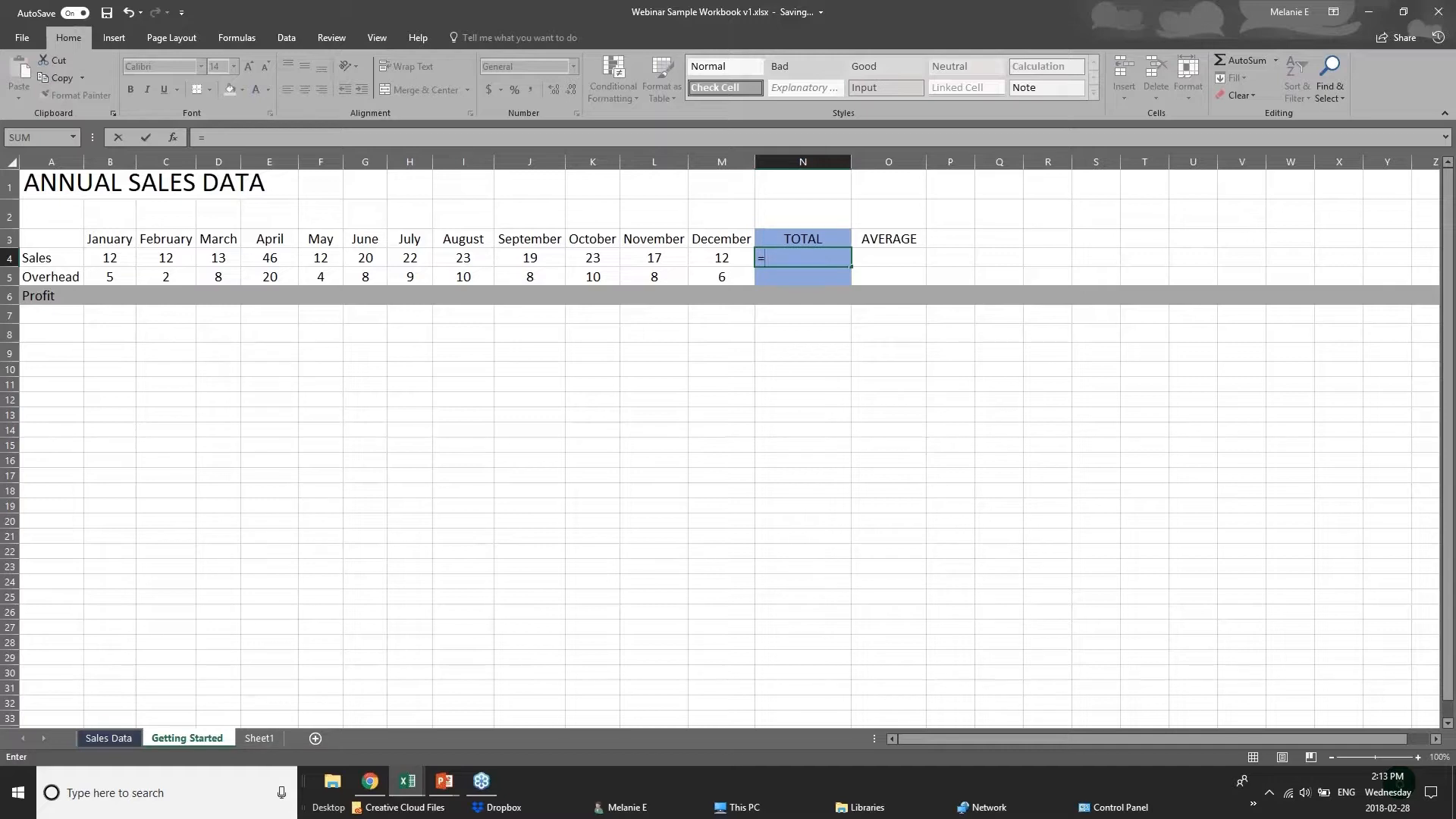
pyautogui.write('sum')
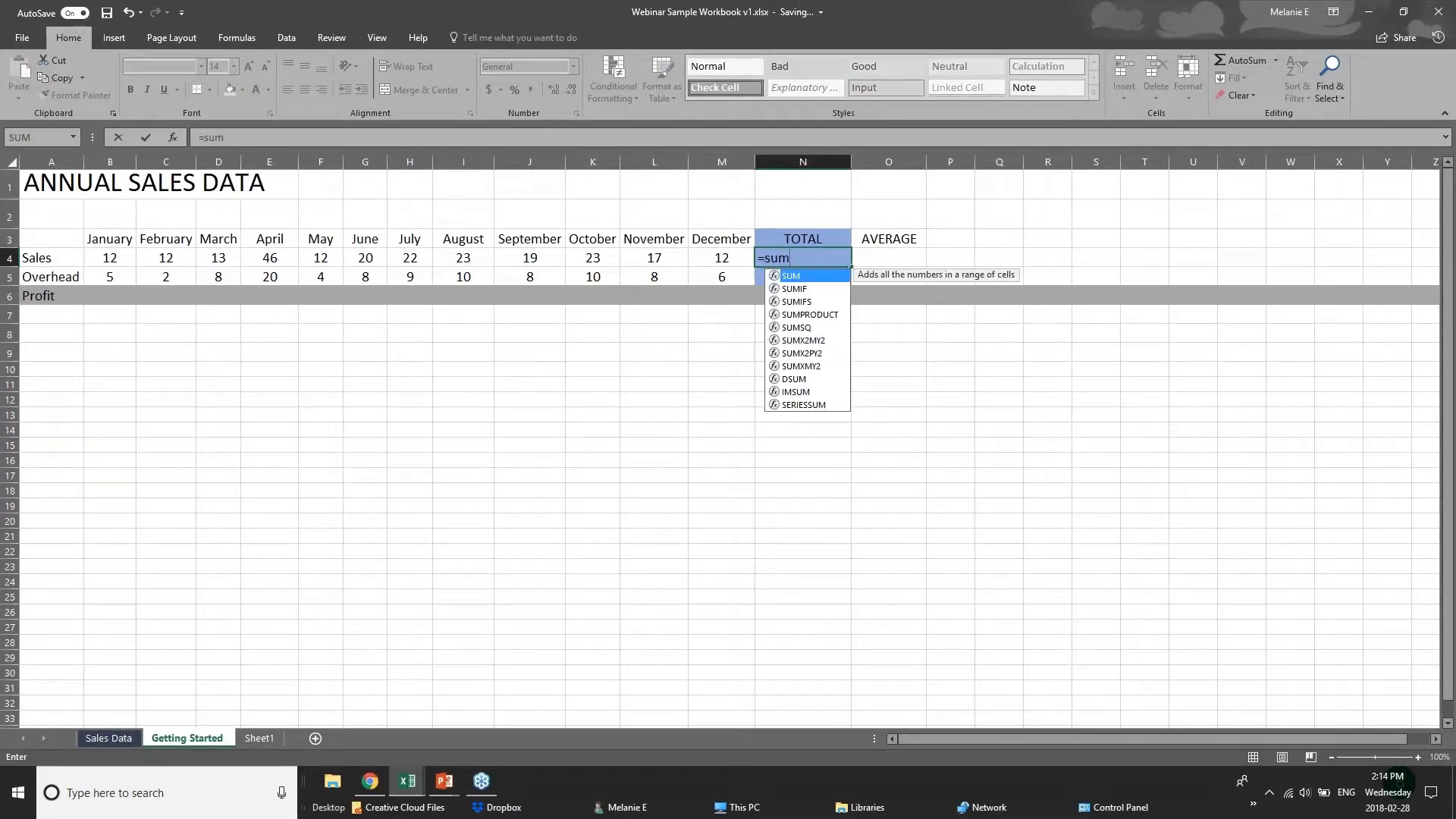
pyautogui.press('BackSpace')
pyautogui.press('BackSpace')
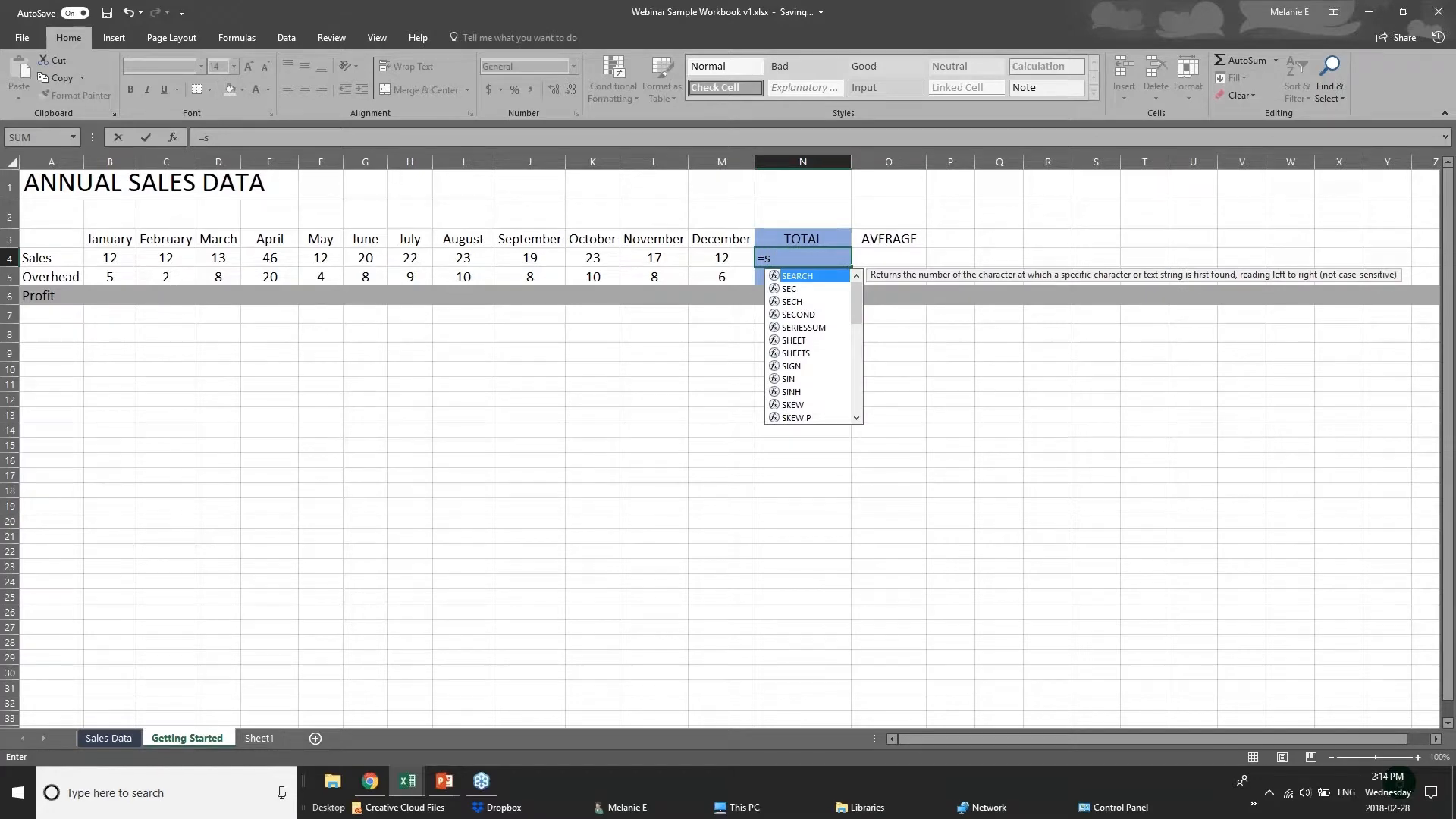
pyautogui.press('BackSpace')
pyautogui.write('sum')
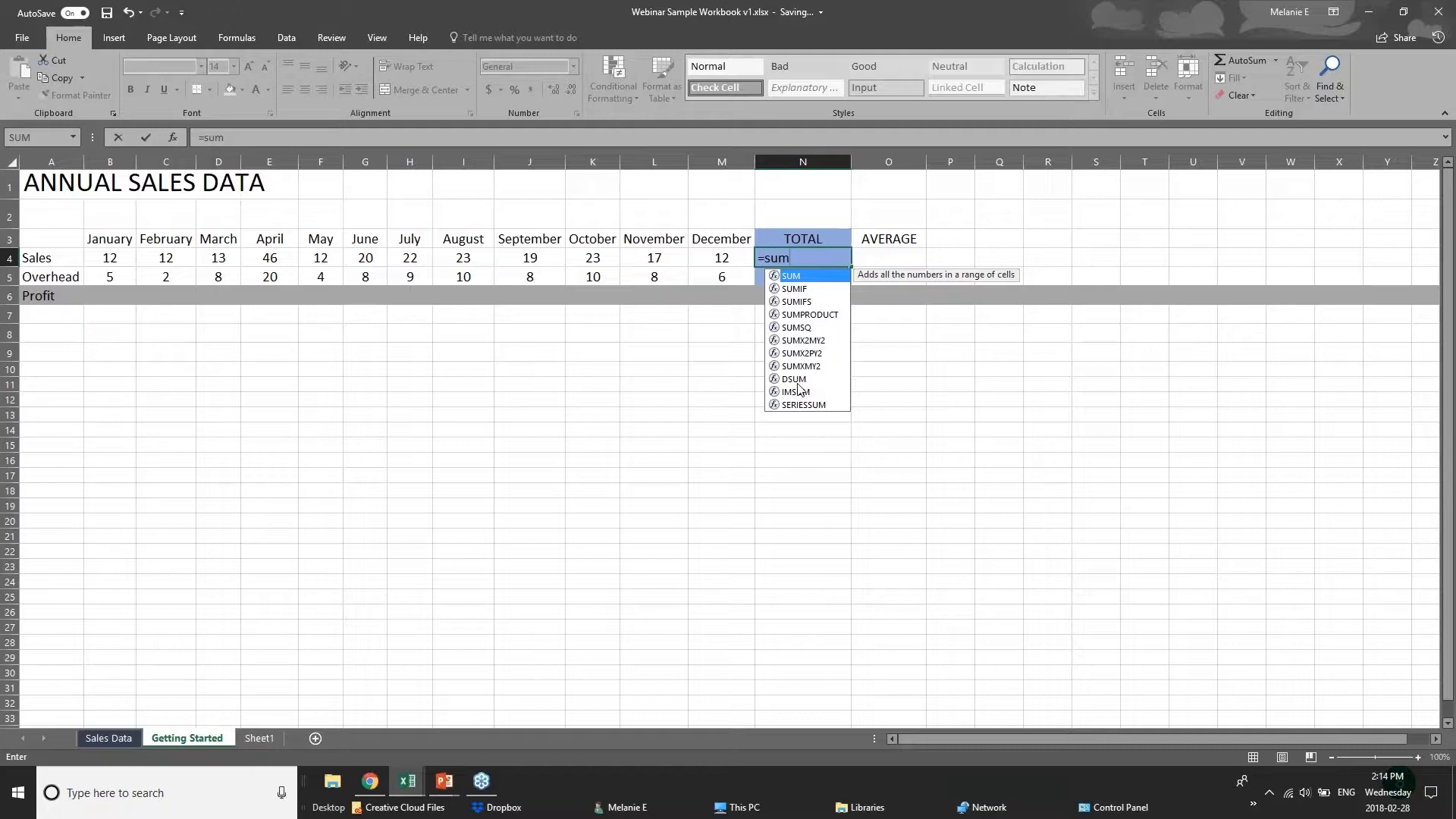
pyautogui.write('(')
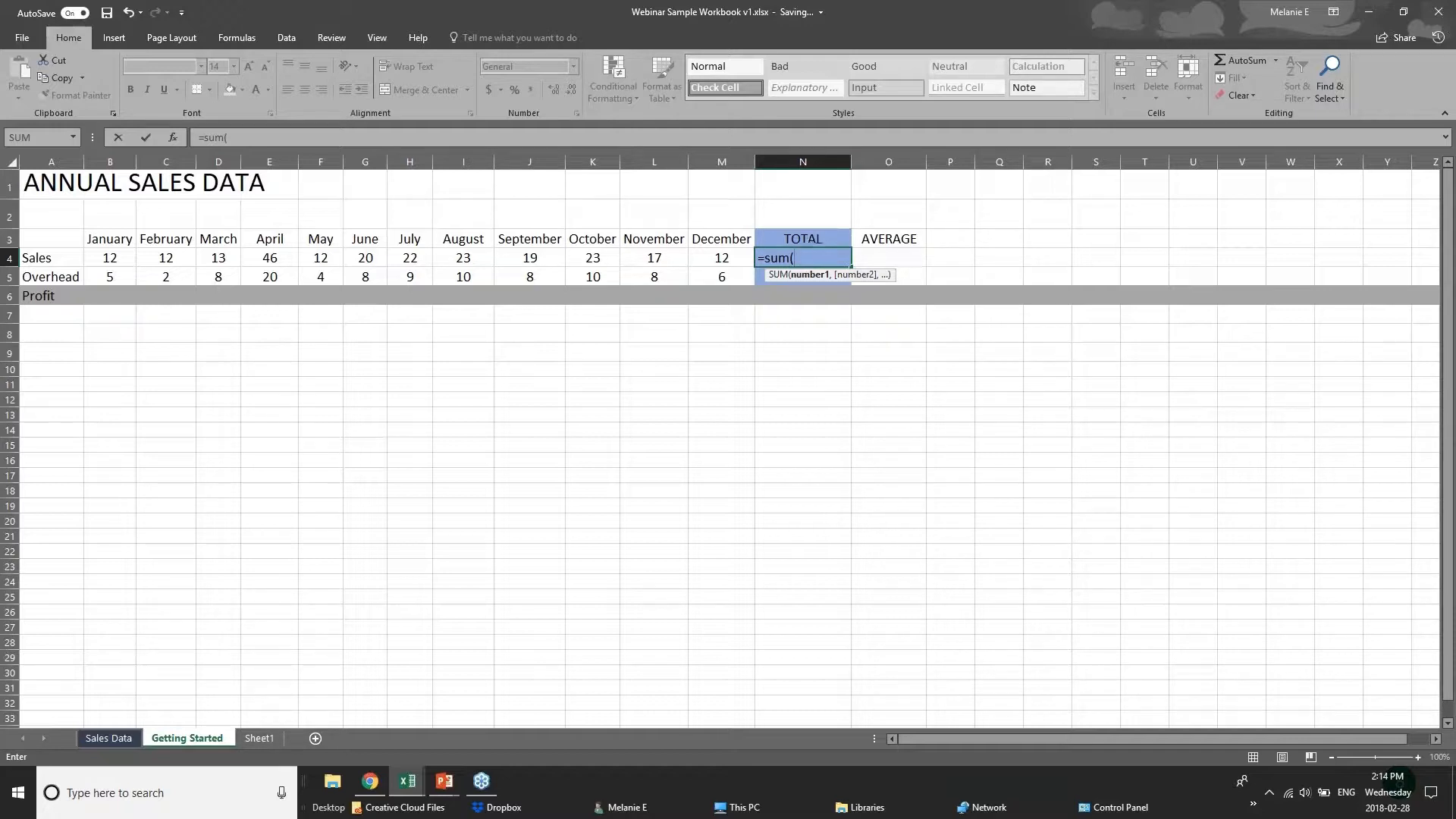
pyautogui.press('BackSpace')
pyautogui.press('BackSpace')
pyautogui.press('BackSpace')
pyautogui.press('BackSpace')
pyautogui.press('BackSpace')
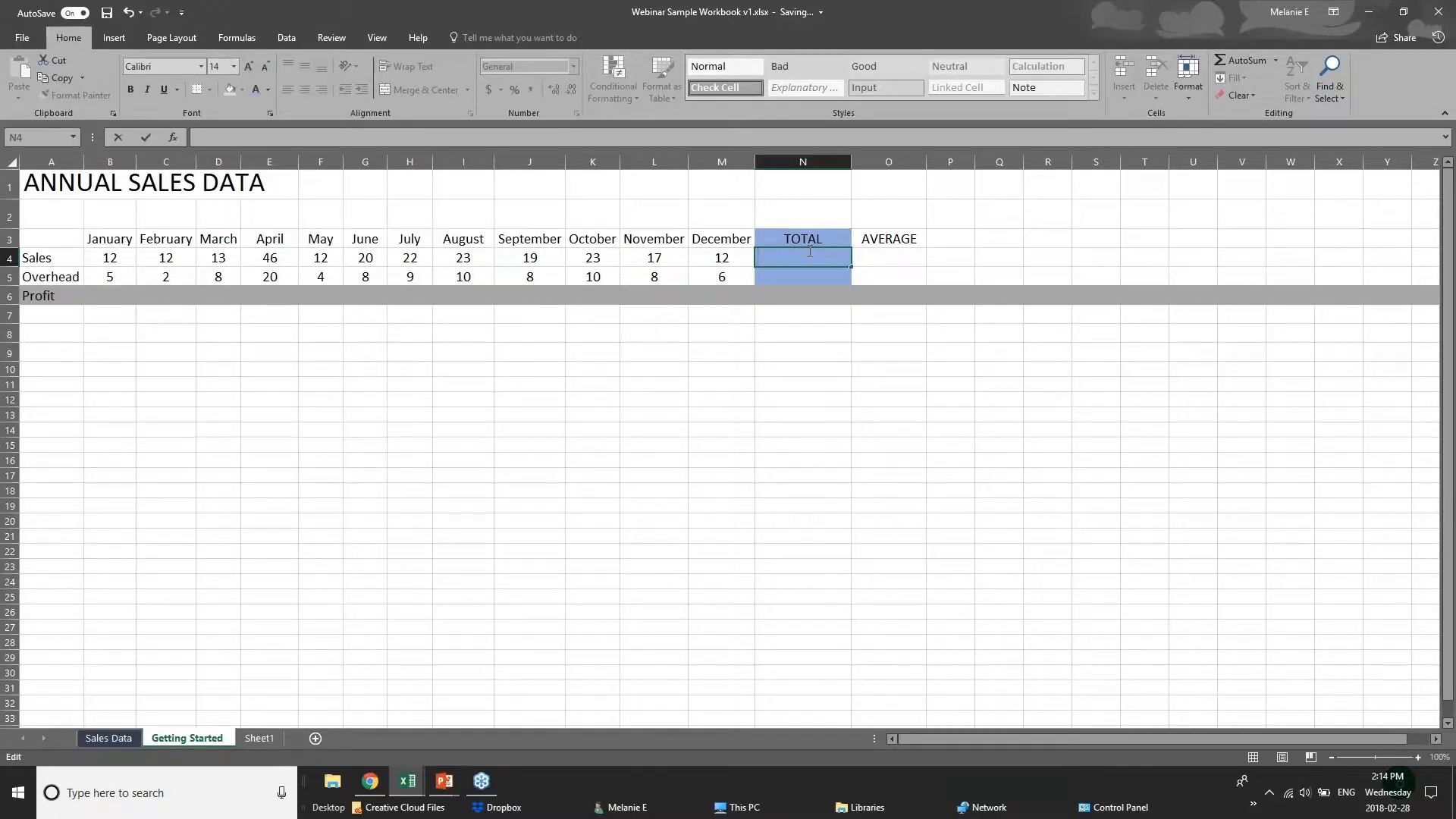
# Enter the formula =12+12 in cell N4, the Sales total.
pyautogui.write('=')
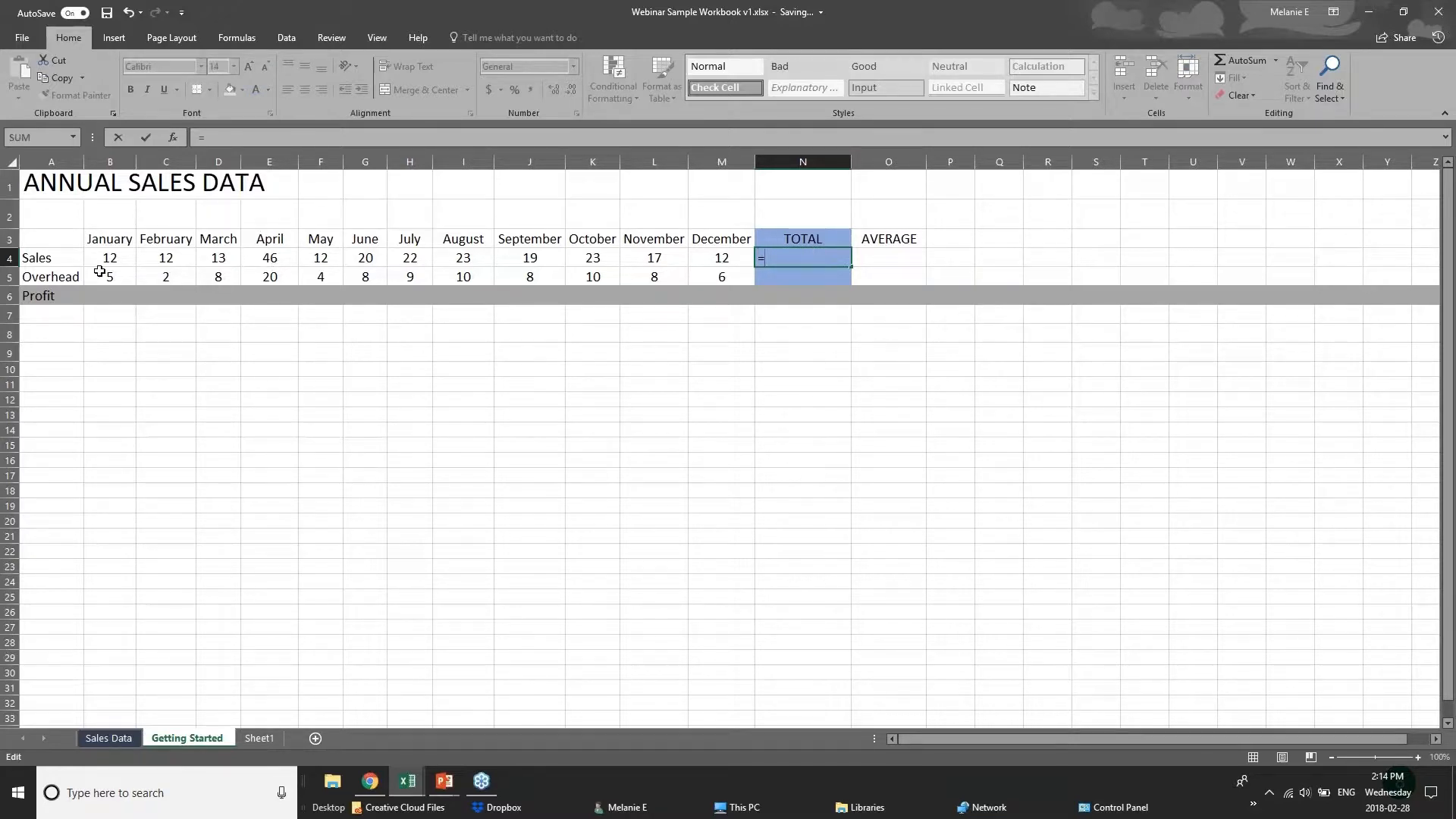
pyautogui.write('12=12')
pyautogui.press('BackSpace')
pyautogui.press('BackSpace')
pyautogui.press('BackSpace')
pyautogui.write('+12')
# Examine the monthly sales cells and the formula behind the Sales total in N4.
pyautogui.click(116, 258)
pyautogui.click(174, 259)
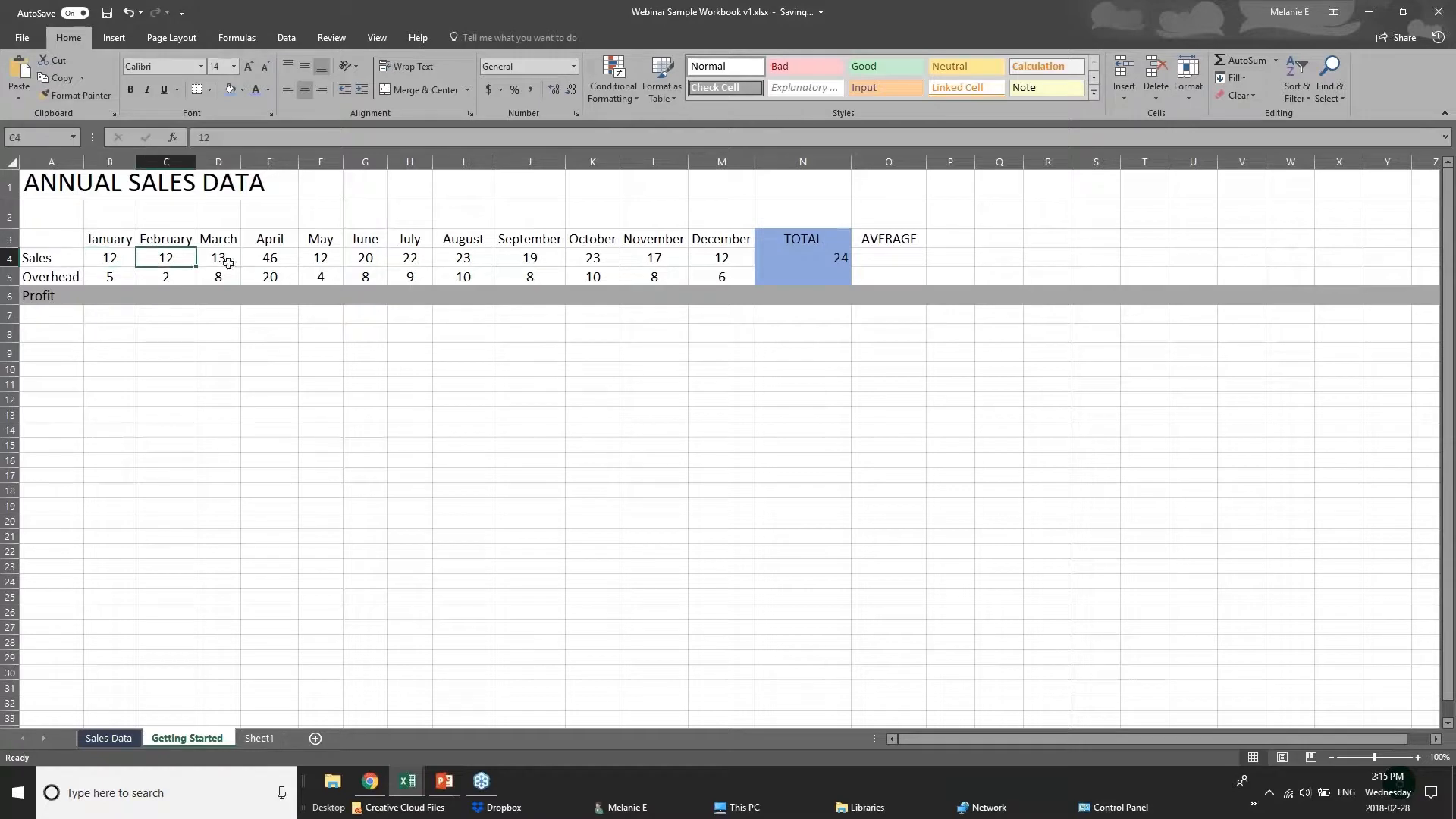
pyautogui.click(232, 262)
pyautogui.click(258, 262)
pyautogui.click(820, 258)
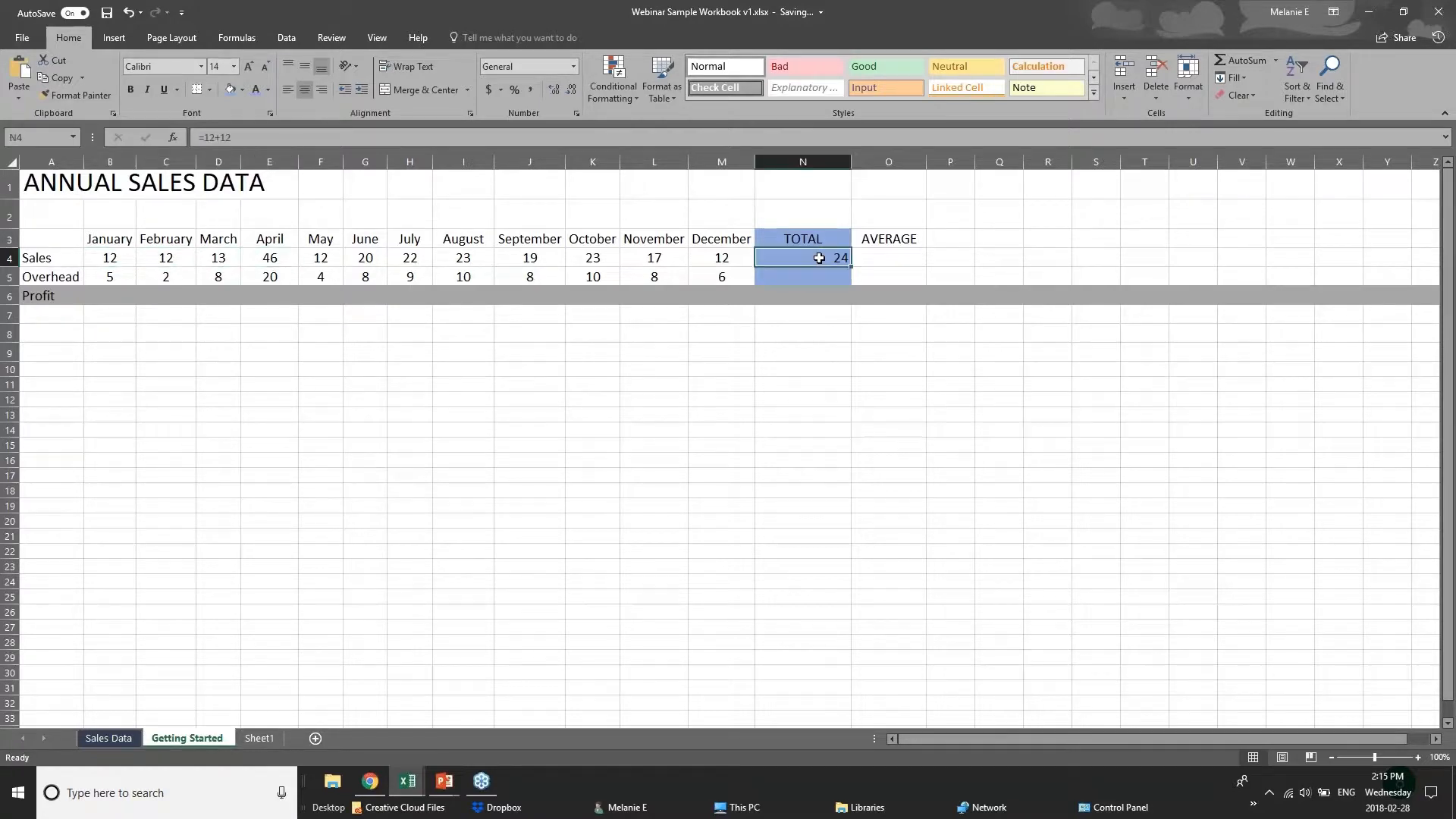
pyautogui.doubleClick(829, 258)
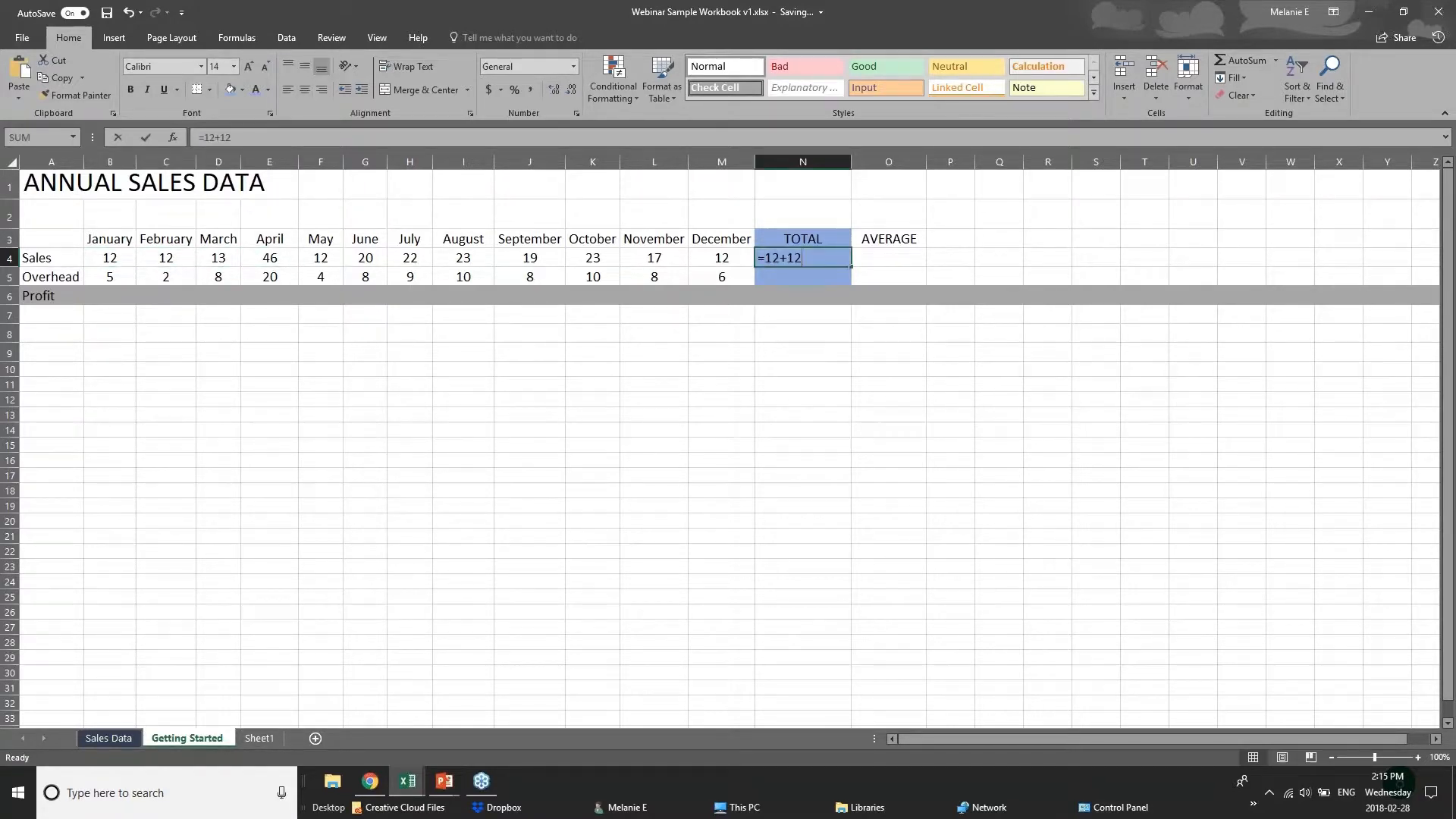
pyautogui.click(780, 358)
pyautogui.click(796, 260)
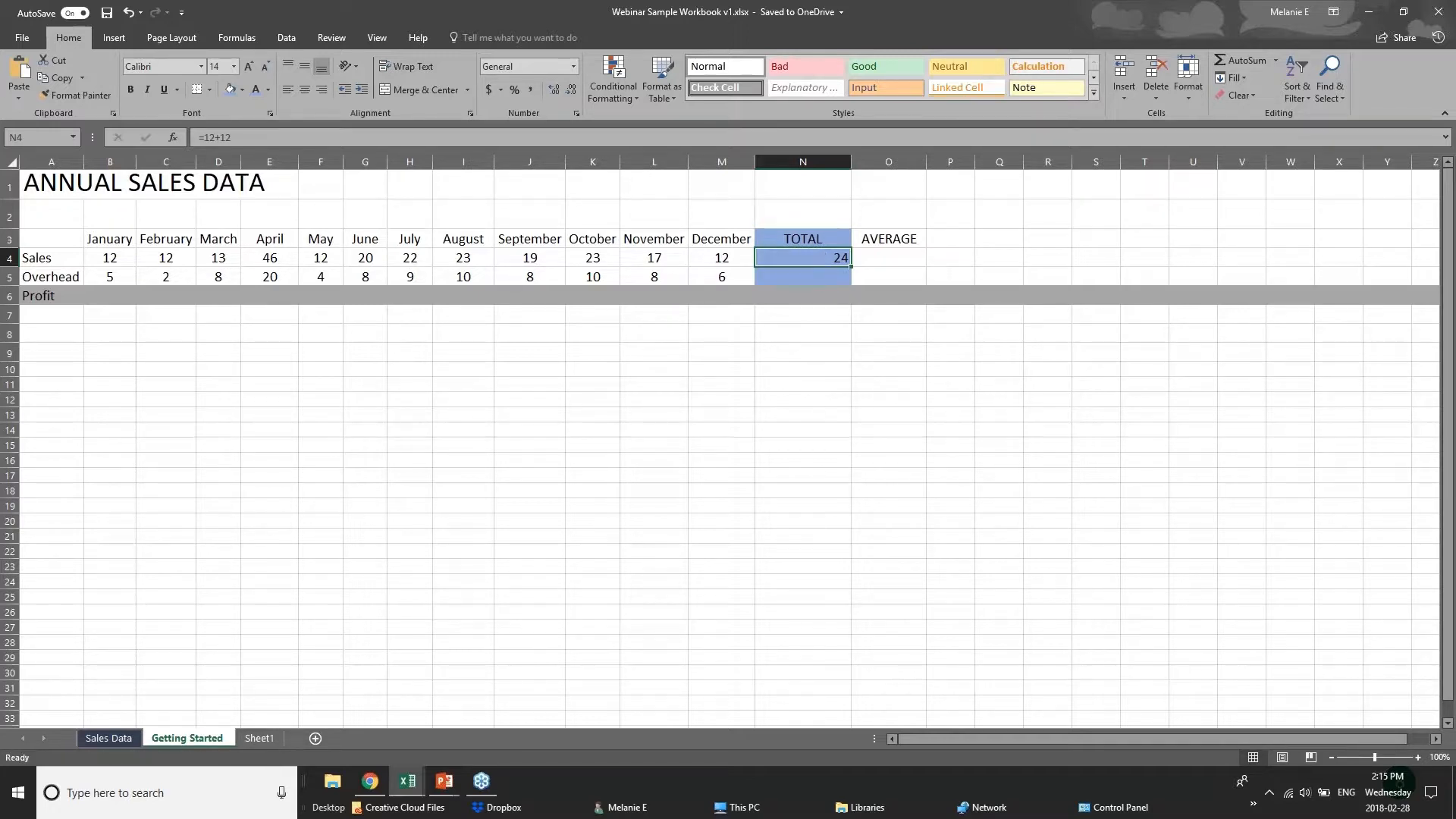
# Clear the typed-number formula from the Sales total cell N4.
pyautogui.press('Down')
pyautogui.press('Down')
pyautogui.press('Down')
pyautogui.click(835, 256)
pyautogui.press('Delete')
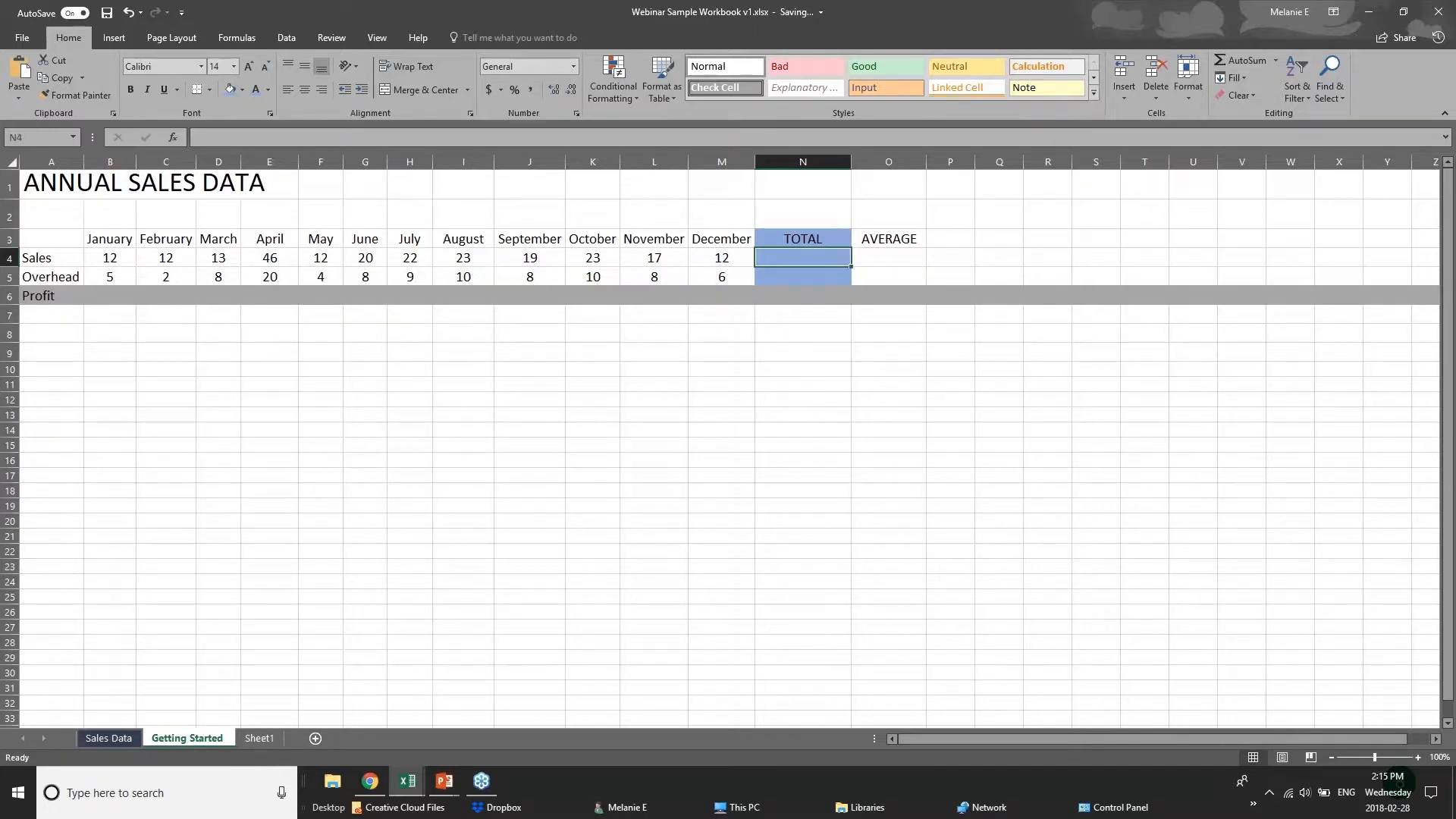
# Begin a SUM formula in the Sales total cell N4 that adds B4+C4+D4 as individual references.
pyautogui.write('=sum')
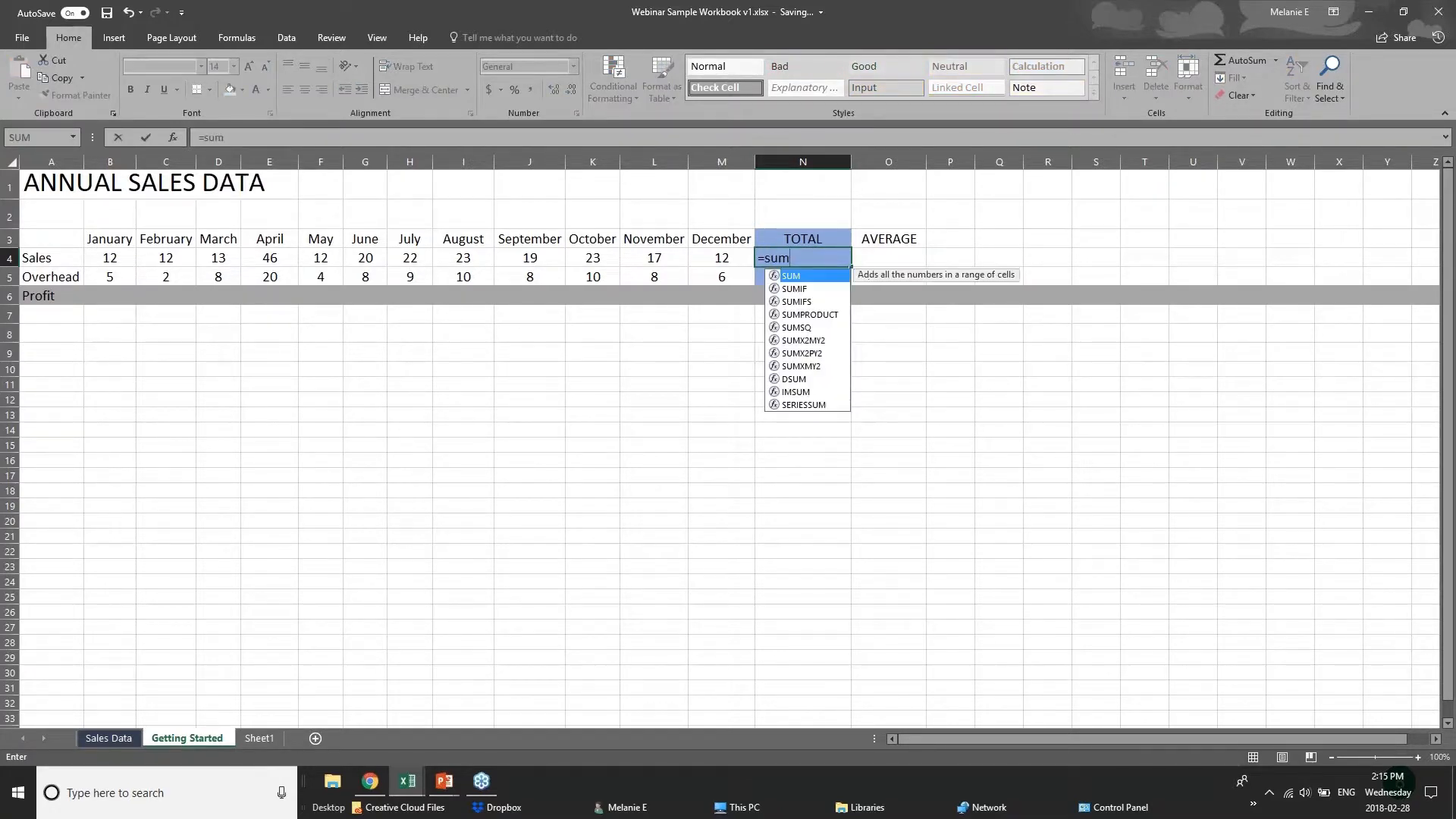
pyautogui.write('(')
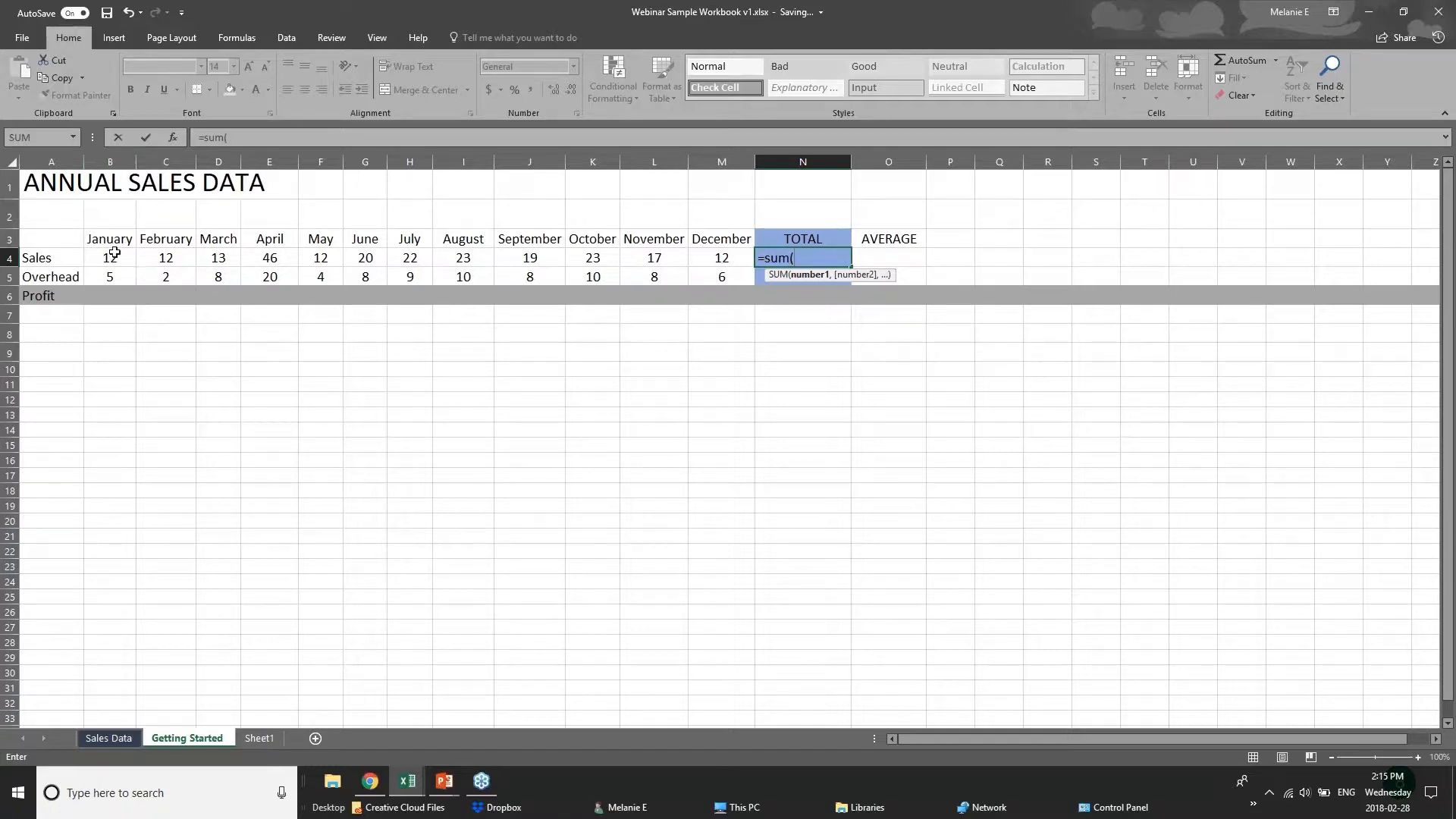
pyautogui.write('b4')
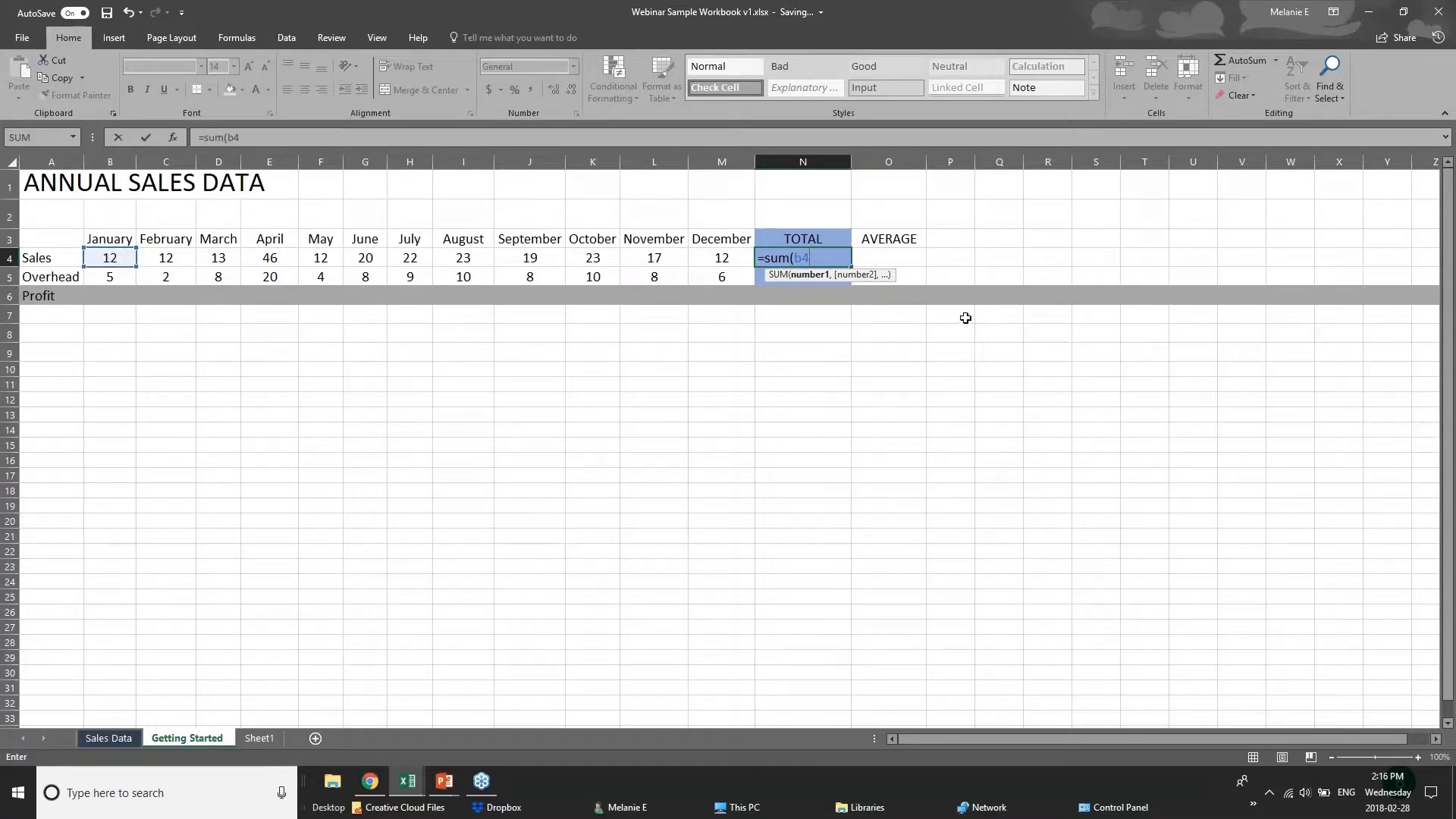
pyautogui.write('=')
pyautogui.press('BackSpace')
pyautogui.write('+c4')
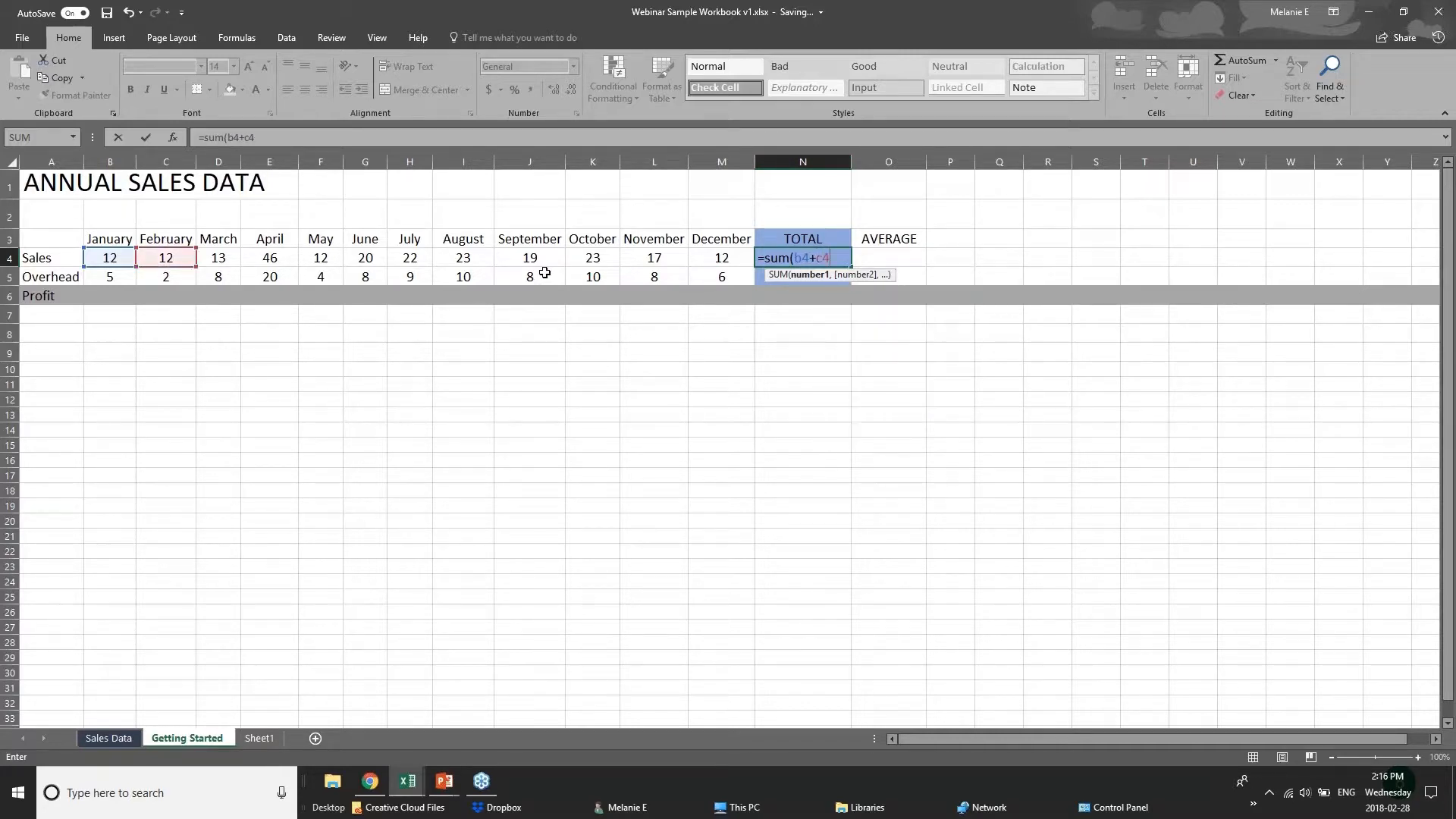
pyautogui.write('+d')
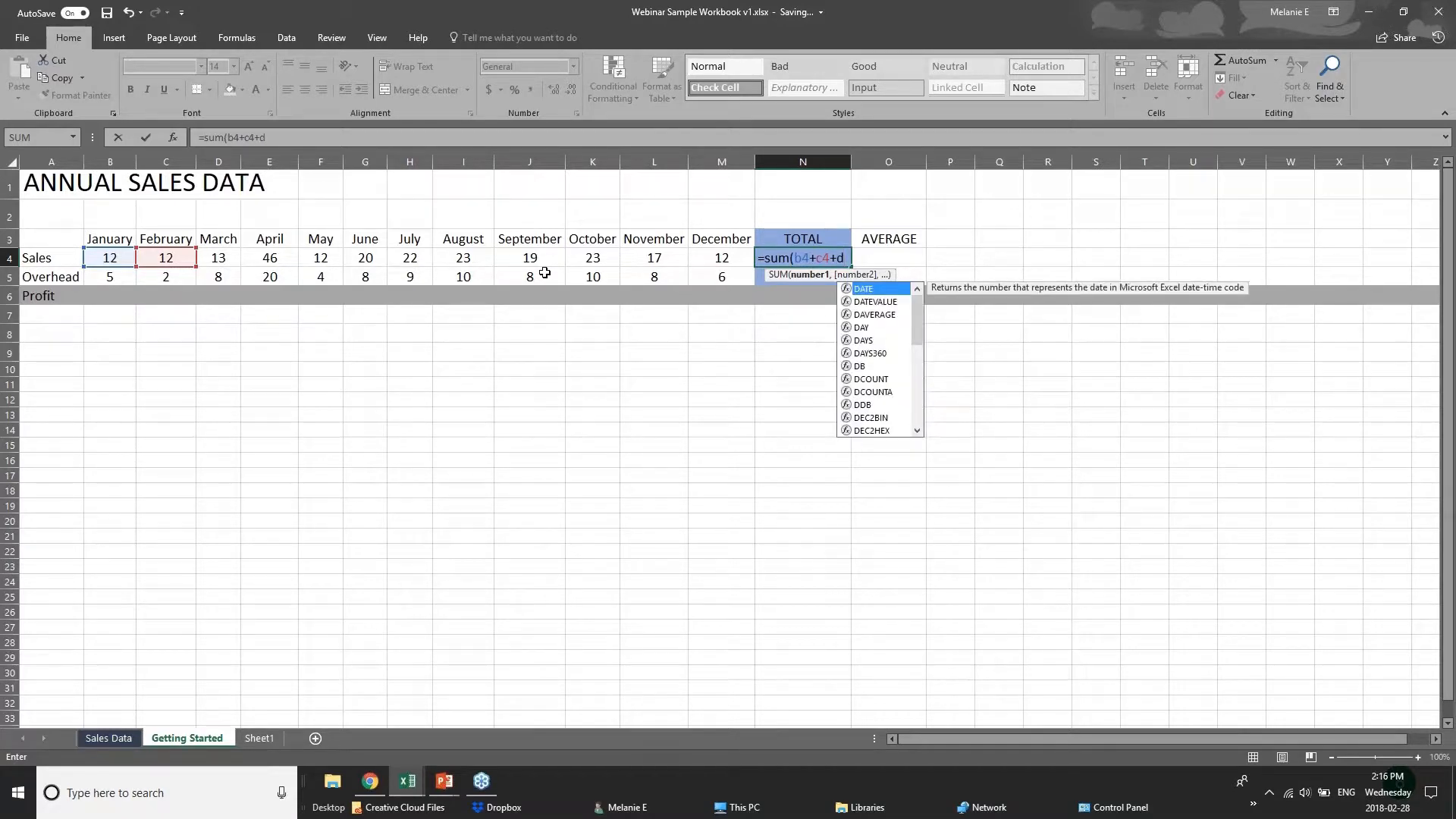
pyautogui.write('4')
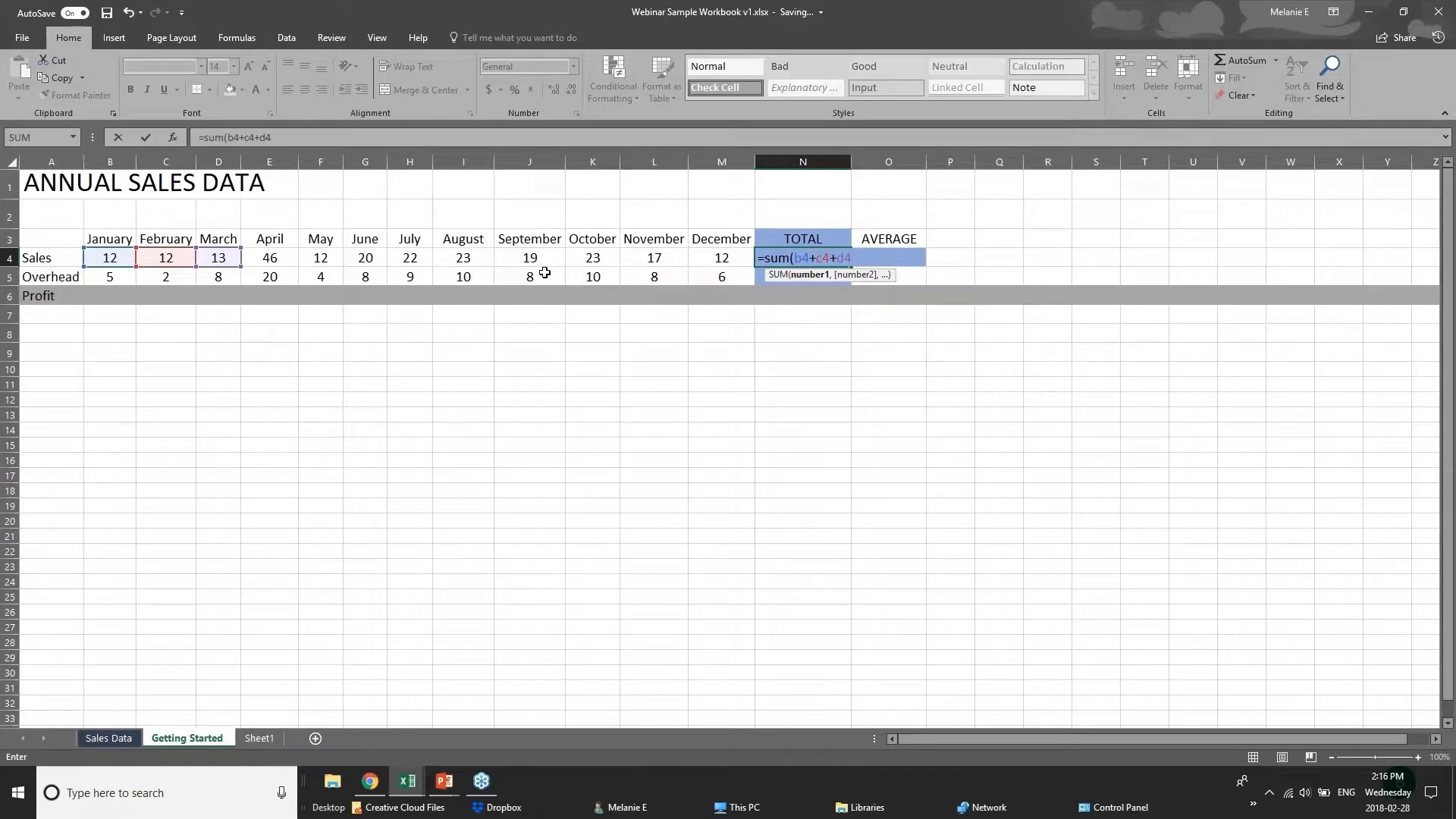
# Replace the individual references in N4's SUM formula with the range B4:M4 and complete it.
pyautogui.press('BackSpace')
pyautogui.press('BackSpace')
pyautogui.press('BackSpace')
pyautogui.press('BackSpace')
pyautogui.press('BackSpace')
pyautogui.press('BackSpace')
pyautogui.press('BackSpace')
pyautogui.press('BackSpace')
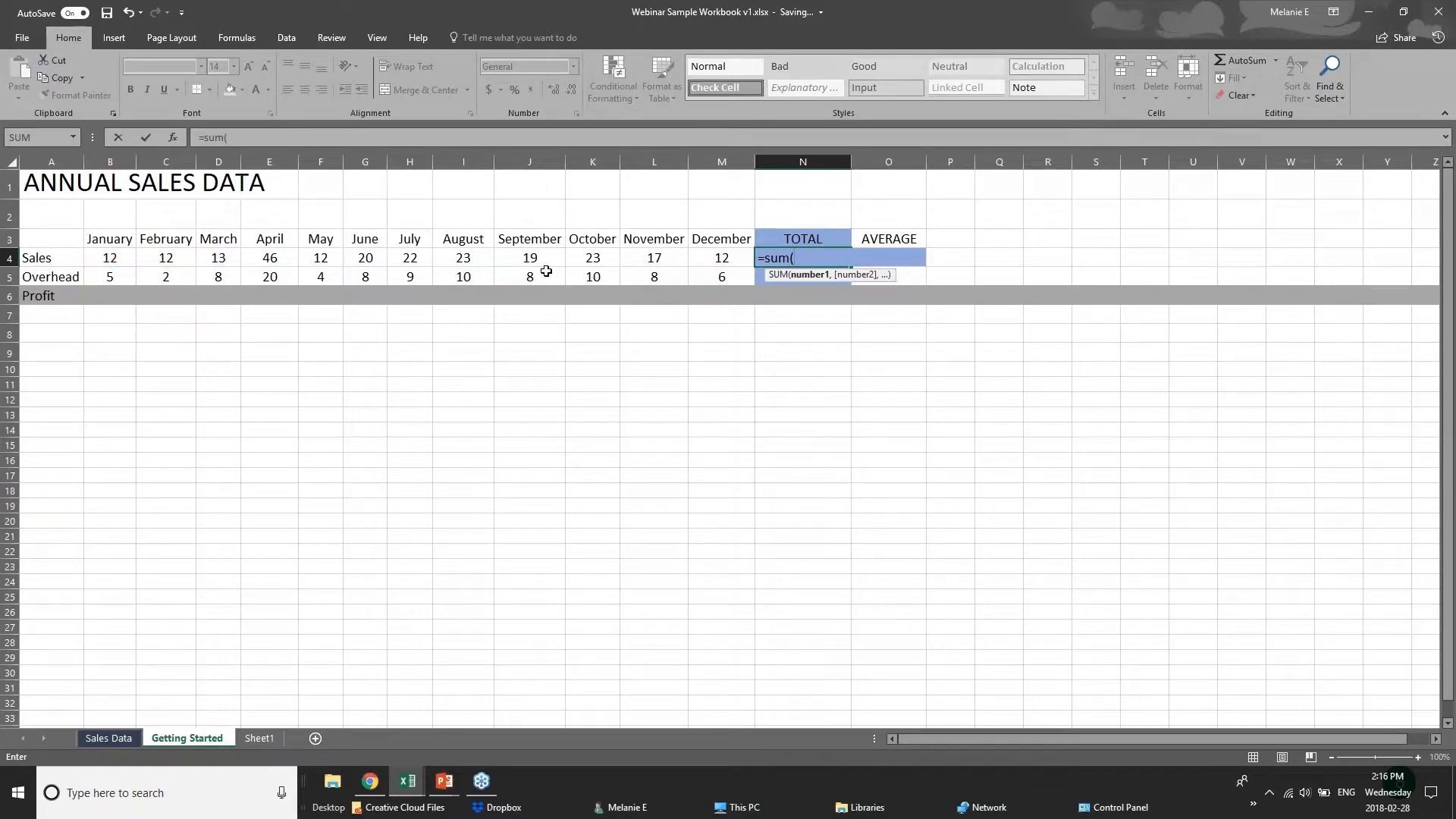
pyautogui.click(114, 261)
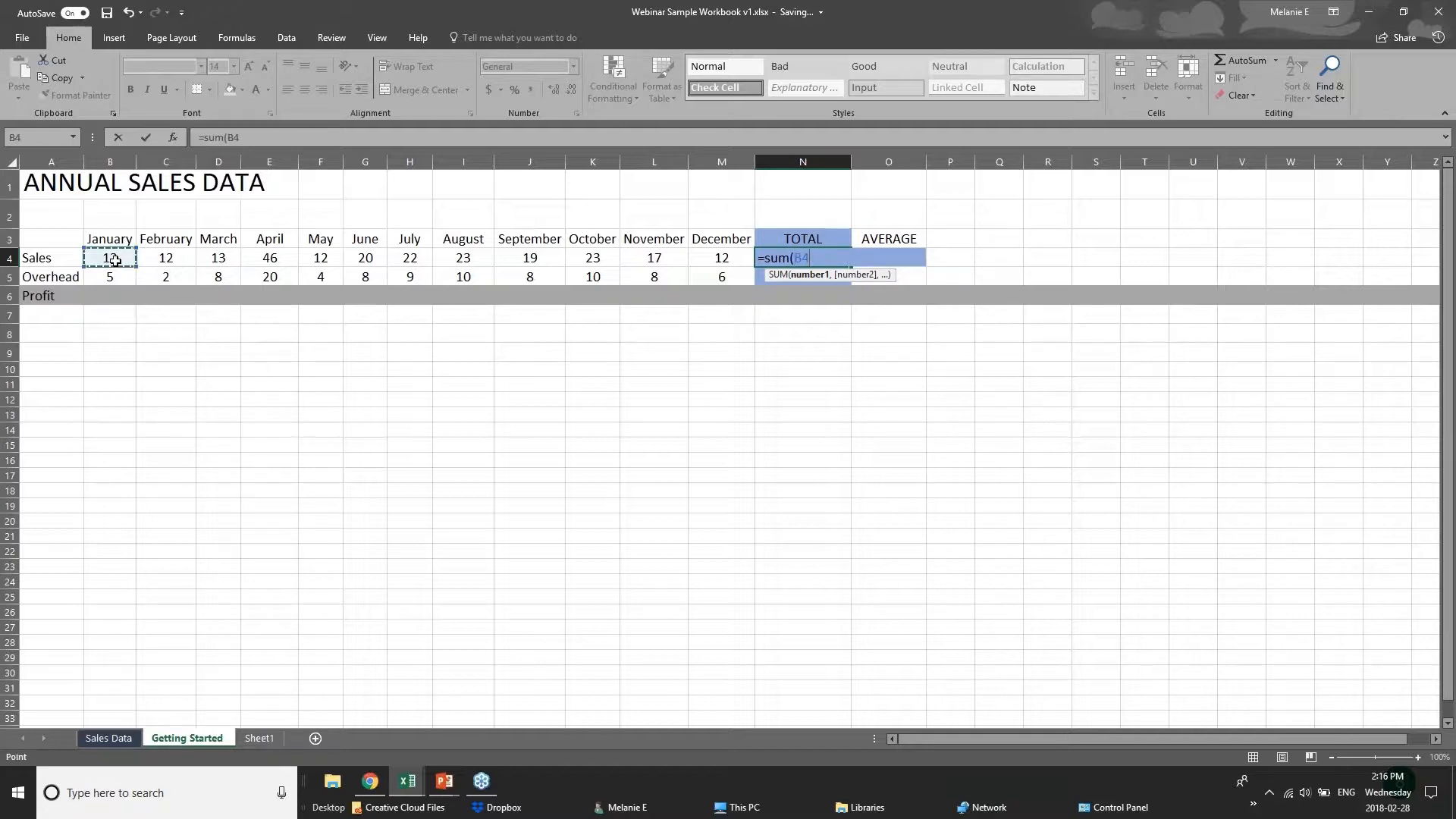
pyautogui.moveTo(114, 260); pyautogui.dragTo(704, 260)
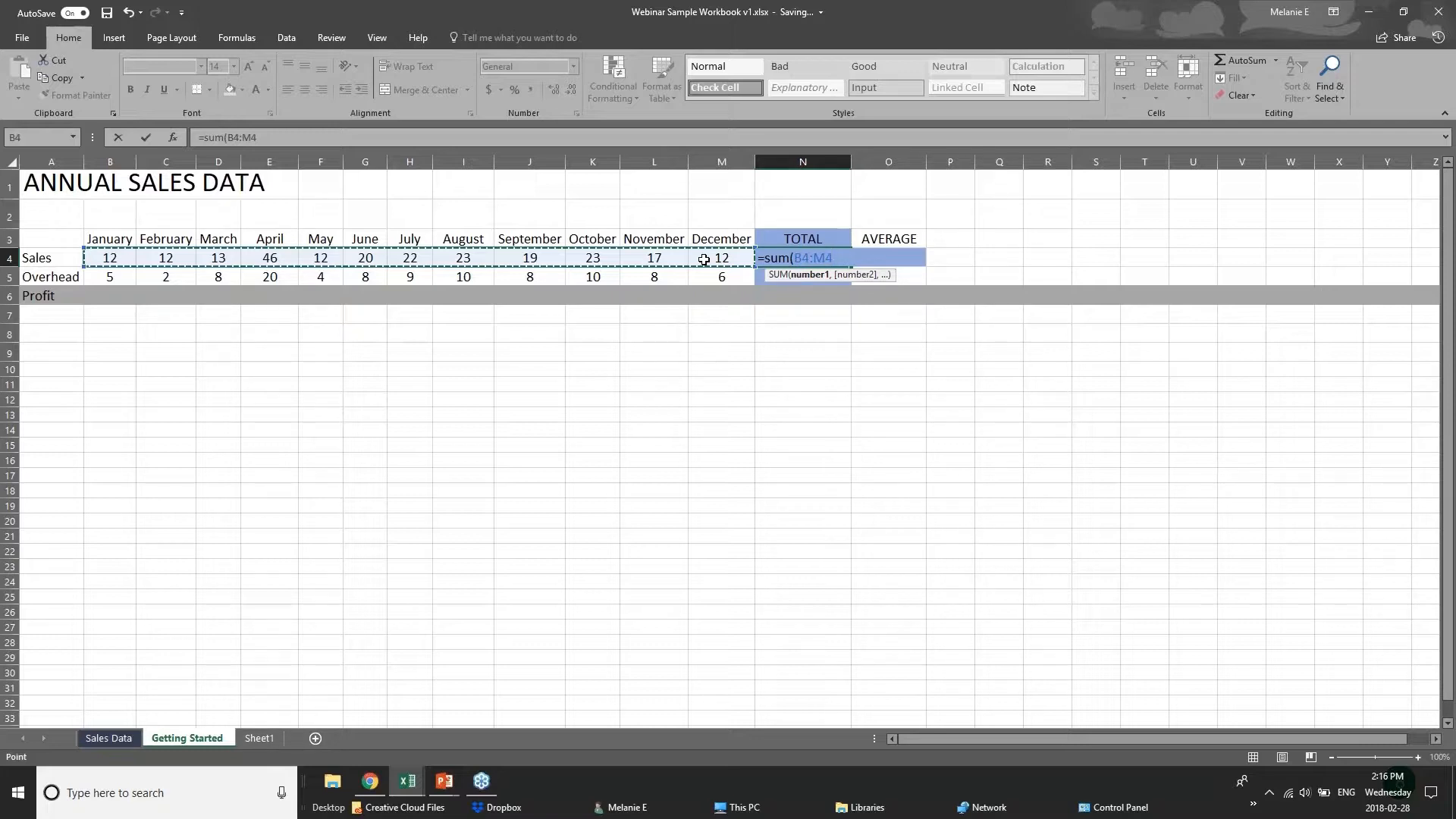
pyautogui.press('Return')
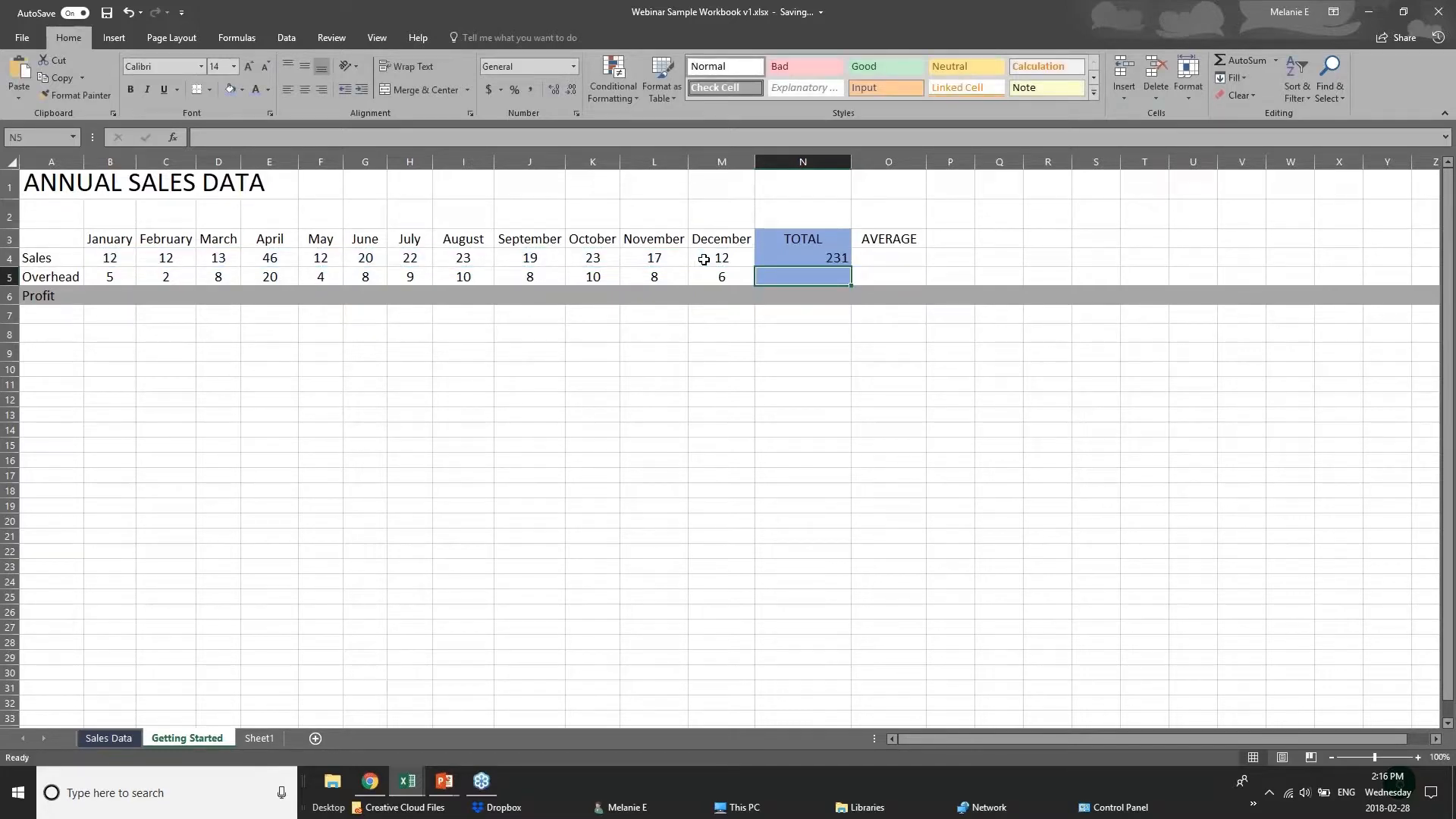
# Clear the Sales total in N4 and recreate it with AutoSum over B4:M4.
pyautogui.click(801, 260)
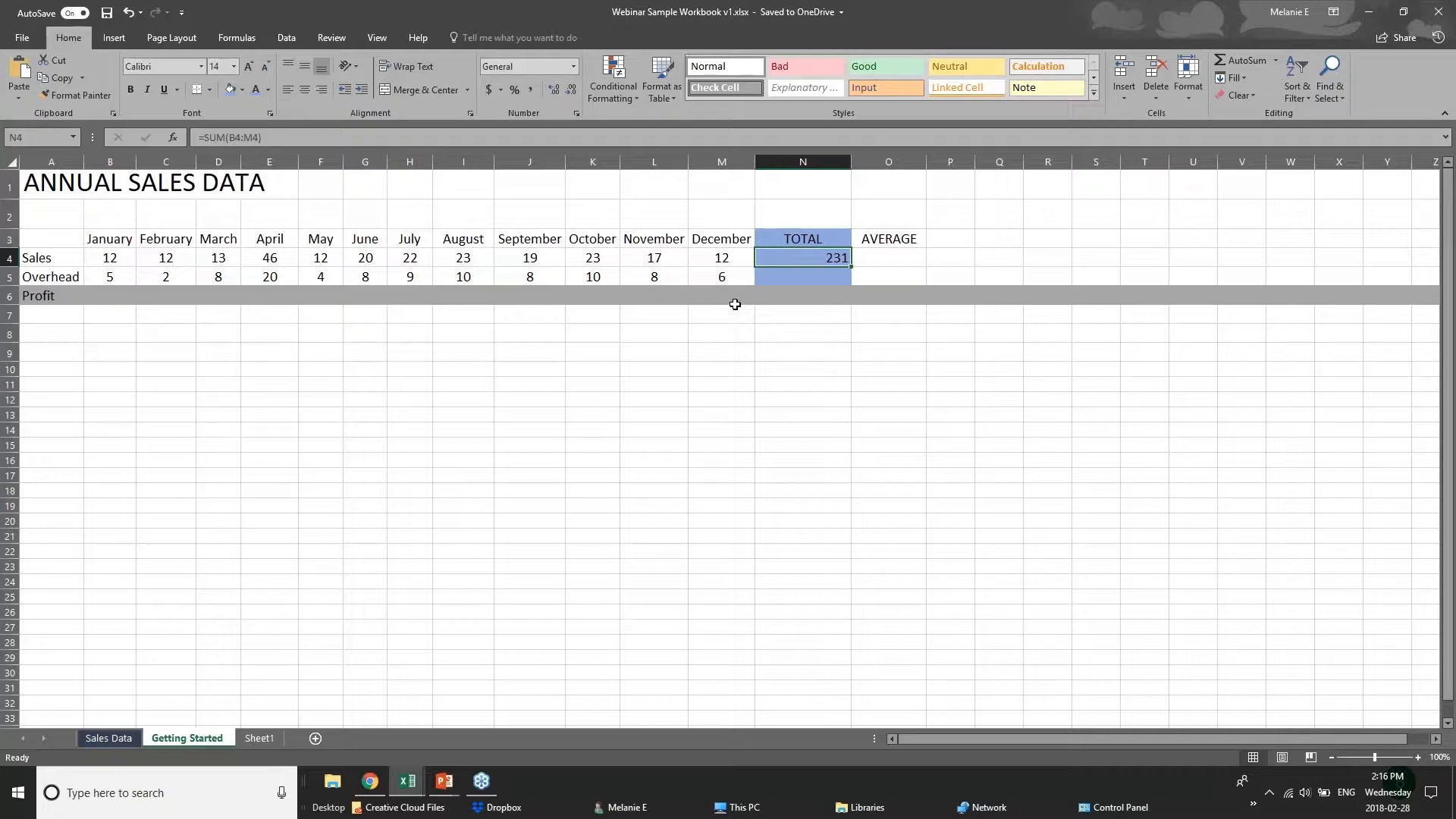
pyautogui.press('Delete')
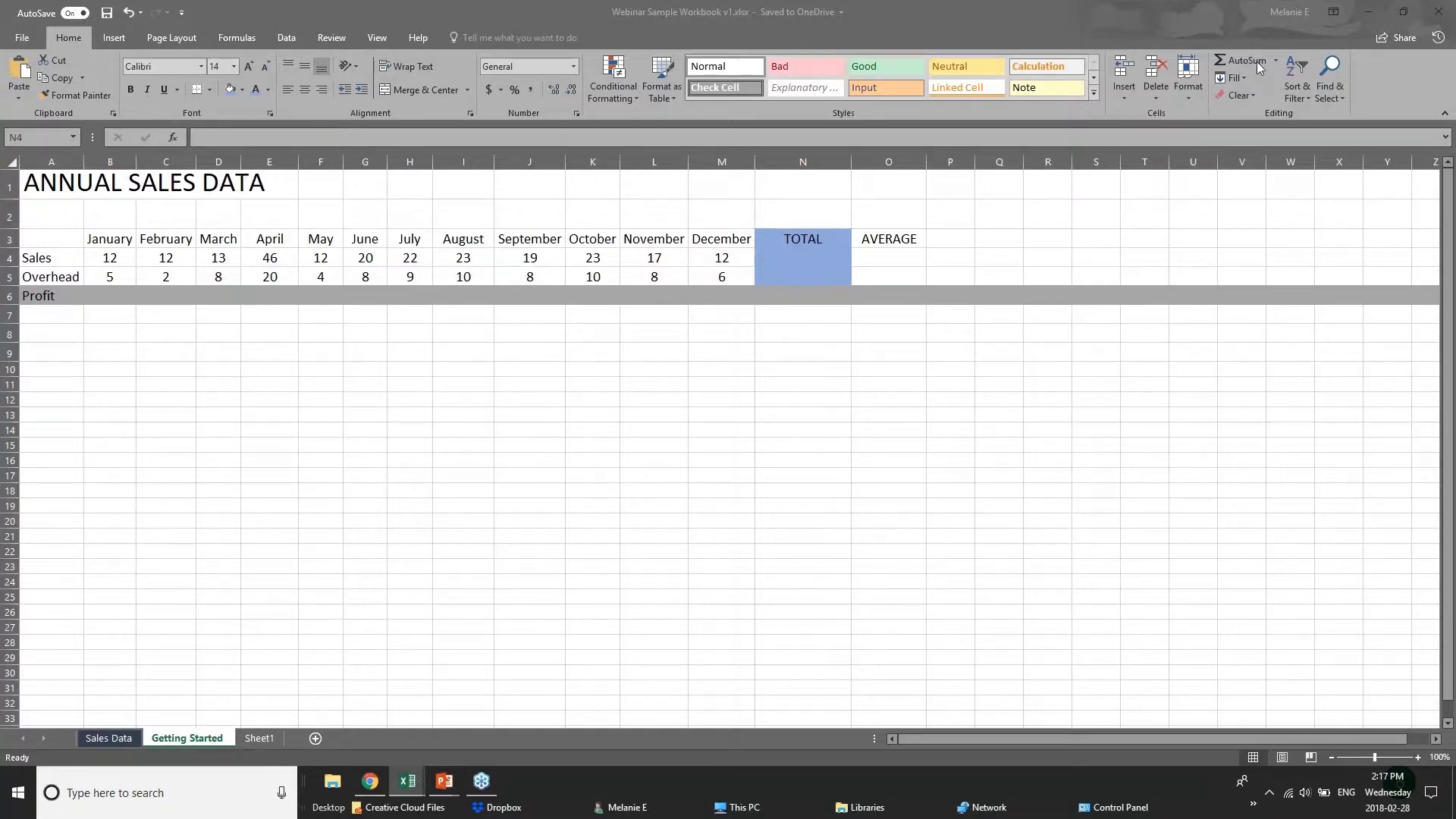
pyautogui.click(836, 263)
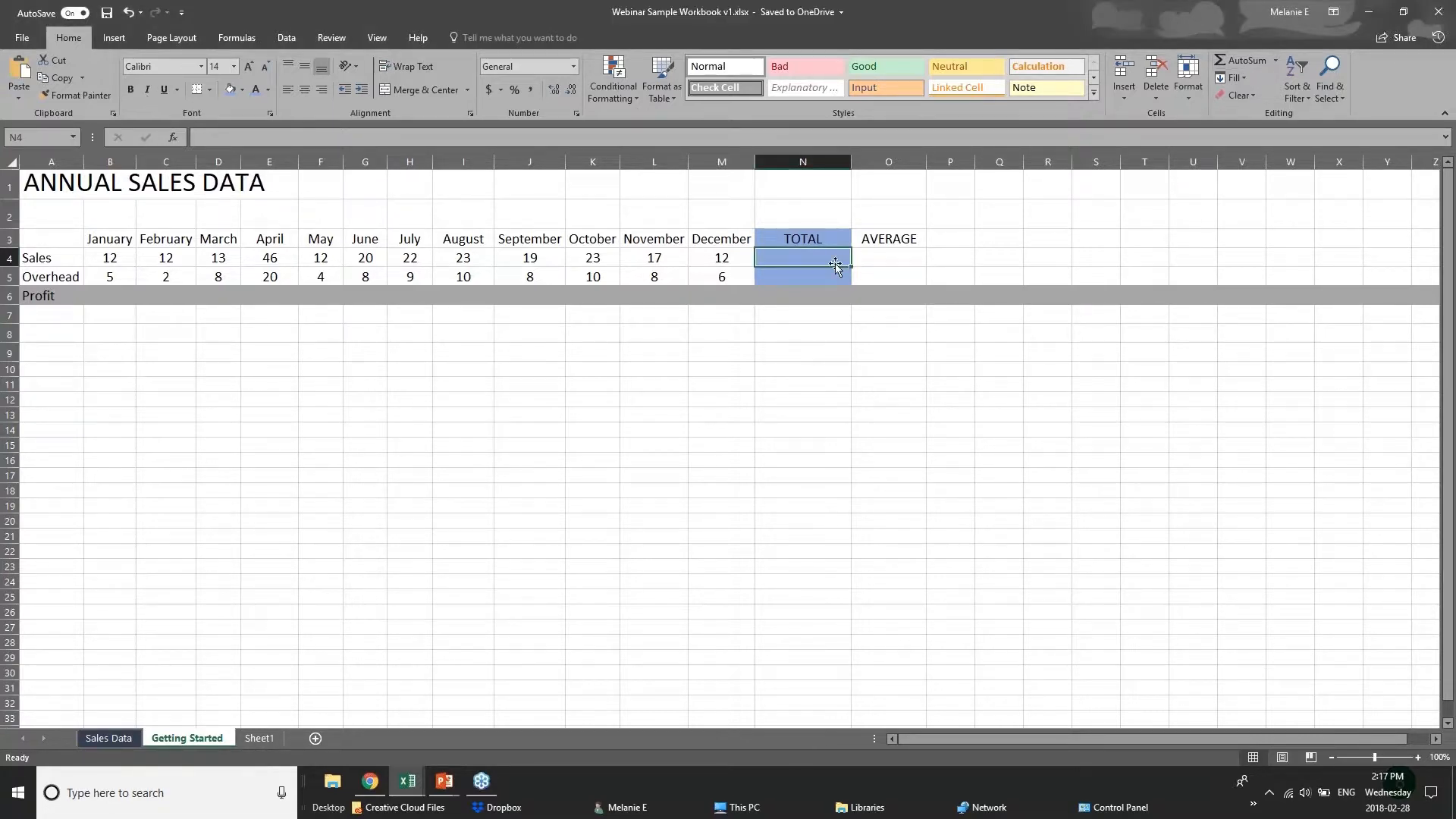
pyautogui.click(1232, 61)
pyautogui.click(1231, 60)
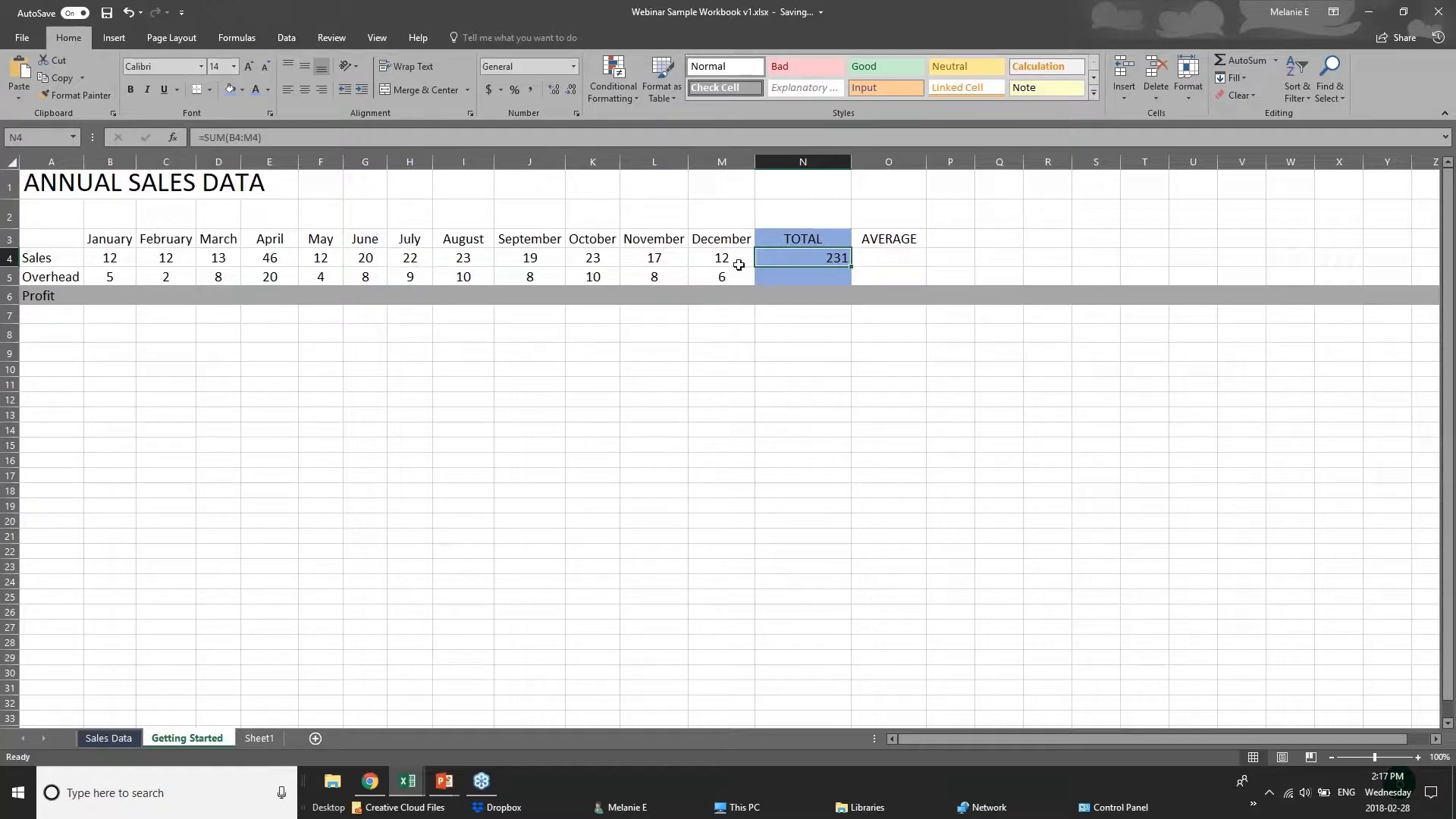
# Try AutoSum for the Overhead total in N5 and clear that cell again.
pyautogui.moveTo(102, 259); pyautogui.dragTo(763, 263)
pyautogui.click(764, 260)
pyautogui.click(840, 279)
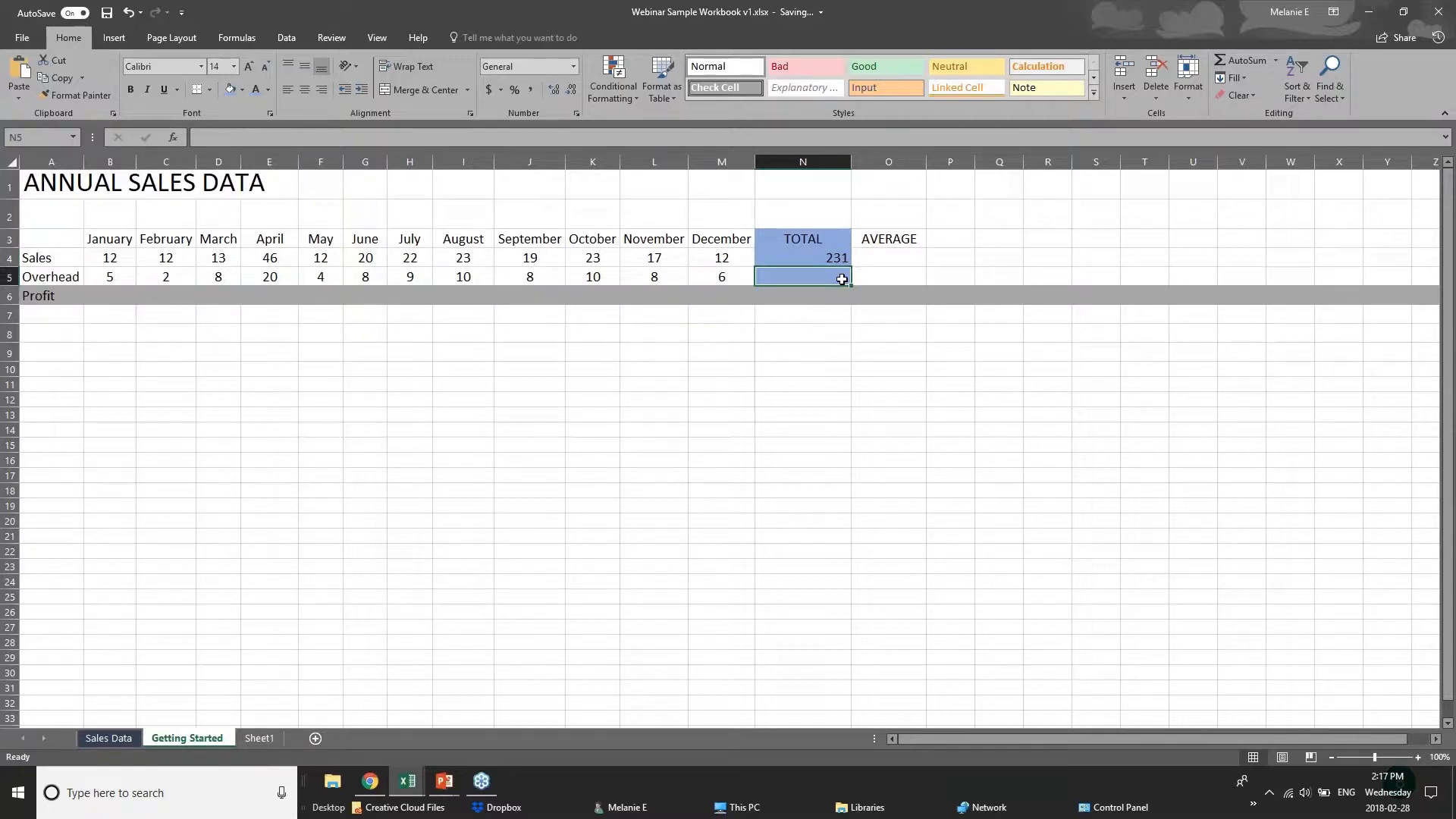
pyautogui.doubleClick(1248, 60)
pyautogui.press('Delete')
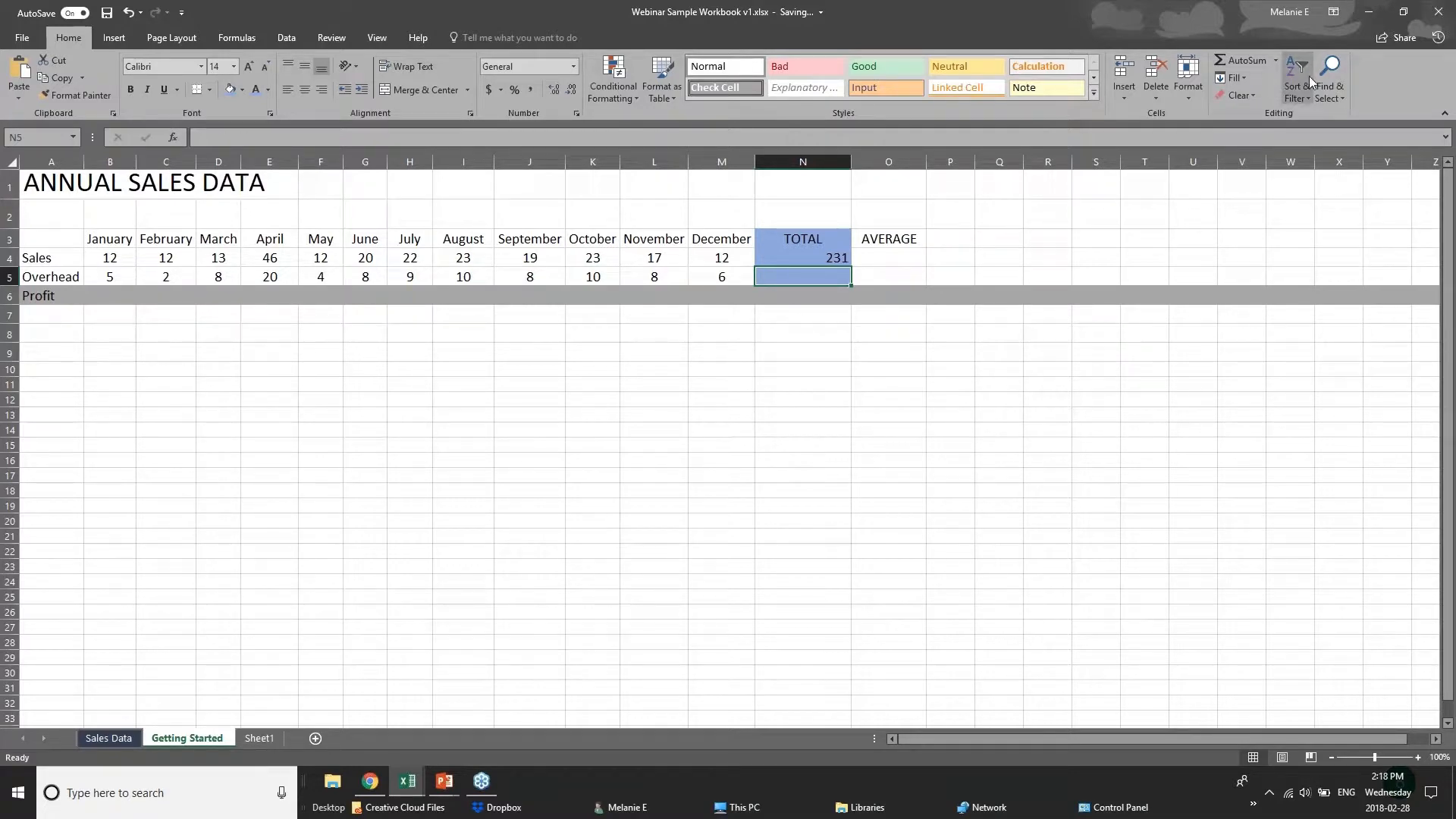
# Insert an AVERAGE formula in cell N5 and set its range to the Overhead values B5:M5.
pyautogui.click(1277, 62)
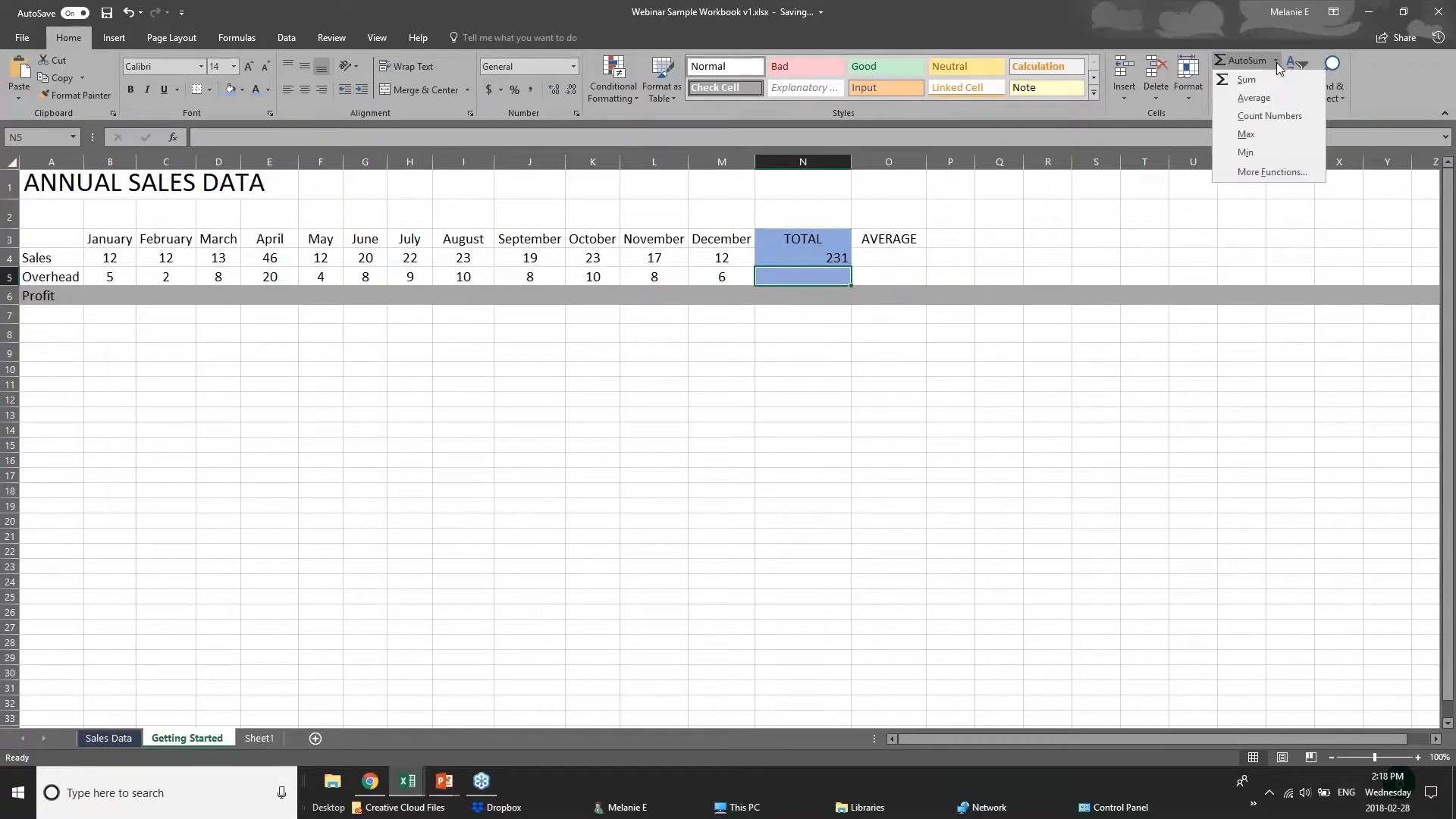
pyautogui.click(1245, 98)
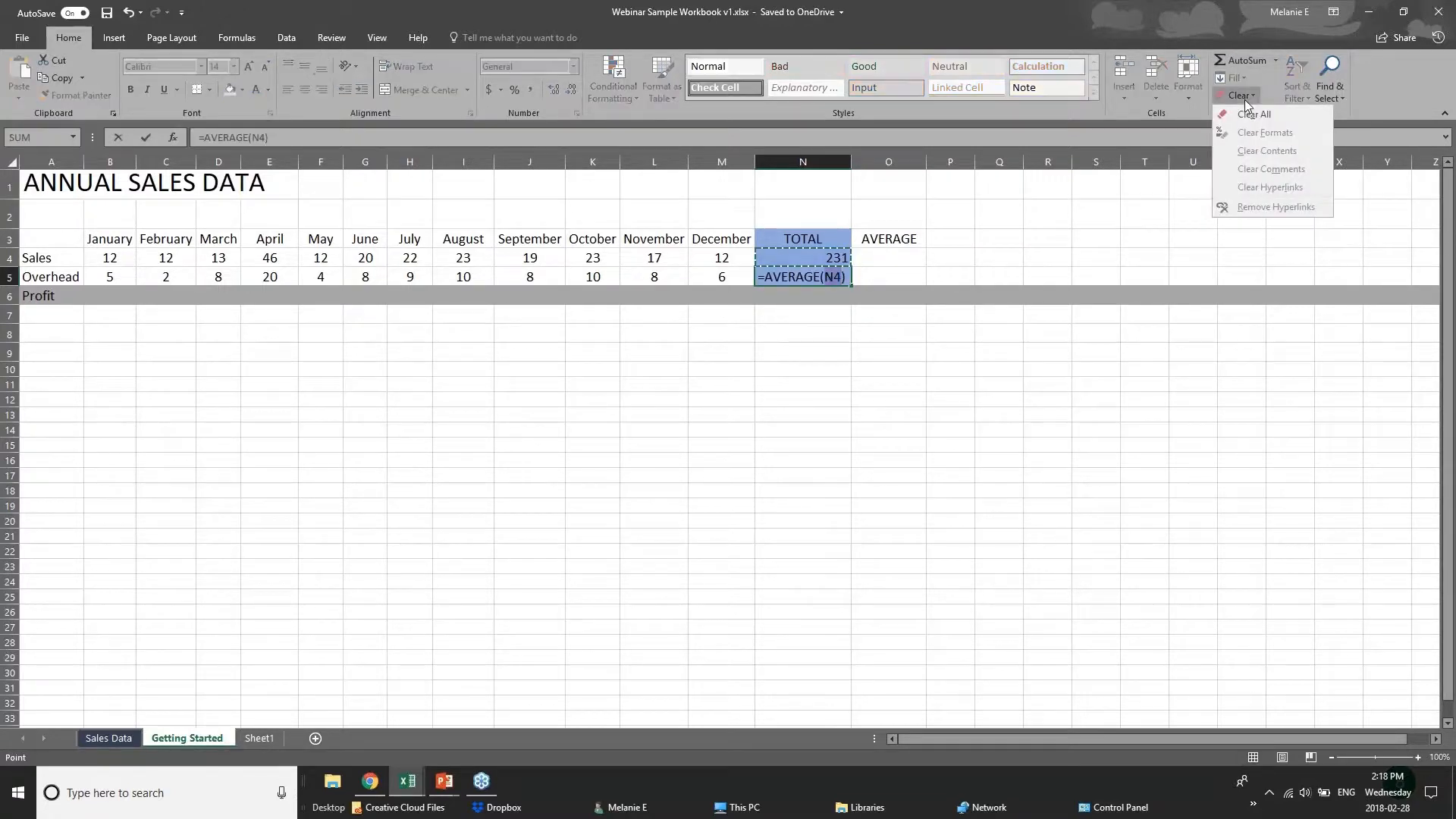
pyautogui.click(810, 361)
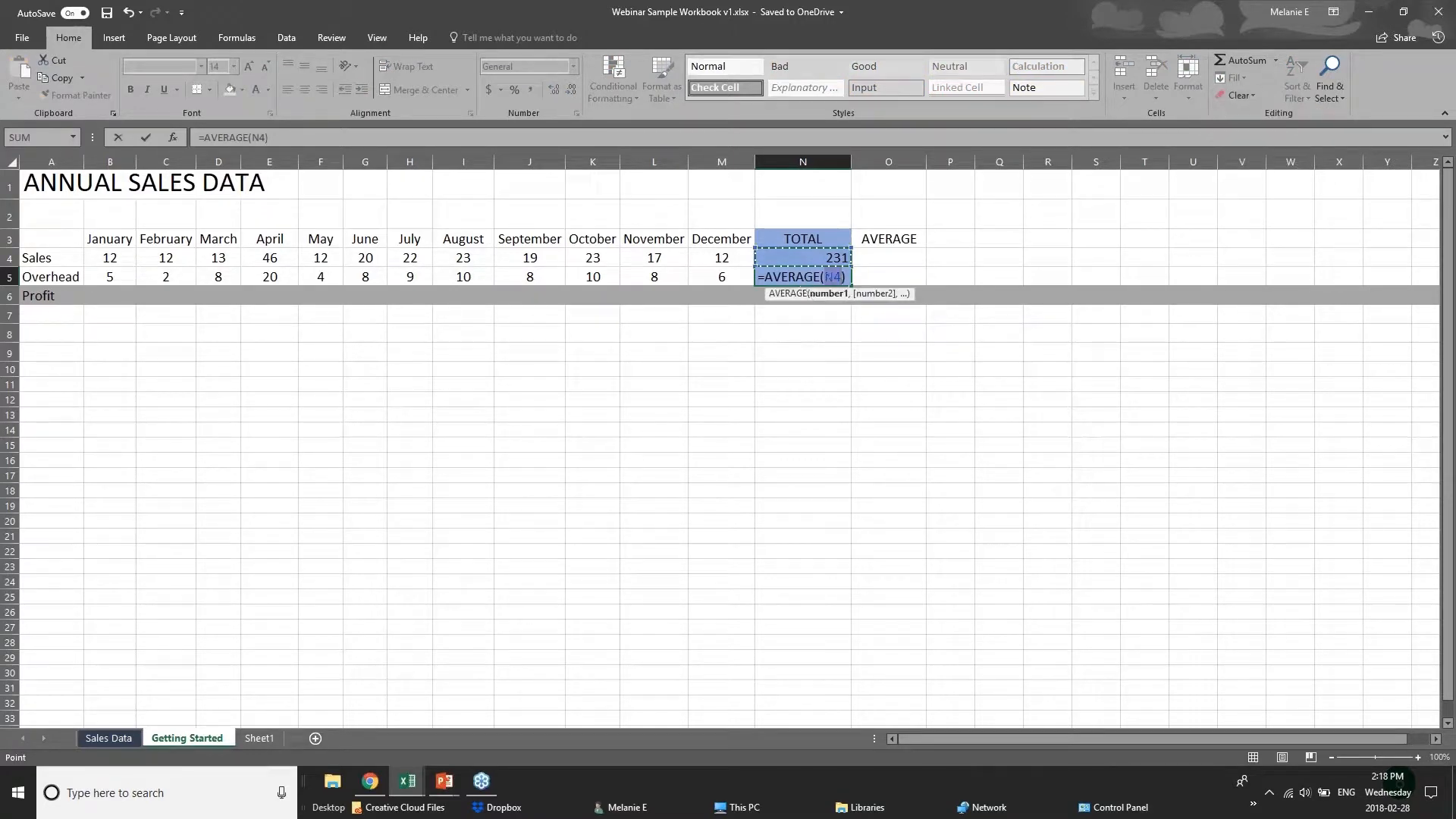
pyautogui.click(826, 278)
pyautogui.moveTo(103, 277); pyautogui.dragTo(721, 278)
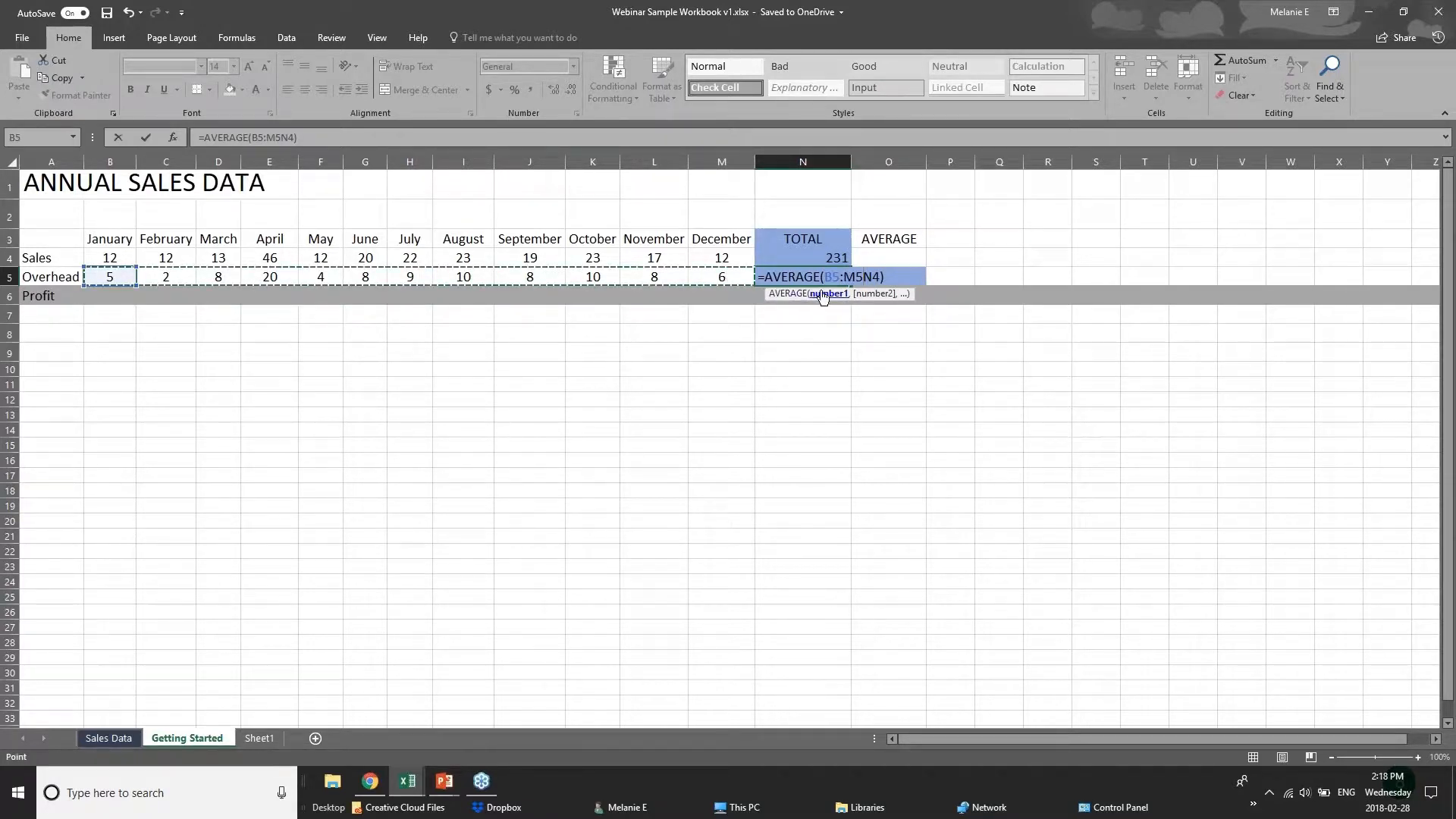
pyautogui.press('Delete')
pyautogui.press('Delete')
pyautogui.press('Return')
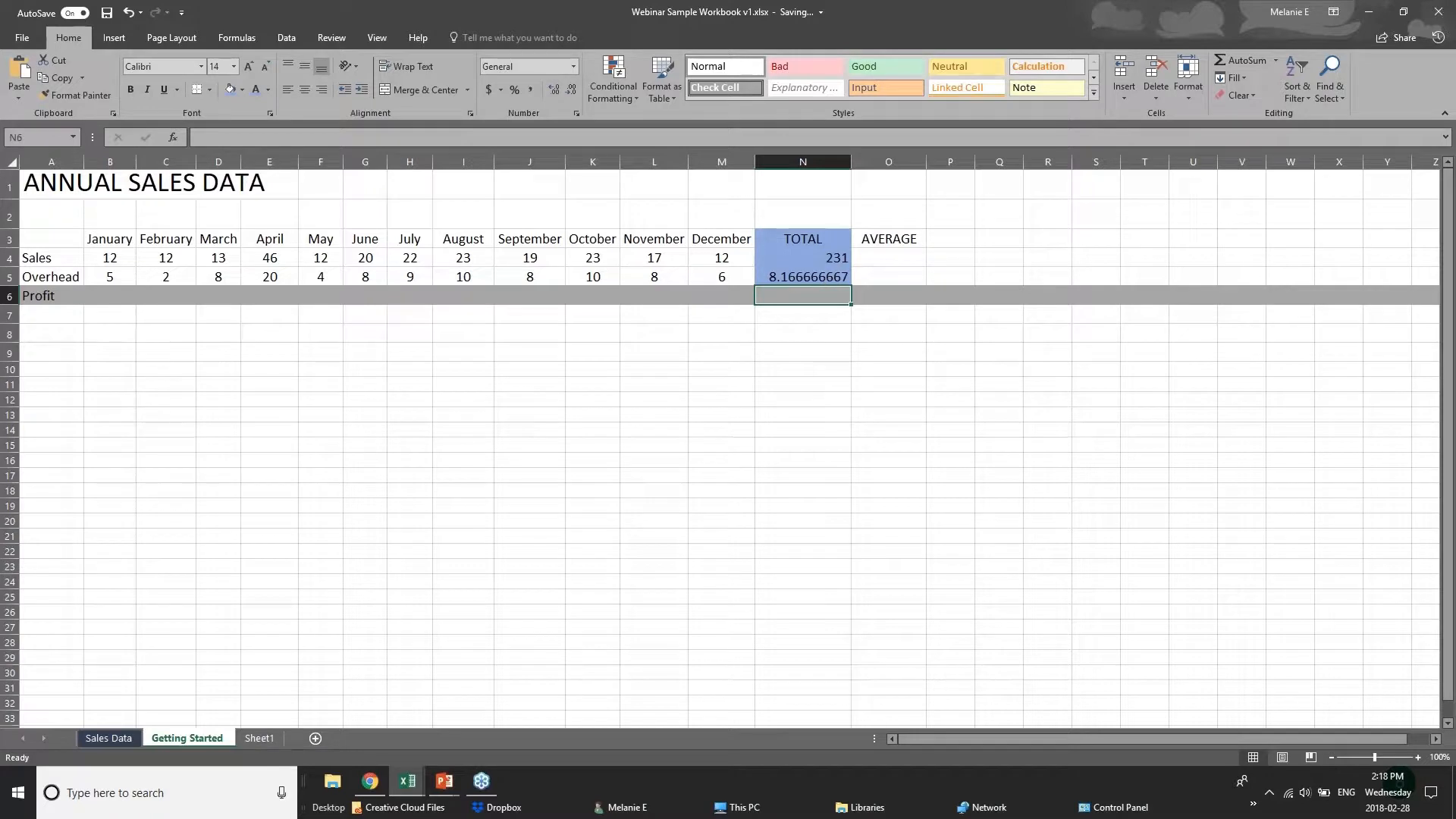
# Check the AVERAGE formula in N5 against the monthly Overhead values and bring up the function library.
pyautogui.press('Up')
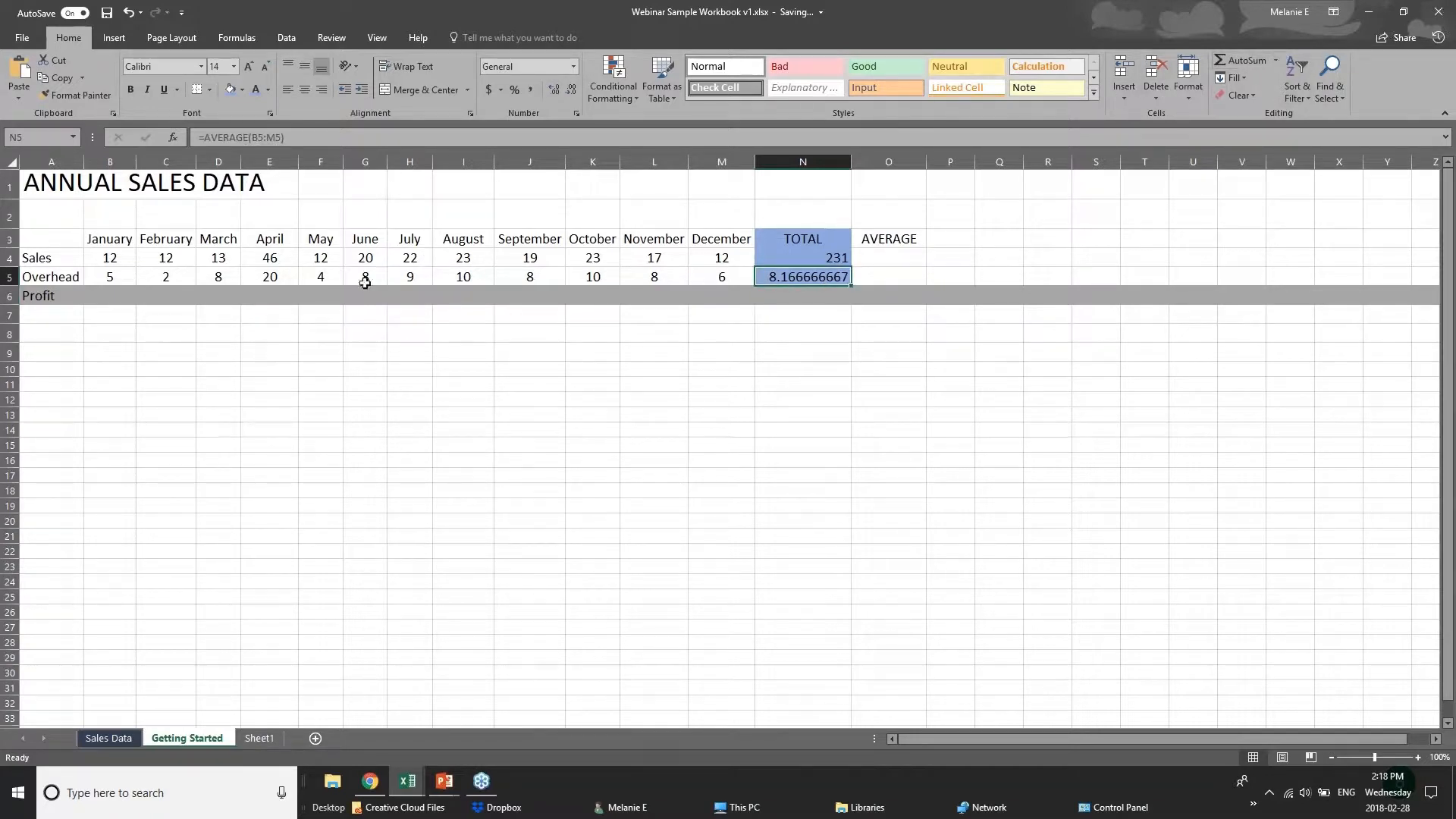
pyautogui.moveTo(120, 275); pyautogui.dragTo(720, 277)
pyautogui.click(779, 280)
pyautogui.click(102, 263)
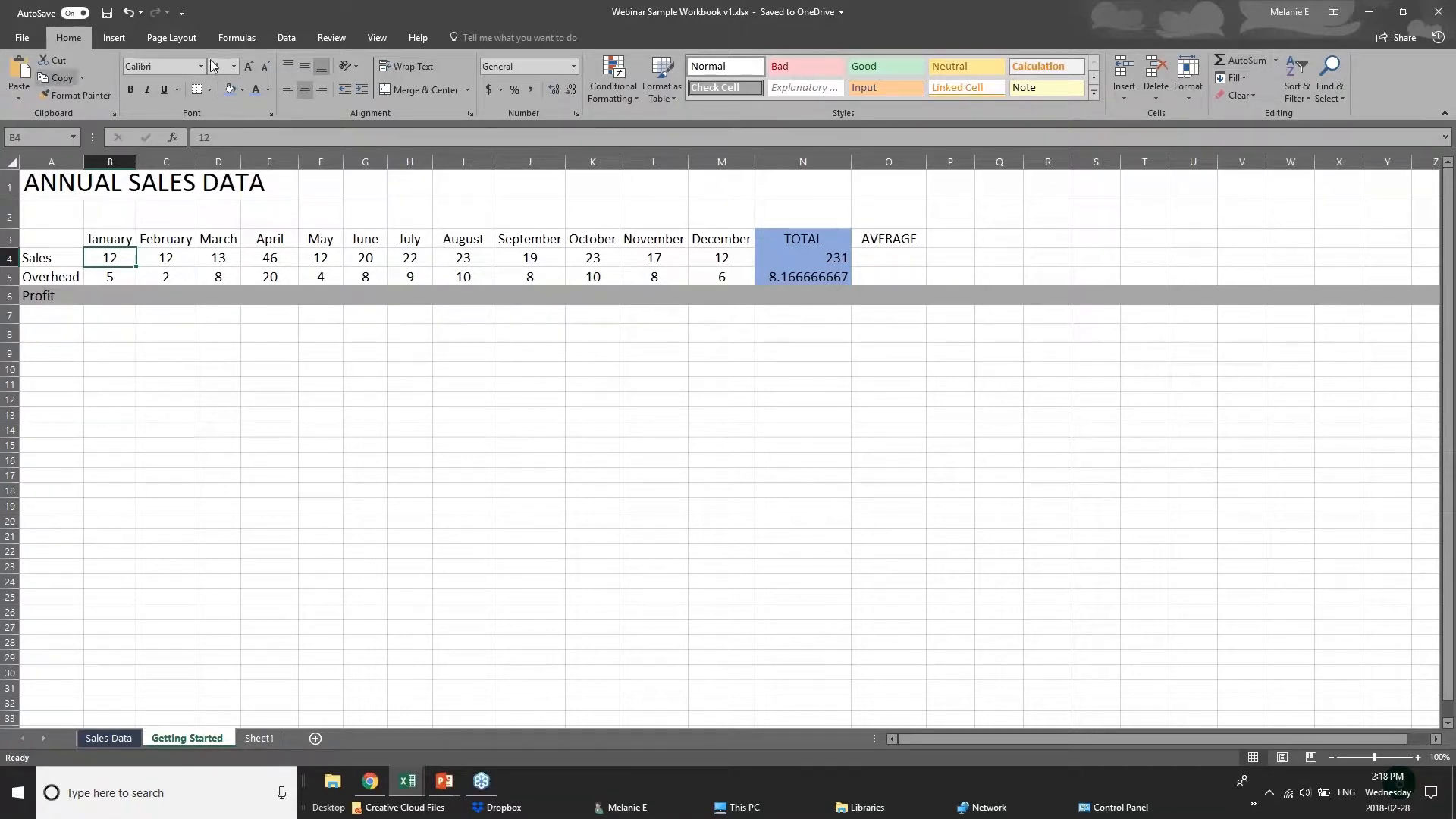
pyautogui.click(247, 34)
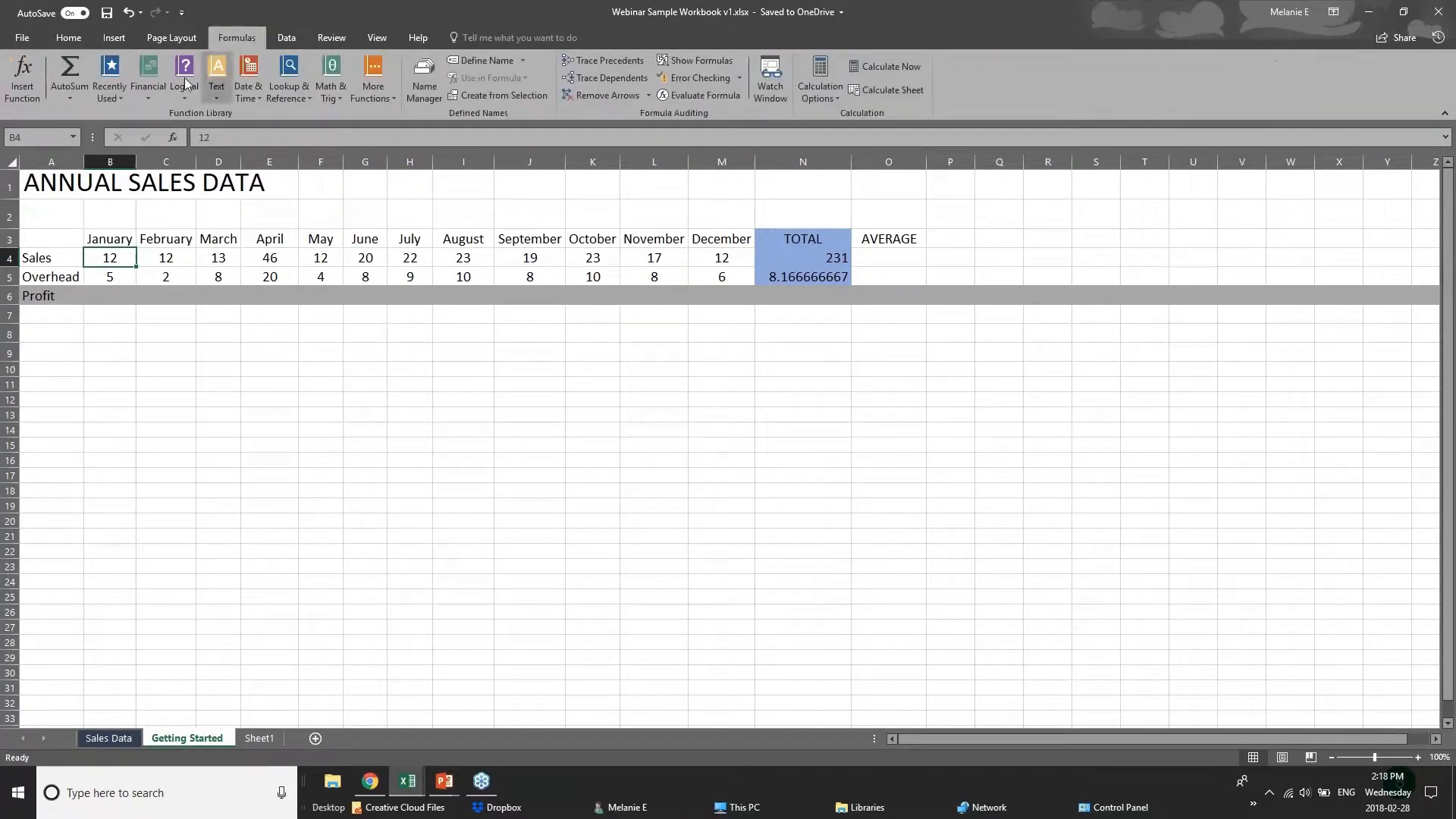
pyautogui.click(80, 101)
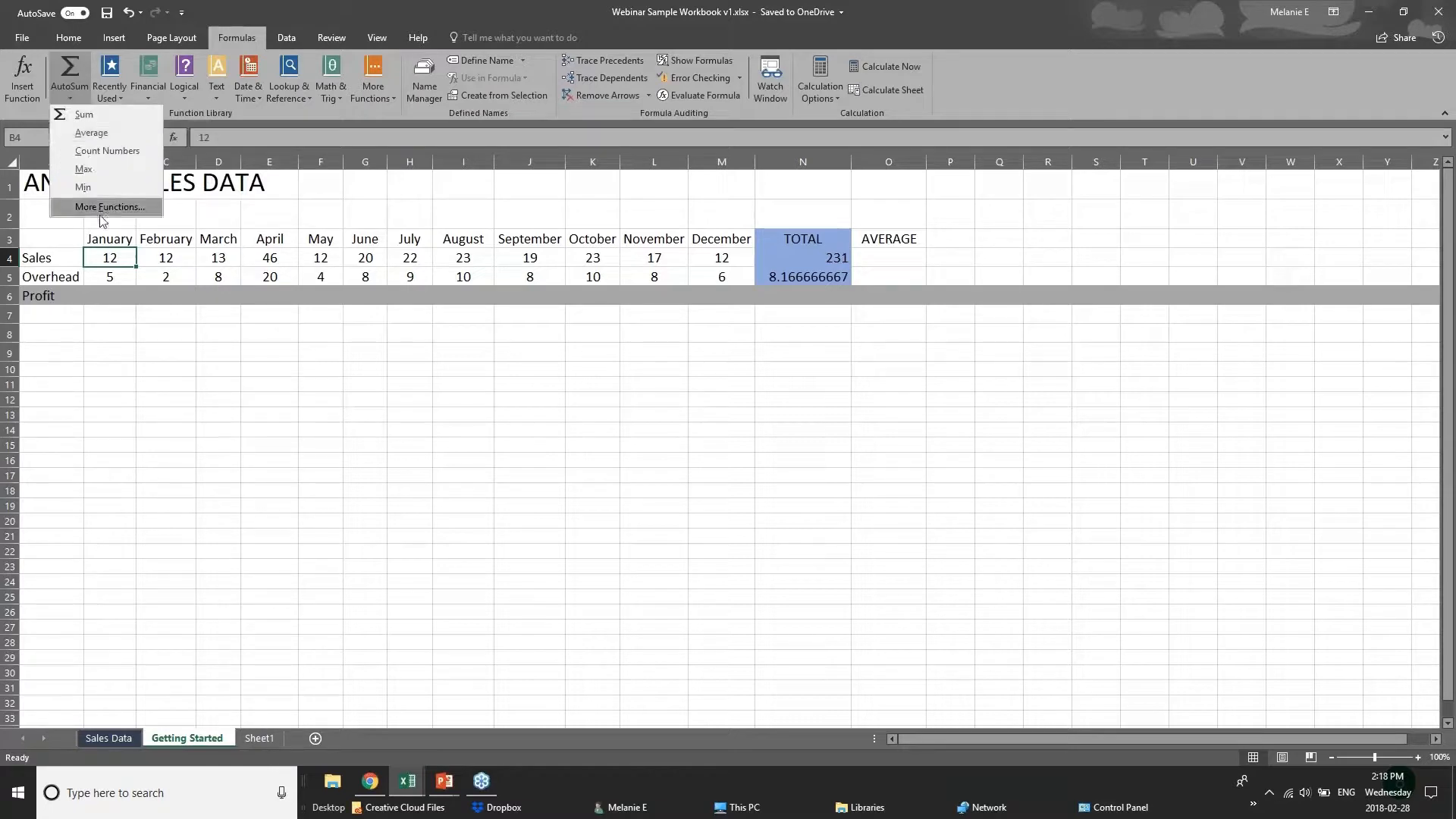
pyautogui.click(74, 67)
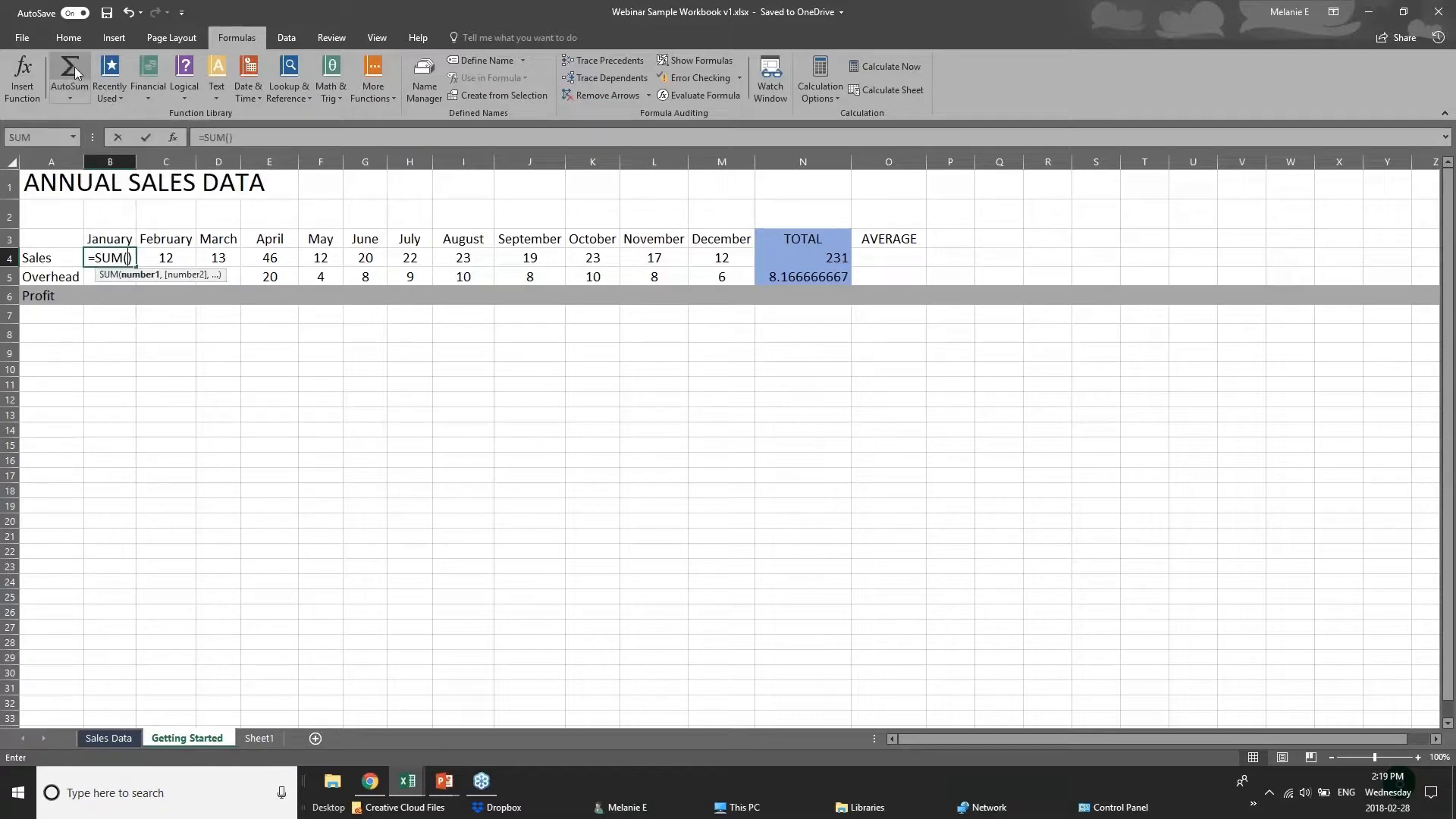
pyautogui.hotkey('ctrl', 'z')
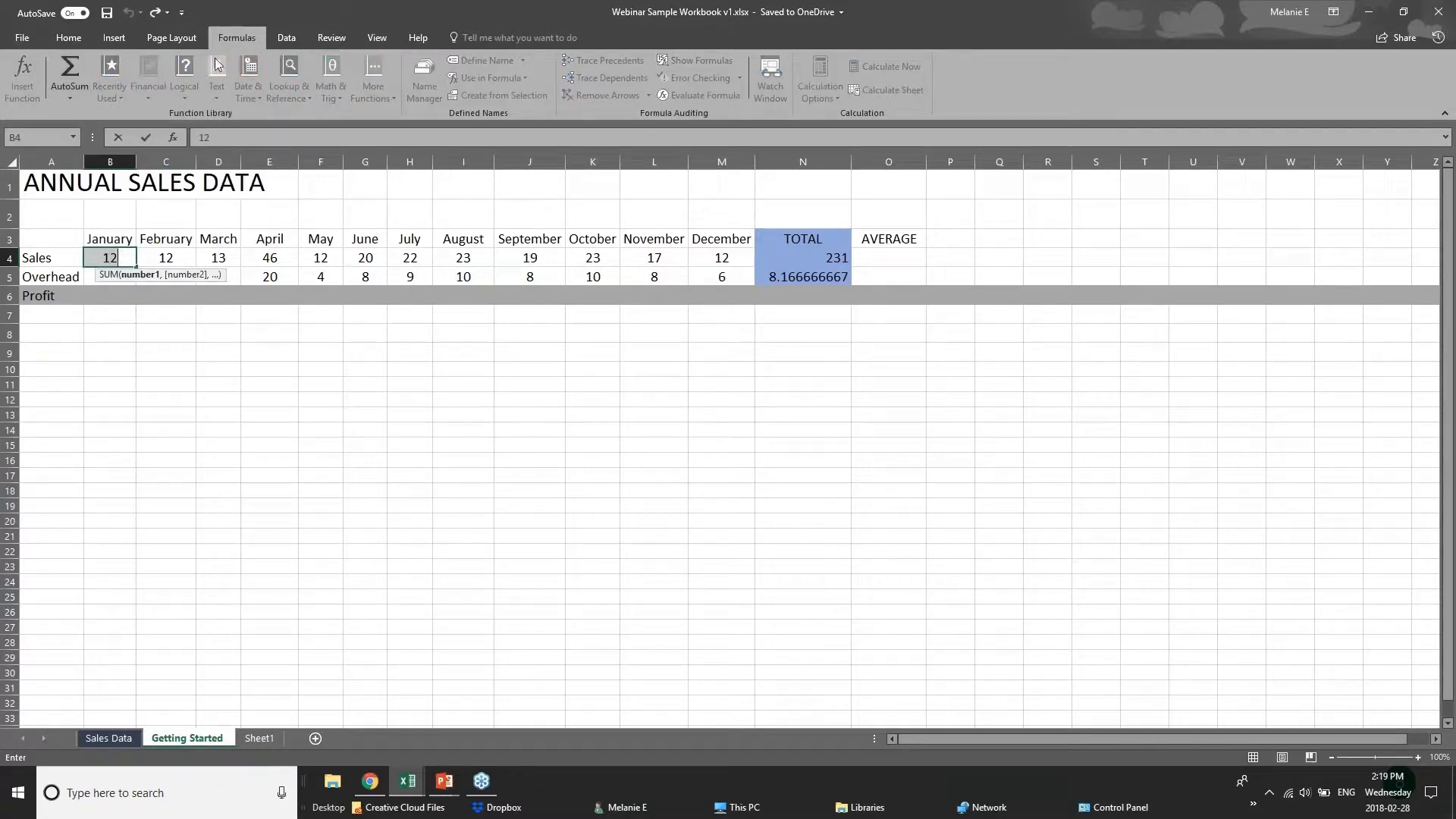
pyautogui.click(249, 399)
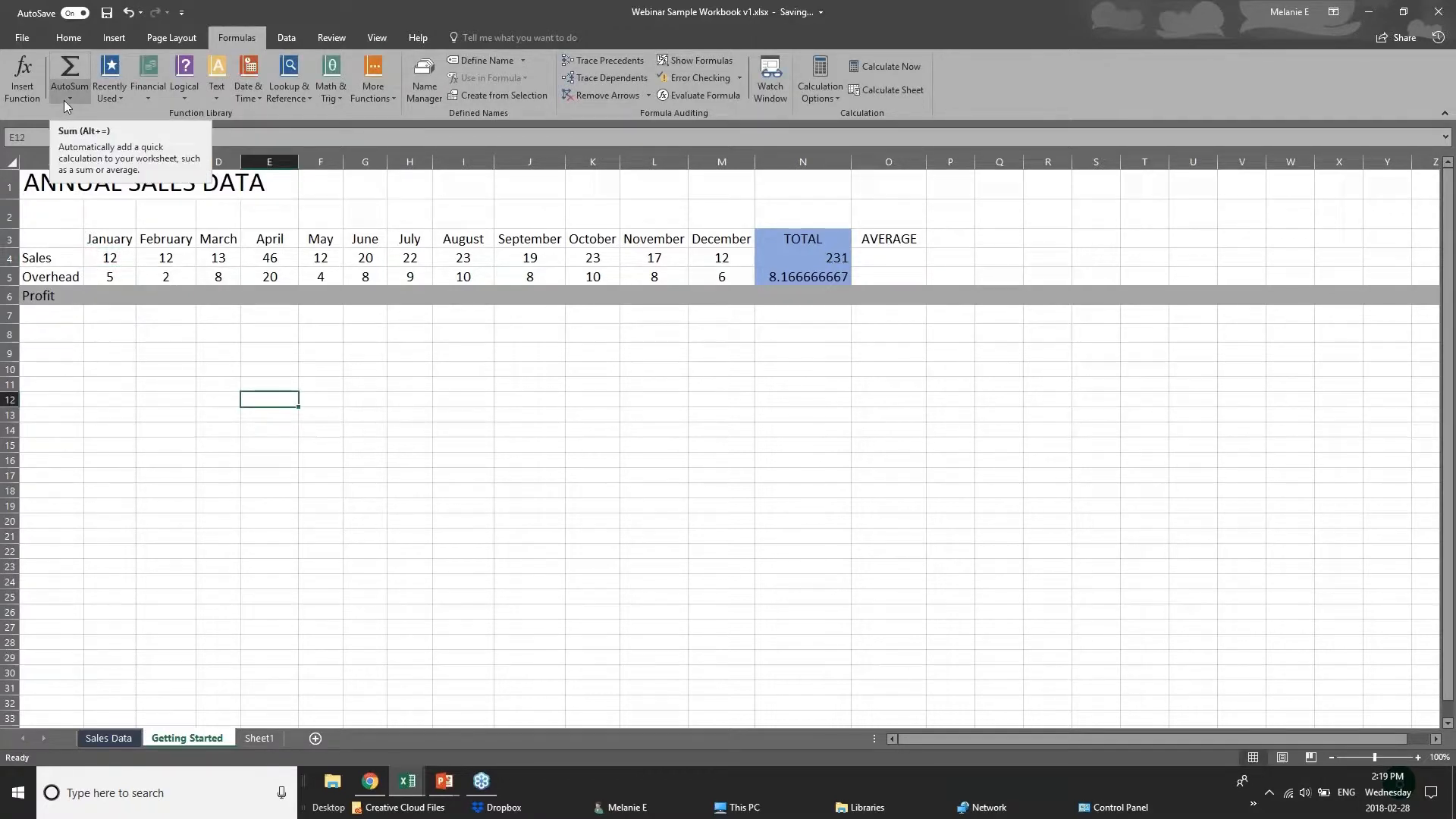
# Look through the function library categories, including recently used, logical, math and trig functions and the AutoSum options, without inserting one.
pyautogui.click(123, 315)
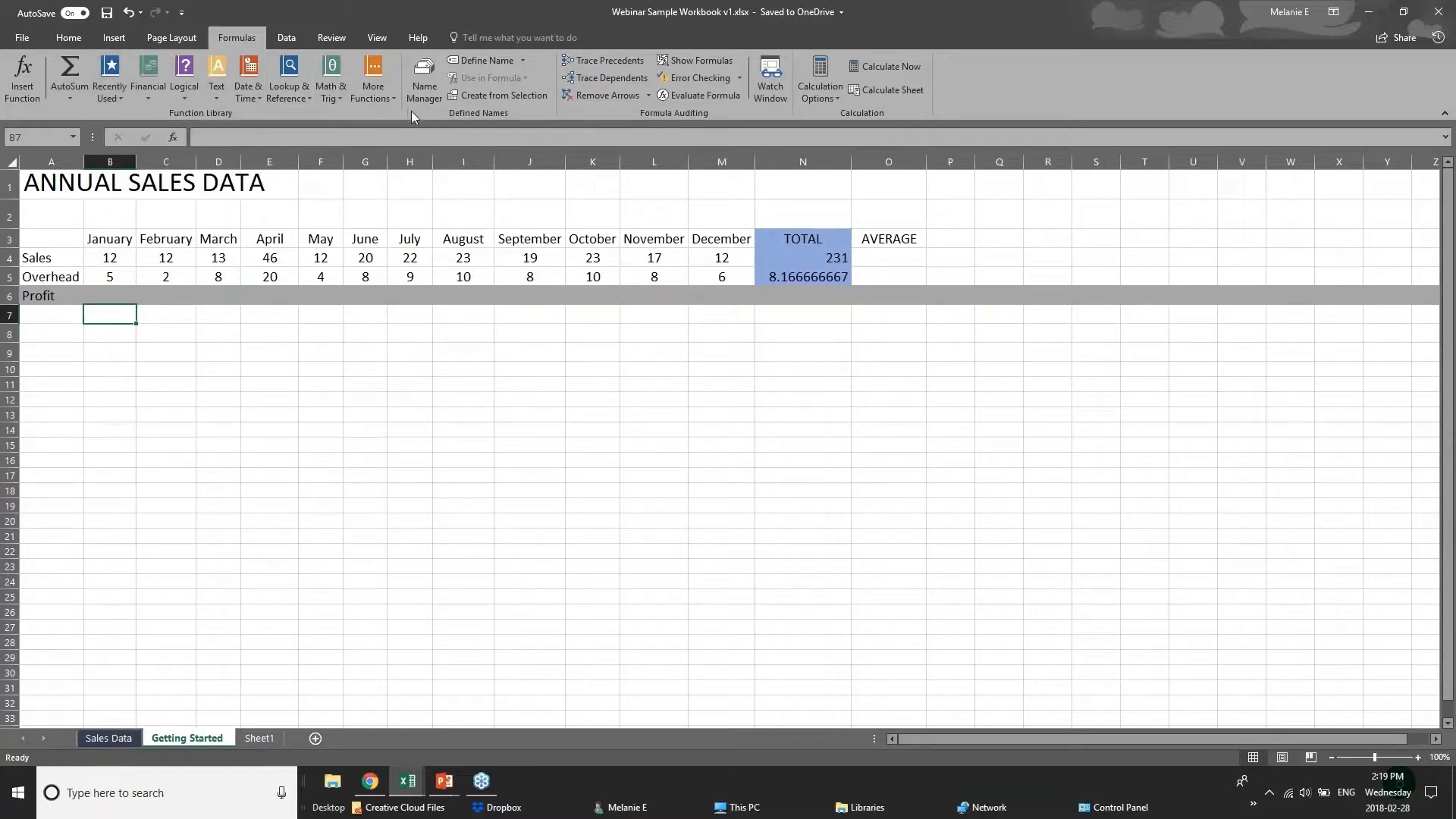
pyautogui.click(107, 102)
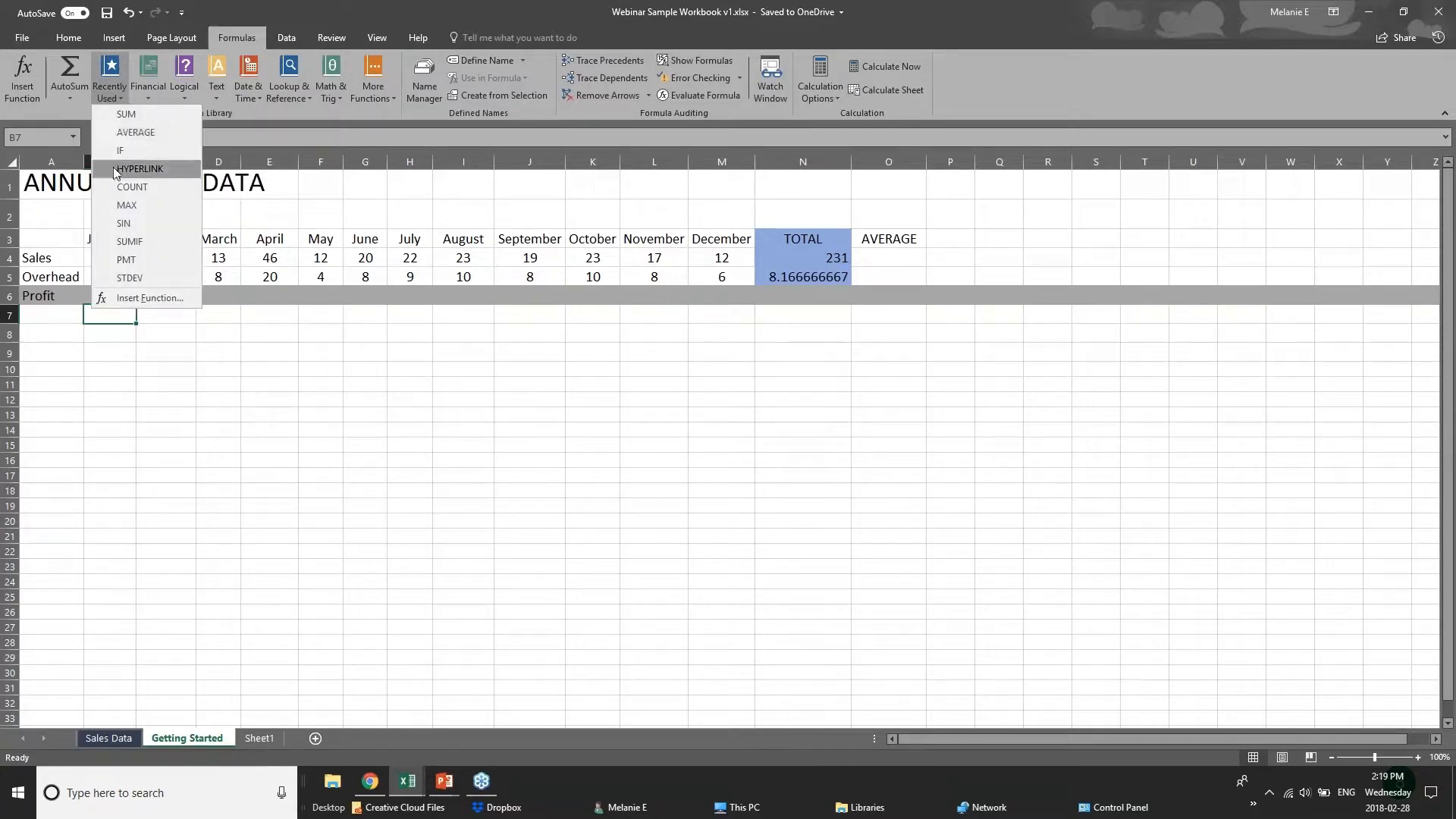
pyautogui.click(298, 107)
pyautogui.click(183, 96)
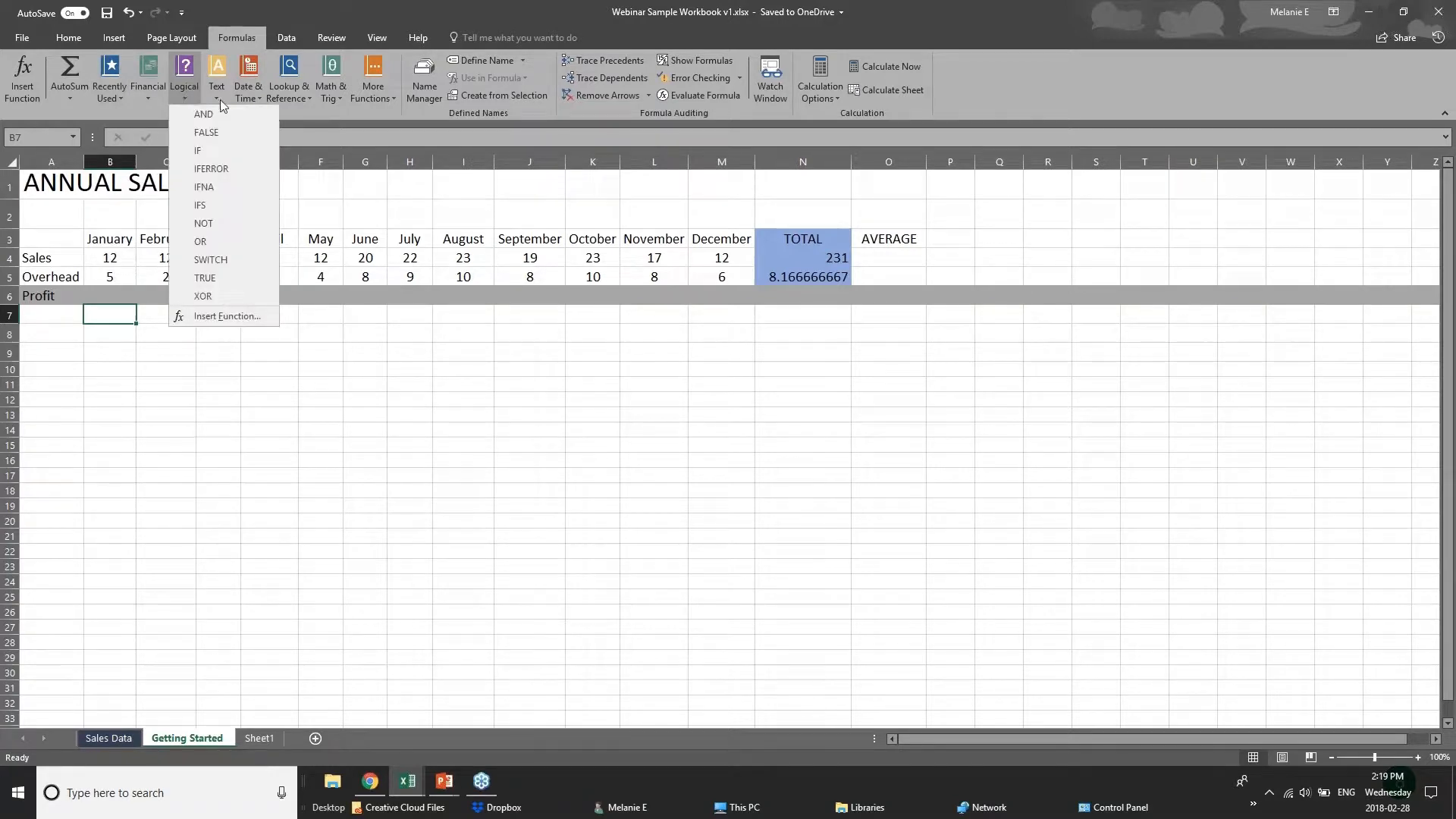
pyautogui.click(285, 112)
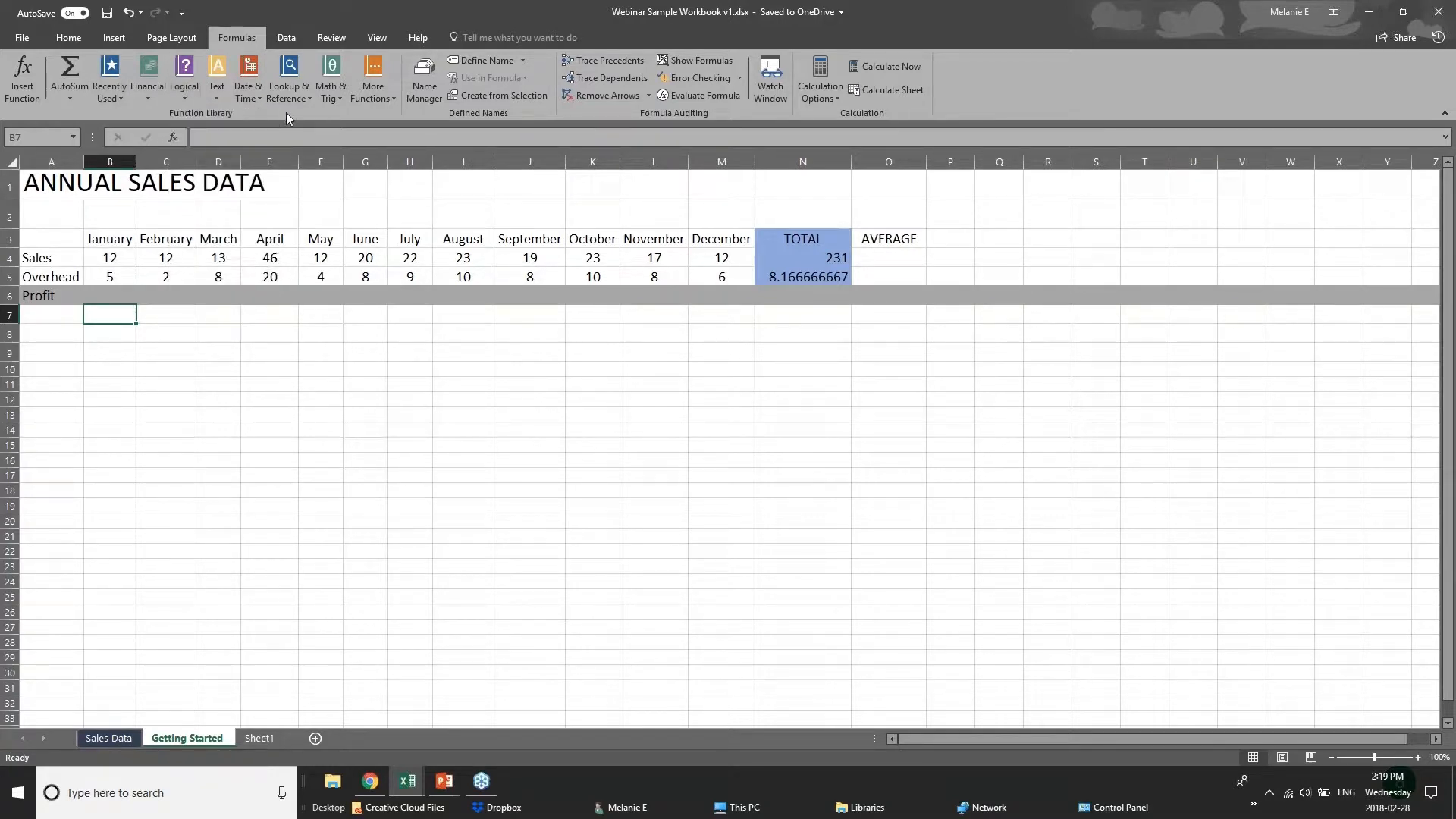
pyautogui.click(217, 102)
pyautogui.click(340, 116)
pyautogui.click(334, 98)
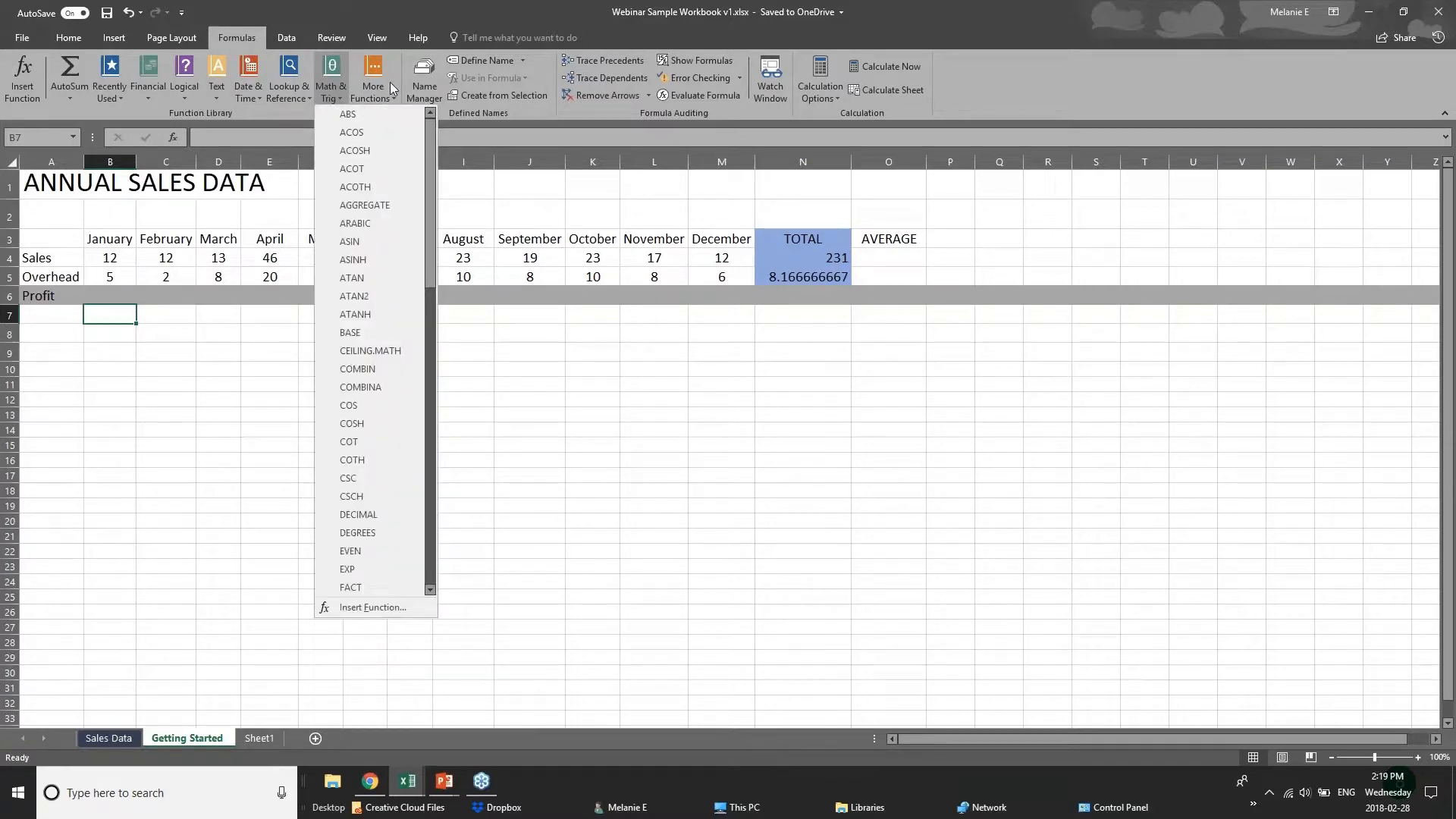
pyautogui.click(270, 120)
pyautogui.click(284, 99)
pyautogui.click(244, 112)
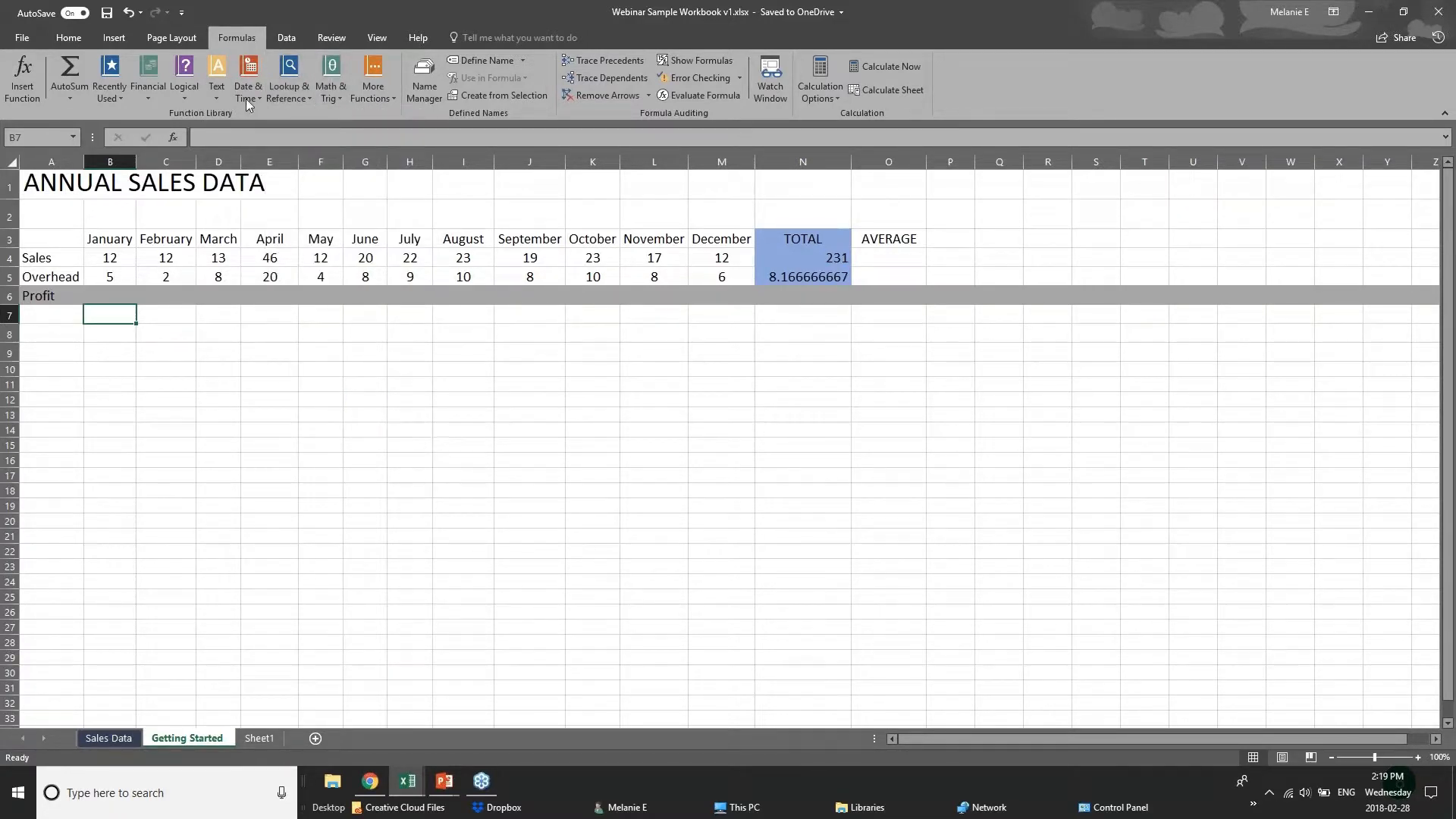
pyautogui.click(246, 99)
pyautogui.click(350, 110)
pyautogui.click(79, 97)
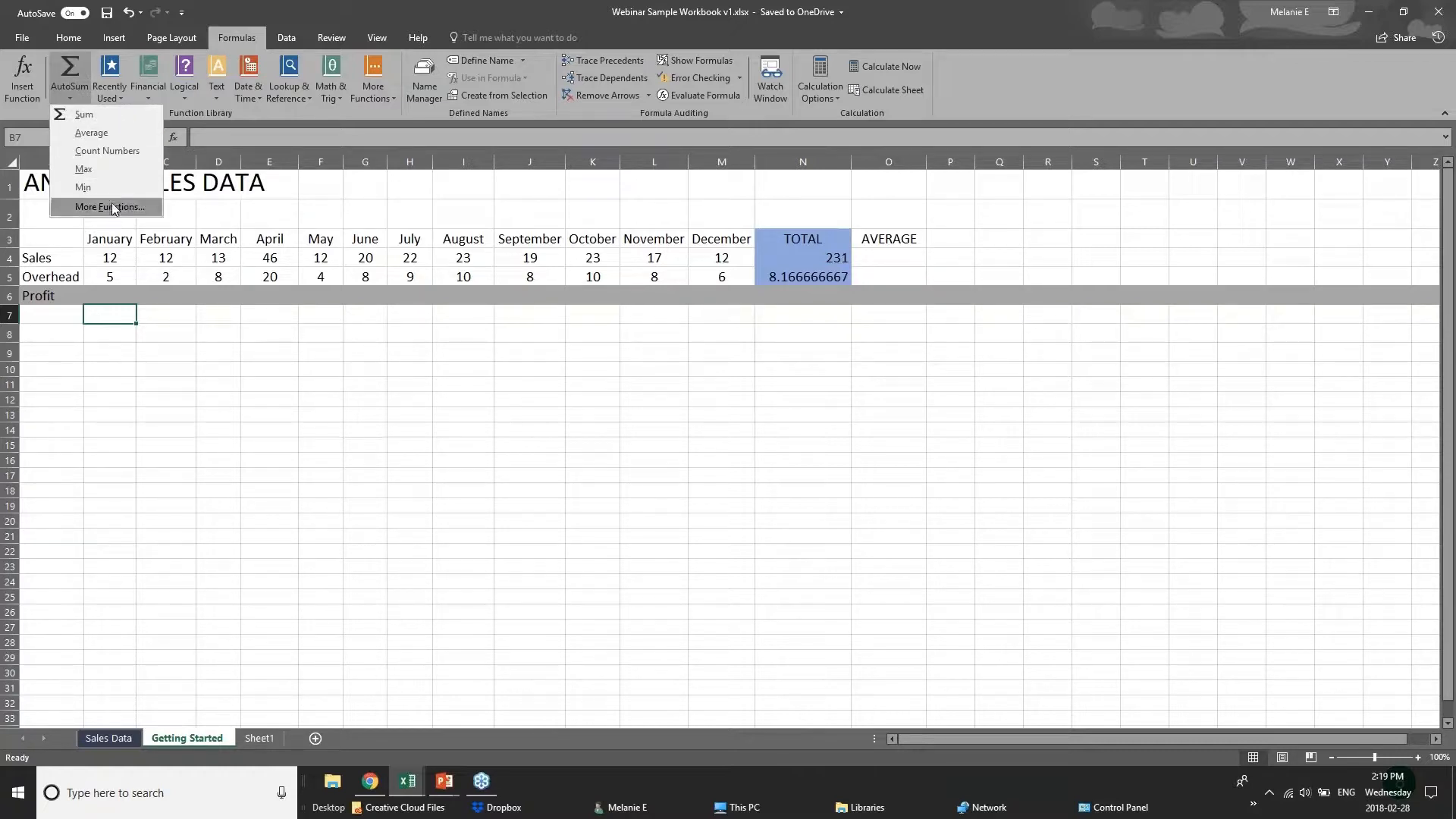
pyautogui.click(123, 300)
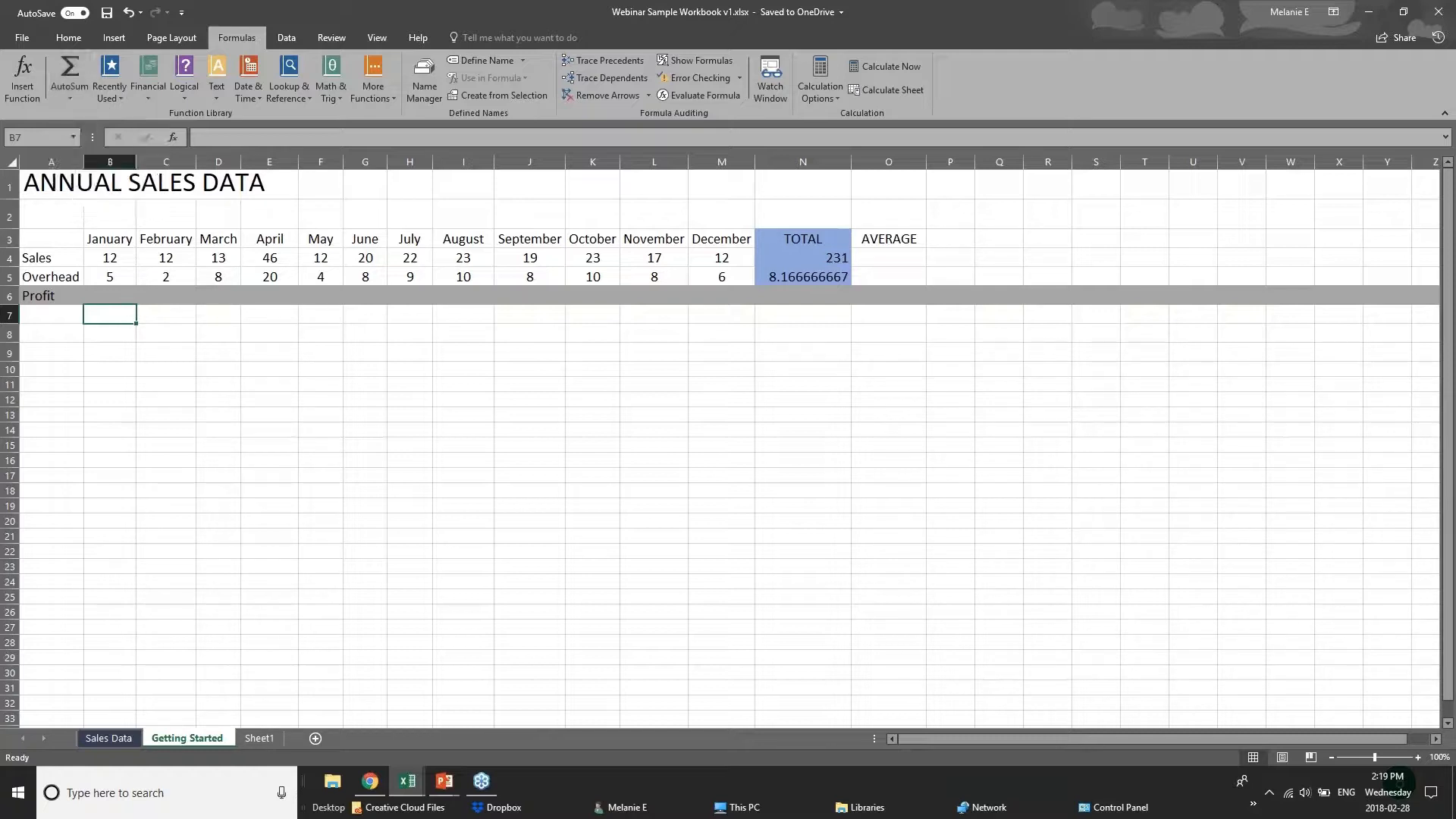
# Begin a formula in the January Profit cell B6.
pyautogui.click(120, 296)
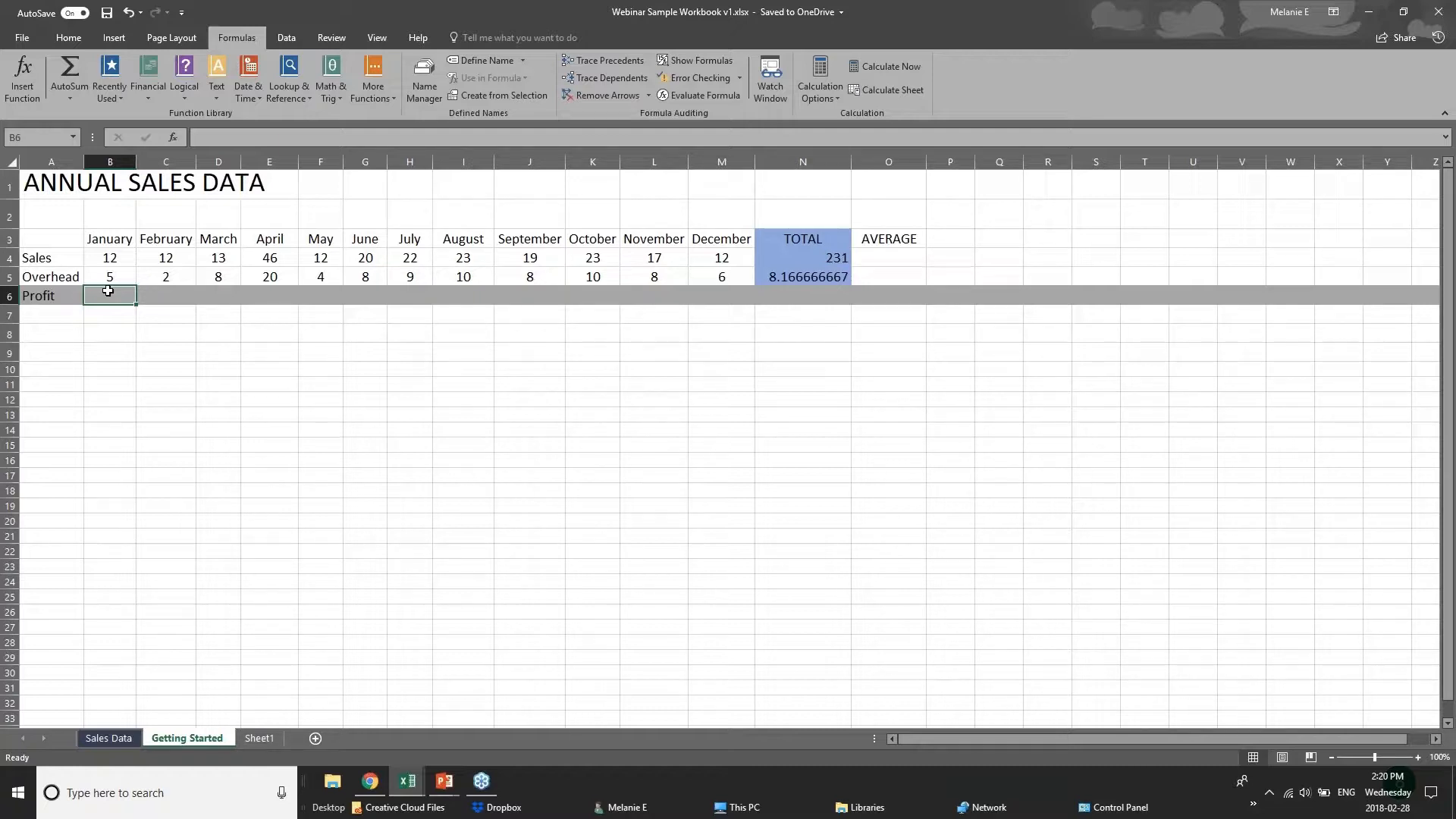
pyautogui.click(110, 258)
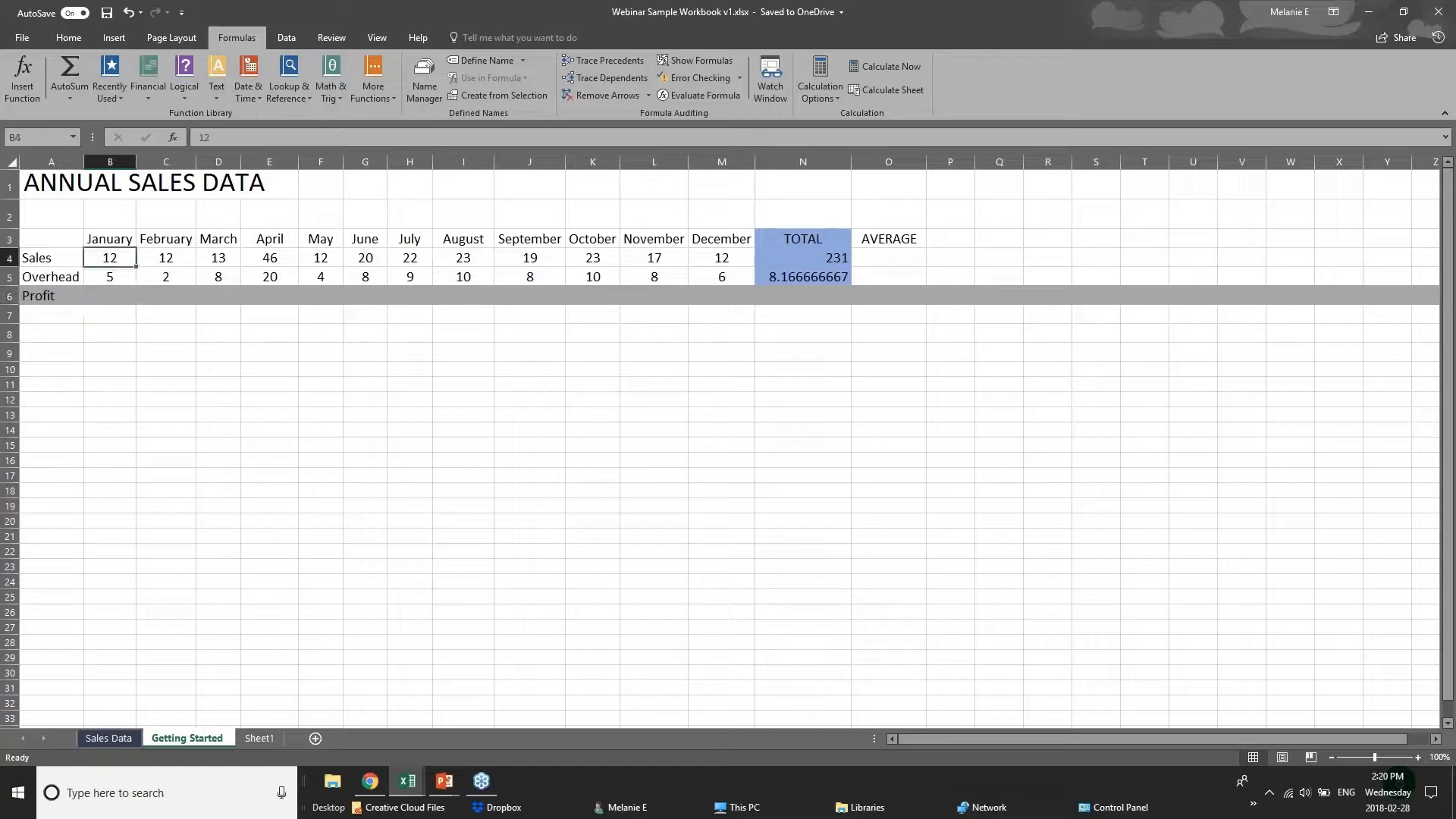
pyautogui.press('Down')
pyautogui.click(112, 295)
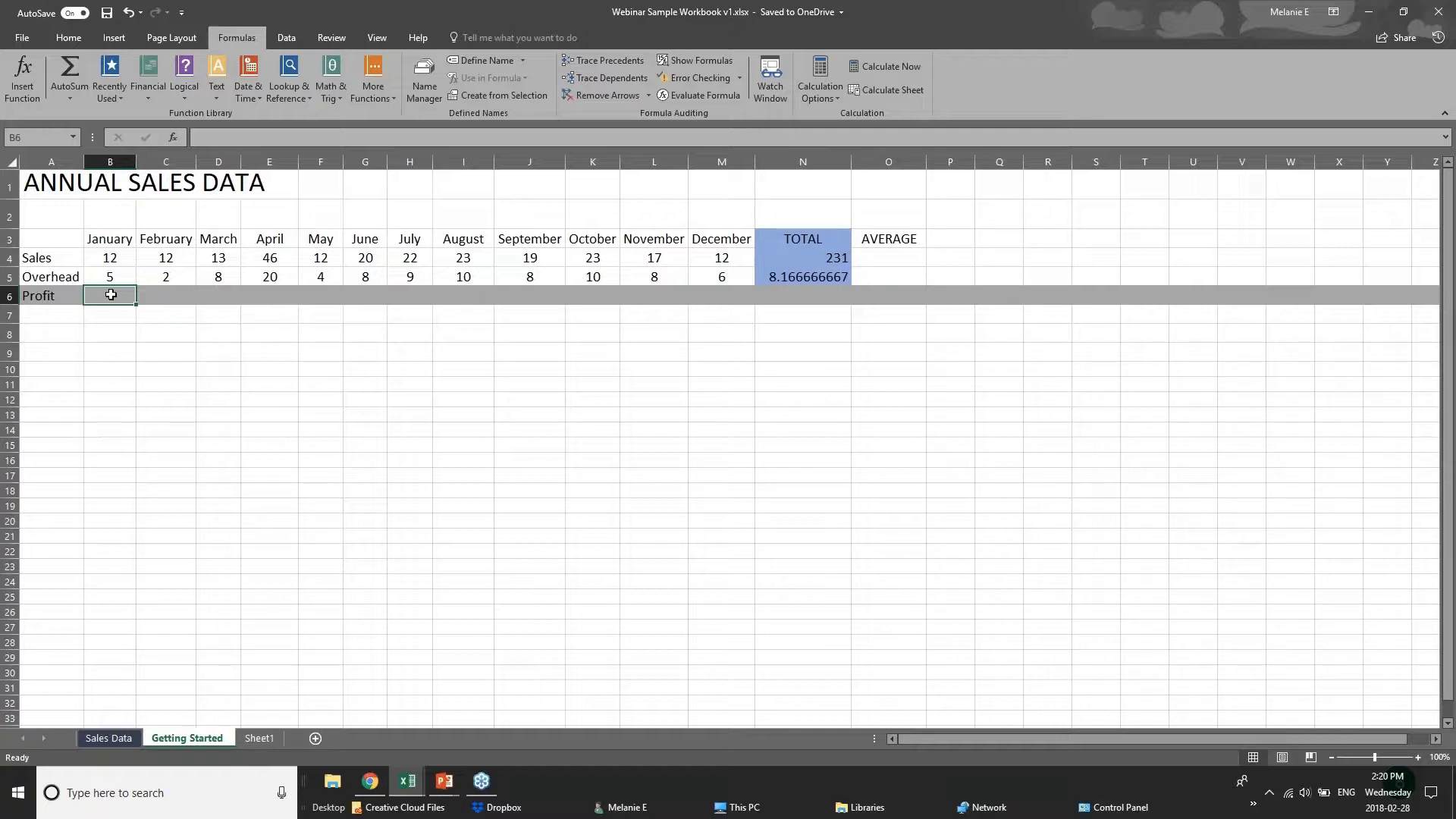
pyautogui.write('=')
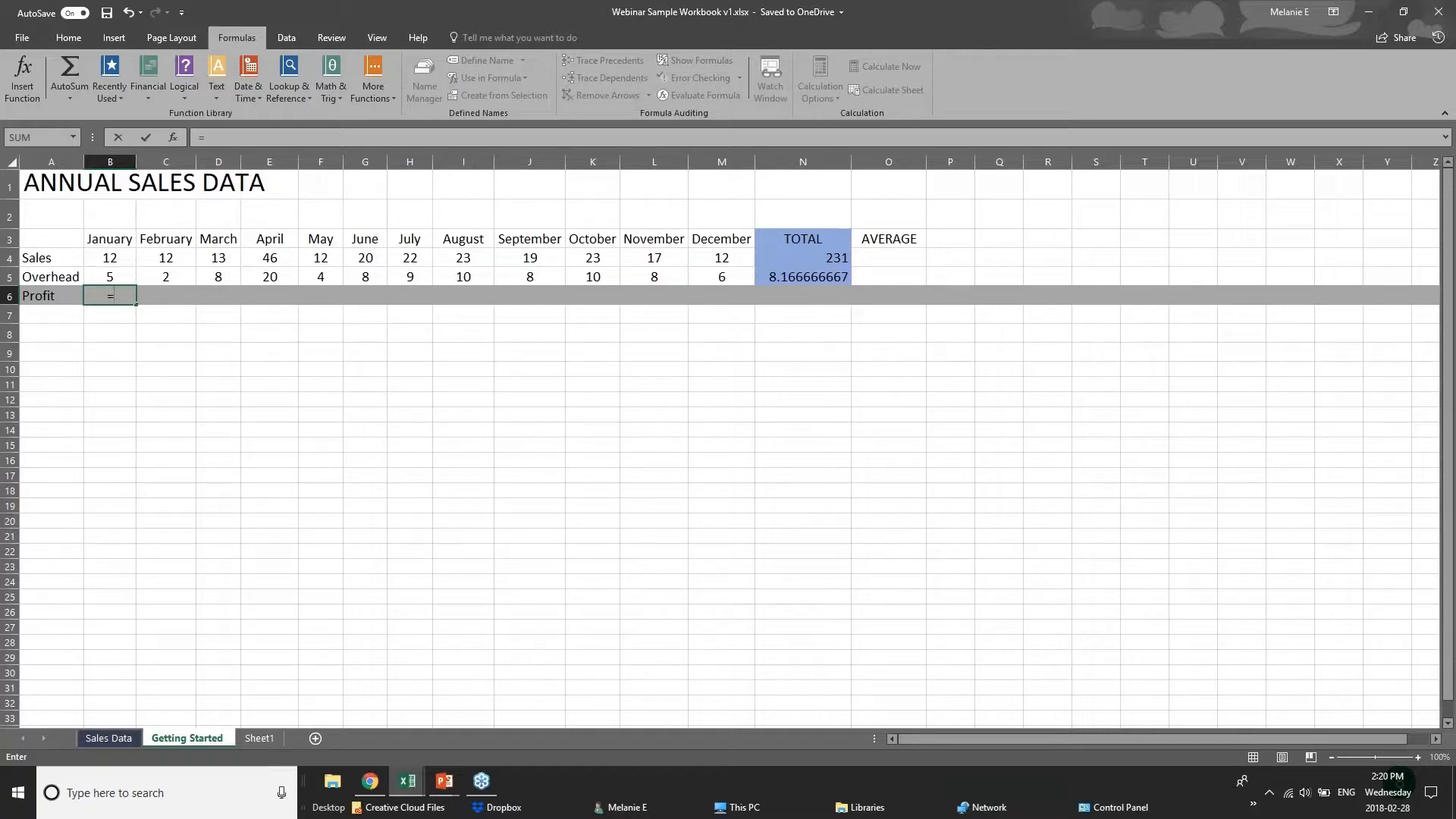
pyautogui.write('sub')
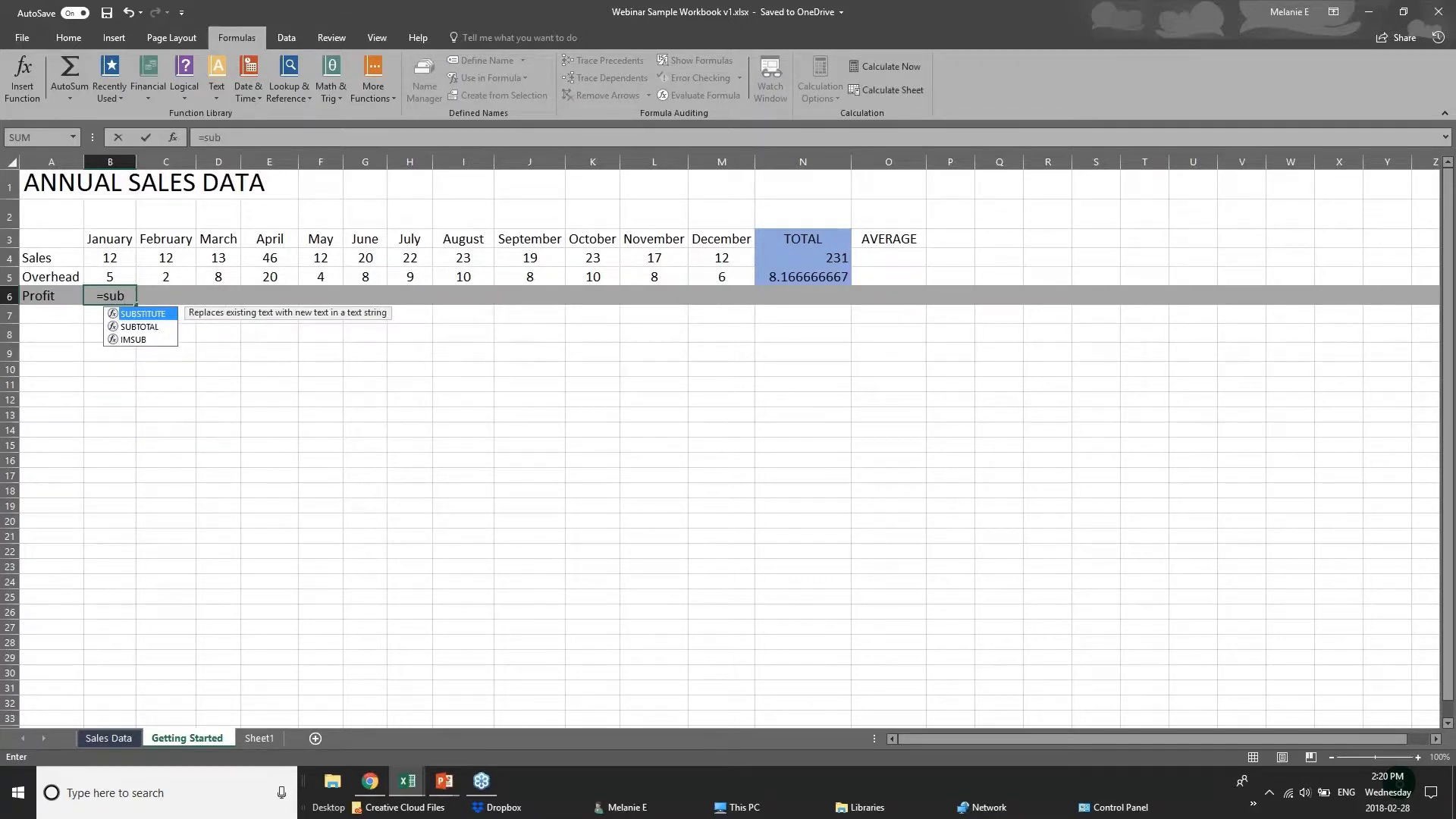
pyautogui.press('BackSpace')
pyautogui.press('BackSpace')
pyautogui.write('ub')
pyautogui.press('BackSpace')
pyautogui.press('BackSpace')
pyautogui.press('BackSpace')
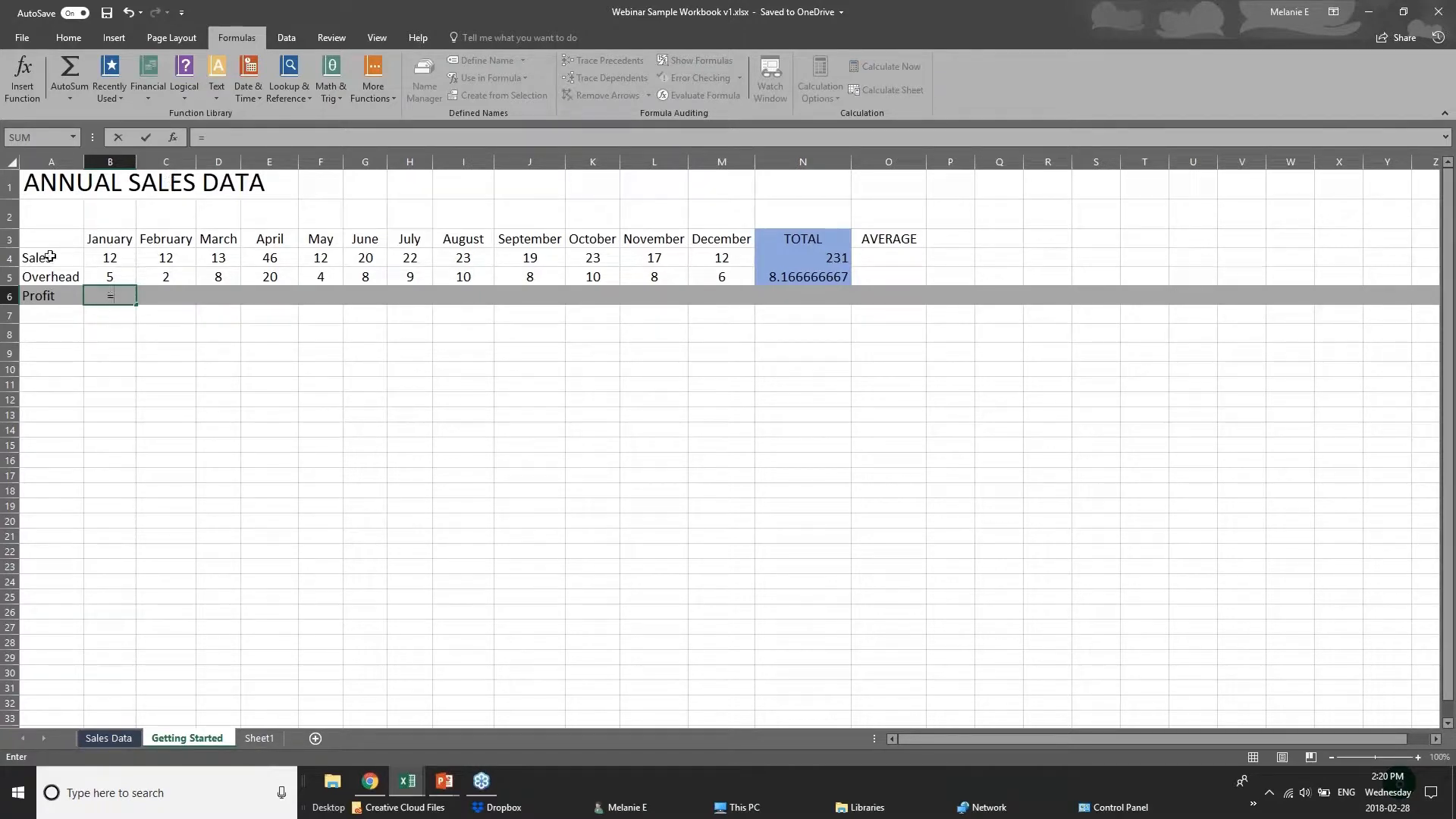
# Complete the January Profit formula as =B4-B5, subtracting Overhead from Sales.
pyautogui.click(120, 256)
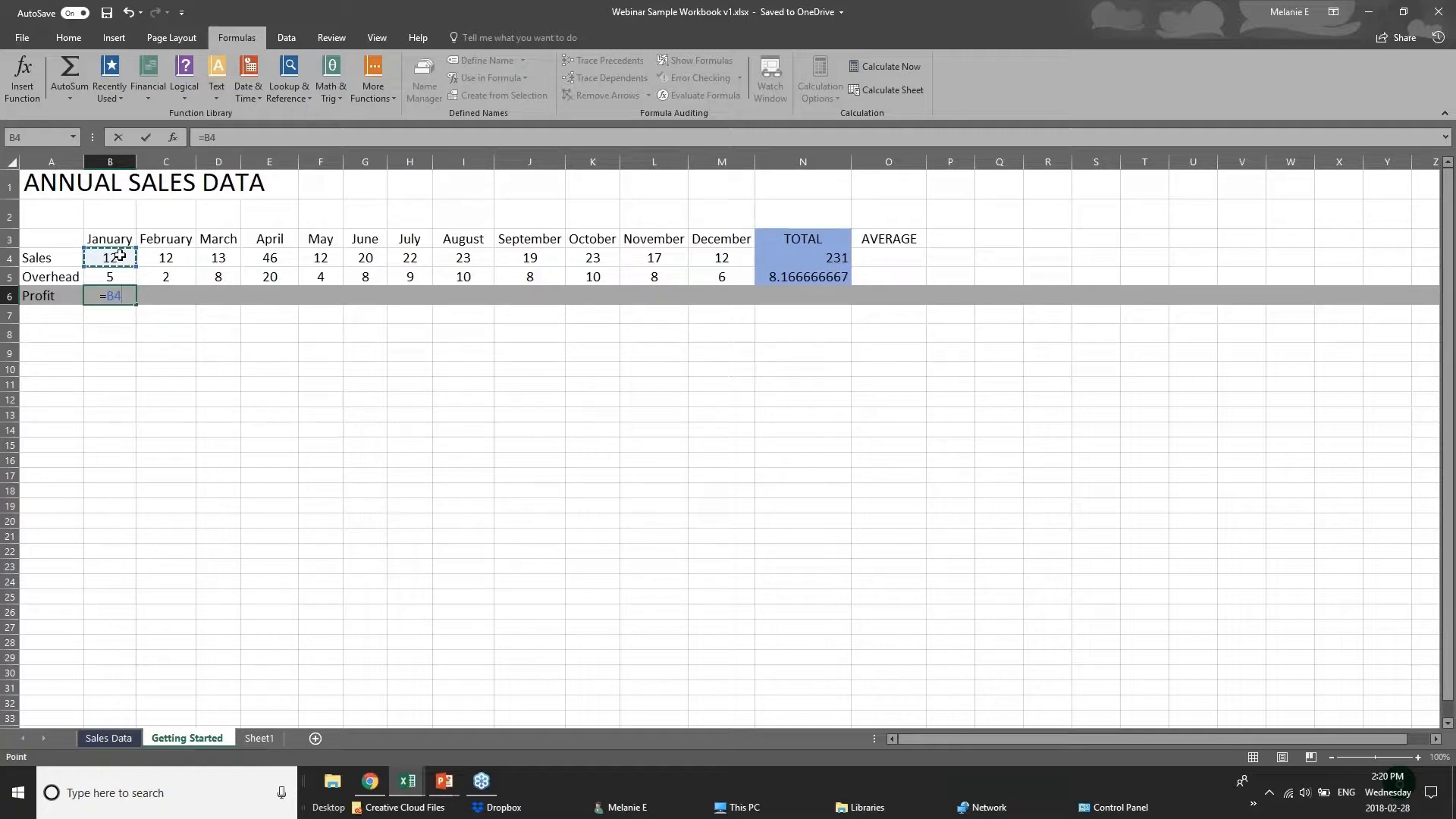
pyautogui.write('-')
pyautogui.click(124, 276)
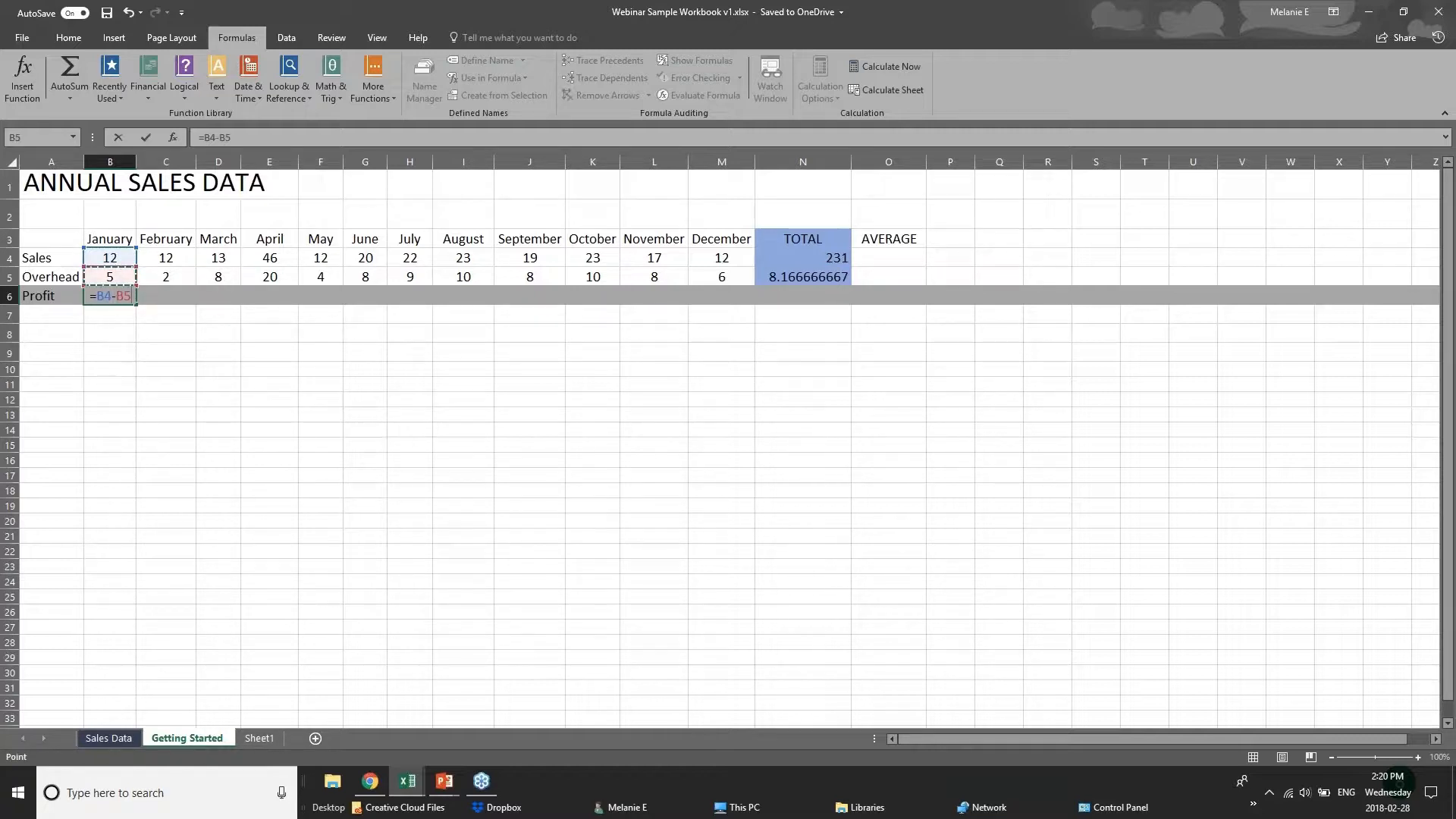
pyautogui.press('Return')
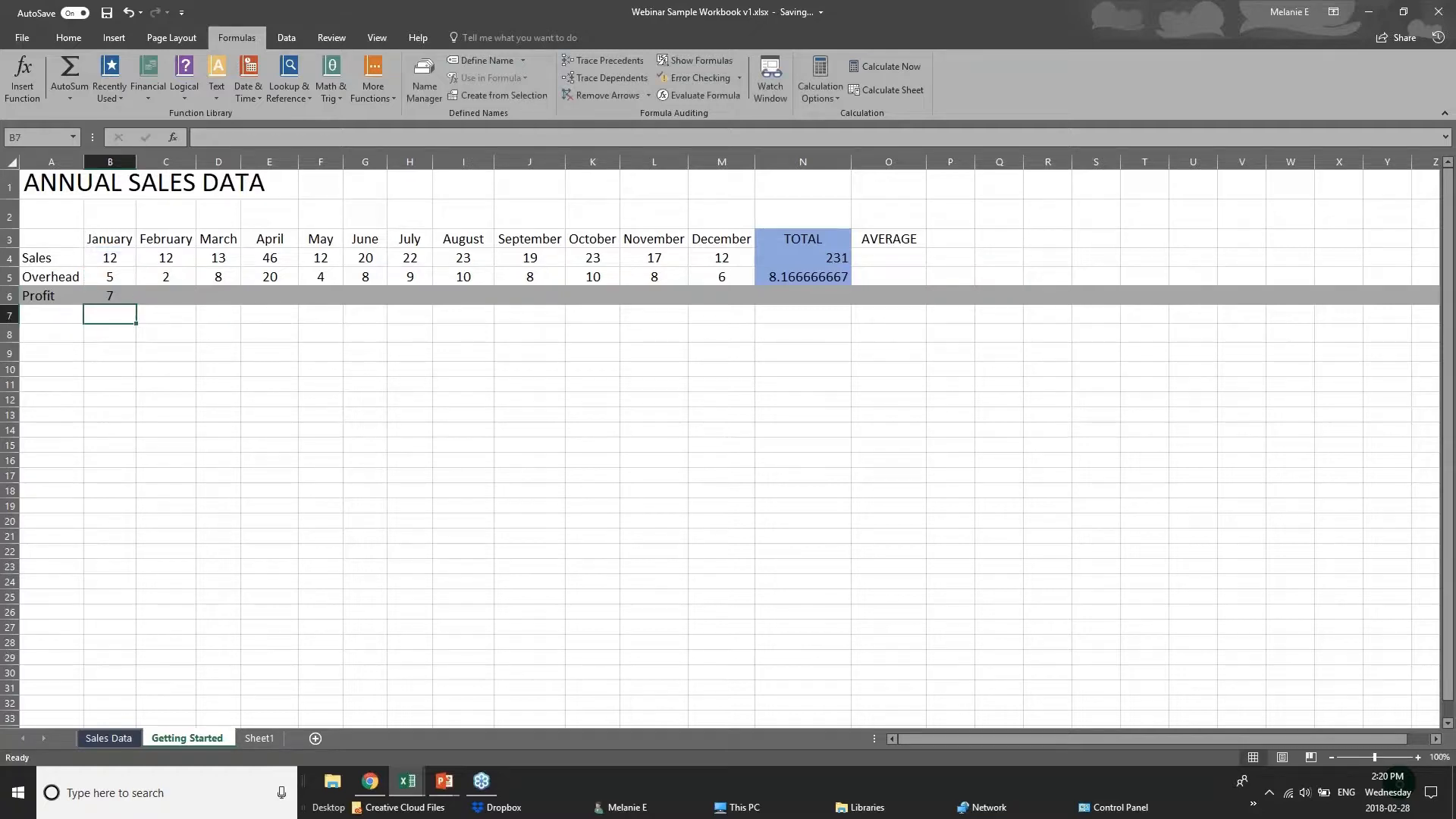
# Copy the January Profit formula from B6 and paste it into the February cell C6 using the Formulas paste option.
pyautogui.click(109, 294)
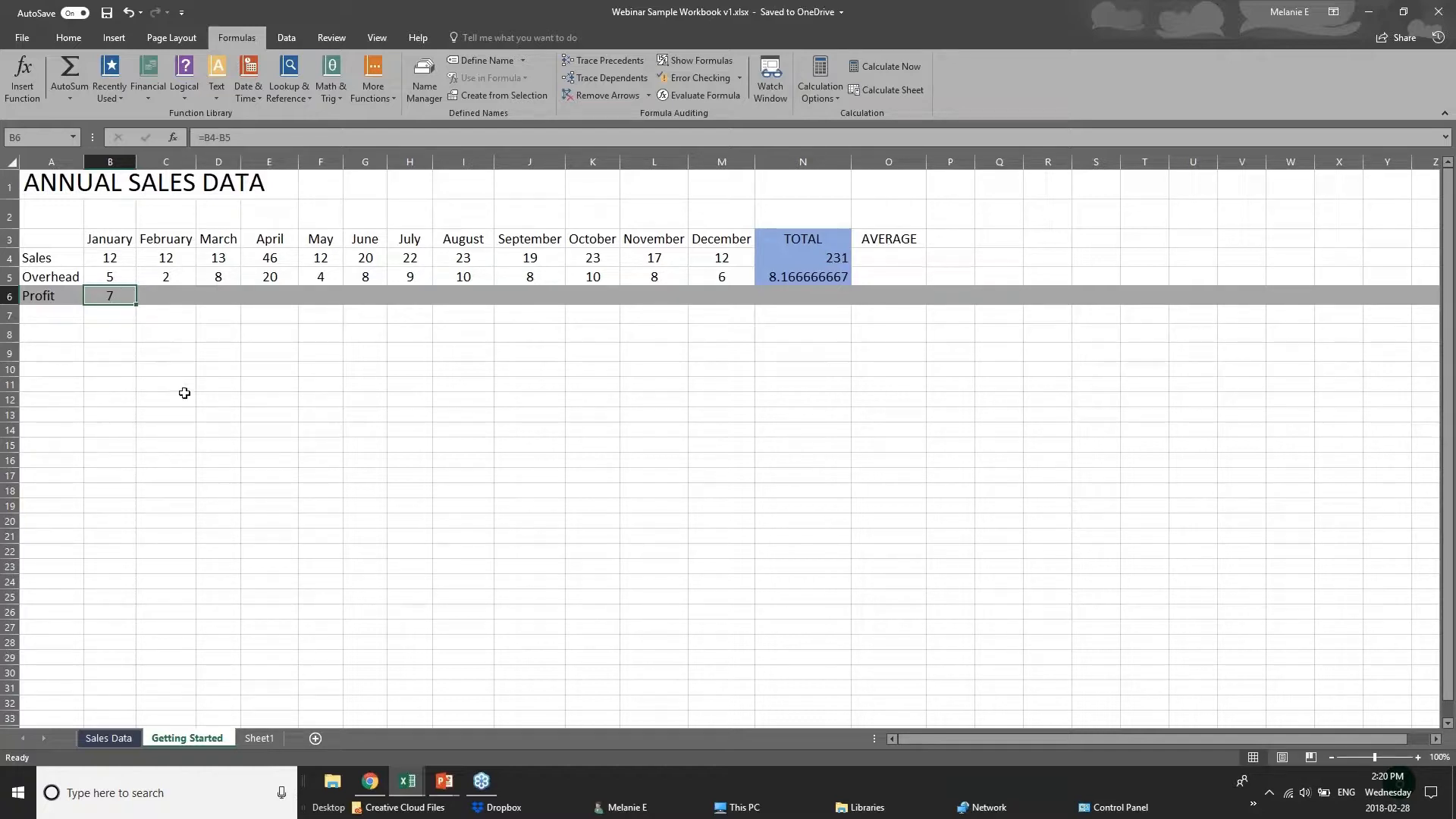
pyautogui.click(182, 292)
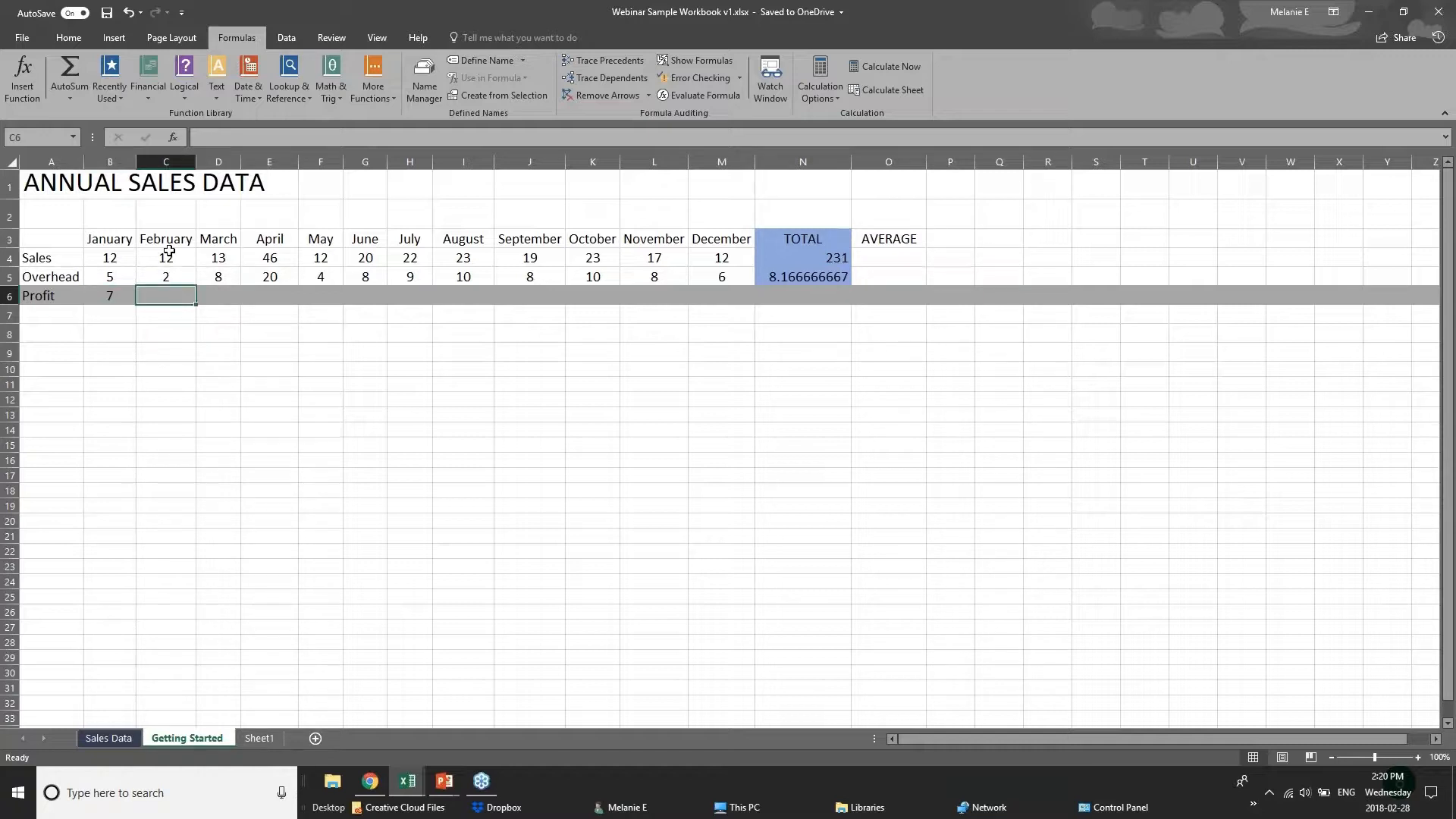
pyautogui.click(97, 296)
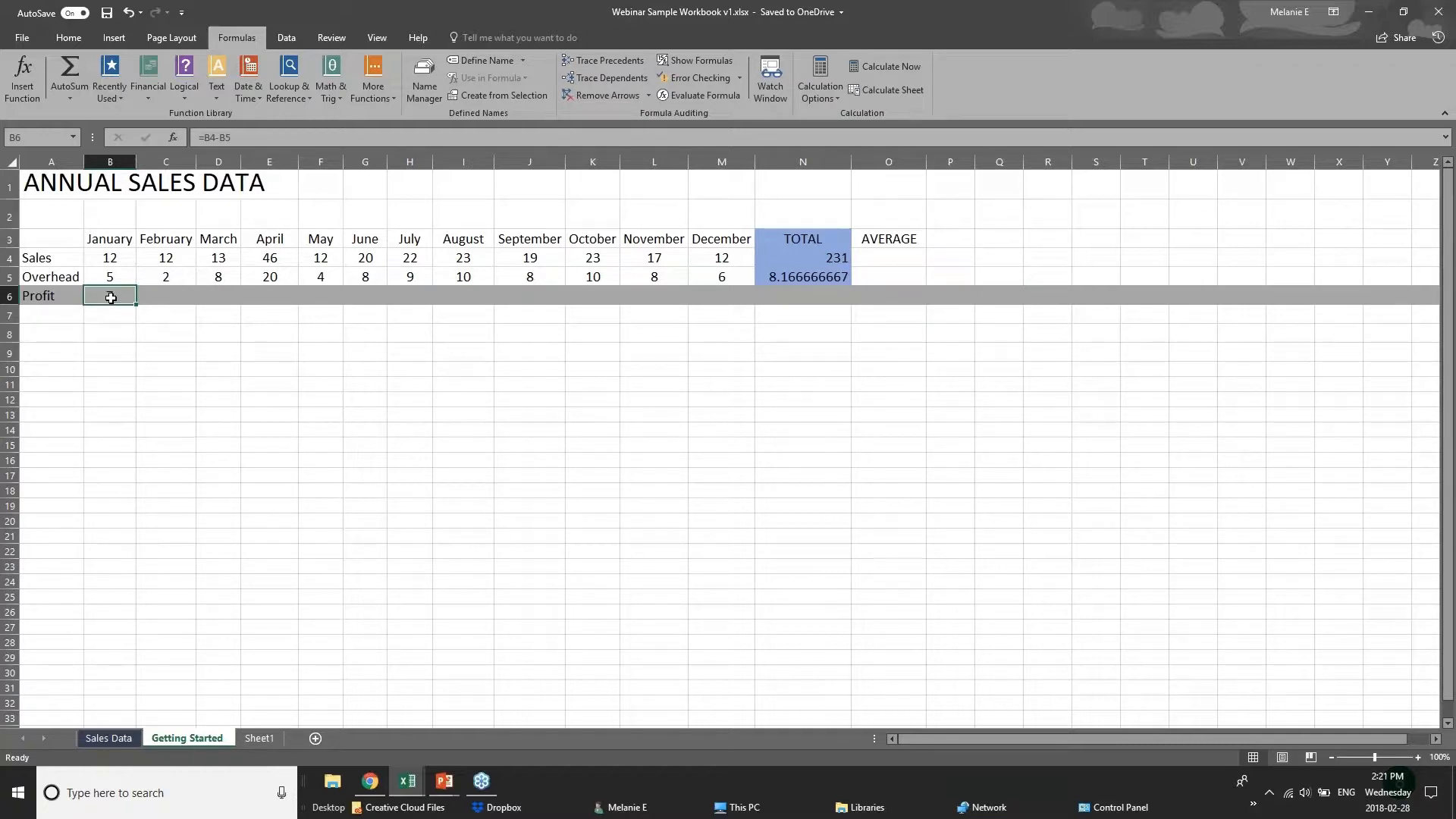
pyautogui.rightClick(111, 298)
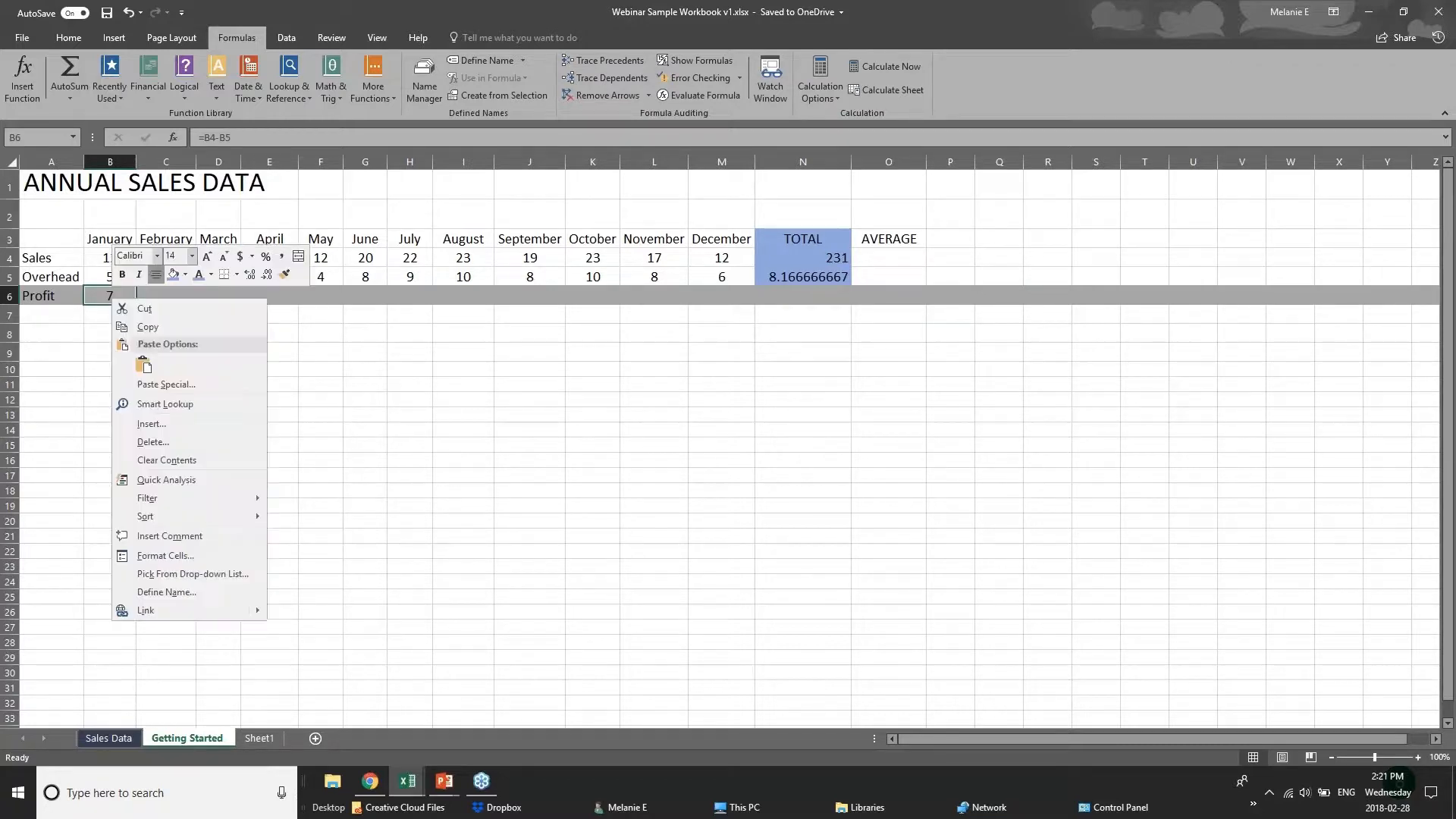
pyautogui.click(144, 326)
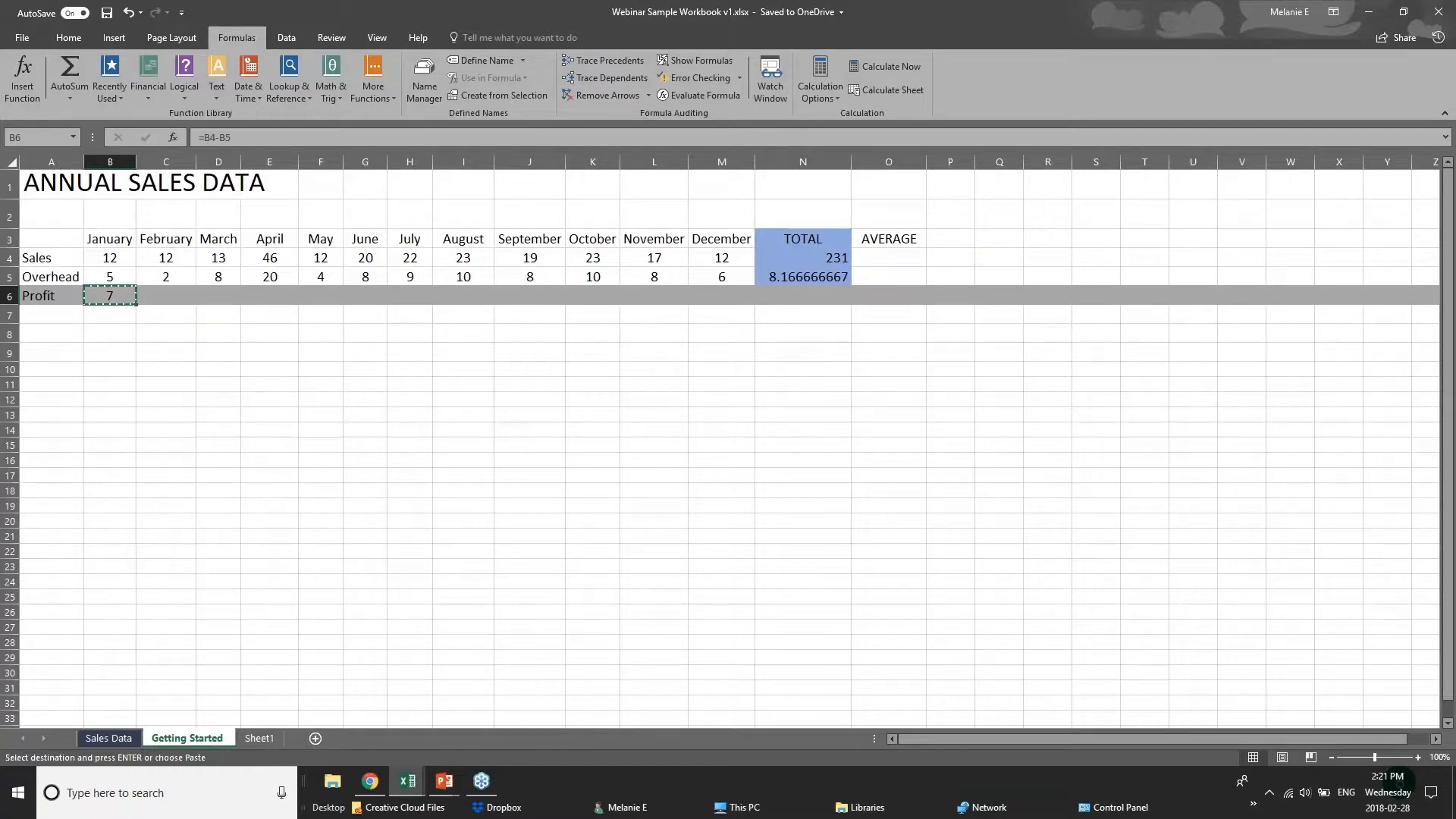
pyautogui.click(159, 296)
pyautogui.rightClick(162, 299)
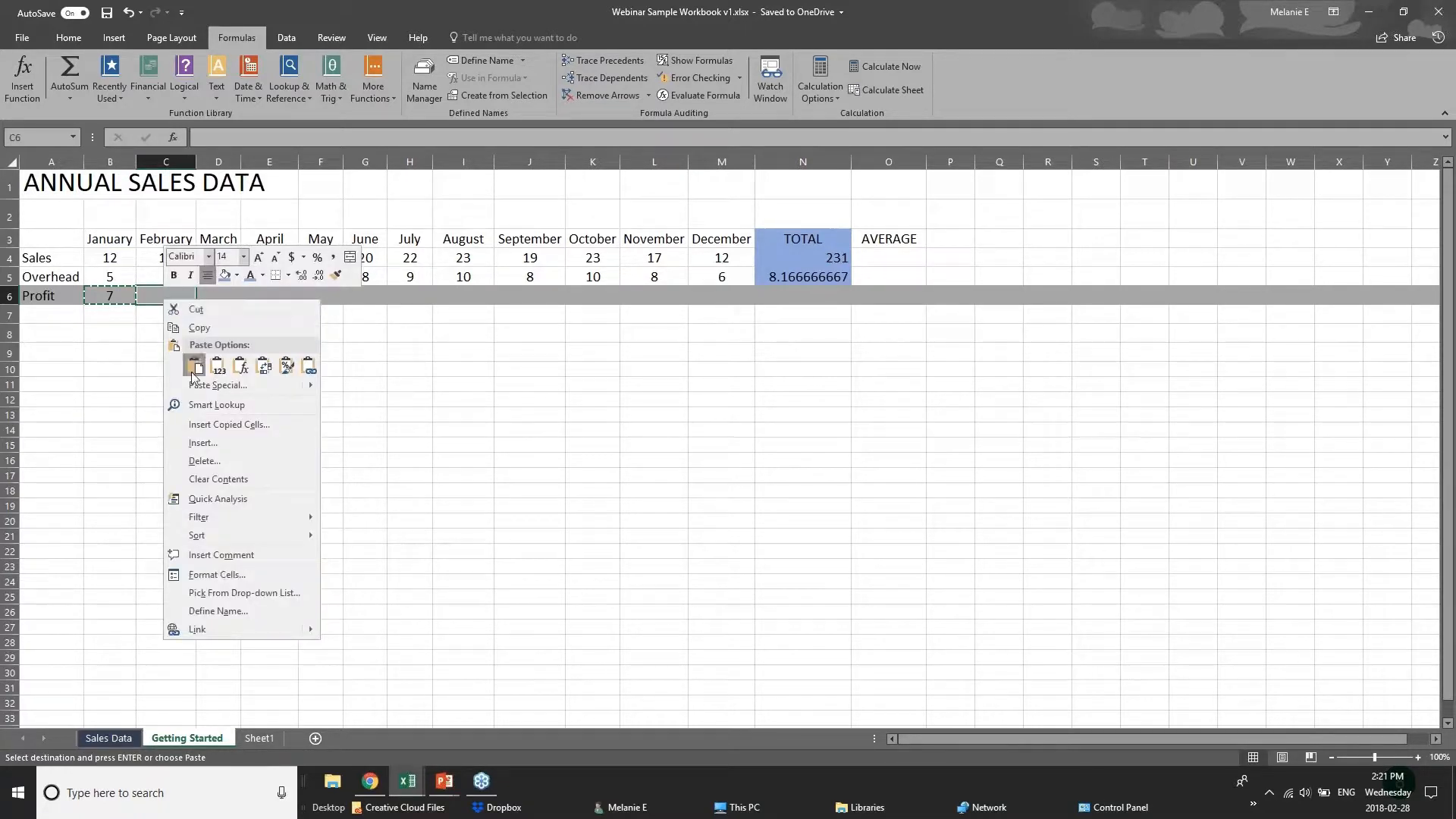
pyautogui.click(215, 367)
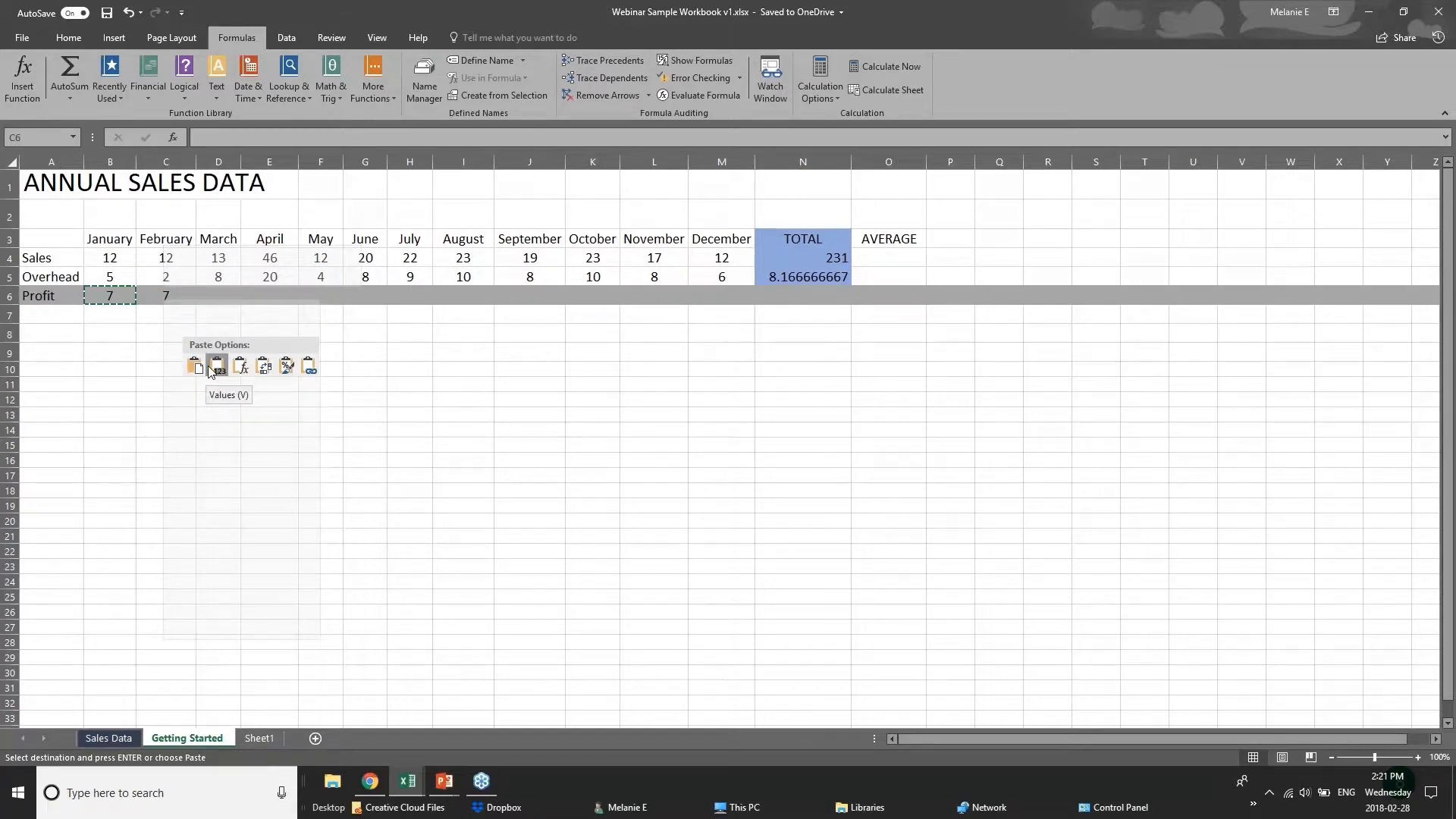
pyautogui.rightClick(167, 297)
pyautogui.click(241, 367)
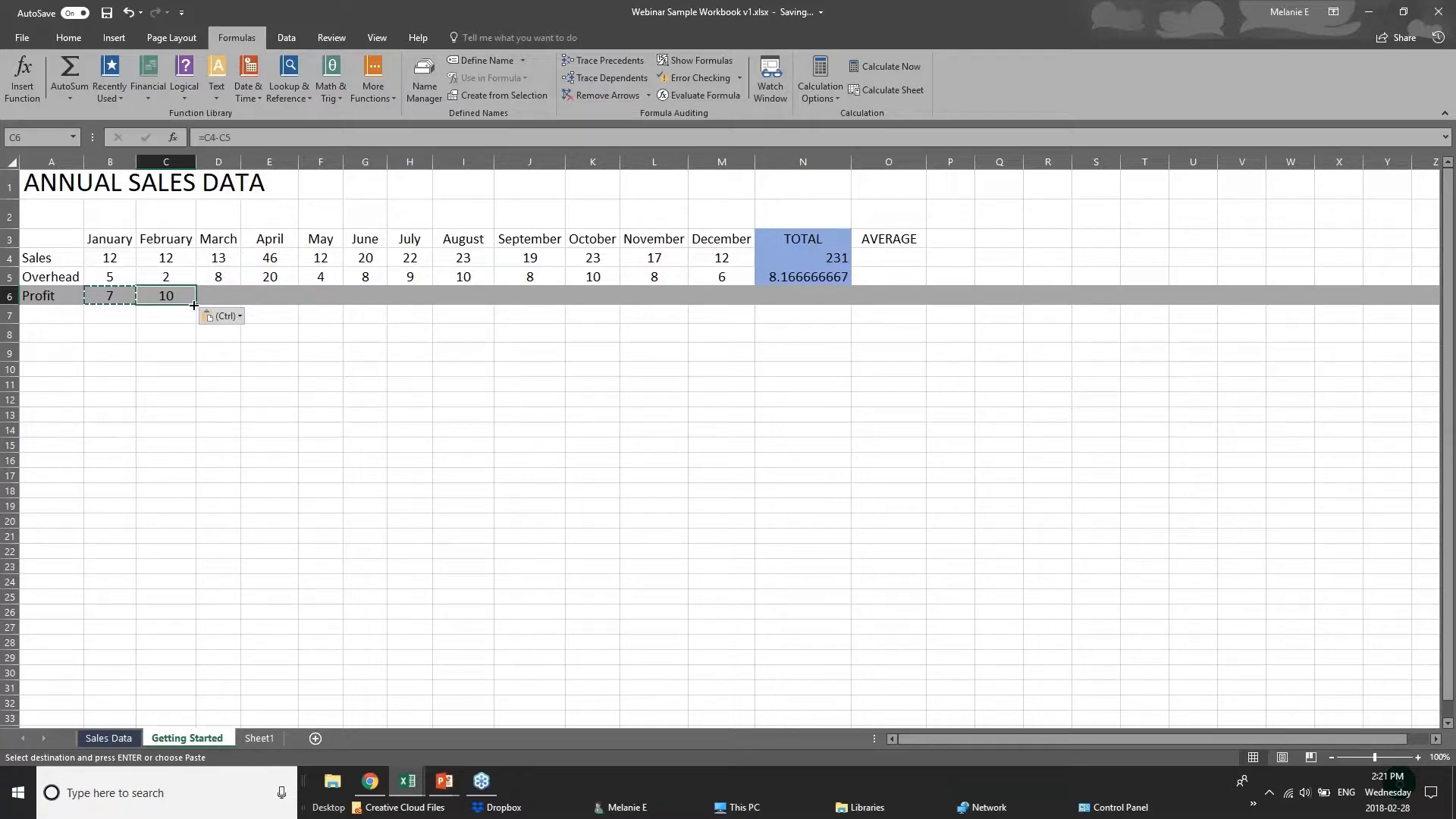
# Fill the Profit formula from C6 across the remaining months through December in M6.
pyautogui.moveTo(194, 305); pyautogui.dragTo(731, 305)
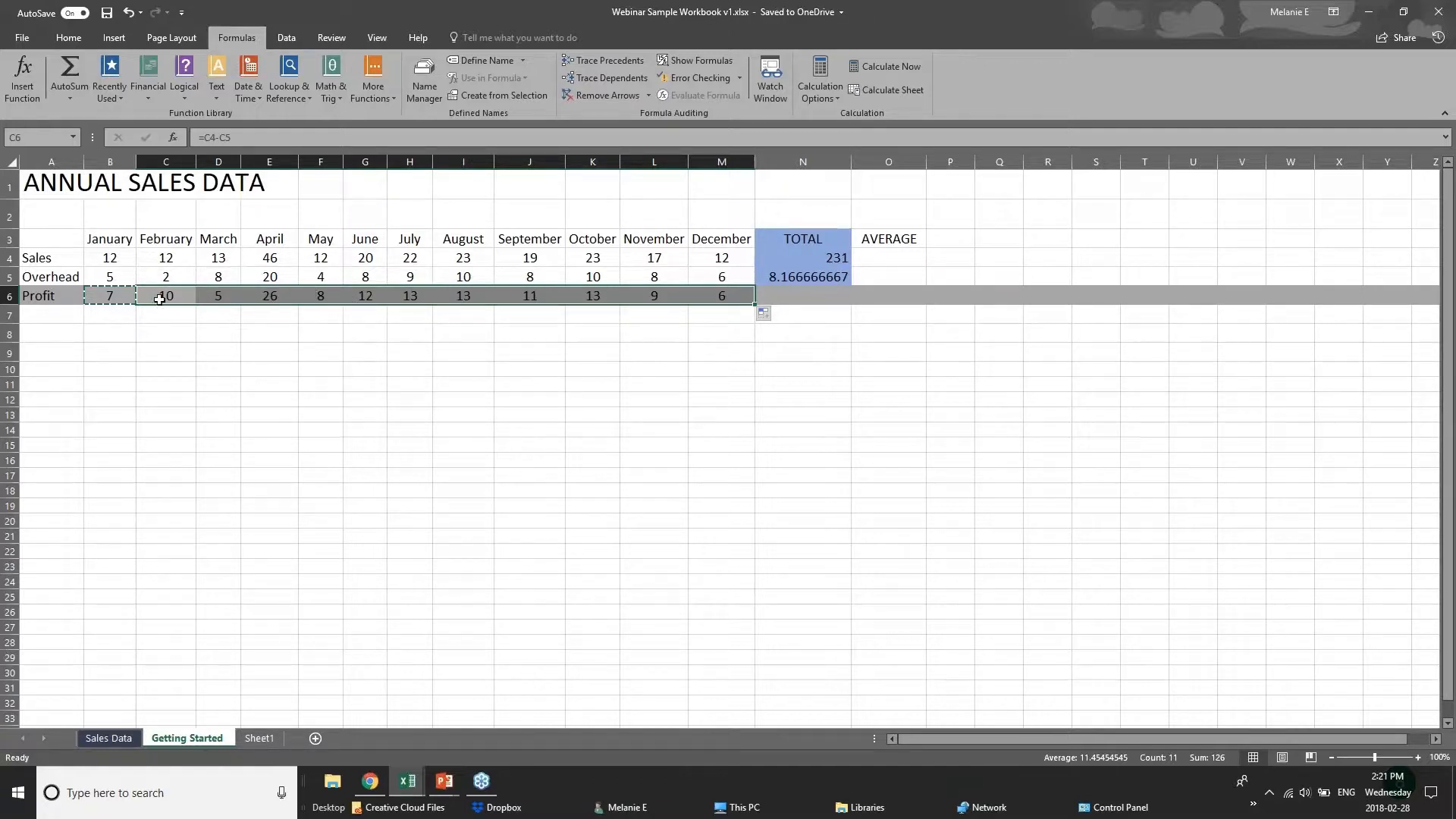
pyautogui.click(91, 254)
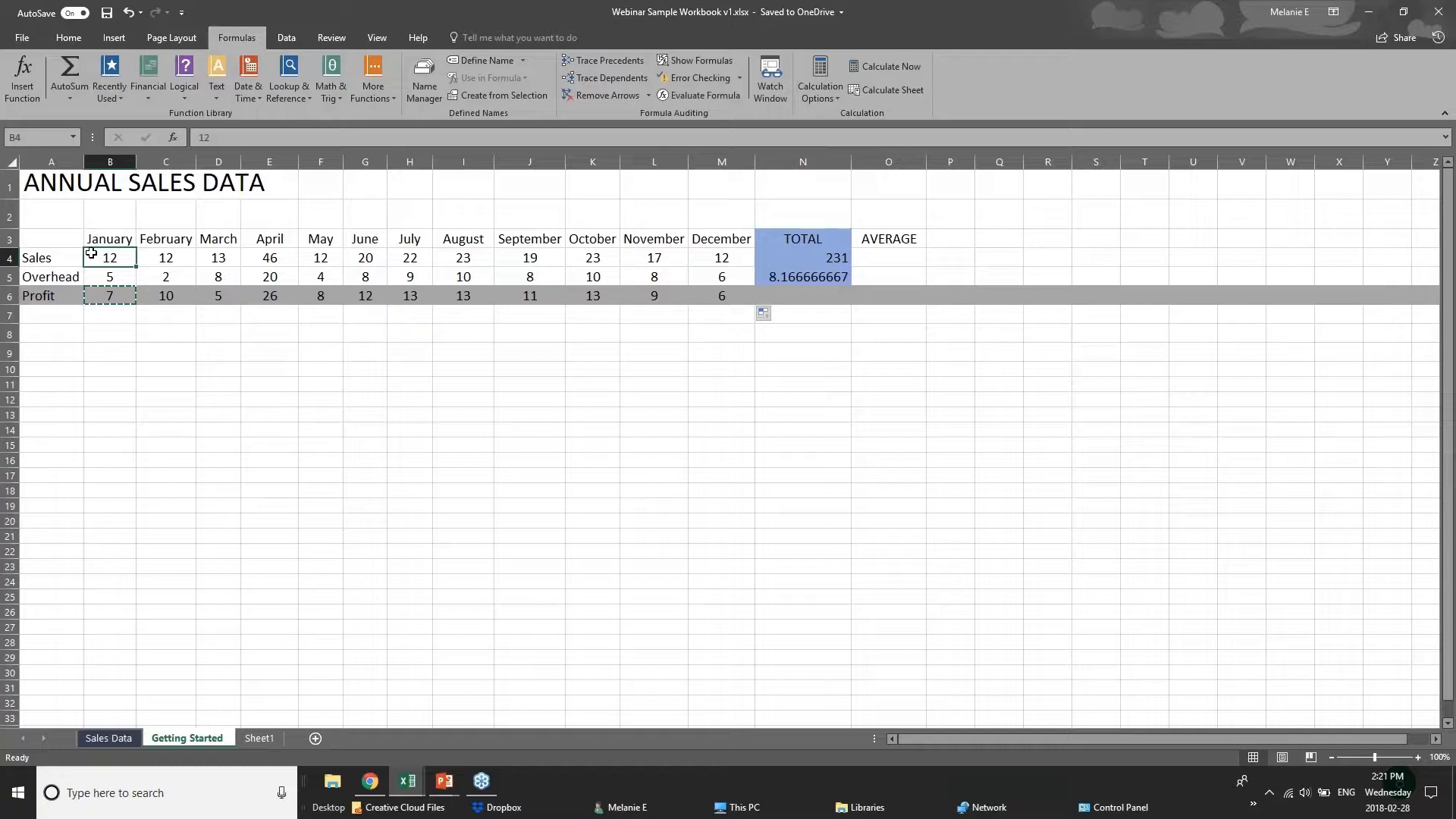
pyautogui.click(126, 311)
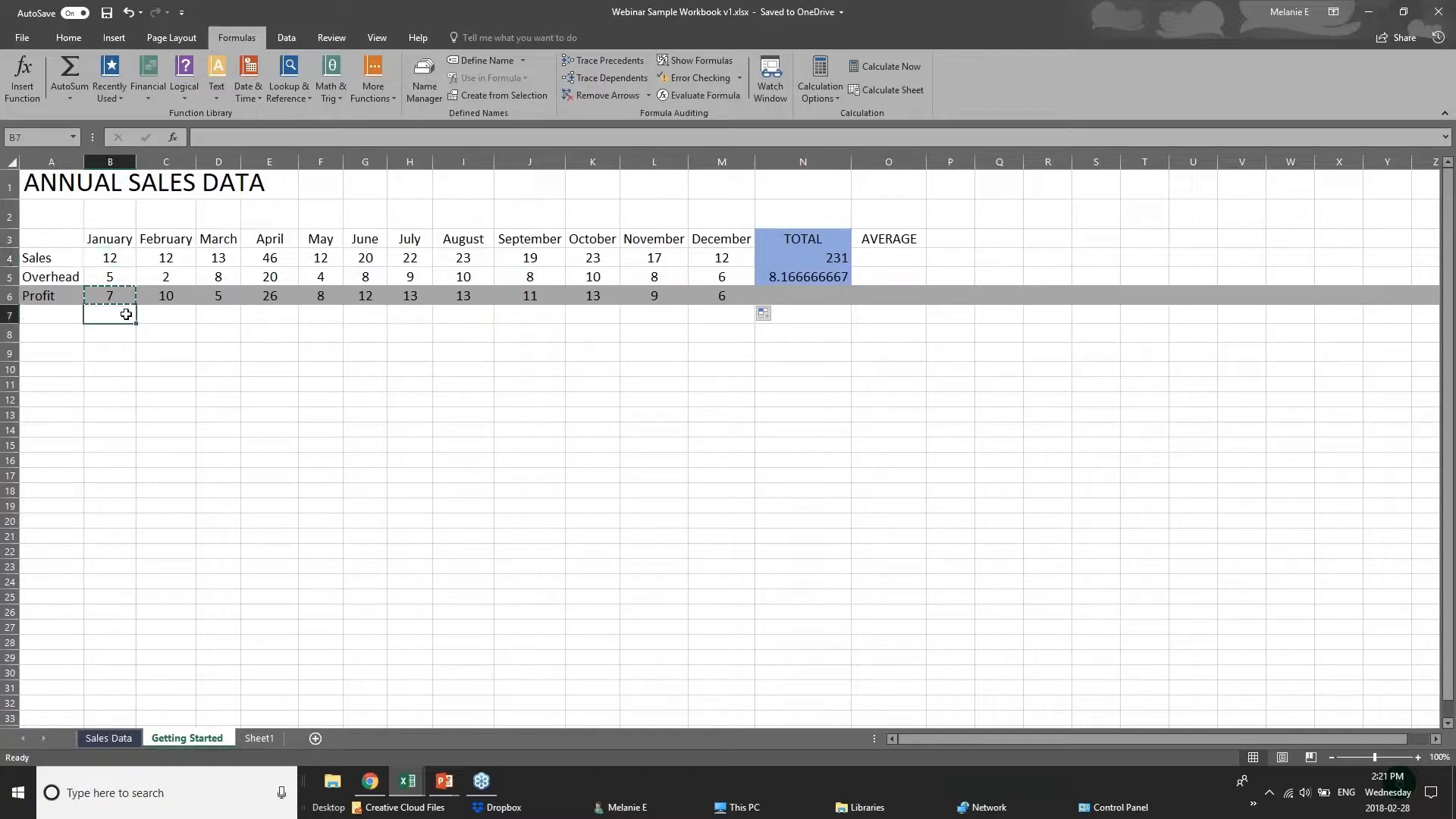
pyautogui.click(830, 297)
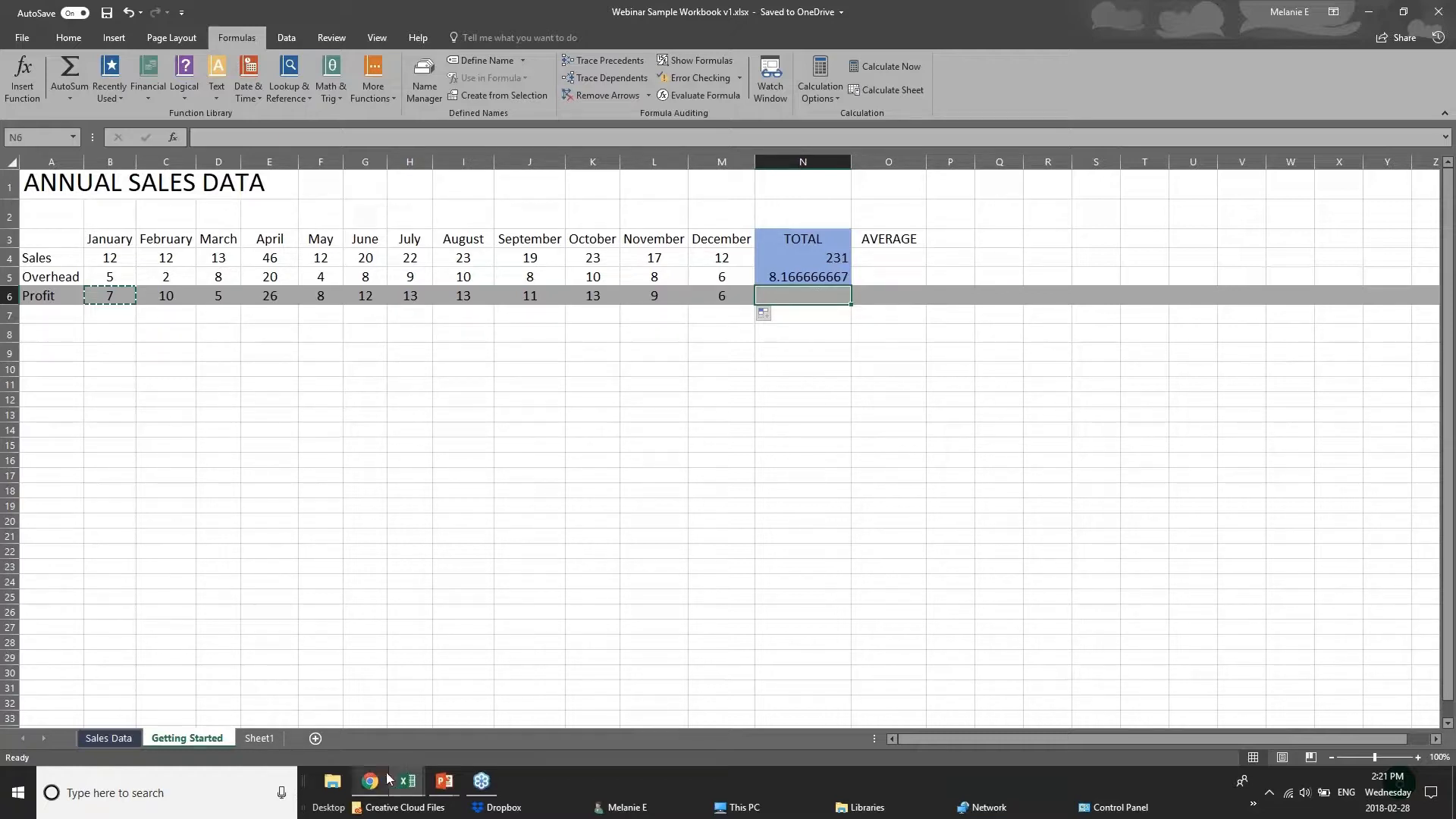
# Switch to the PowerPoint slide show and advance from Adding Formulas to the Formatting Worksheets slide.
pyautogui.moveTo(444, 781)
pyautogui.click(521, 720)
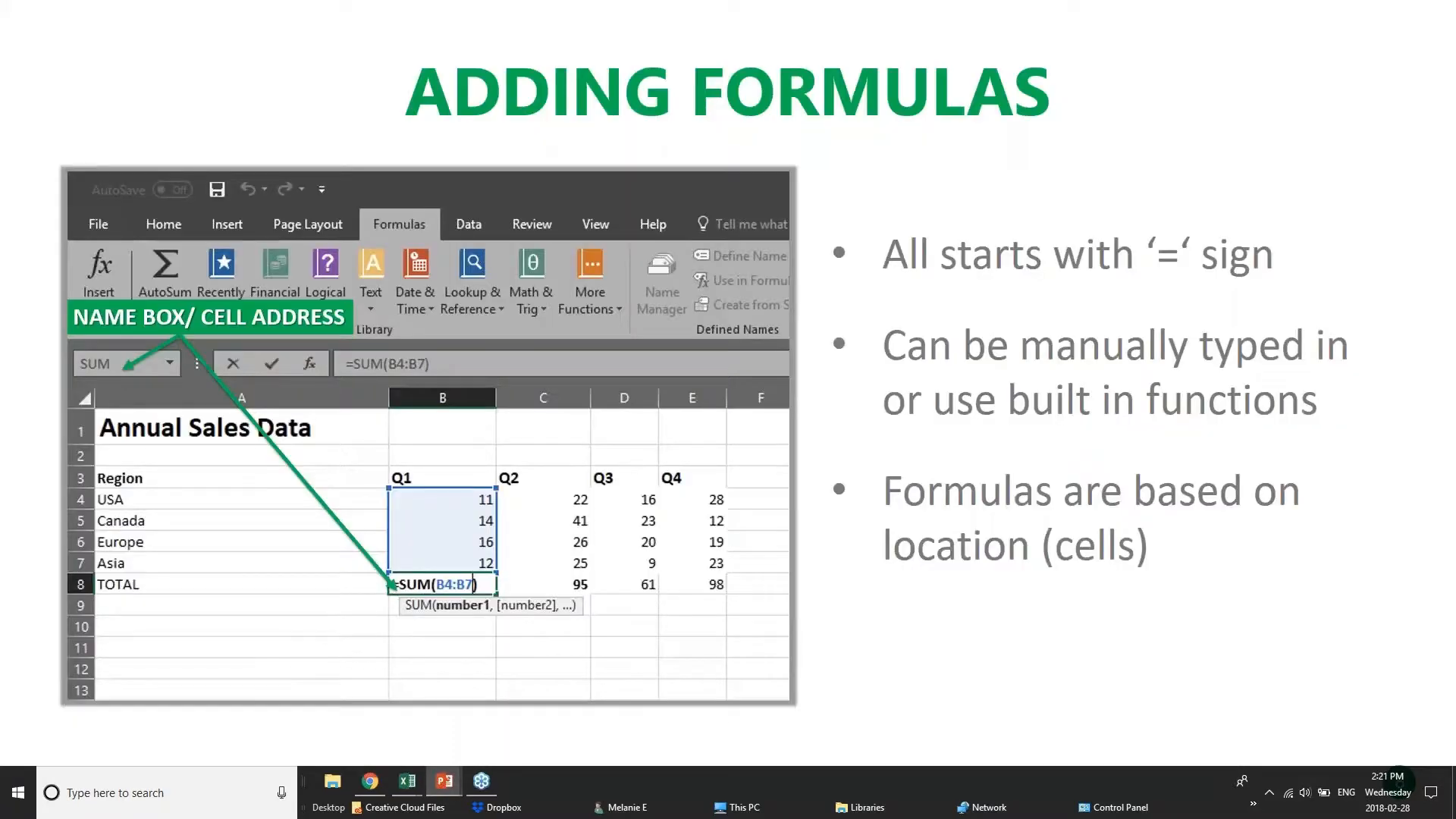
pyautogui.press('Right')
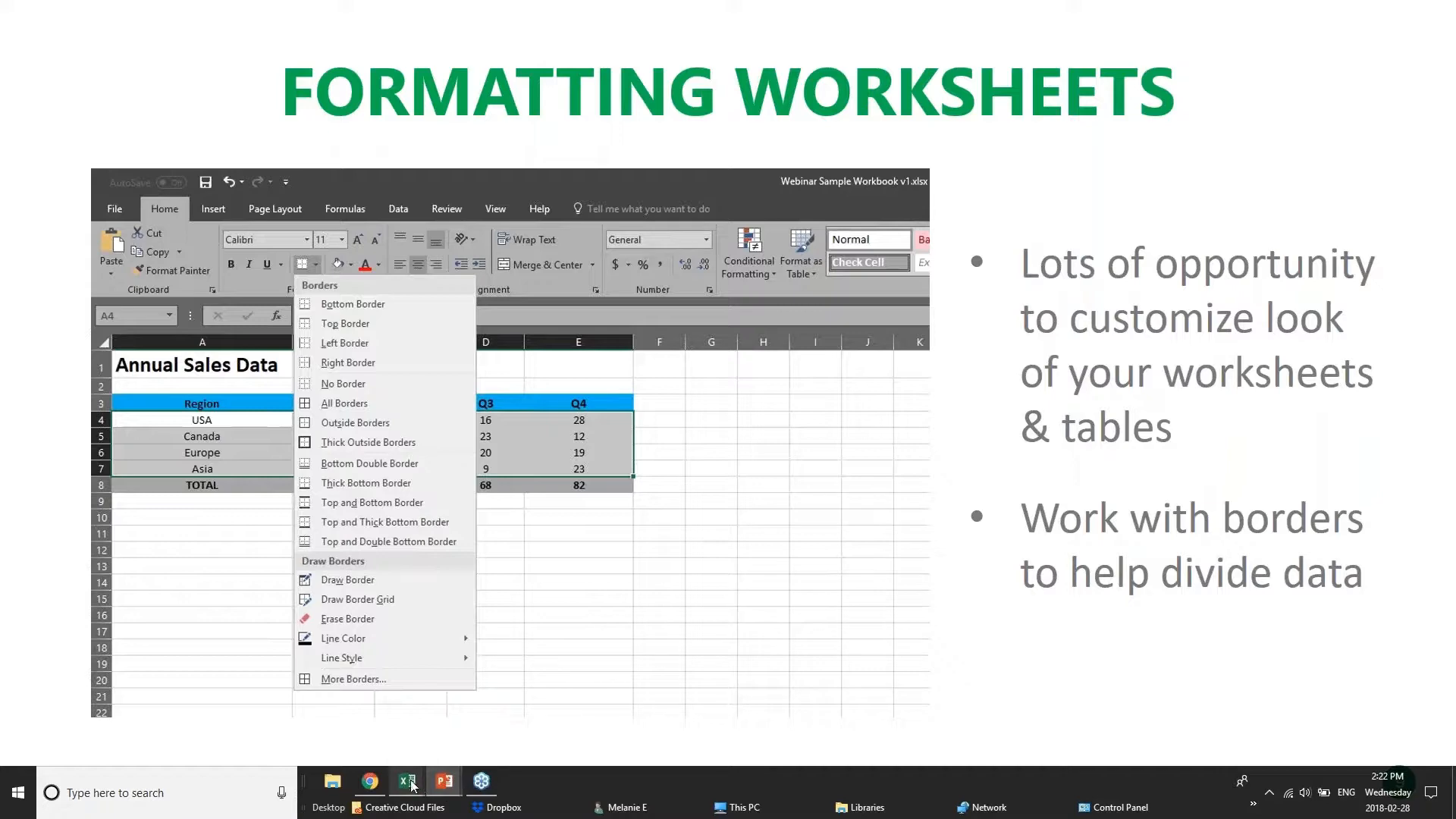
# Switch to the Webinar Sample Workbook in Excel and open its Sales Data sheet.
pyautogui.moveTo(407, 781)
pyautogui.click(570, 713)
pyautogui.click(422, 351)
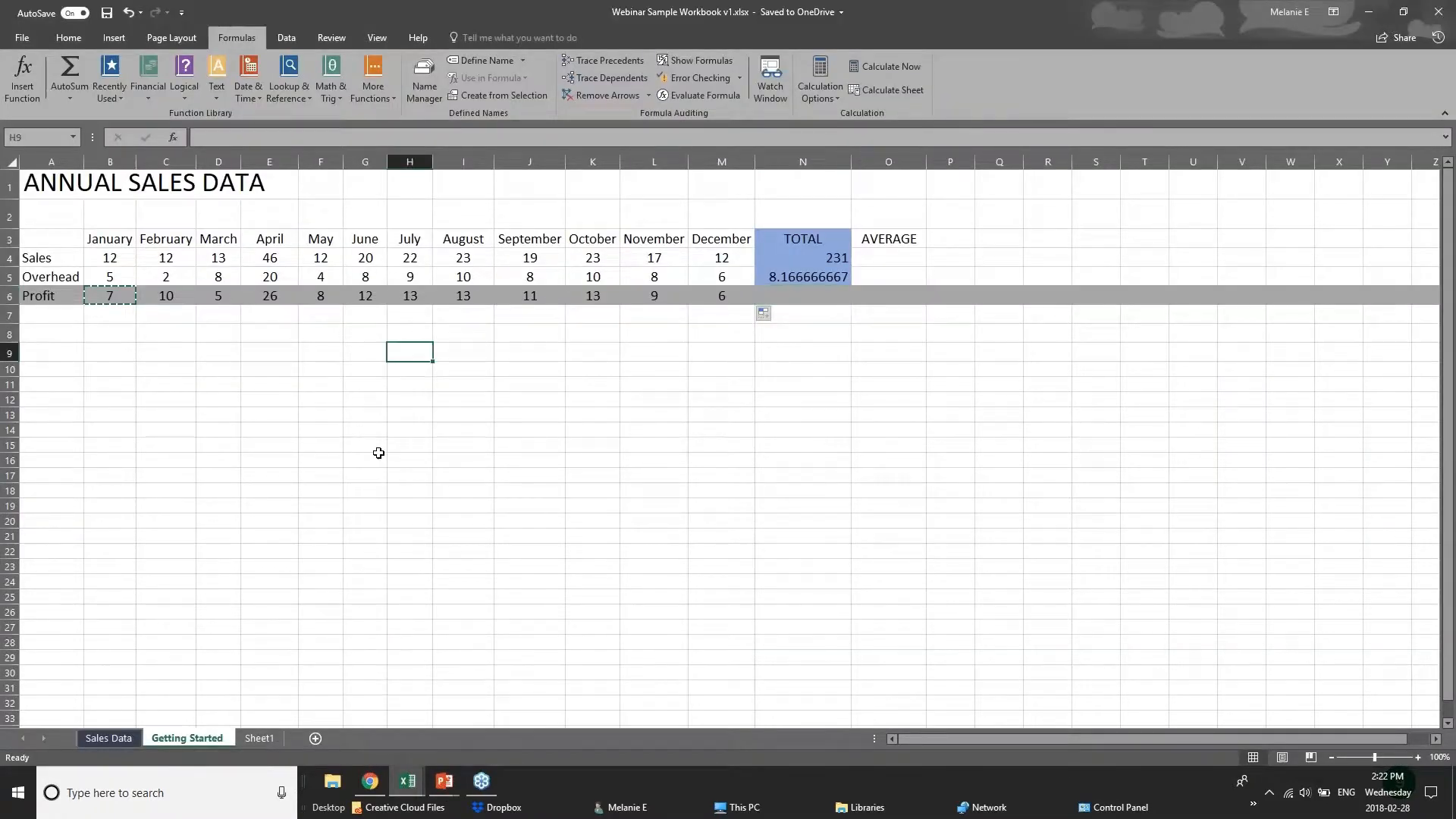
pyautogui.click(108, 738)
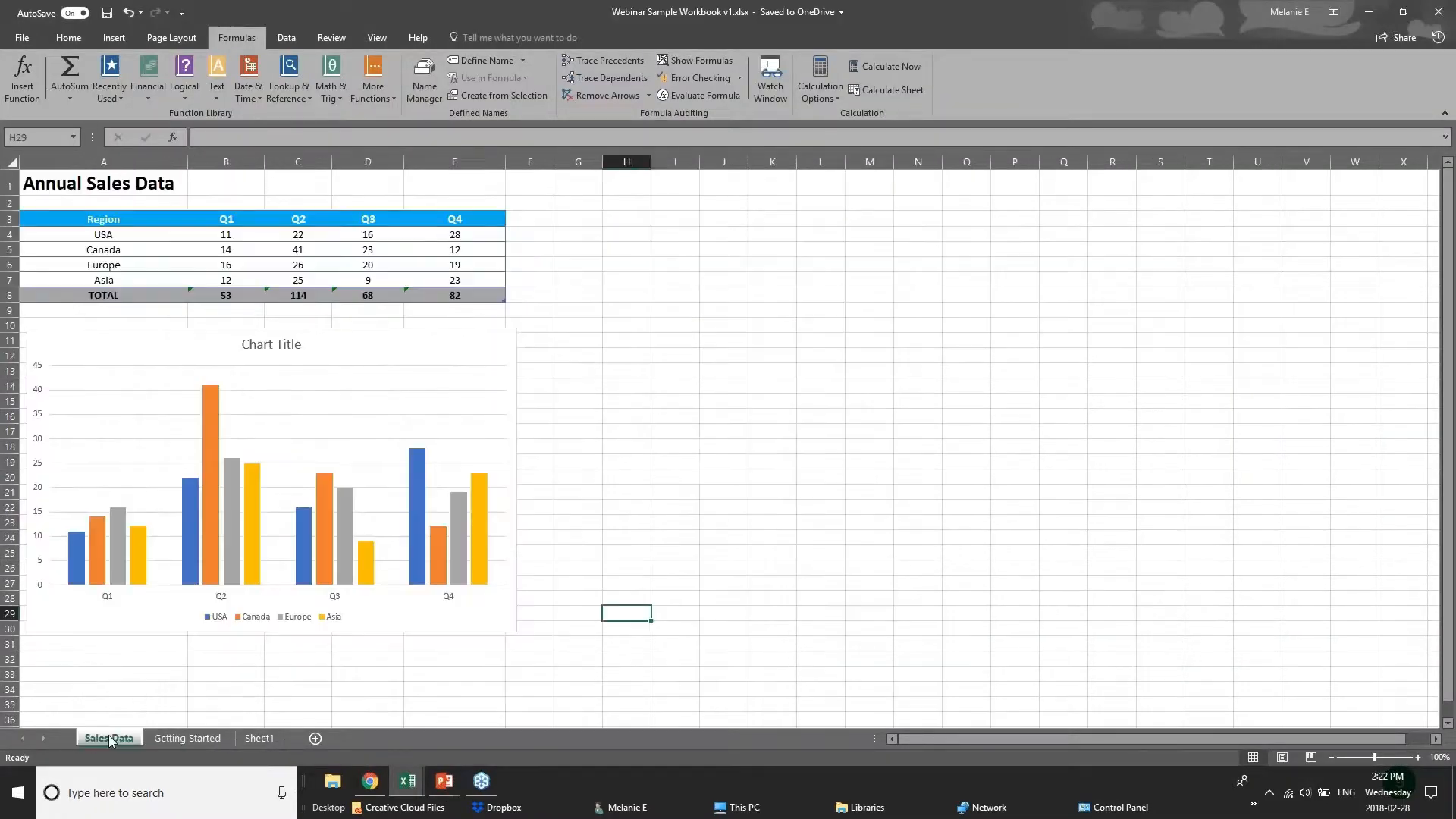
# Switch to the pivotTables.xlsx workbook and look through the sales records on the Creating sheet.
pyautogui.moveTo(408, 781)
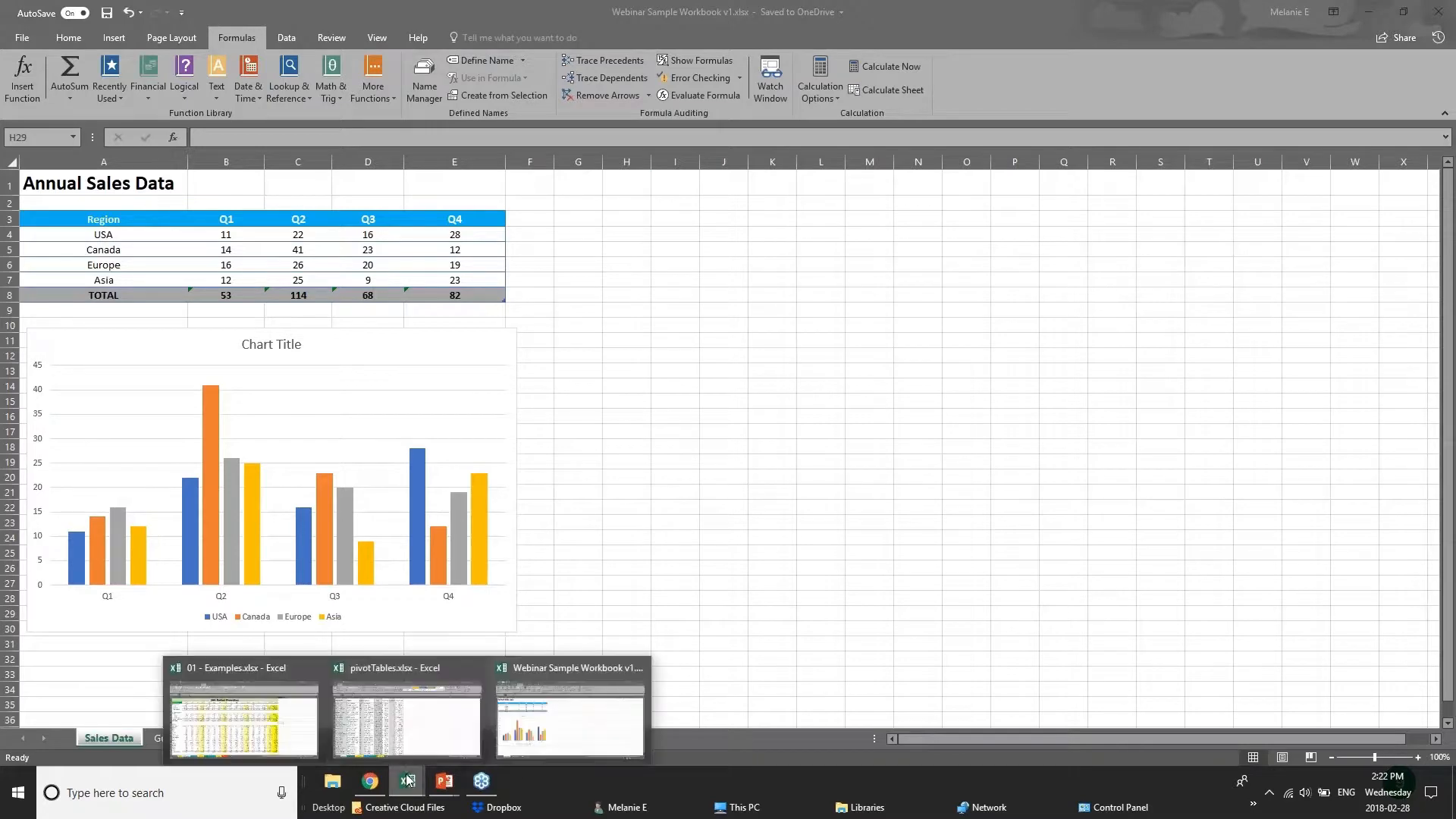
pyautogui.click(429, 732)
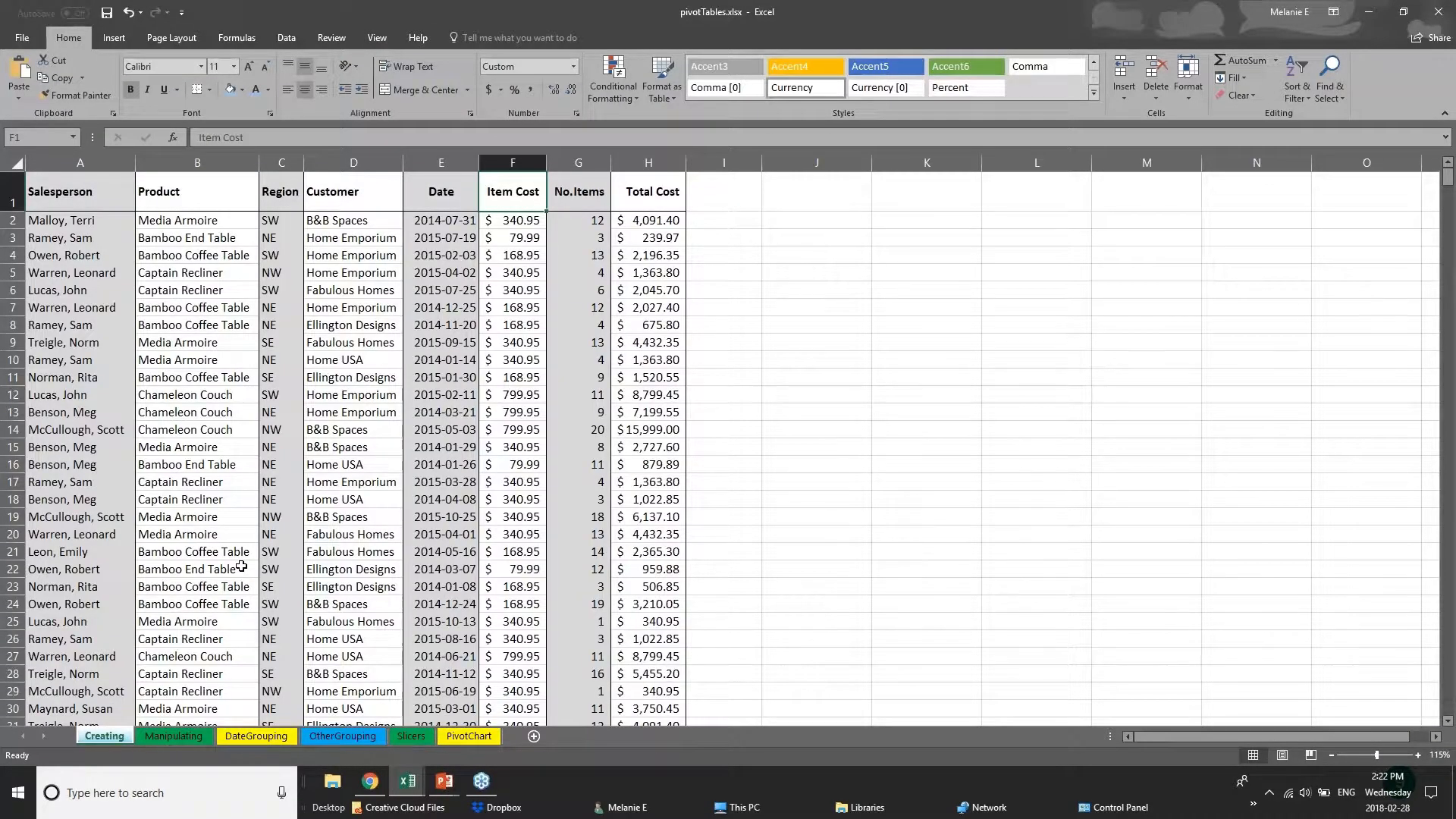
pyautogui.scroll(-18, 241, 567)
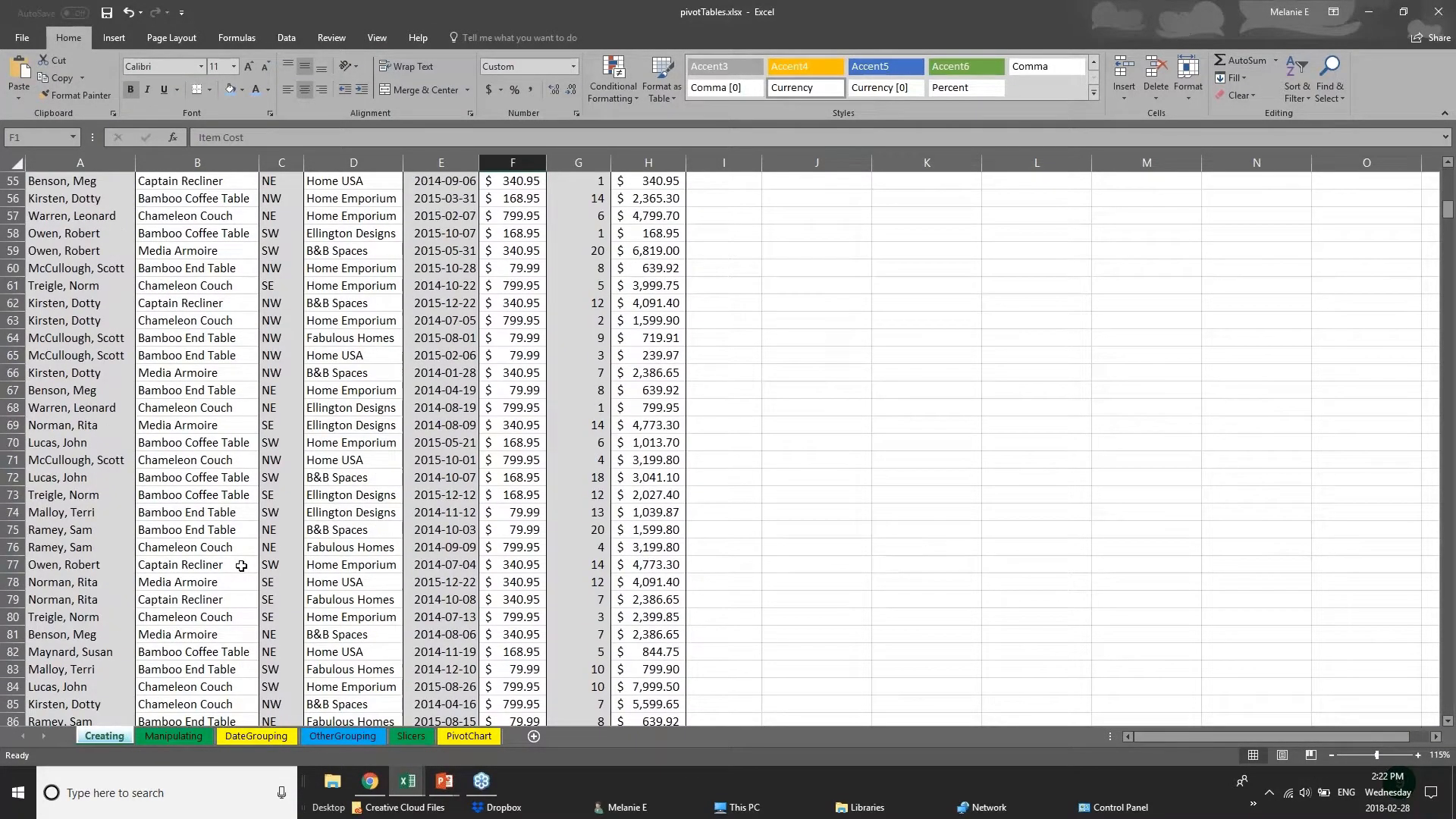
pyautogui.scroll(-7, 241, 567)
pyautogui.scroll(20, 287, 499)
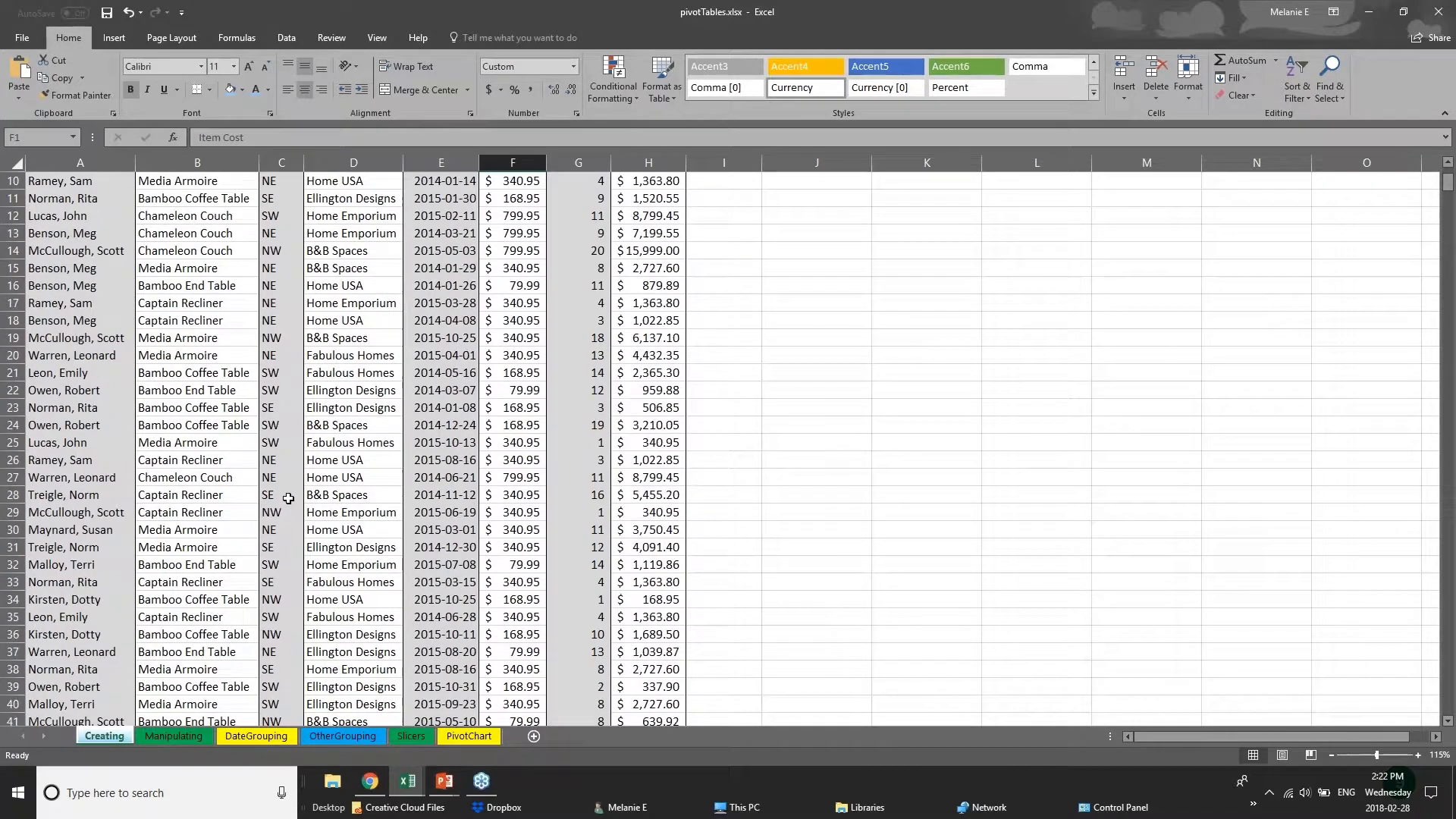
# Examine the data columns on the Creating sheet one at a time, from Salesperson through Total Cost.
pyautogui.click(61, 238)
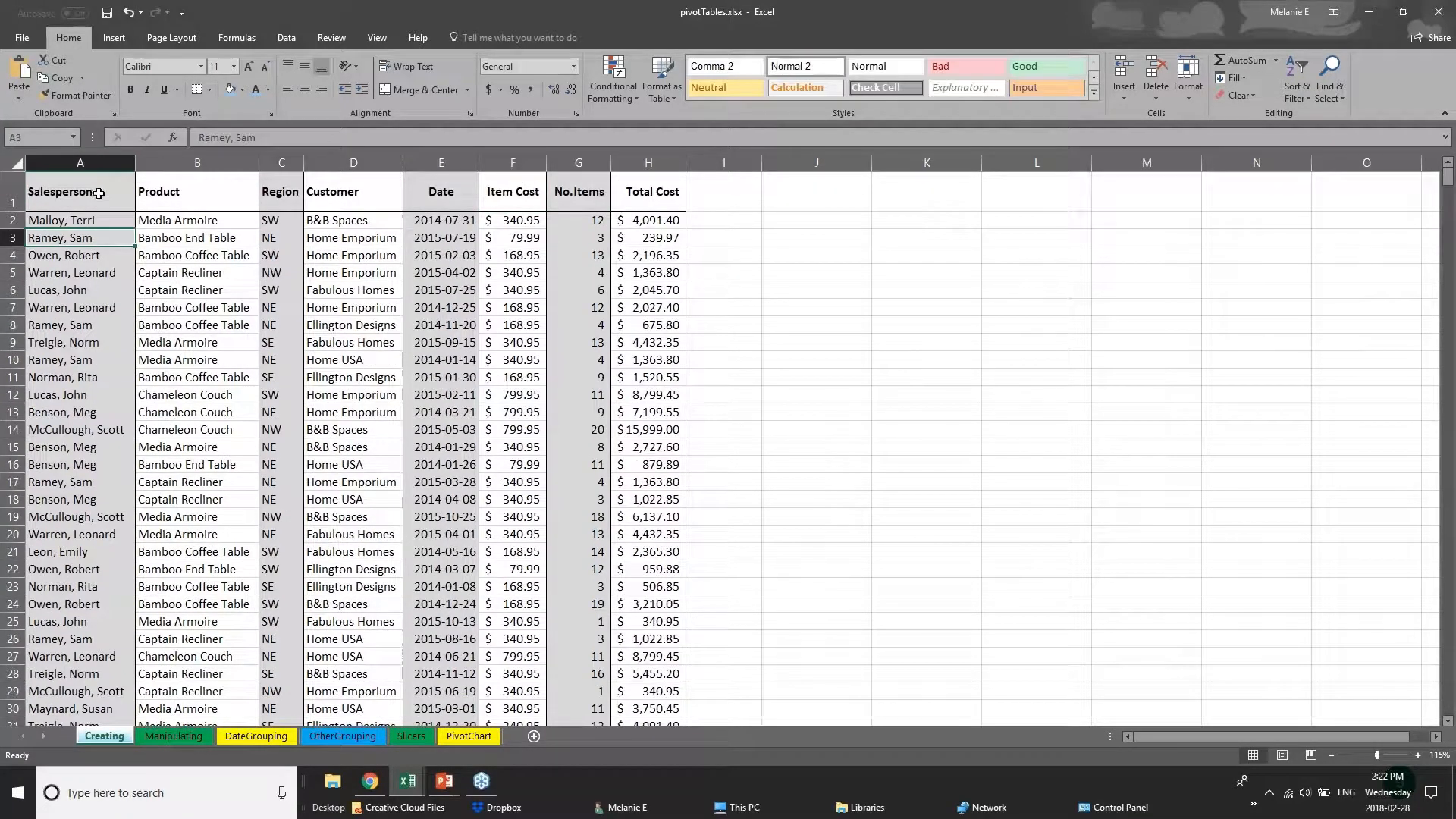
pyautogui.click(91, 194)
pyautogui.hotkey('ctrl', 'shift', 'Down')
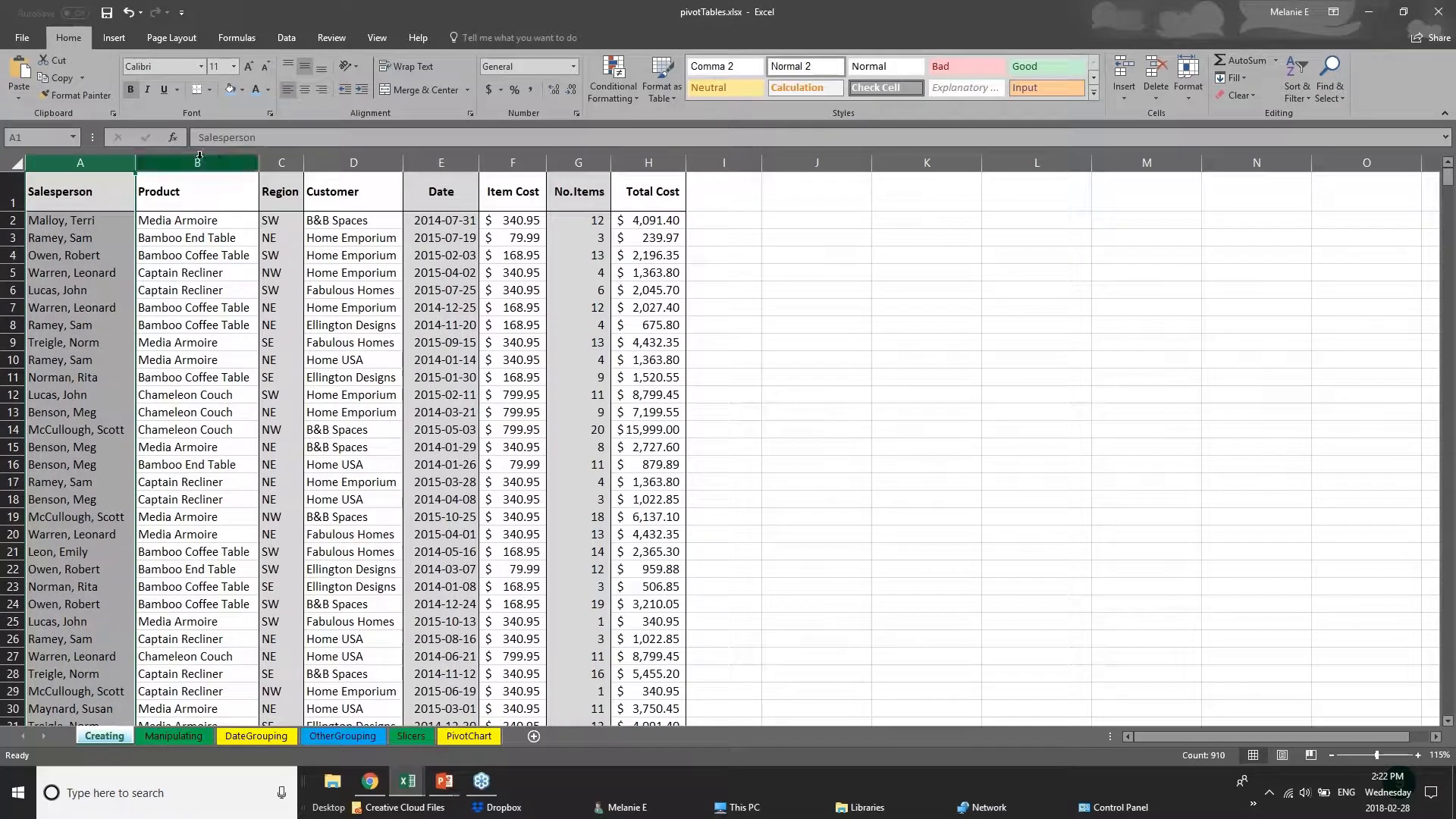
pyautogui.click(196, 164)
pyautogui.click(282, 164)
pyautogui.click(354, 164)
pyautogui.click(441, 164)
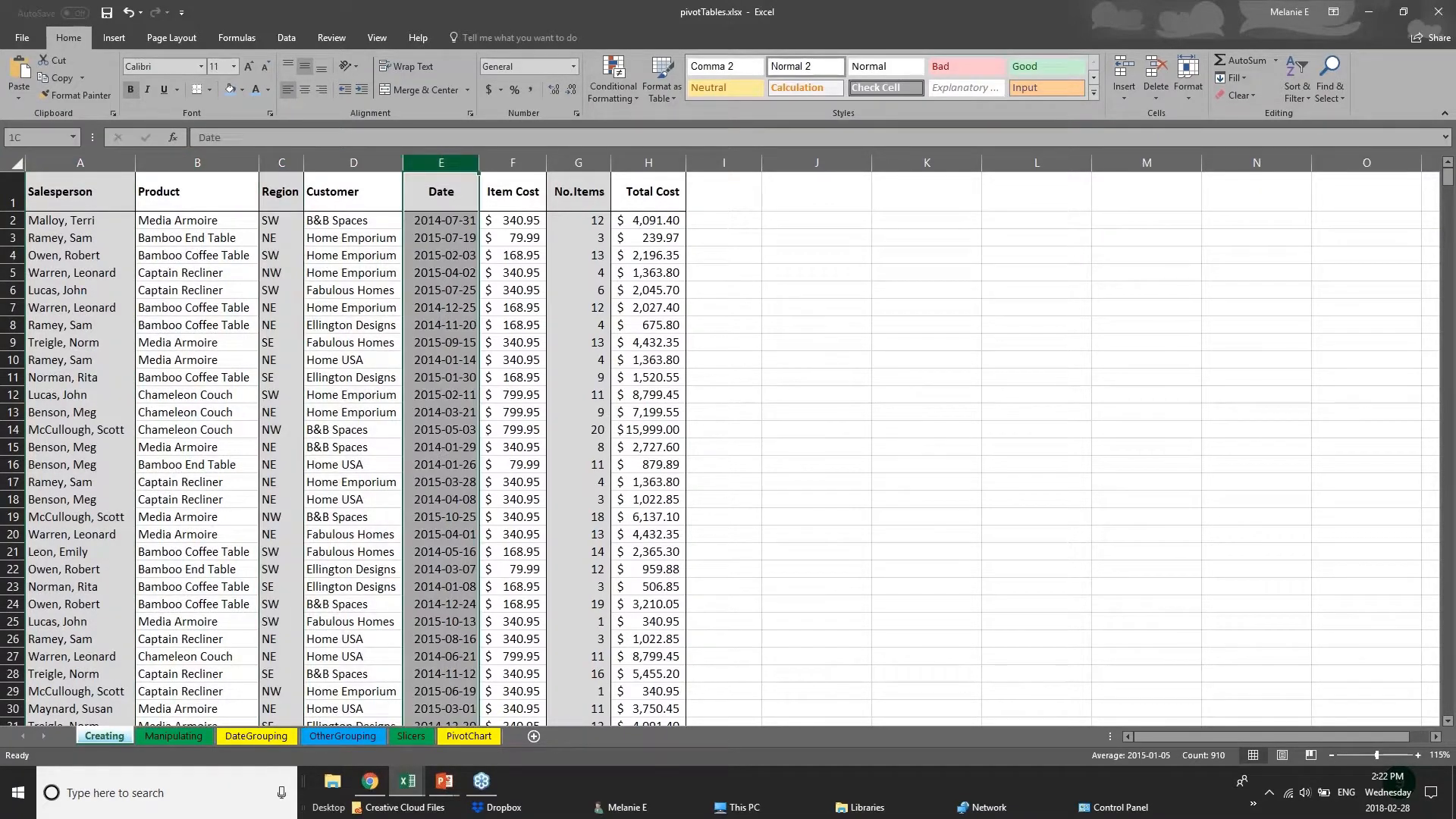
pyautogui.click(513, 164)
pyautogui.click(579, 164)
pyautogui.click(649, 164)
# Fill the entire Salesperson column A with a light blue theme color.
pyautogui.click(82, 159)
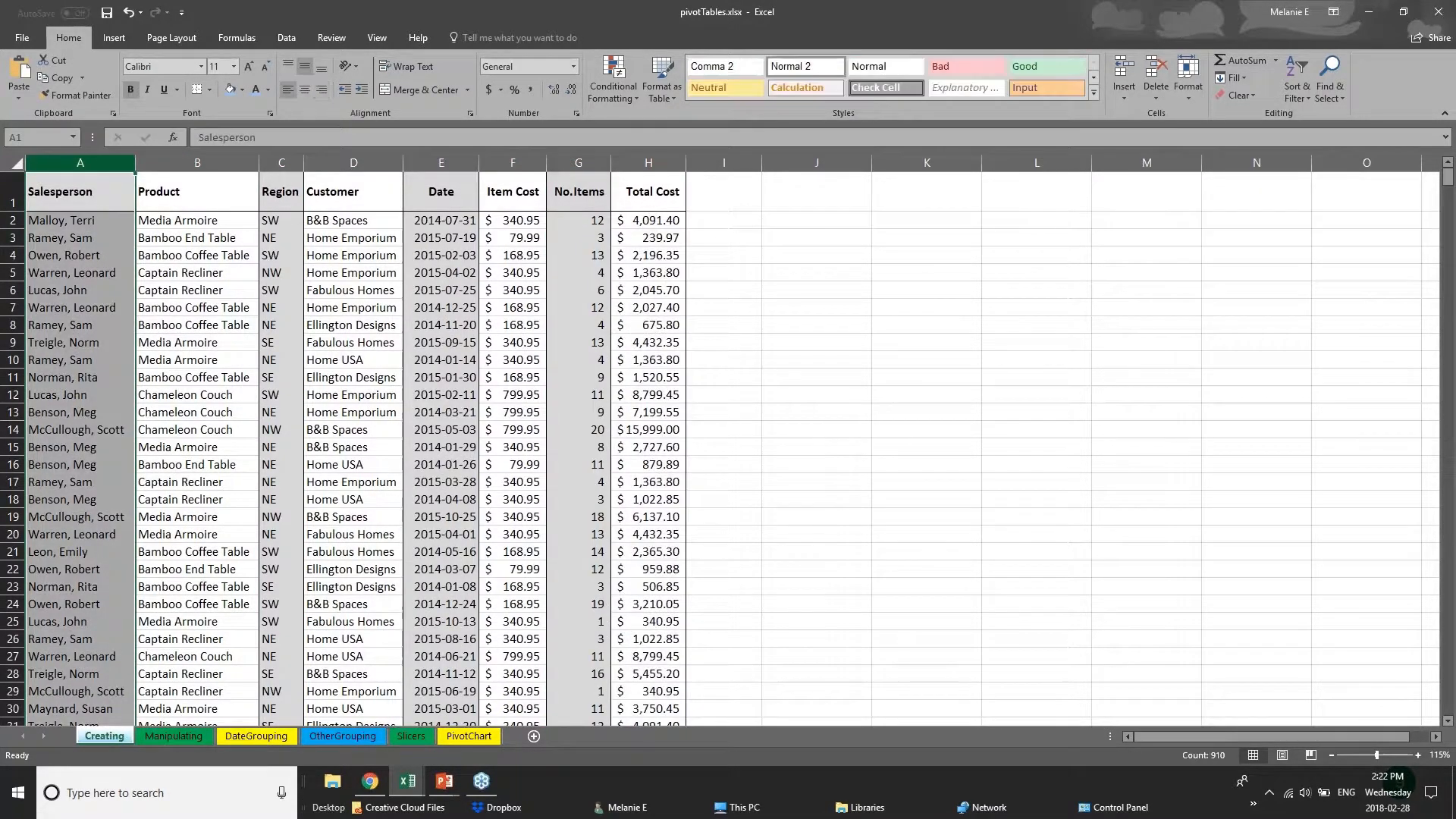
pyautogui.rightClick(82, 160)
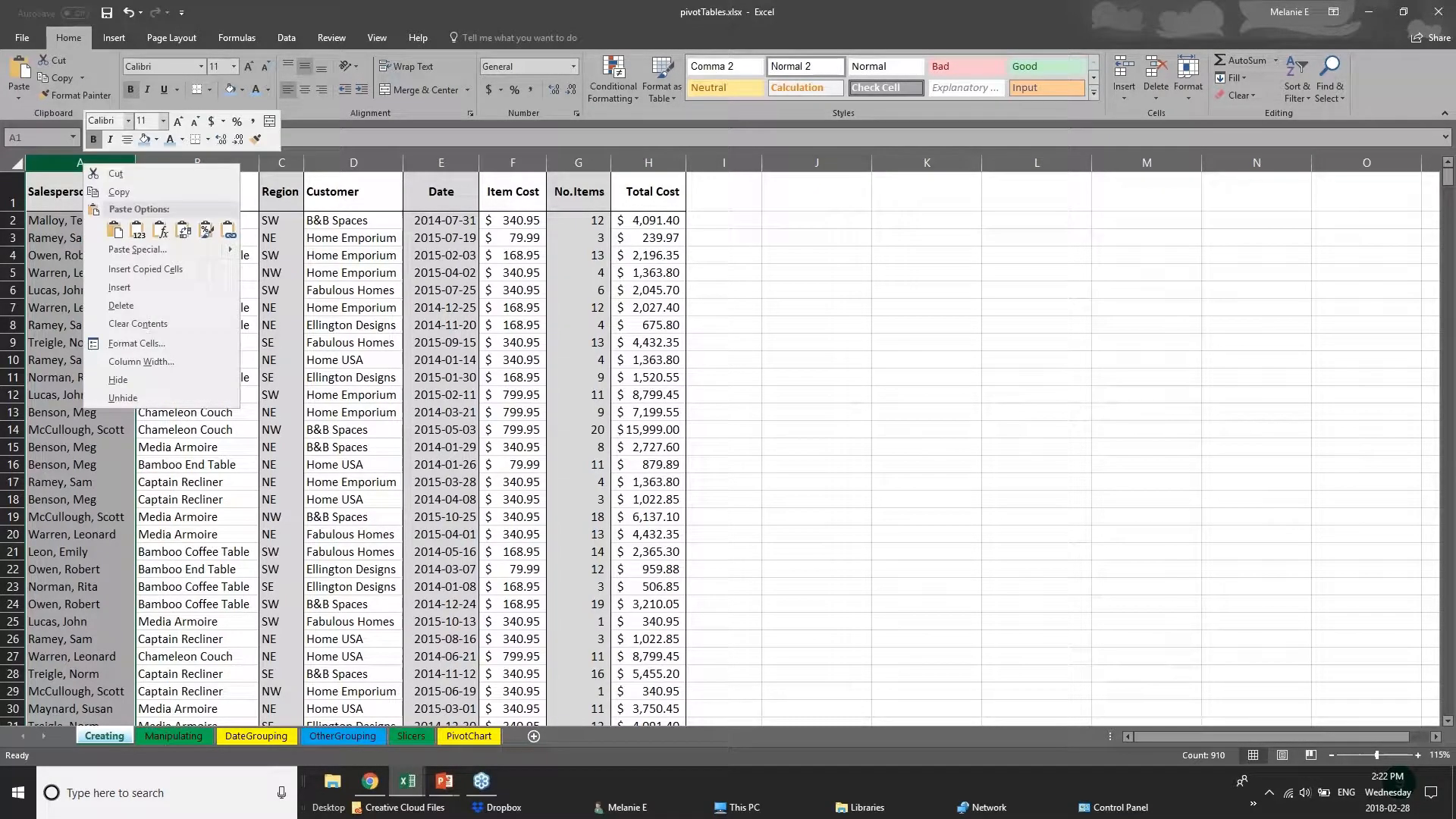
pyautogui.click(156, 141)
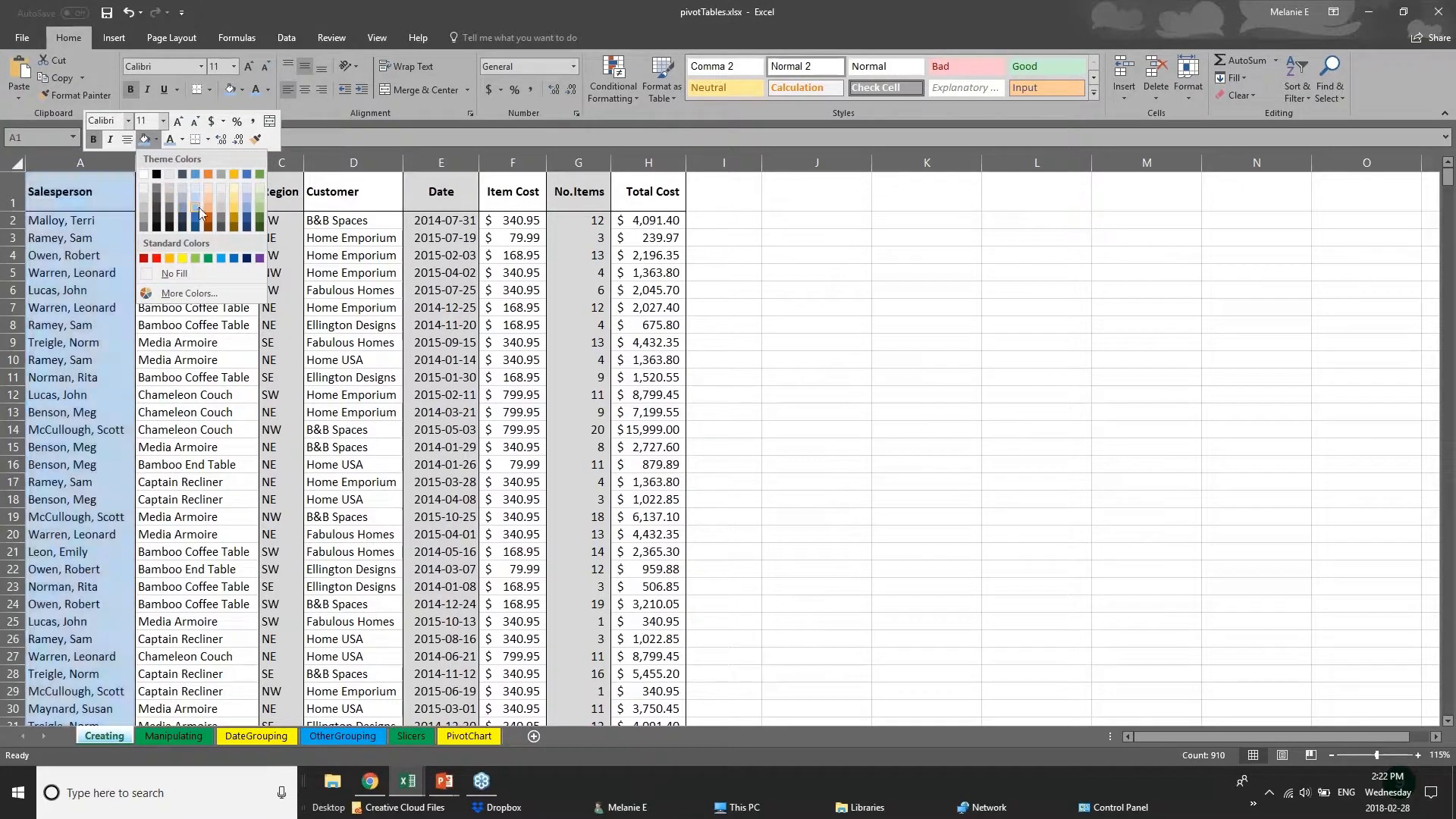
pyautogui.click(196, 207)
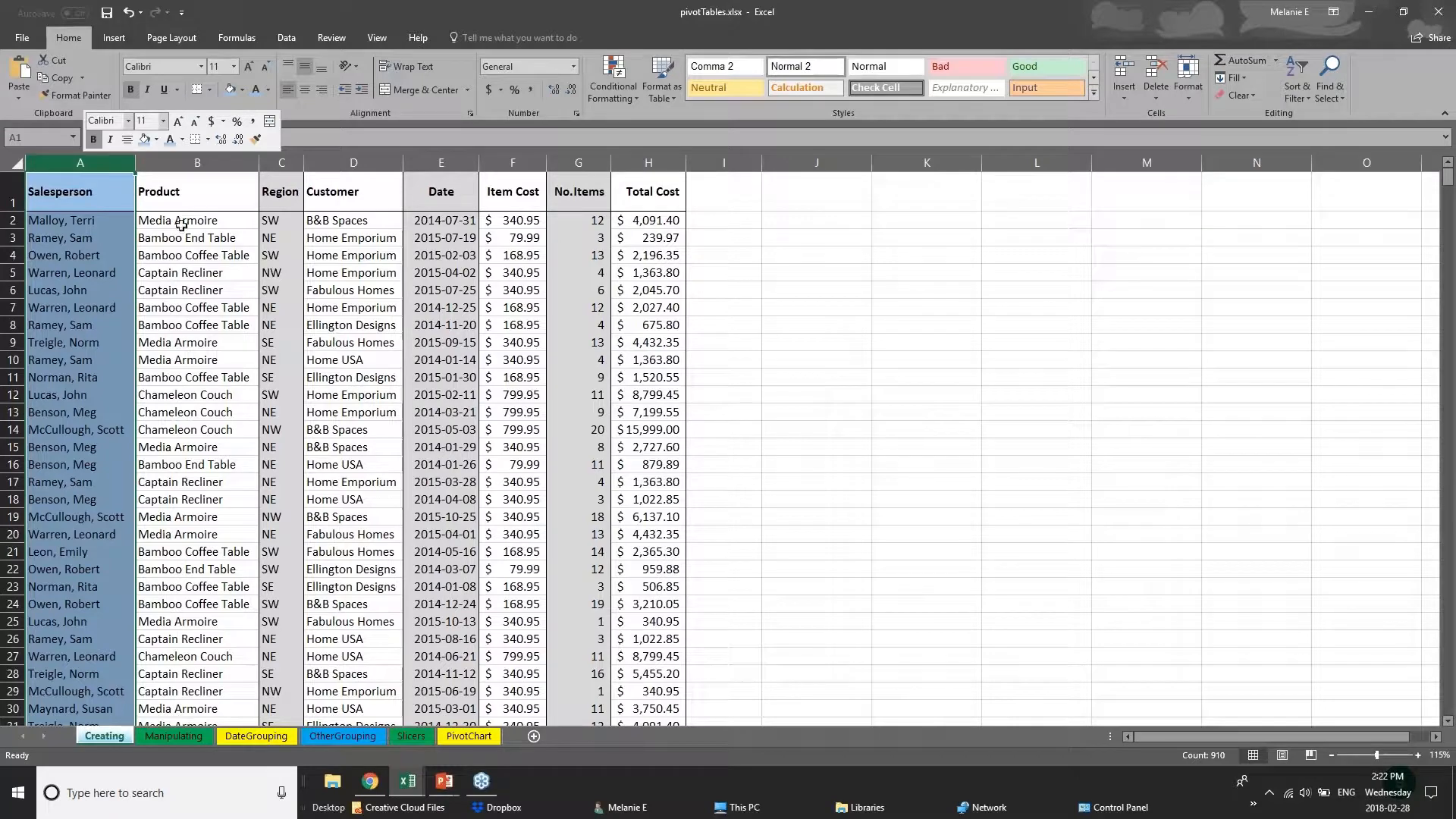
pyautogui.click(75, 243)
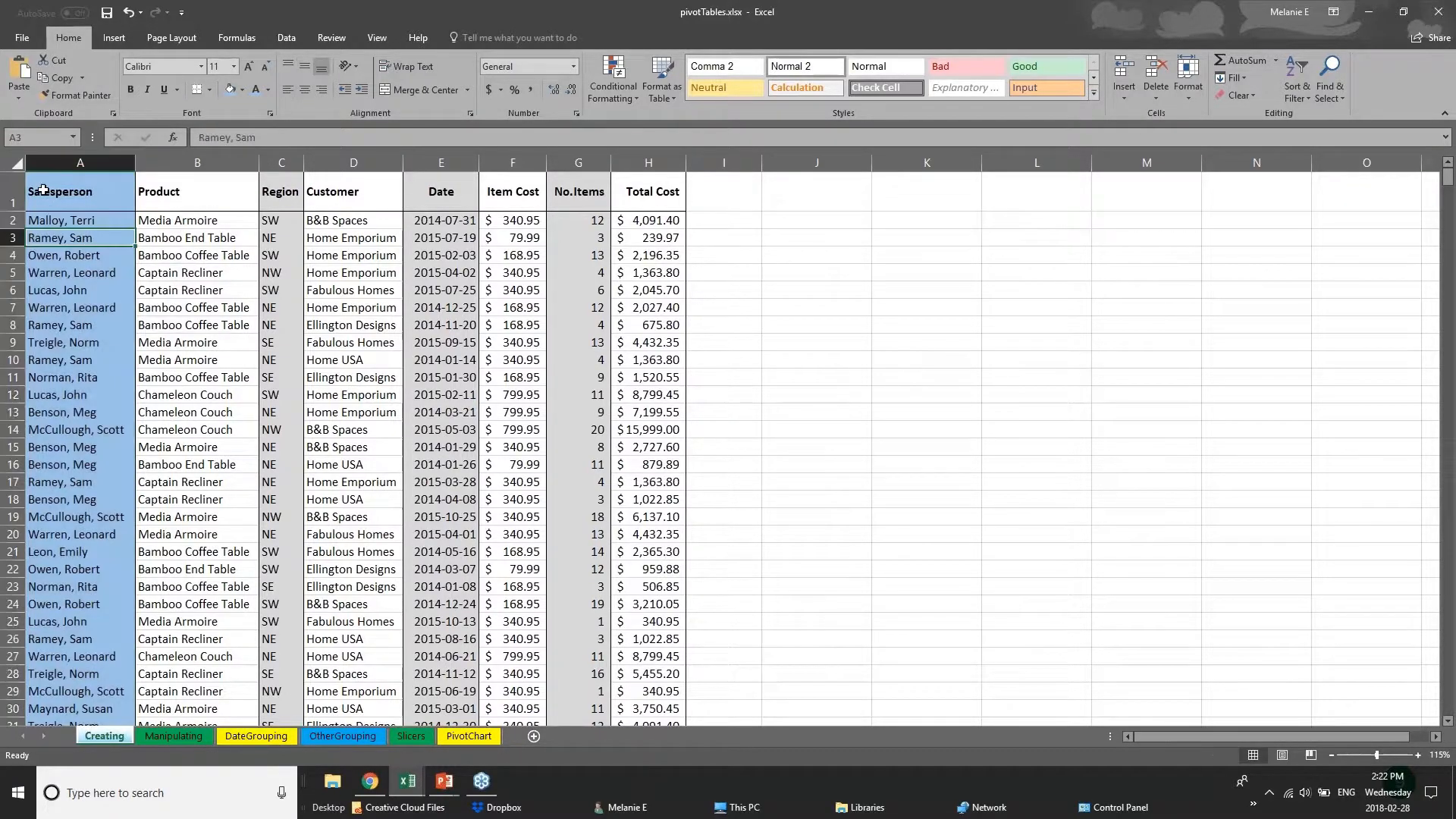
# Apply a Thick Bottom Border to the entire header row 1 of the Creating sheet.
pyautogui.click(64, 199)
pyautogui.moveTo(64, 199); pyautogui.dragTo(654, 200)
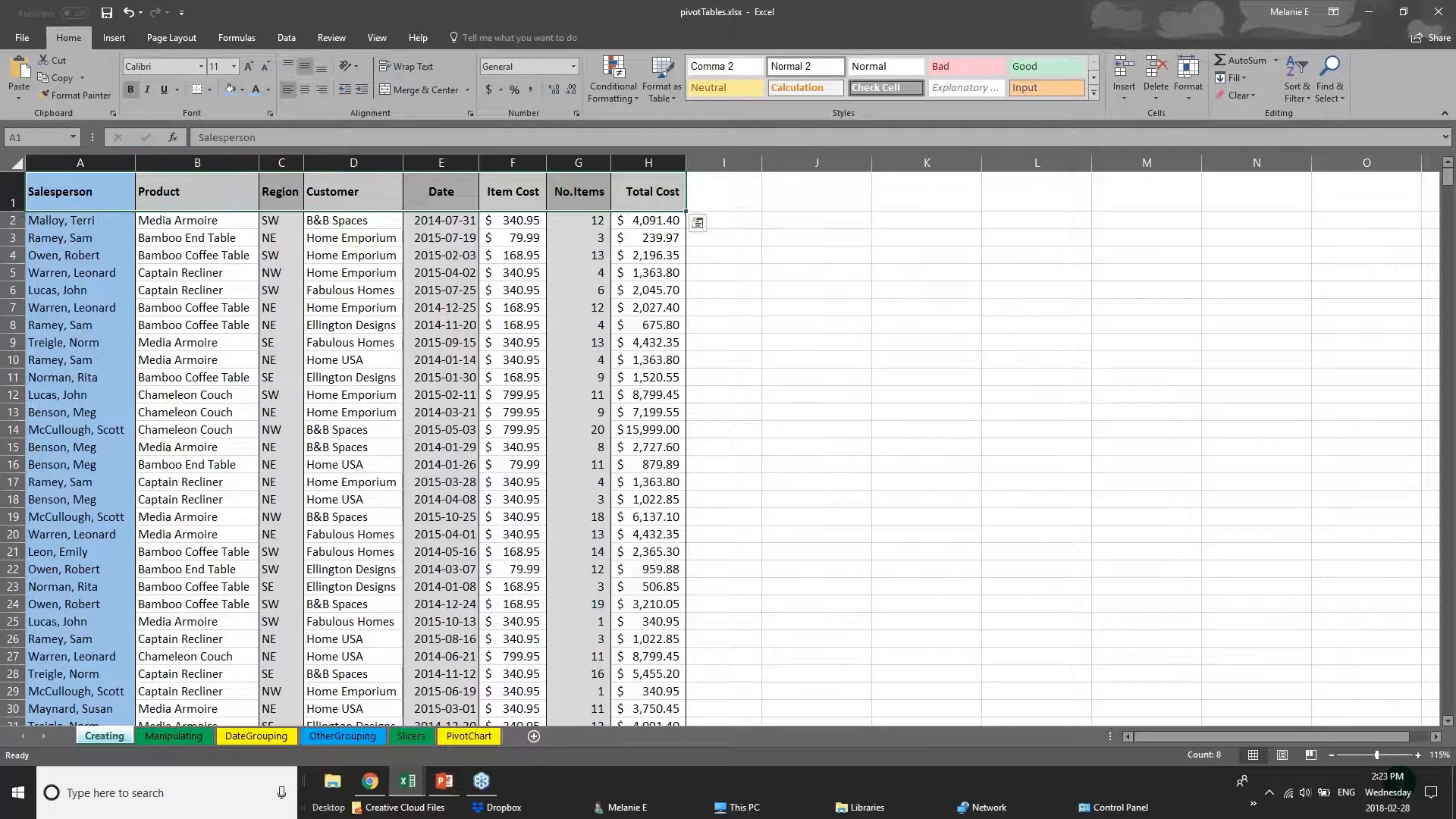
pyautogui.click(13, 197)
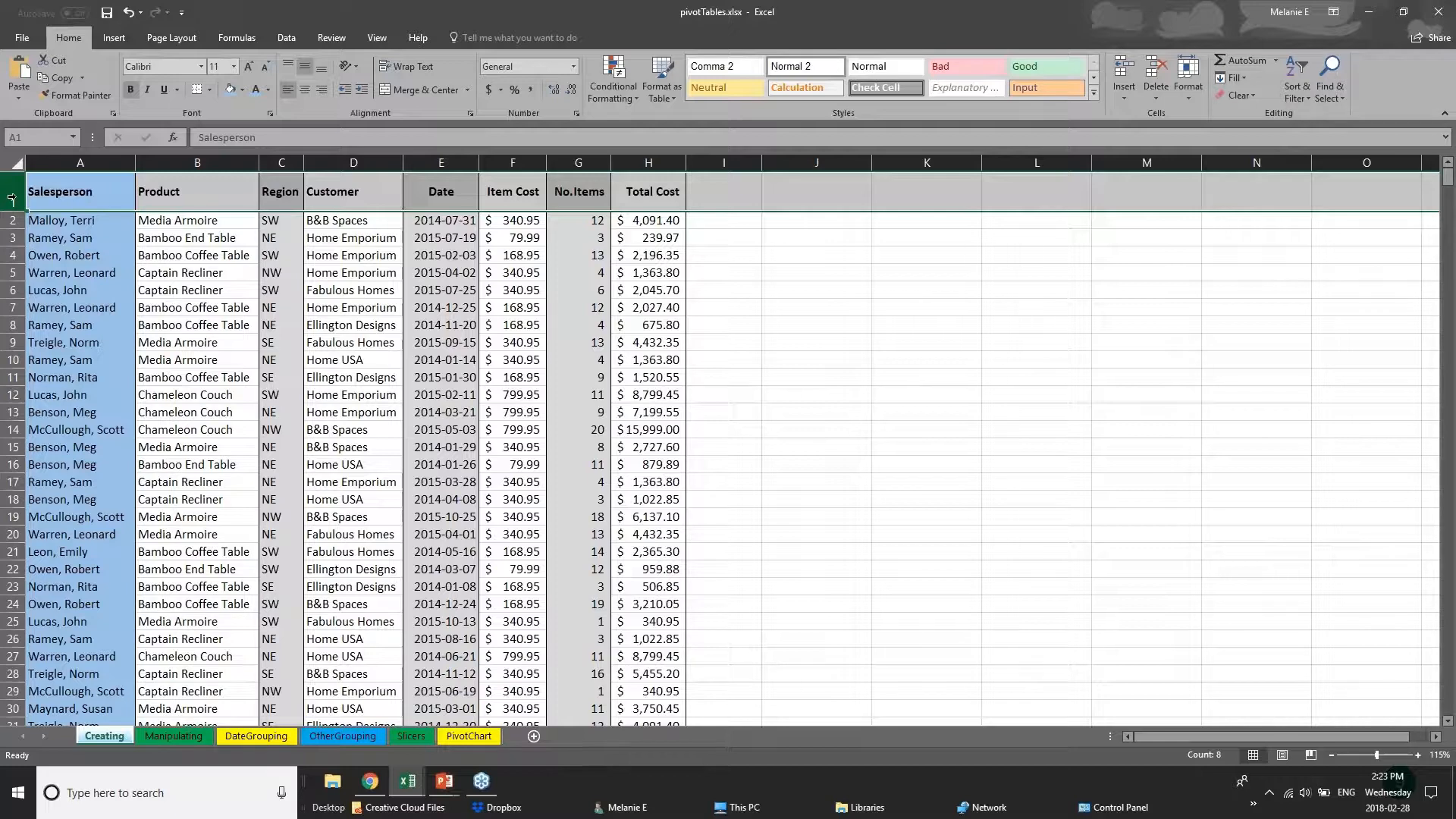
pyautogui.click(212, 90)
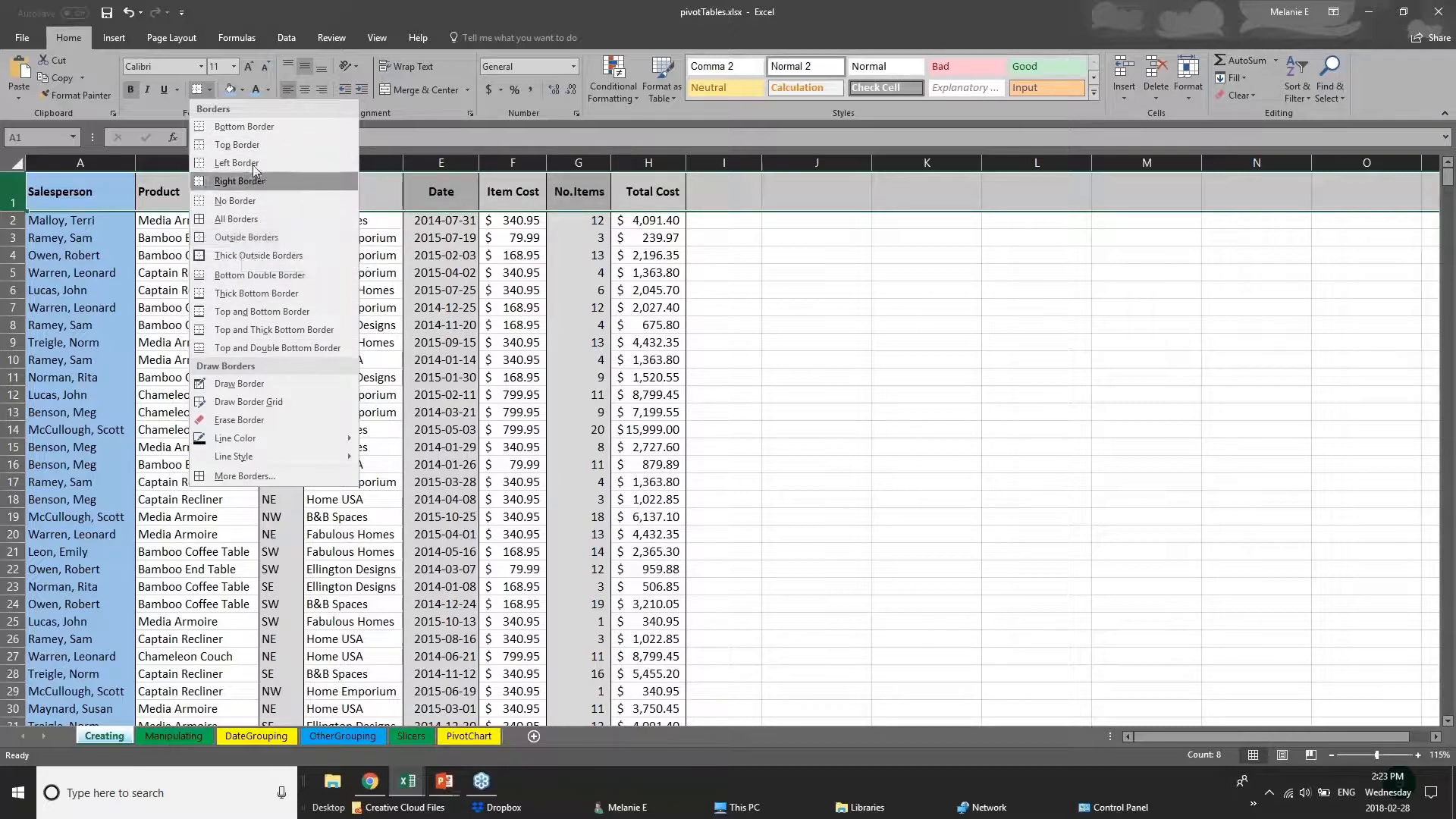
pyautogui.click(12, 192)
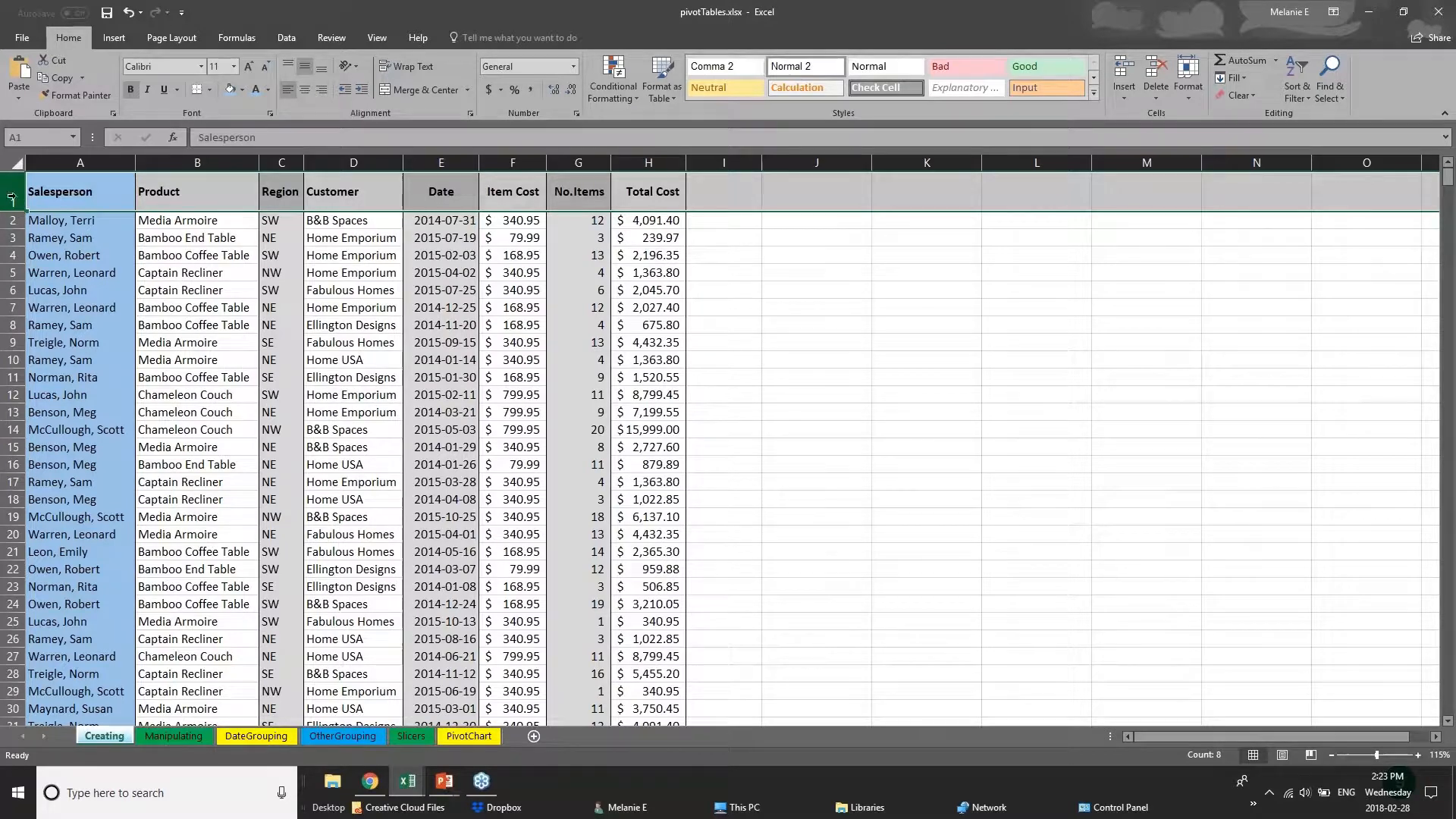
pyautogui.click(209, 90)
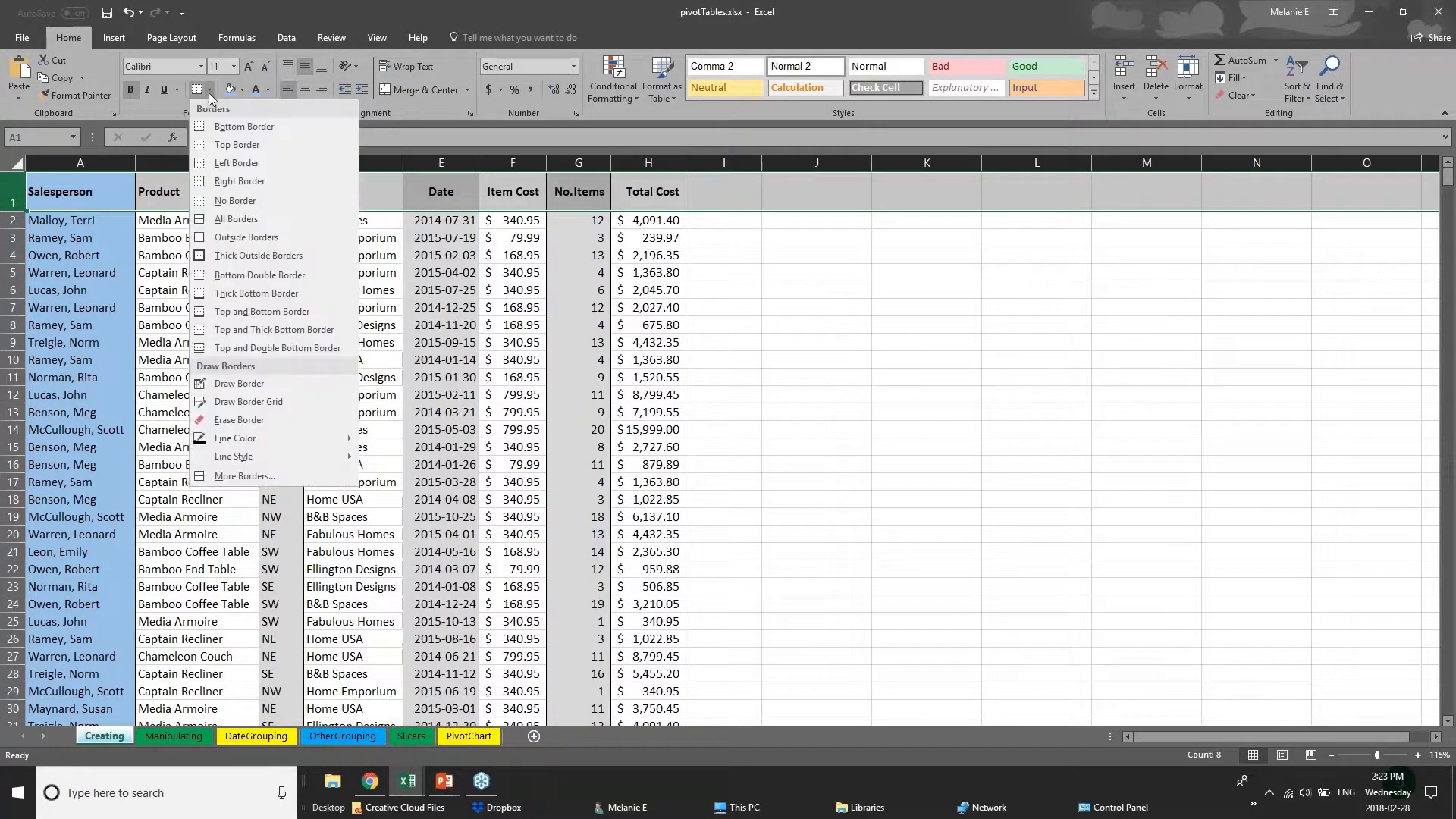
pyautogui.click(201, 294)
pyautogui.moveTo(85, 199); pyautogui.dragTo(660, 189)
pyautogui.click(345, 460)
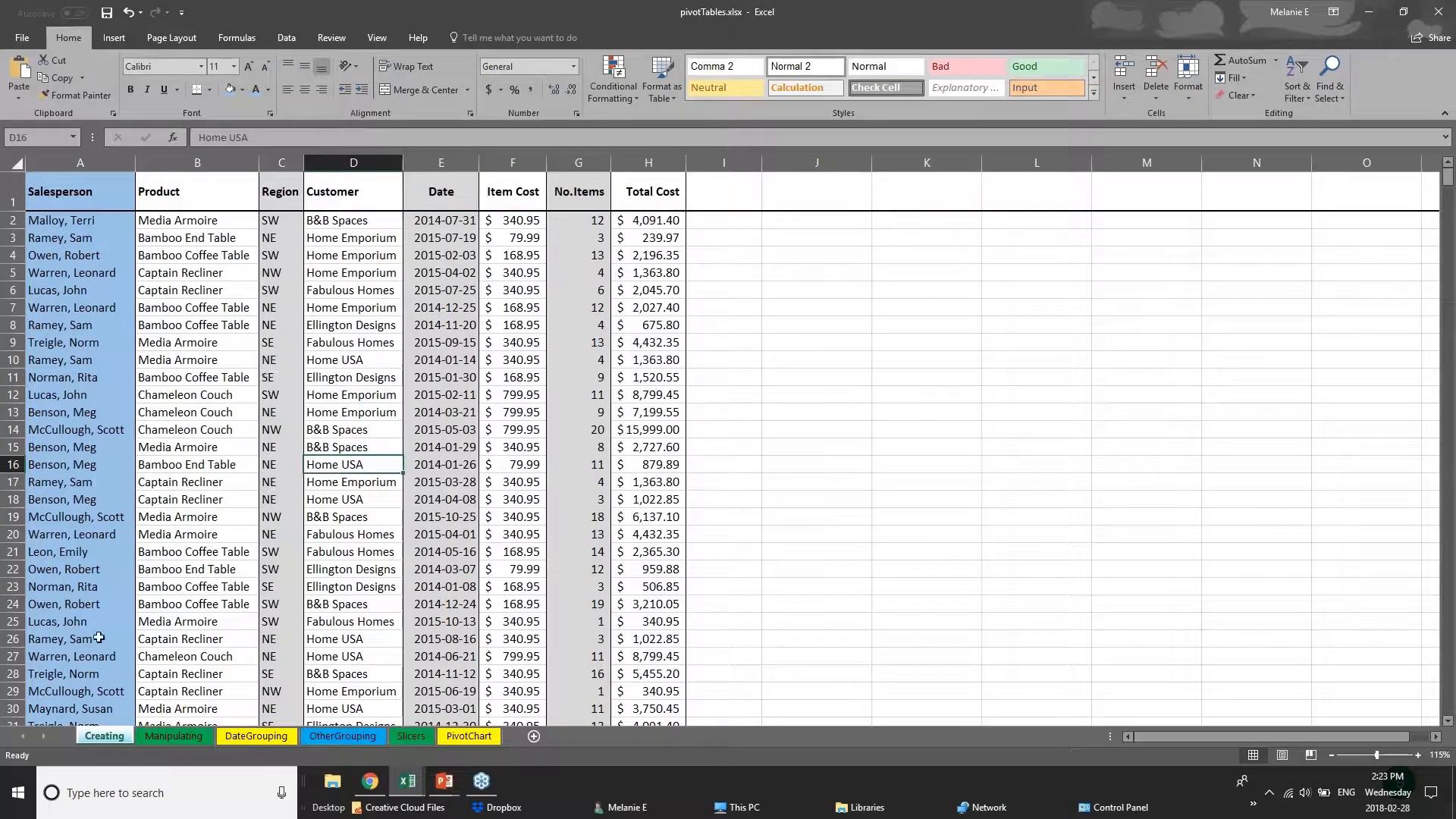
# Look through the other color-tabbed sheets of pivotTables.xlsx and switch to the 01 - Examples.xlsx workbook.
pyautogui.scroll(-14, 105, 604)
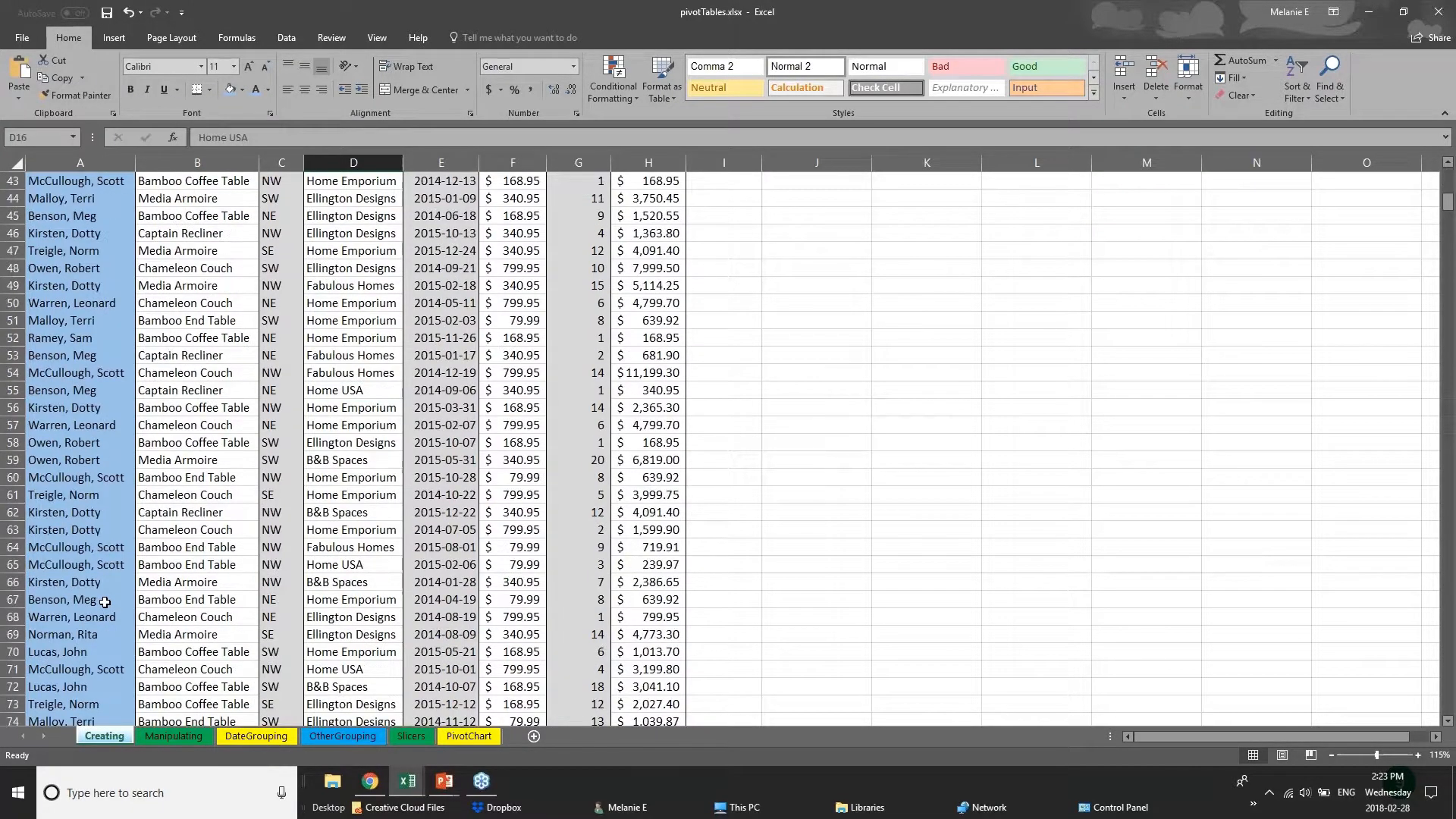
pyautogui.click(174, 736)
pyautogui.click(256, 735)
pyautogui.click(342, 735)
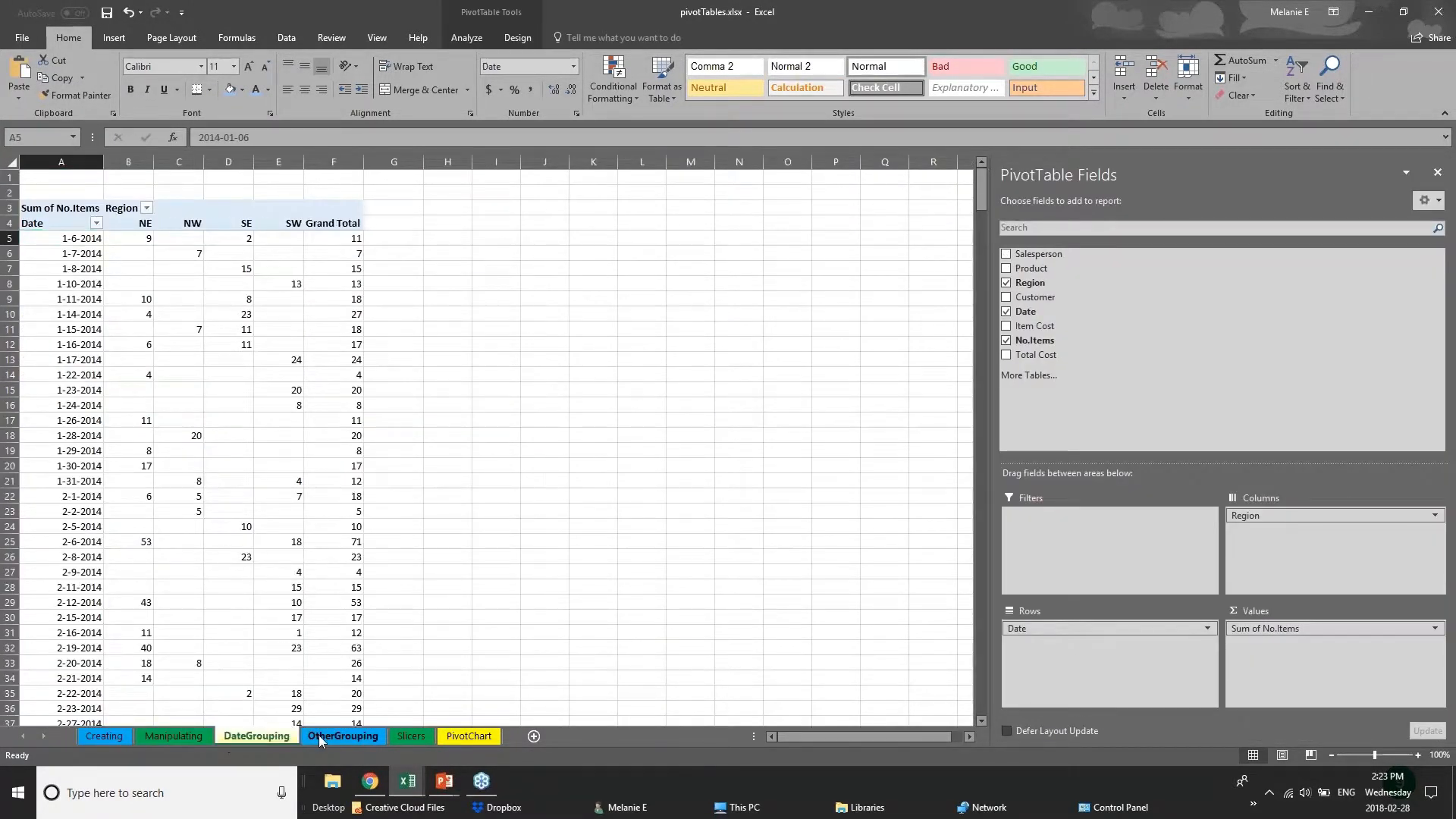
pyautogui.click(454, 737)
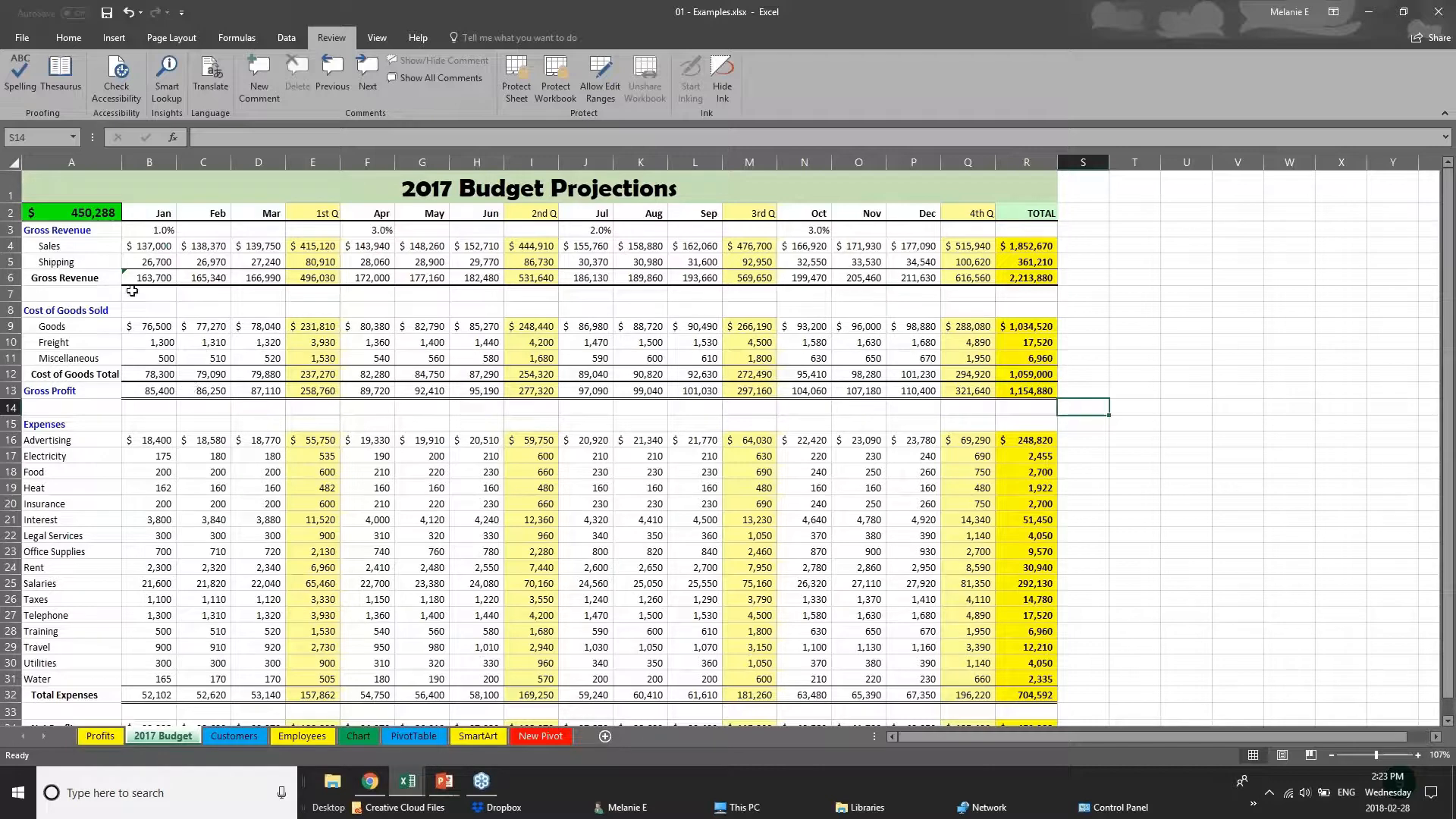
# Examine the formatting of the 2017 Budget sheet: the quarter columns, the Gross Revenue row, the month headers and the rows down to Net Profit.
pyautogui.click(317, 212)
pyautogui.click(312, 161)
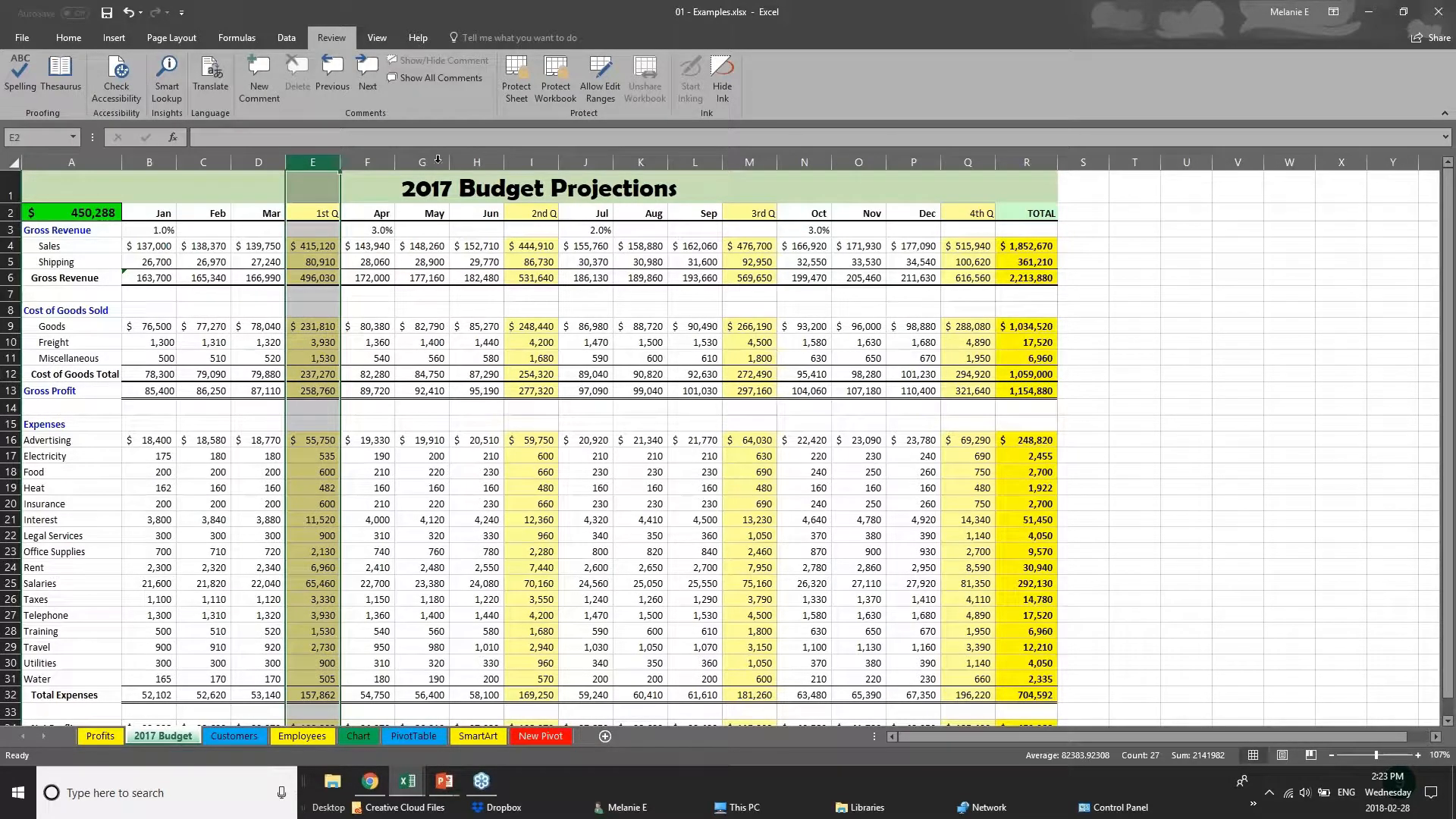
pyautogui.click(539, 161)
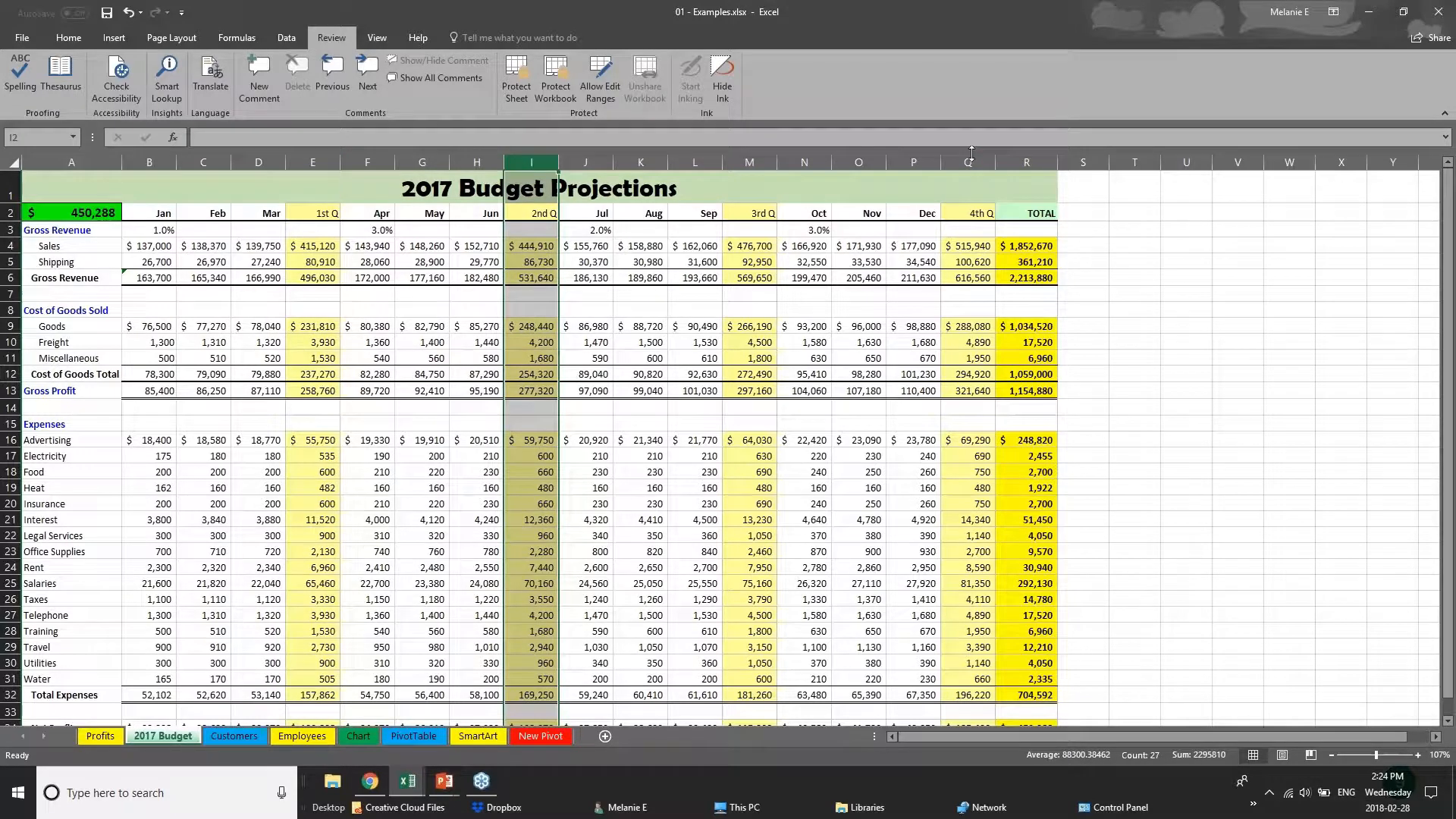
pyautogui.click(968, 161)
pyautogui.click(749, 161)
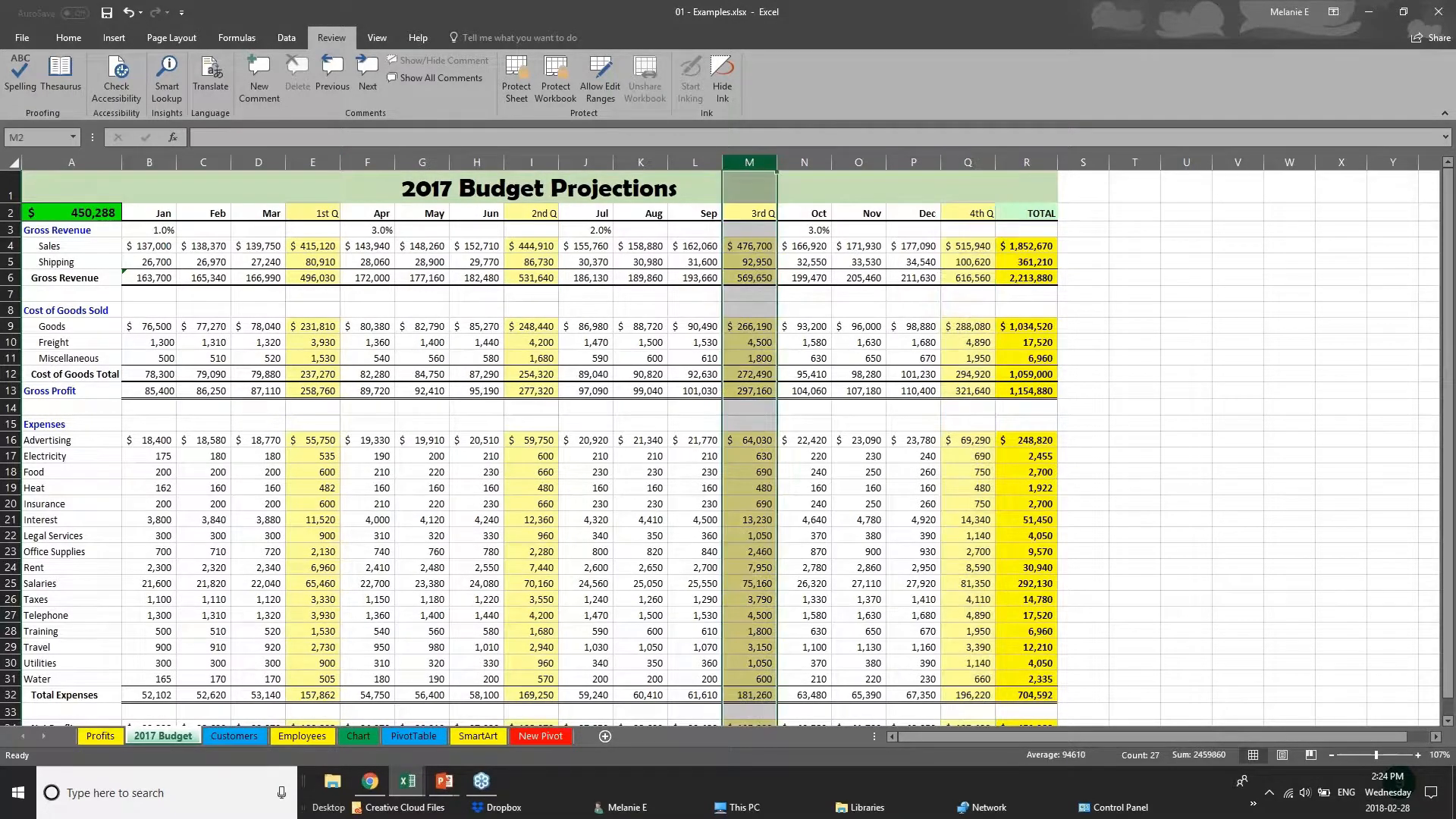
pyautogui.moveTo(149, 282); pyautogui.dragTo(1026, 277)
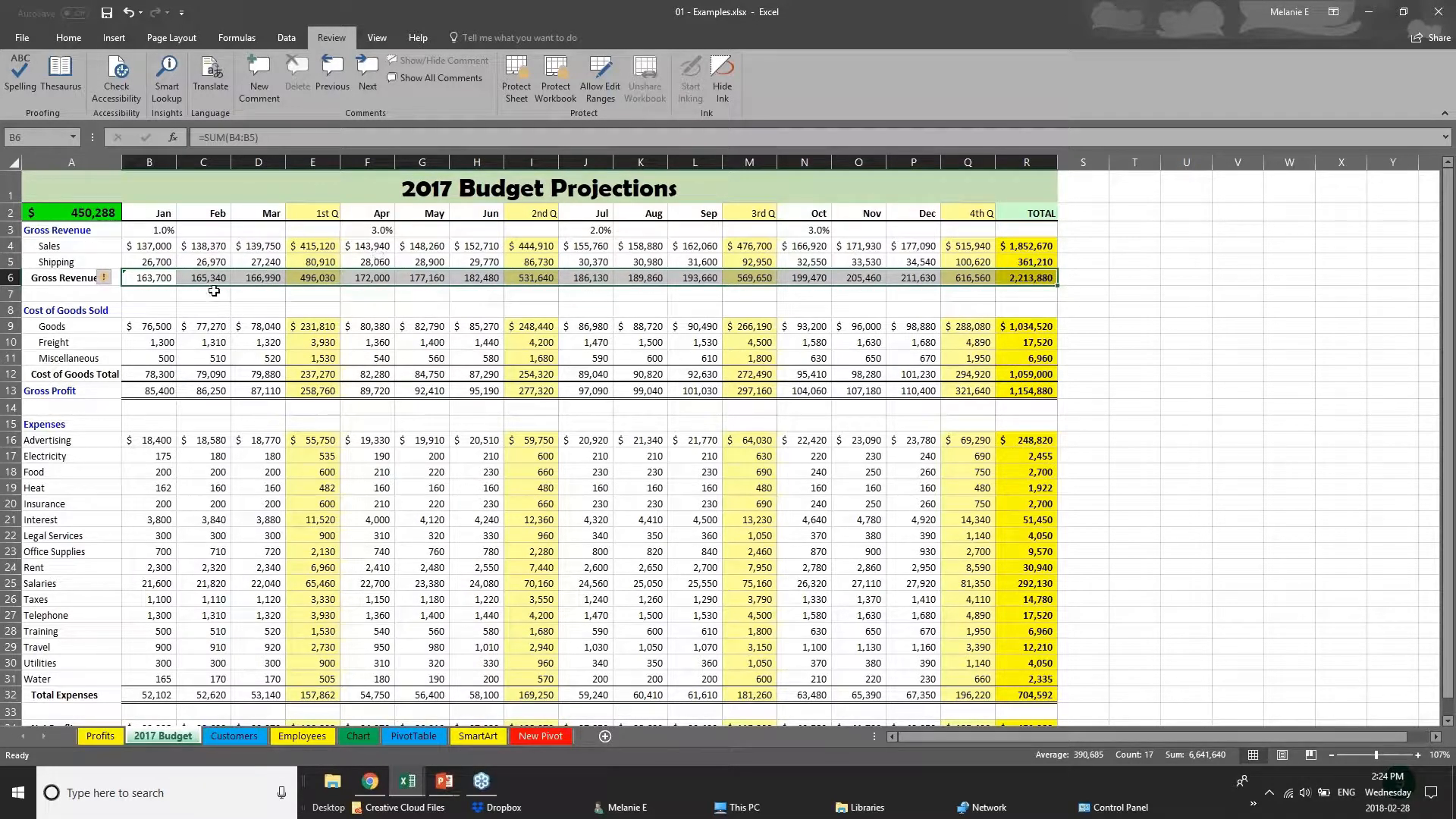
pyautogui.moveTo(151, 213); pyautogui.dragTo(1026, 208)
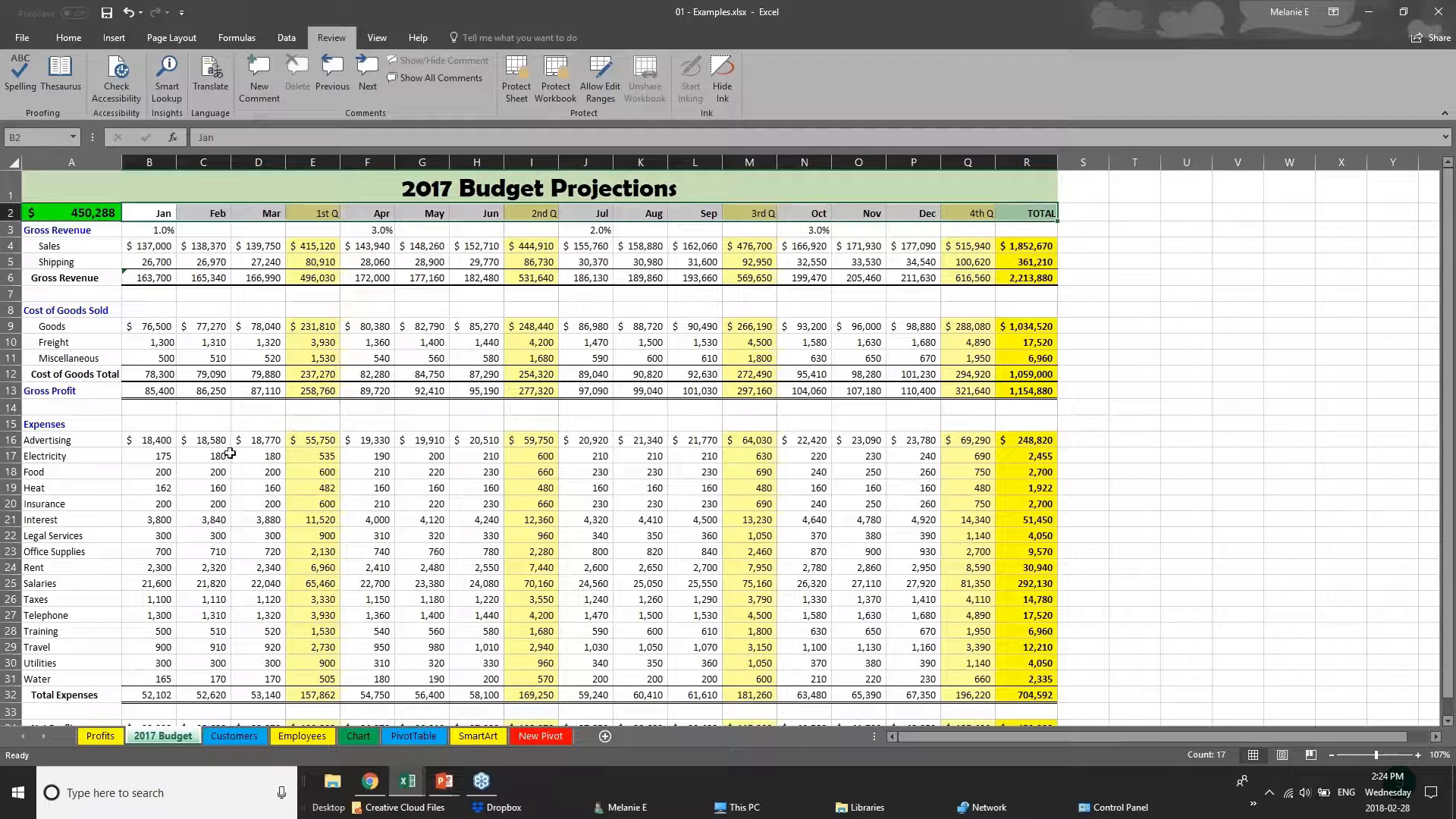
pyautogui.scroll(-1, 696, 630)
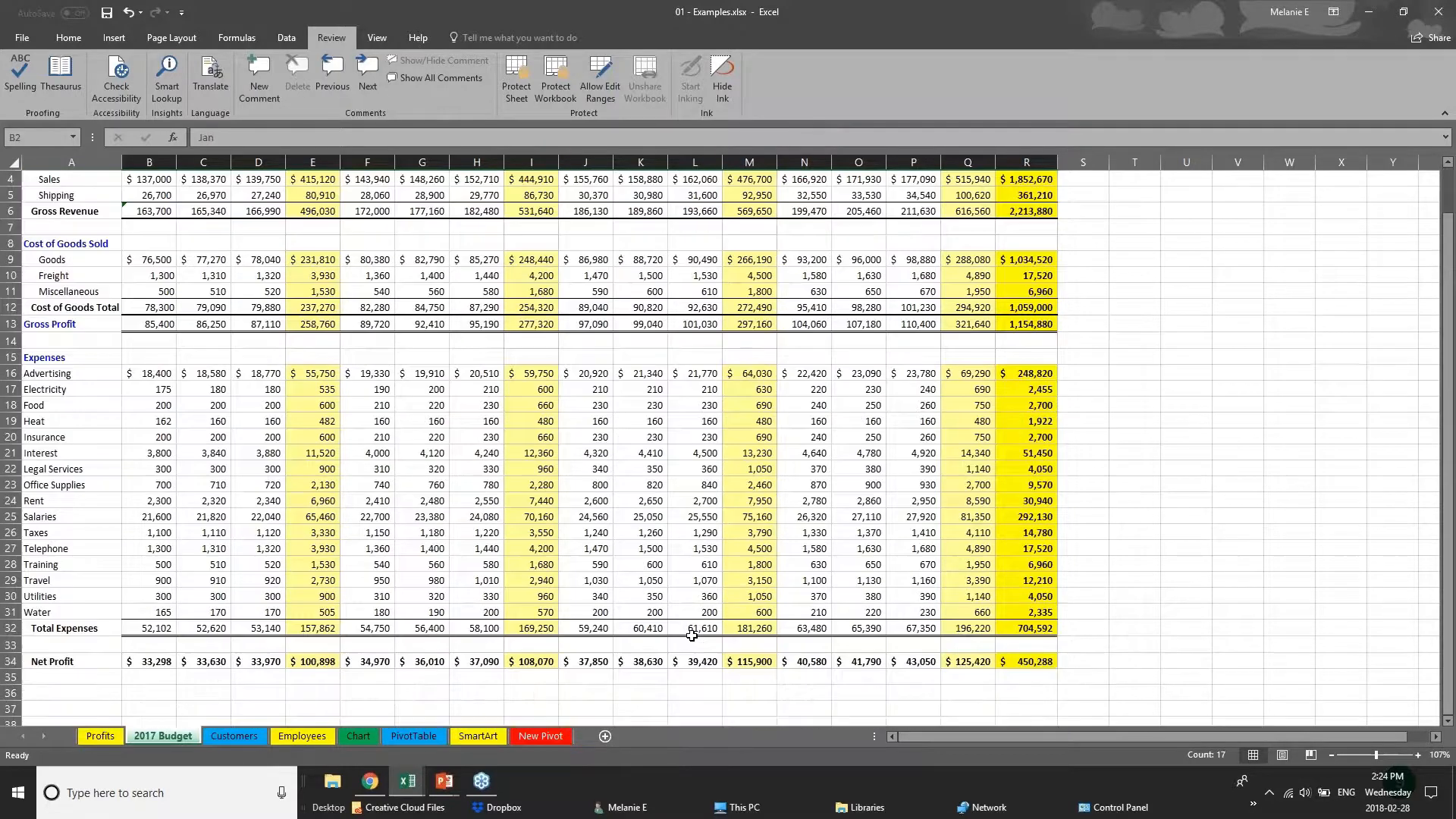
pyautogui.scroll(1, 697, 630)
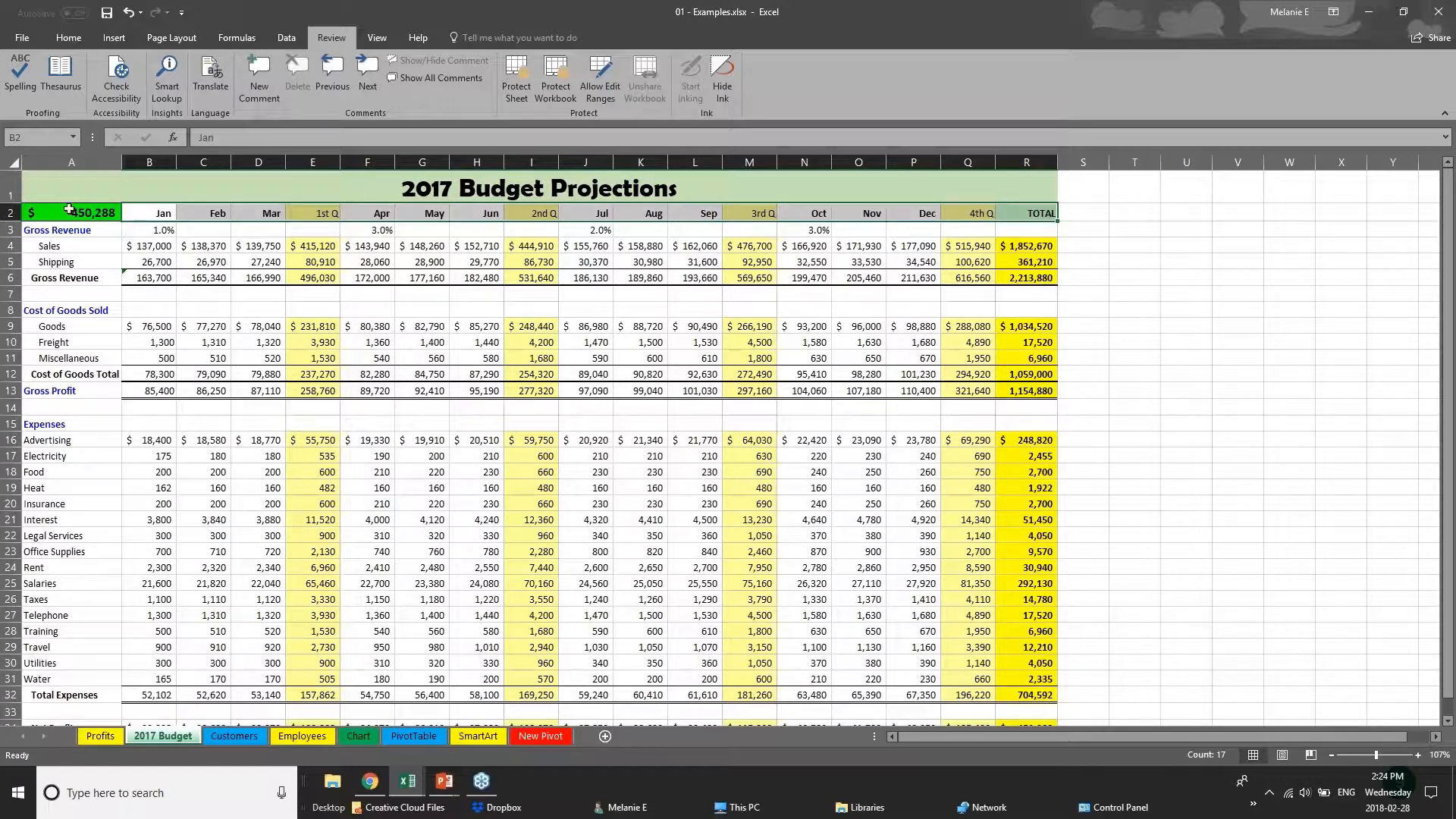
# Remove all borders from the entire 2017 Budget sheet with the No Border option.
pyautogui.click(16, 163)
pyautogui.click(53, 38)
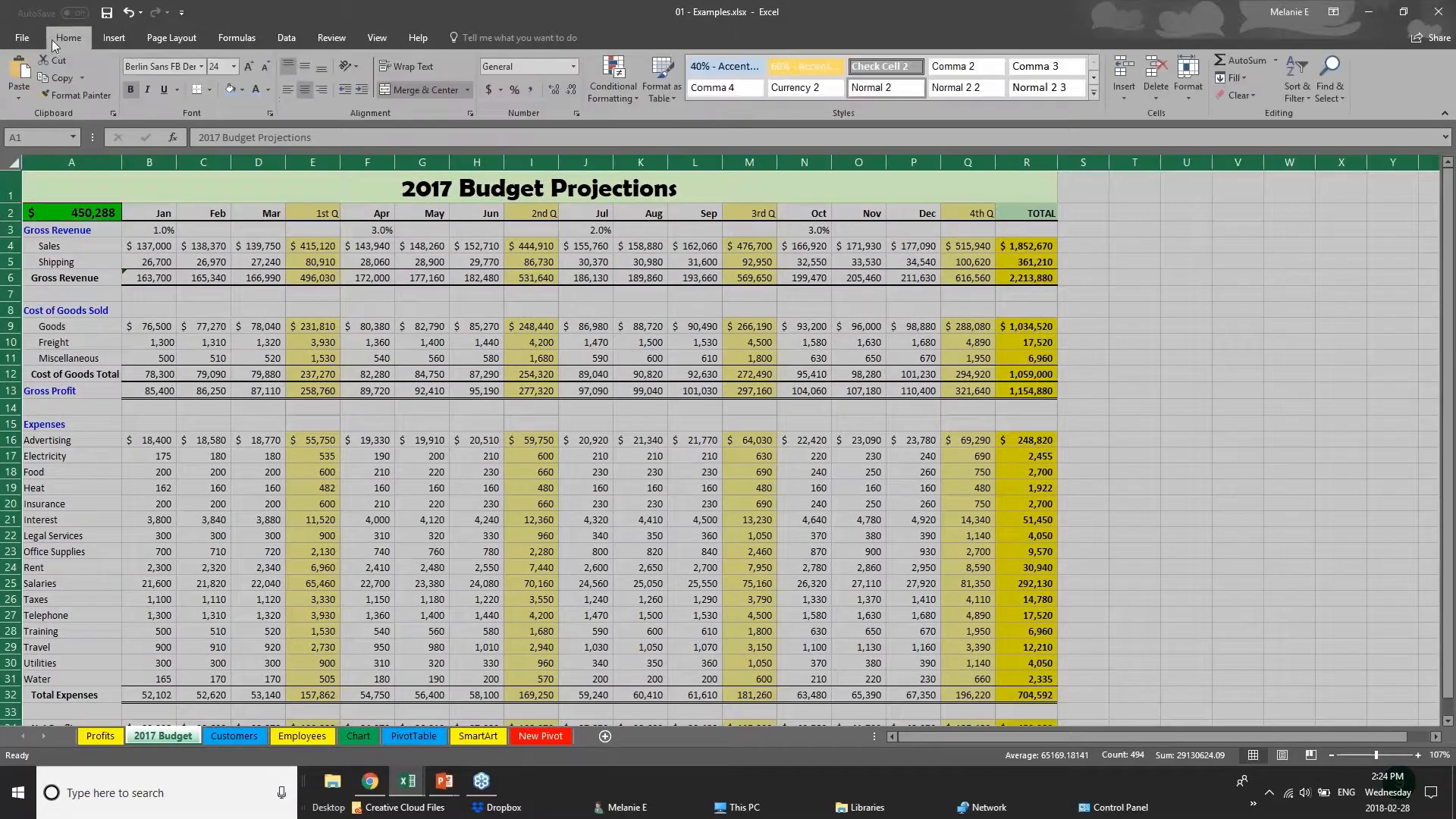
pyautogui.click(209, 90)
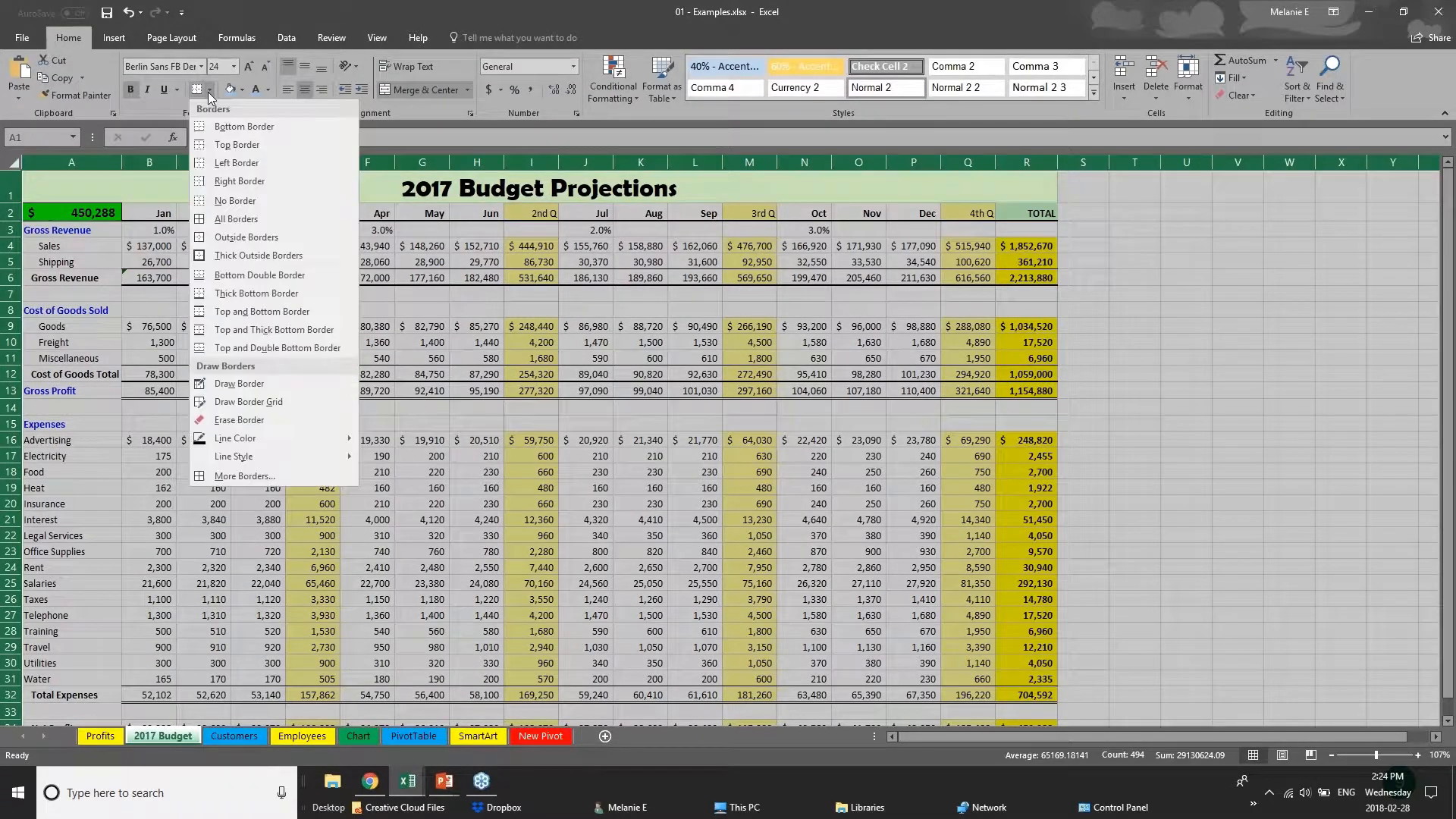
pyautogui.click(249, 202)
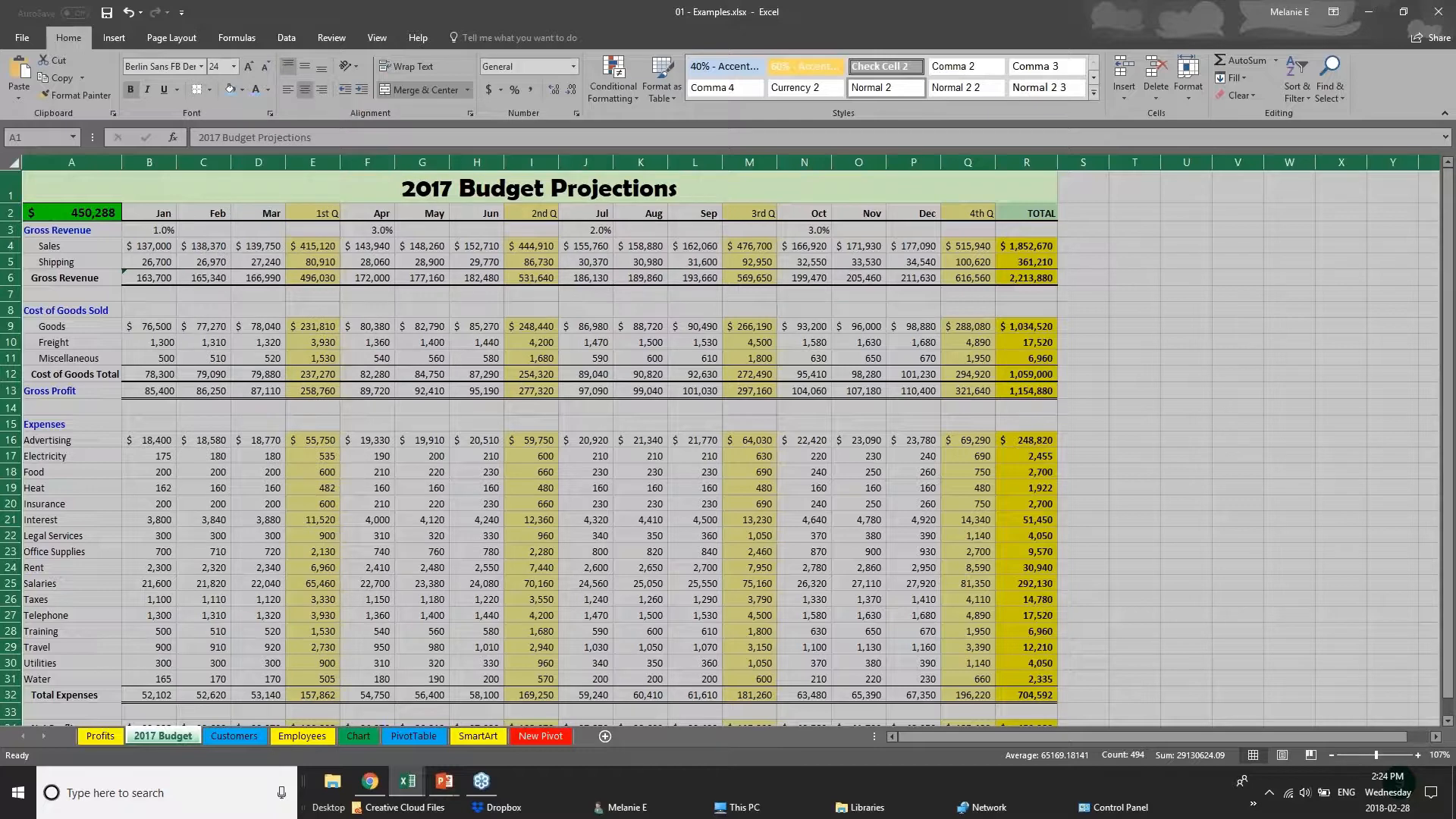
pyautogui.click(561, 414)
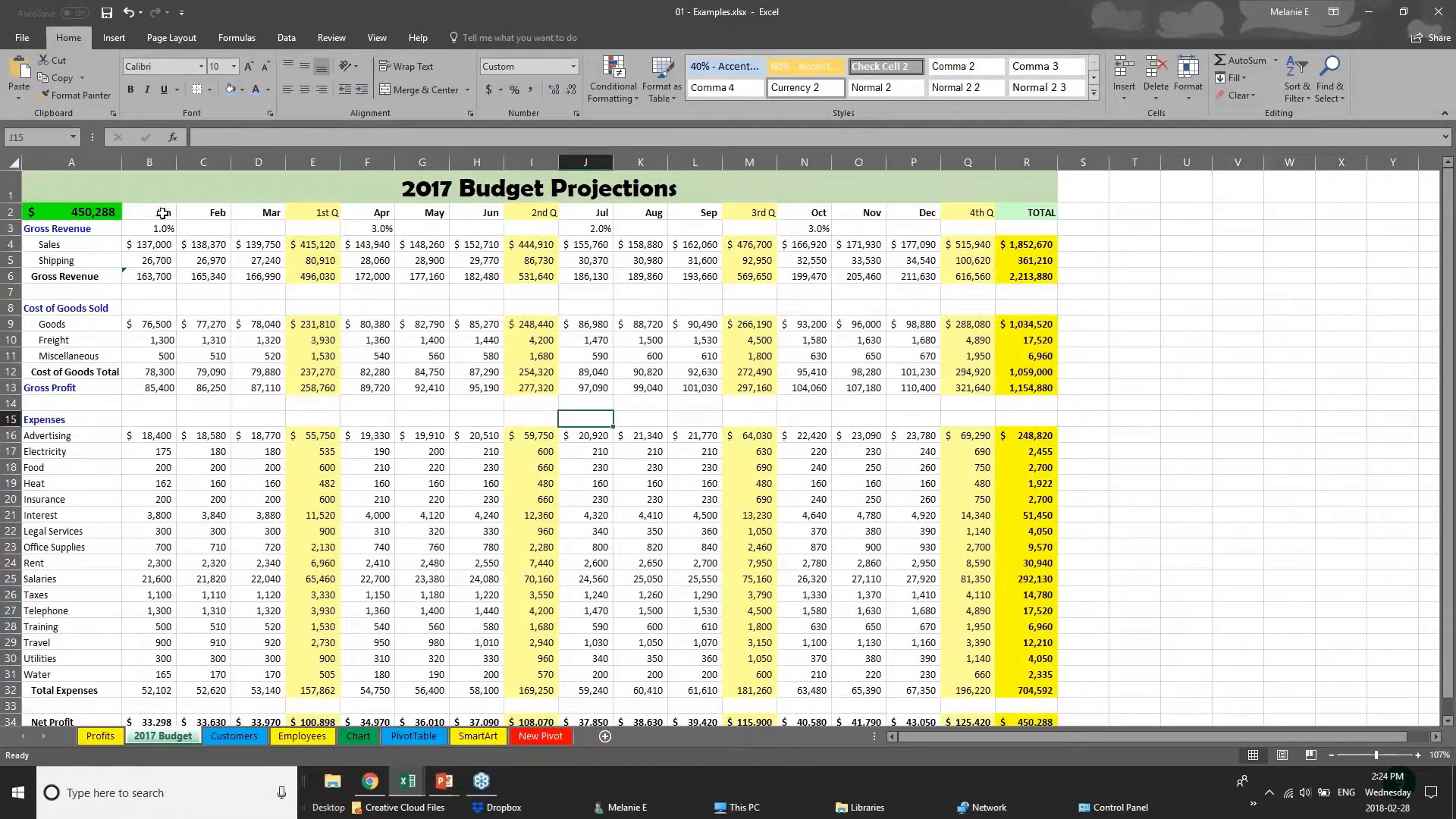
# Apply a Top and Bottom Border and a light blue fill to the month and quarter headers in B2:R2.
pyautogui.moveTo(161, 214); pyautogui.dragTo(1035, 214)
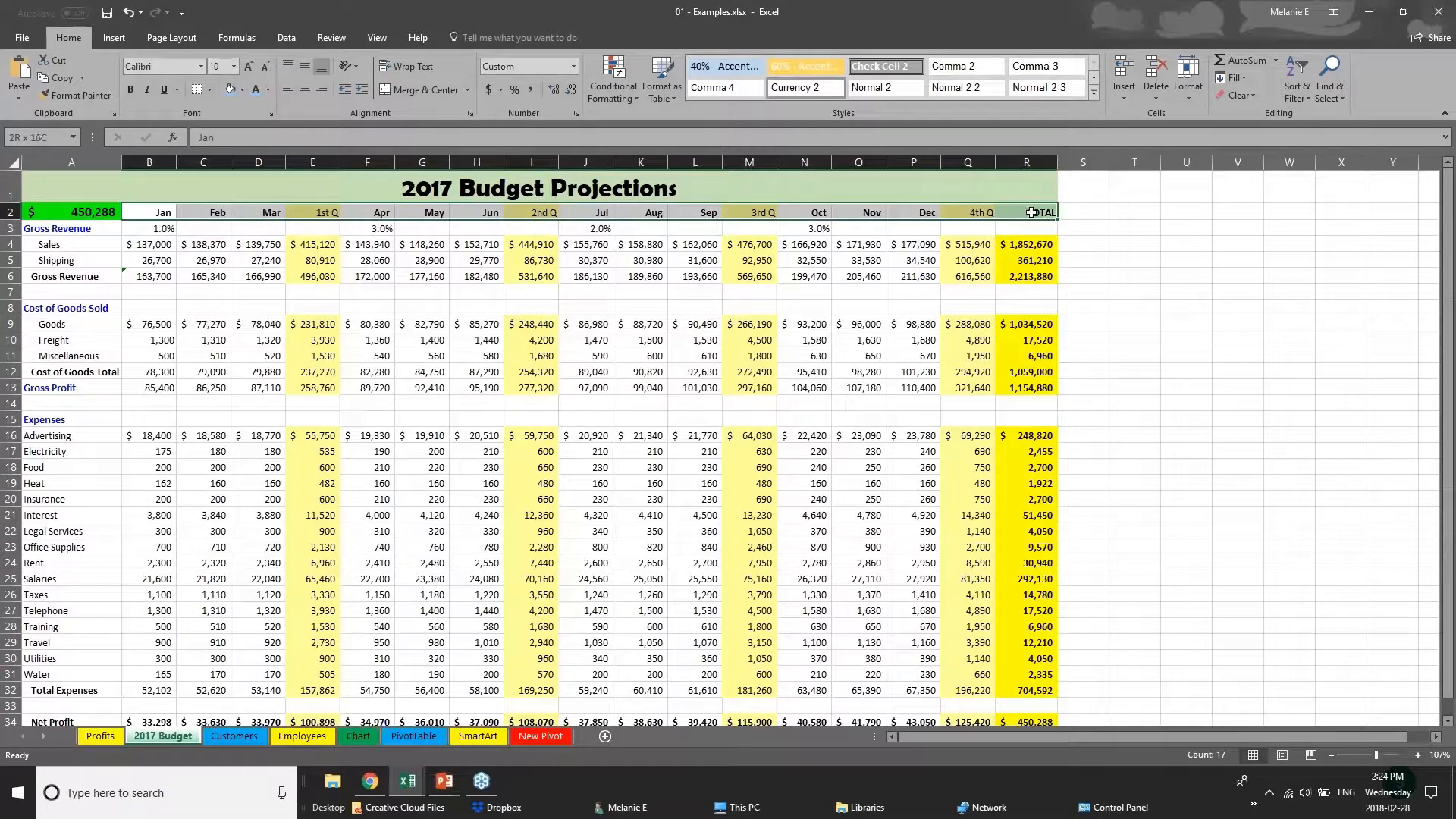
pyautogui.click(212, 89)
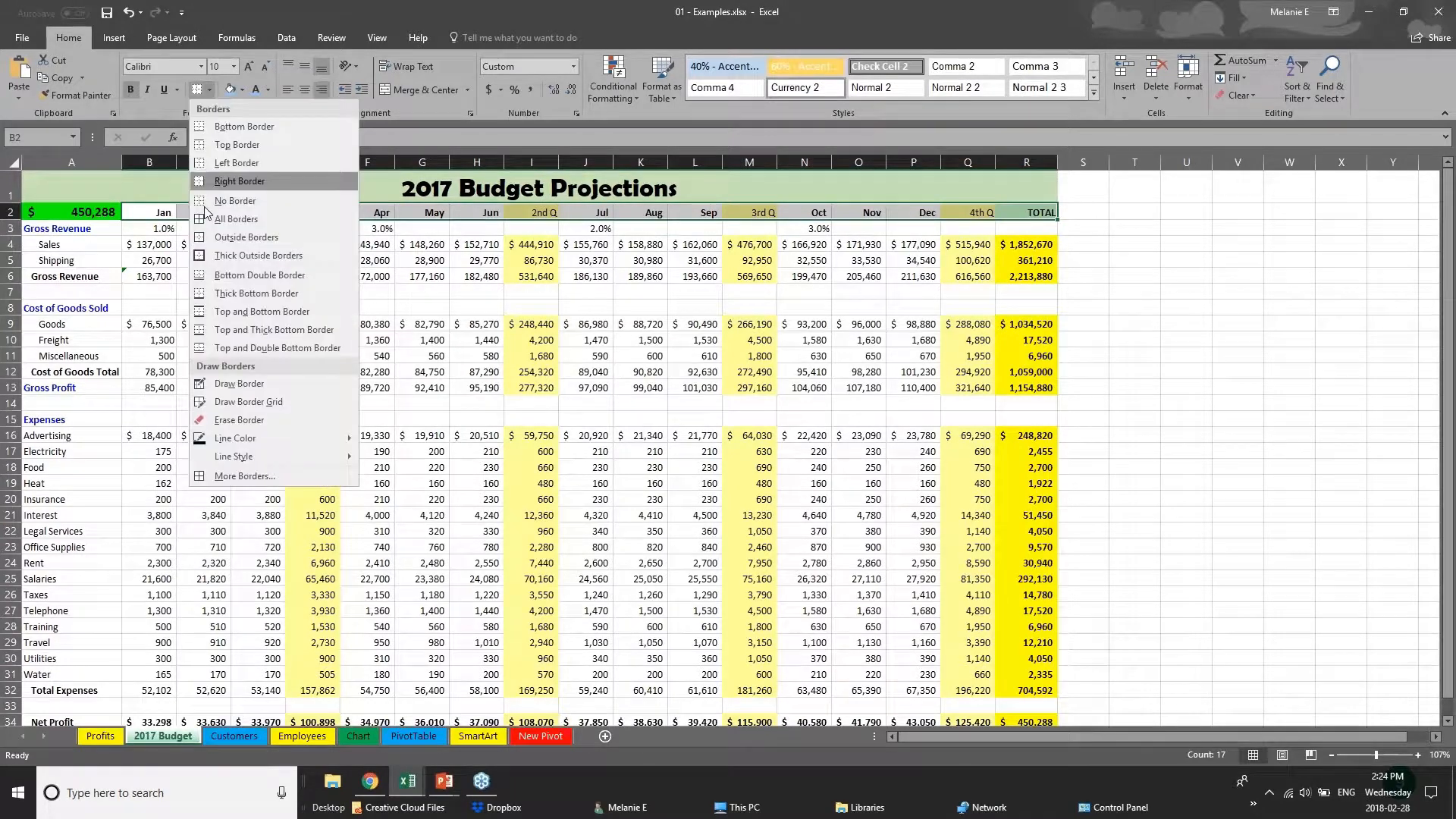
pyautogui.click(228, 311)
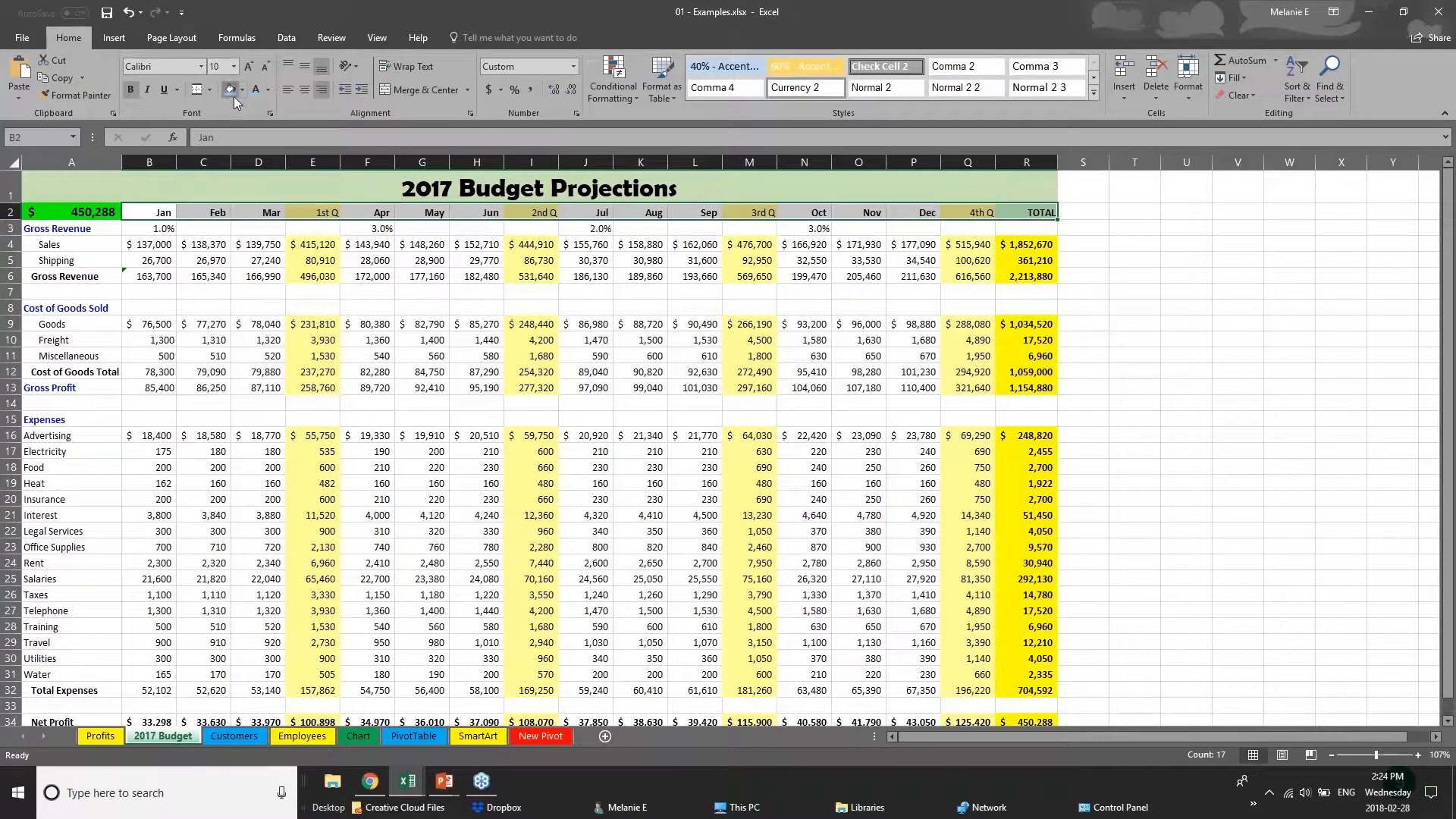
pyautogui.click(219, 356)
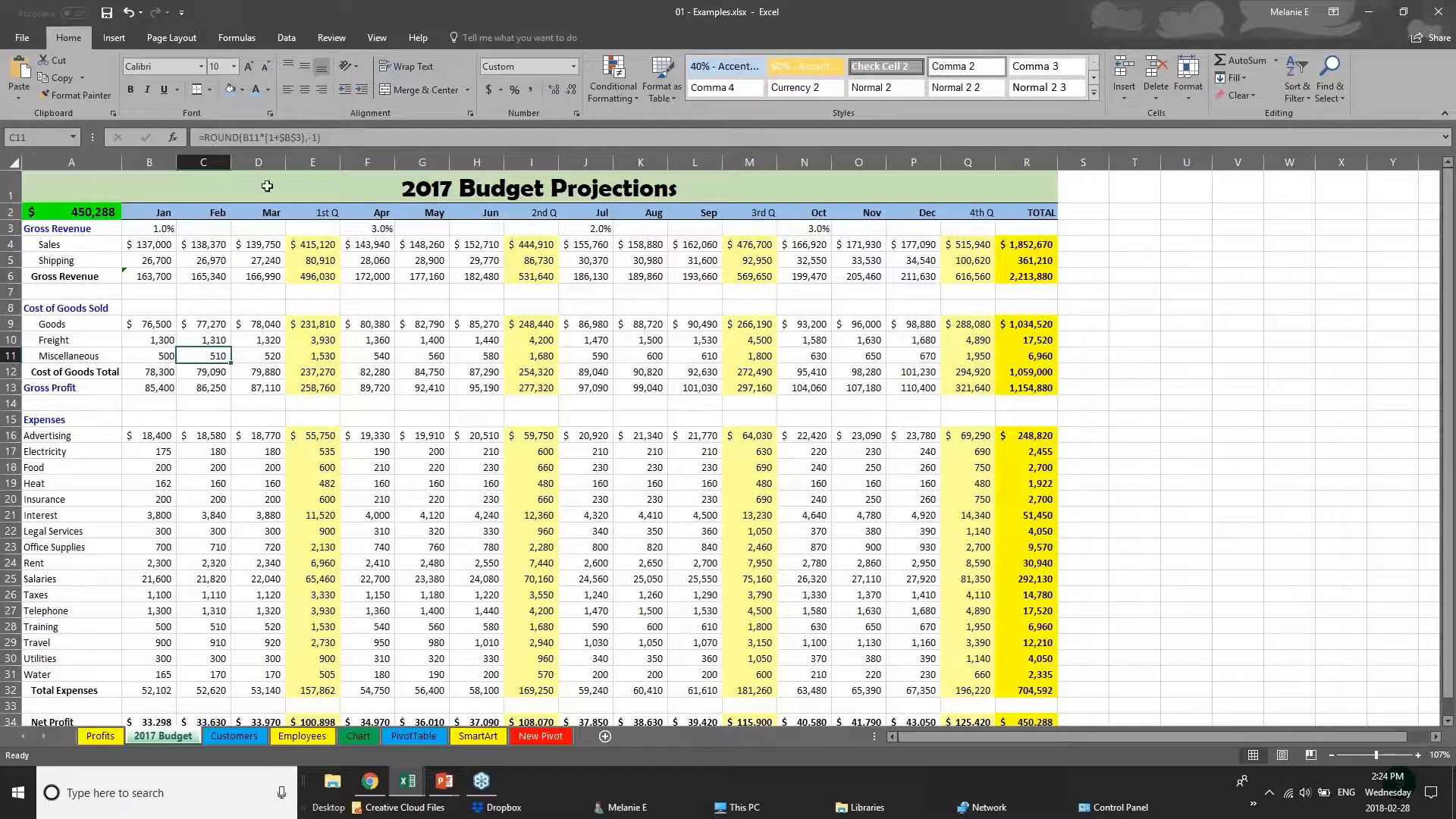
pyautogui.click(228, 272)
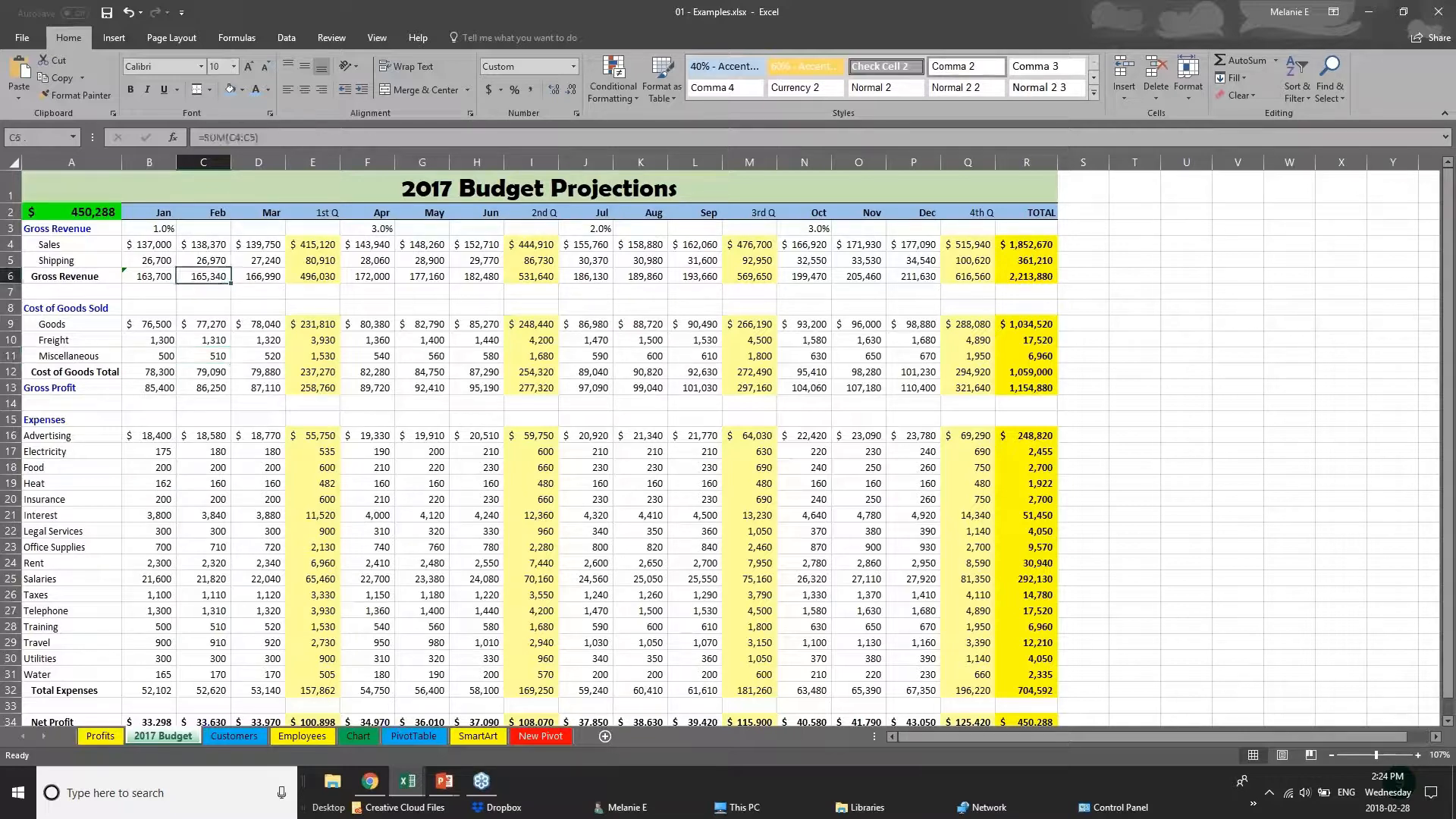
# Change the font of the "2017 Budget Projections" title text to Arial.
pyautogui.click(446, 188)
pyautogui.click(136, 245)
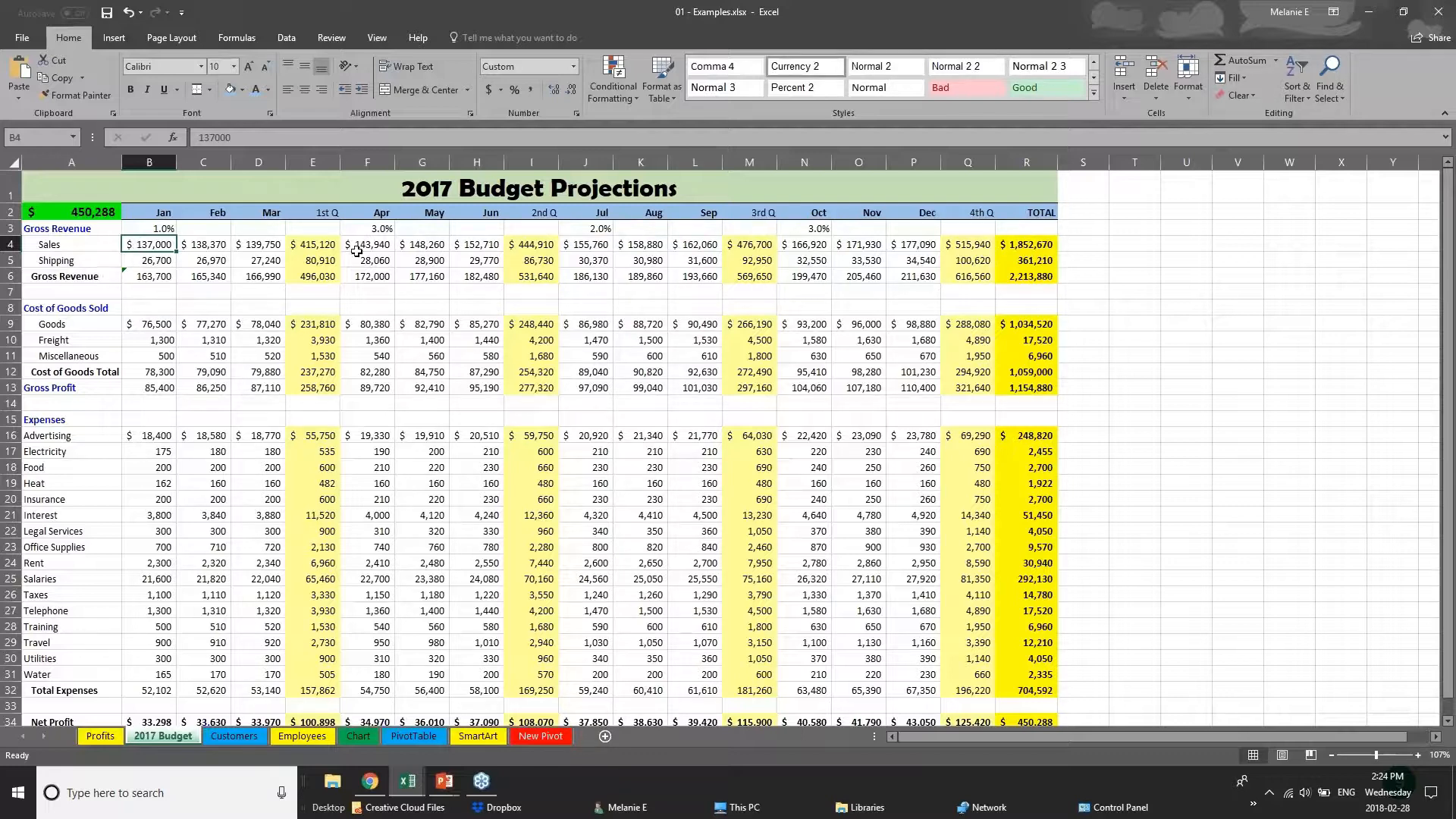
pyautogui.click(11, 186)
pyautogui.doubleClick(399, 190)
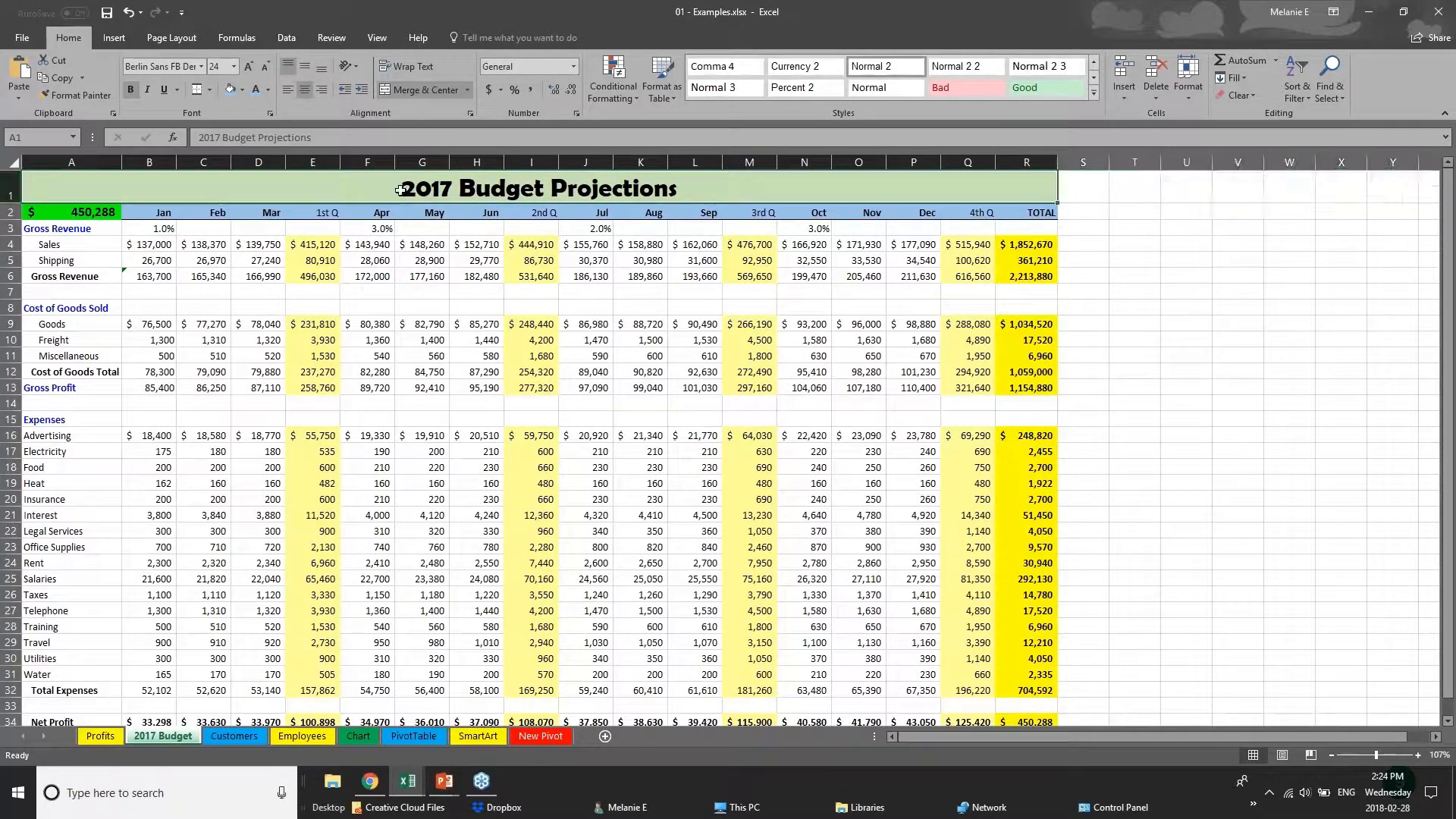
pyautogui.moveTo(401, 190); pyautogui.dragTo(680, 194)
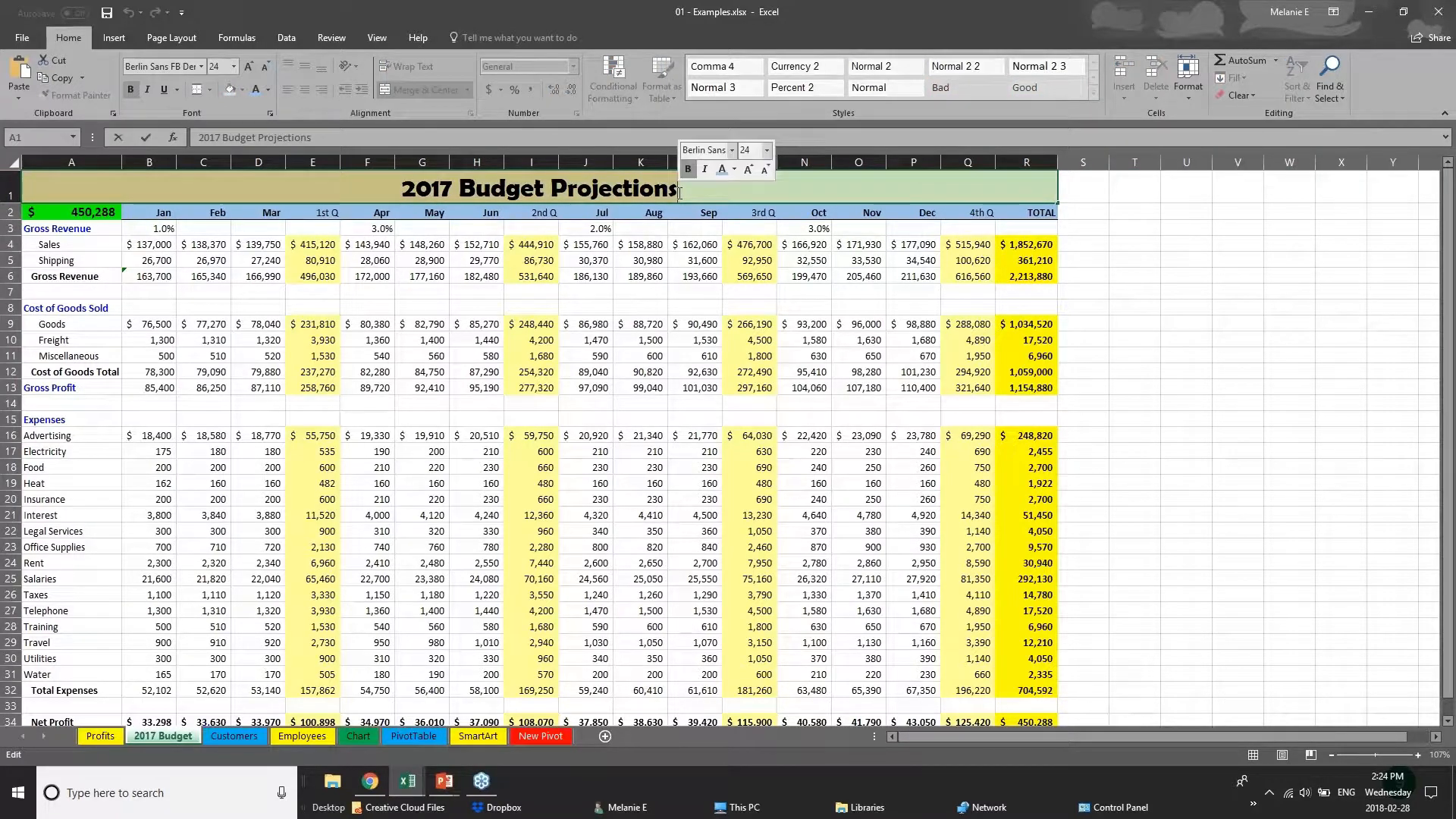
pyautogui.click(203, 67)
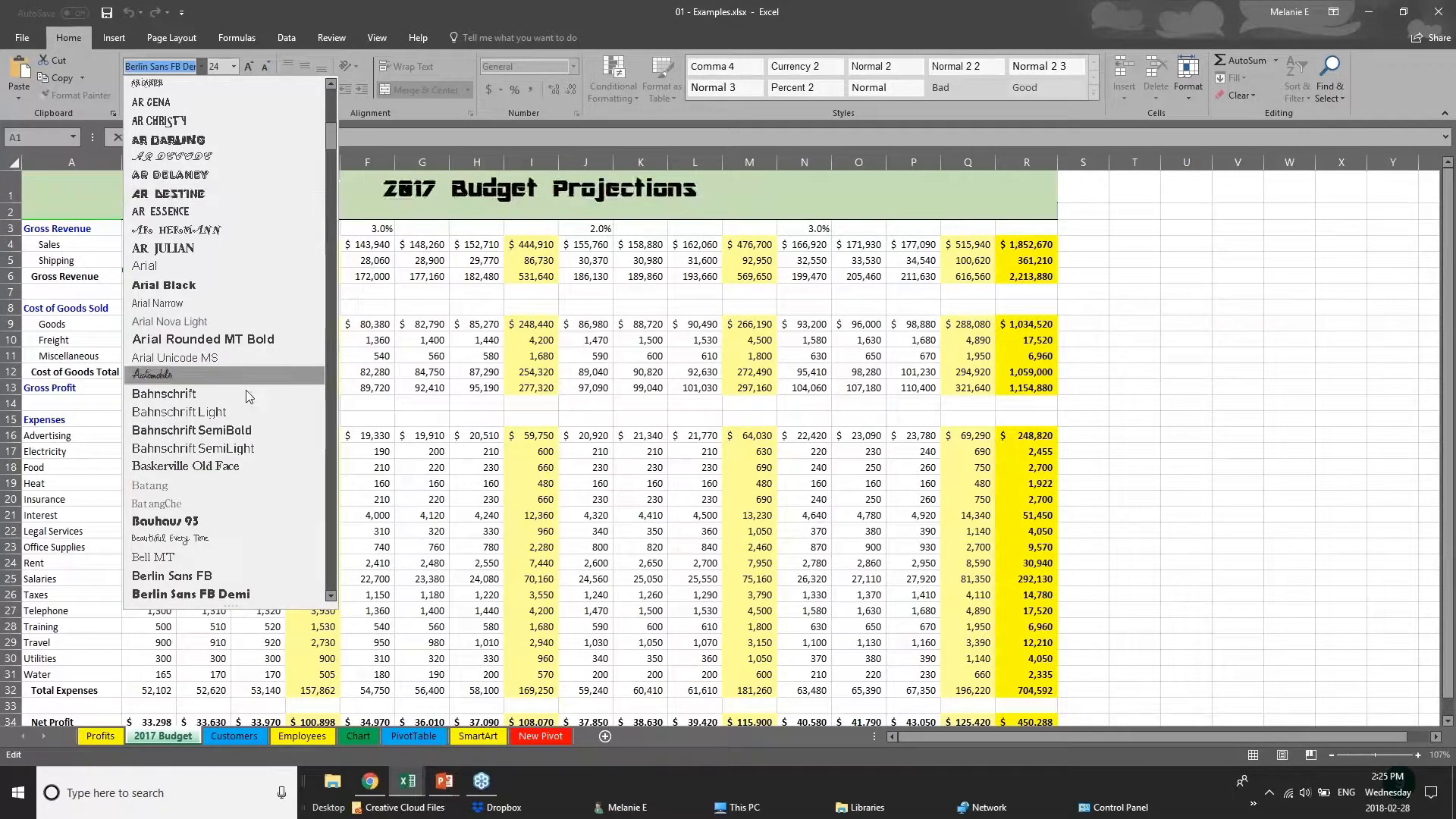
pyautogui.click(229, 267)
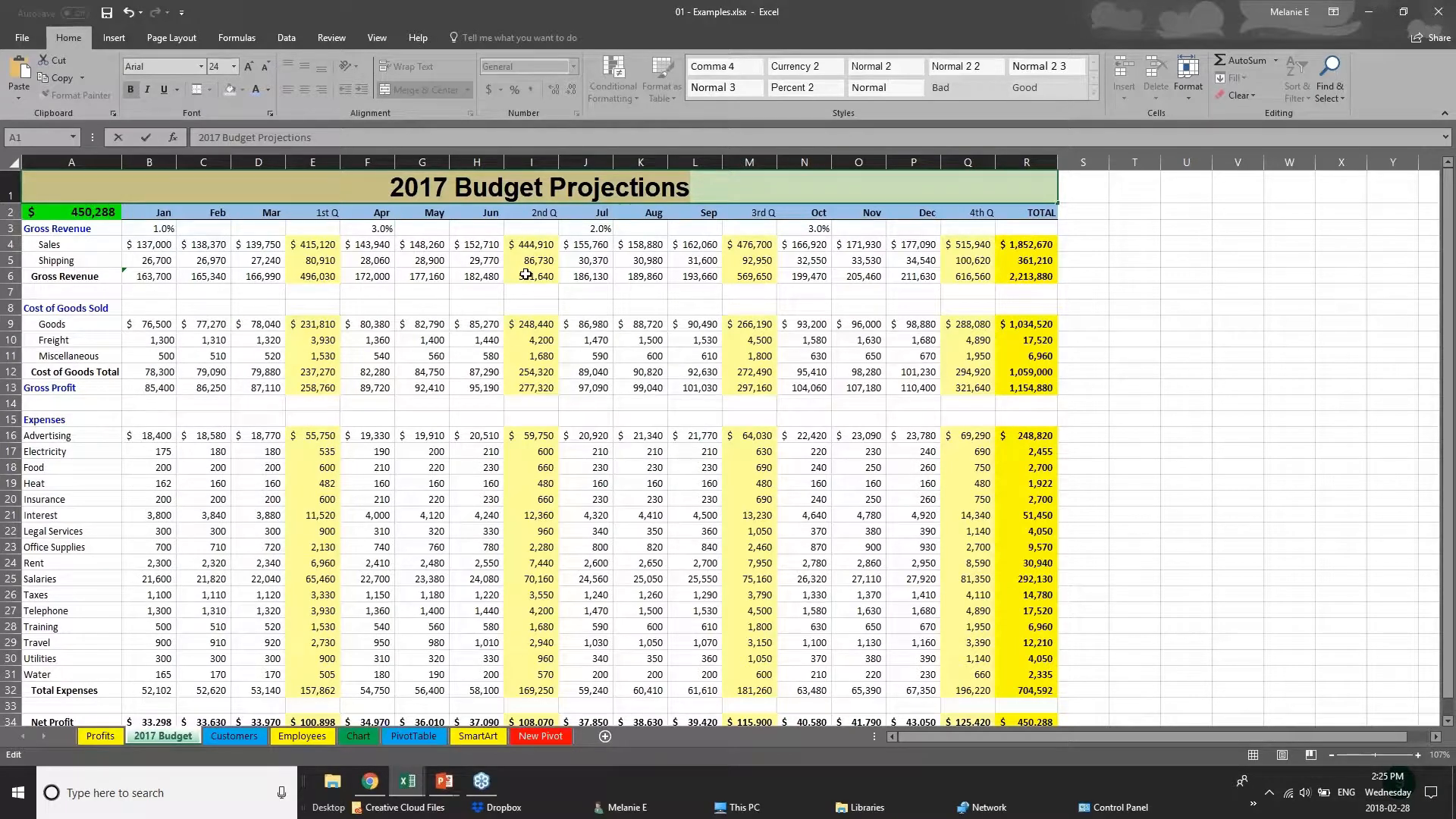
pyautogui.rightClick(517, 190)
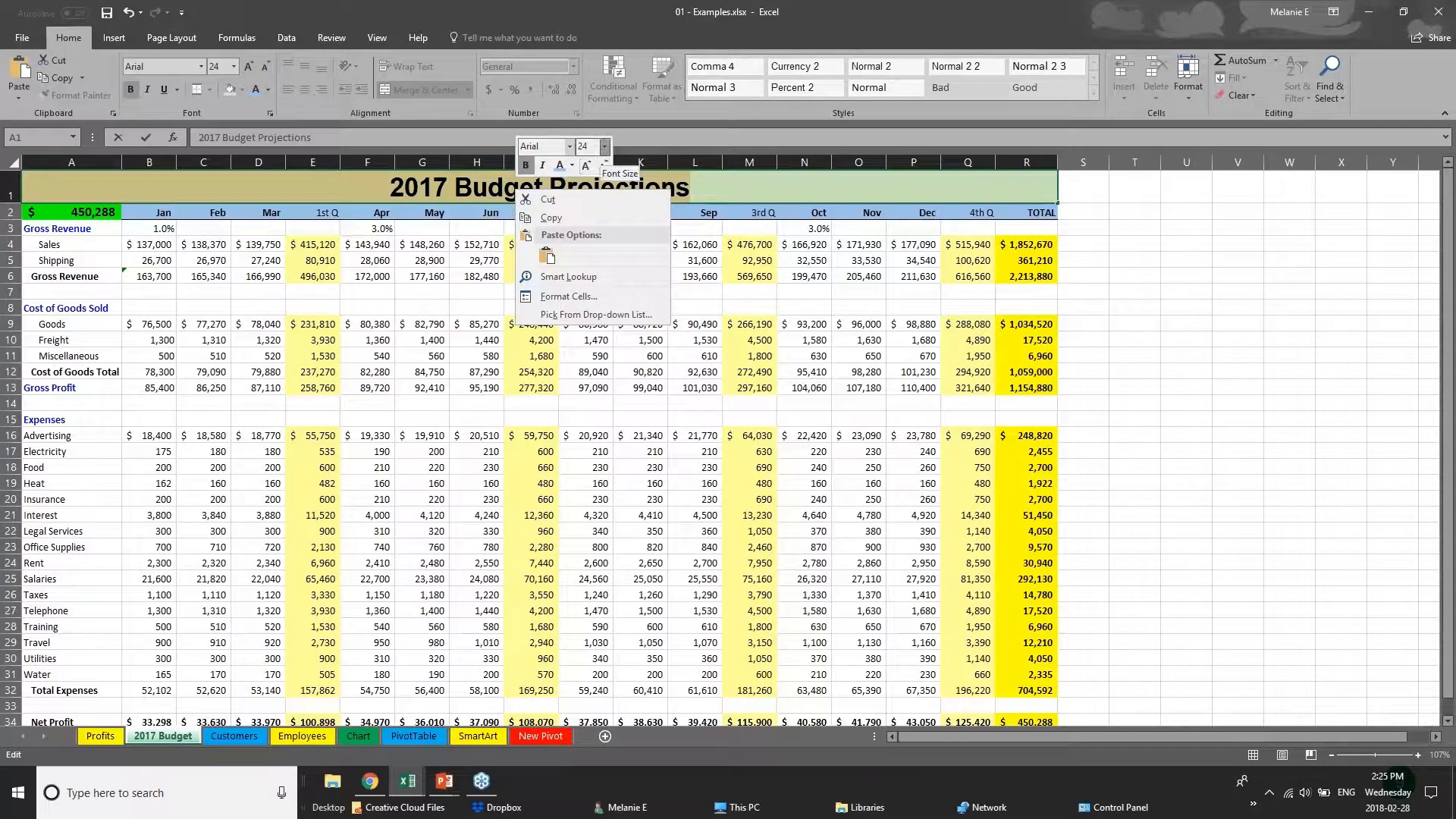
pyautogui.click(346, 190)
pyautogui.click(386, 623)
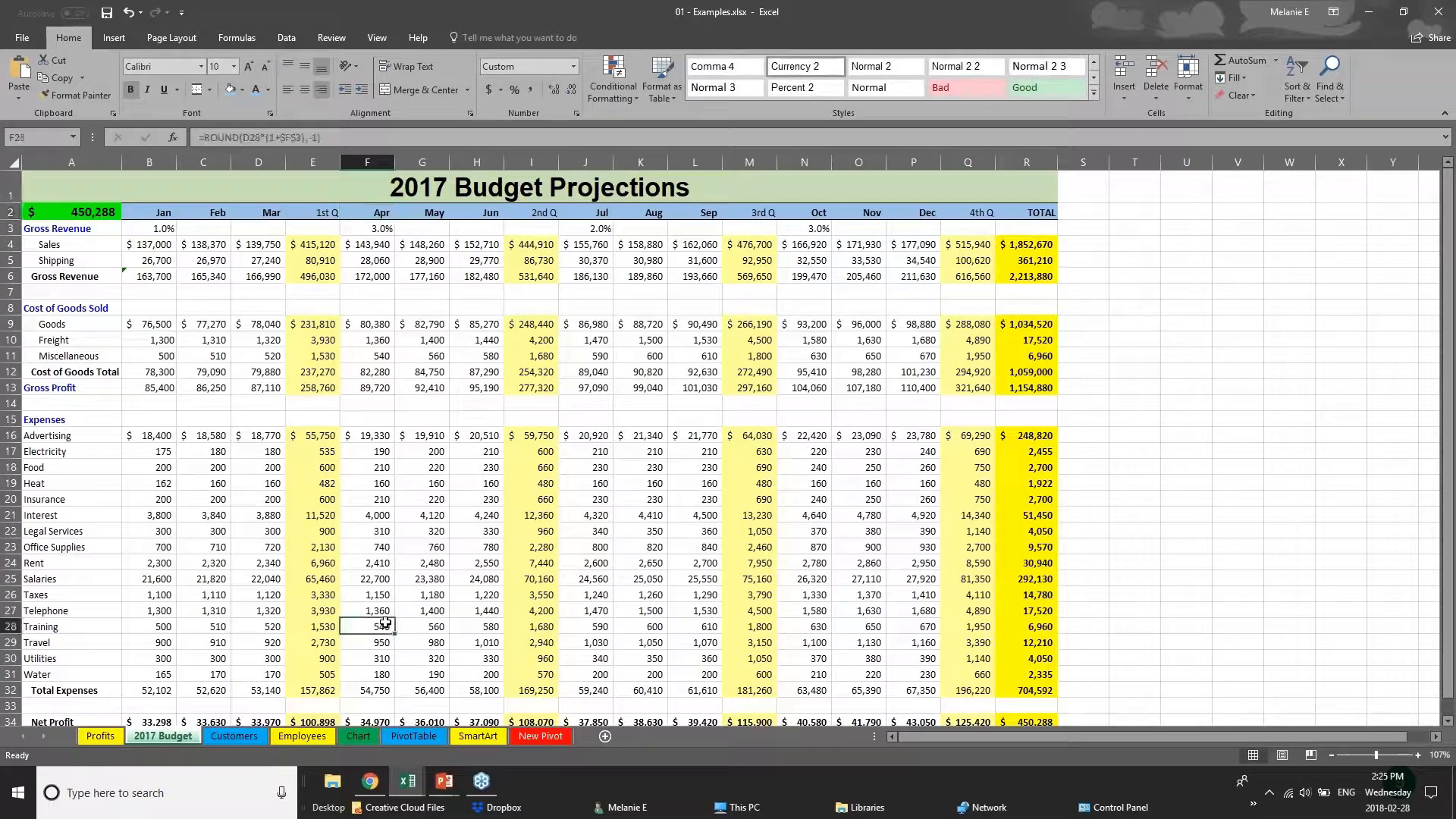
# Fill the Net Profit row A34:R34 with dark gray and set its text color to white.
pyautogui.scroll(-3, 385, 623)
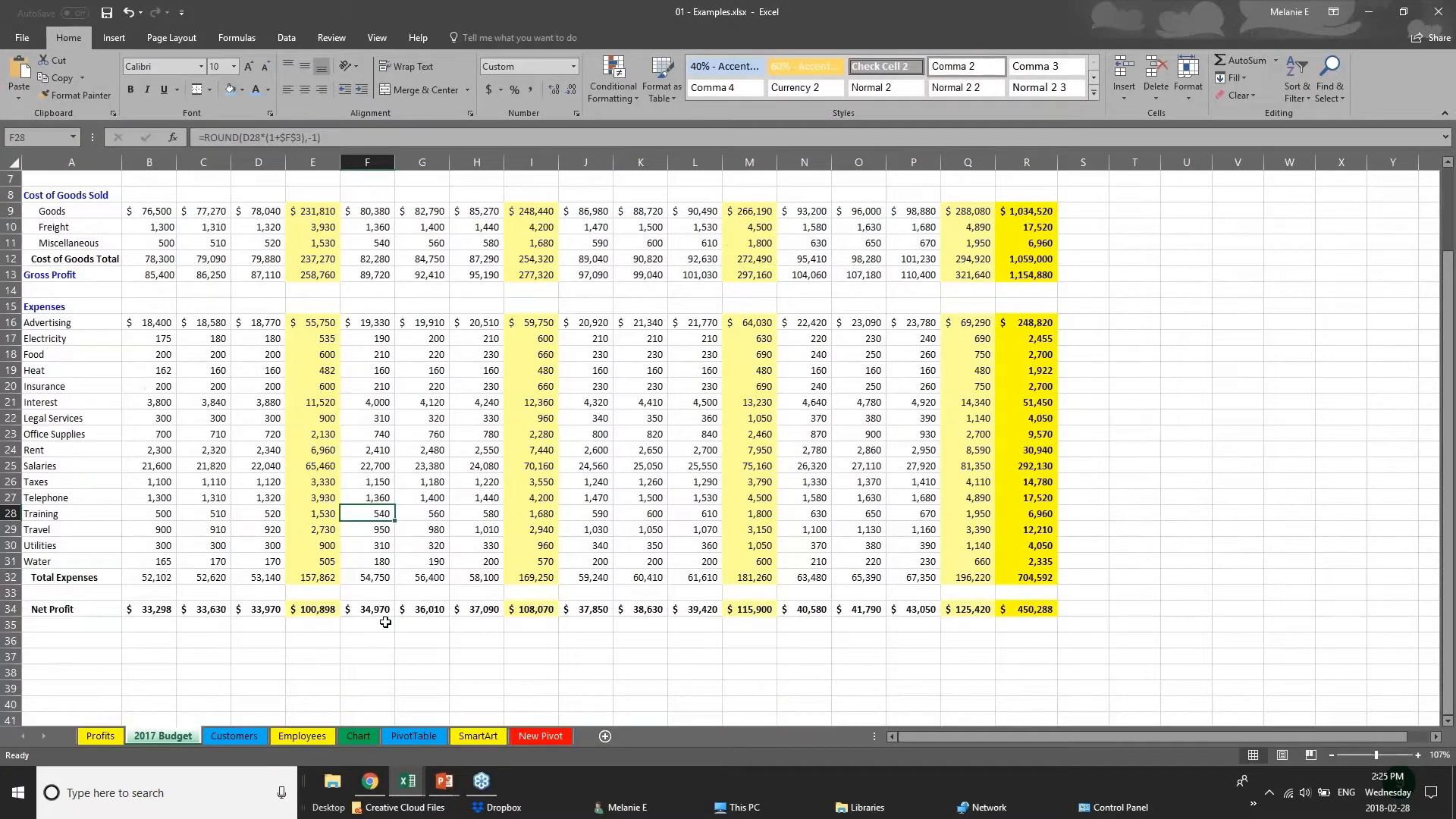
pyautogui.moveTo(1028, 561); pyautogui.dragTo(28, 559)
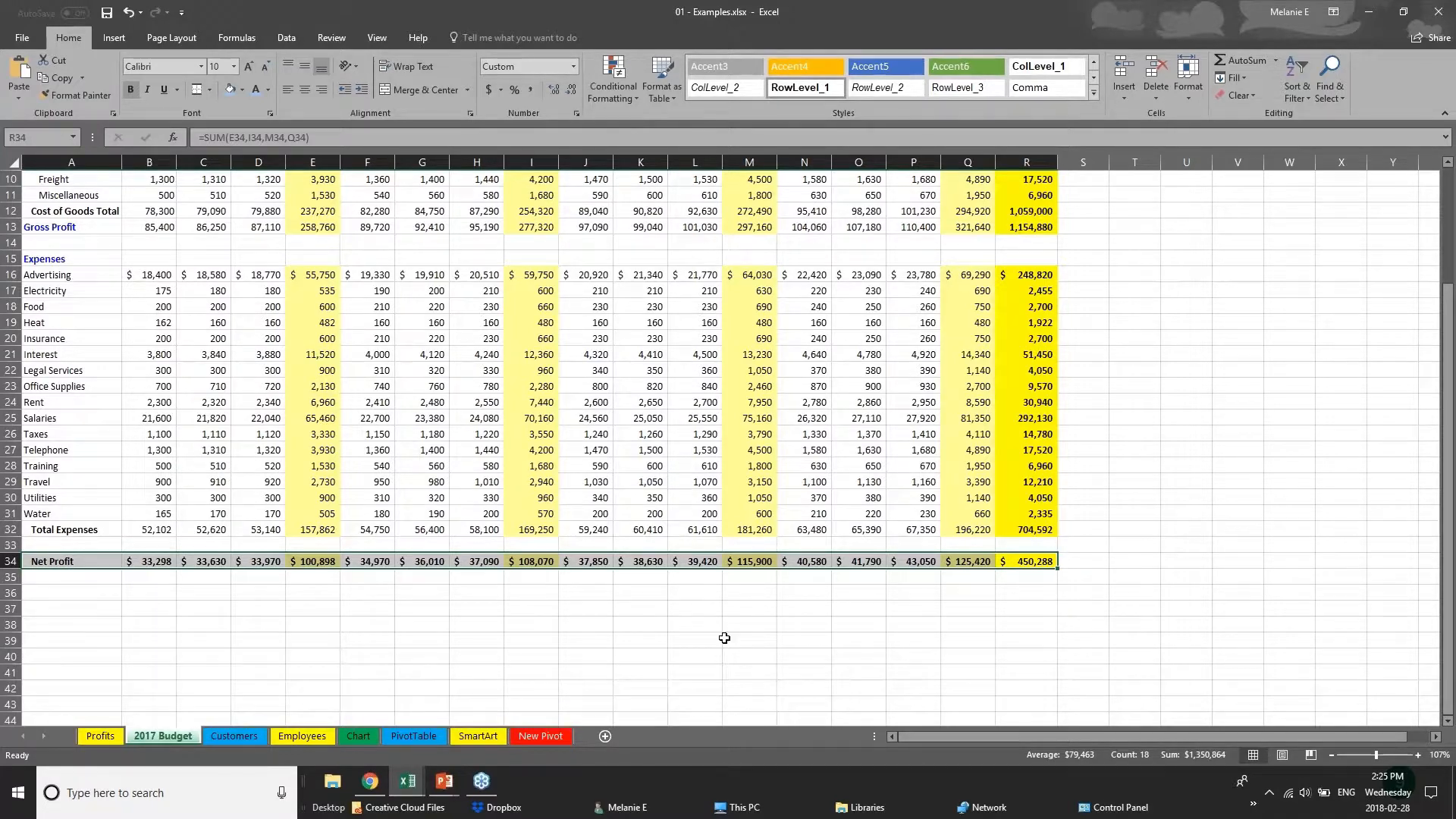
pyautogui.click(242, 89)
pyautogui.click(248, 162)
pyautogui.click(267, 90)
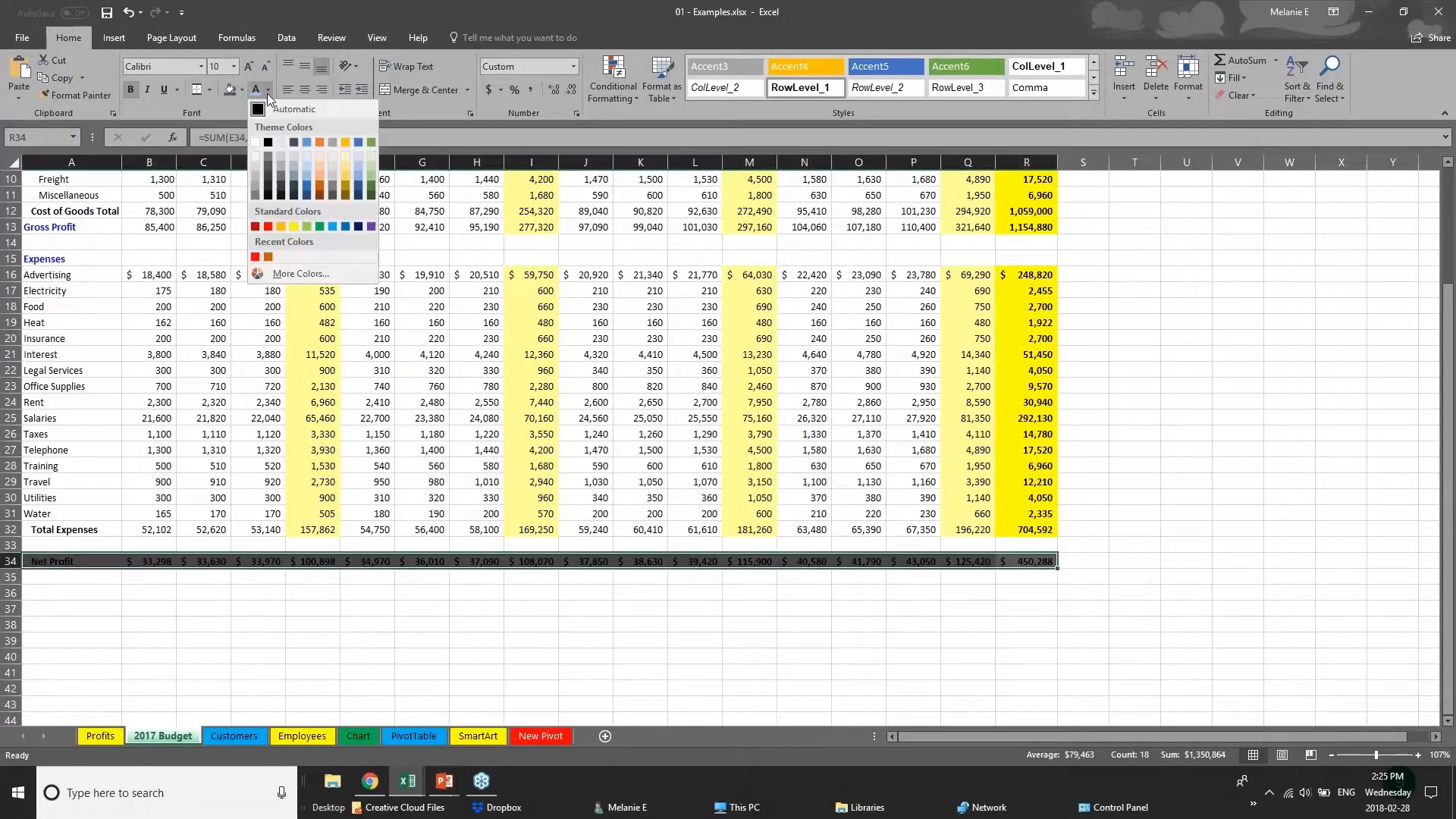
pyautogui.click(268, 157)
pyautogui.click(572, 596)
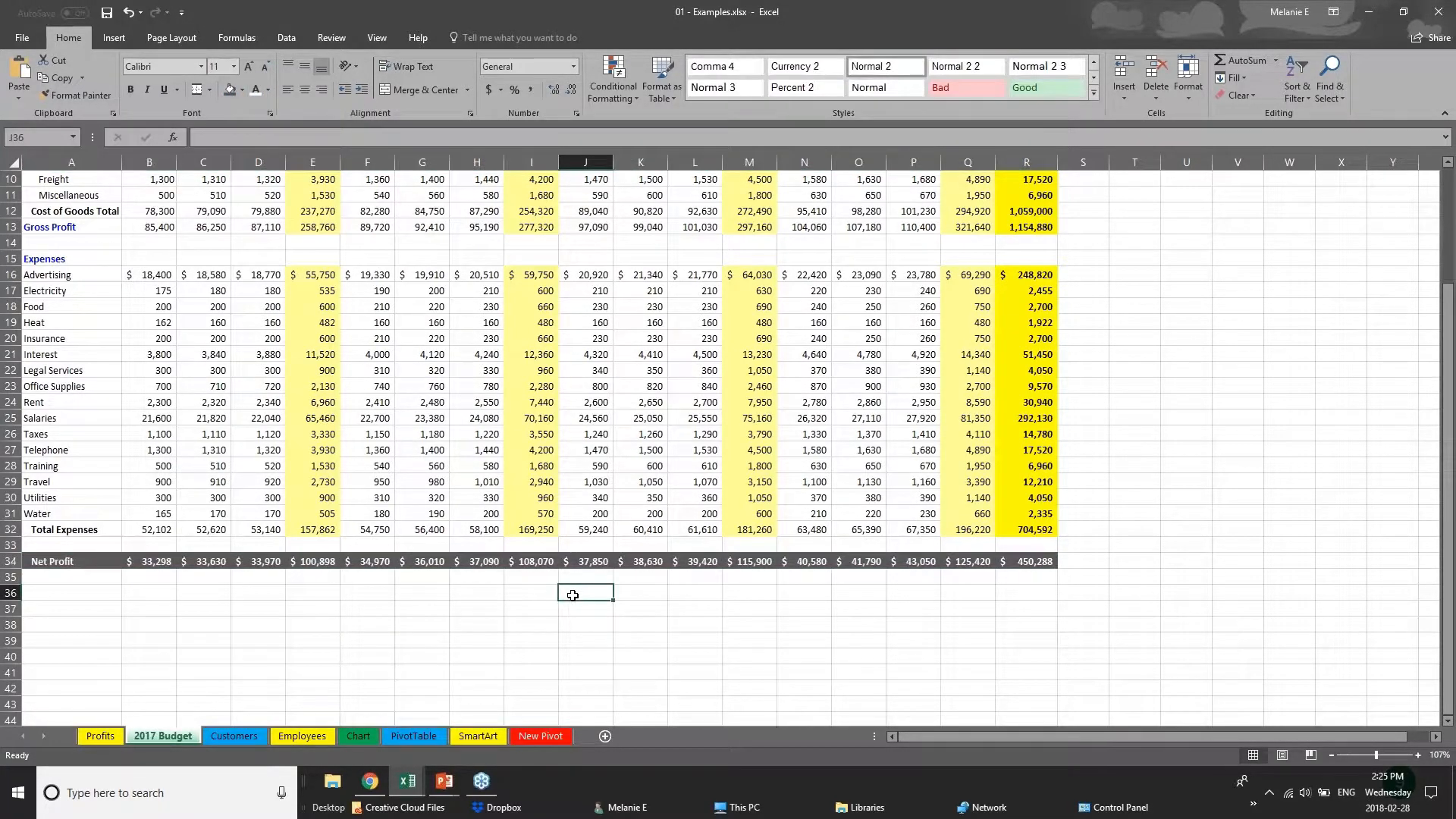
pyautogui.scroll(1, 573, 595)
pyautogui.scroll(2, 573, 596)
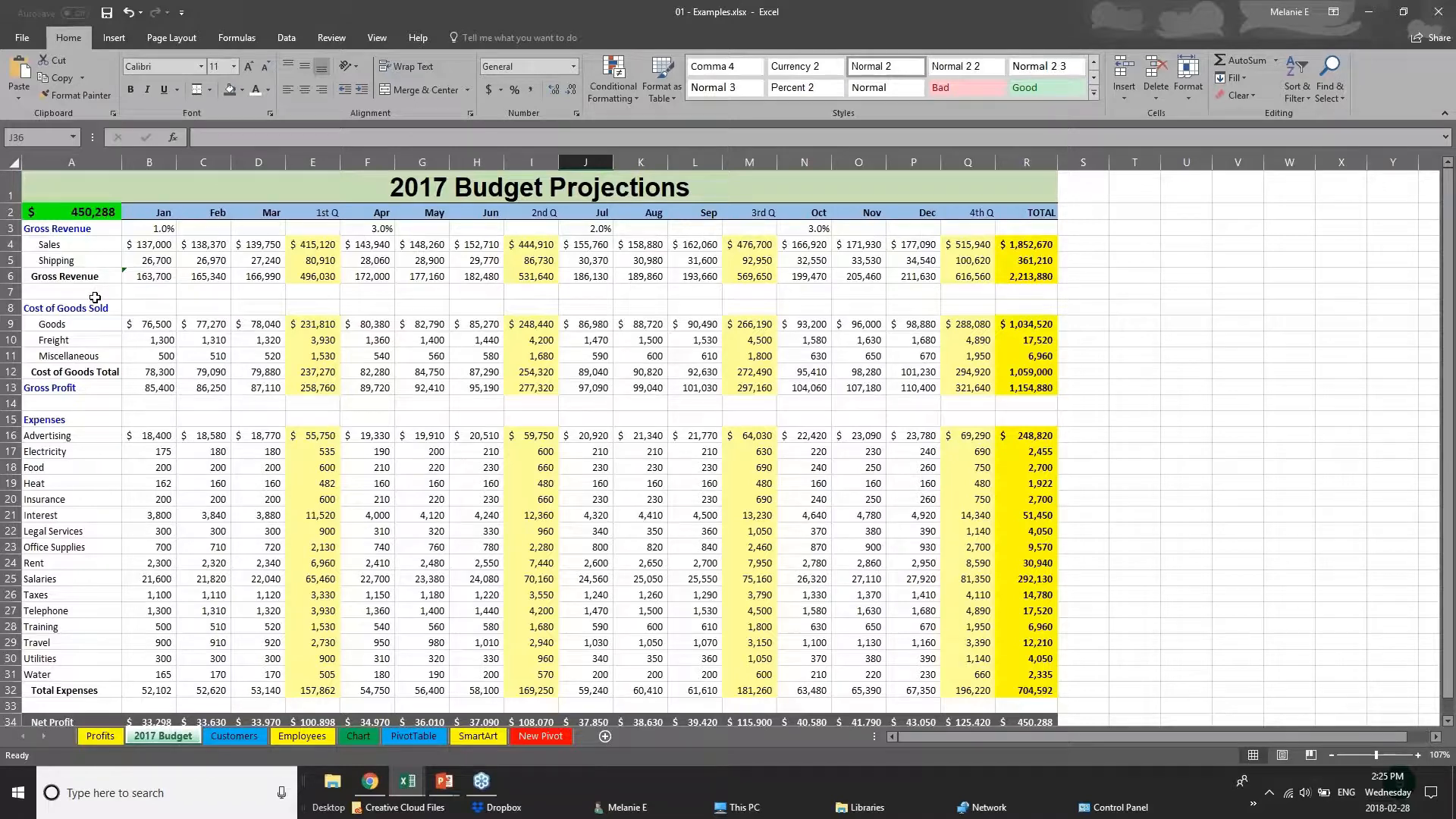
# Check the Creating Charts slide in PowerPoint, then examine the quarterly figures and TOTAL row of Webinar Sample Workbook v1.xlsx in Excel.
pyautogui.click(445, 782)
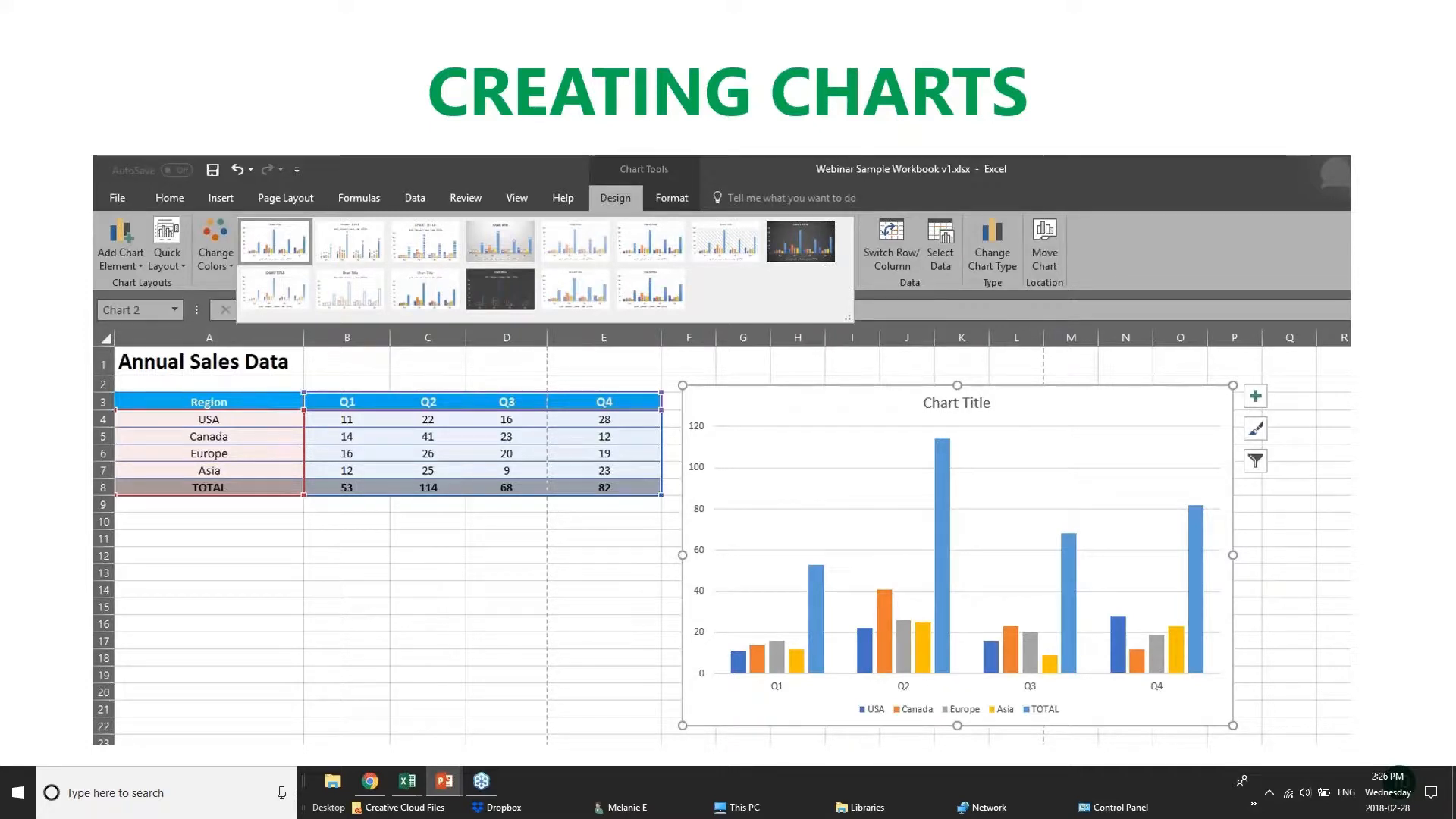
pyautogui.click(407, 782)
pyautogui.click(393, 248)
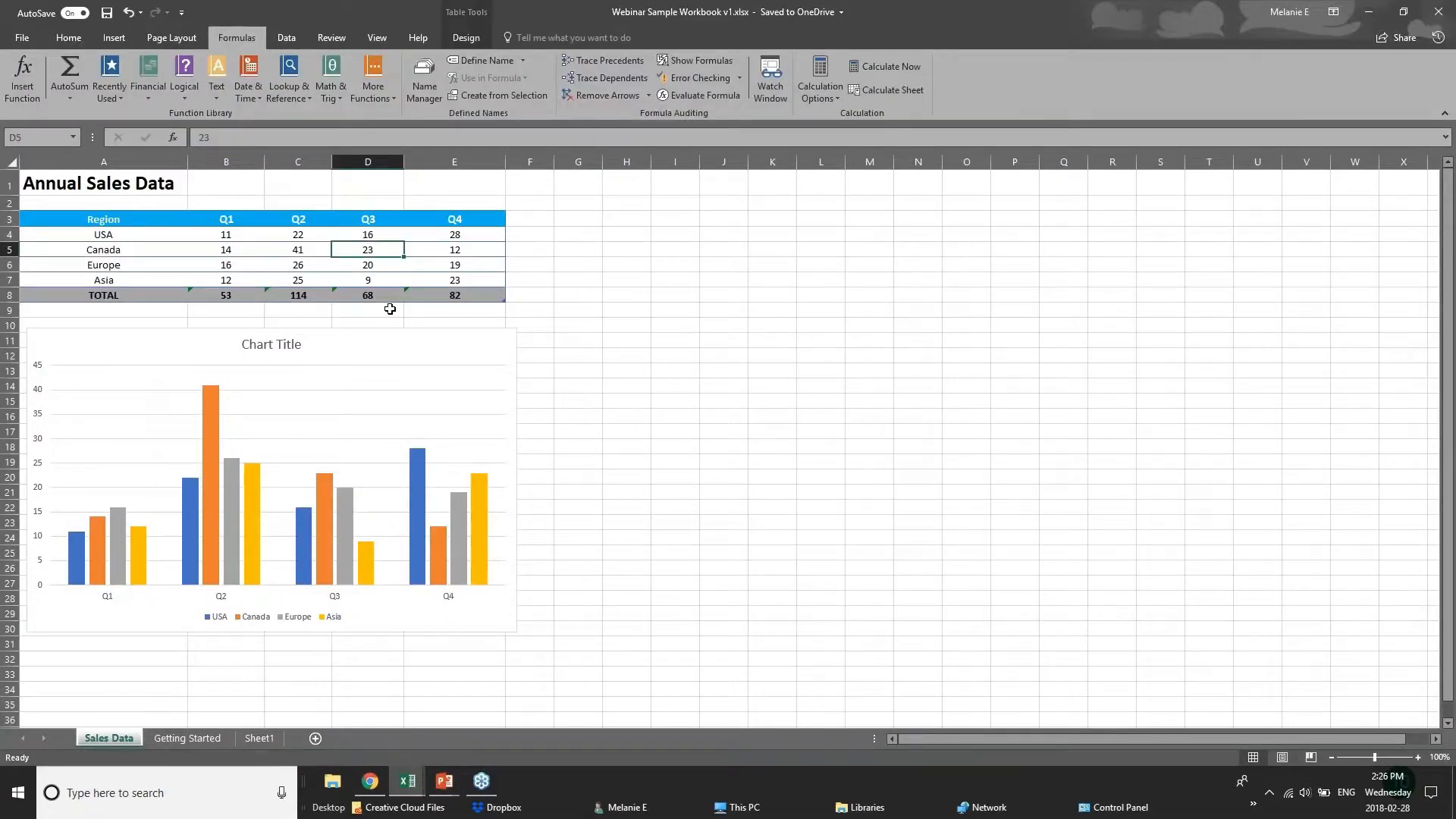
pyautogui.click(258, 239)
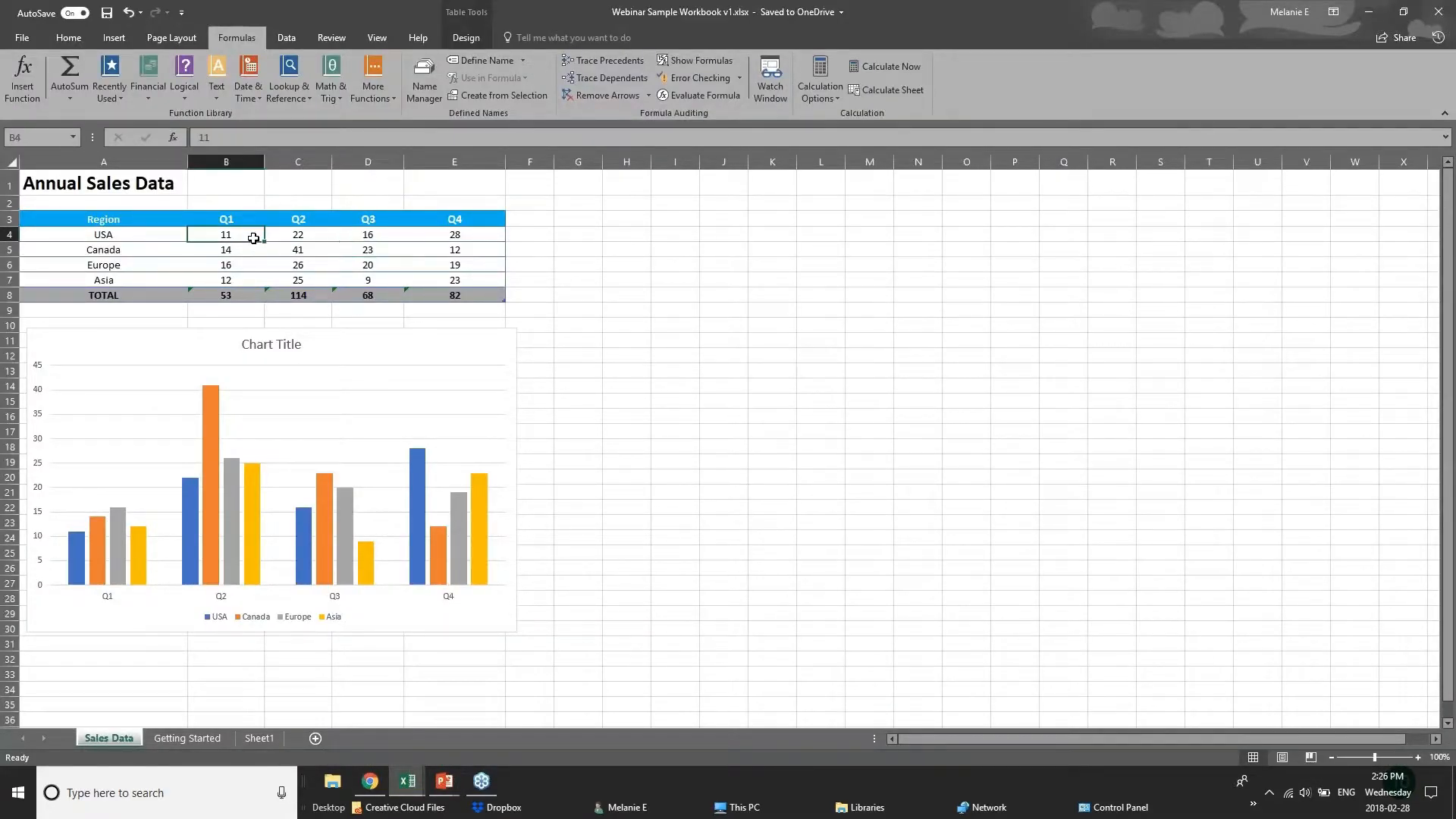
pyautogui.click(311, 239)
pyautogui.click(382, 237)
pyautogui.click(449, 232)
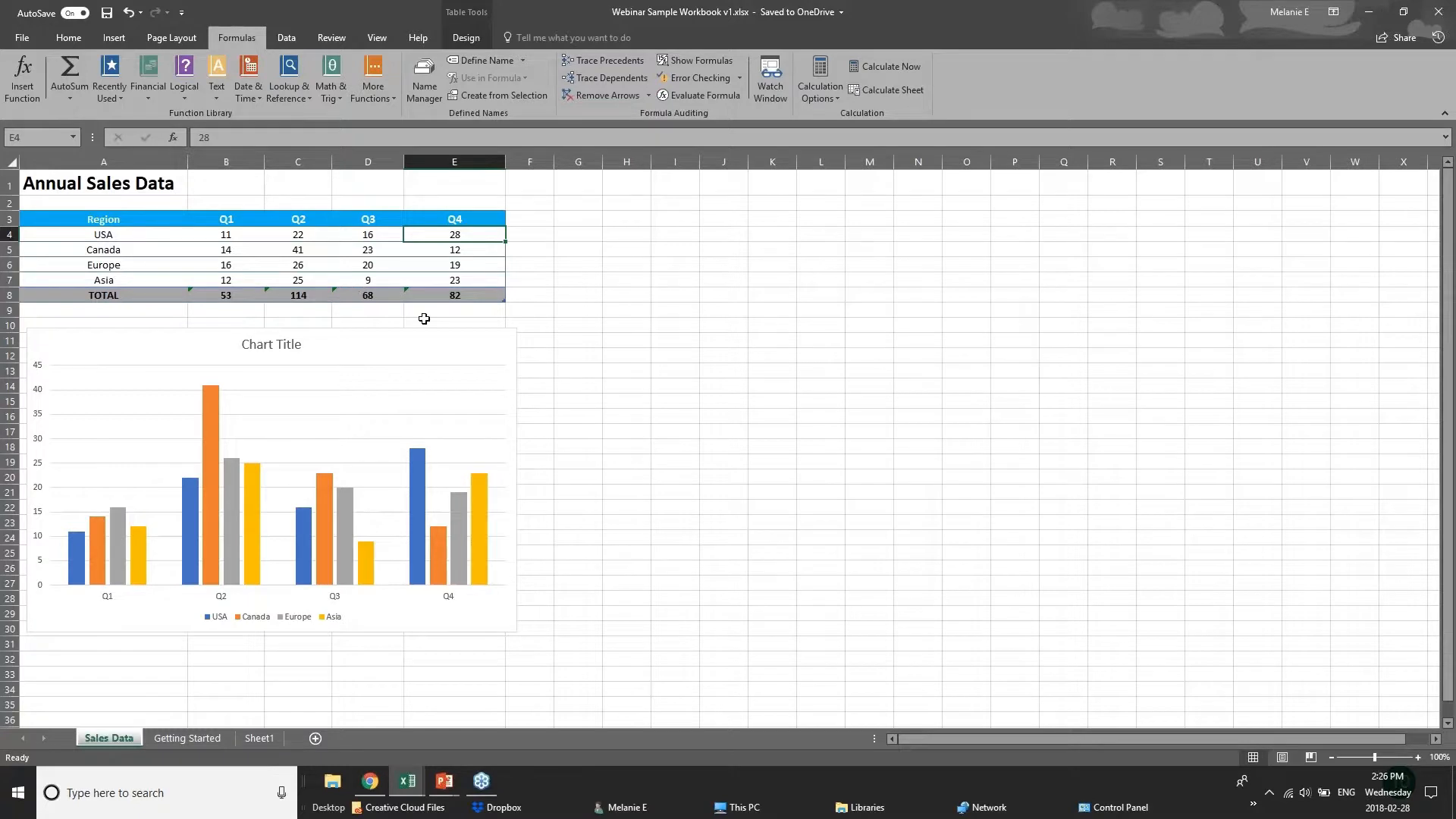
pyautogui.click(476, 295)
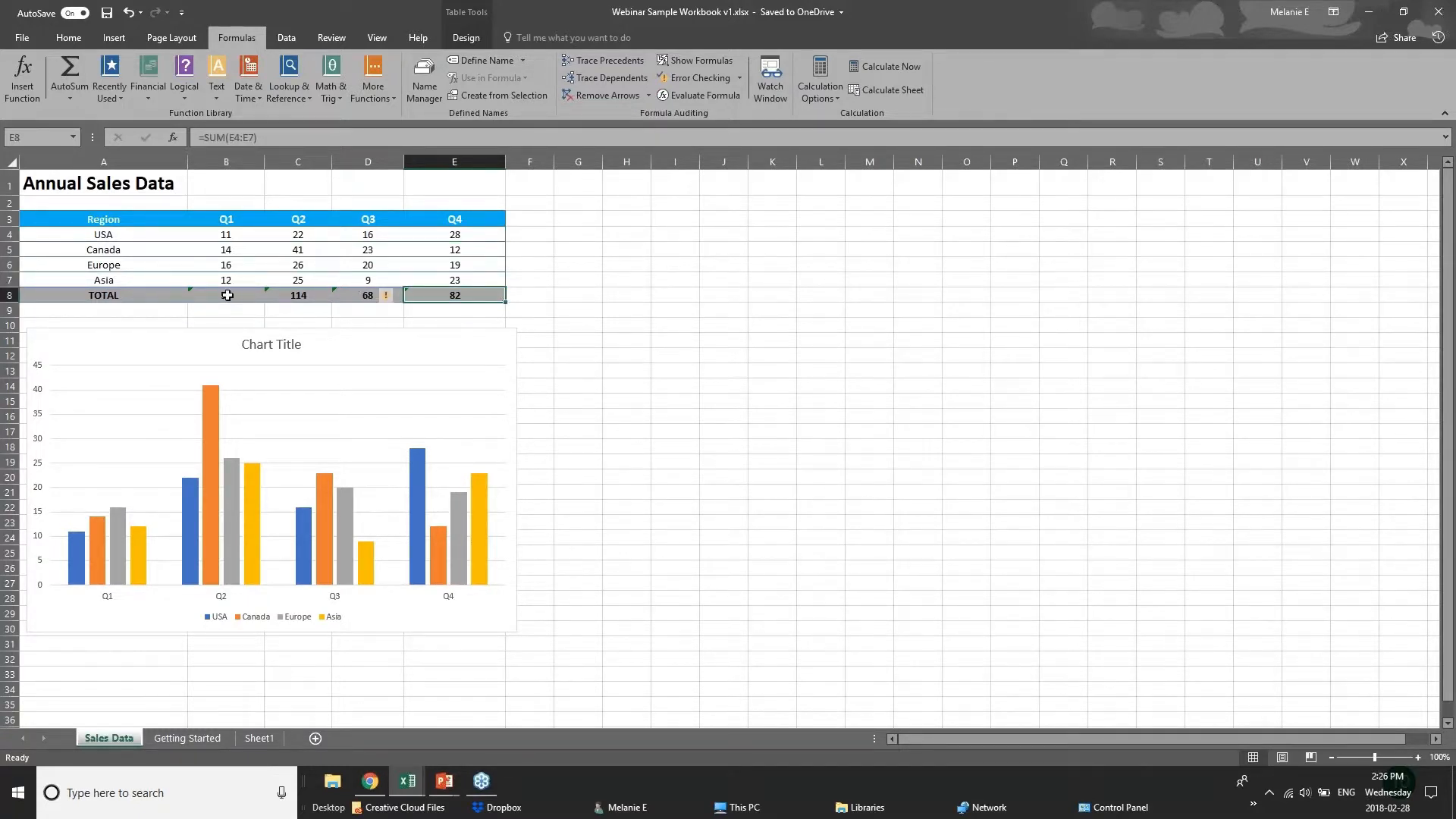
pyautogui.click(227, 295)
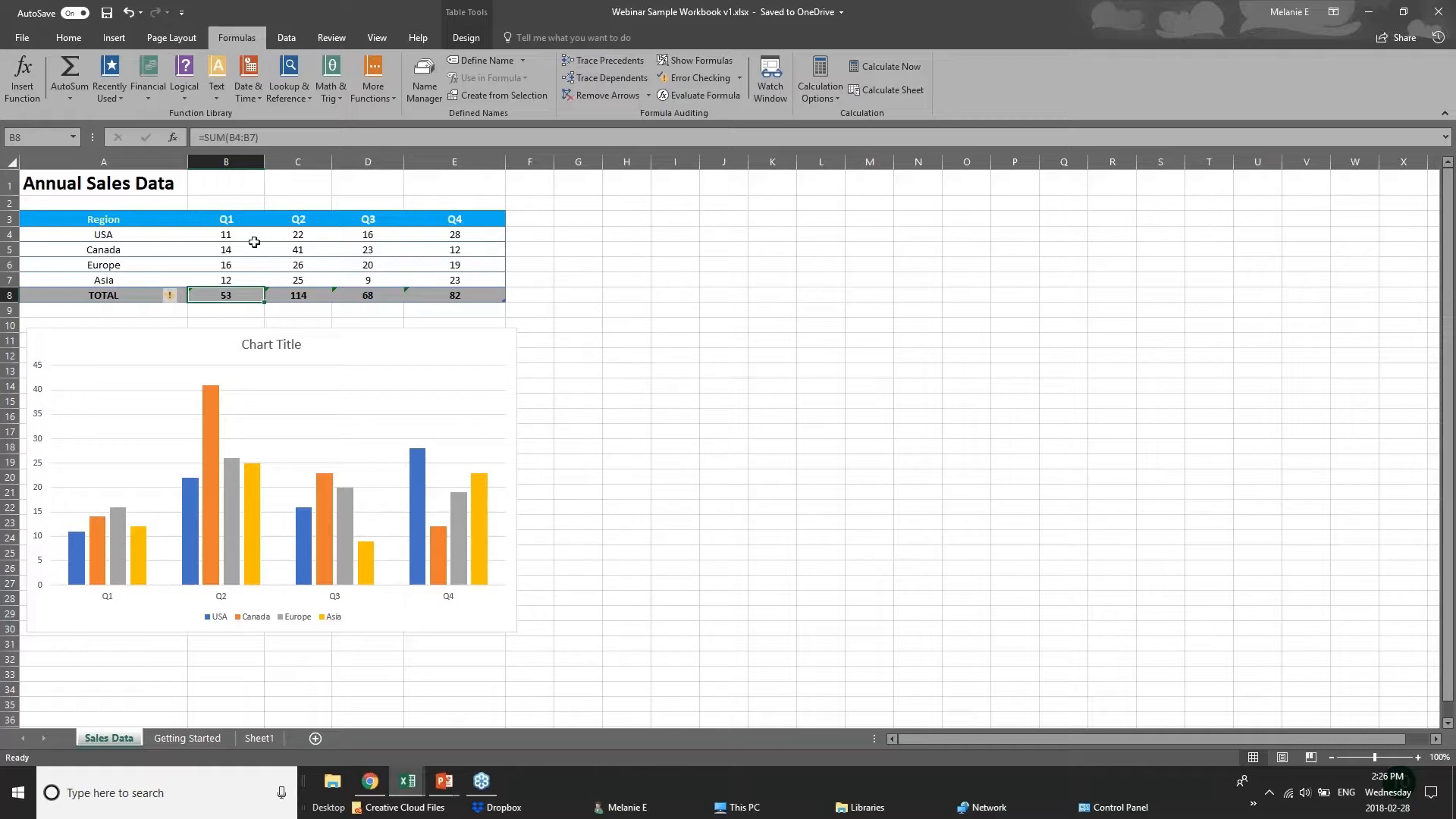
# Switch to the 01 - Examples.xlsx workbook and open its Chart sheet.
pyautogui.click(402, 786)
pyautogui.click(394, 731)
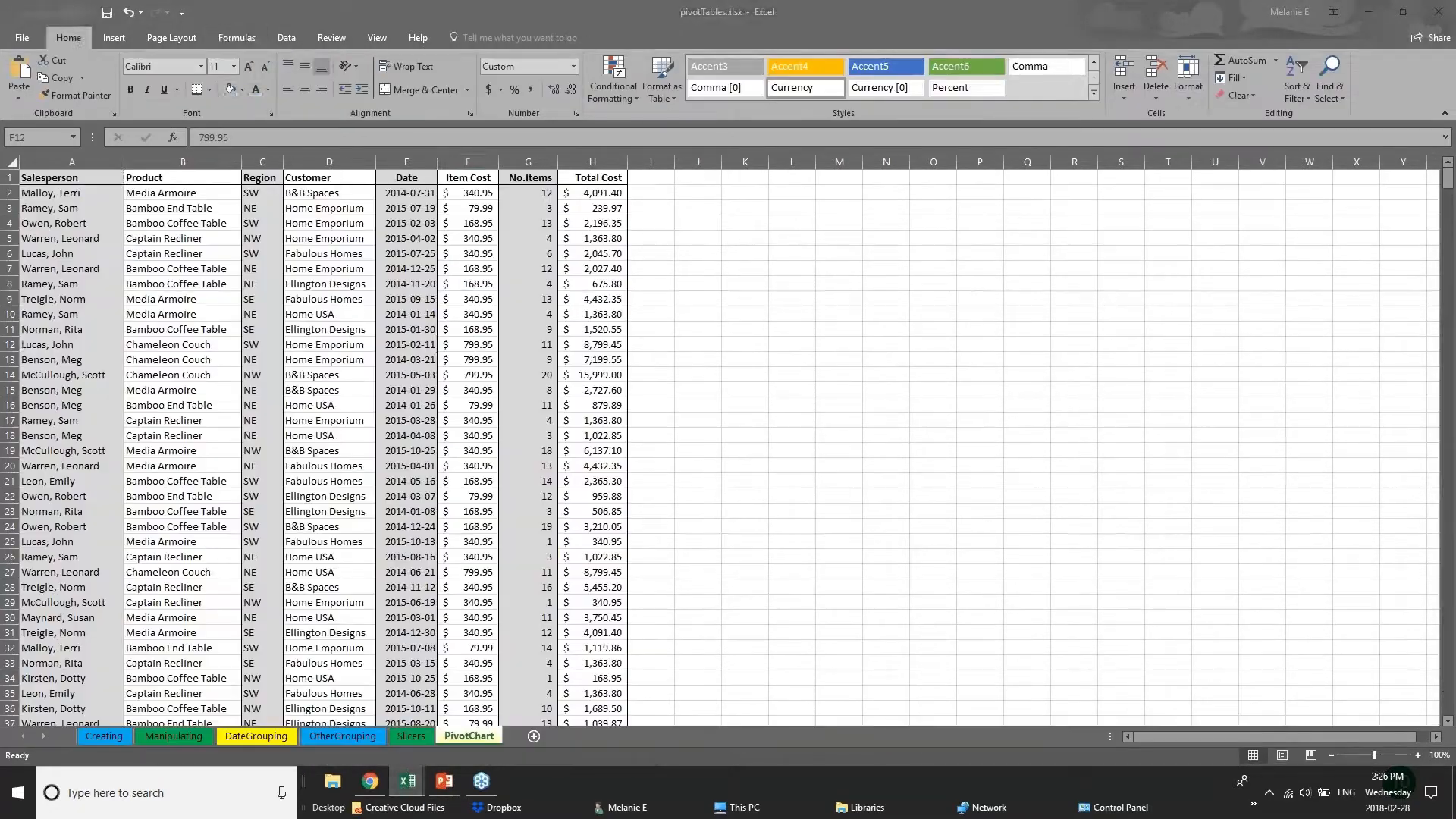
pyautogui.click(407, 781)
pyautogui.click(299, 739)
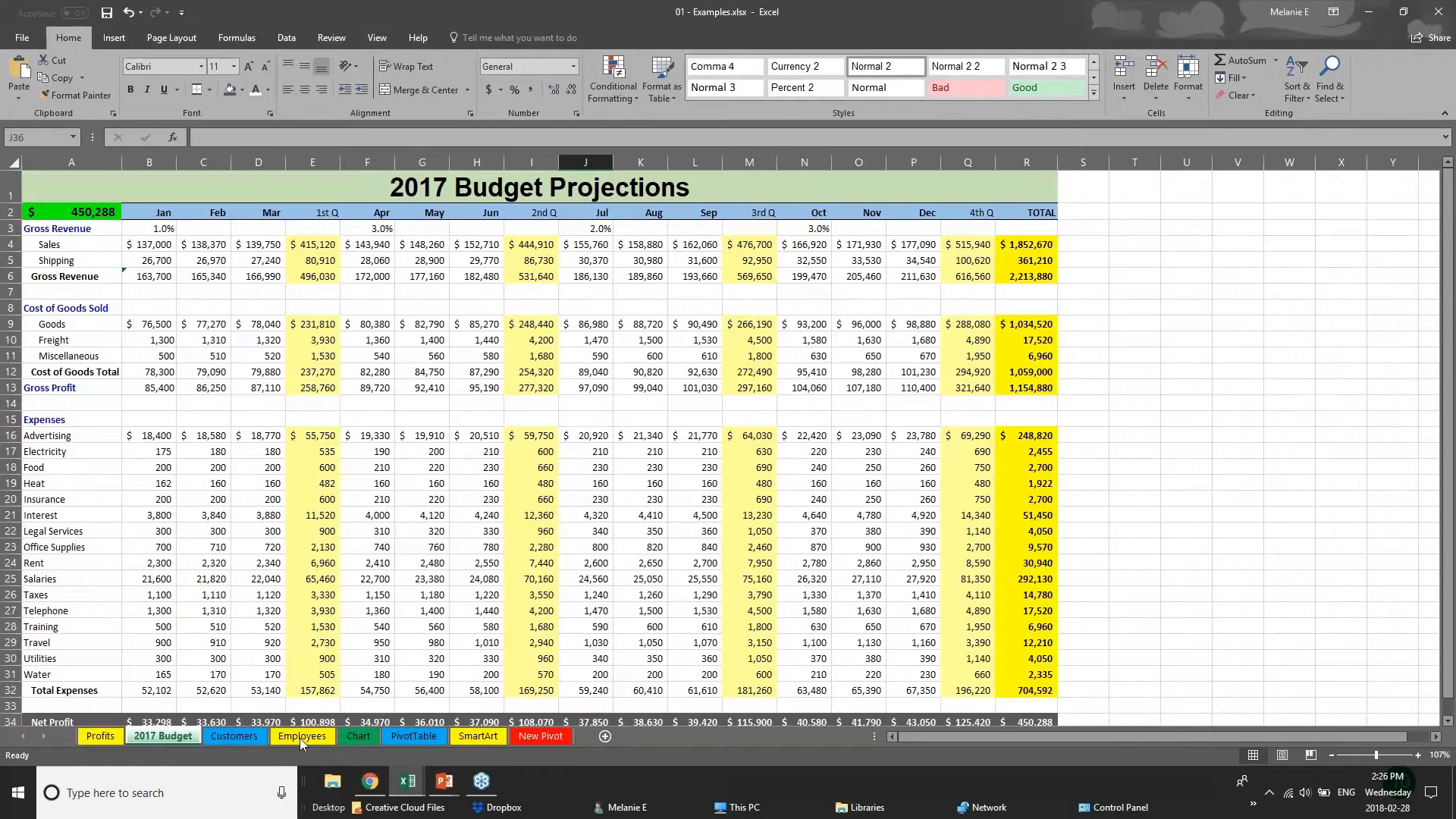
pyautogui.click(357, 735)
# Delete the existing Furniture Sales by Region chart from the Chart sheet.
pyautogui.moveTo(894, 445); pyautogui.dragTo(1176, 519)
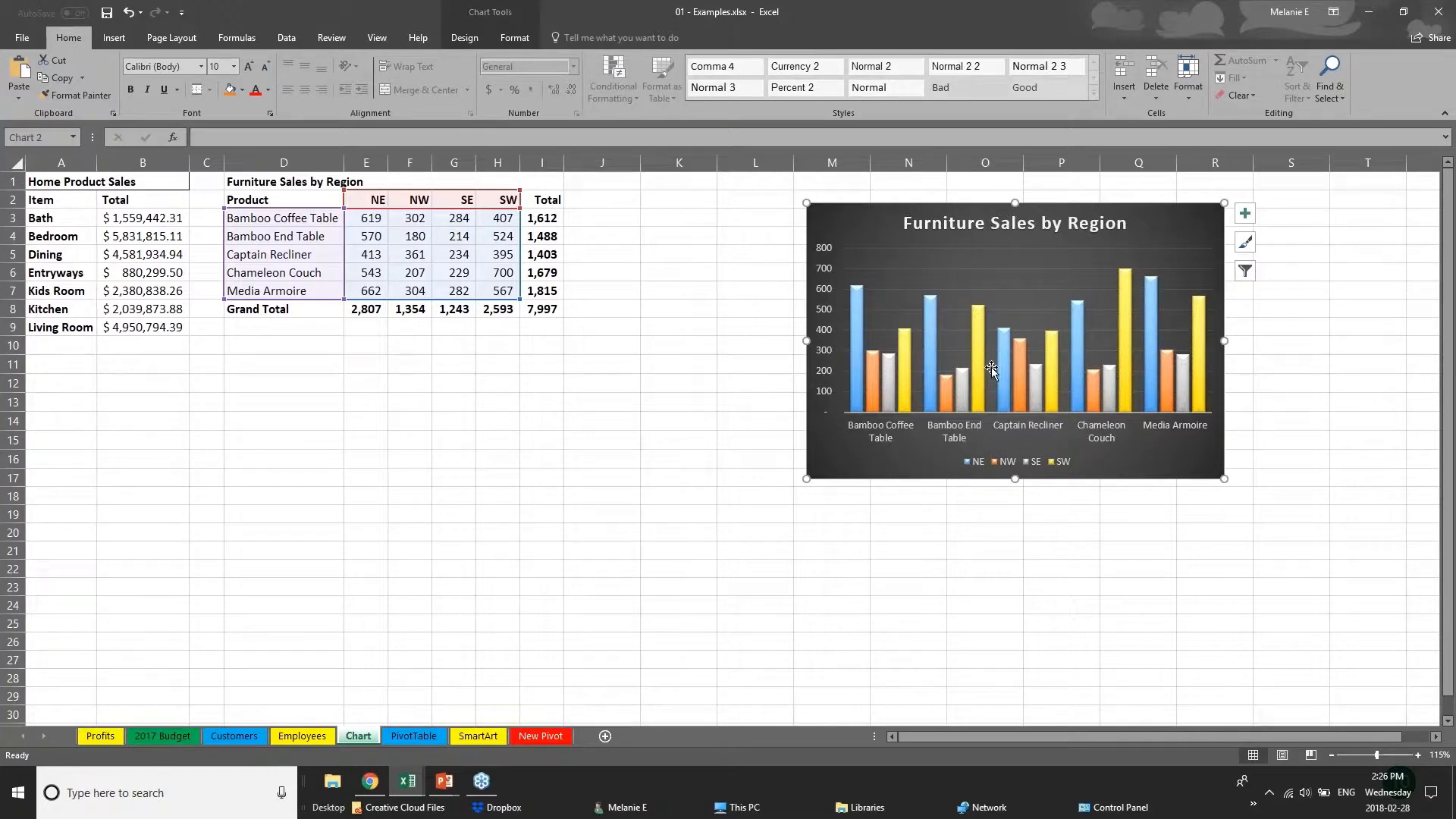
pyautogui.moveTo(940, 480); pyautogui.dragTo(1091, 468)
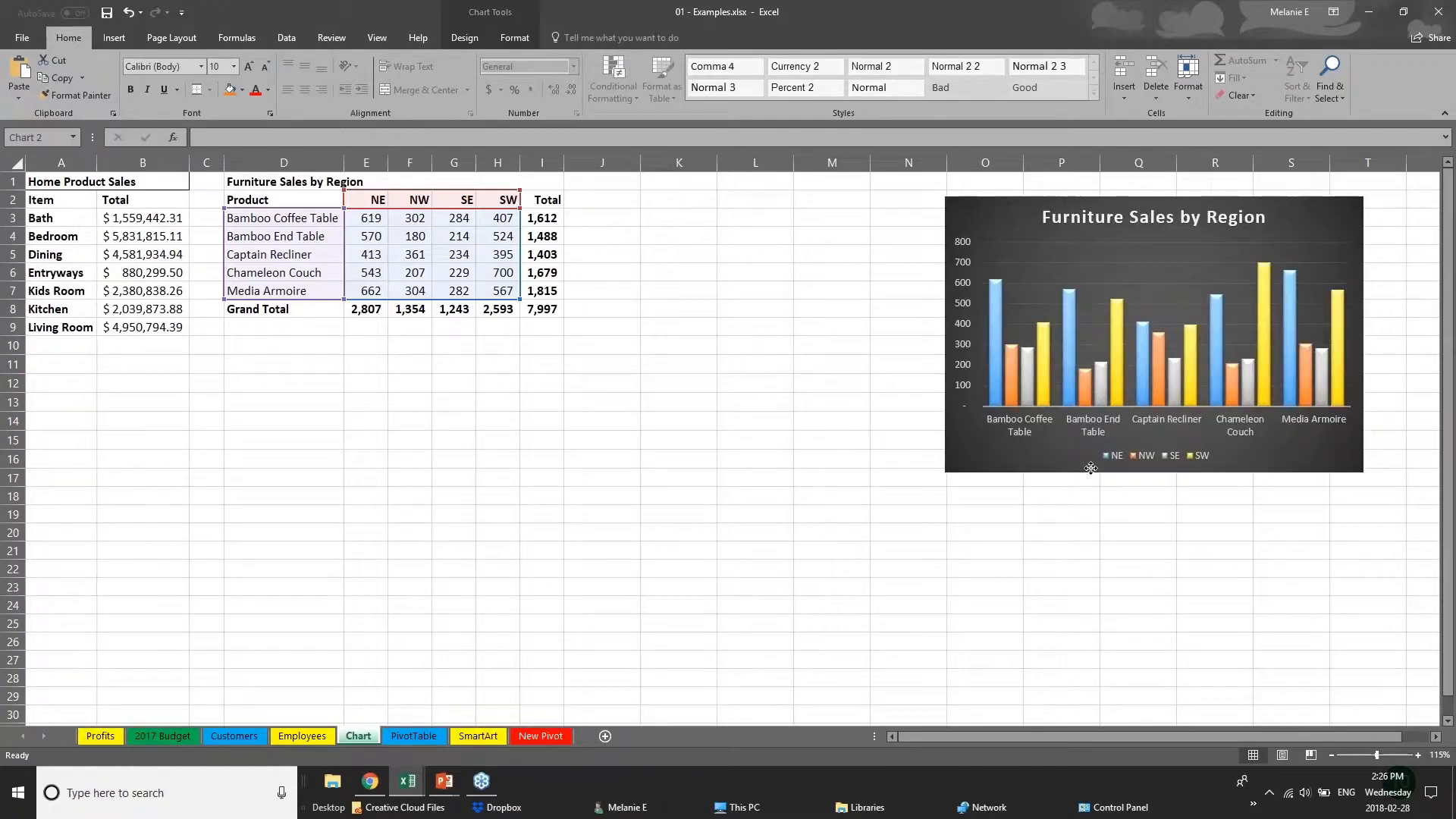
pyautogui.press('Delete')
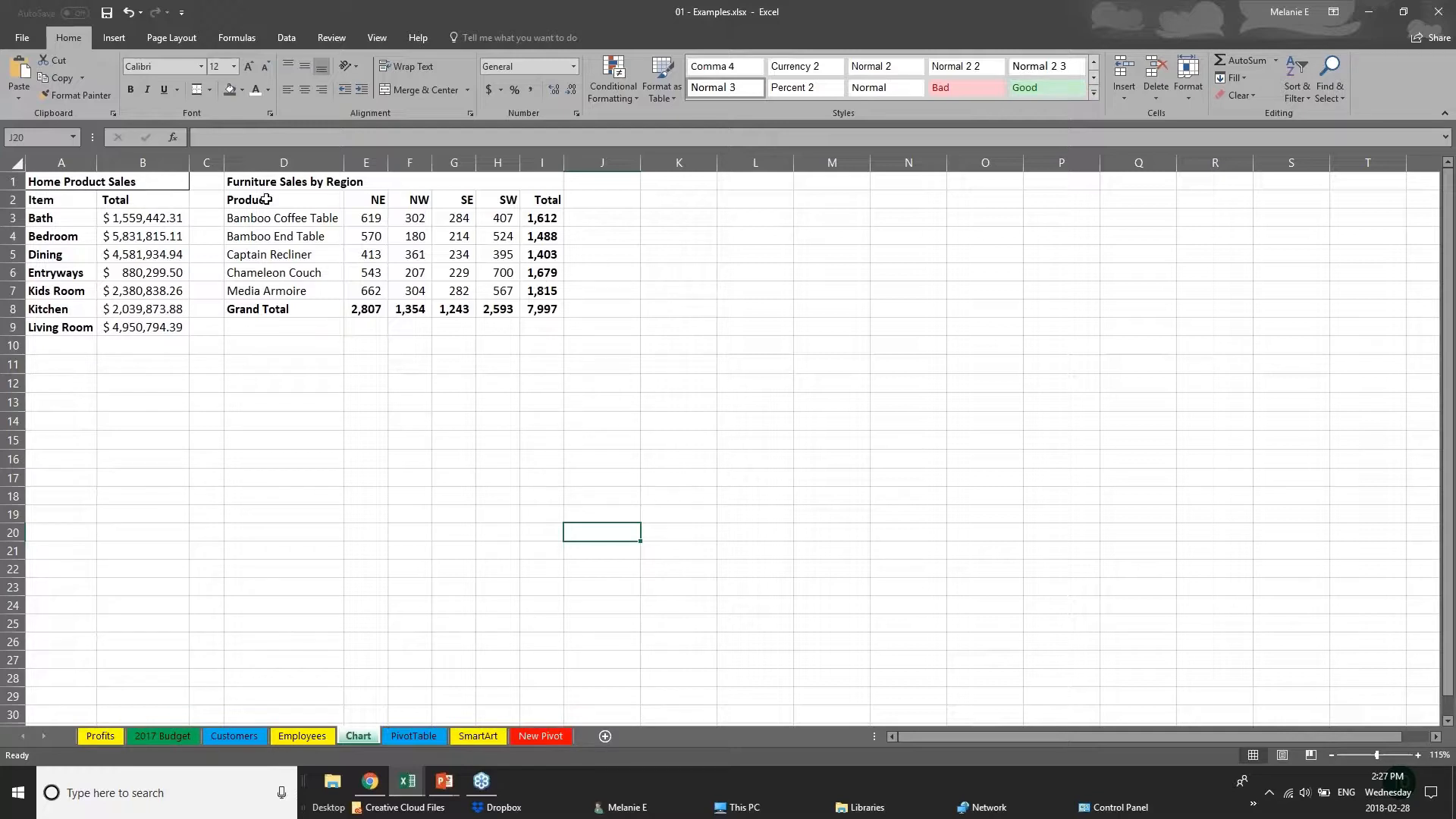
# Examine the Total column I3:I8 and the Grand Total row D8:I8 of the Furniture Sales by Region table.
pyautogui.click(394, 403)
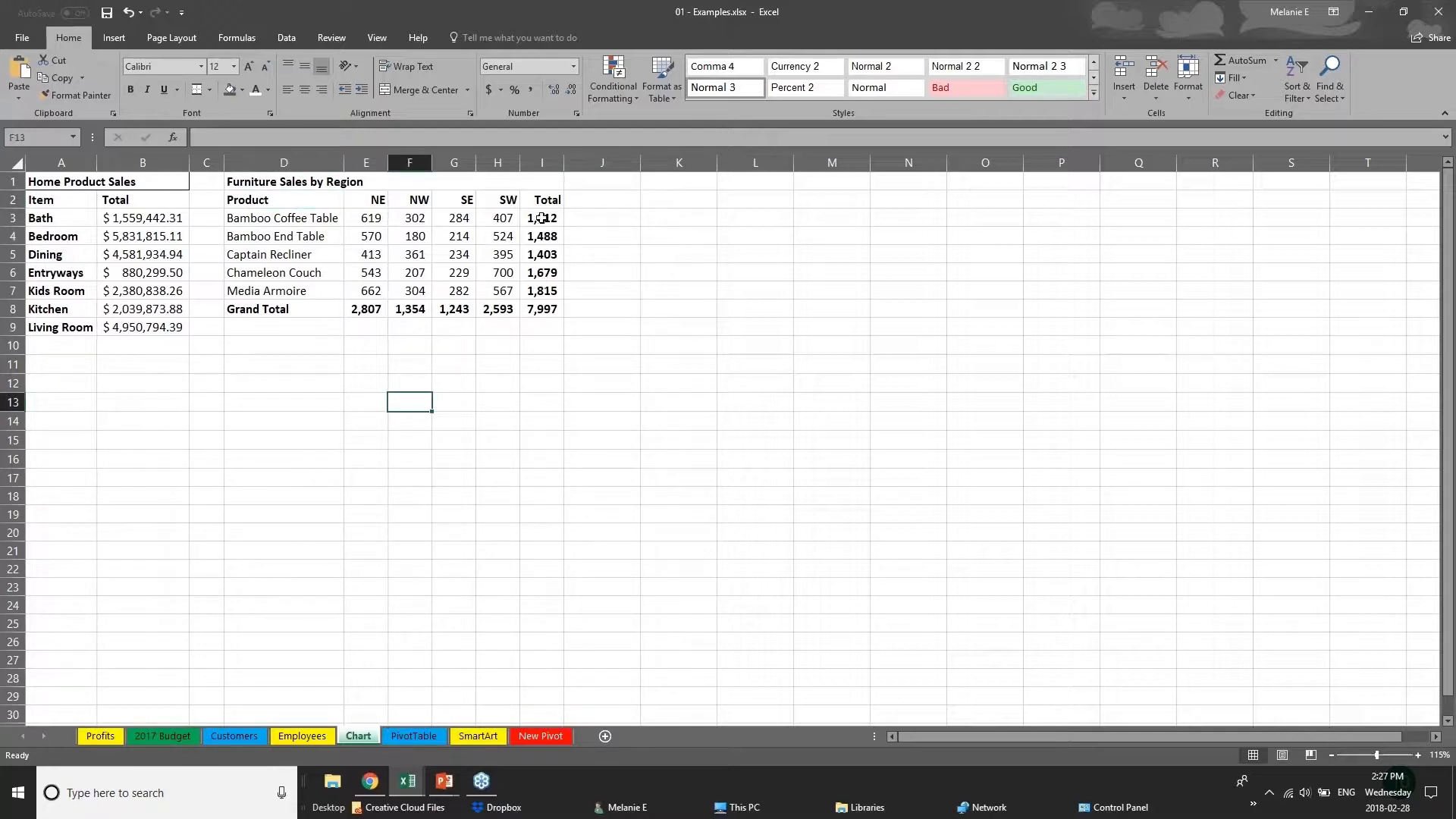
pyautogui.moveTo(542, 220); pyautogui.dragTo(553, 302)
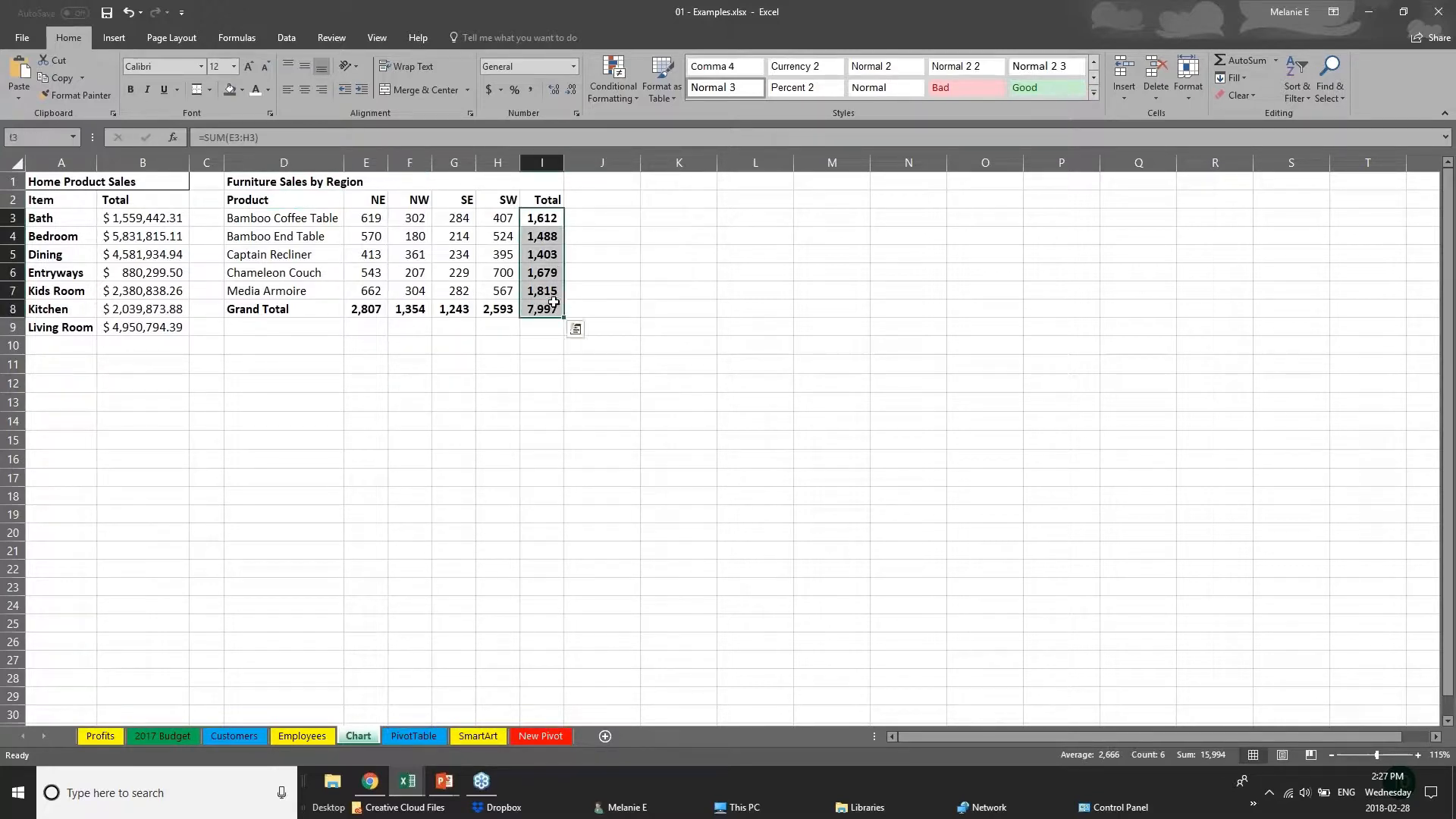
pyautogui.moveTo(296, 309); pyautogui.dragTo(547, 309)
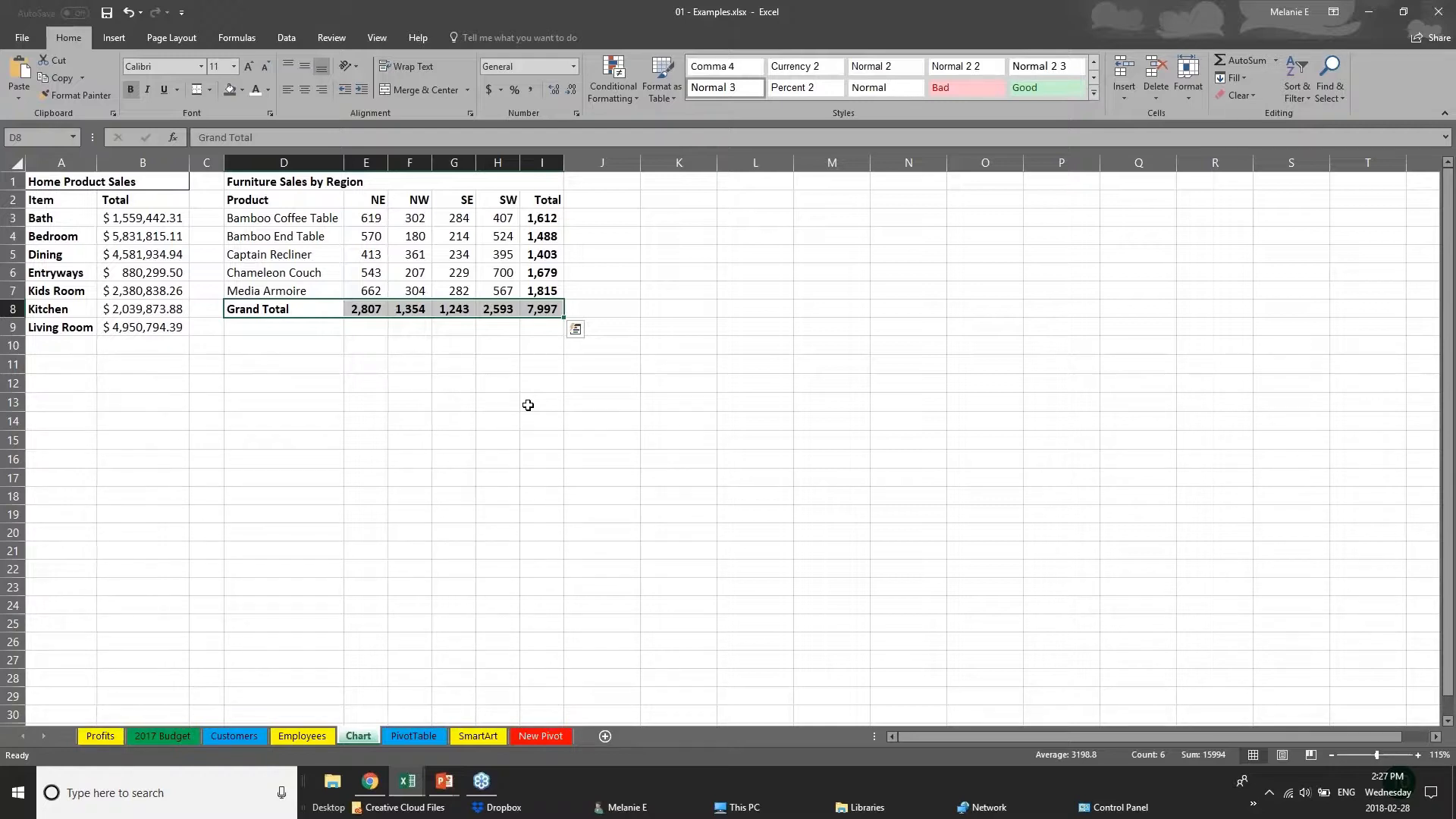
pyautogui.click(377, 385)
# Select the product and region data in D2:H7, without the totals, and open the recommended charts for it.
pyautogui.click(258, 202)
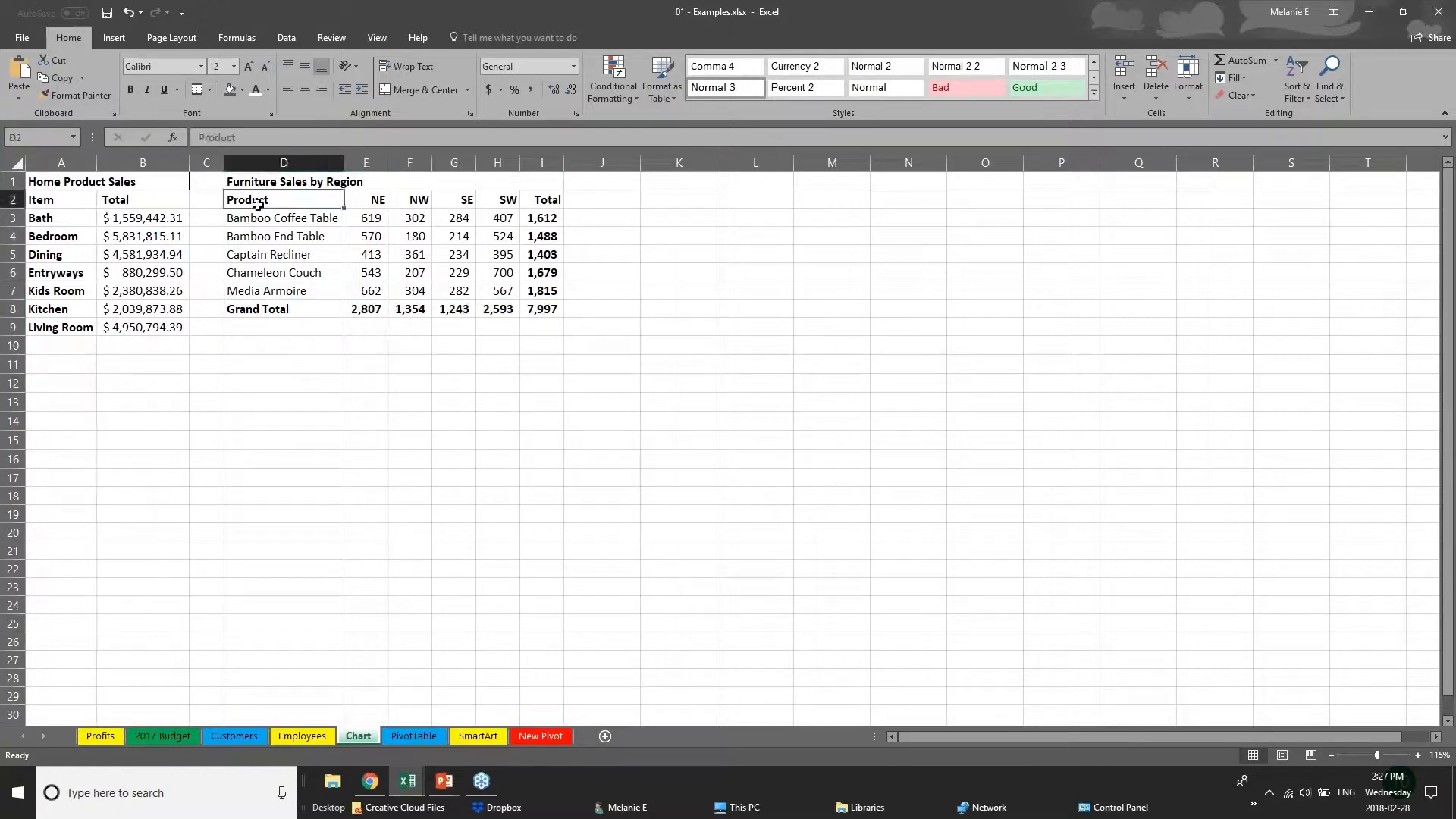
pyautogui.moveTo(257, 202); pyautogui.dragTo(515, 291)
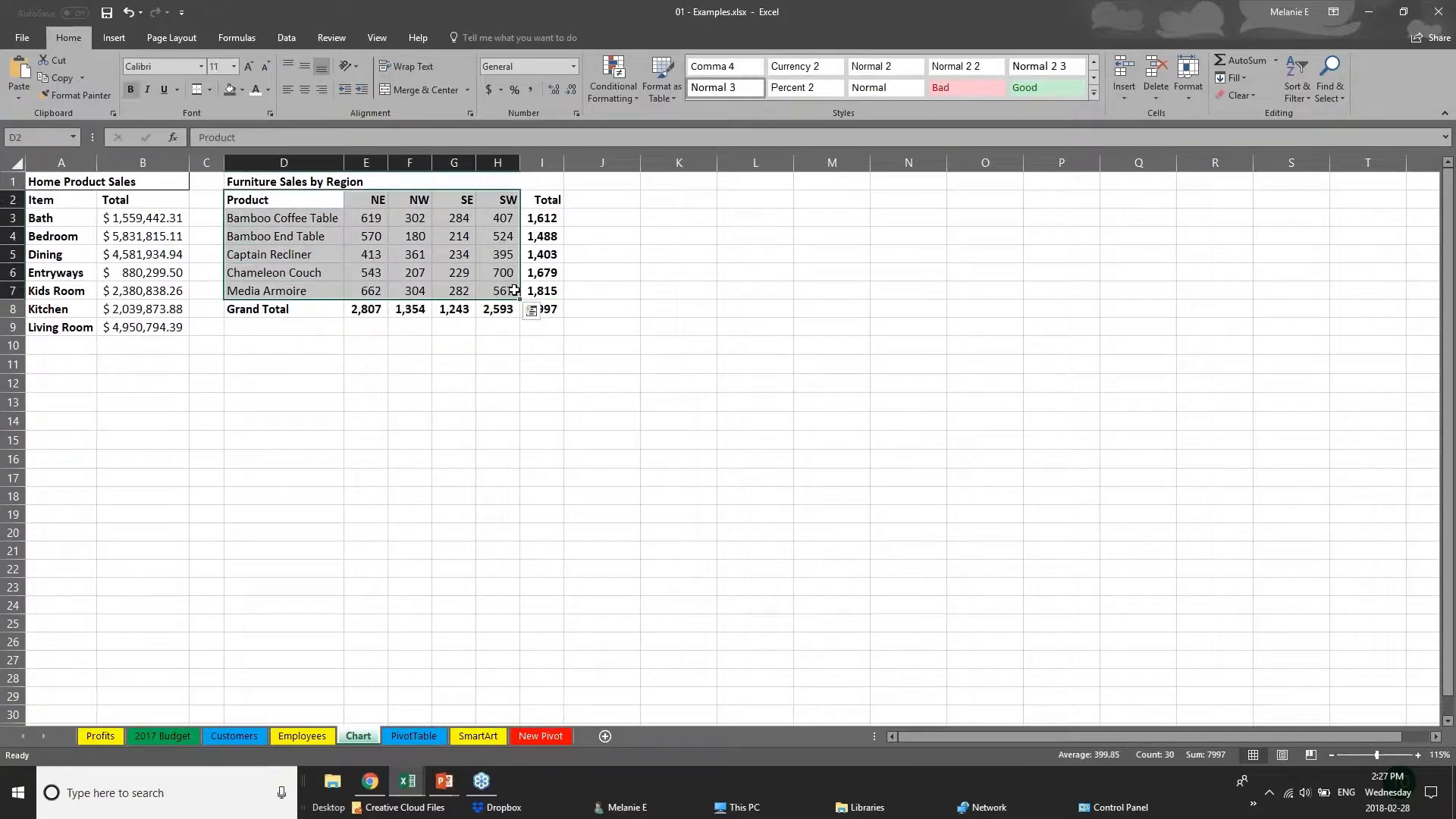
pyautogui.click(114, 38)
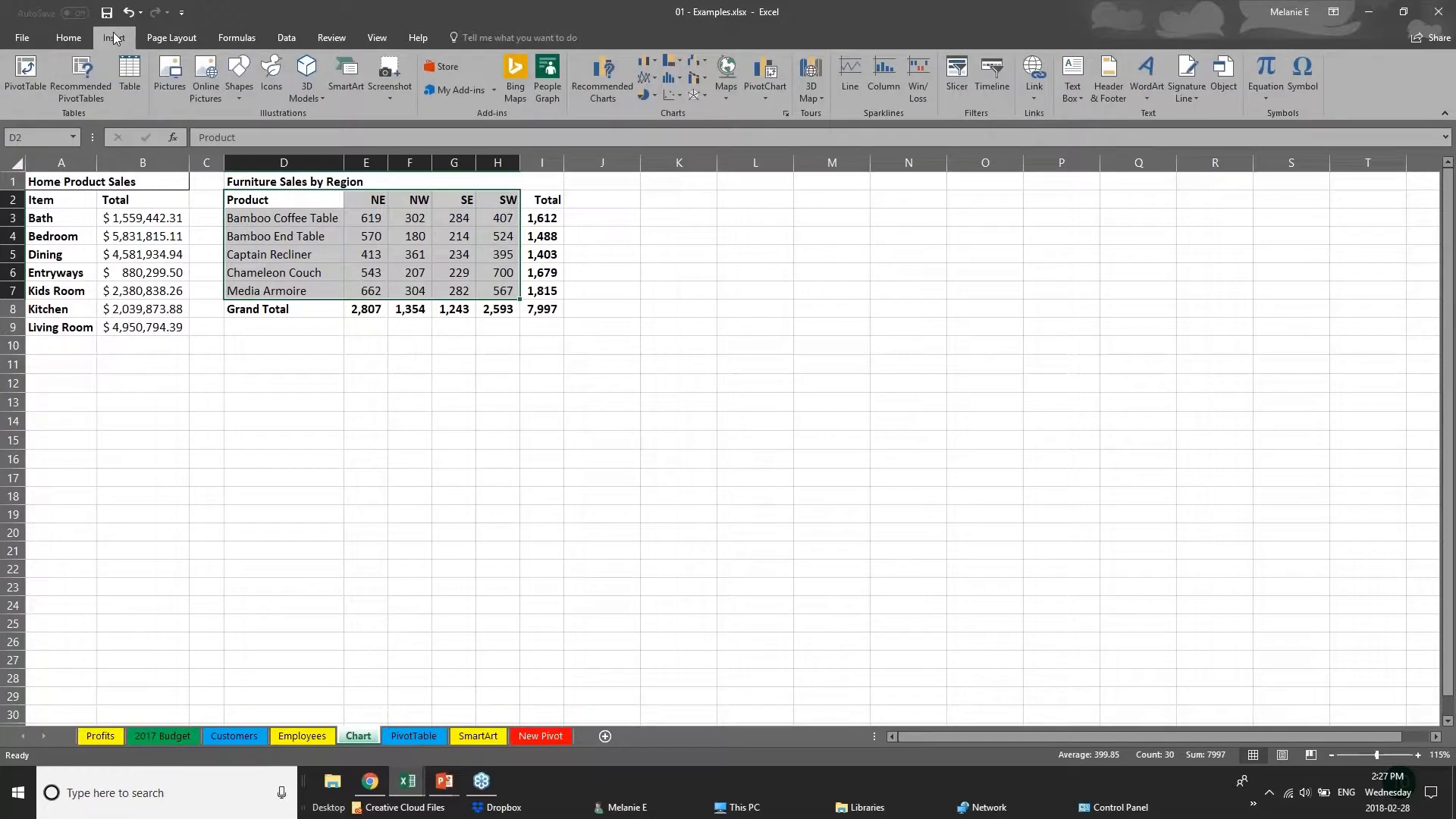
pyautogui.click(681, 69)
pyautogui.moveTo(657, 62)
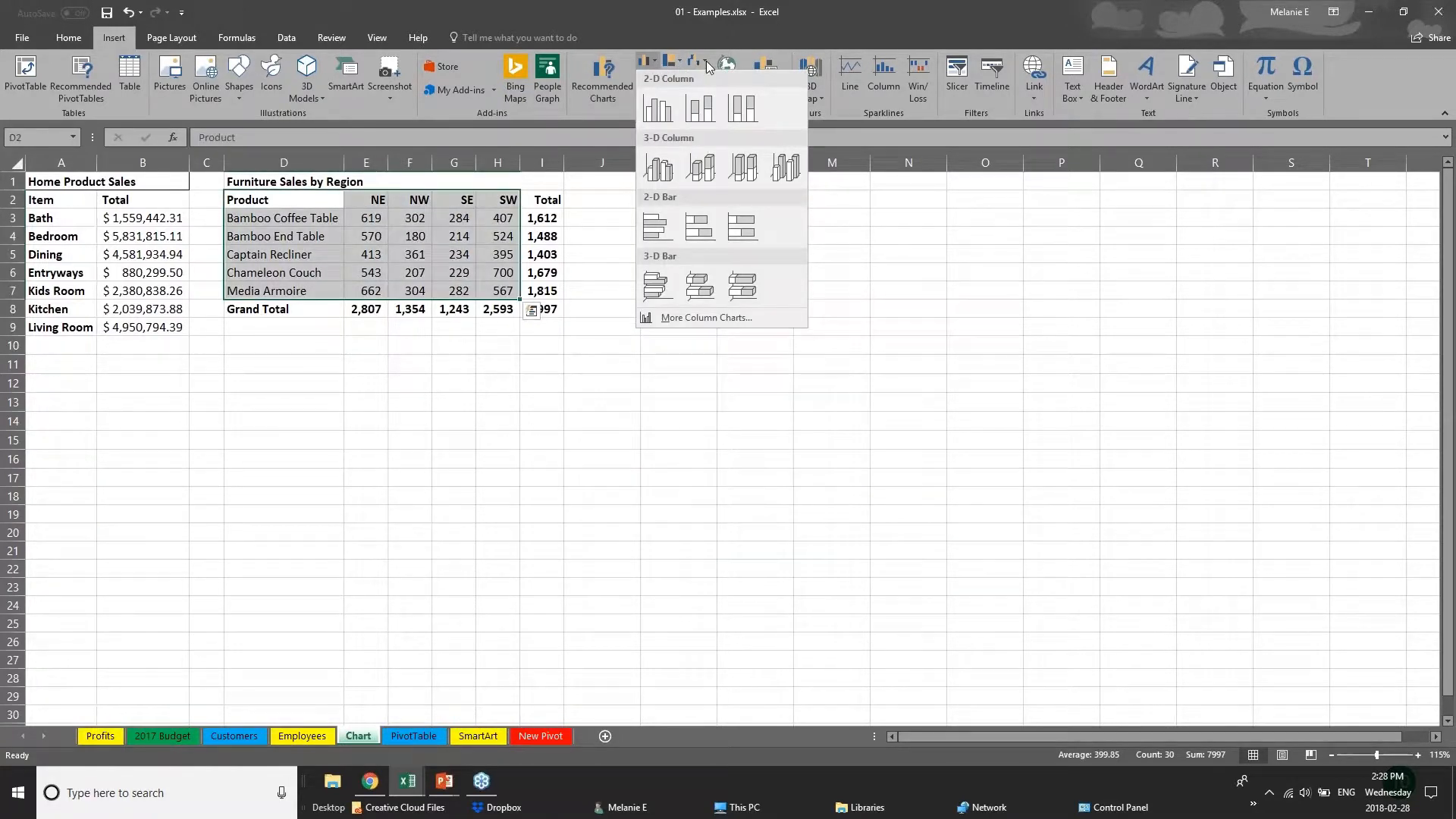
pyautogui.click(584, 85)
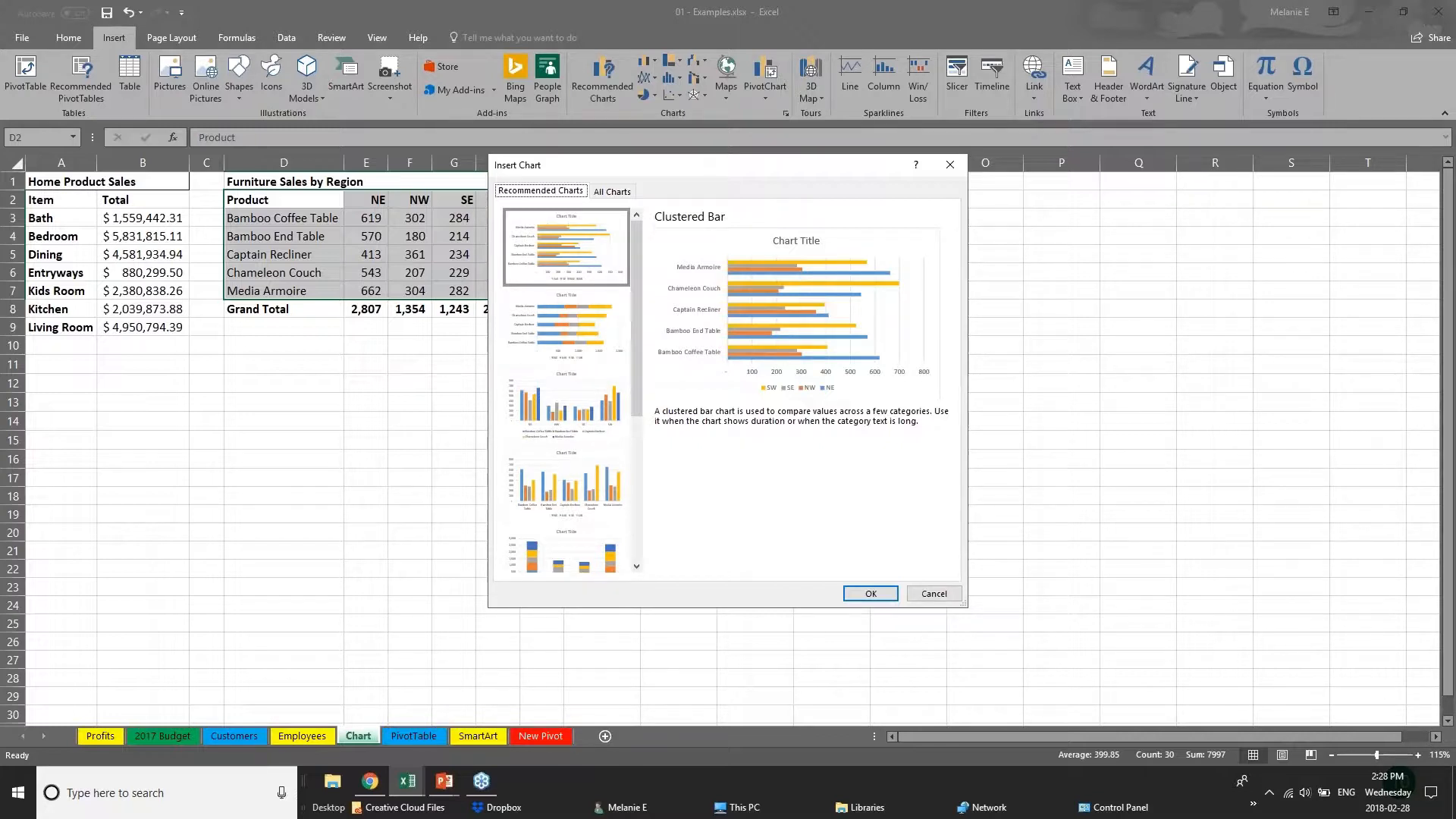
# Compare the previews of the recommended charts, including Stacked Bar, Clustered Column and Stacked Column.
pyautogui.click(568, 351)
pyautogui.click(584, 432)
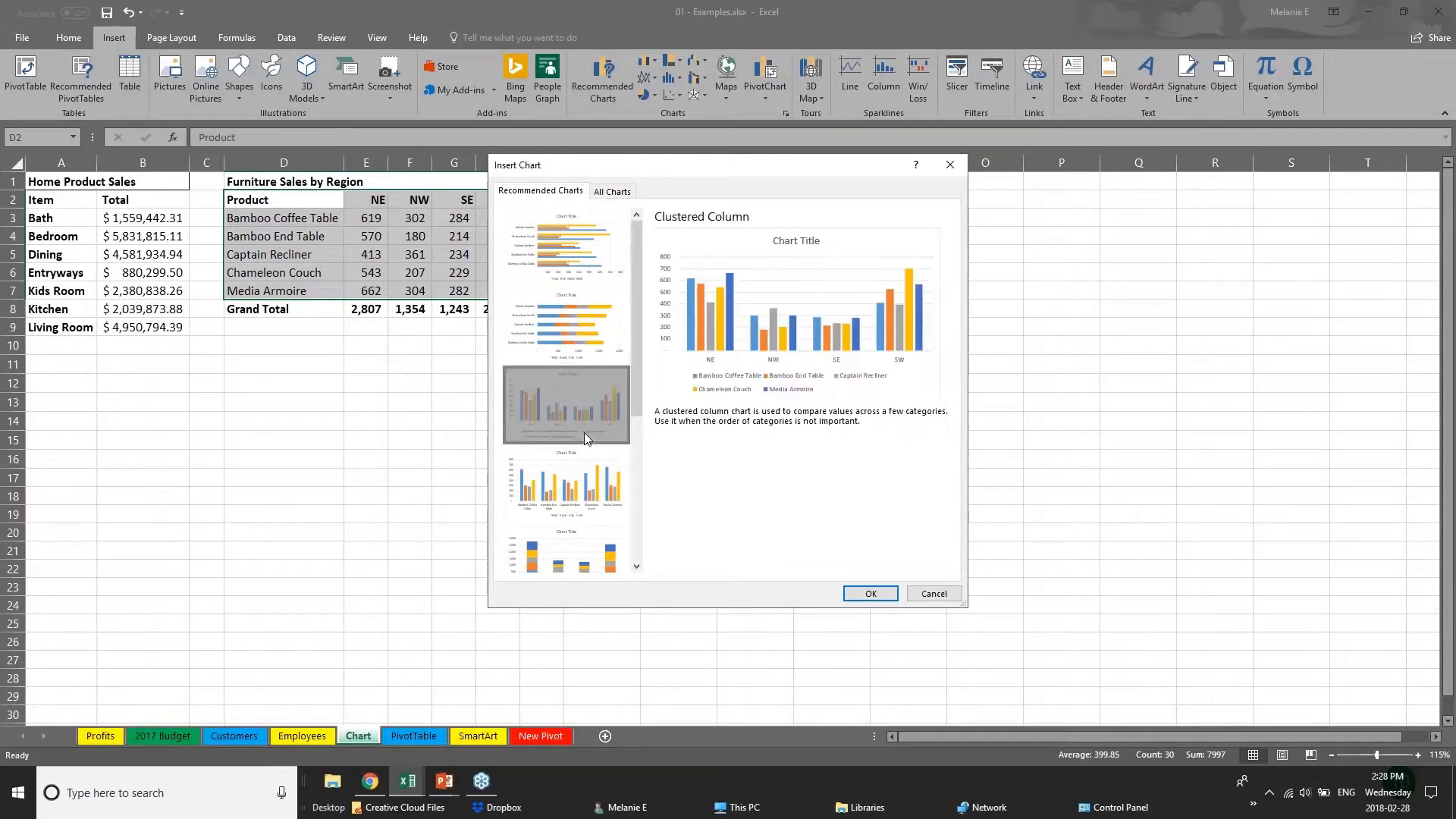
pyautogui.click(611, 506)
pyautogui.click(609, 552)
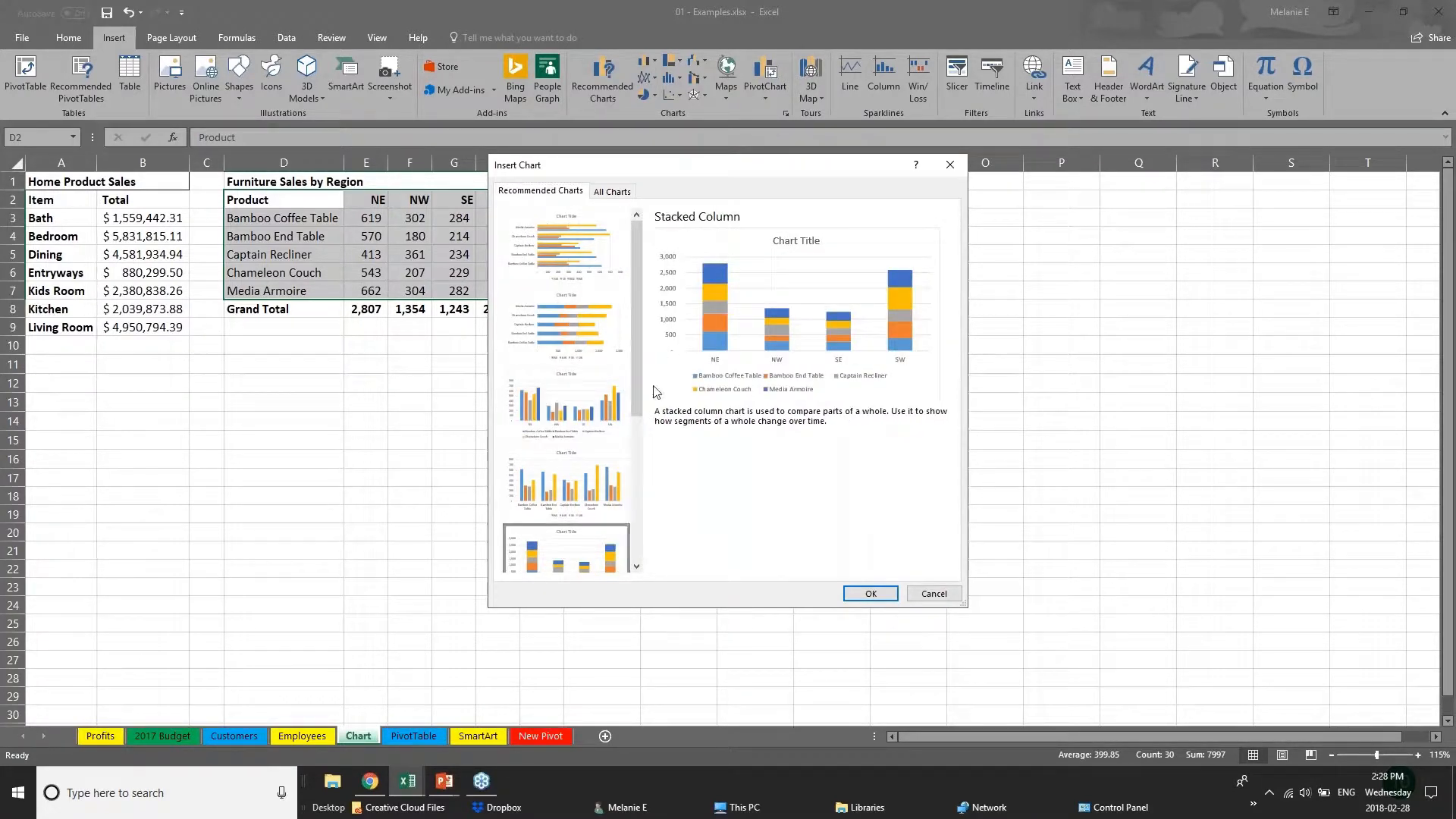
pyautogui.scroll(-3, 651, 503)
pyautogui.scroll(-2, 651, 502)
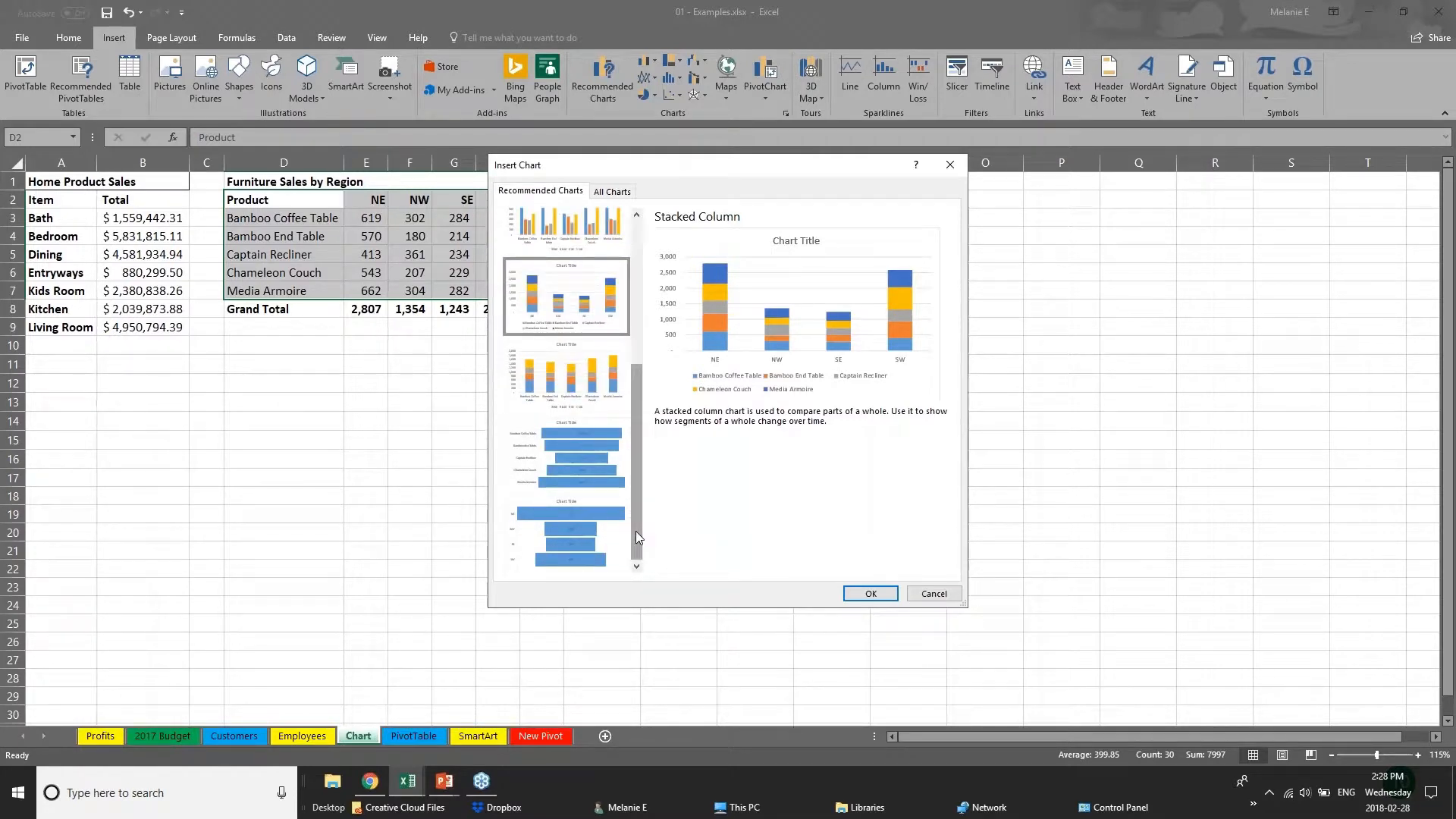
pyautogui.moveTo(634, 502); pyautogui.dragTo(626, 399)
pyautogui.click(611, 244)
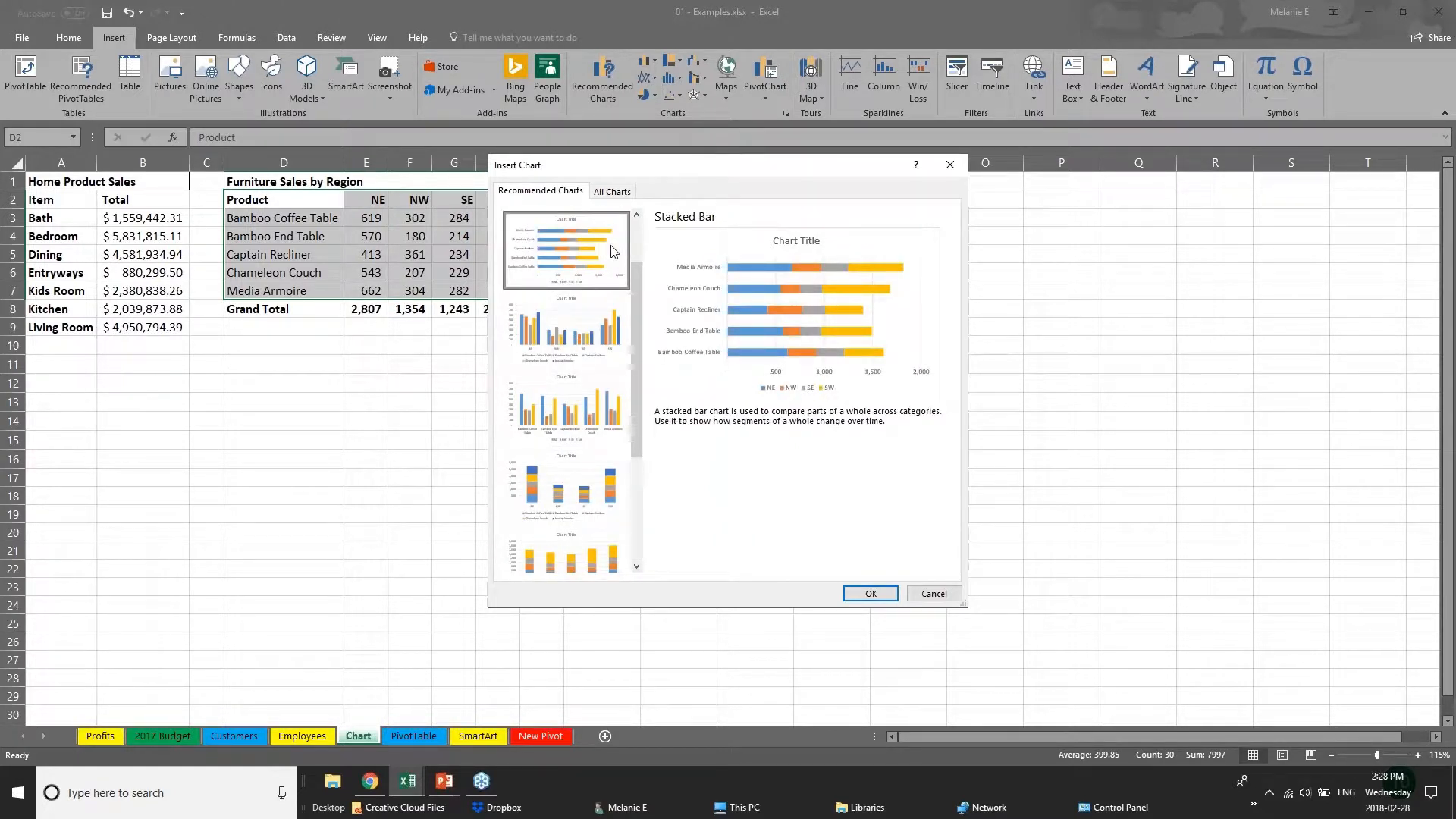
pyautogui.scroll(2, 636, 364)
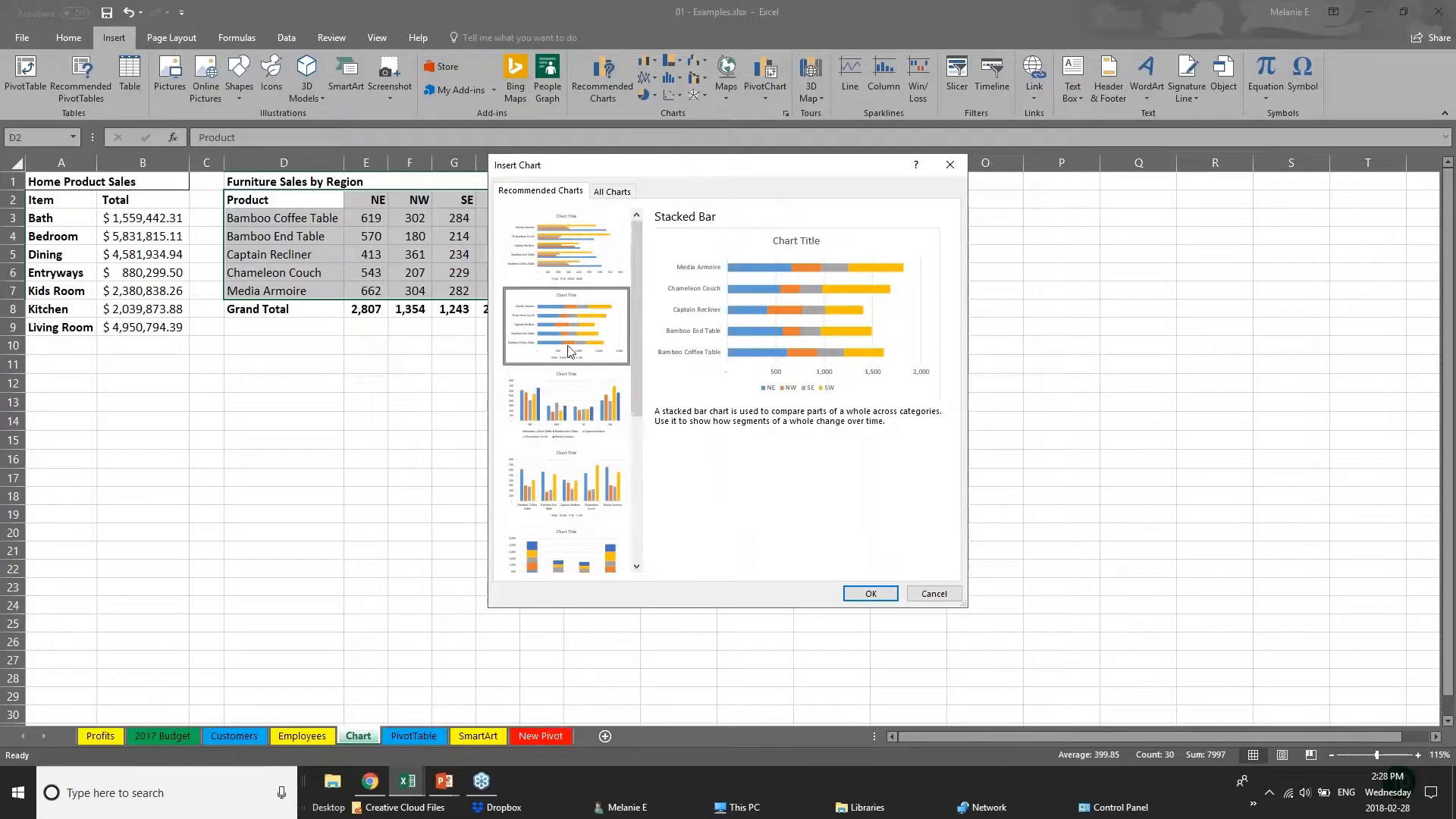
# Insert the recommended Clustered Bar chart and place it beside the table, enlarged to cover about J3:R23.
pyautogui.click(552, 254)
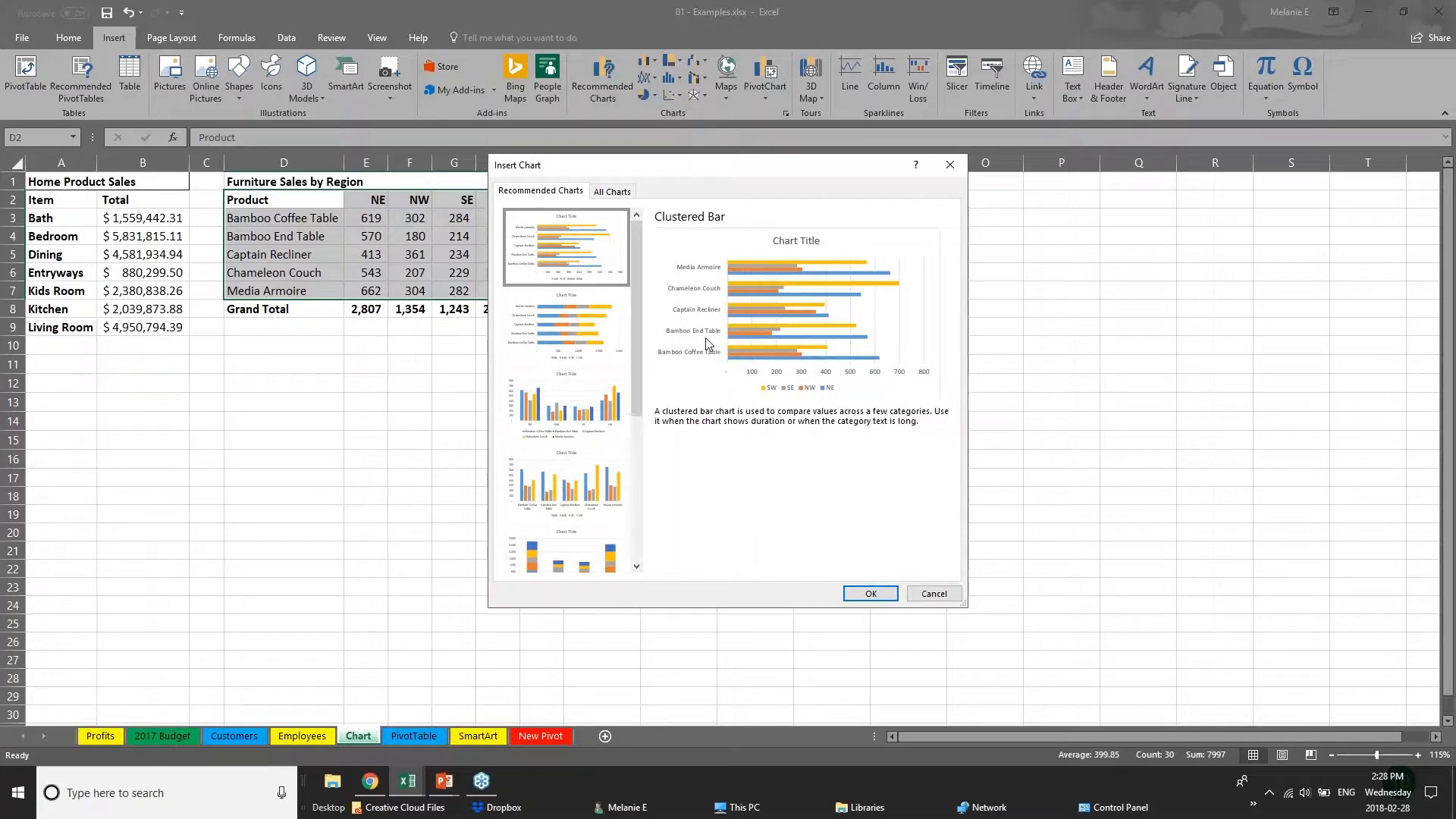
pyautogui.click(873, 596)
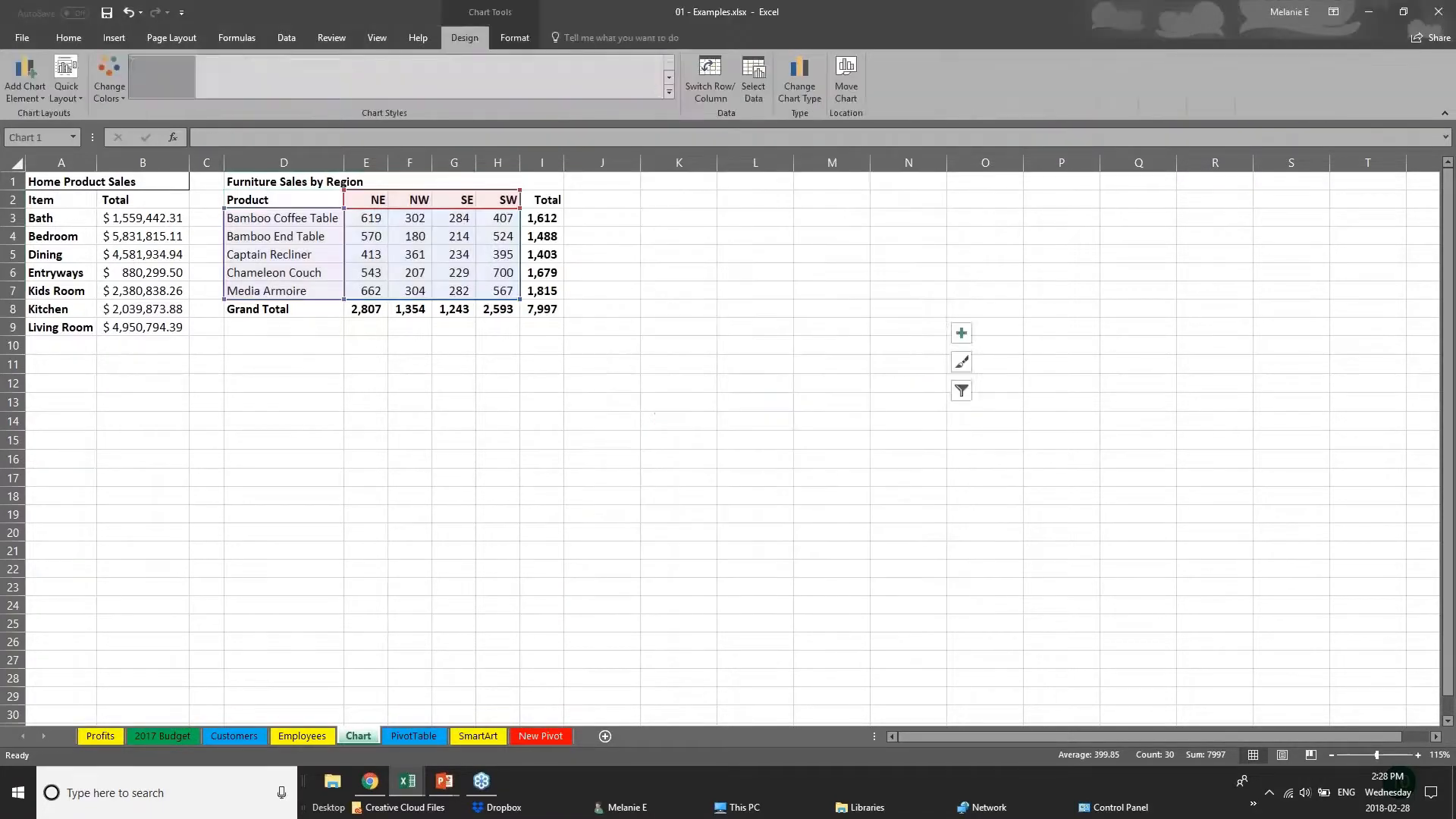
pyautogui.moveTo(796, 334); pyautogui.dragTo(859, 214)
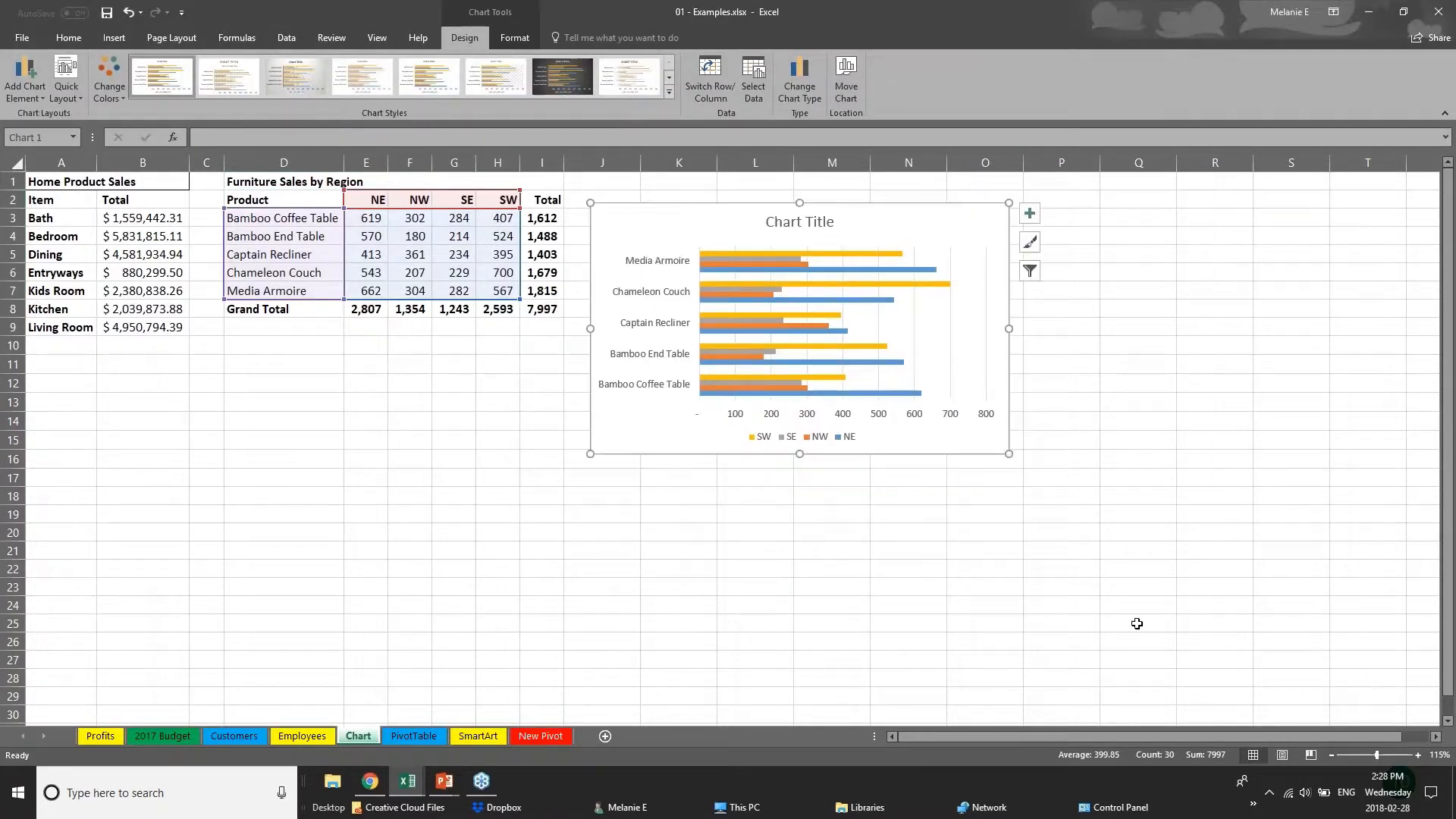
pyautogui.moveTo(1009, 455); pyautogui.dragTo(1203, 593)
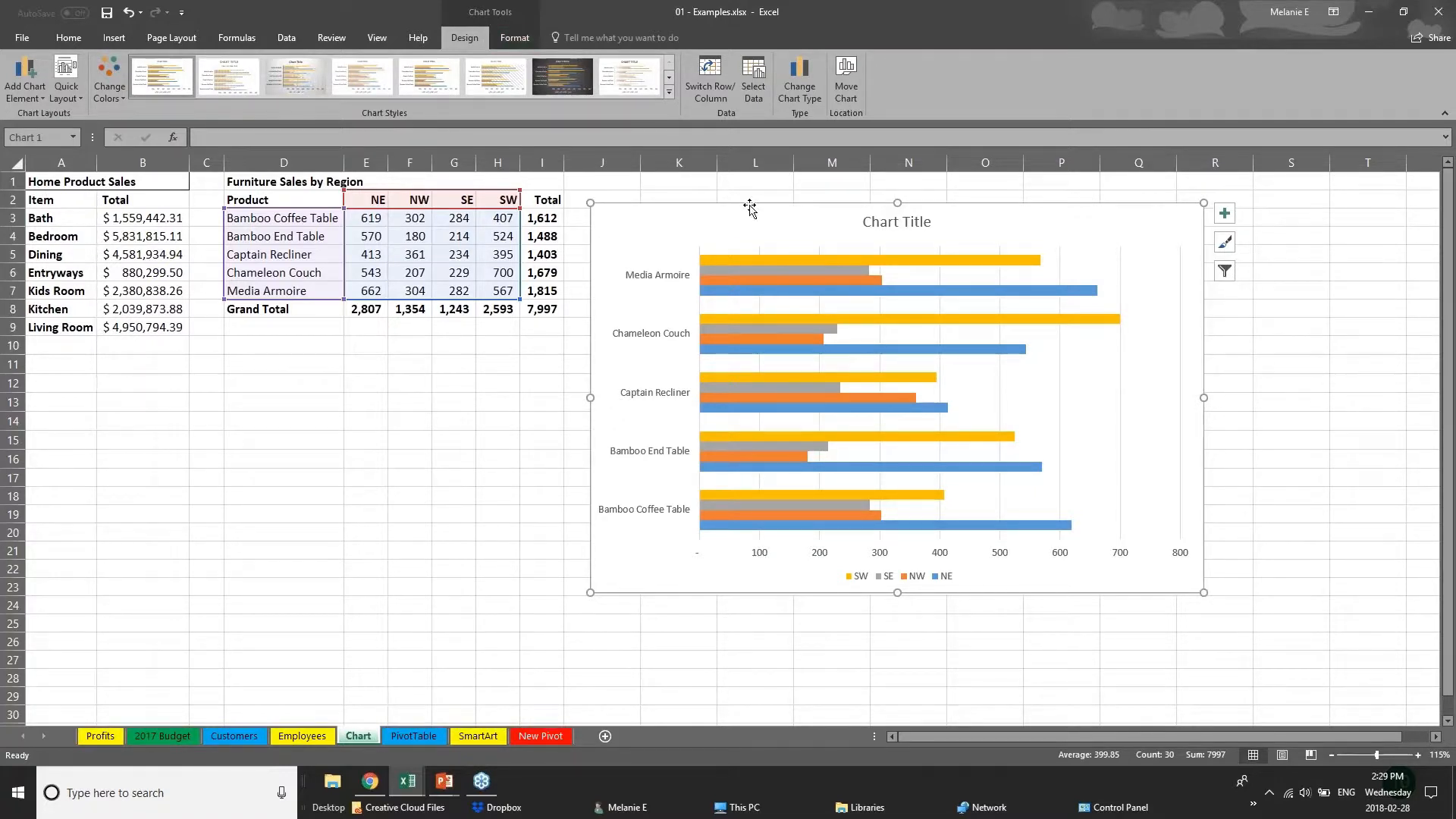
pyautogui.click(379, 527)
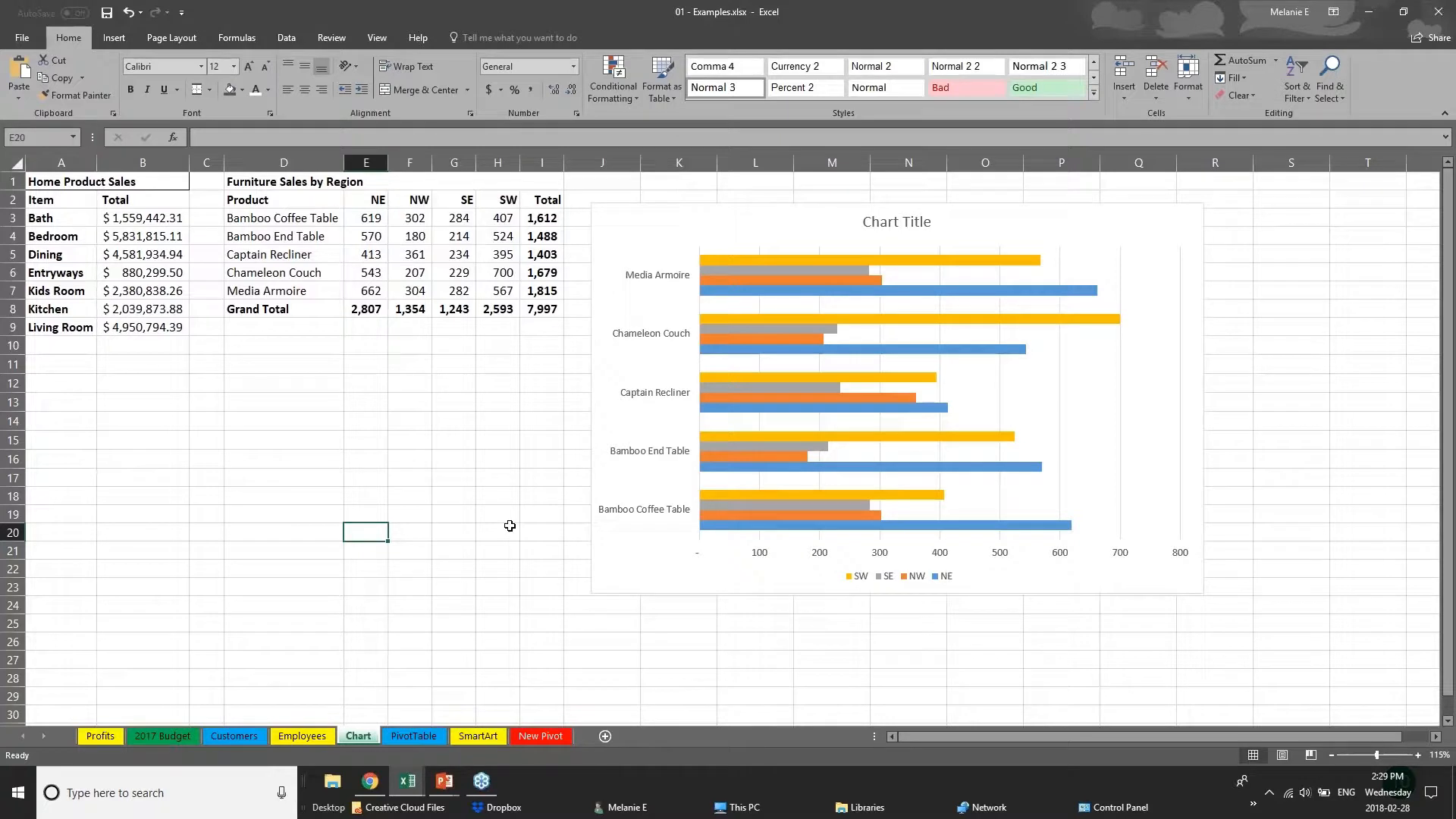
# Recolor the chart with the Colorful palette that starts with green, blue and gold.
pyautogui.click(677, 592)
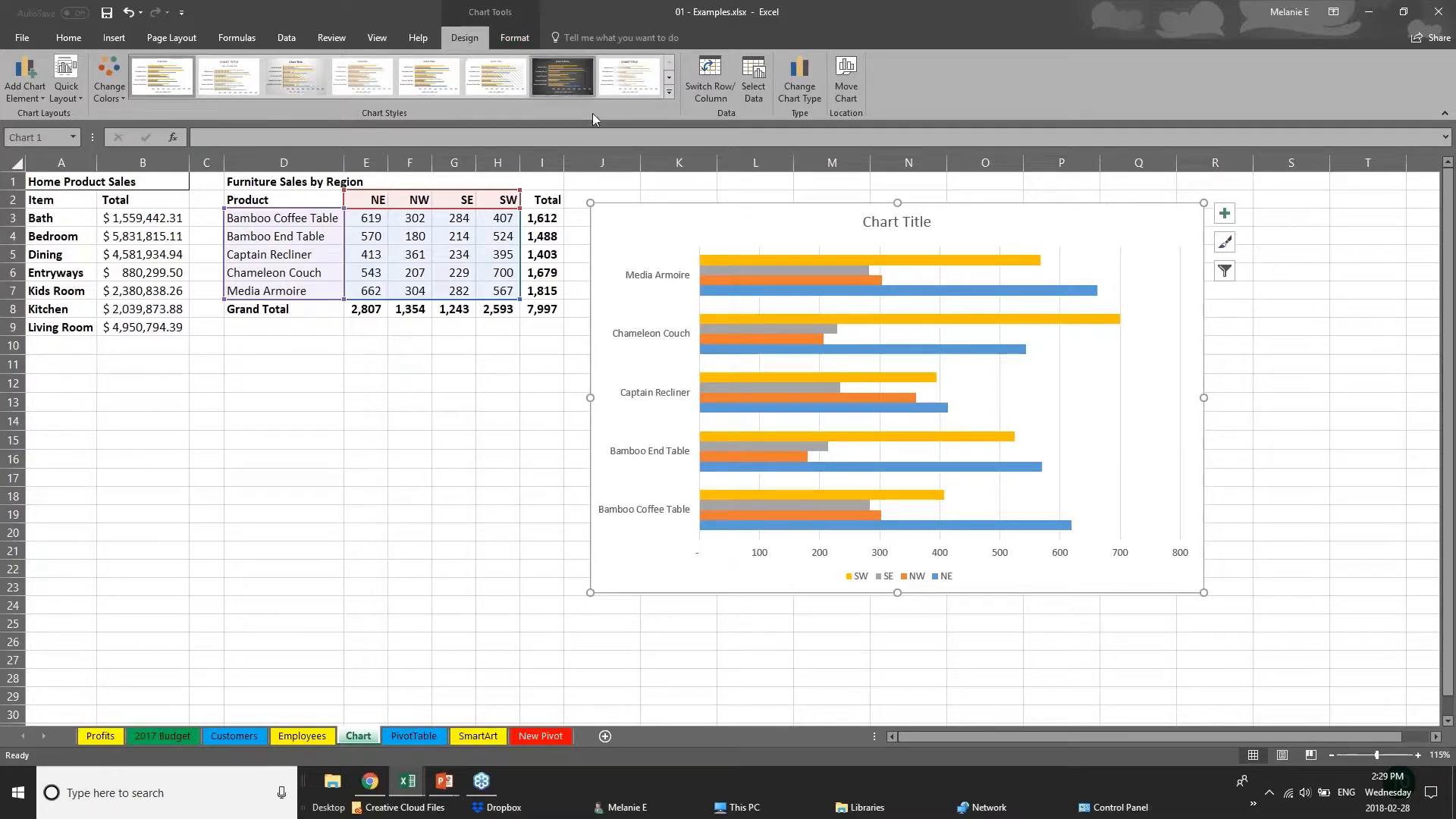
pyautogui.click(109, 79)
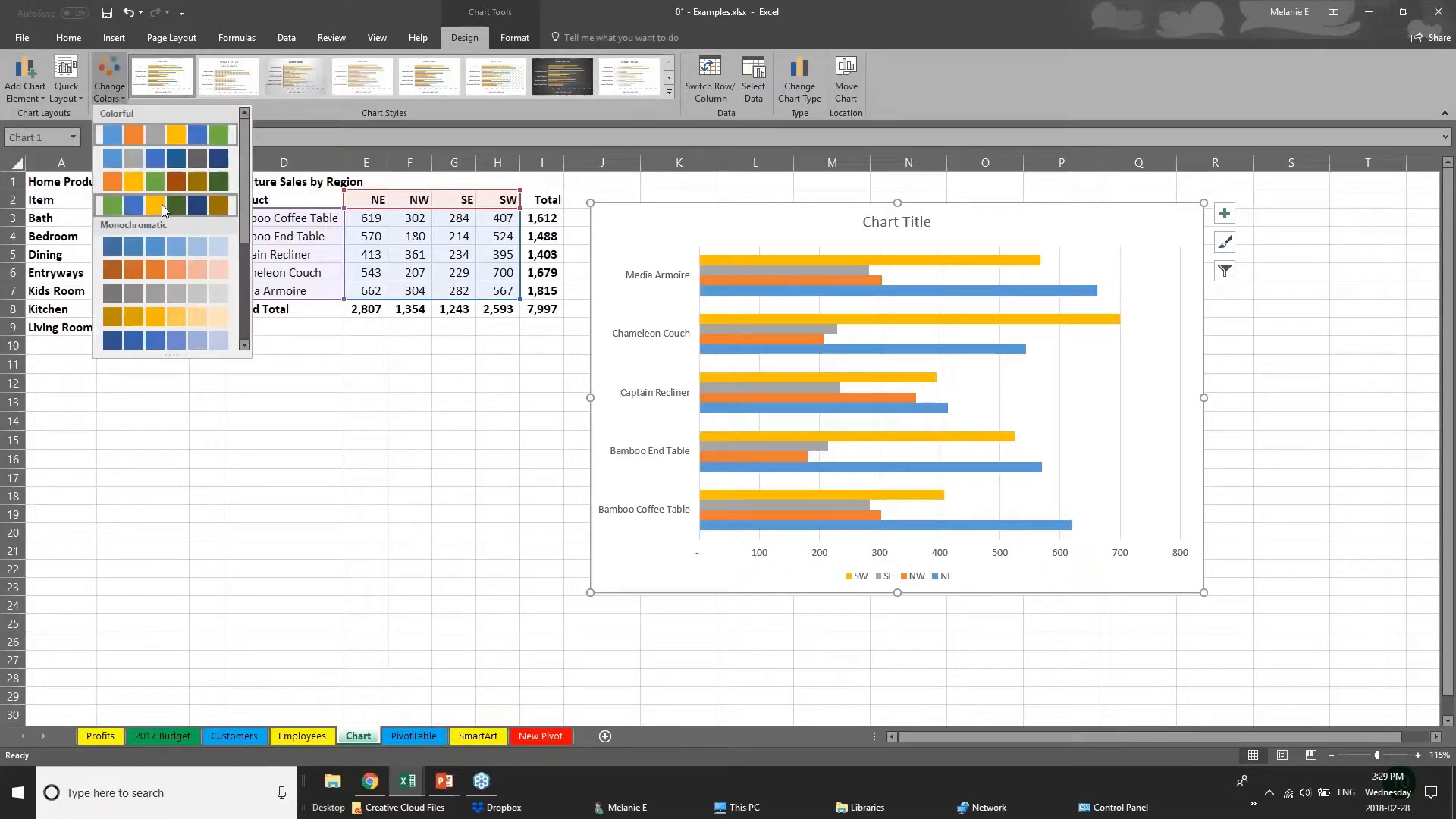
pyautogui.click(162, 203)
pyautogui.click(161, 265)
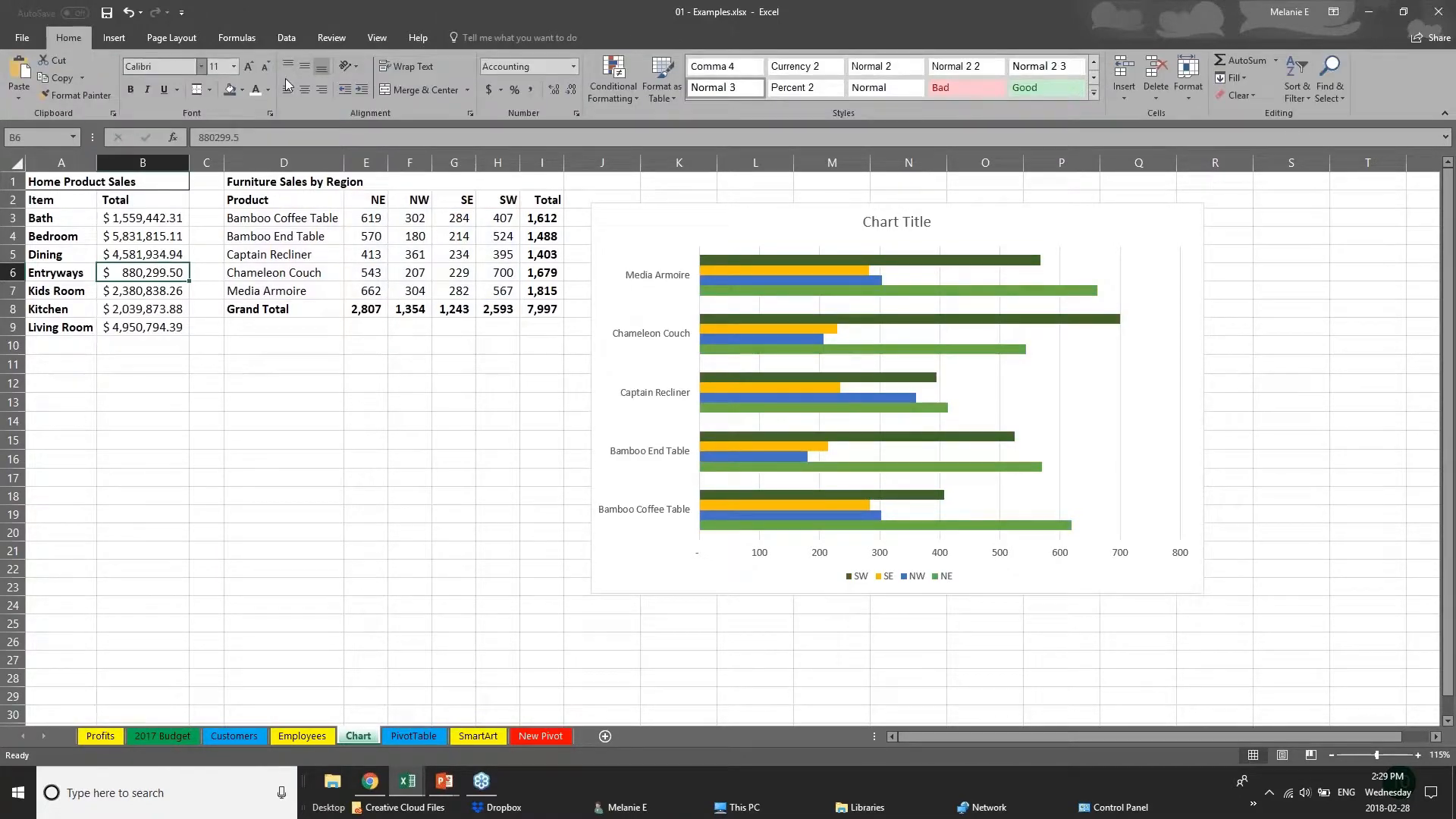
# Try the orange Monochromatic palette on the chart and return to the green, blue and gold Colorful palette.
pyautogui.click(808, 398)
pyautogui.click(109, 80)
pyautogui.click(155, 239)
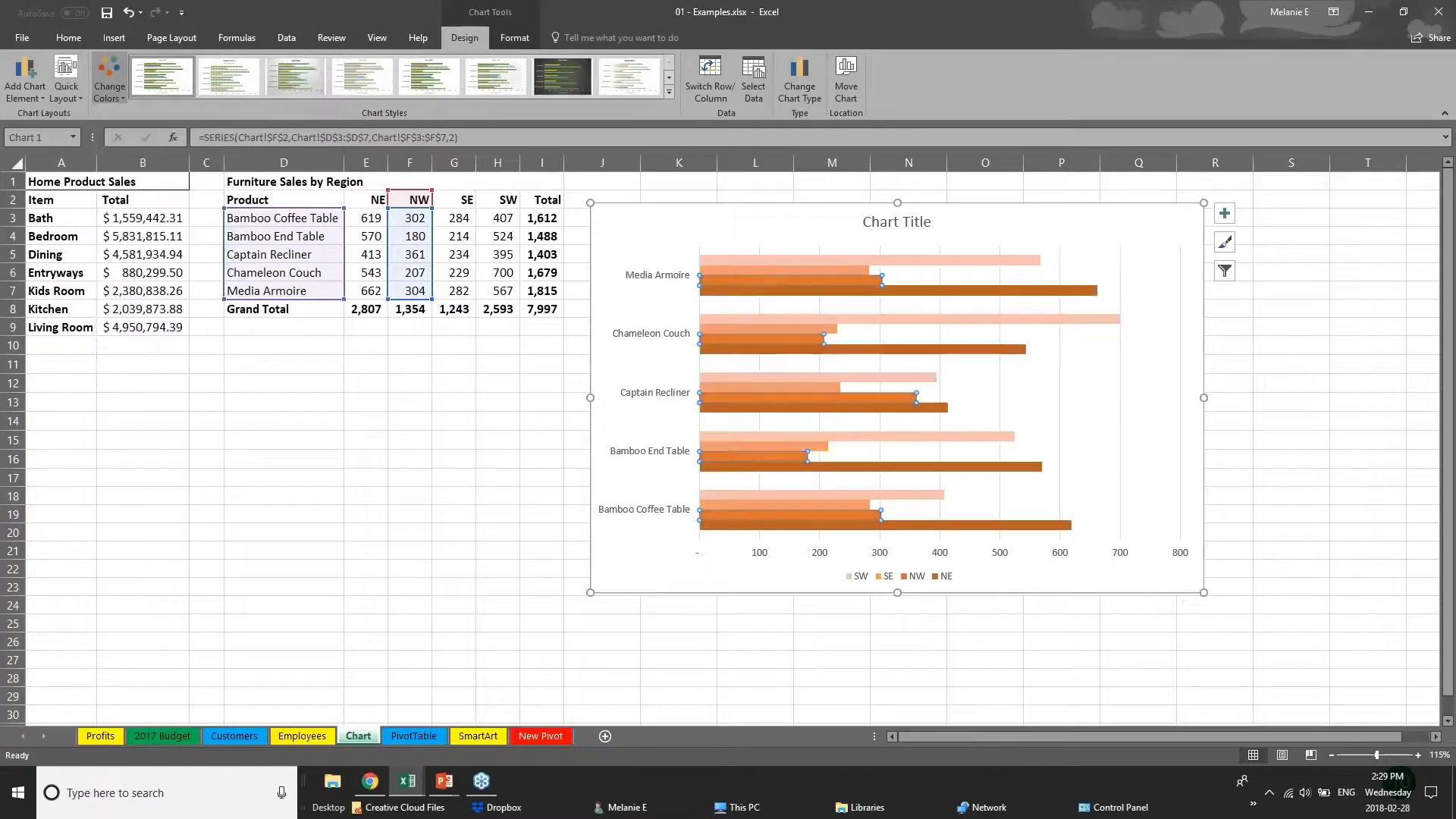
pyautogui.click(109, 79)
pyautogui.click(161, 204)
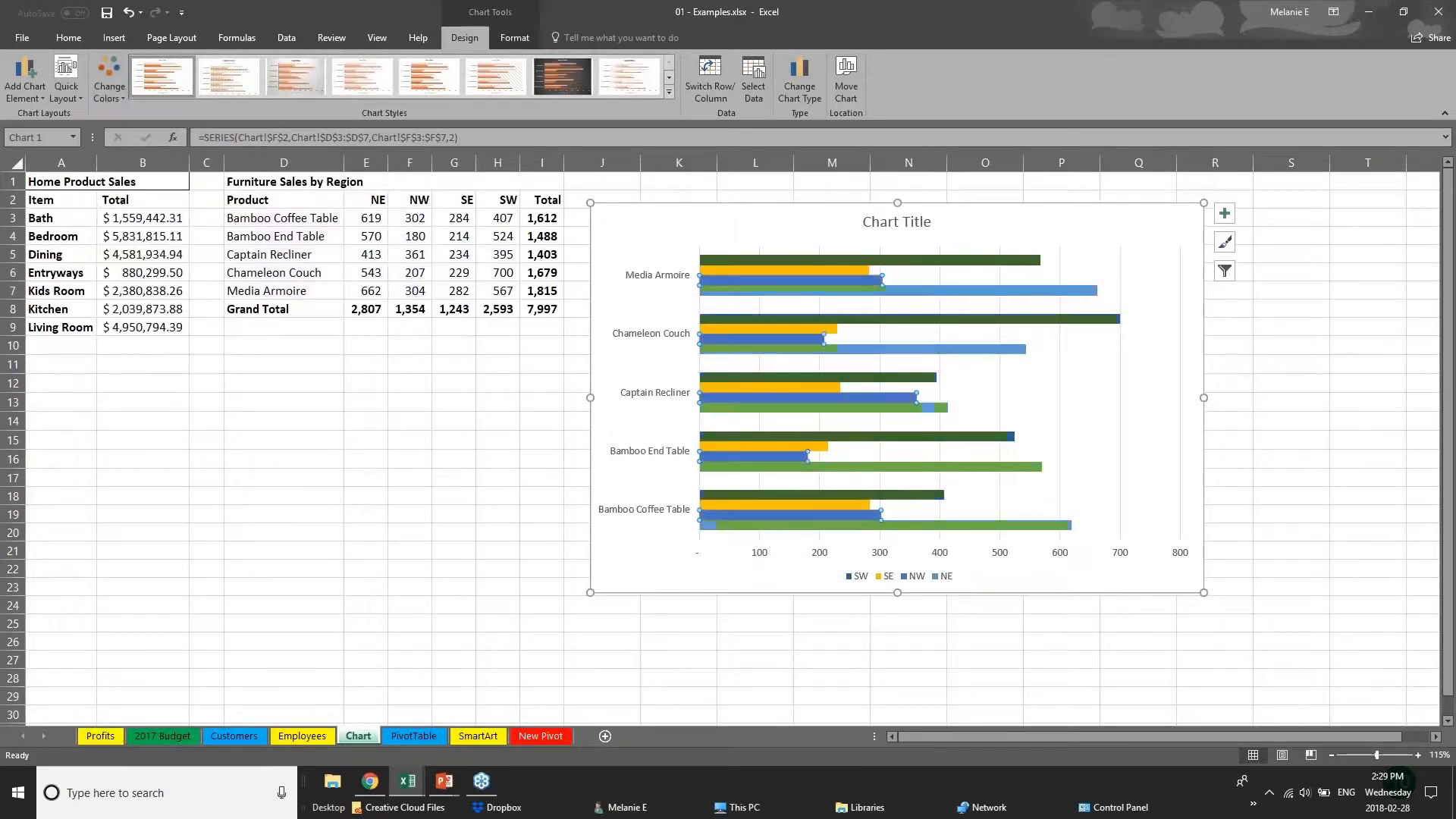
# Try several chart styles and apply the one with thin, fading gradient bars and an uppercase title.
pyautogui.click(671, 93)
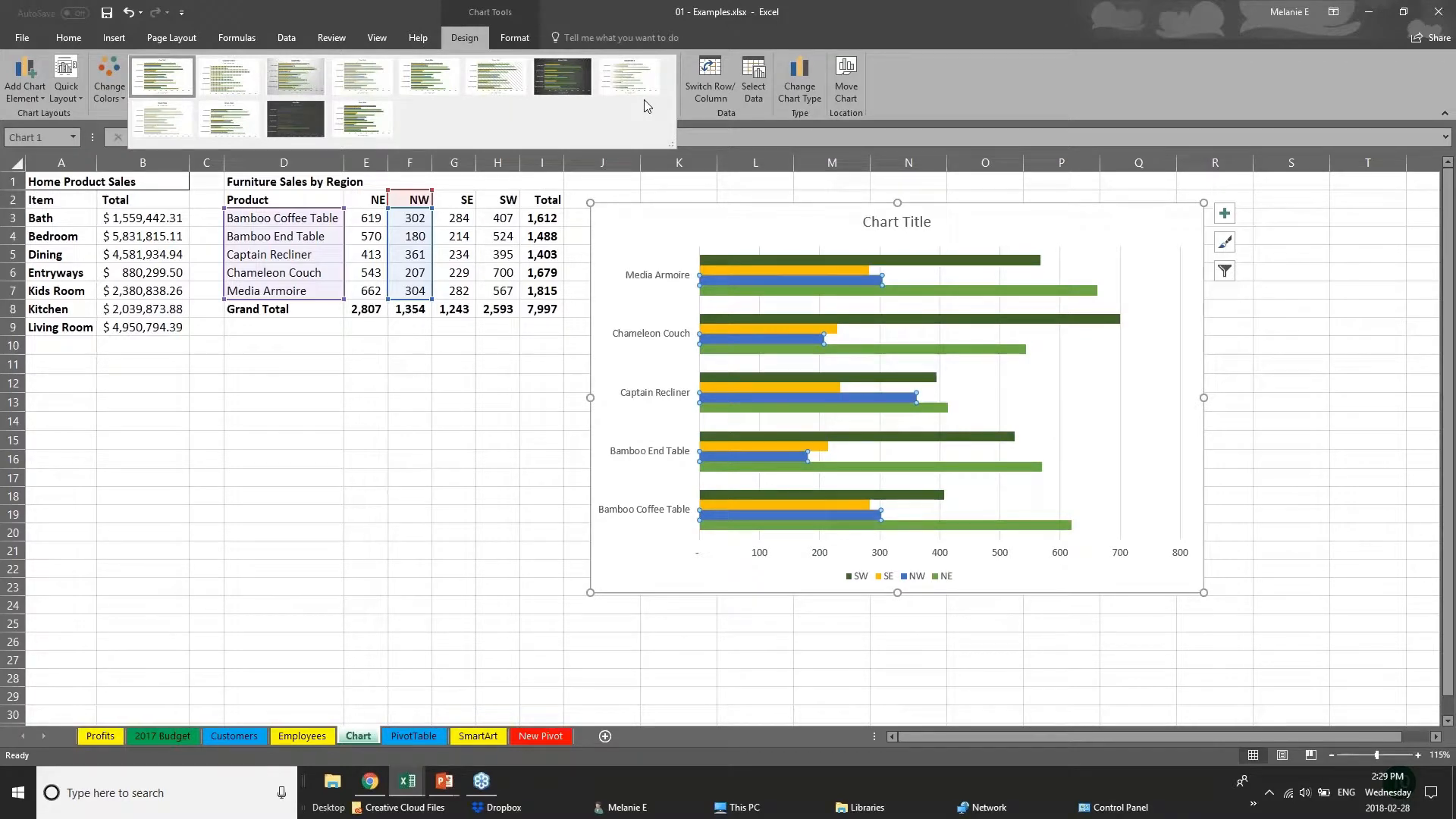
pyautogui.click(295, 76)
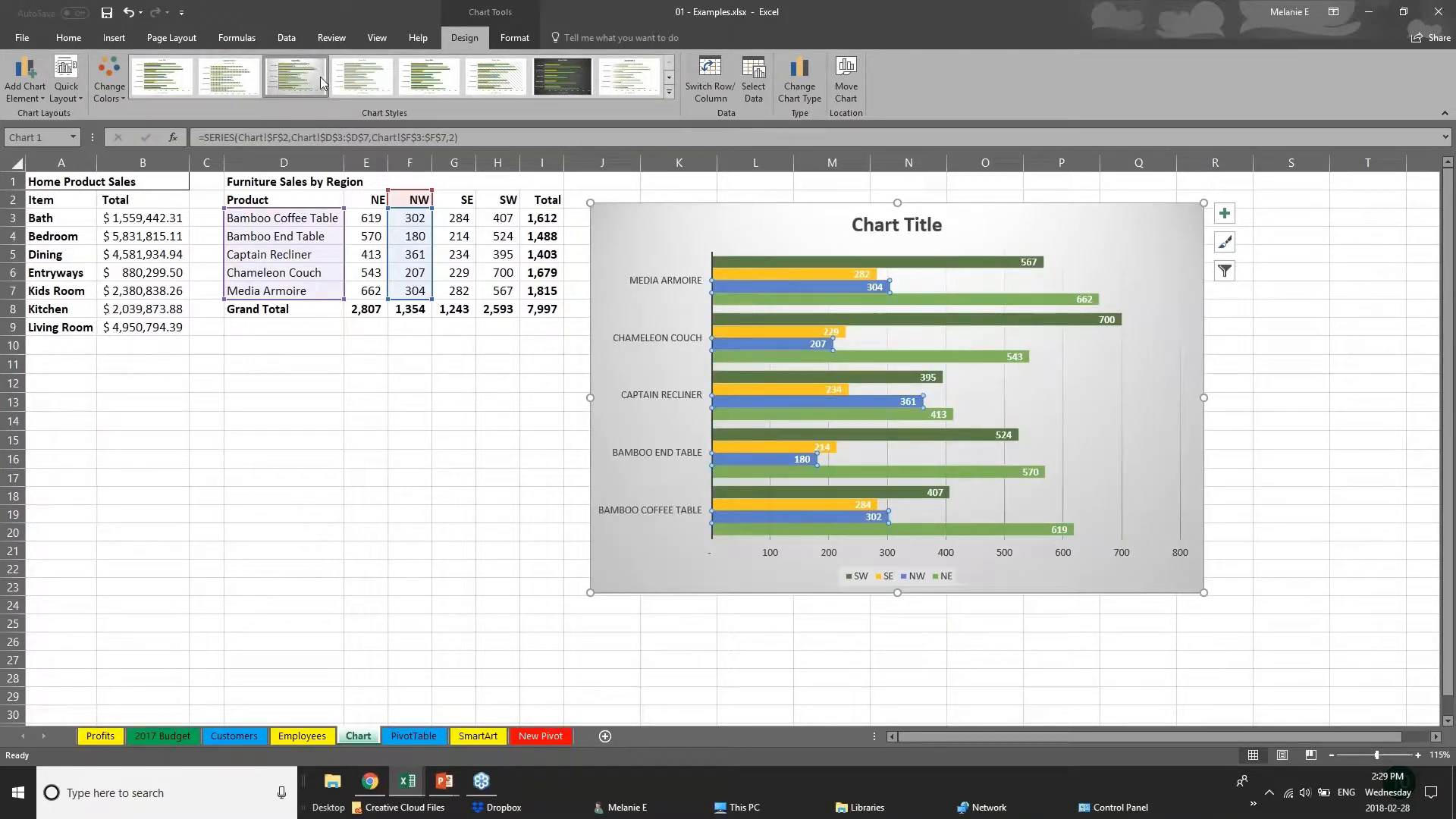
pyautogui.click(431, 78)
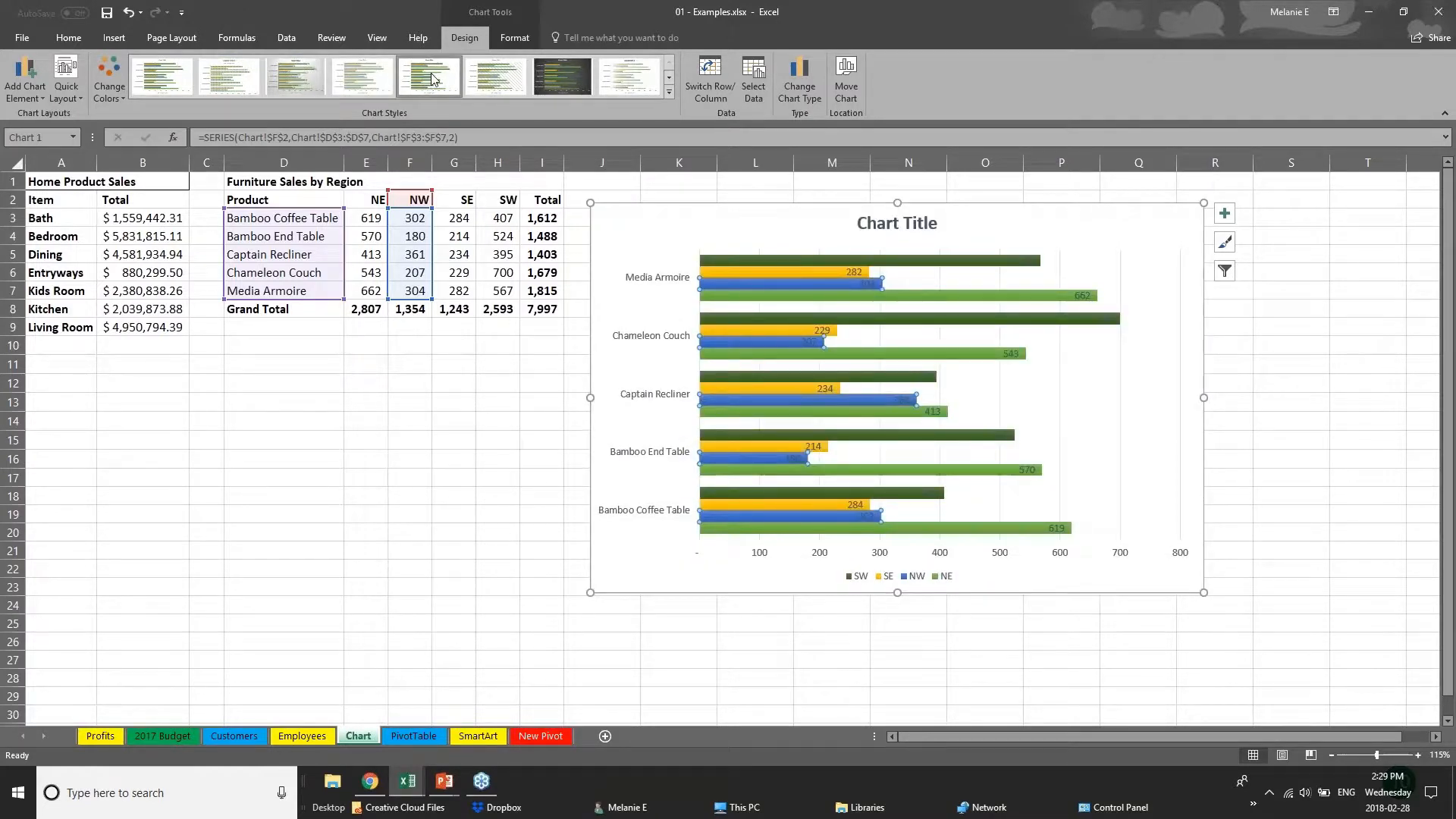
pyautogui.click(632, 80)
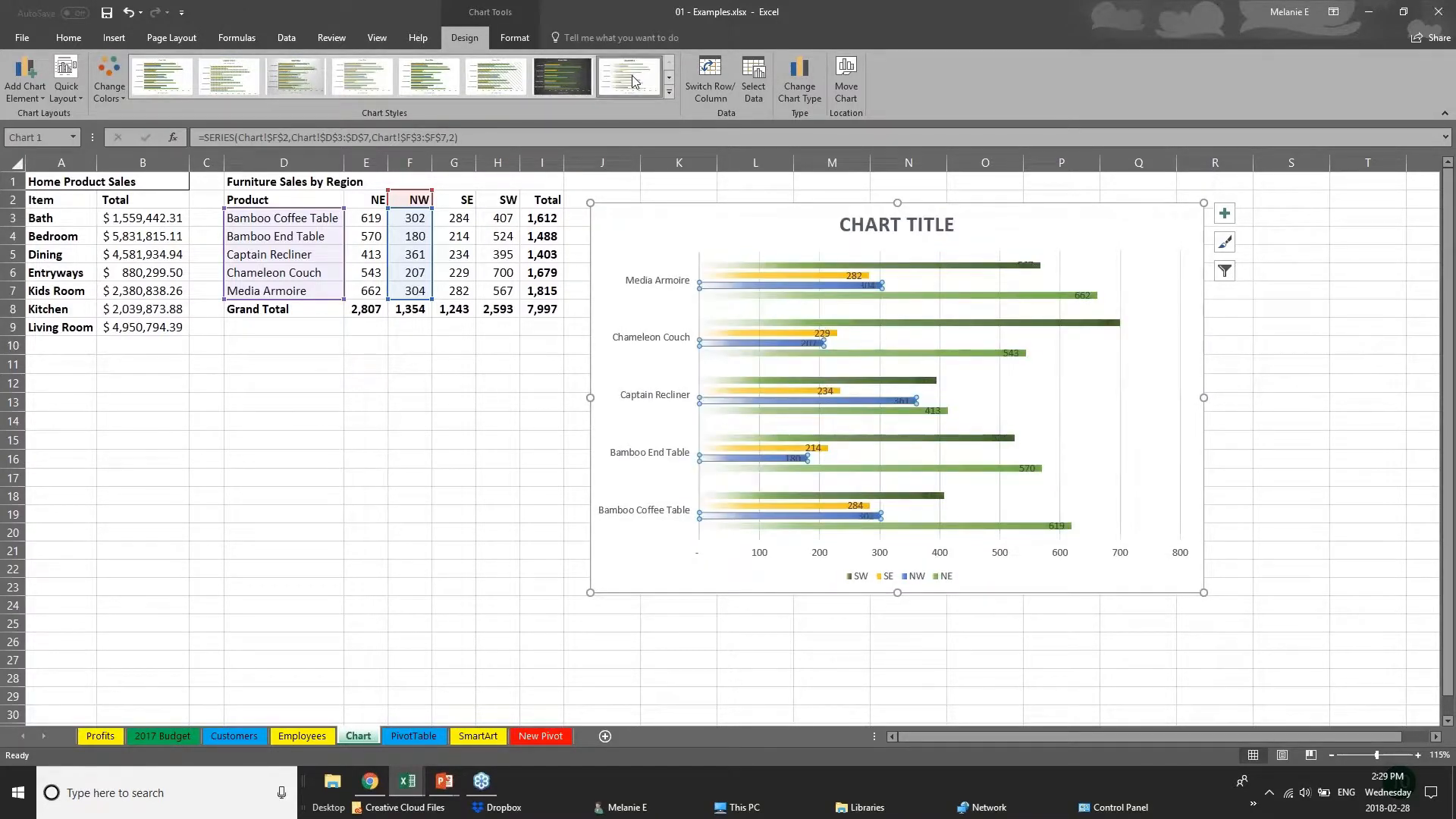
pyautogui.click(668, 91)
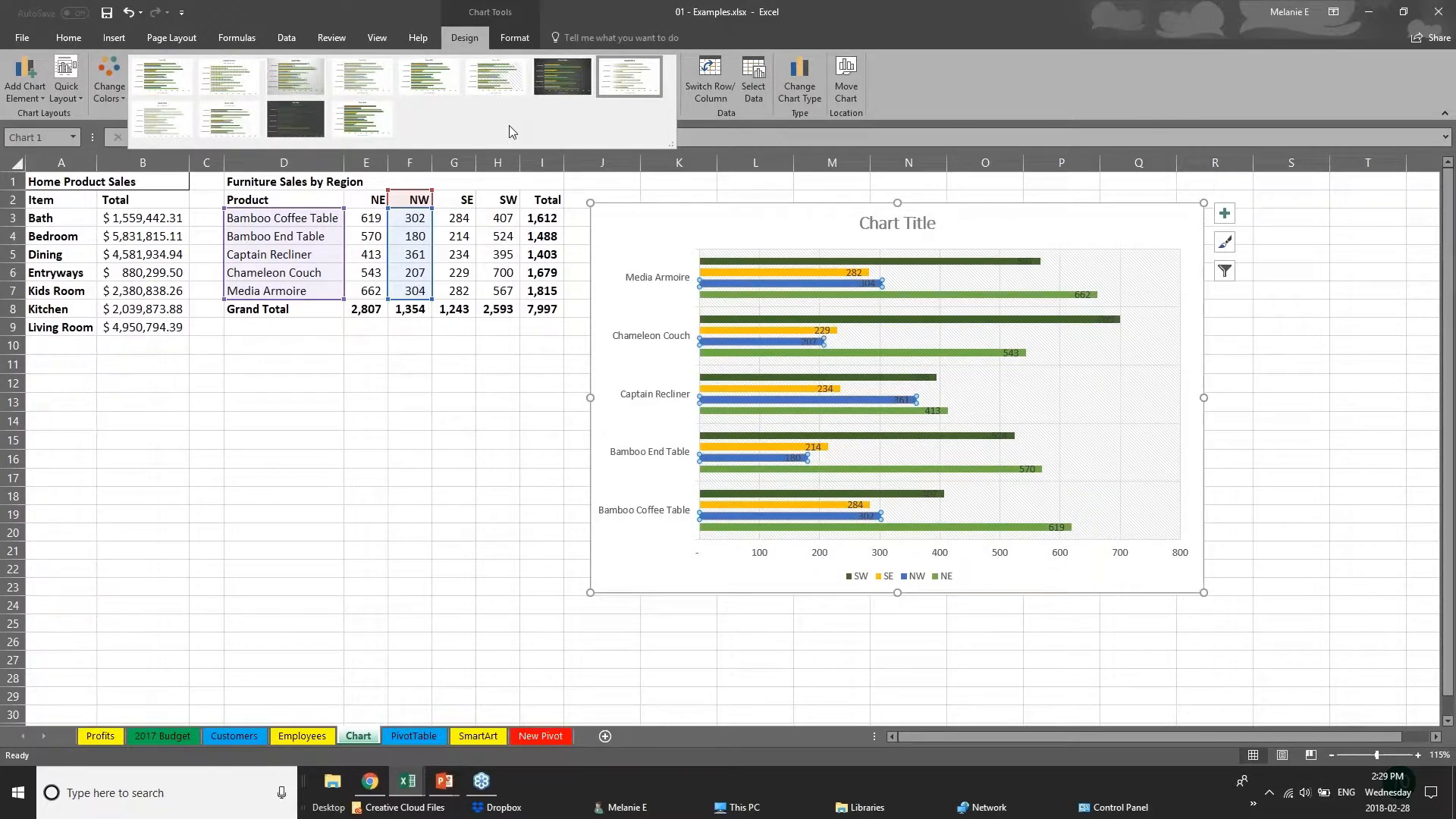
# Fill the bars of the SW series with solid dark orange.
pyautogui.click(522, 38)
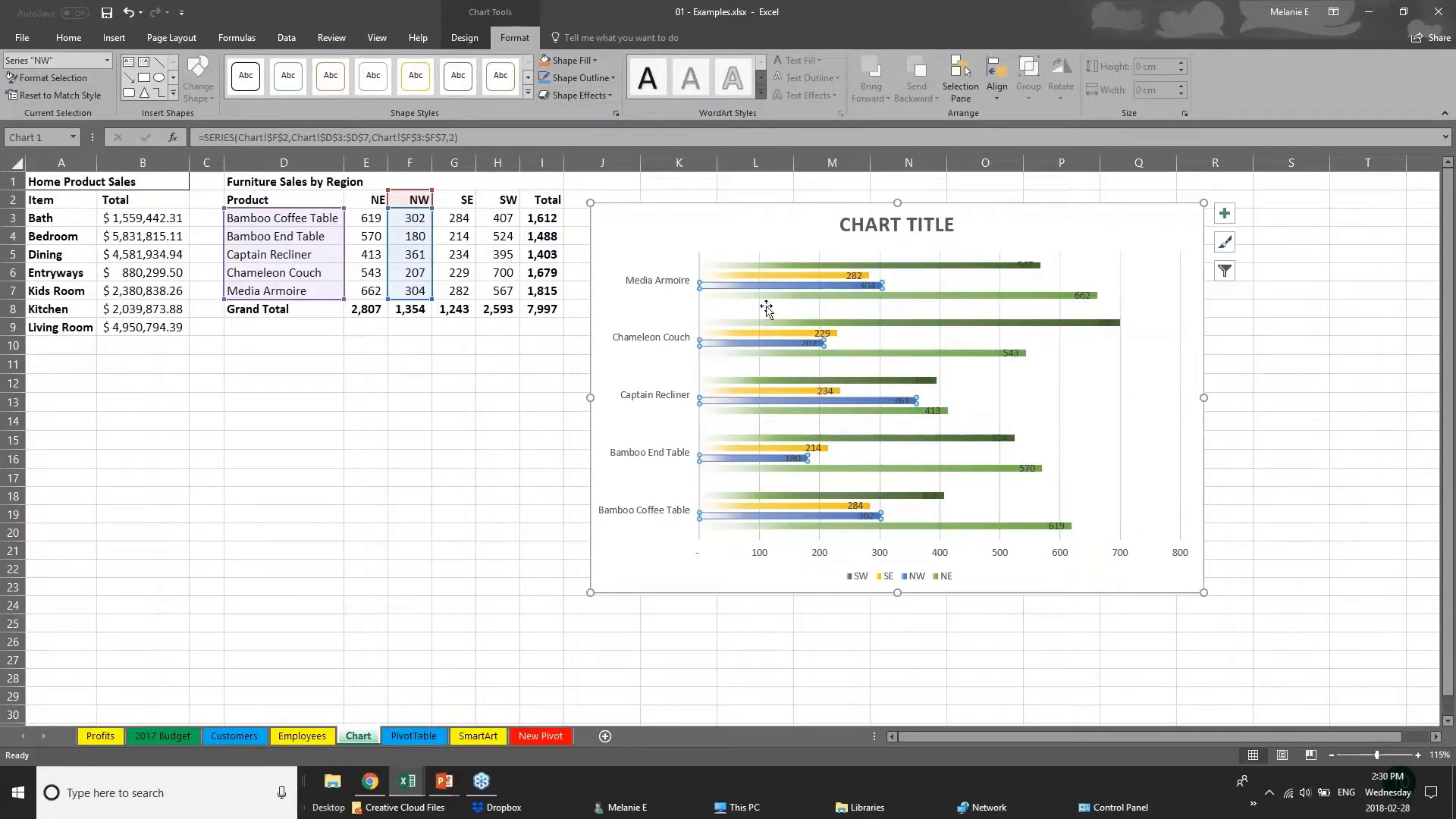
pyautogui.click(774, 278)
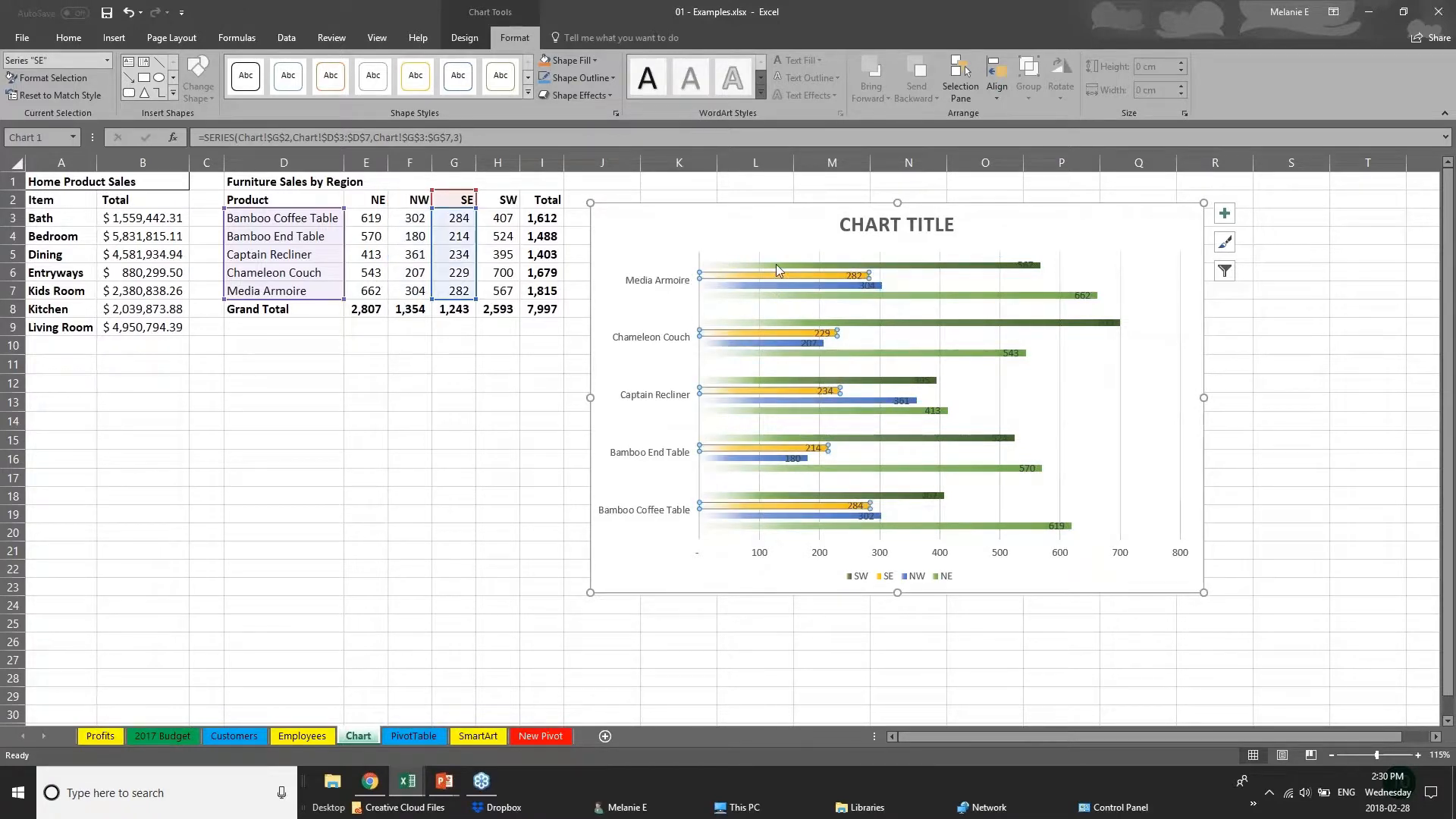
pyautogui.click(775, 264)
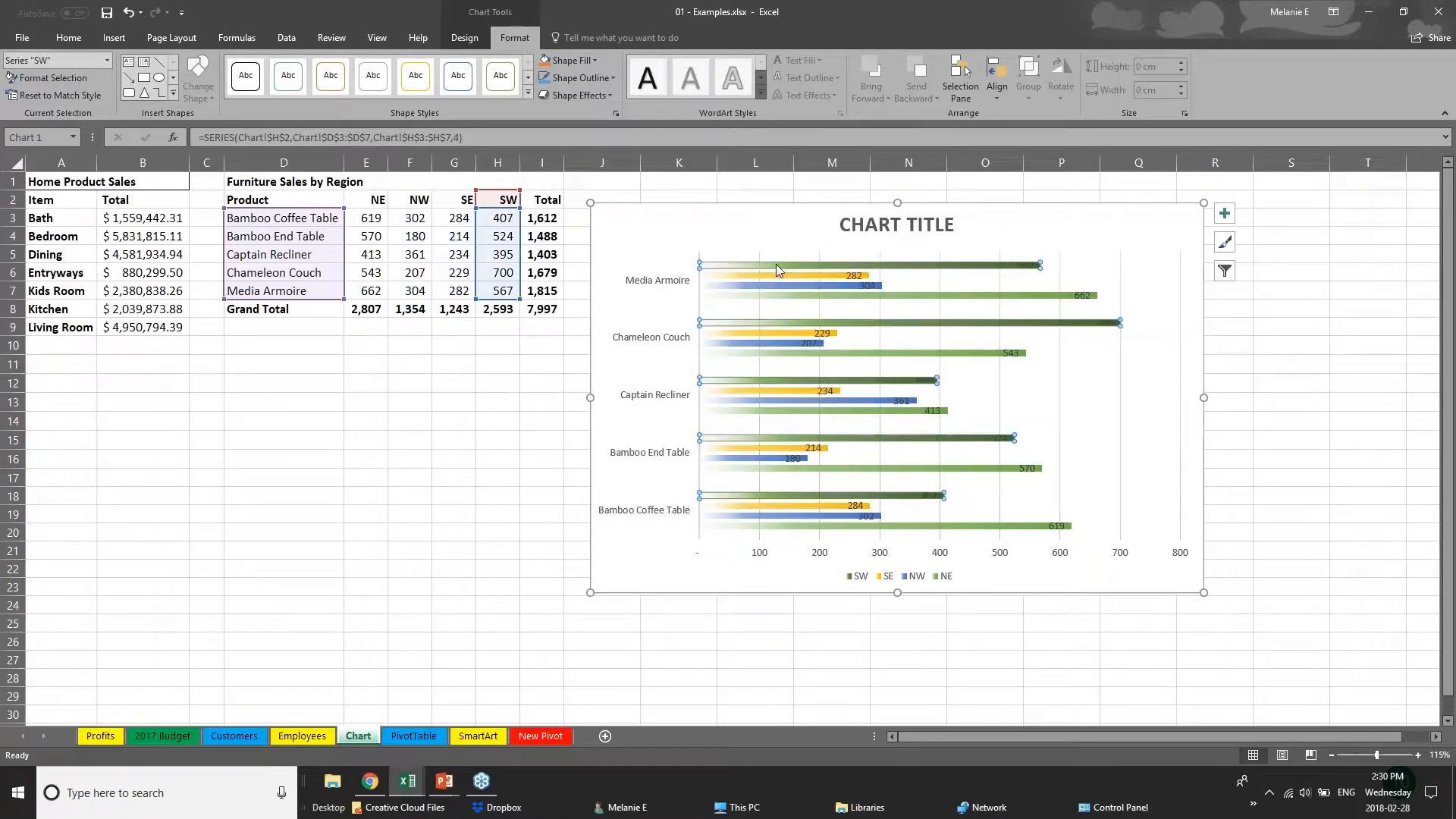
pyautogui.click(575, 60)
pyautogui.click(609, 158)
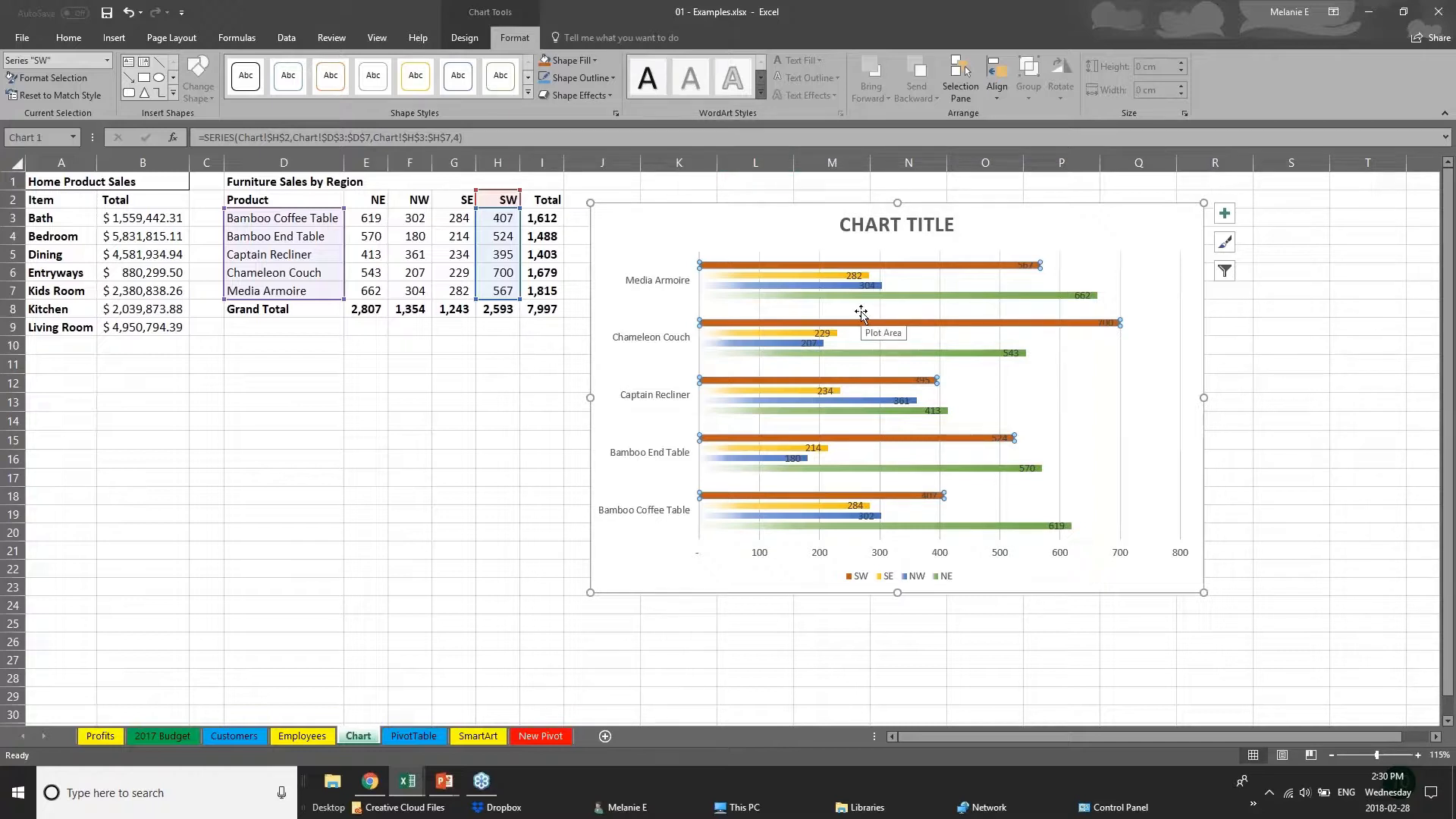
# Replace the chart's placeholder title with SALES DATA.
pyautogui.click(876, 224)
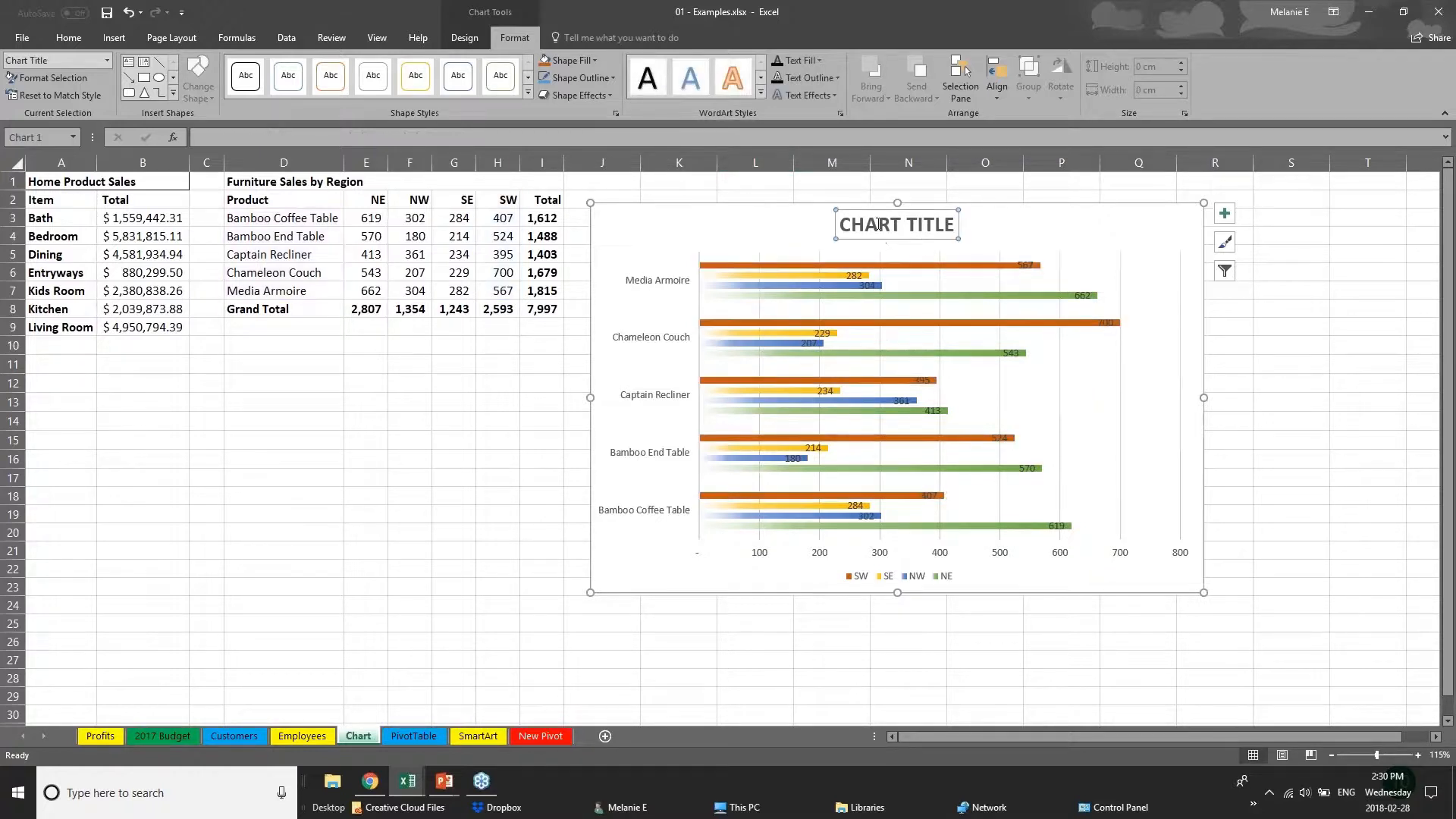
pyautogui.moveTo(840, 224); pyautogui.dragTo(960, 226)
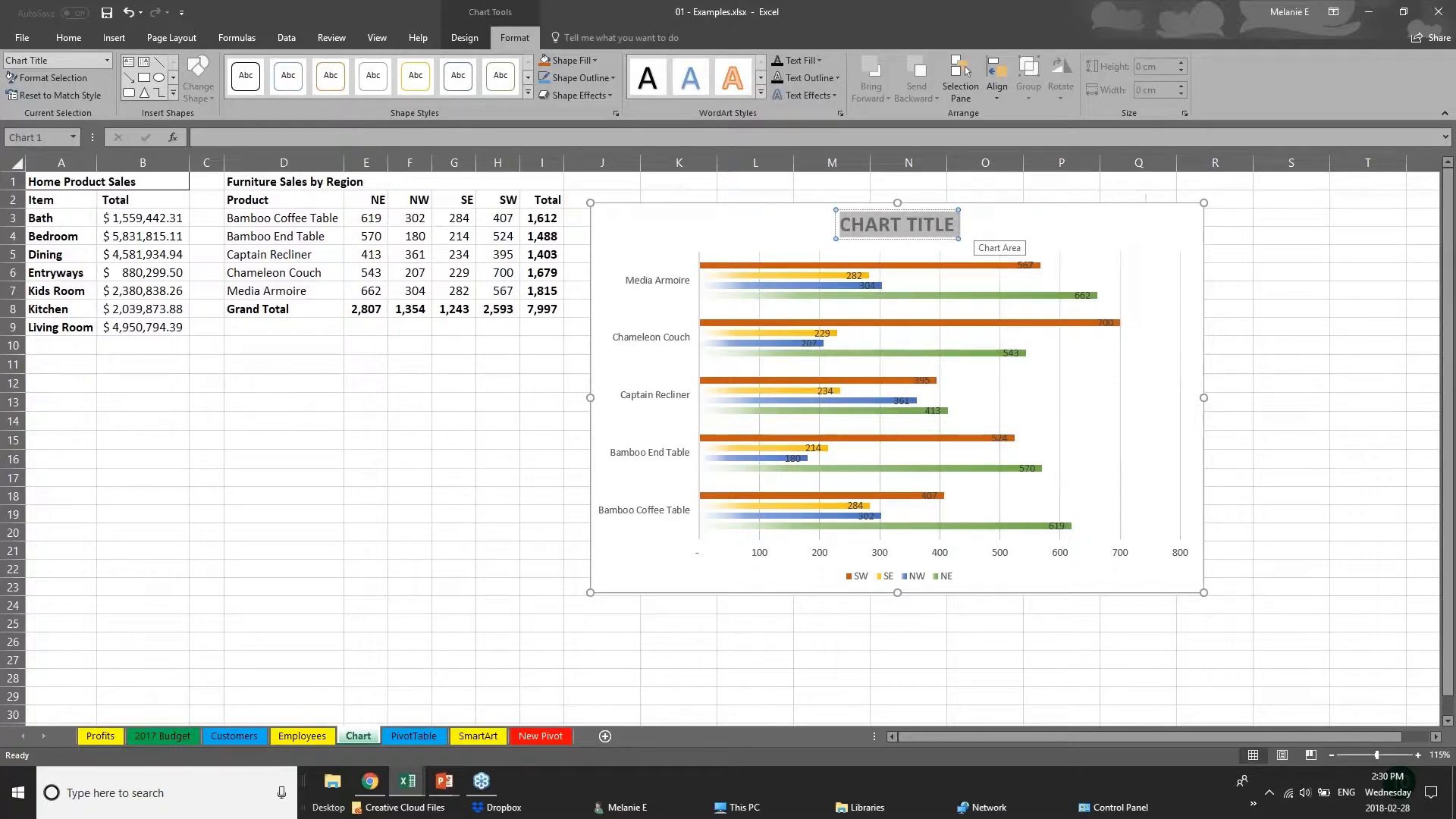
pyautogui.write('SALES')
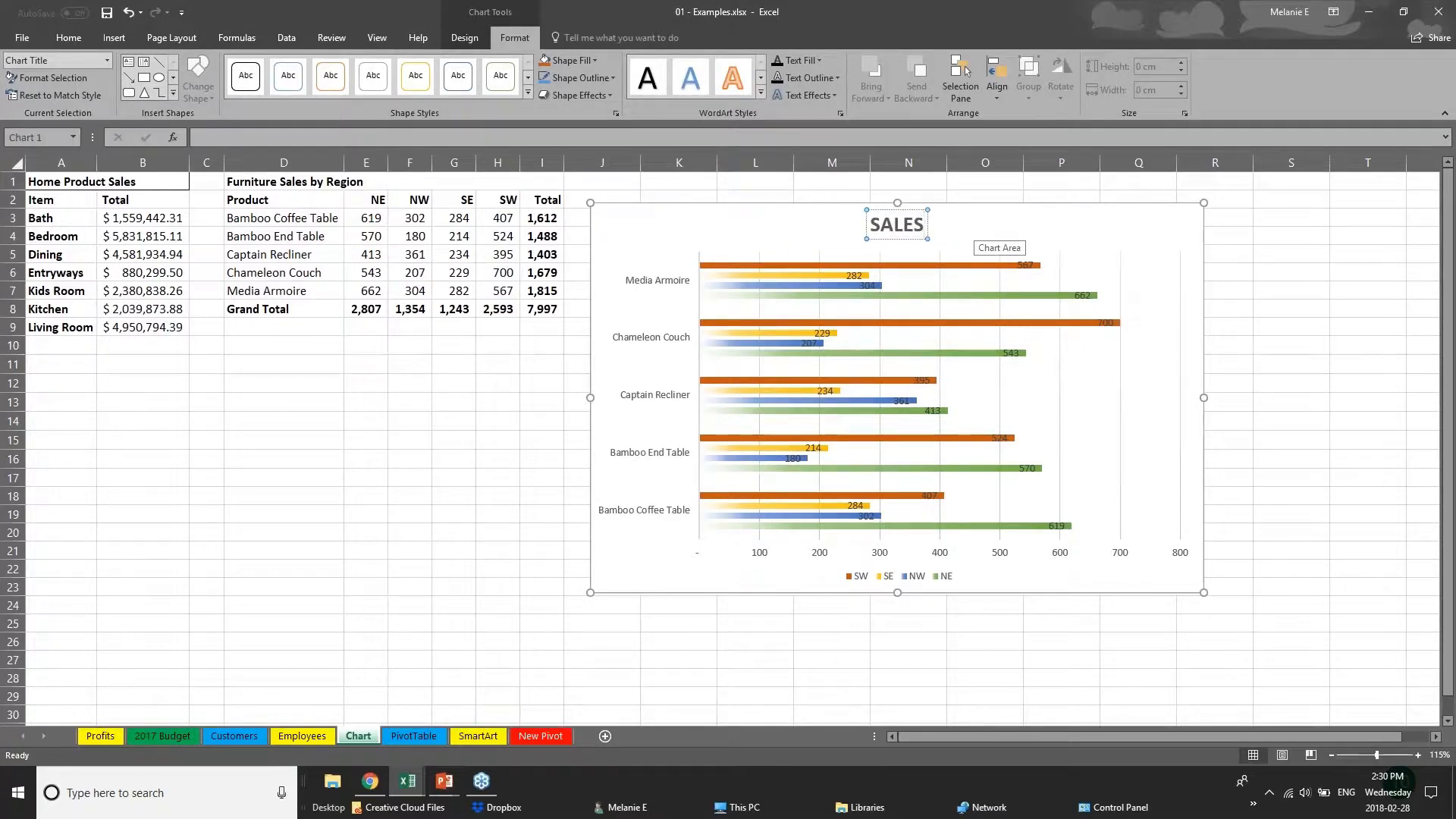
pyautogui.write(' DATA')
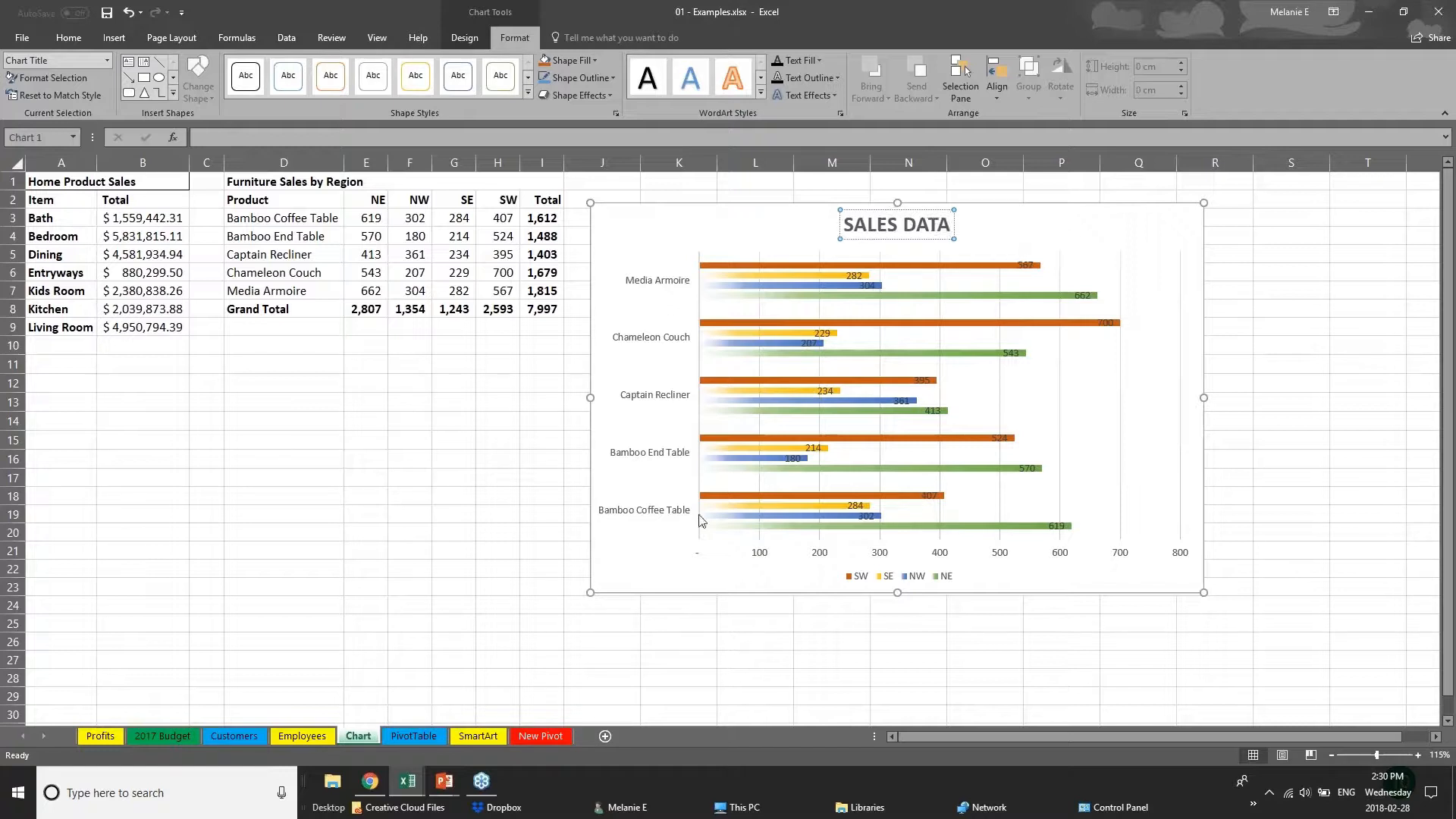
# Enlarge the text of the product names on the chart's vertical axis by two font size increments.
pyautogui.click(762, 561)
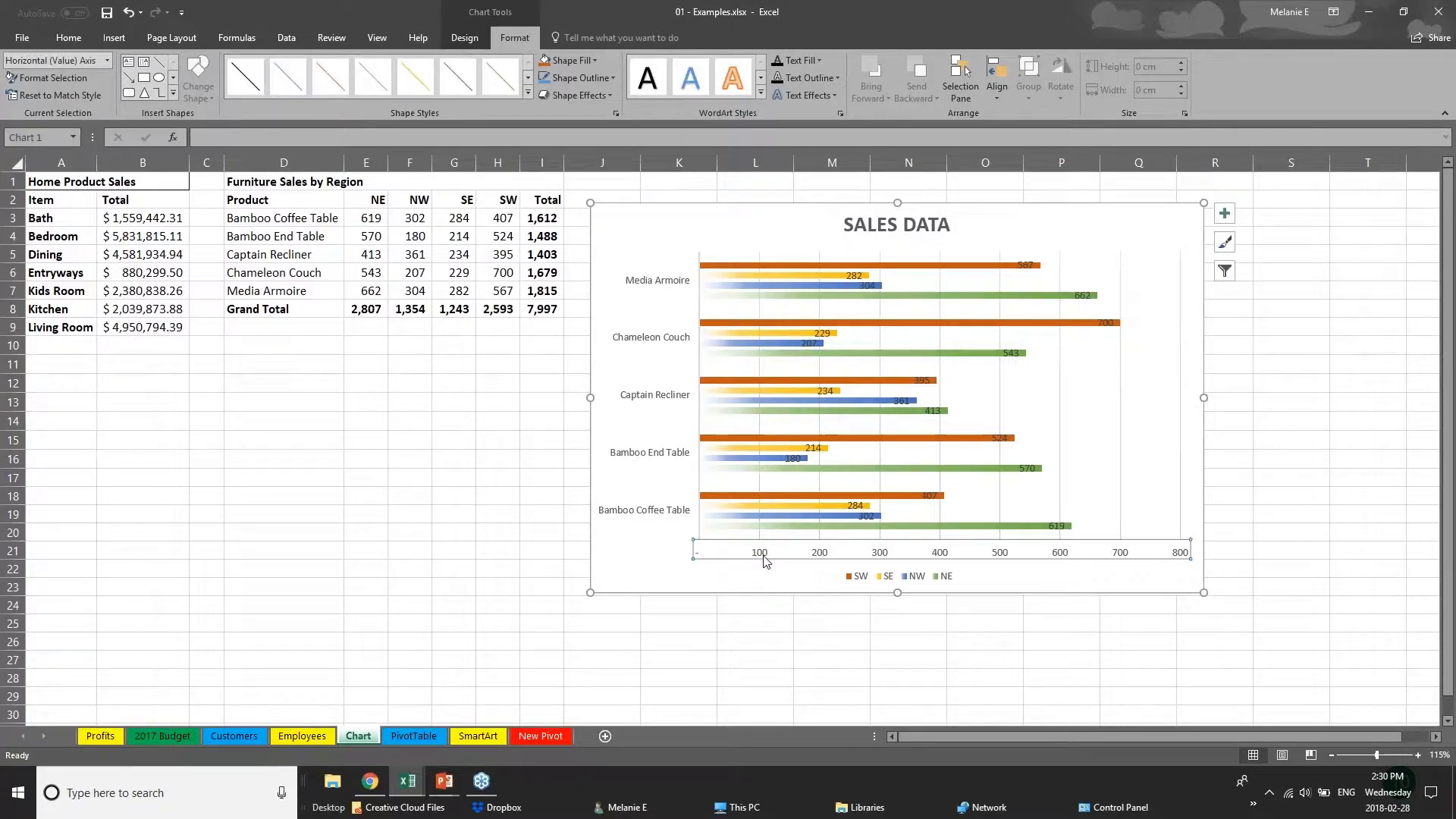
pyautogui.click(688, 456)
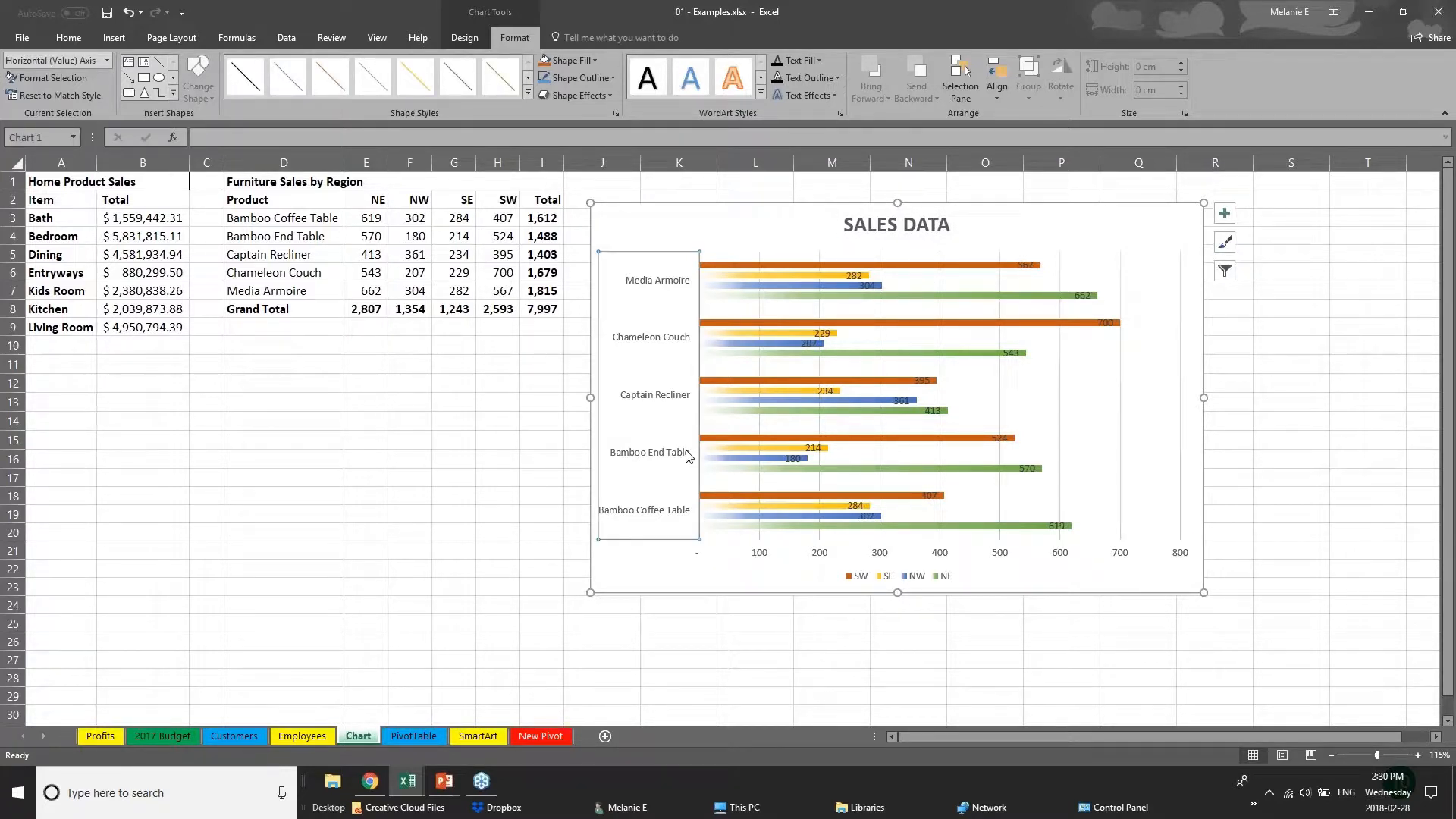
pyautogui.click(68, 38)
pyautogui.click(249, 67)
pyautogui.click(250, 67)
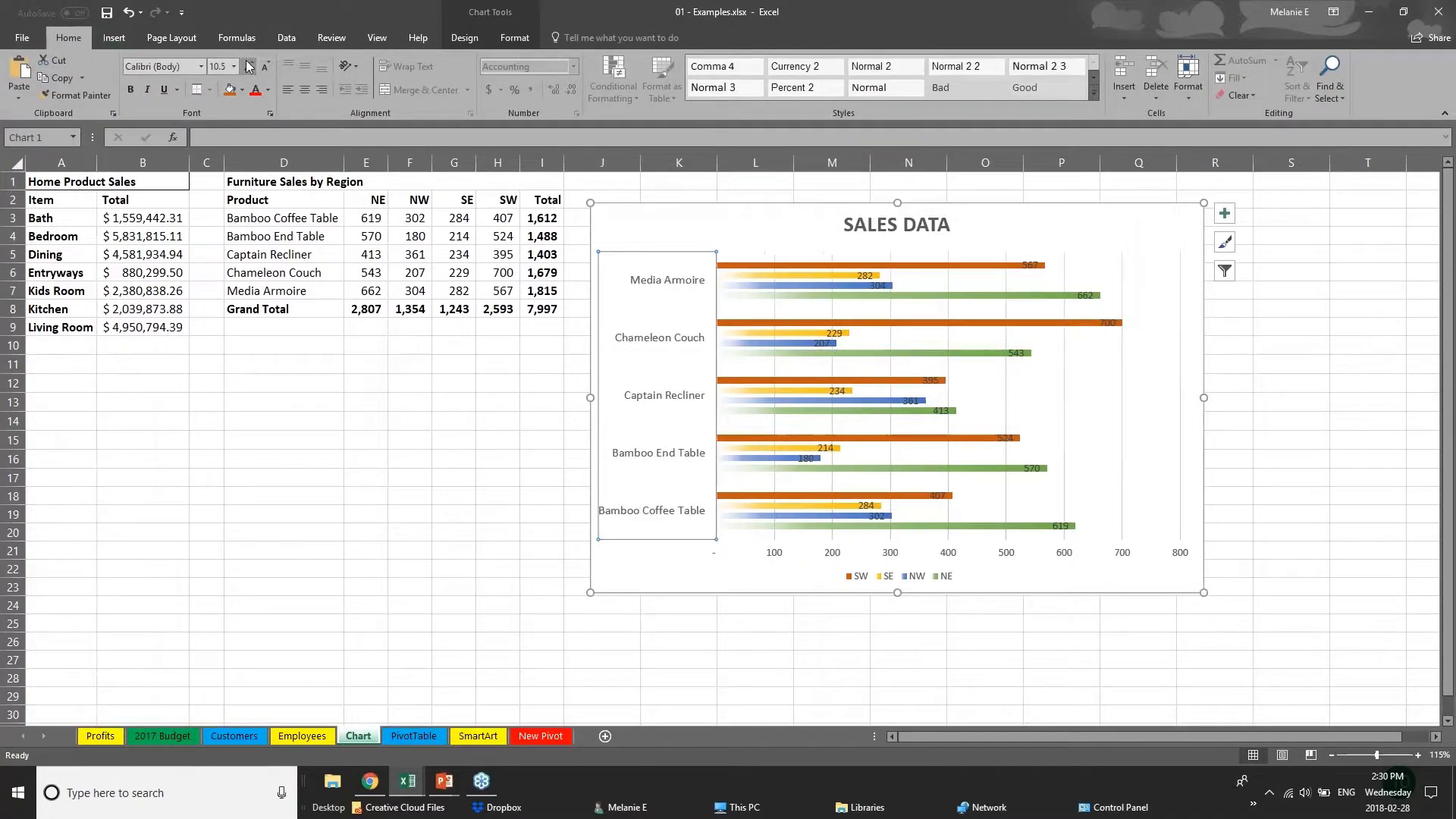
# Move the Chameleon Couch label of the SW series past the end of its bar, and delete the chart's horizontal value axis.
pyautogui.click(797, 555)
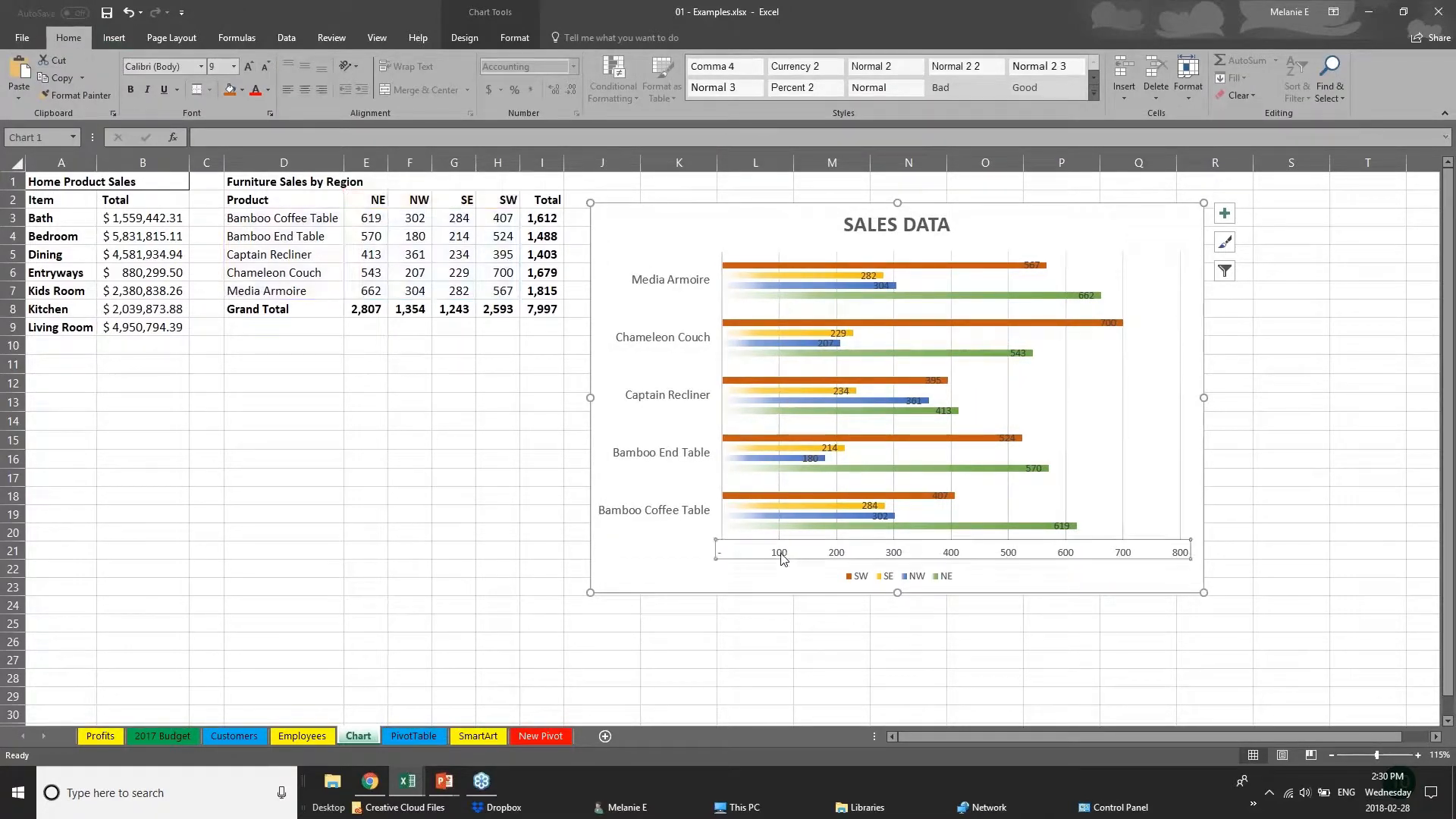
pyautogui.click(1032, 265)
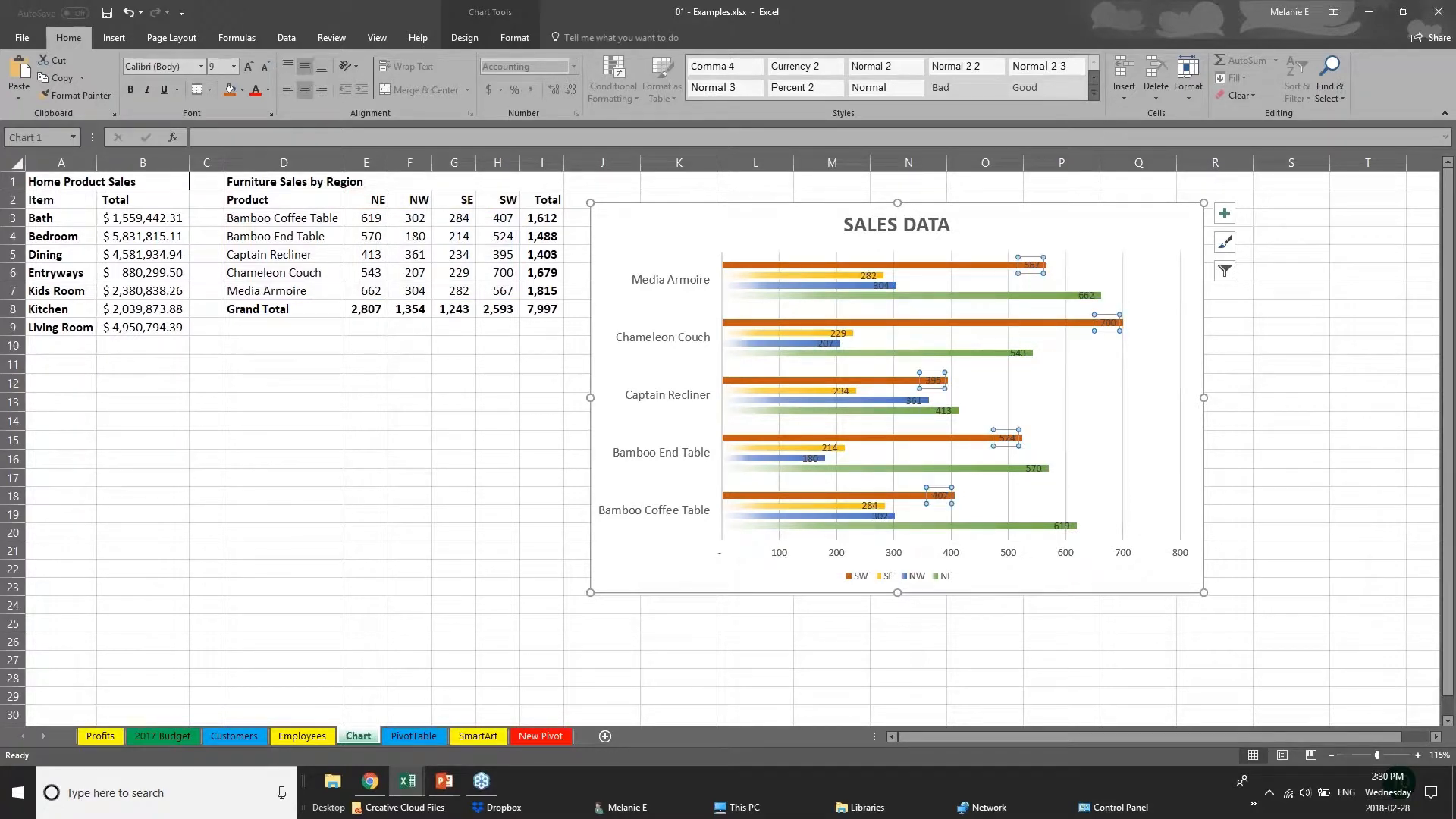
pyautogui.click(1108, 323)
pyautogui.moveTo(1109, 323); pyautogui.dragTo(1142, 322)
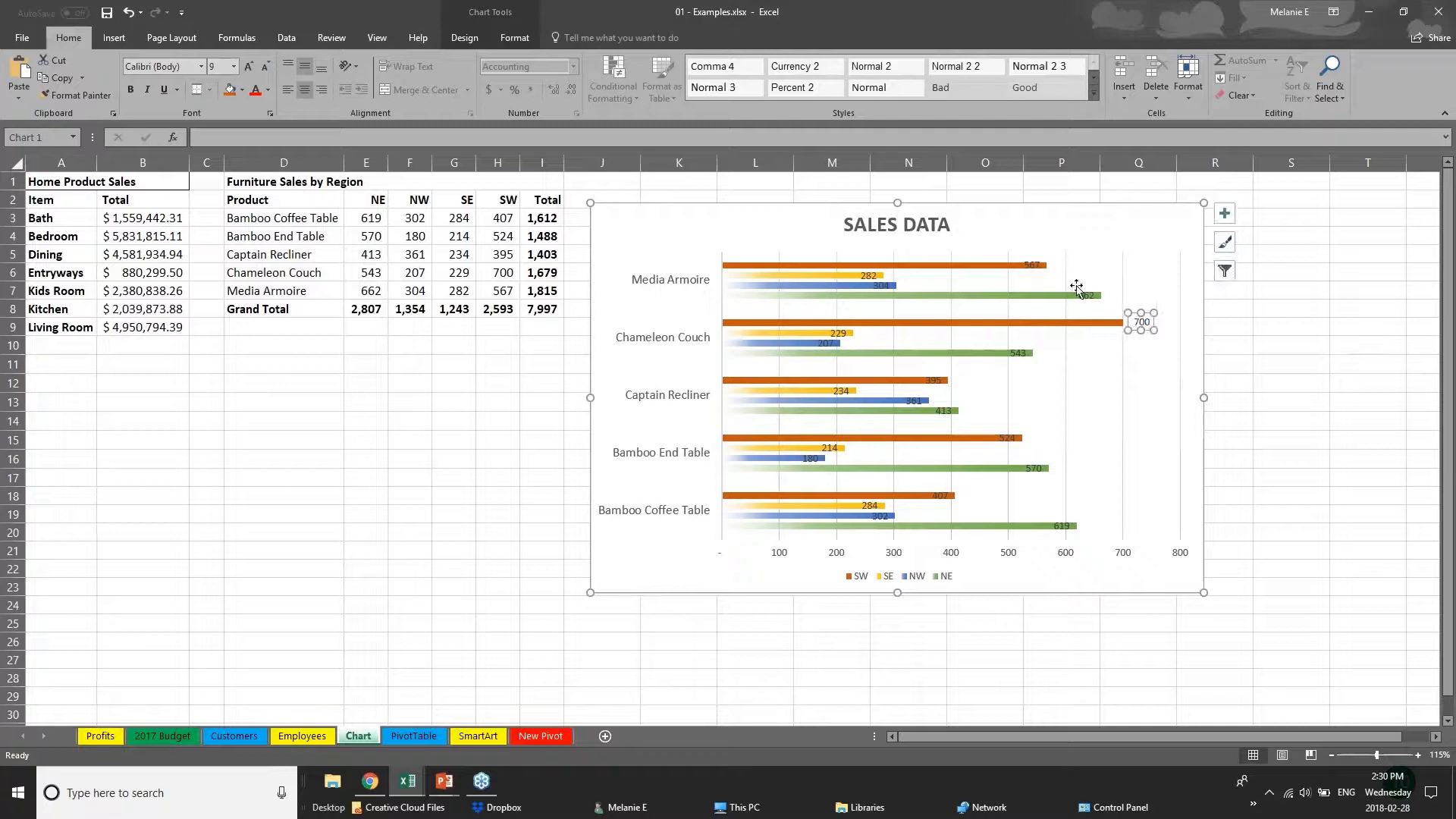
pyautogui.click(1034, 267)
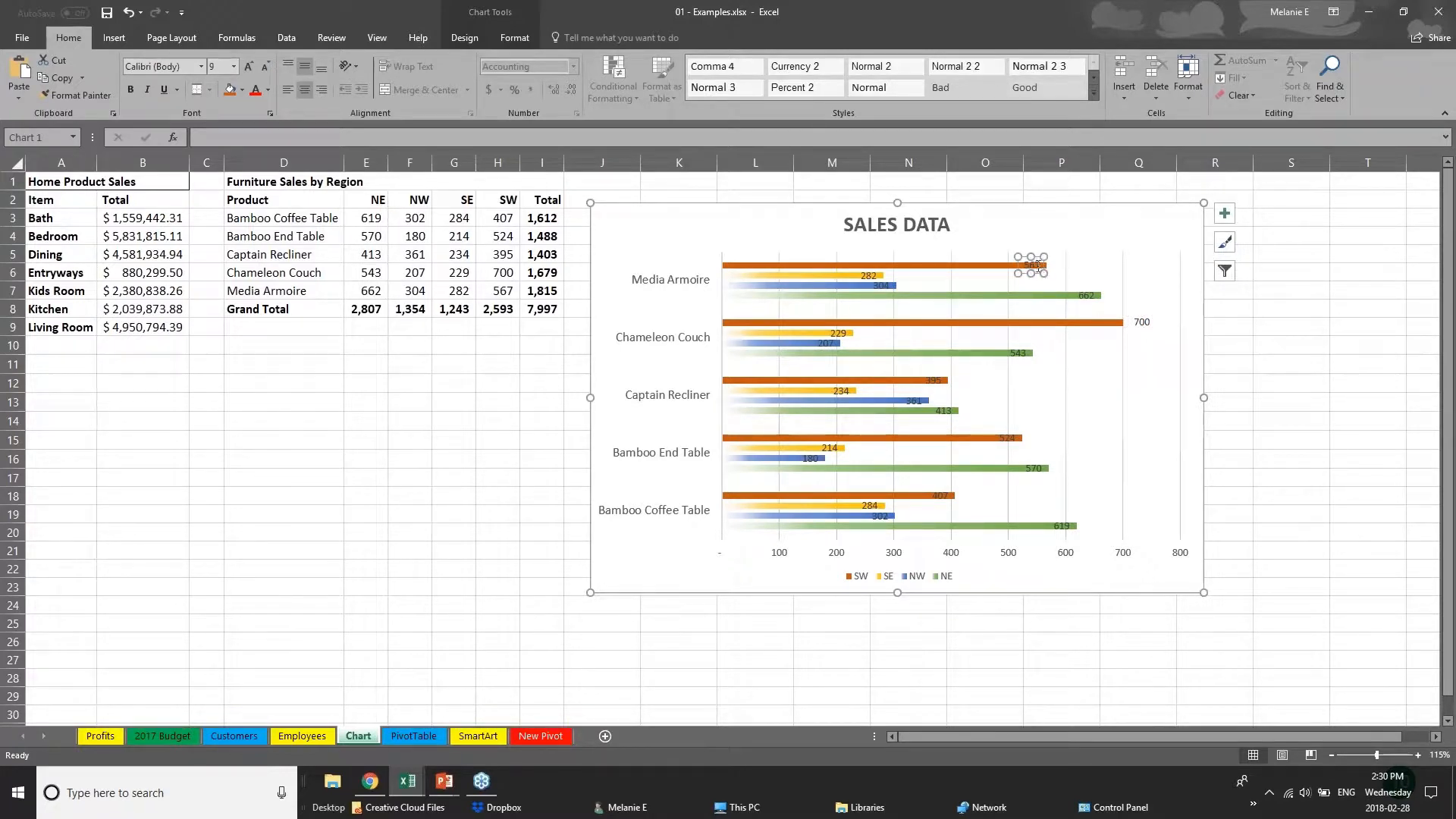
pyautogui.moveTo(1036, 271); pyautogui.dragTo(1038, 264)
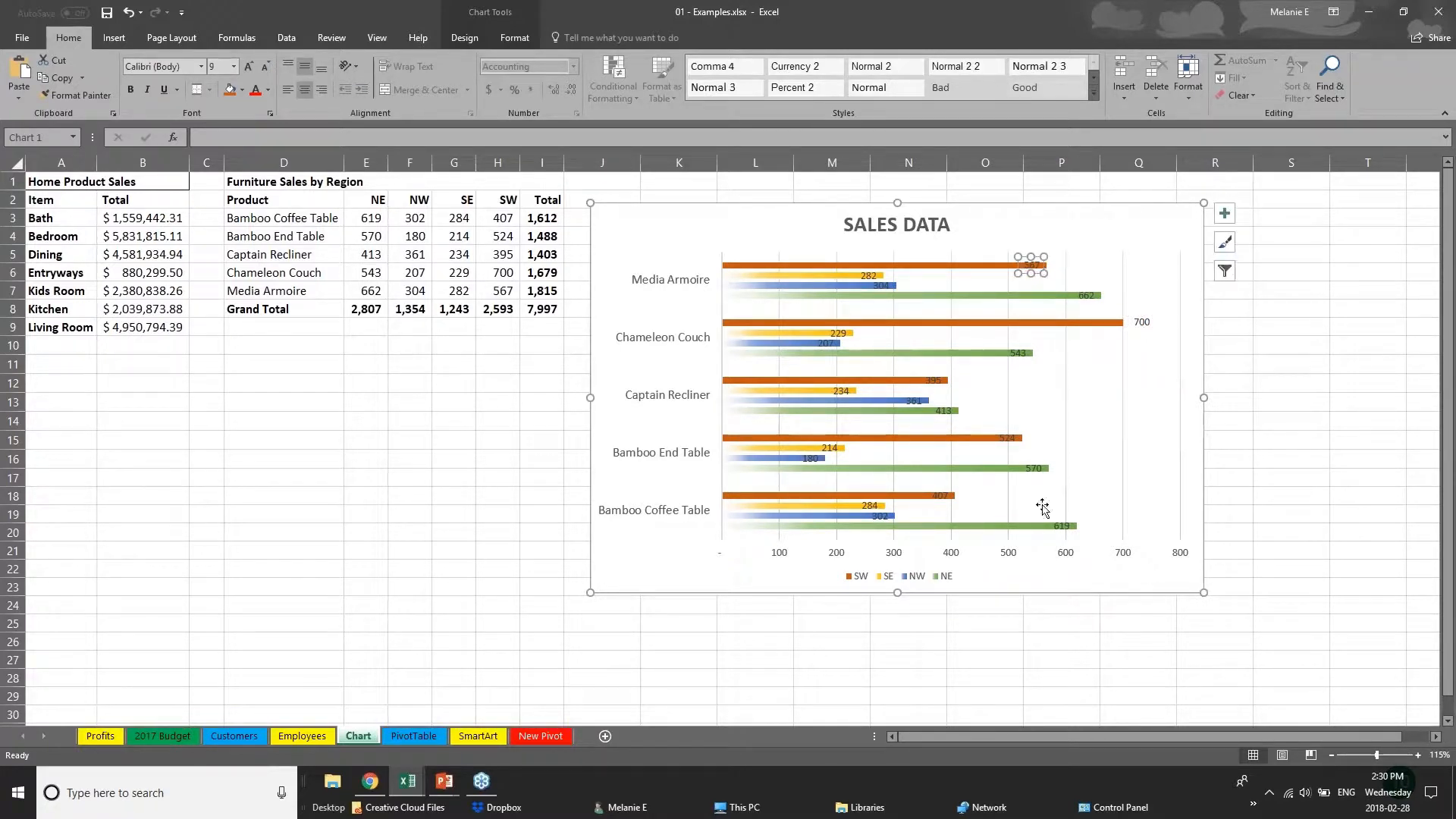
pyautogui.click(948, 554)
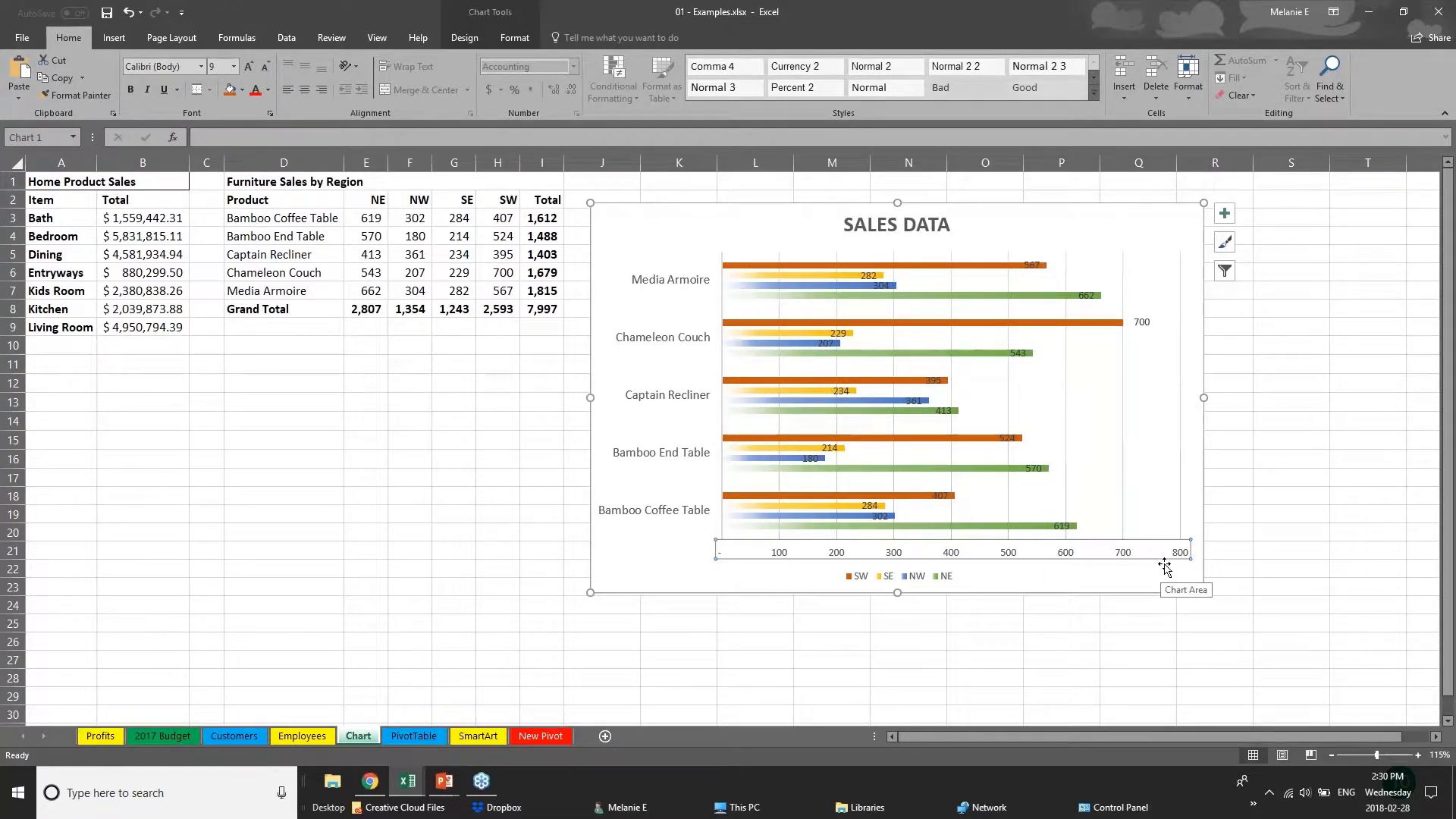
pyautogui.press('Delete')
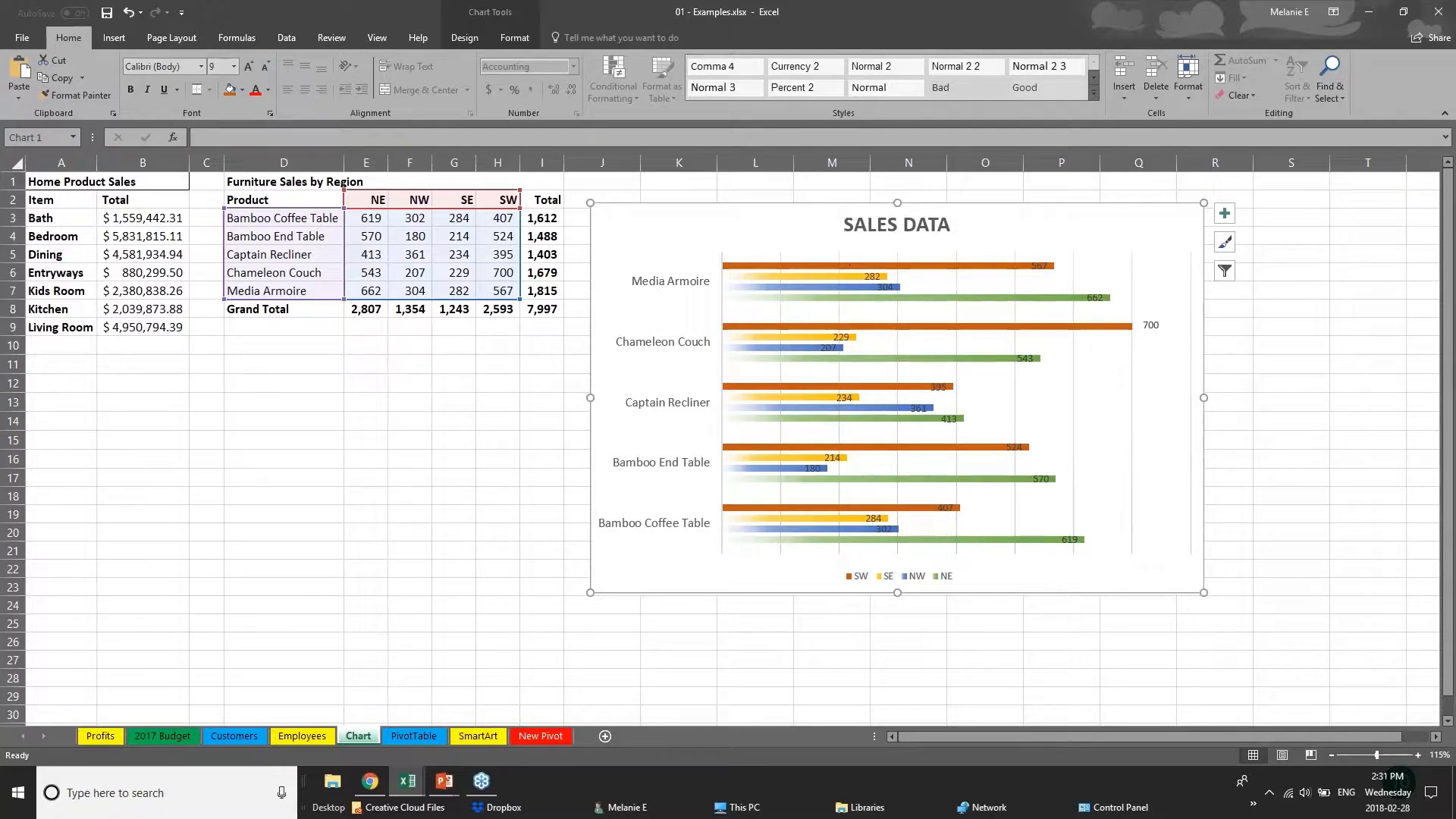
# Select the SW, SE and NW bars in turn to check which worksheet cells each series is drawn from.
pyautogui.click(505, 22)
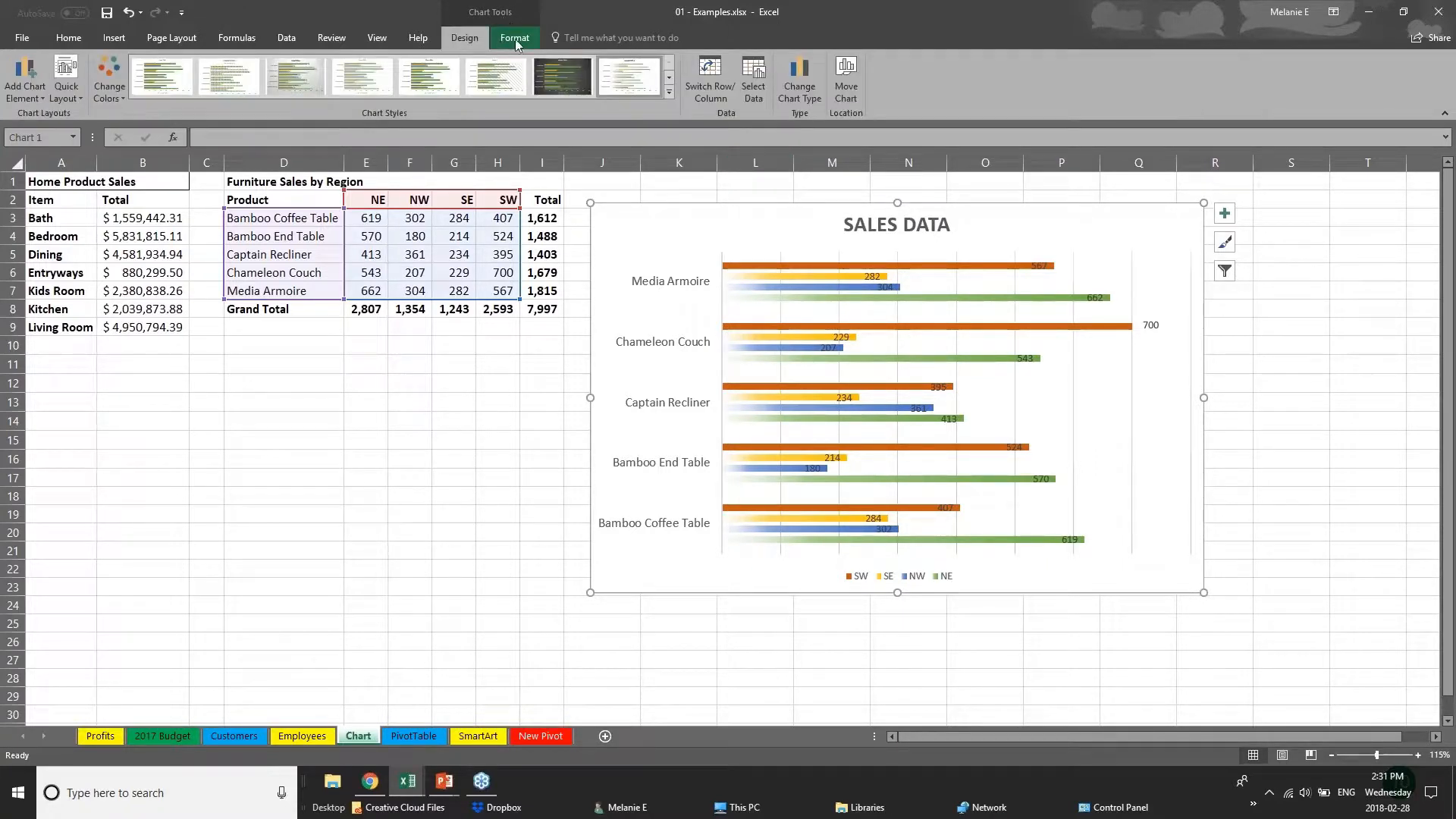
pyautogui.click(515, 39)
pyautogui.click(486, 36)
pyautogui.click(459, 220)
pyautogui.click(721, 267)
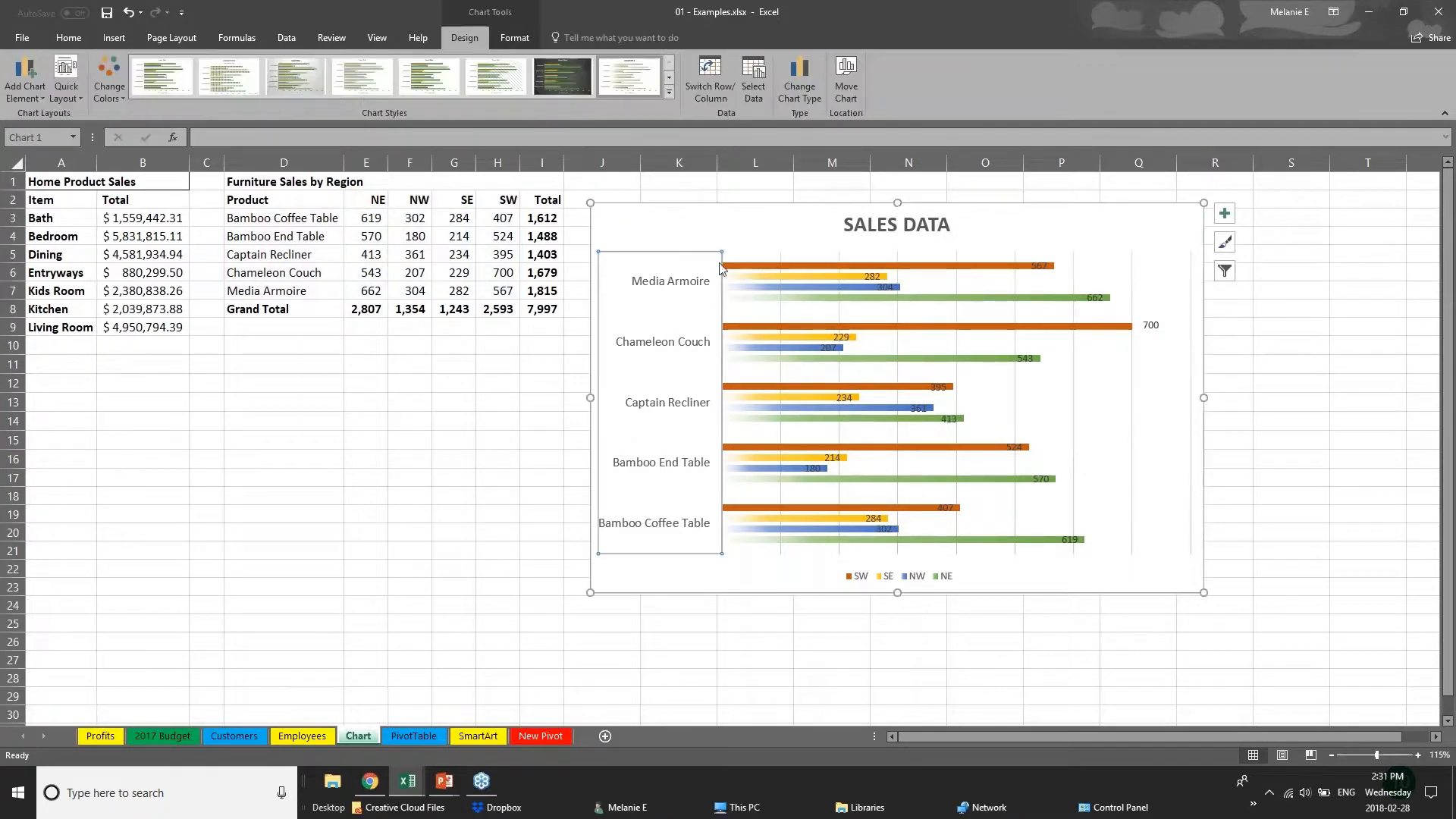
pyautogui.click(817, 267)
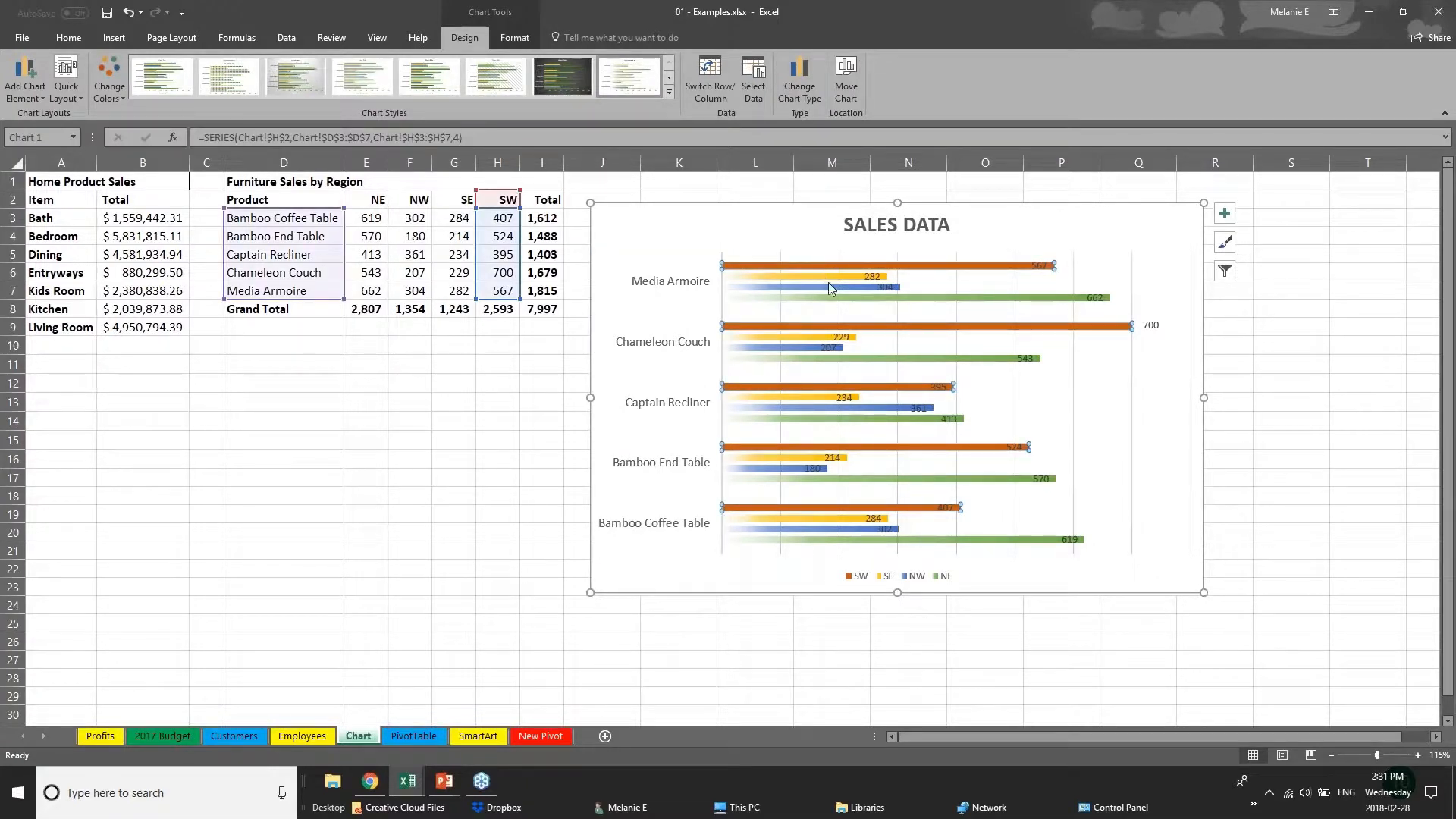
pyautogui.click(830, 278)
pyautogui.click(838, 289)
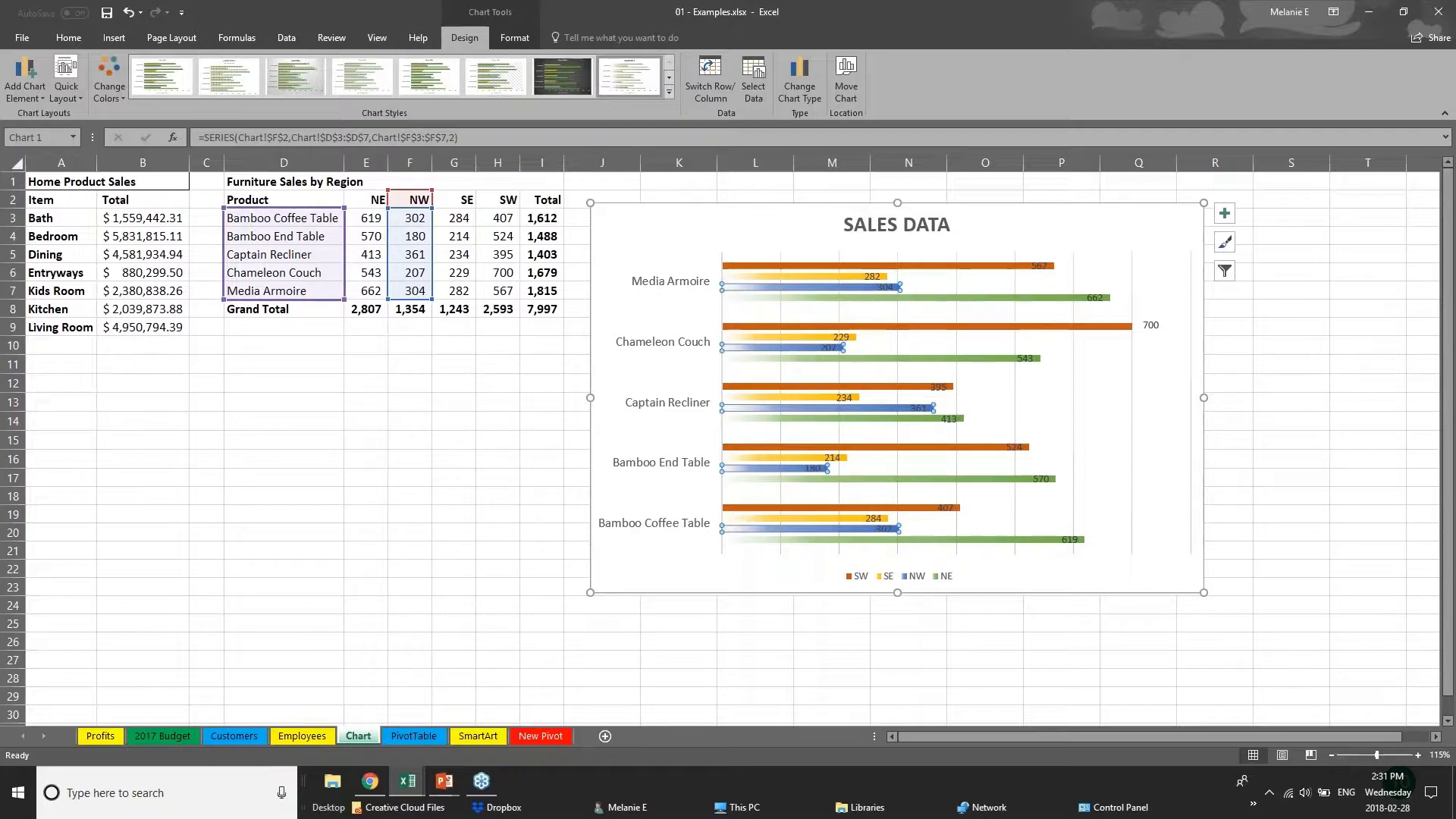
# Change the NW sales value of the Bamboo End Table in cell F4 to 181.
pyautogui.click(402, 236)
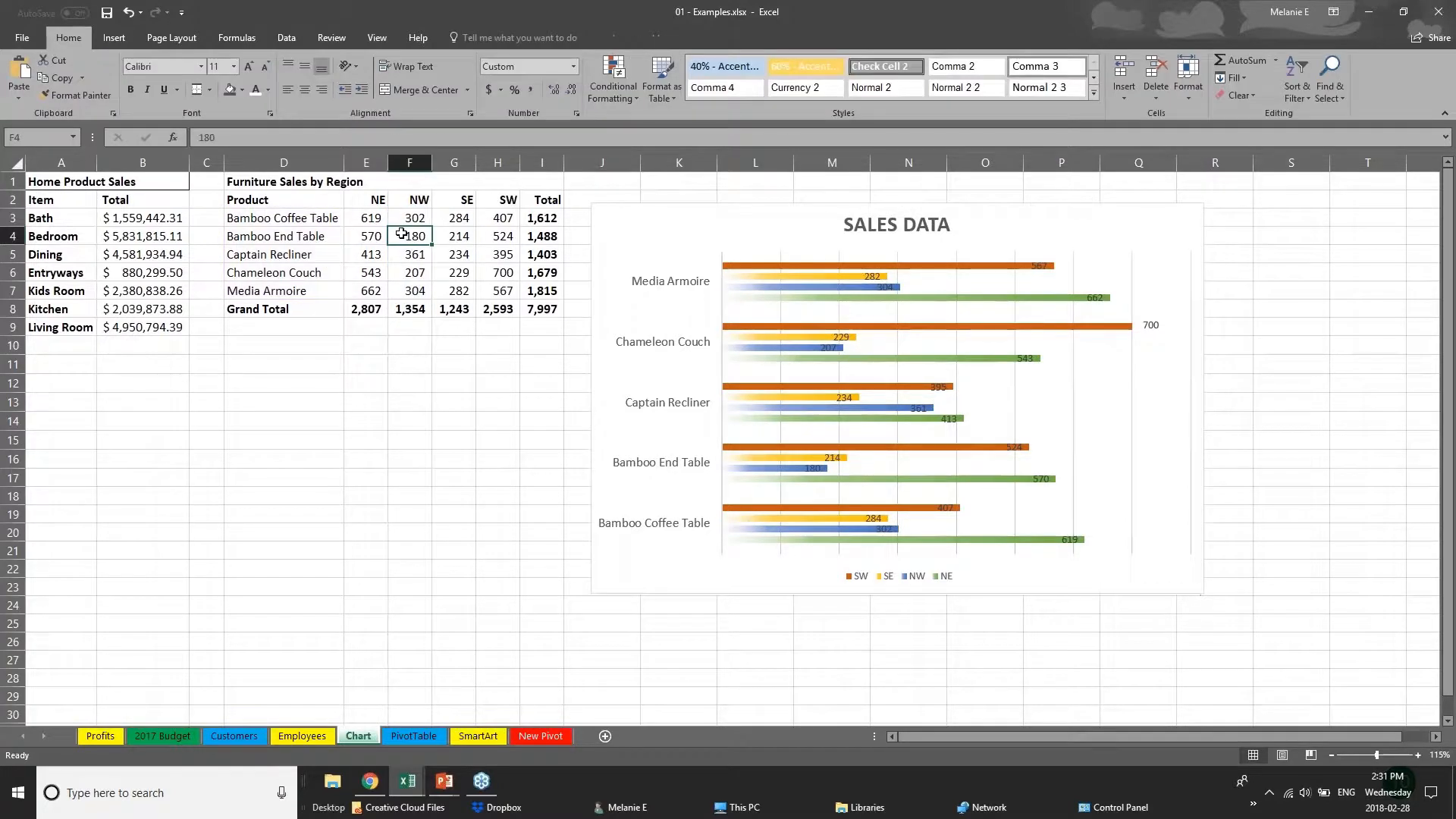
pyautogui.doubleClick(402, 234)
pyautogui.moveTo(404, 236); pyautogui.dragTo(452, 236)
pyautogui.write('181')
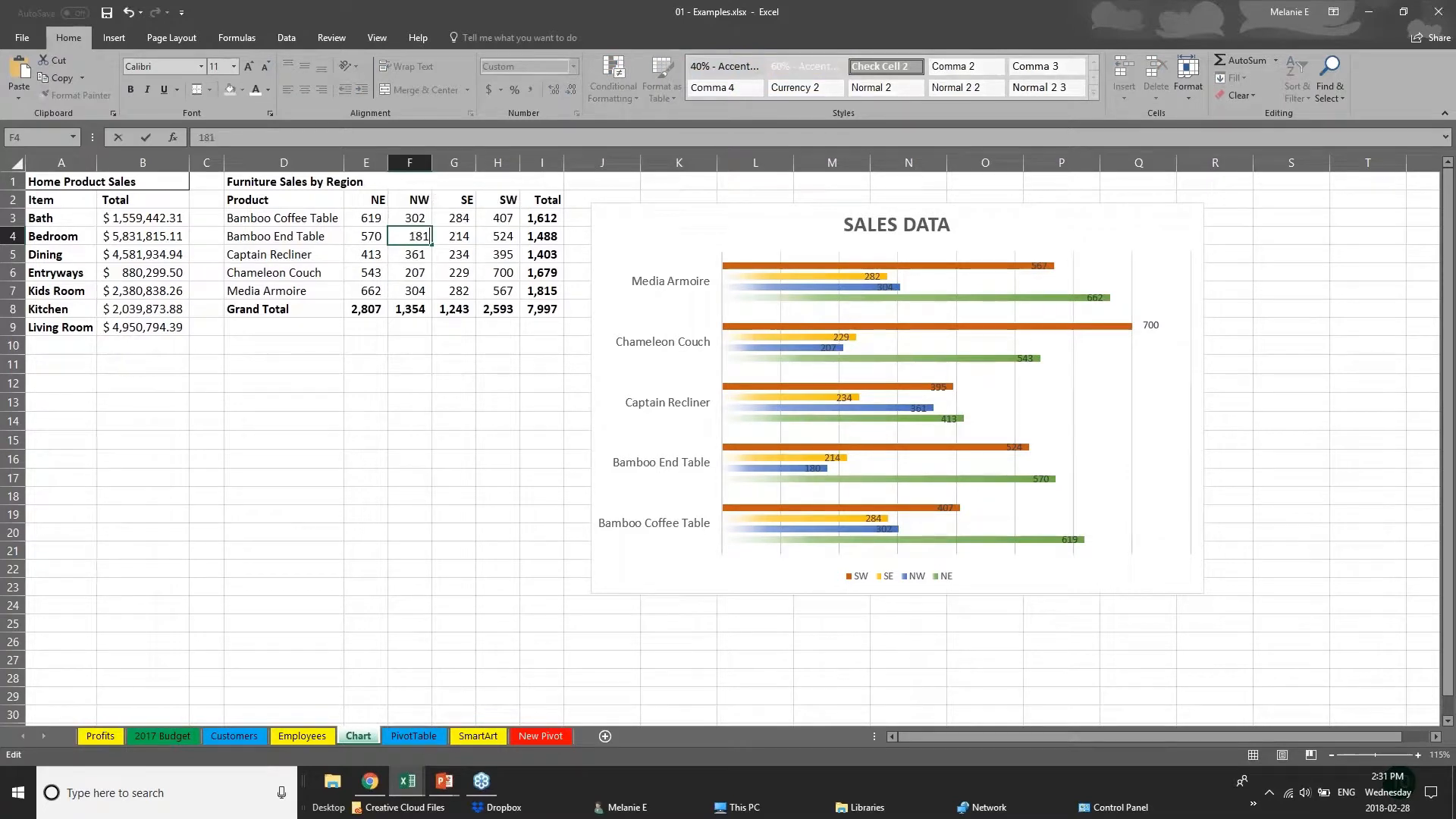
pyautogui.press('Return')
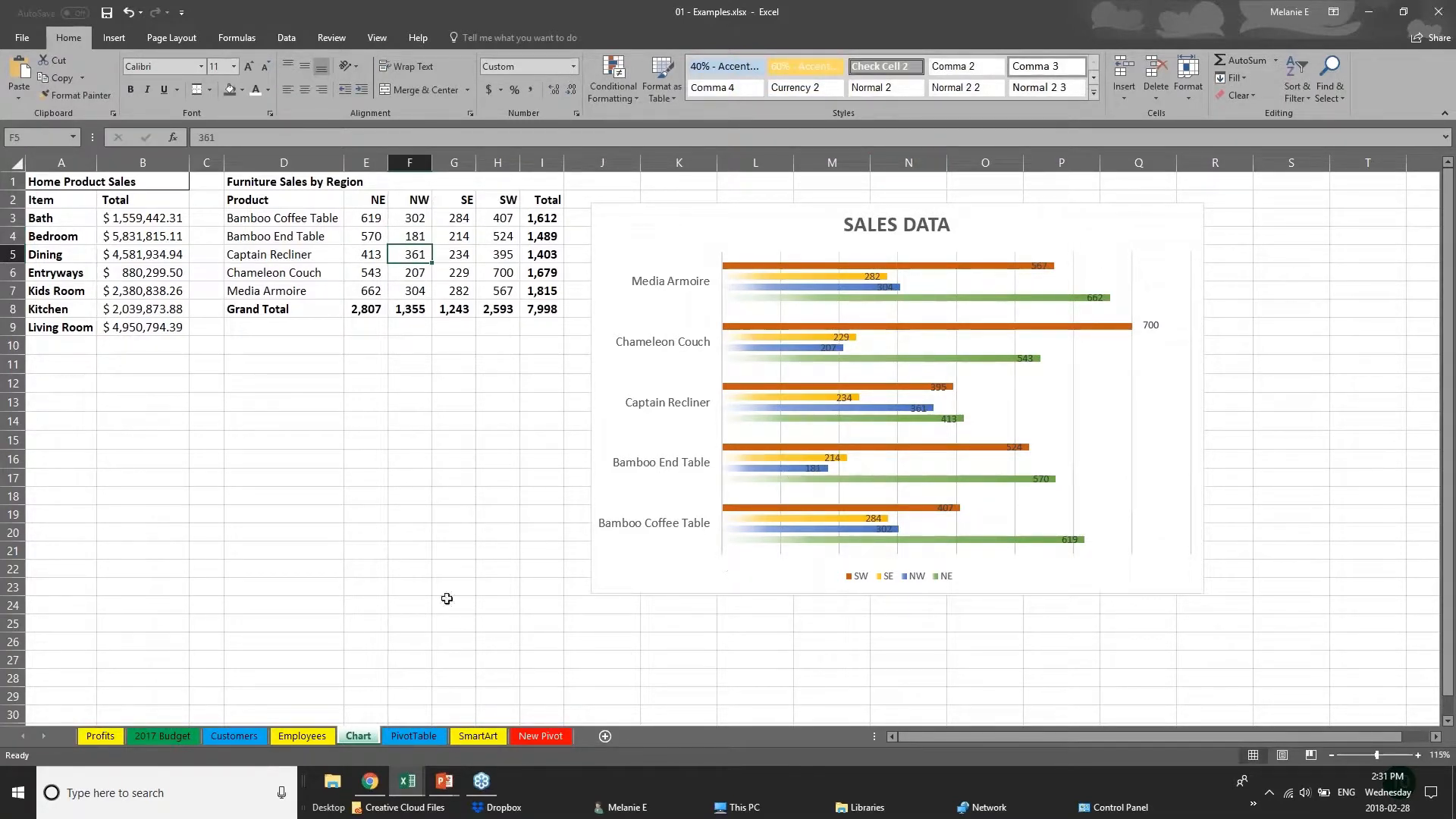
# Switch to the PowerPoint slide show and advance to the CREATING TABLES slide.
pyautogui.click(444, 781)
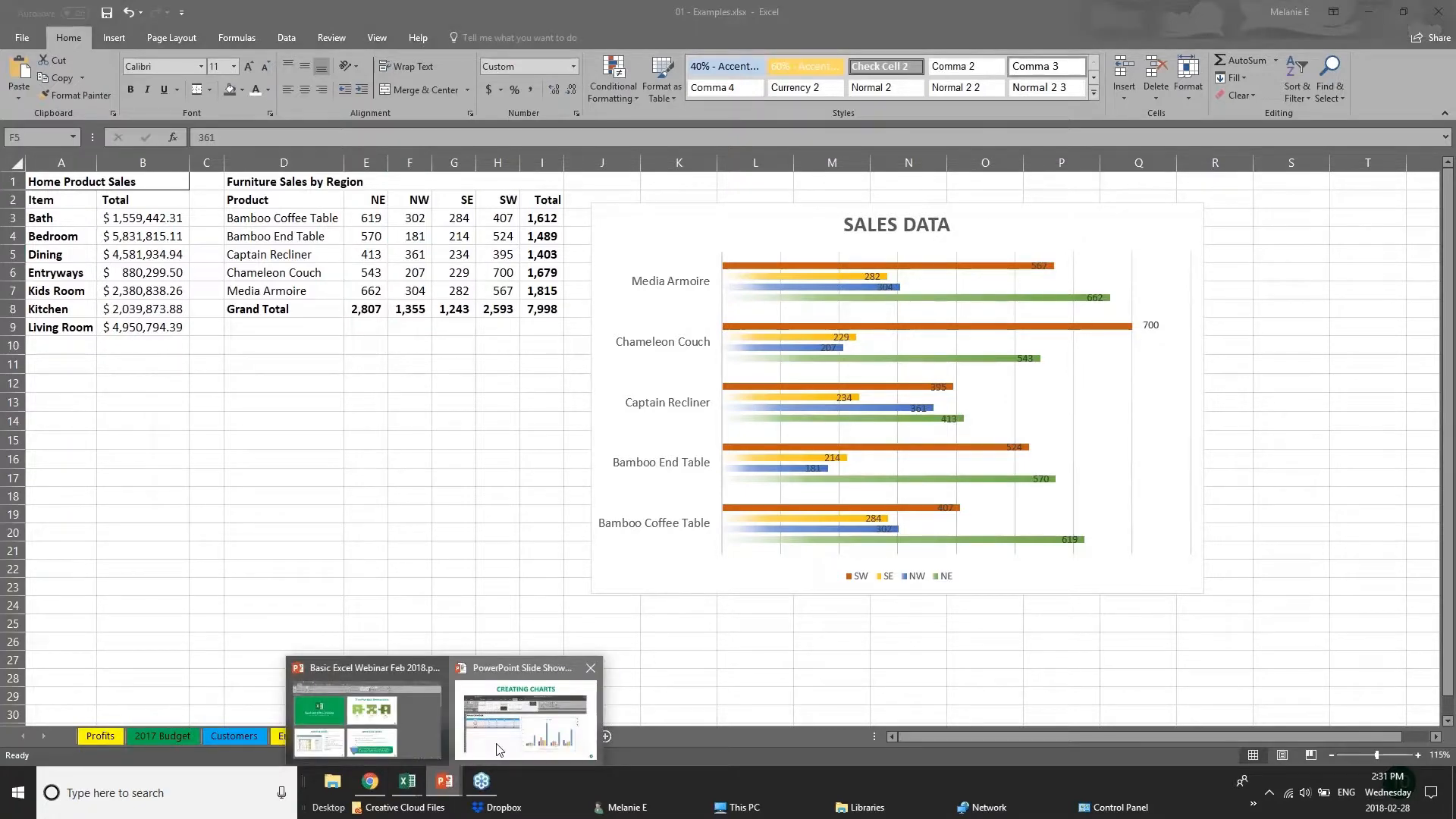
pyautogui.click(499, 749)
pyautogui.press('Right')
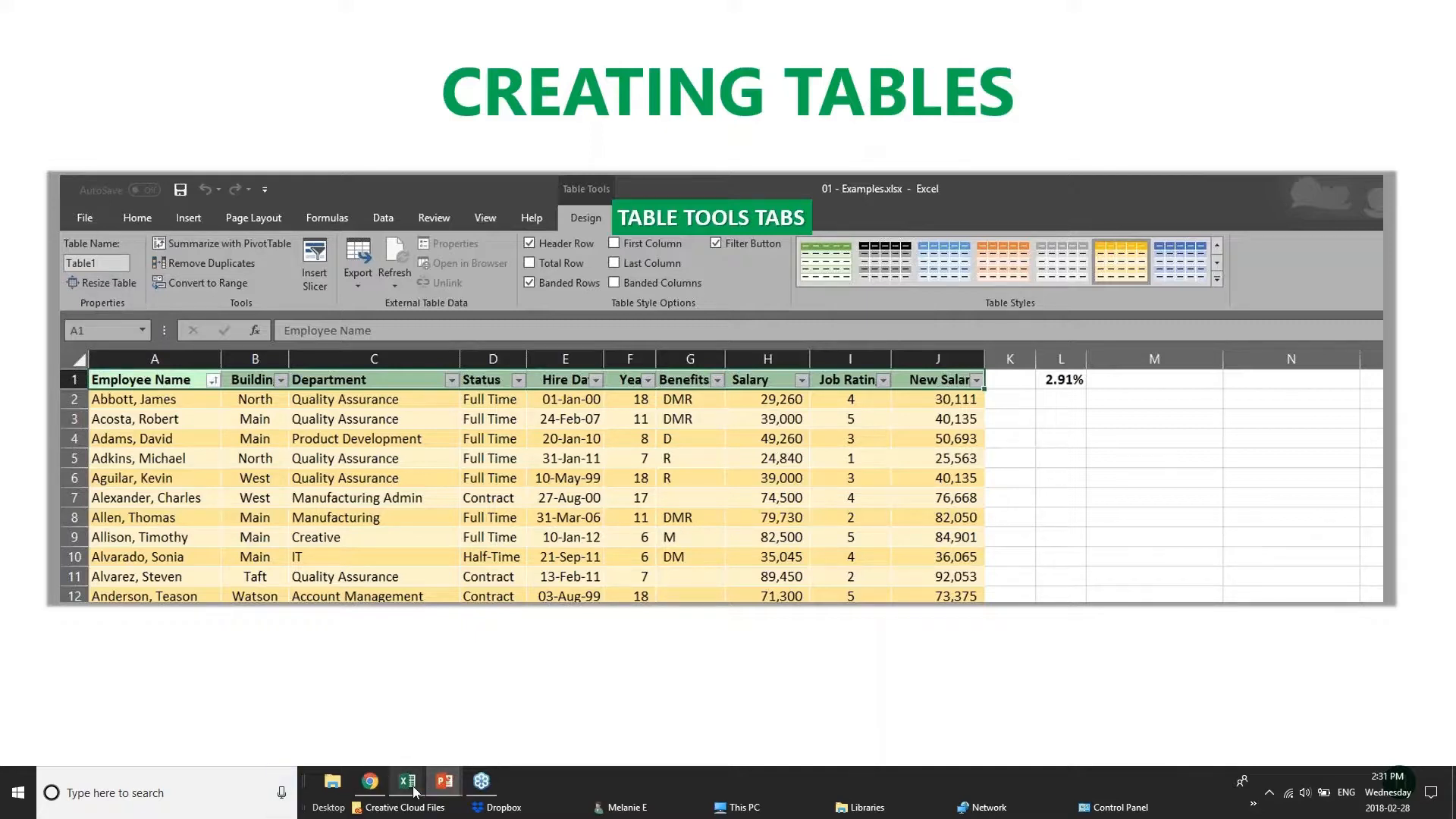
# Switch back to the 01 - Examples workbook in Excel and open its Customers sheet.
pyautogui.moveTo(399, 798)
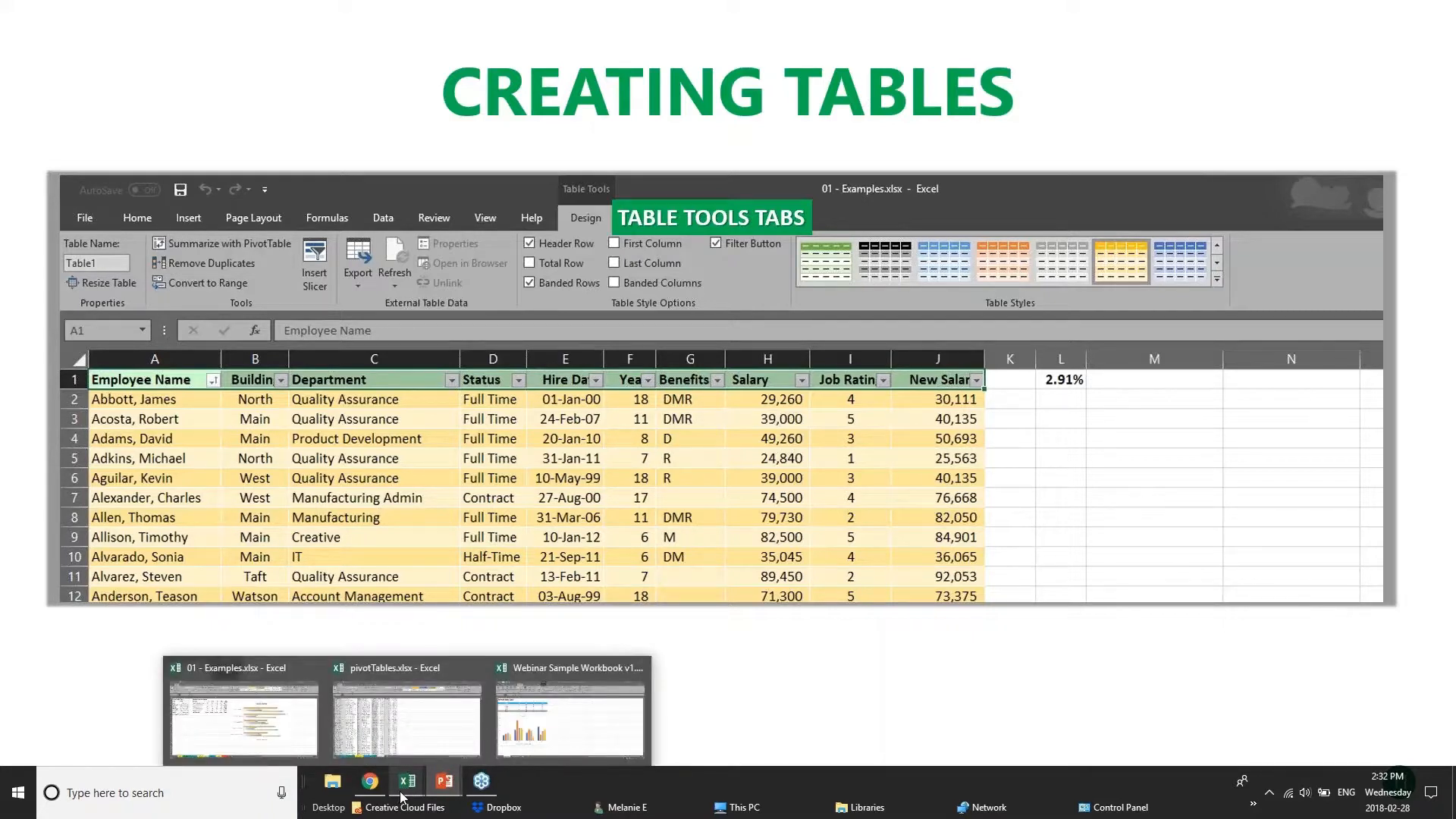
pyautogui.click(556, 724)
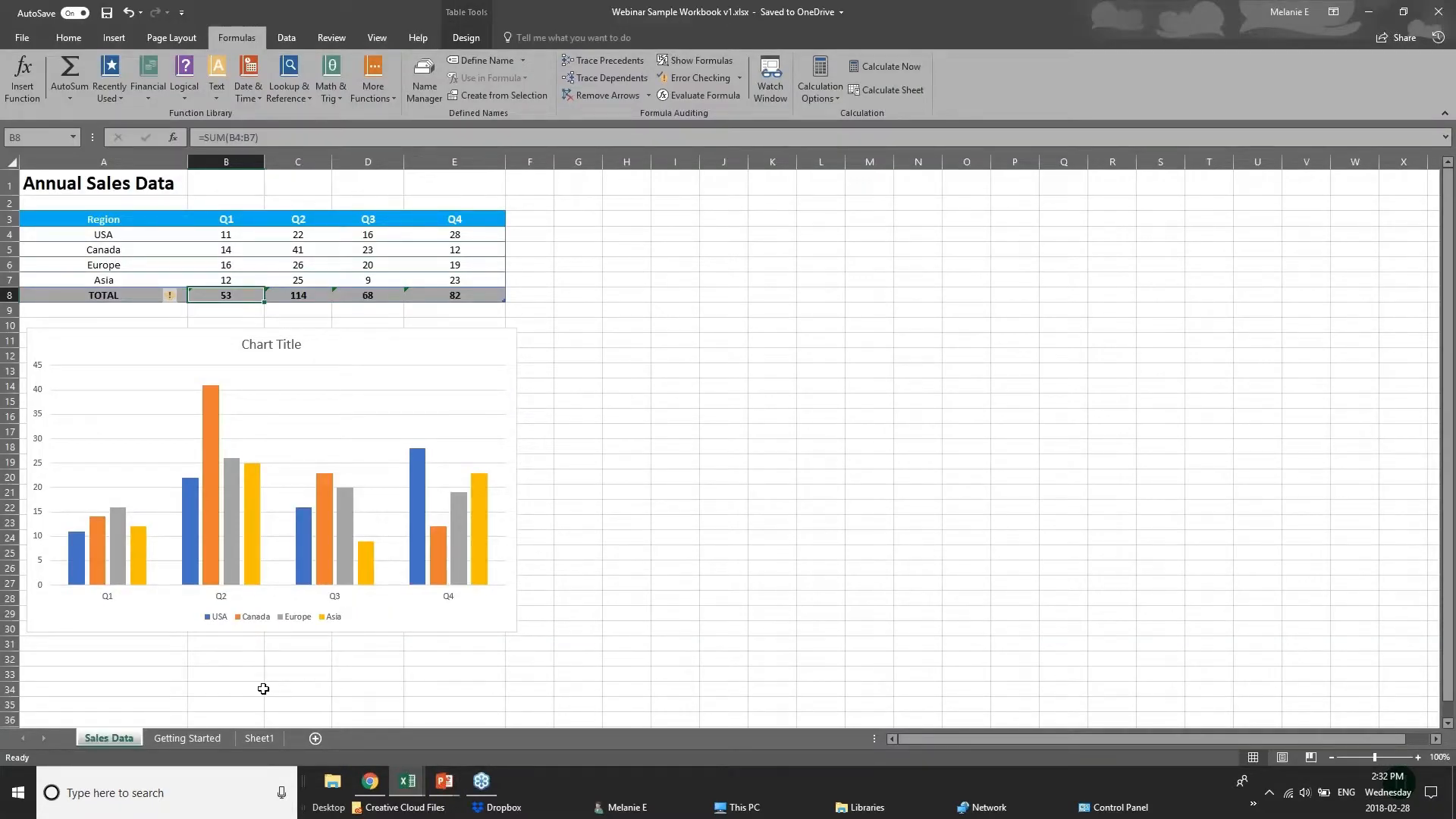
pyautogui.moveTo(407, 781)
pyautogui.click(410, 725)
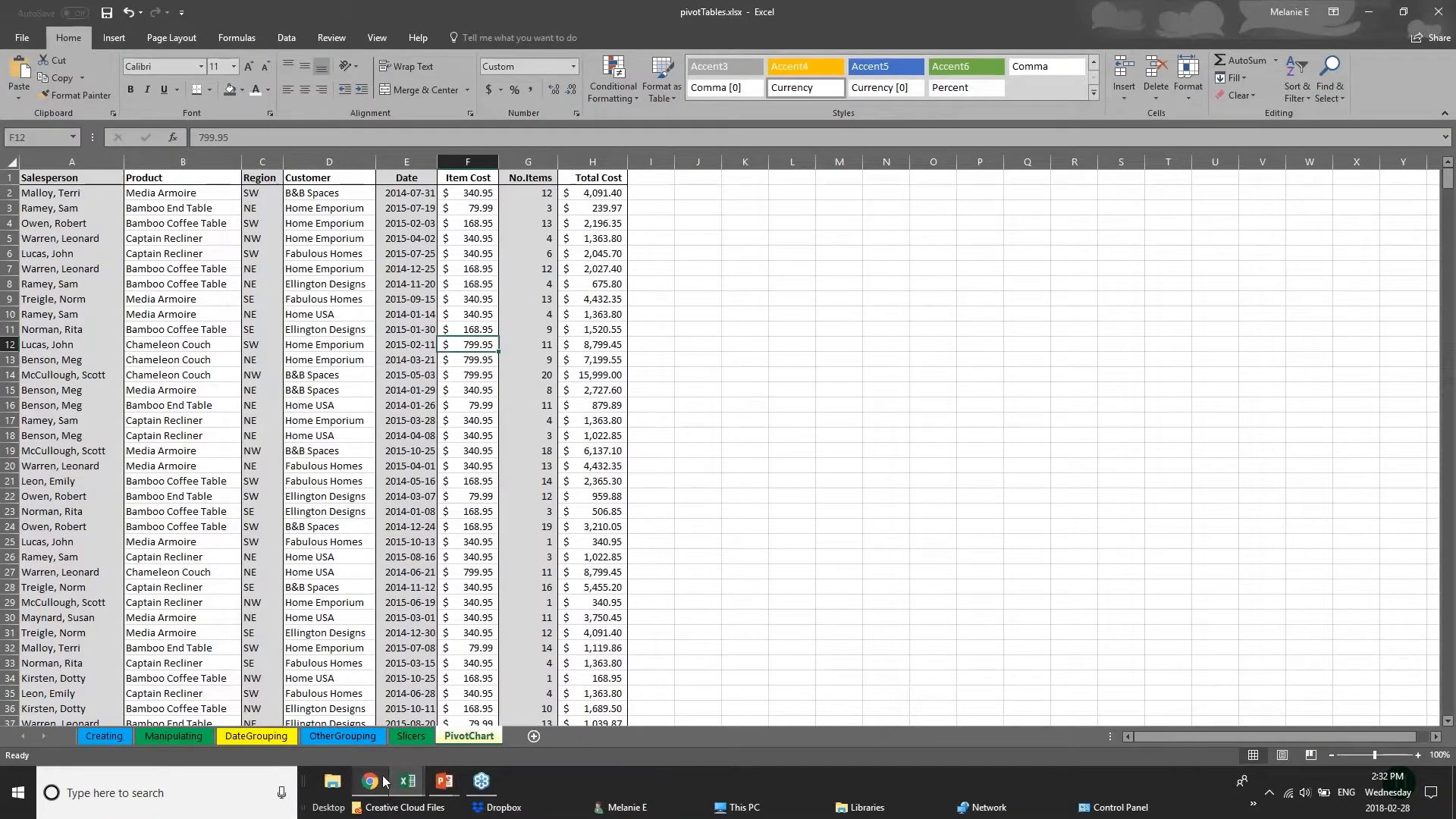
pyautogui.click(275, 711)
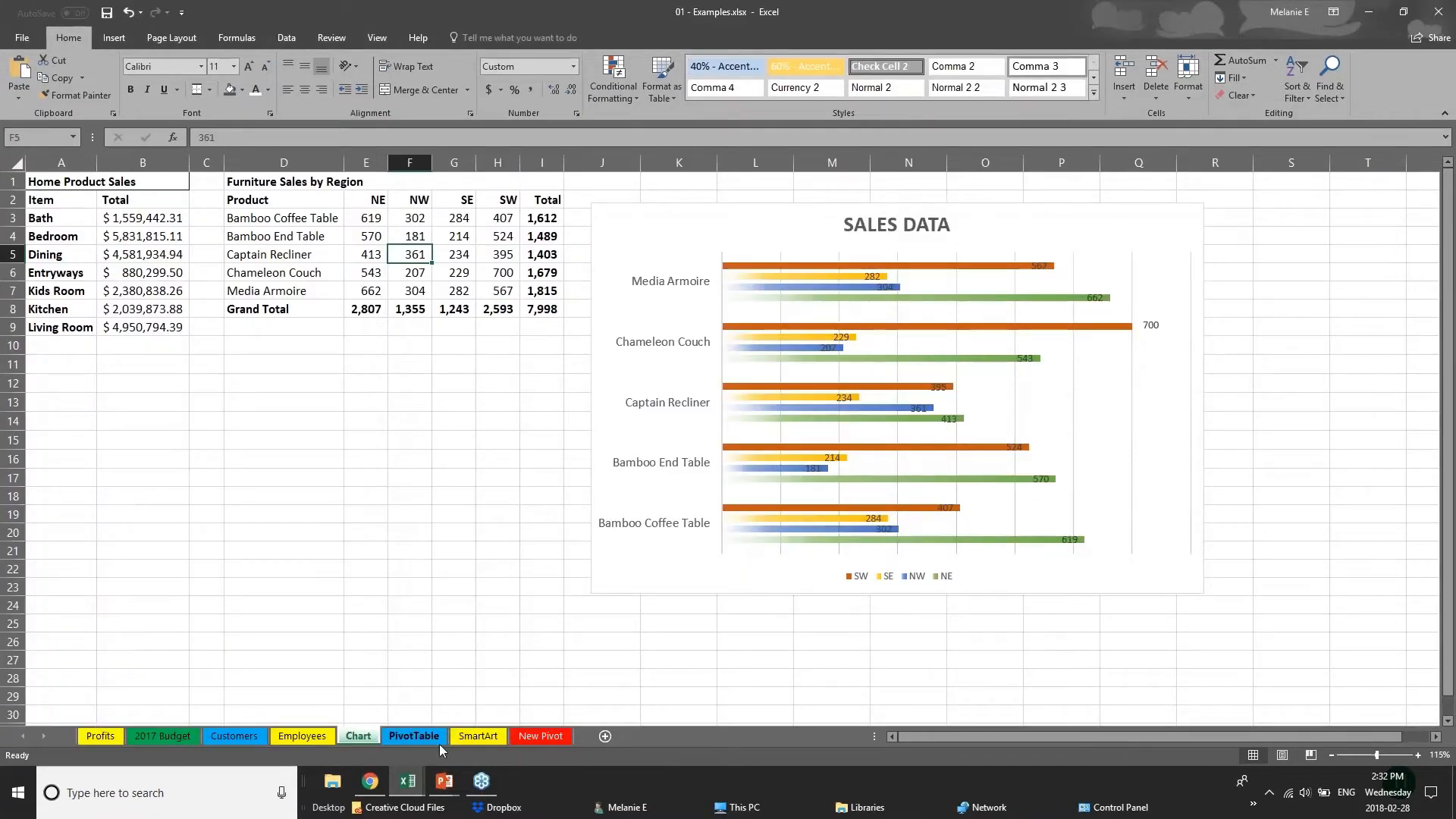
pyautogui.click(234, 736)
pyautogui.click(334, 251)
pyautogui.click(64, 203)
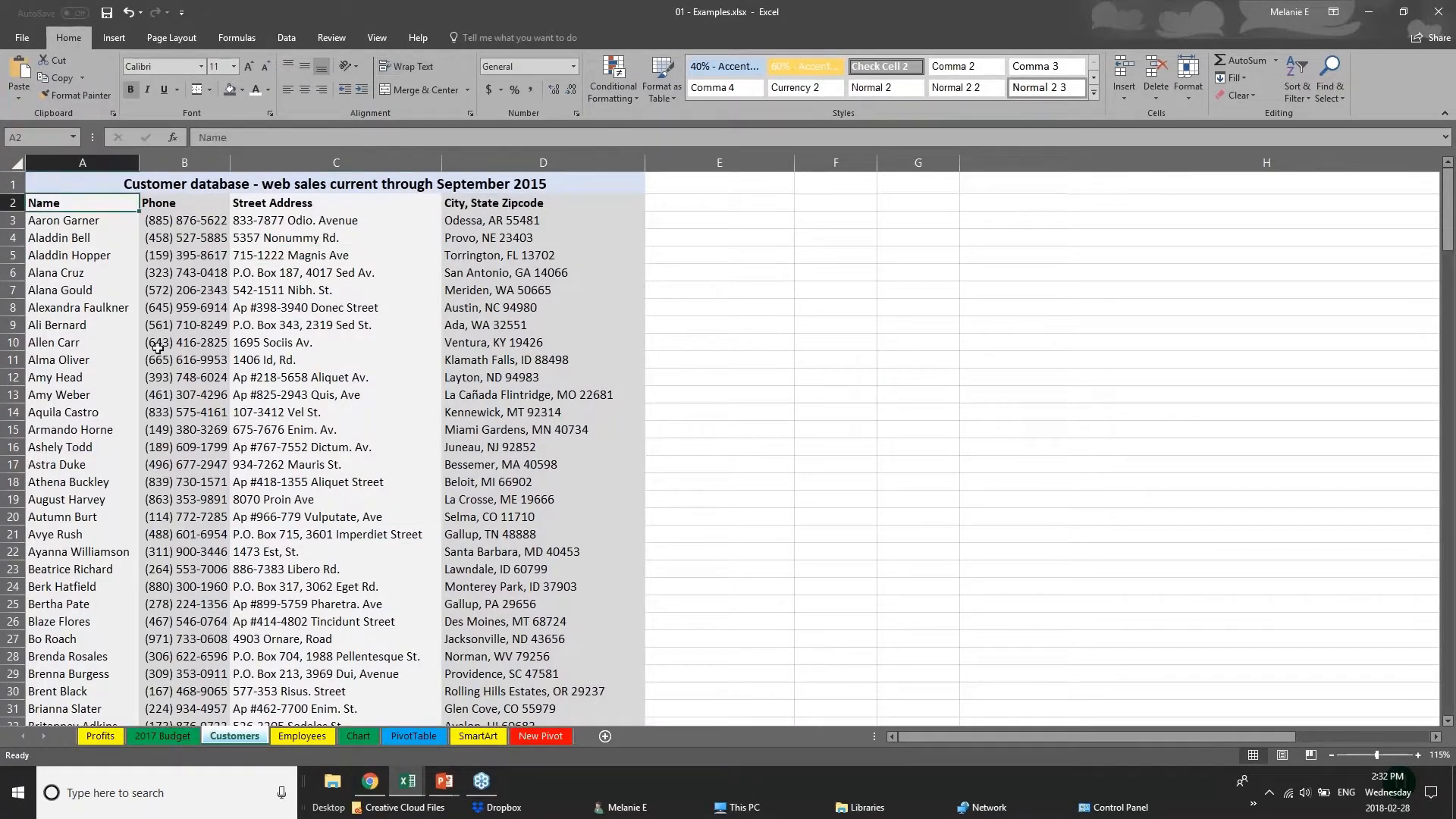
# Look through the customer database records on the Customers sheet down to the last rows and return to the first ones.
pyautogui.scroll(-15, 158, 347)
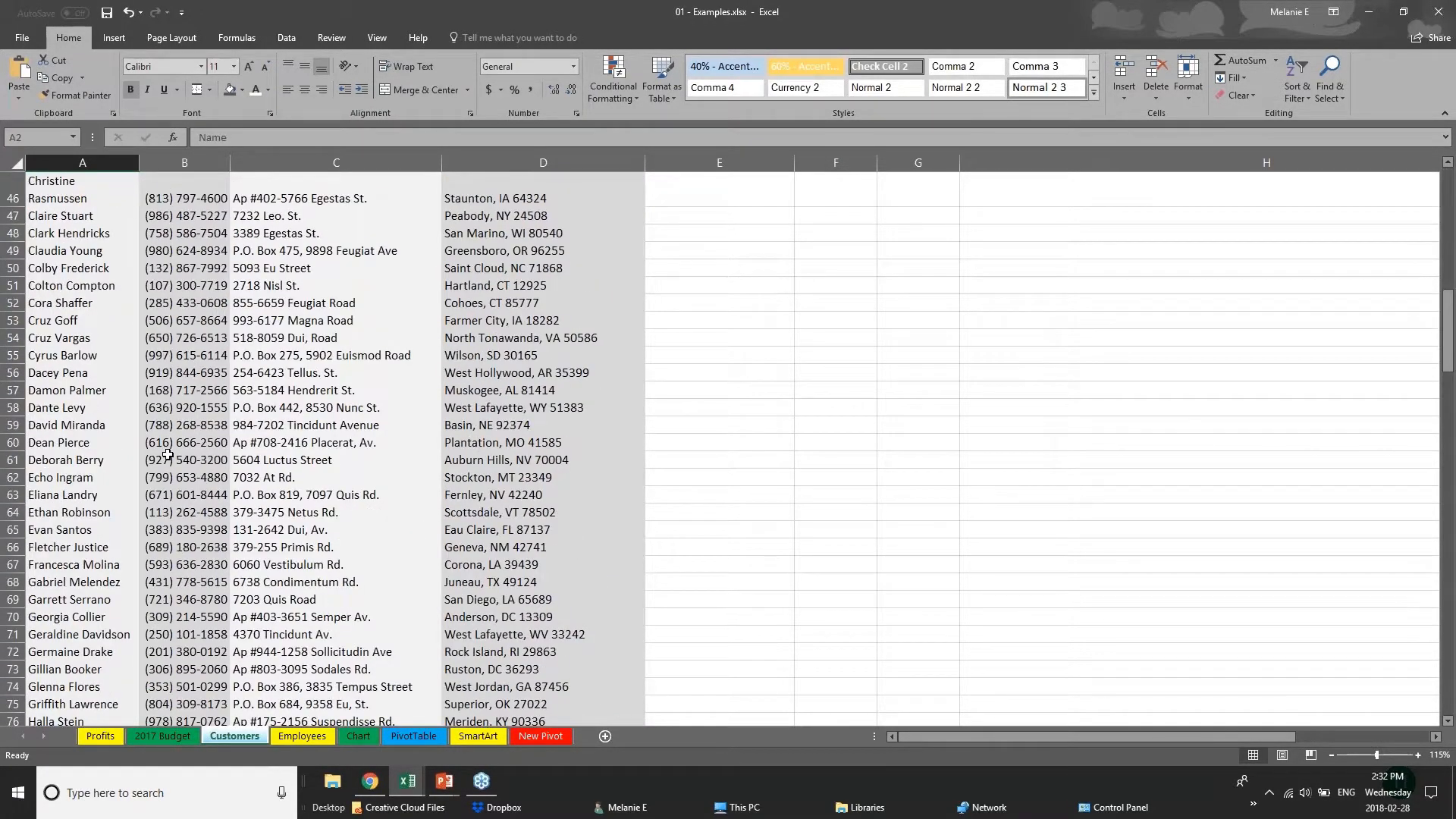
pyautogui.scroll(-20, 167, 455)
pyautogui.scroll(-3, 167, 455)
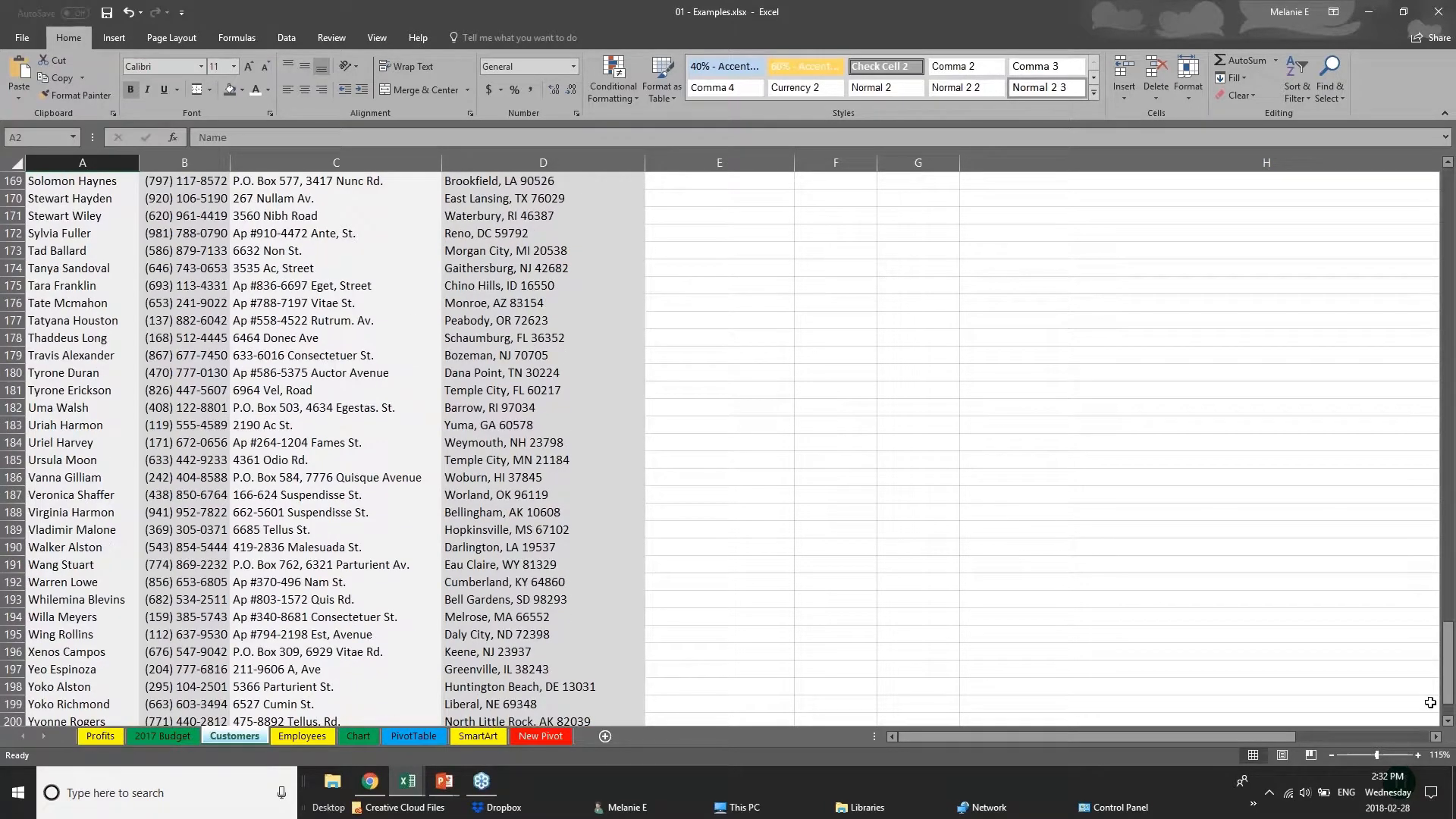
pyautogui.scroll(20, 167, 455)
pyautogui.click(106, 257)
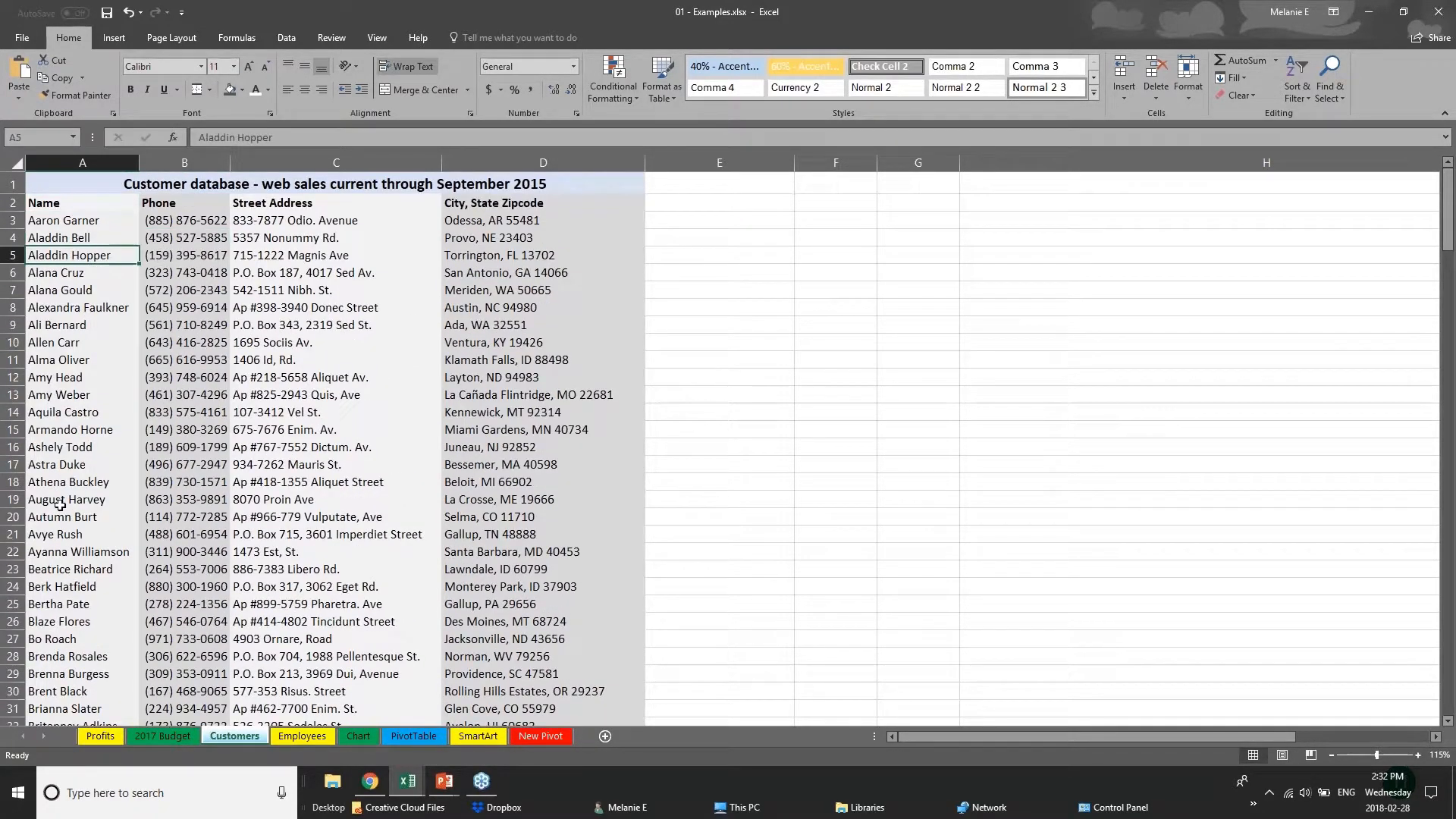
pyautogui.scroll(-2, 59, 504)
pyautogui.scroll(2, 65, 494)
# Convert the entire Customers sheet into a table with headers, accepting the large operation.
pyautogui.click(16, 164)
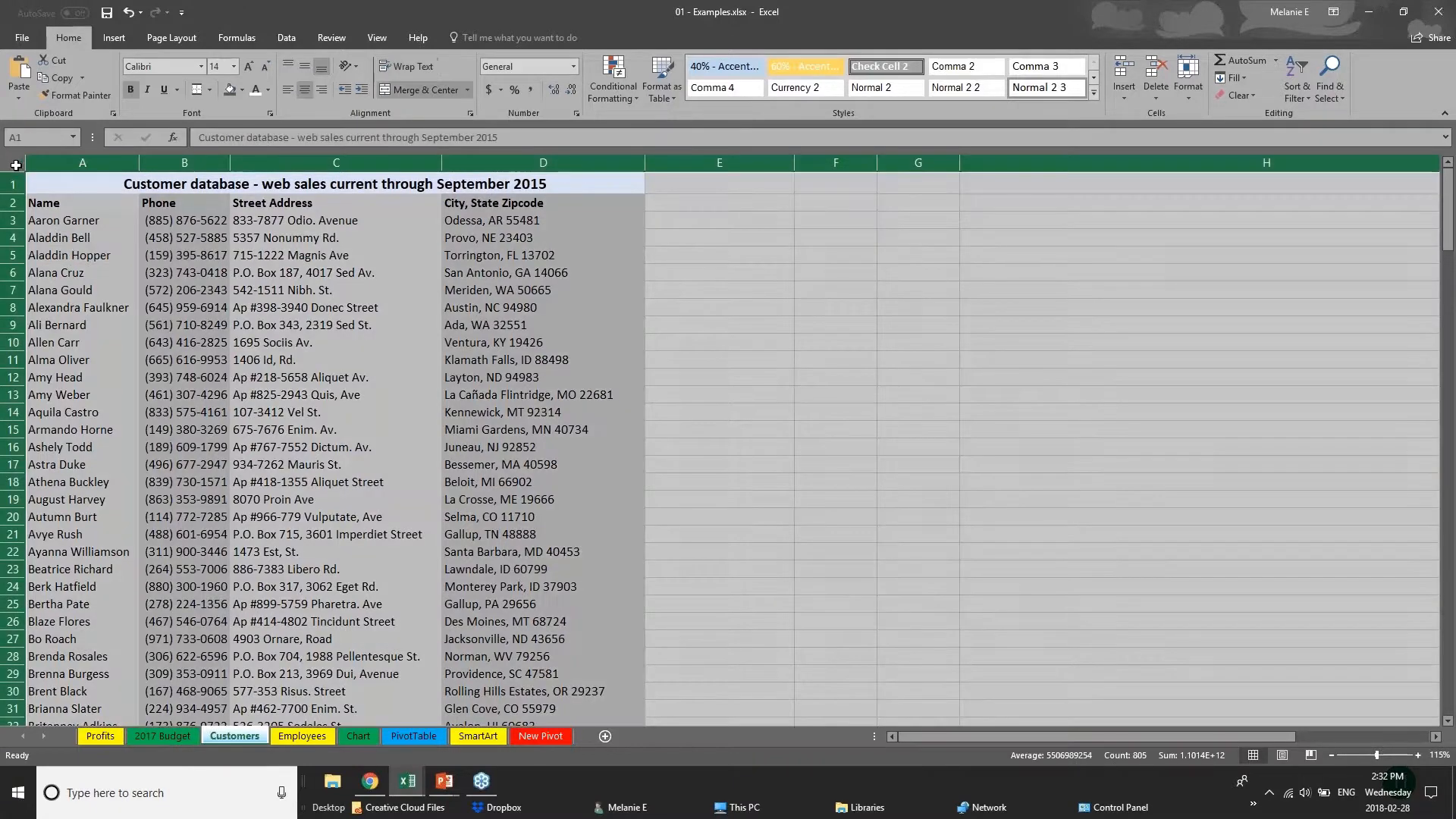
pyautogui.click(113, 37)
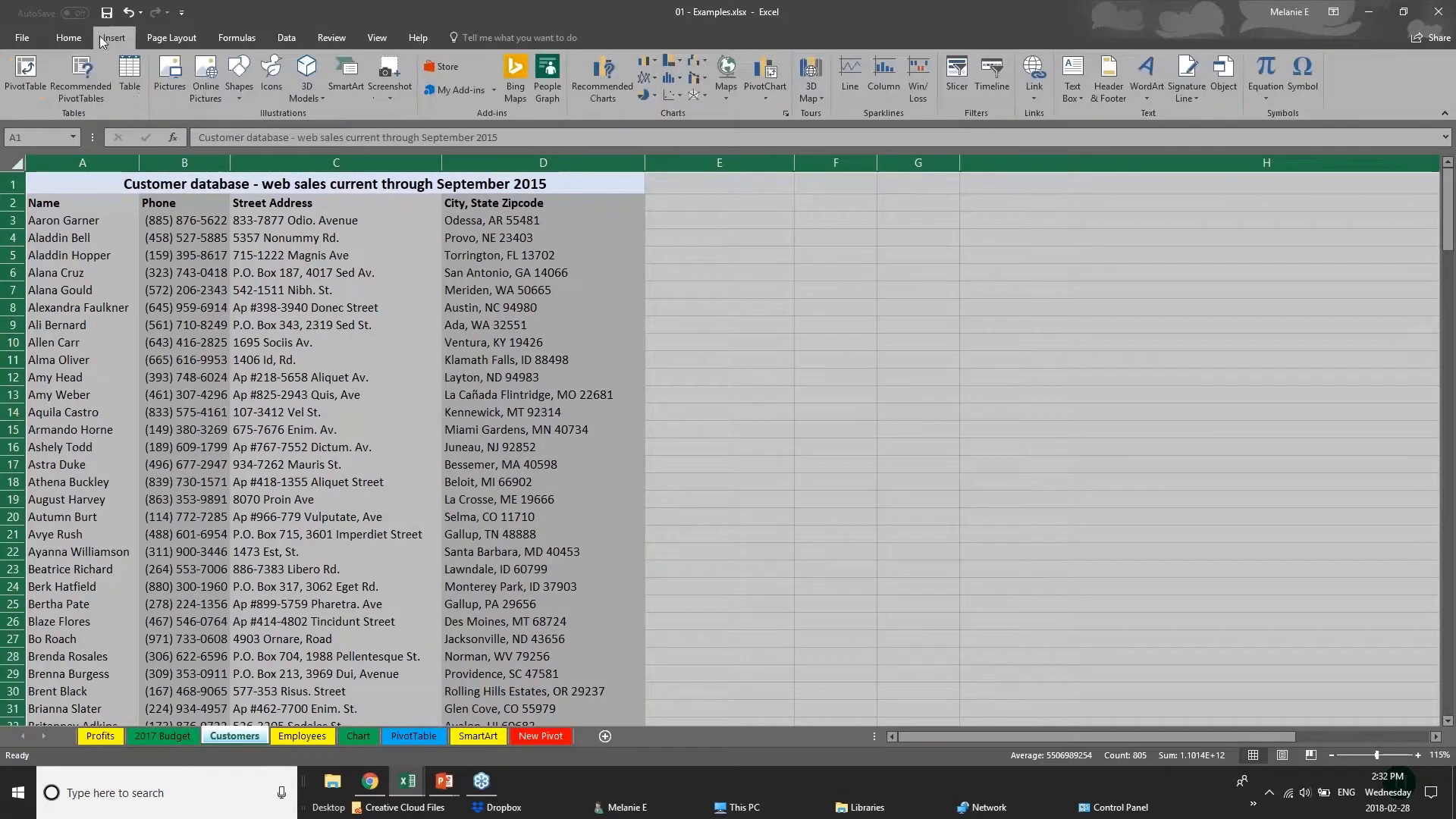
pyautogui.click(134, 83)
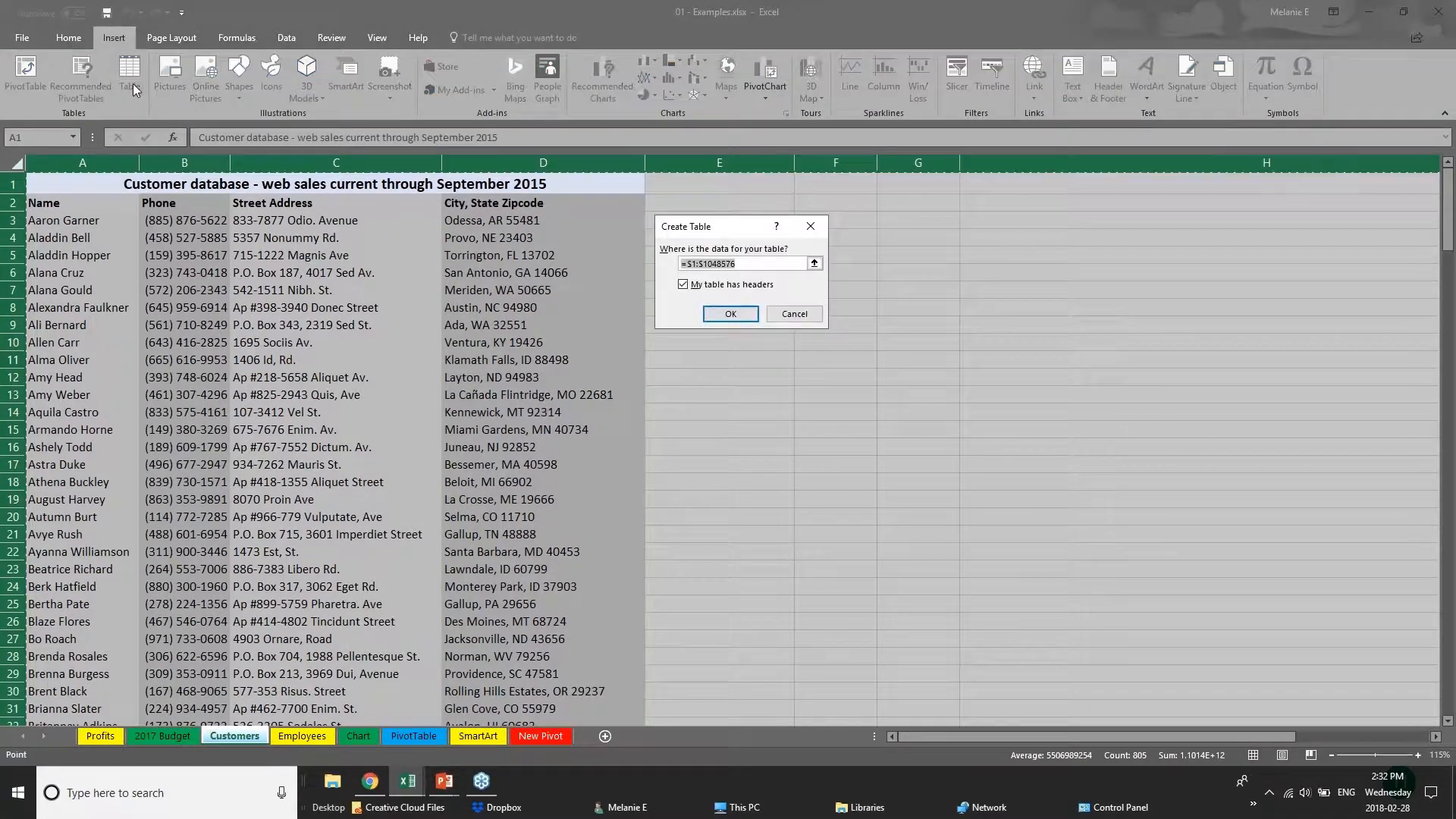
pyautogui.click(737, 319)
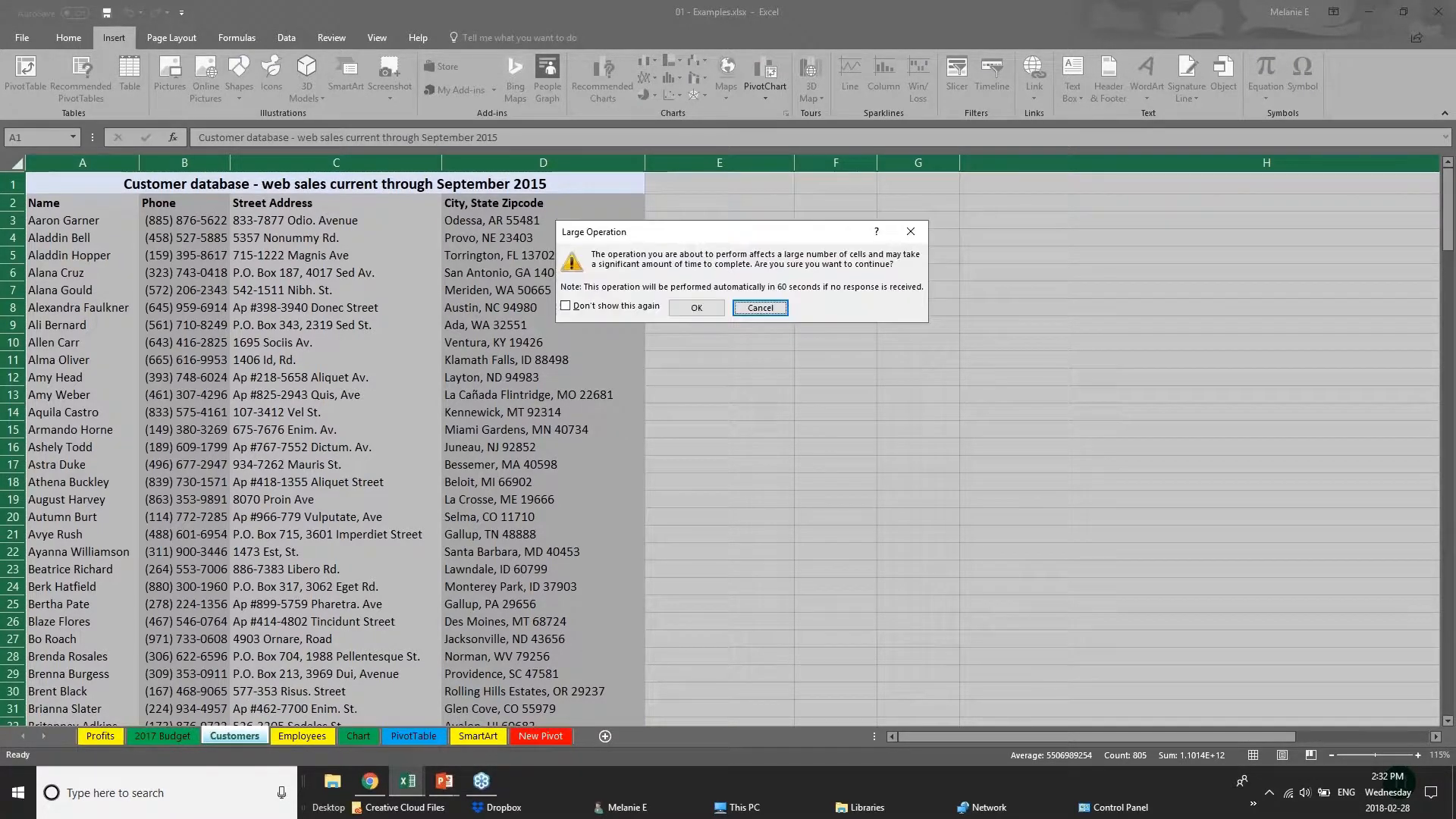
pyautogui.click(704, 312)
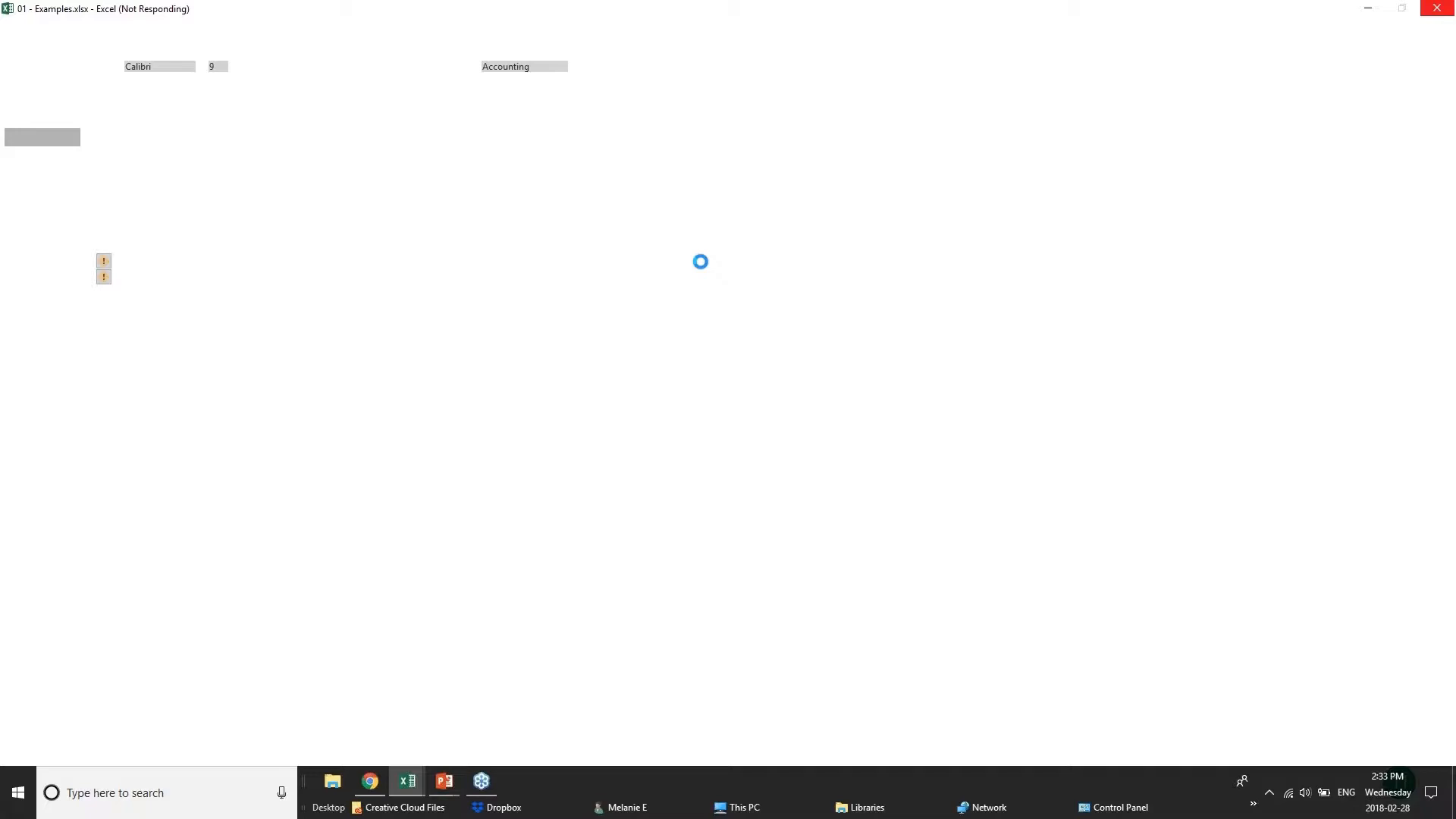
# Show the CREATING TABLES slide in PowerPoint, and return to the Customers sheet of the 01 - Examples workbook in Excel.
pyautogui.moveTo(445, 781)
pyautogui.click(565, 728)
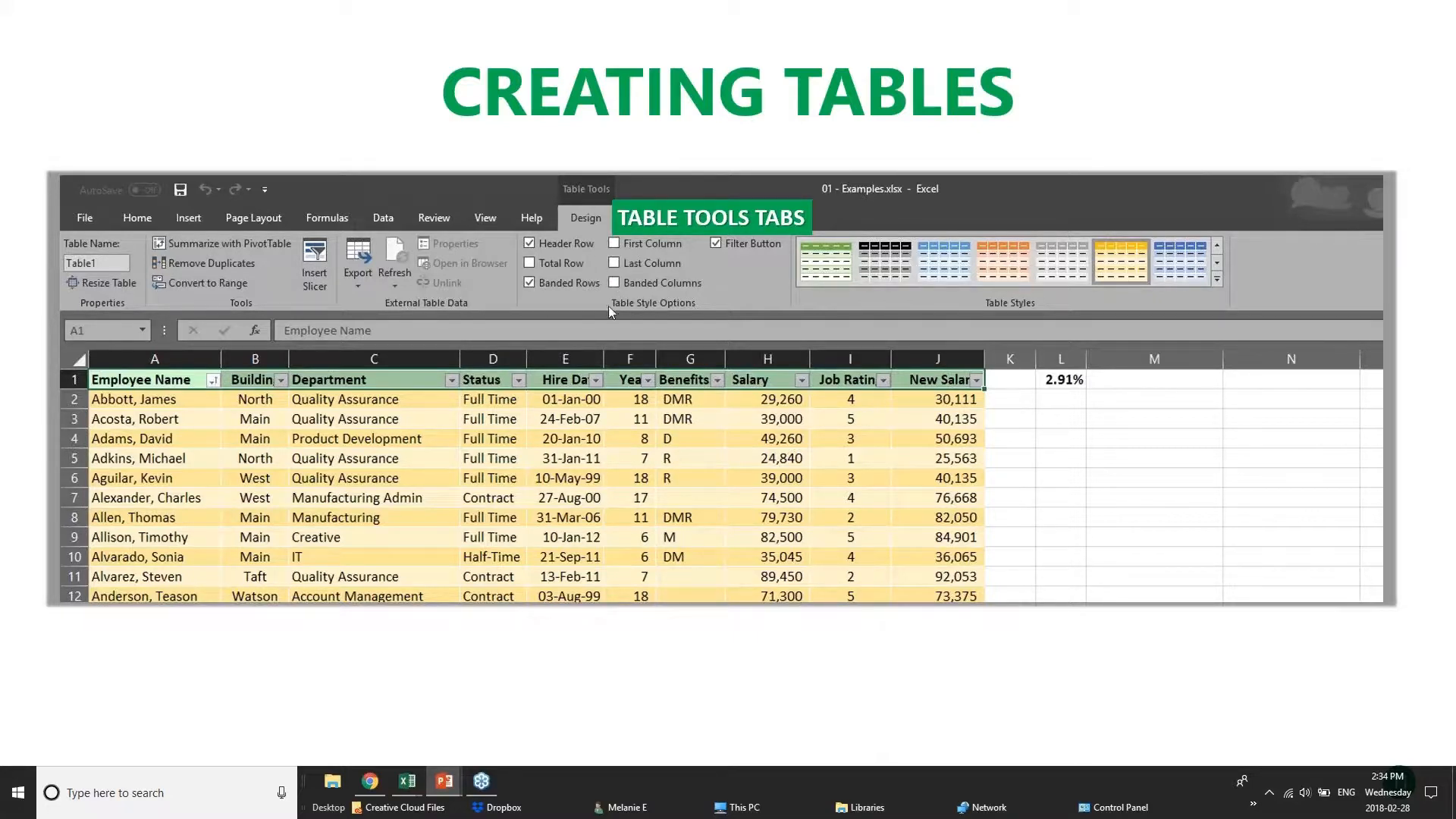
pyautogui.moveTo(415, 795)
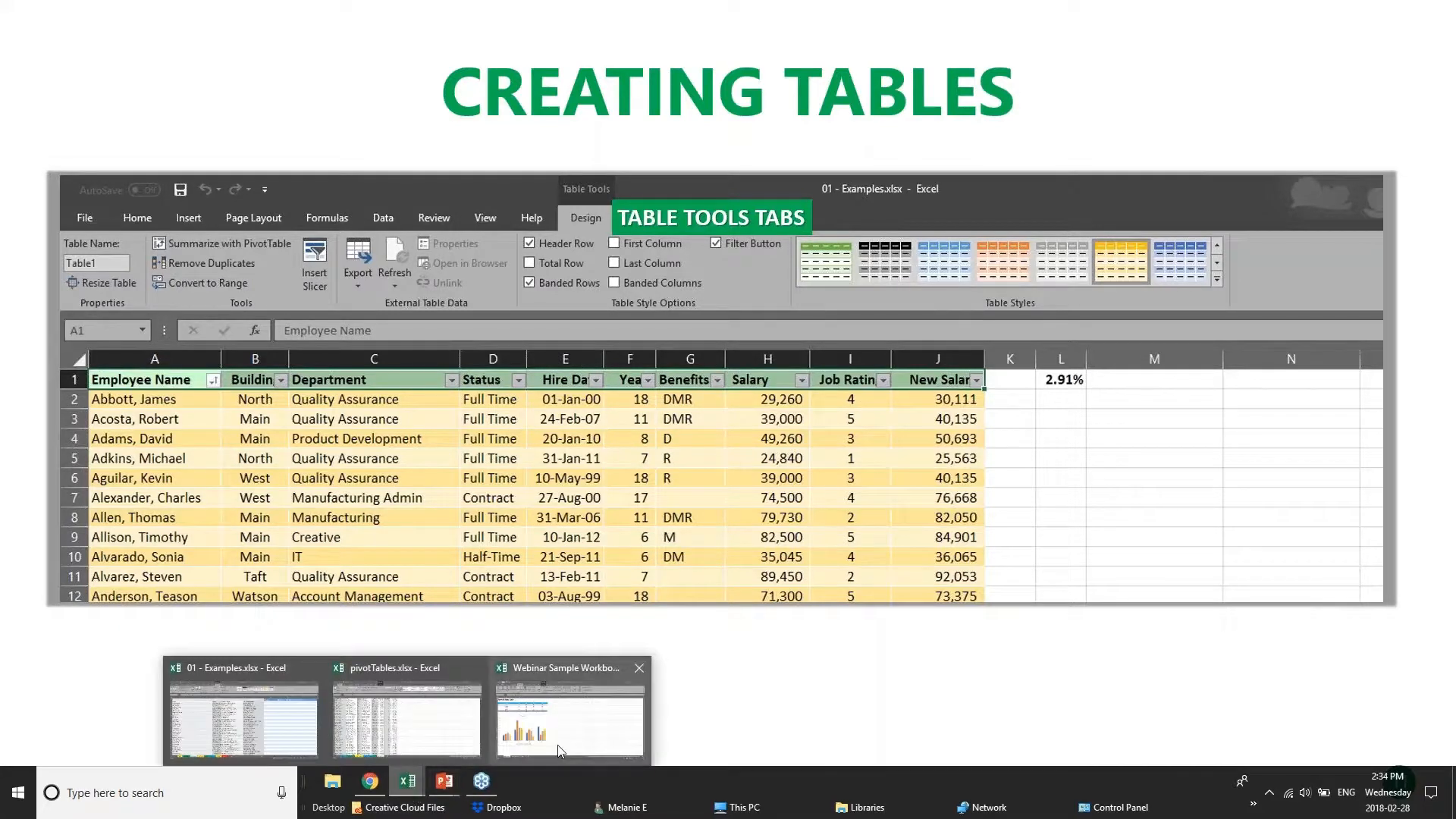
pyautogui.click(352, 711)
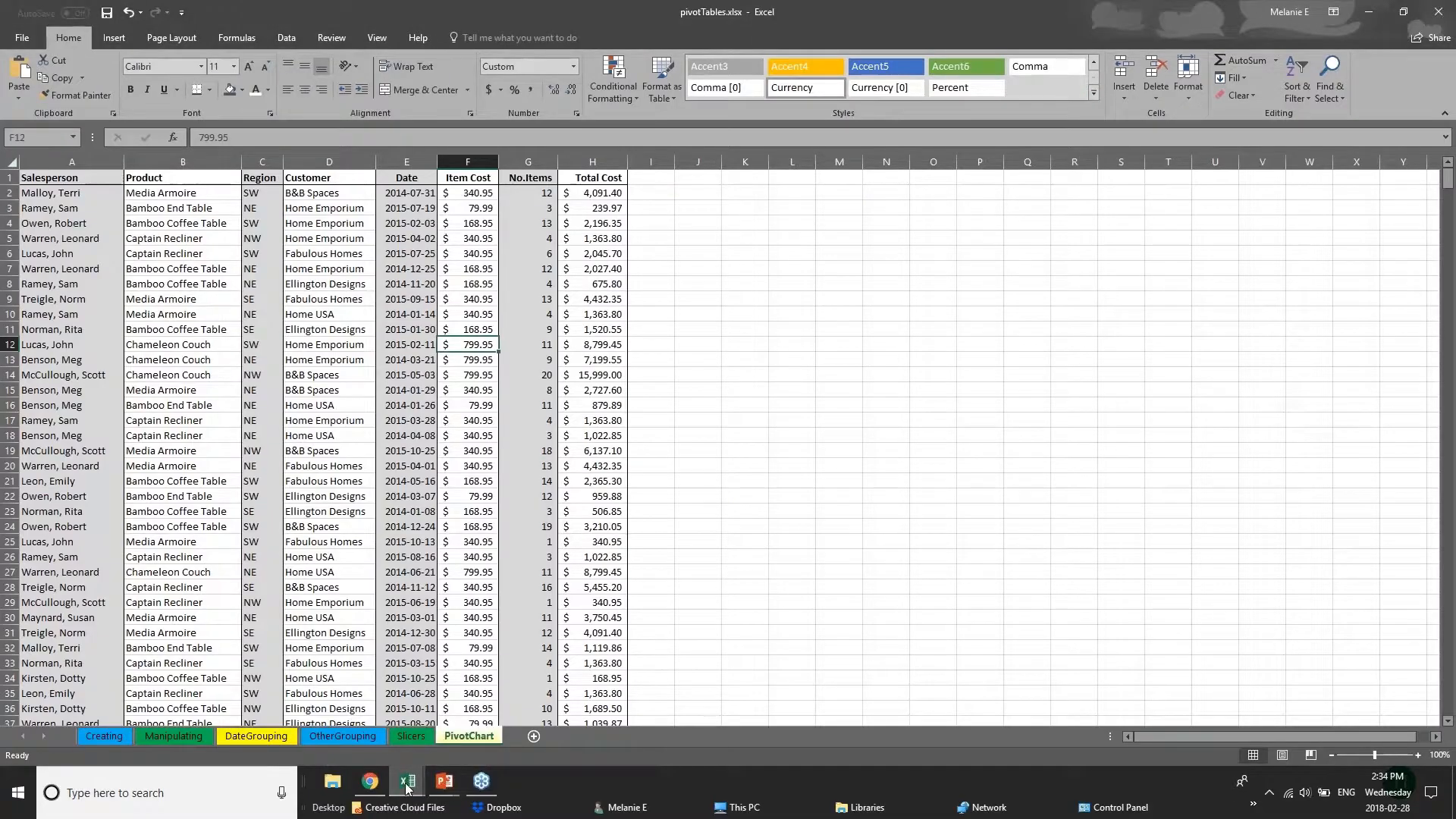
pyautogui.click(260, 720)
pyautogui.click(932, 379)
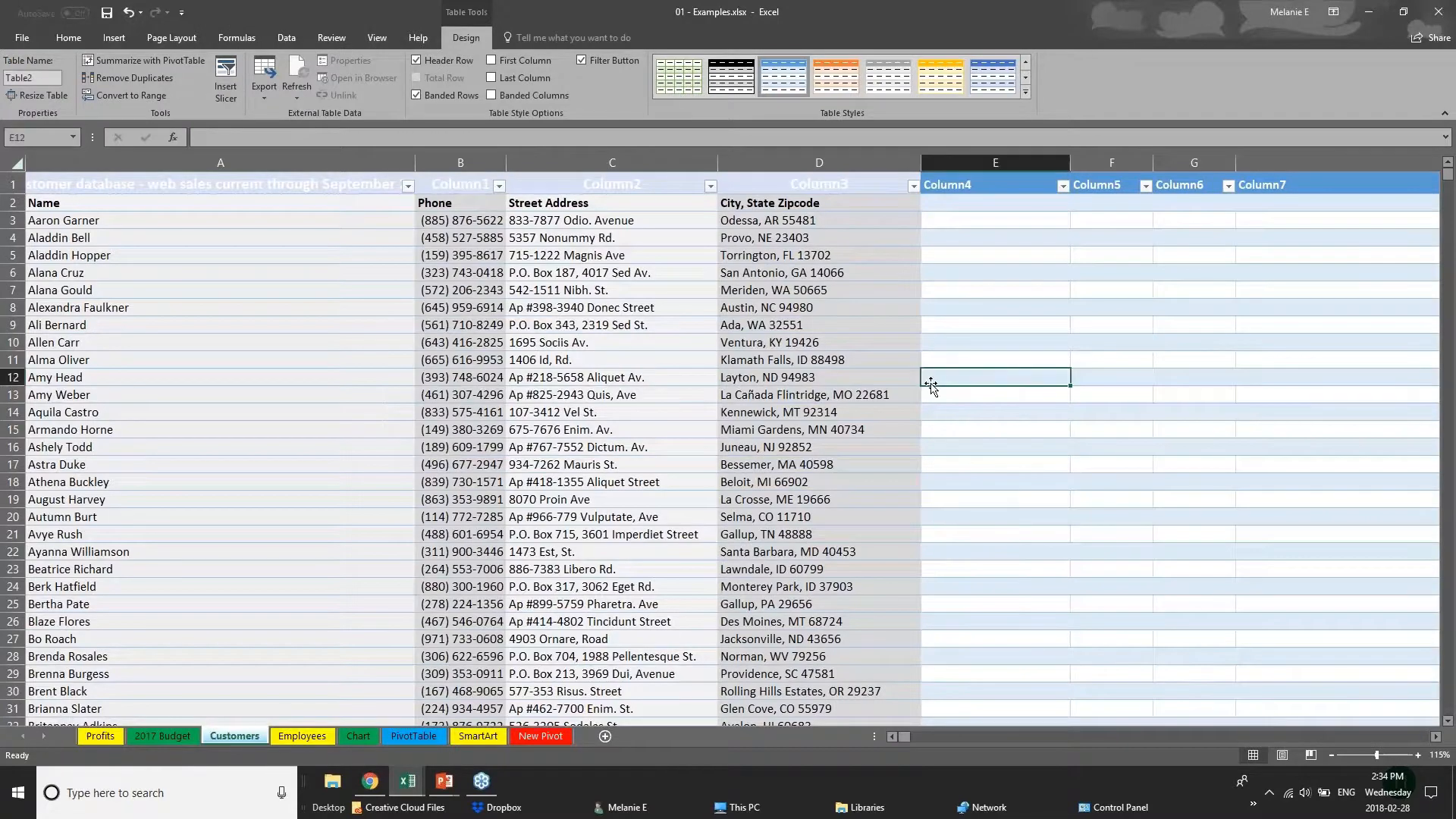
# Undo the conversion of the entire Customers sheet into a table.
pyautogui.click(15, 162)
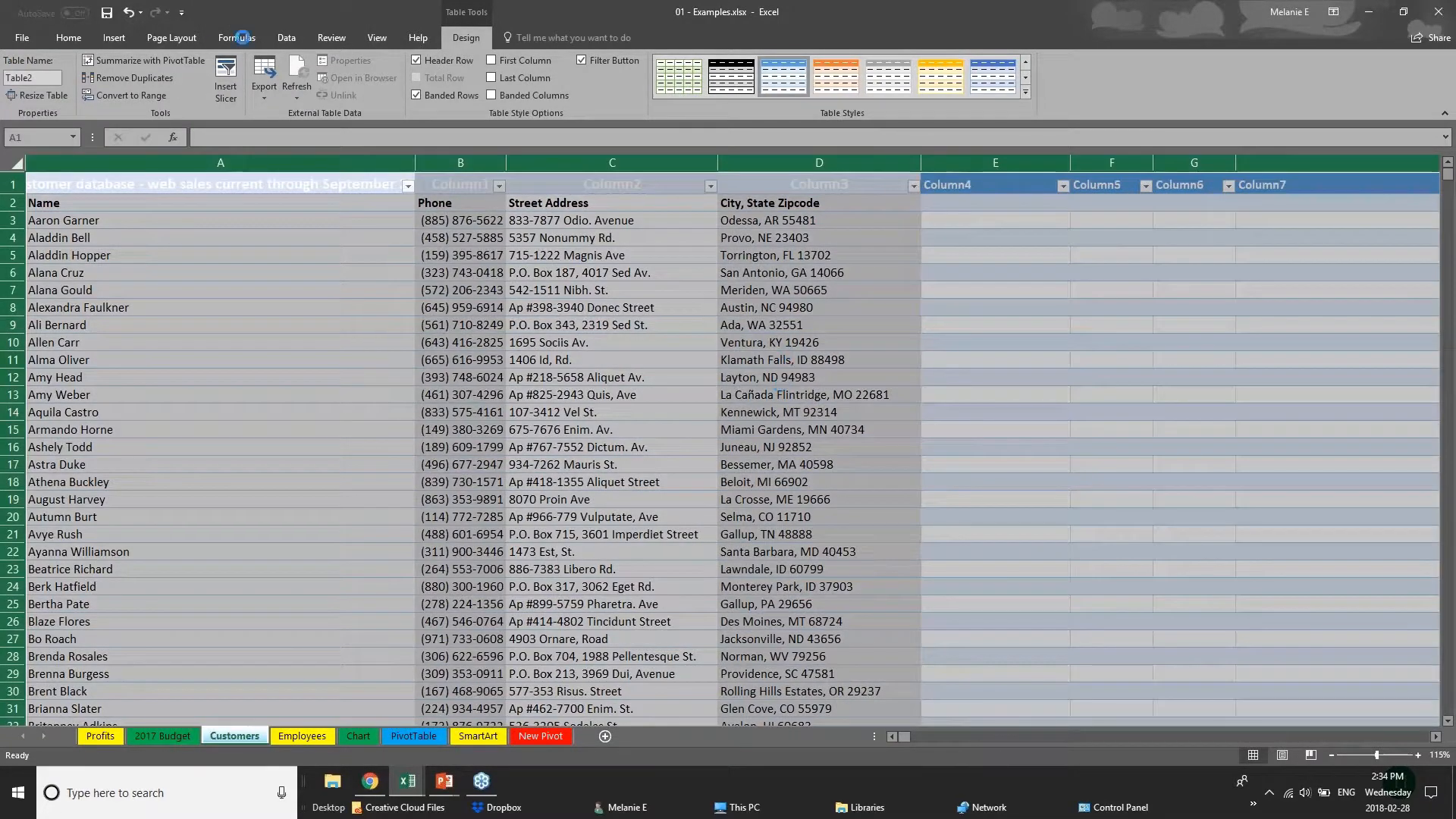
pyautogui.moveTo(407, 784)
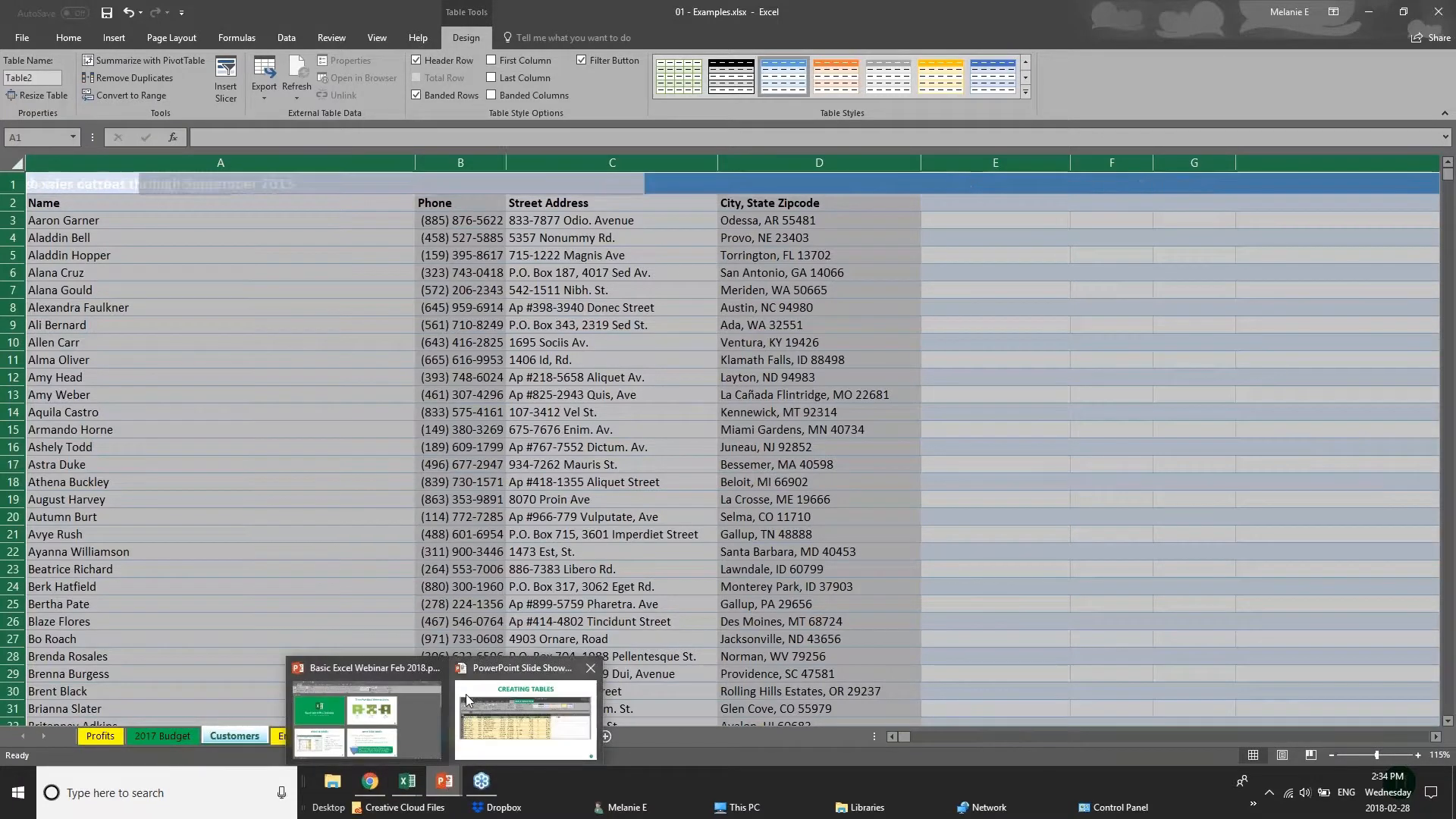
pyautogui.hotkey('ctrl', 'z')
pyautogui.click(89, 187)
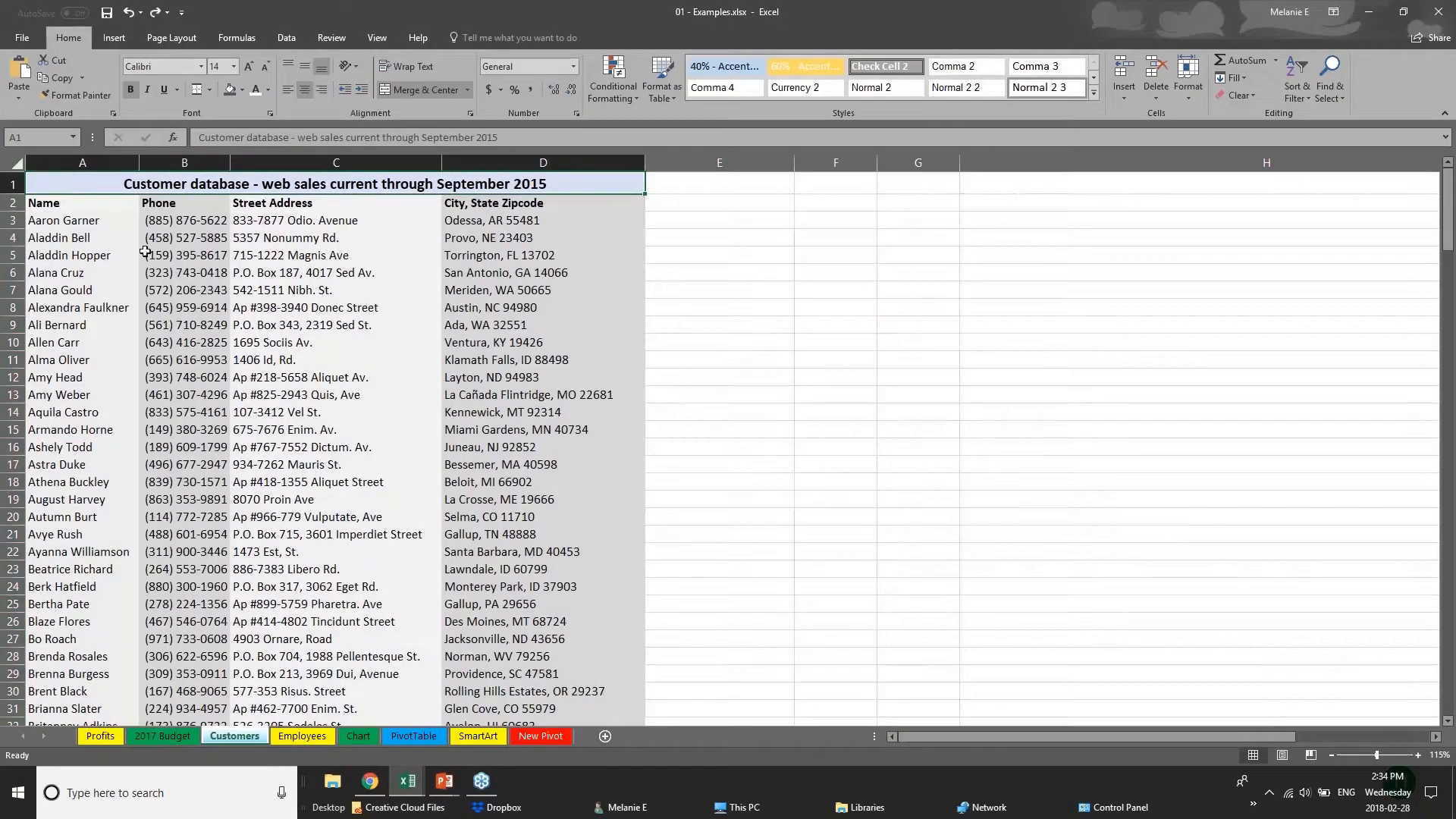
pyautogui.click(15, 162)
pyautogui.click(241, 235)
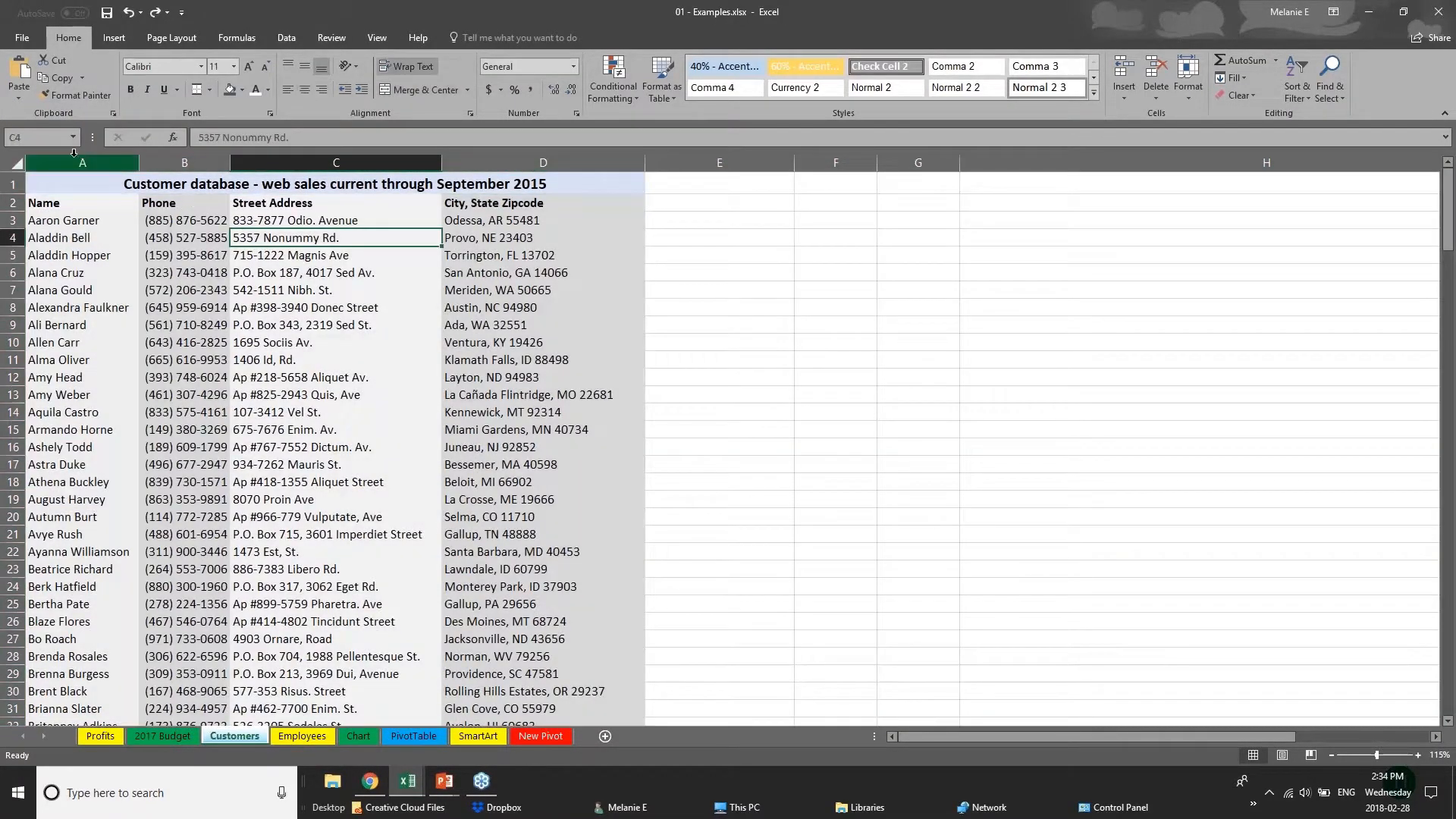
# Try to convert the merged title row A1:D1 of the Customers sheet into a table without headers, and undo the conversion.
pyautogui.click(70, 190)
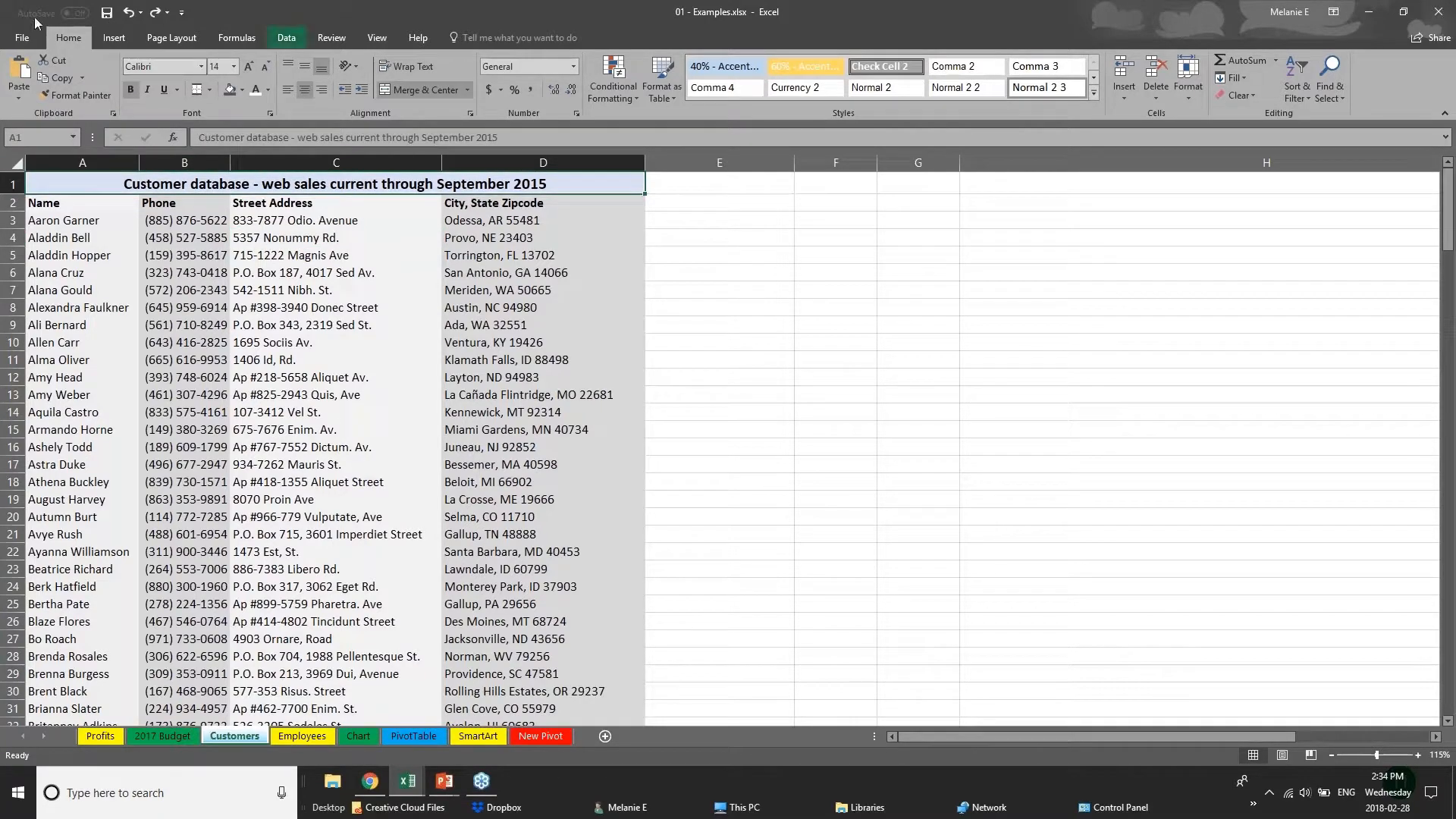
pyautogui.click(114, 37)
pyautogui.click(128, 80)
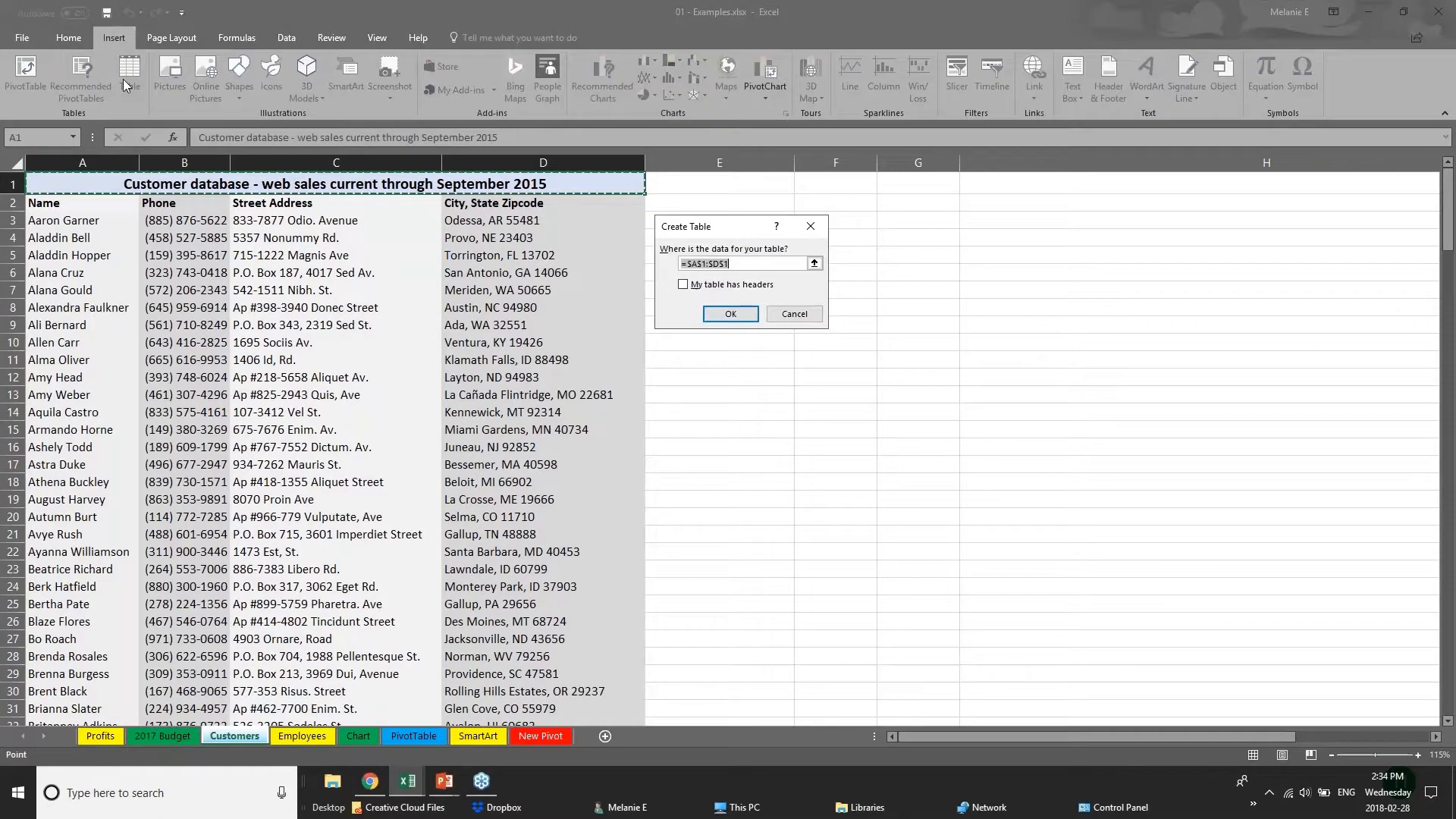
pyautogui.click(716, 316)
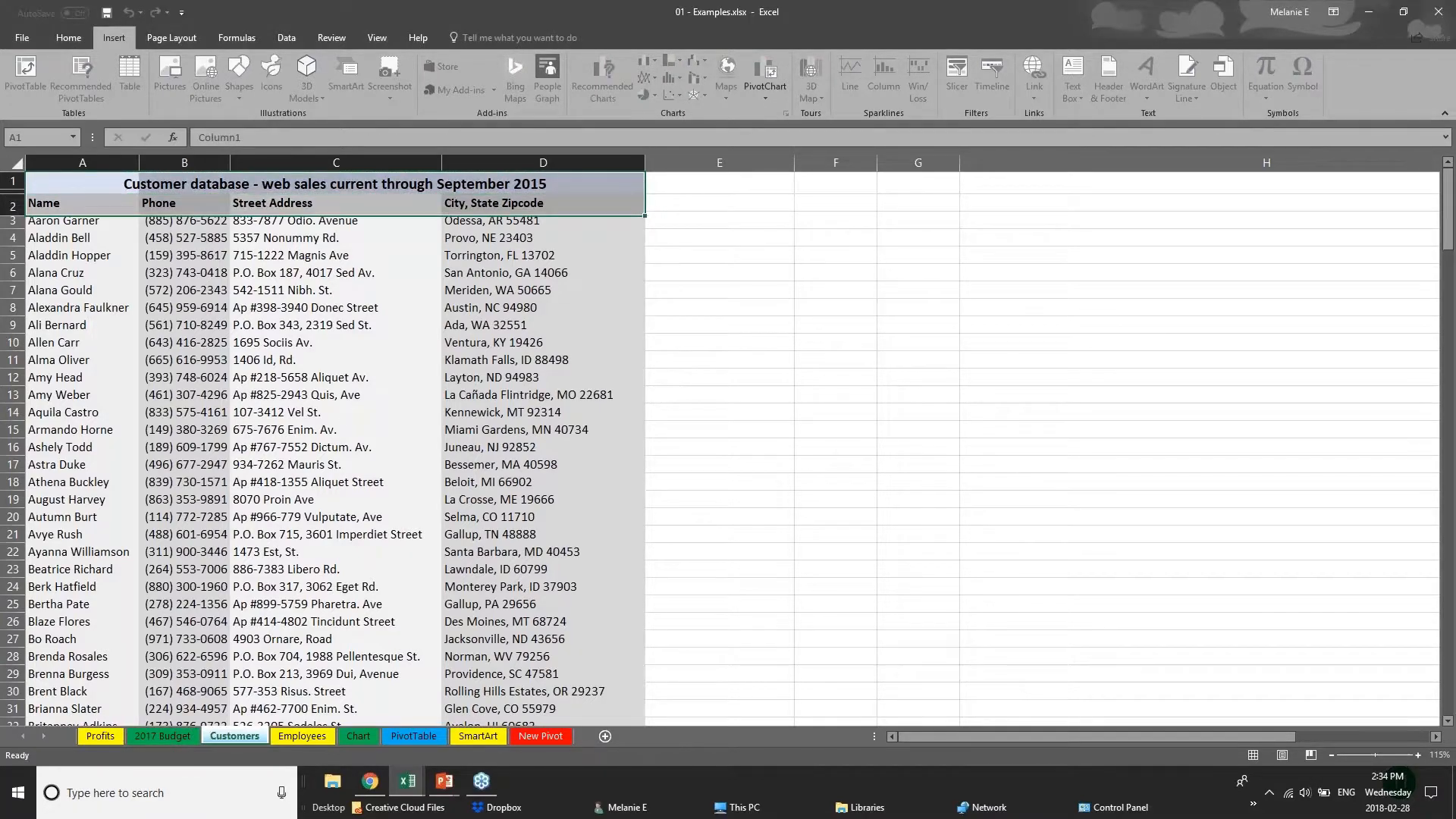
pyautogui.hotkey('ctrl', 'z')
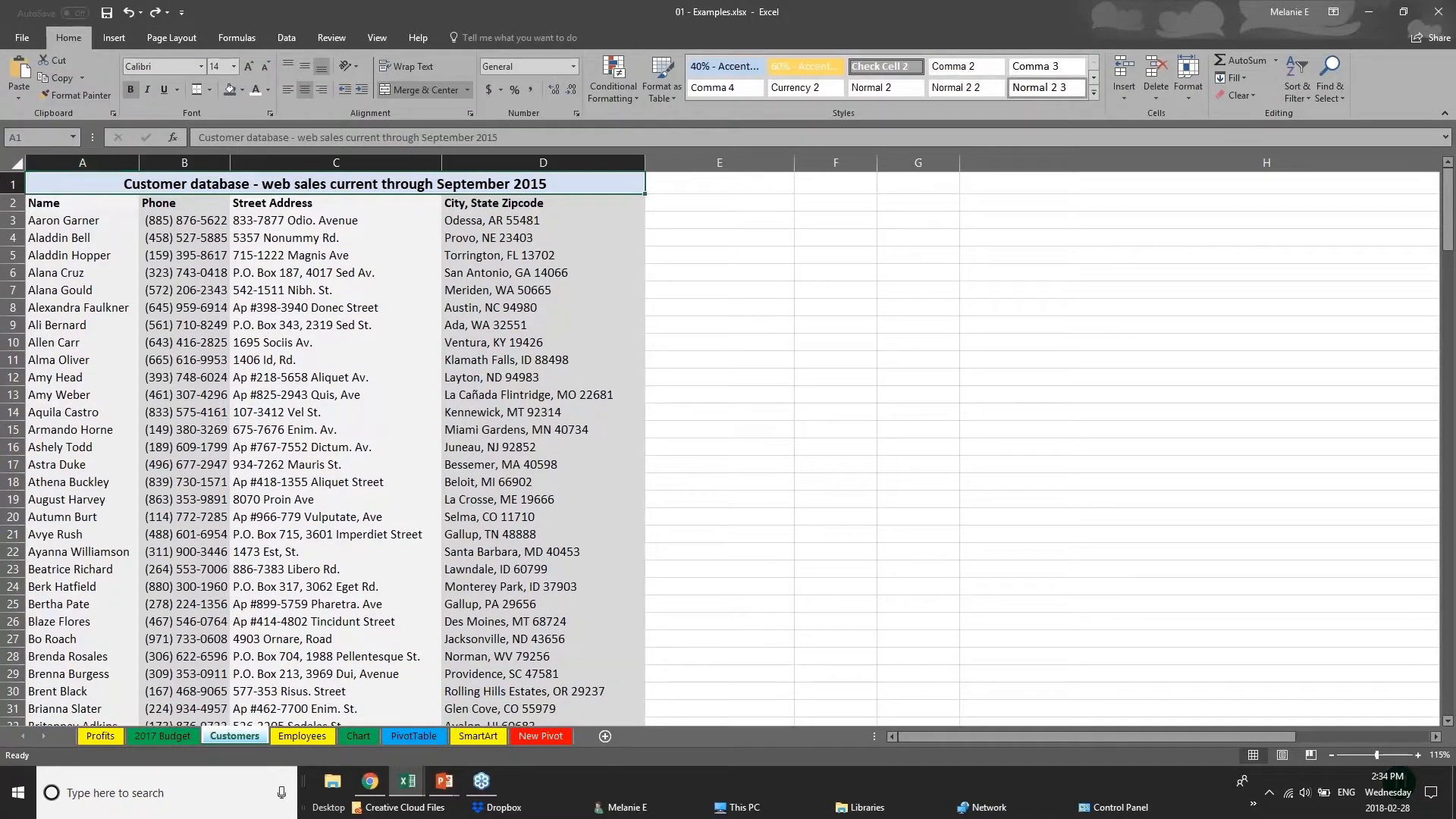
pyautogui.click(17, 164)
pyautogui.click(318, 565)
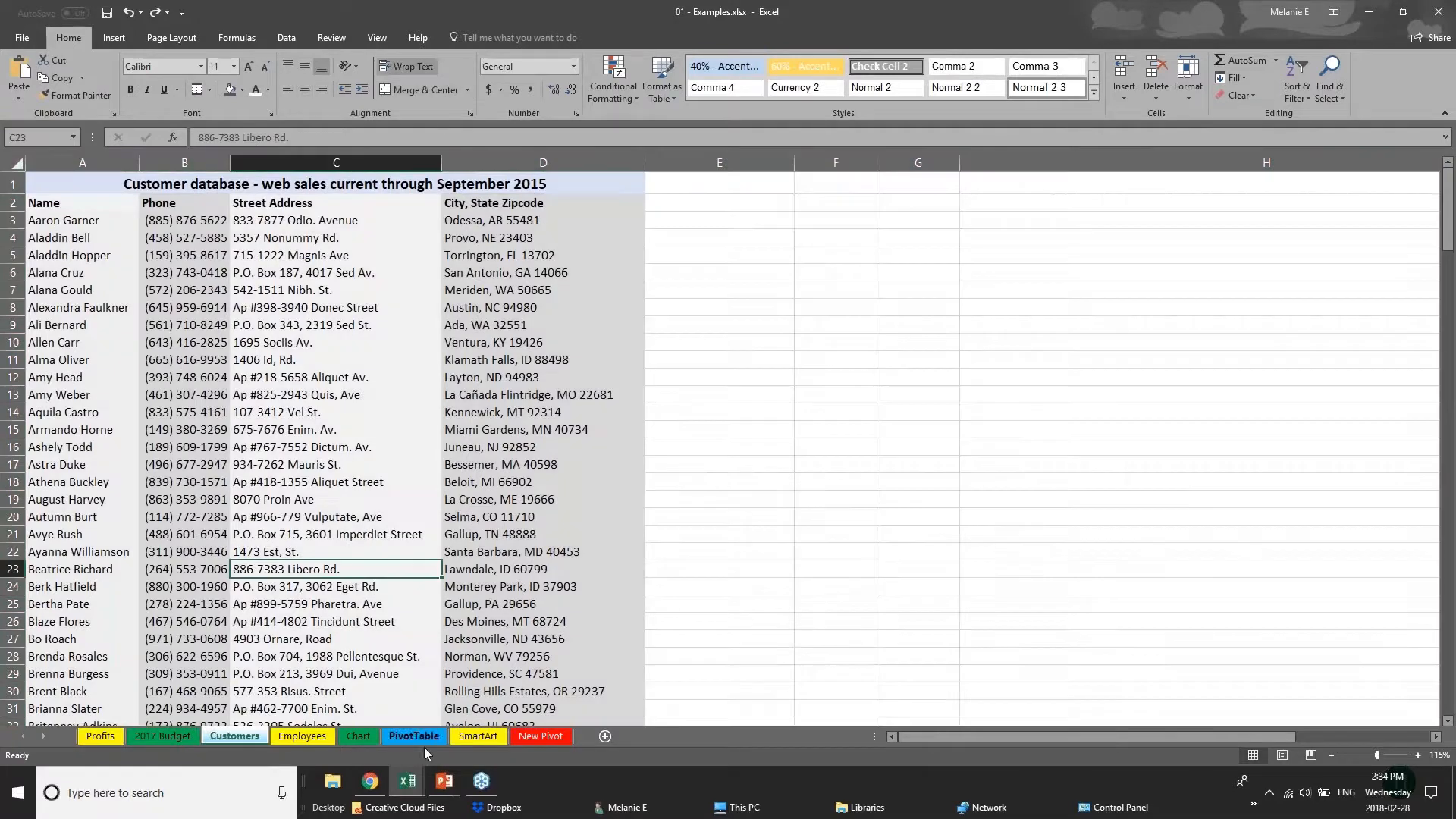
# On the Chart sheet, convert the Furniture Sales by Region range D1:I8 into a table, using its title row as the header row.
pyautogui.click(362, 736)
pyautogui.click(196, 471)
pyautogui.click(277, 187)
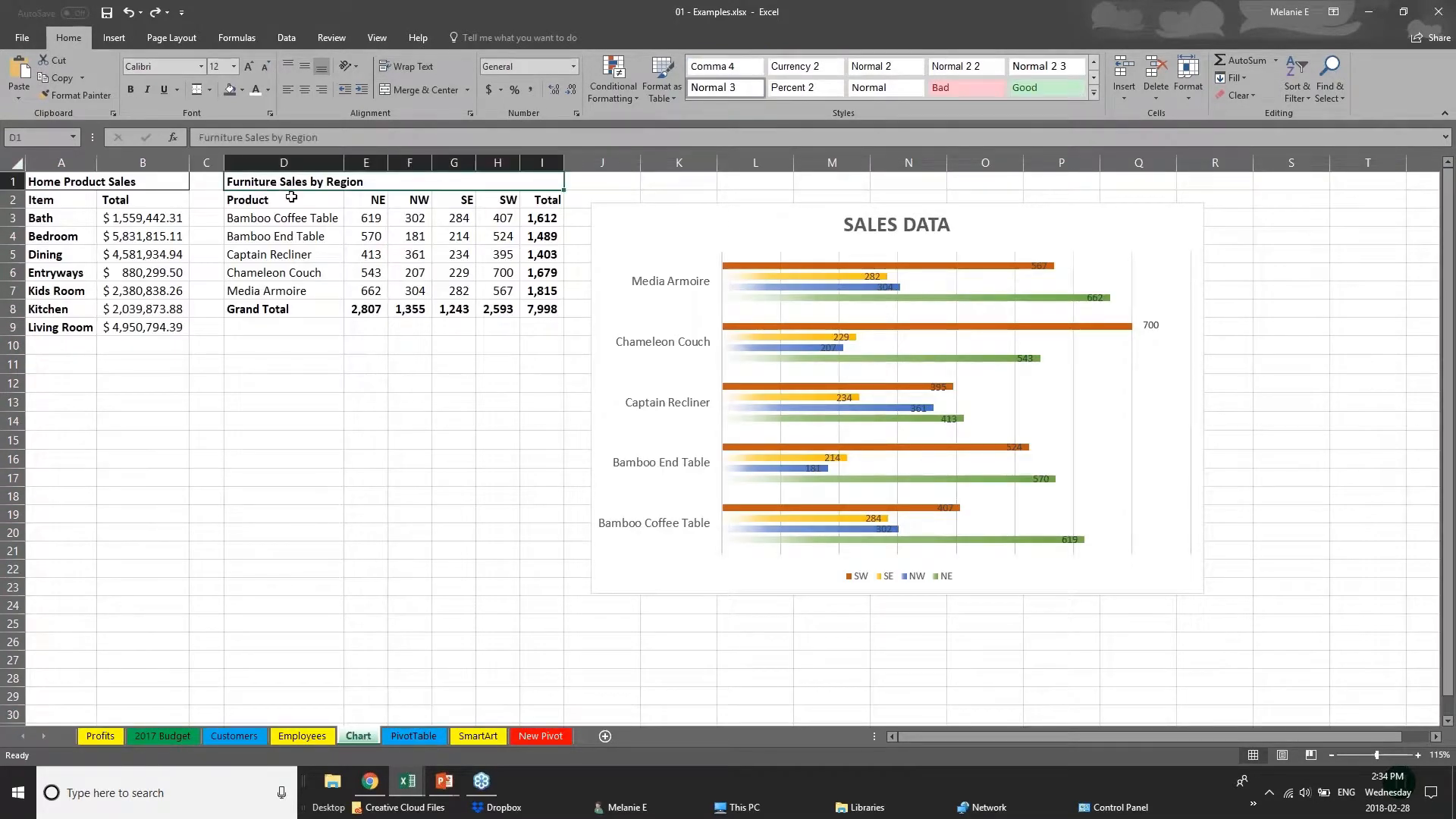
pyautogui.moveTo(291, 197); pyautogui.dragTo(546, 308)
pyautogui.click(113, 38)
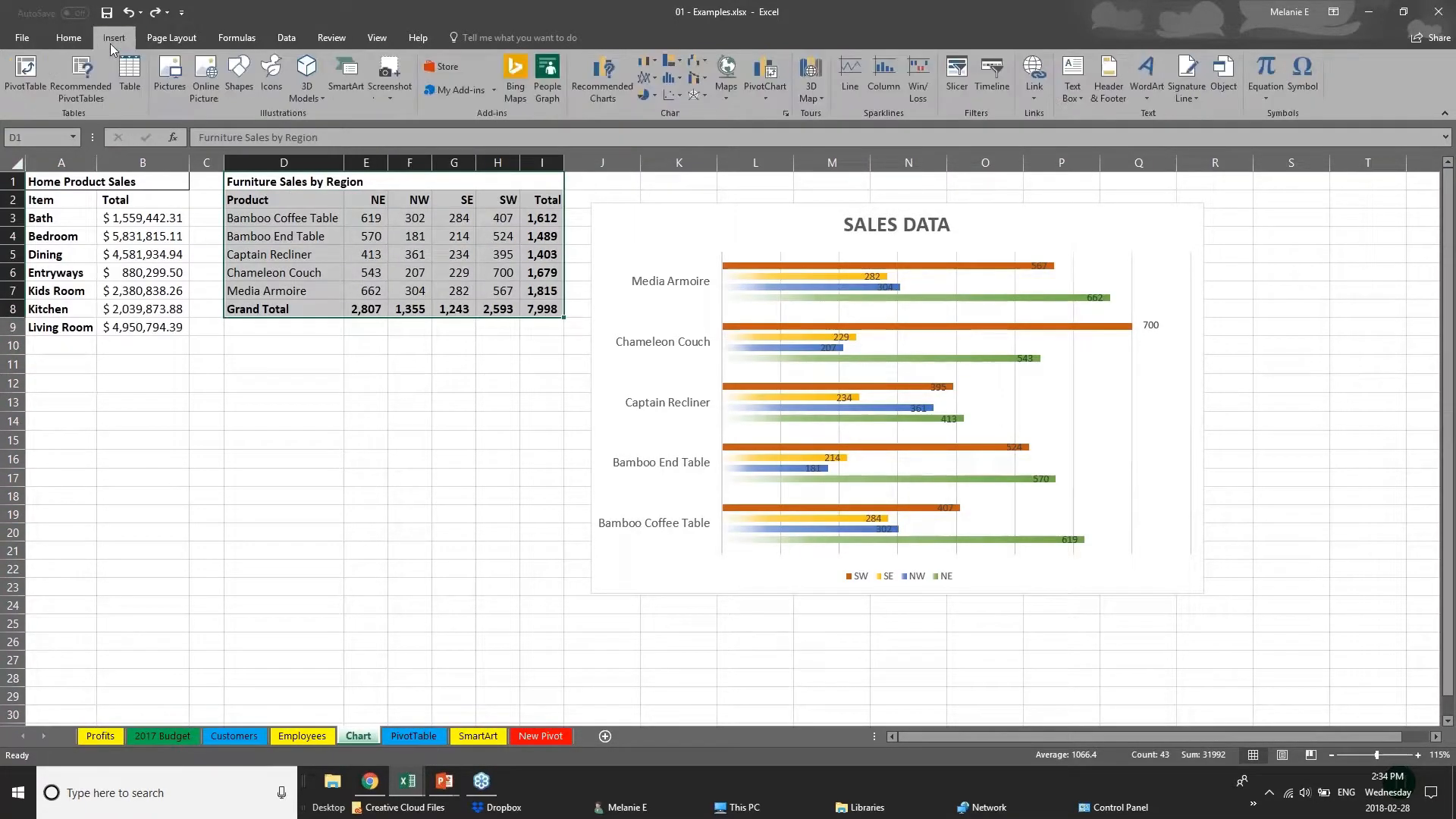
pyautogui.click(129, 75)
pyautogui.click(732, 319)
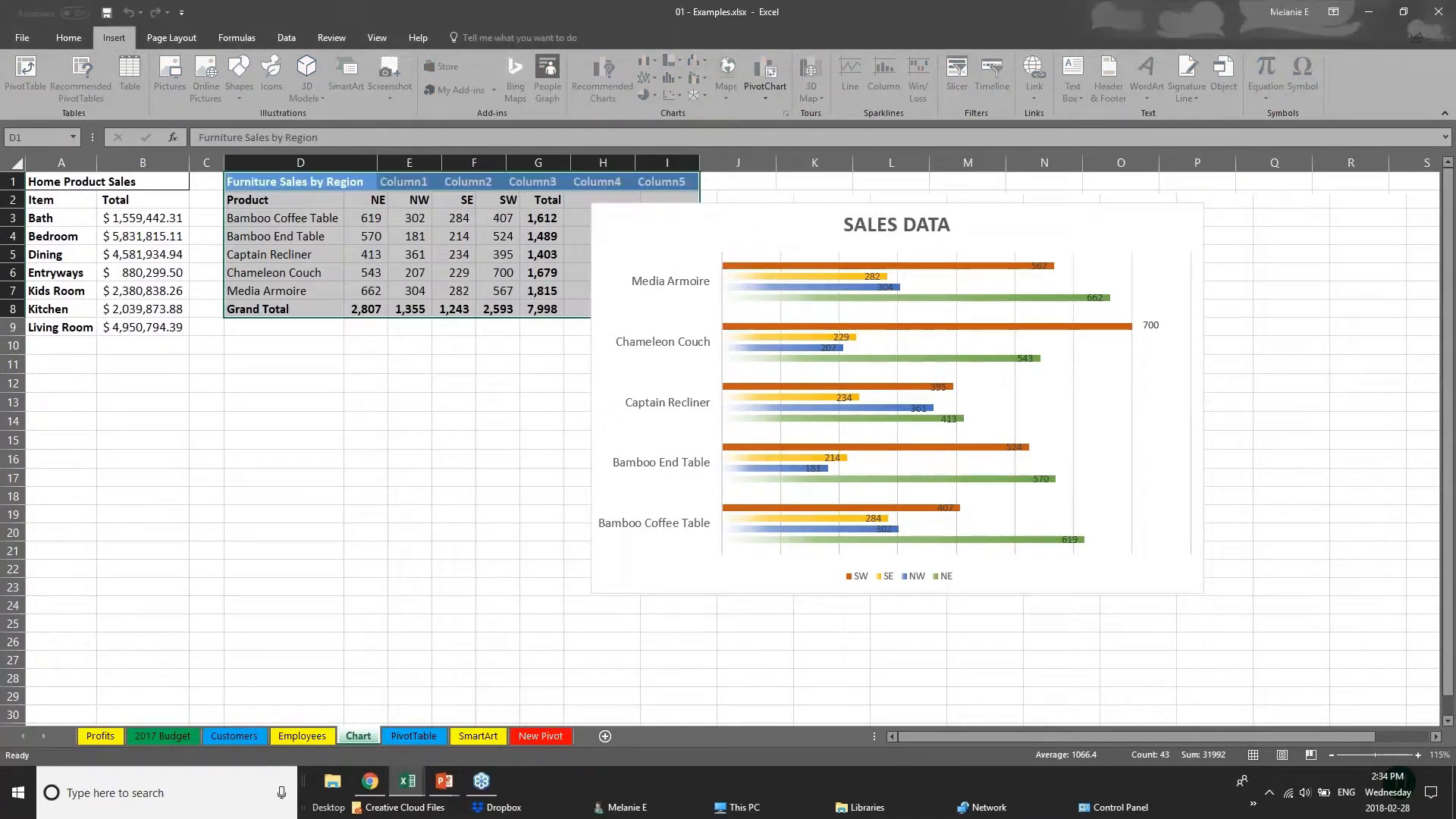
pyautogui.click(455, 455)
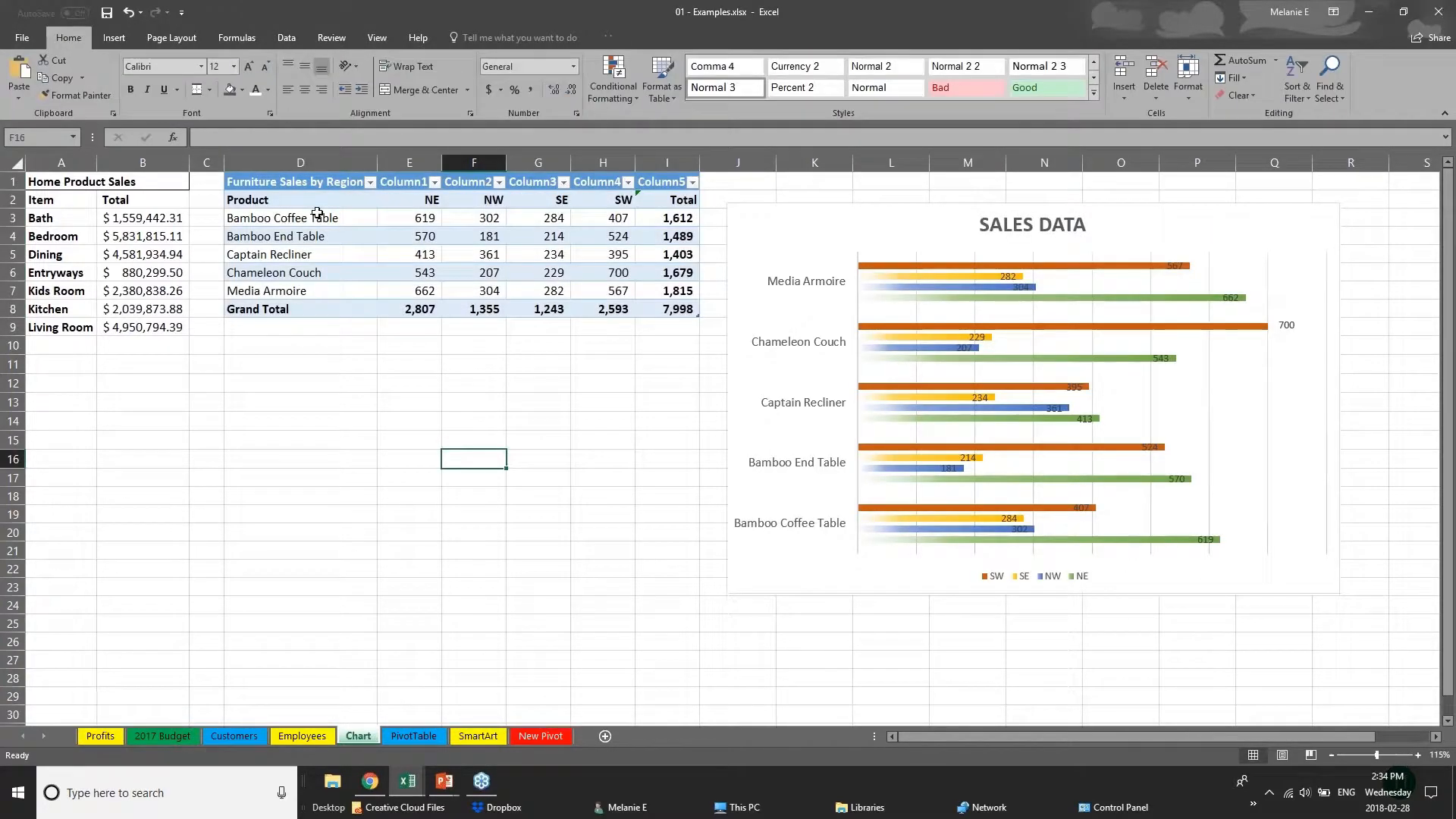
# Apply the Medium table style with an orange header and grey banded rows to the Furniture Sales by Region table.
pyautogui.moveTo(327, 184); pyautogui.dragTo(687, 317)
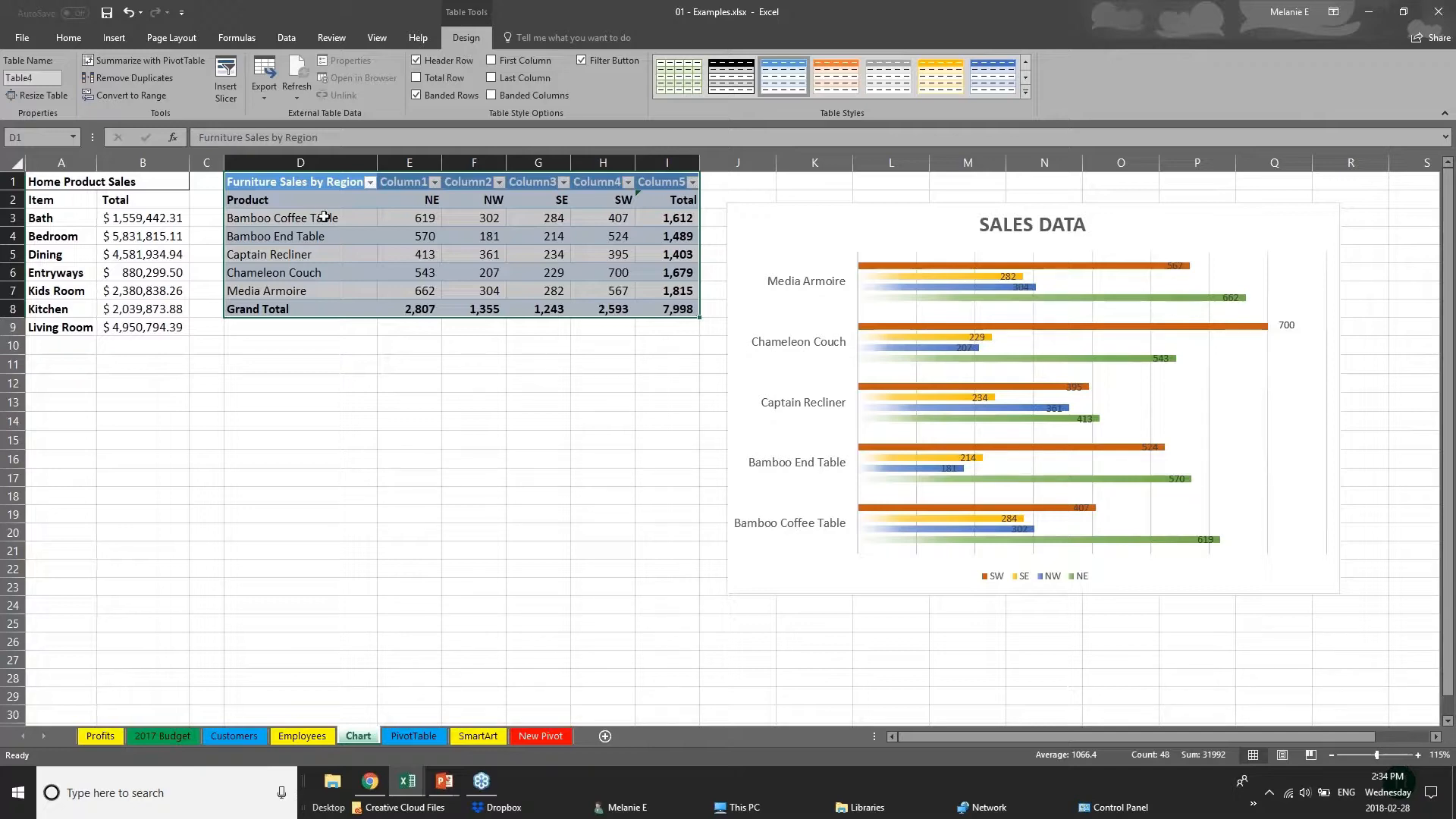
pyautogui.click(1027, 92)
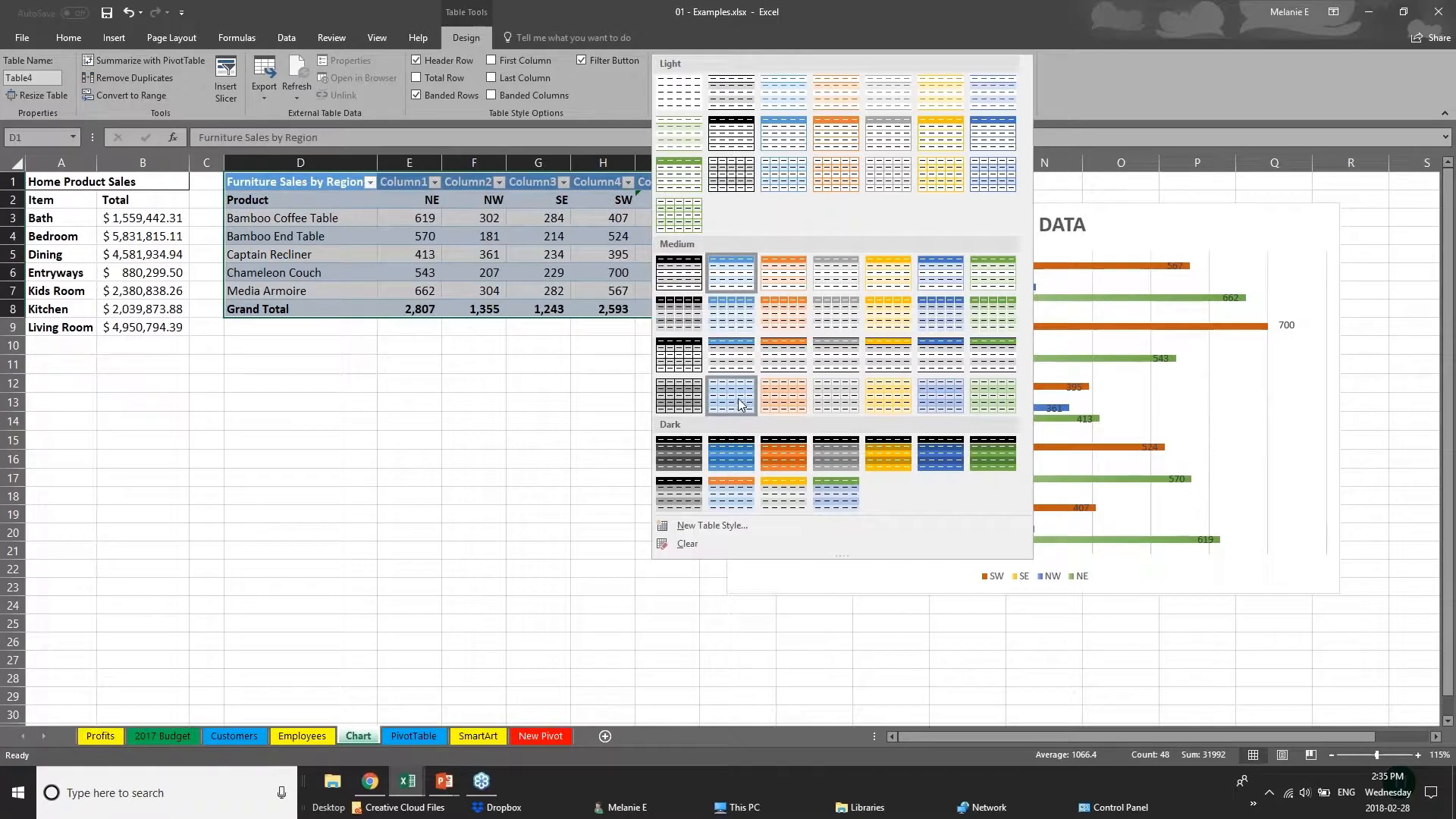
pyautogui.click(793, 366)
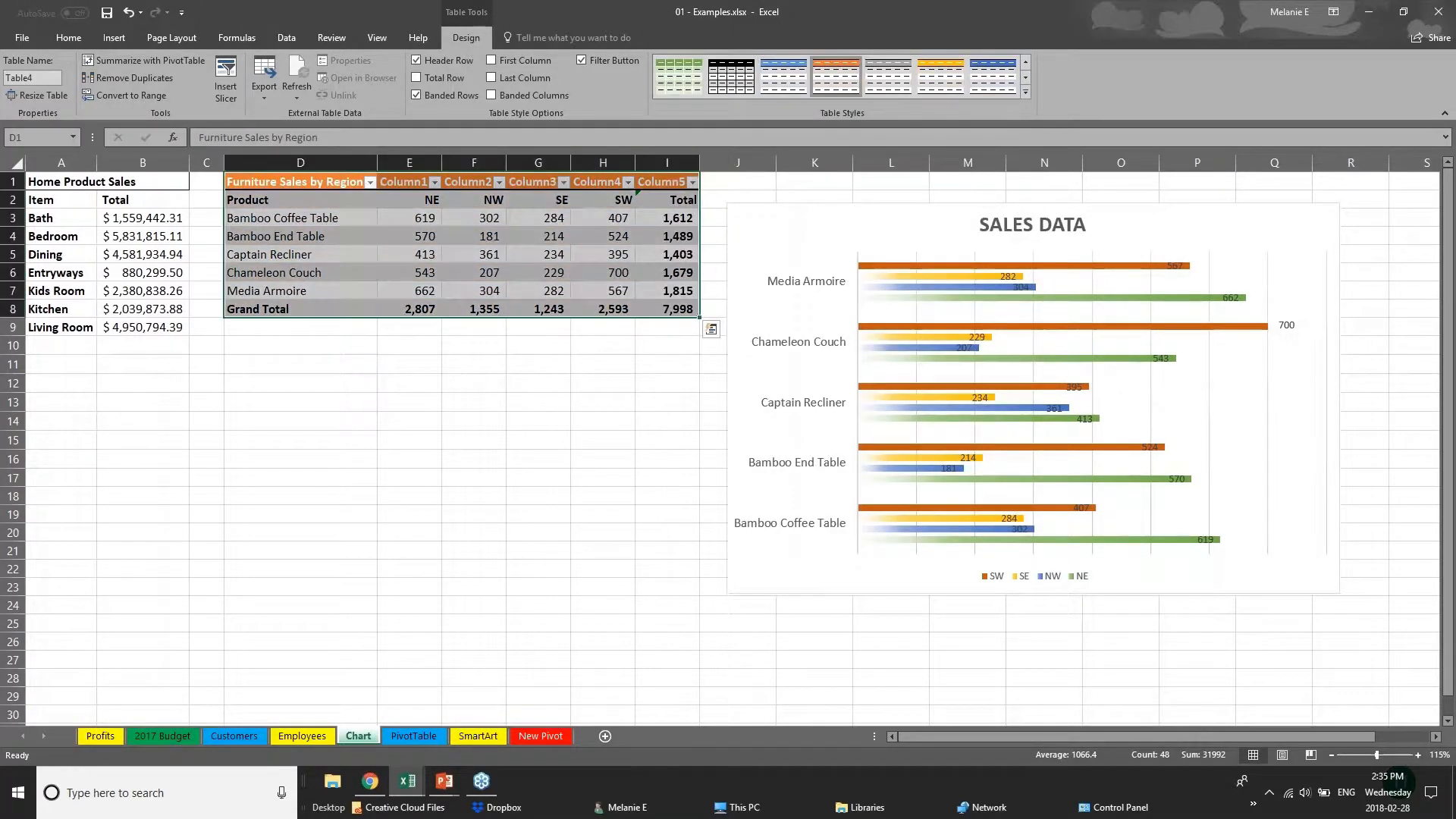
pyautogui.click(364, 311)
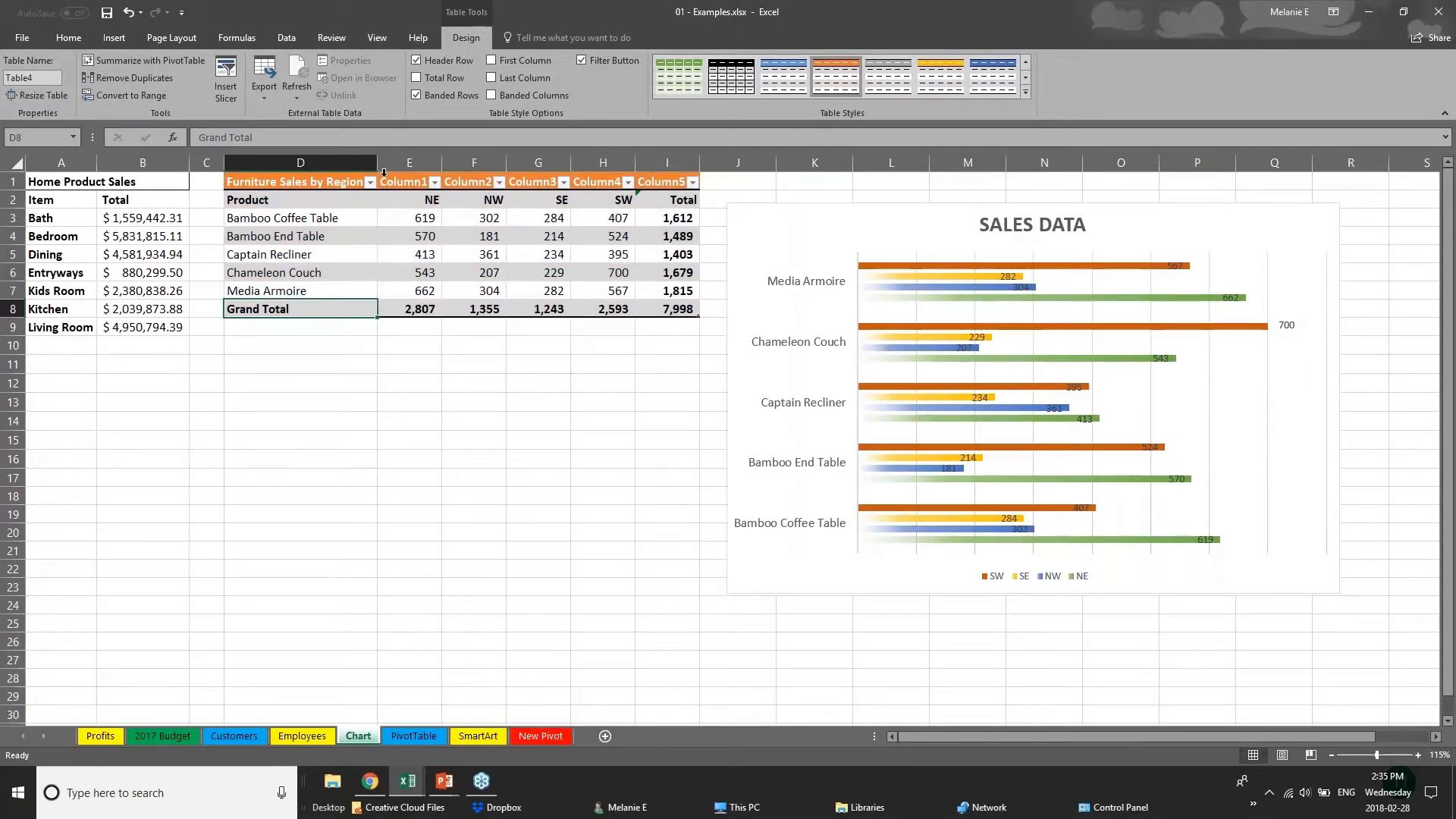
# Enable First Column formatting for the Furniture Sales by Region table to emphasize its product names.
pyautogui.click(279, 198)
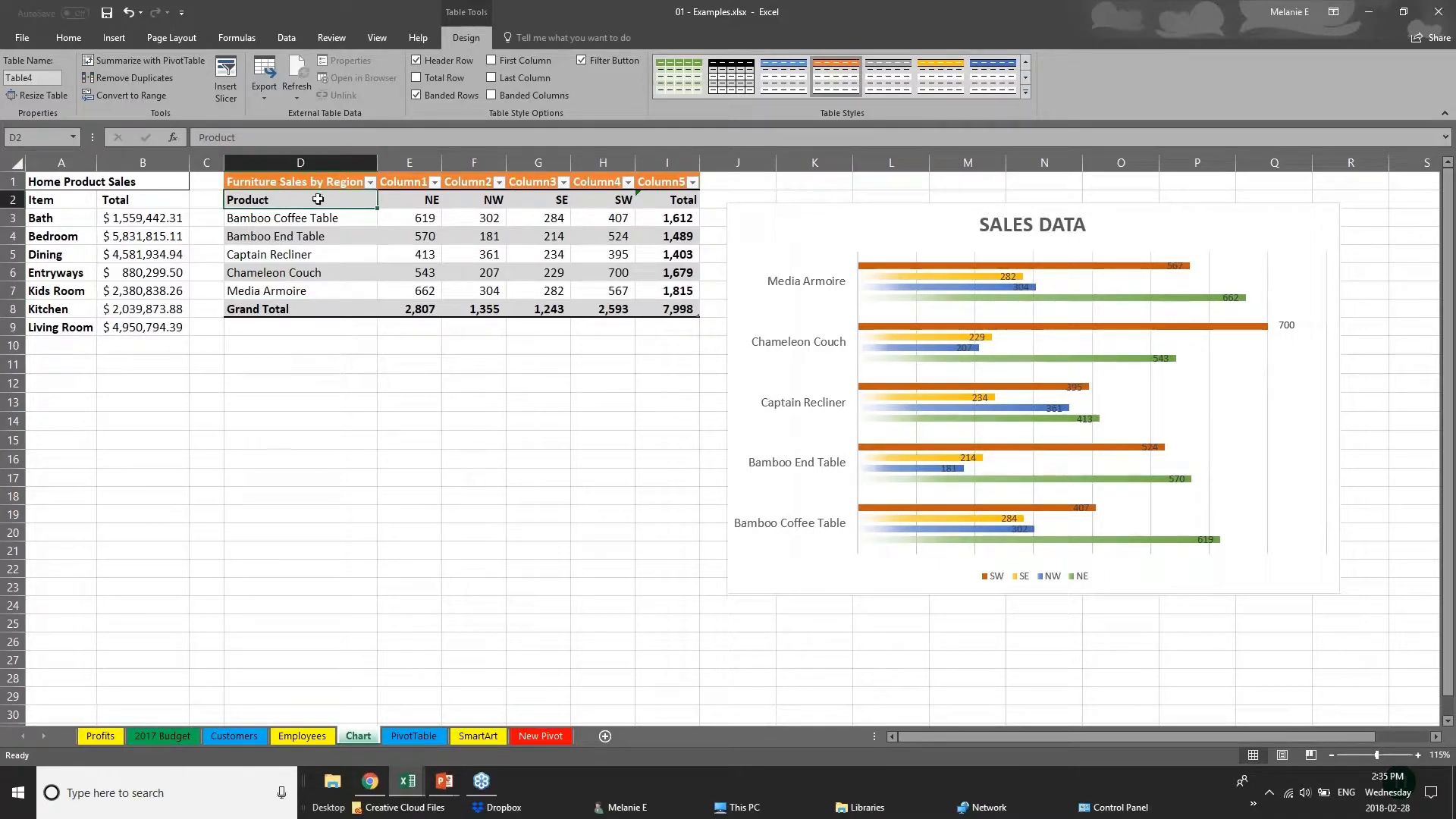
pyautogui.moveTo(319, 195); pyautogui.dragTo(319, 291)
pyautogui.click(492, 60)
pyautogui.click(381, 427)
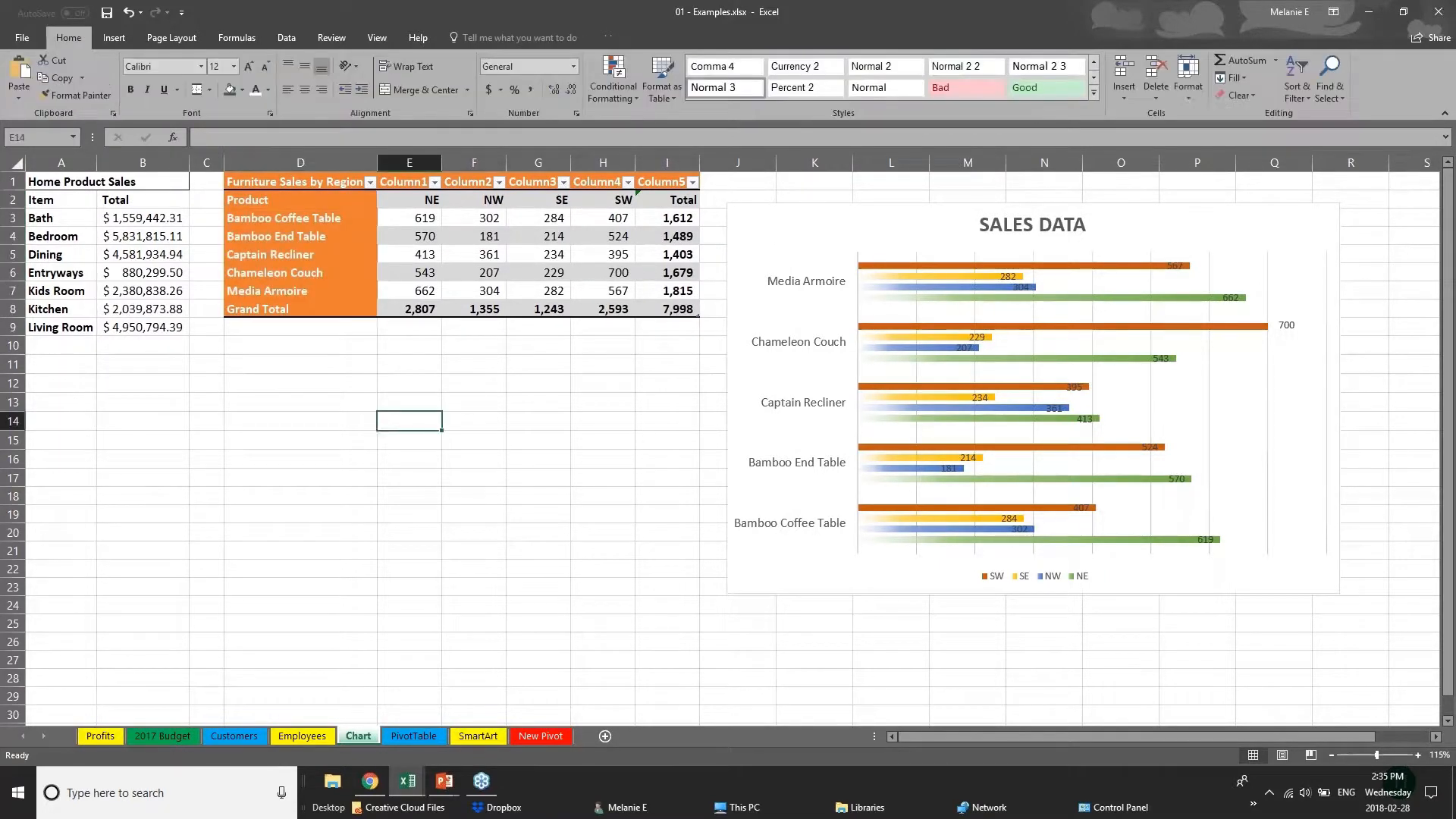
pyautogui.click(277, 188)
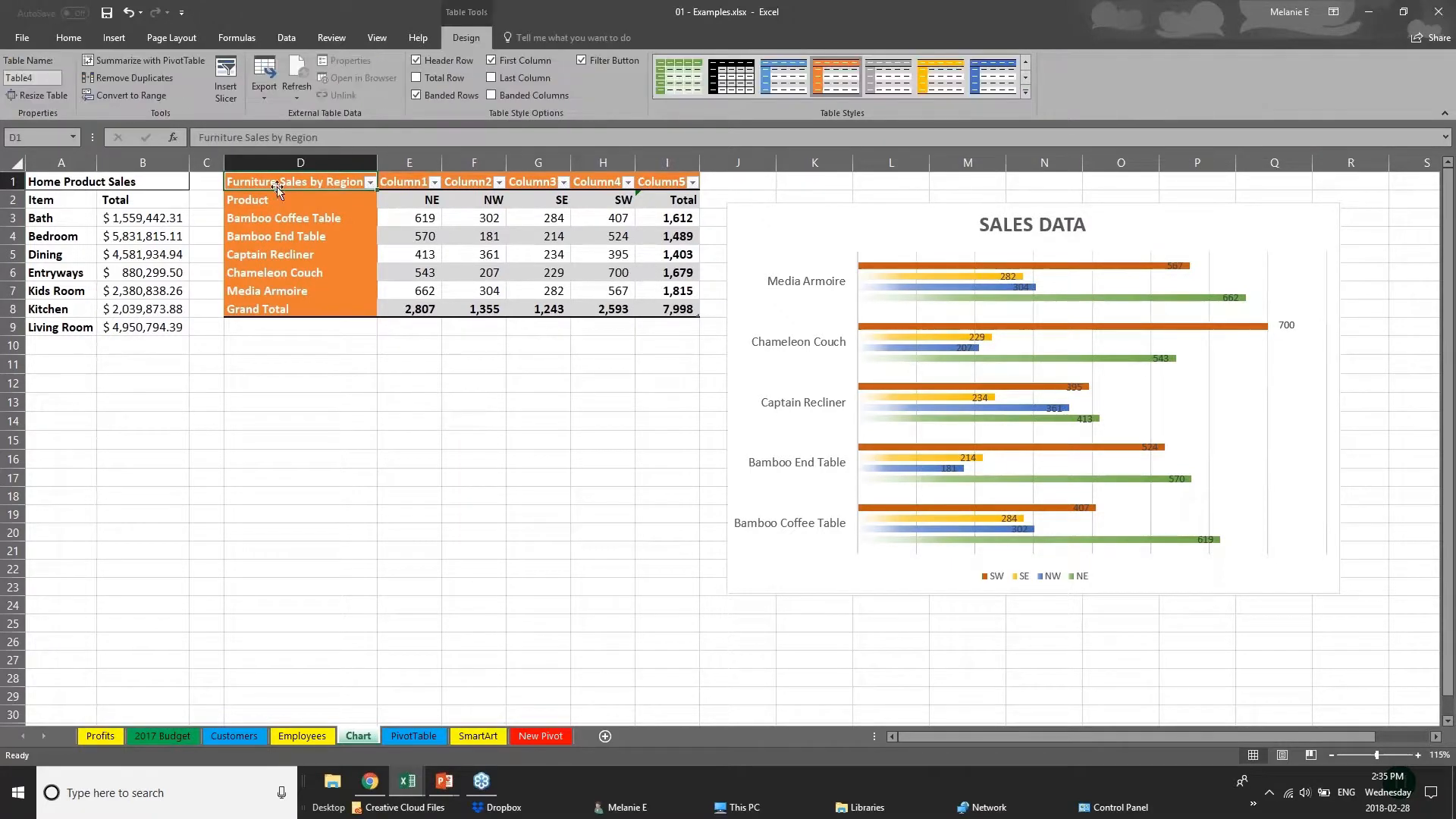
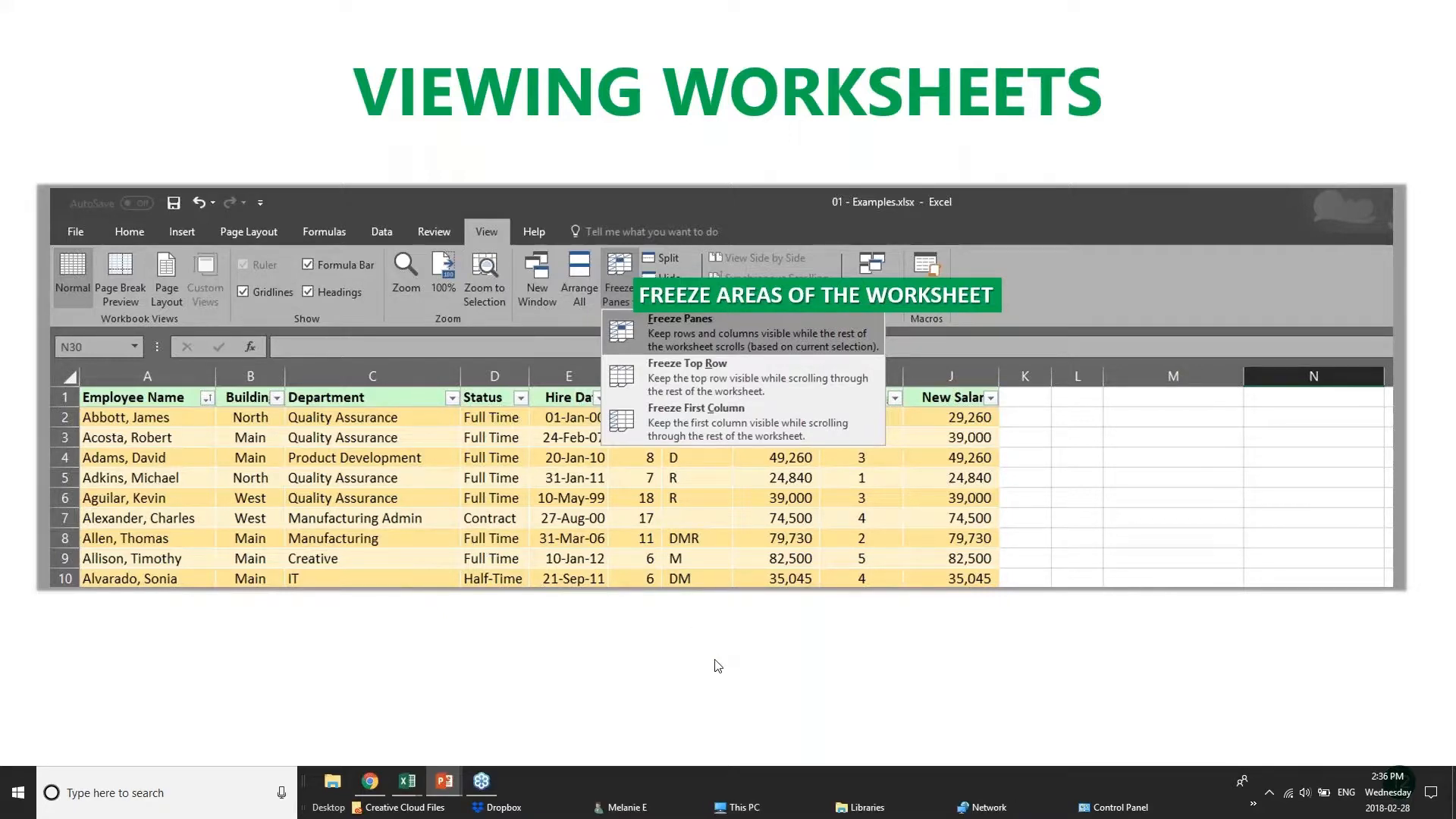
# Switch to the pivotTables.xlsx workbook and look through the sales records on the PivotChart sheet, returning to the header row.
pyautogui.moveTo(405, 789)
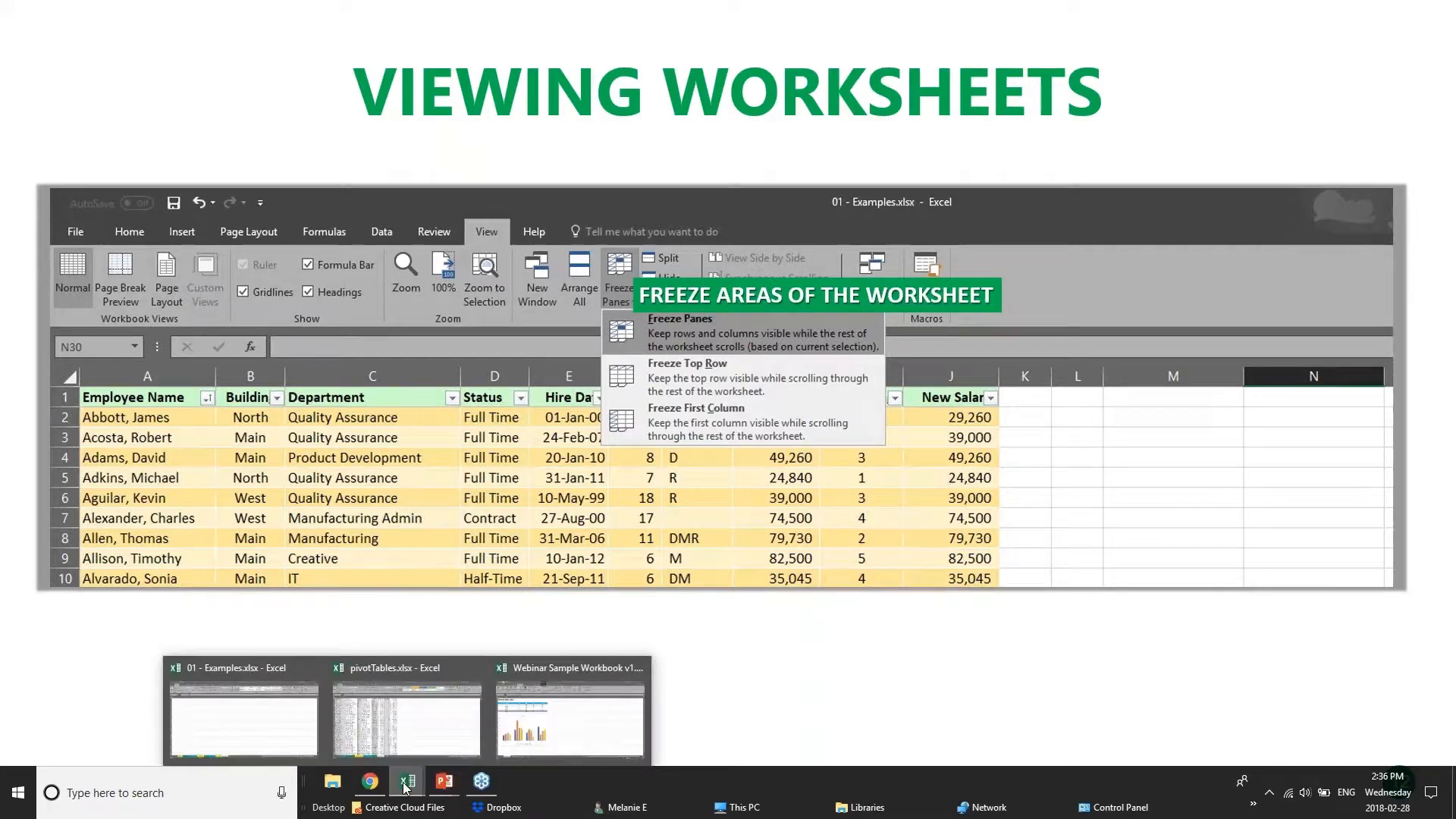
pyautogui.click(390, 731)
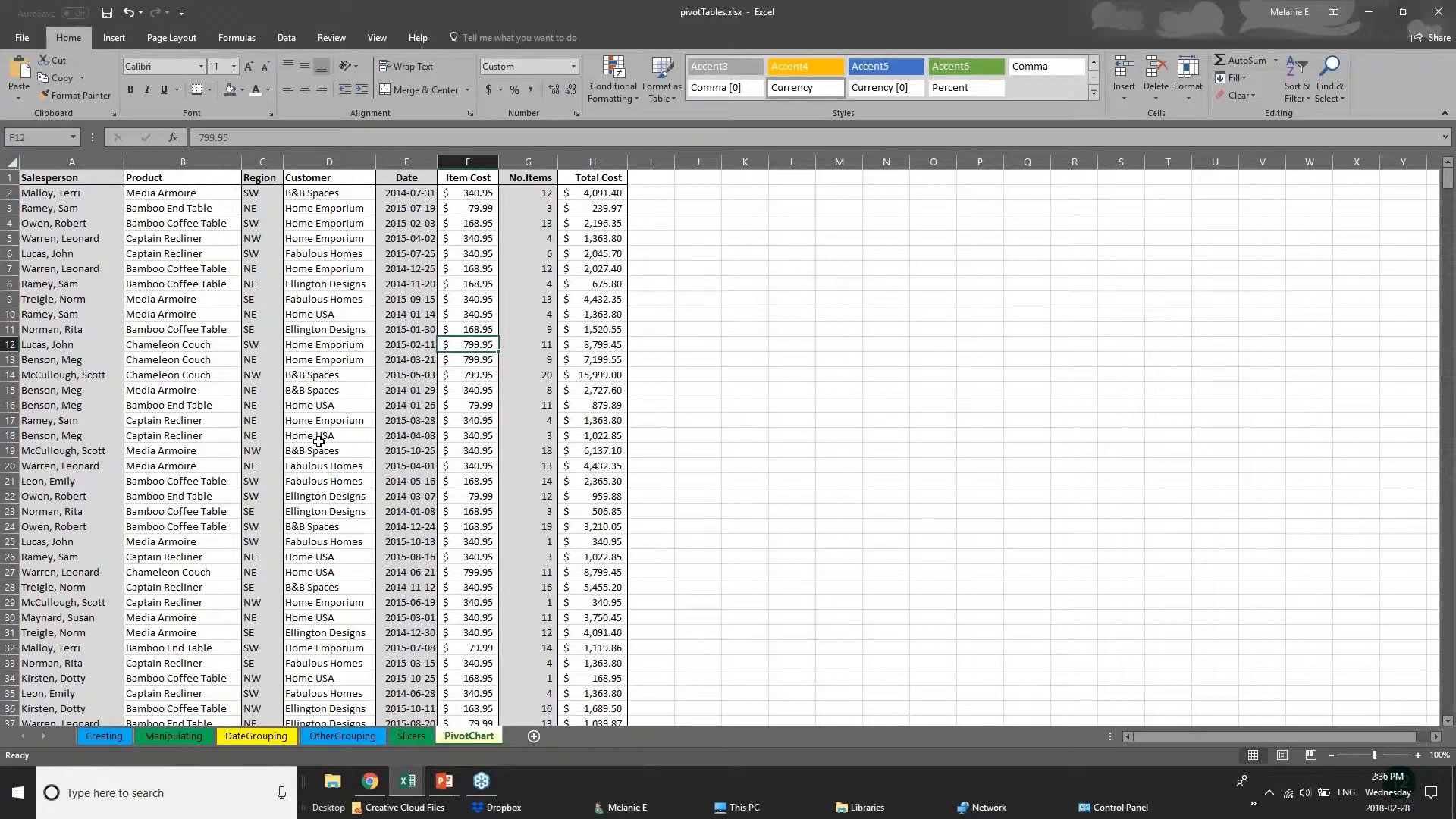
pyautogui.scroll(-20, 319, 441)
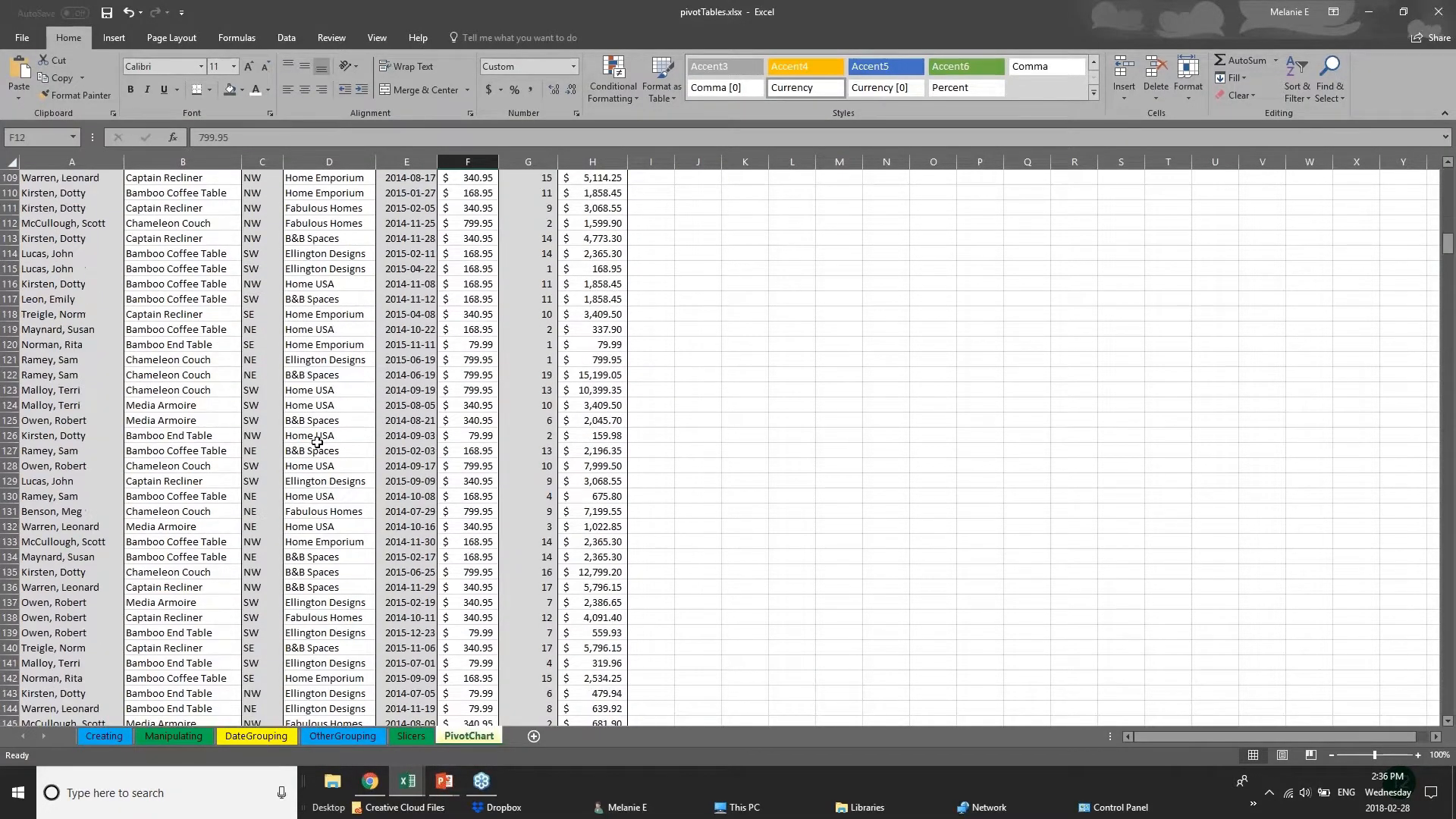
pyautogui.scroll(10, 317, 440)
pyautogui.click(1436, 10)
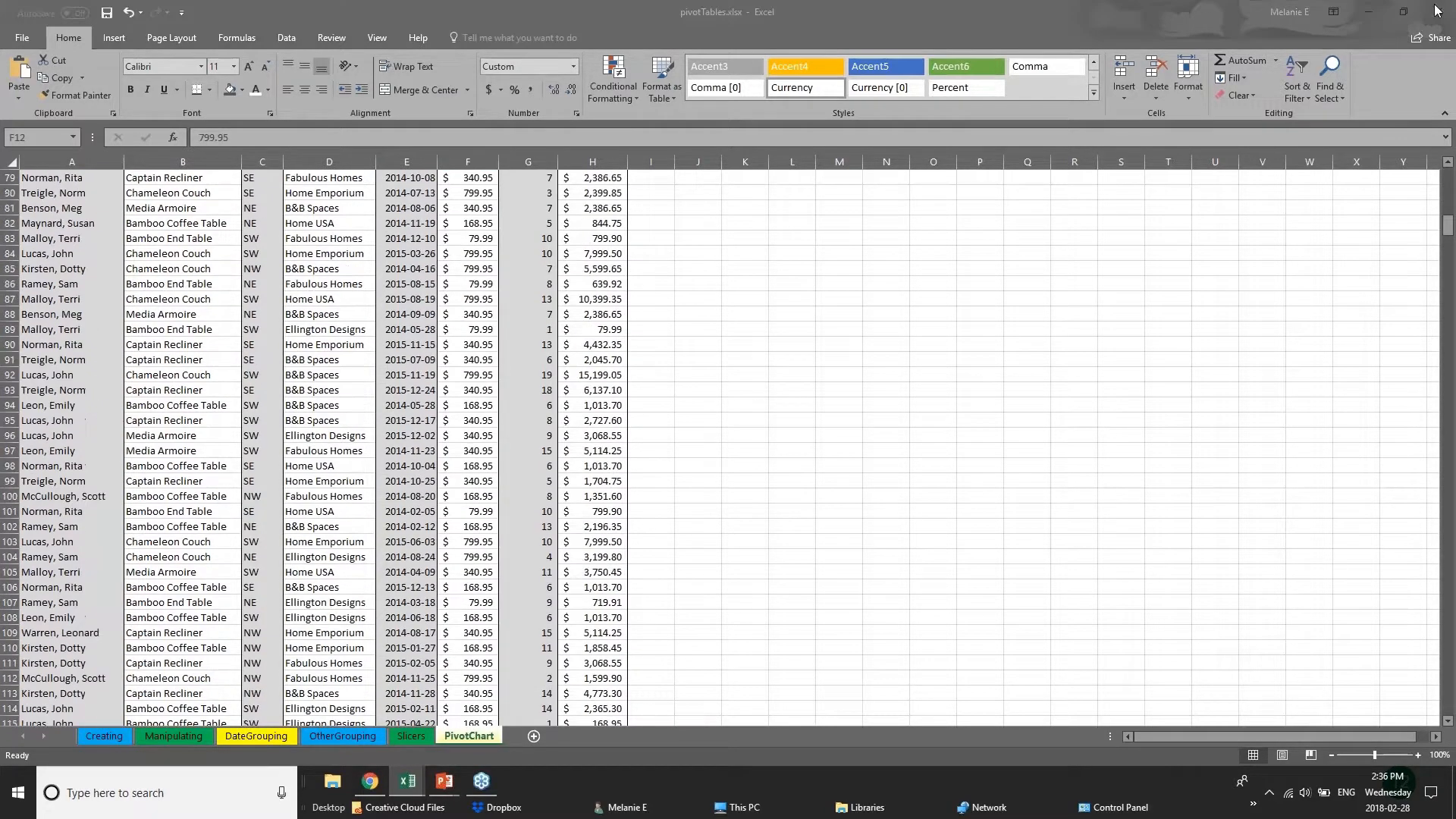
pyautogui.click(1448, 225)
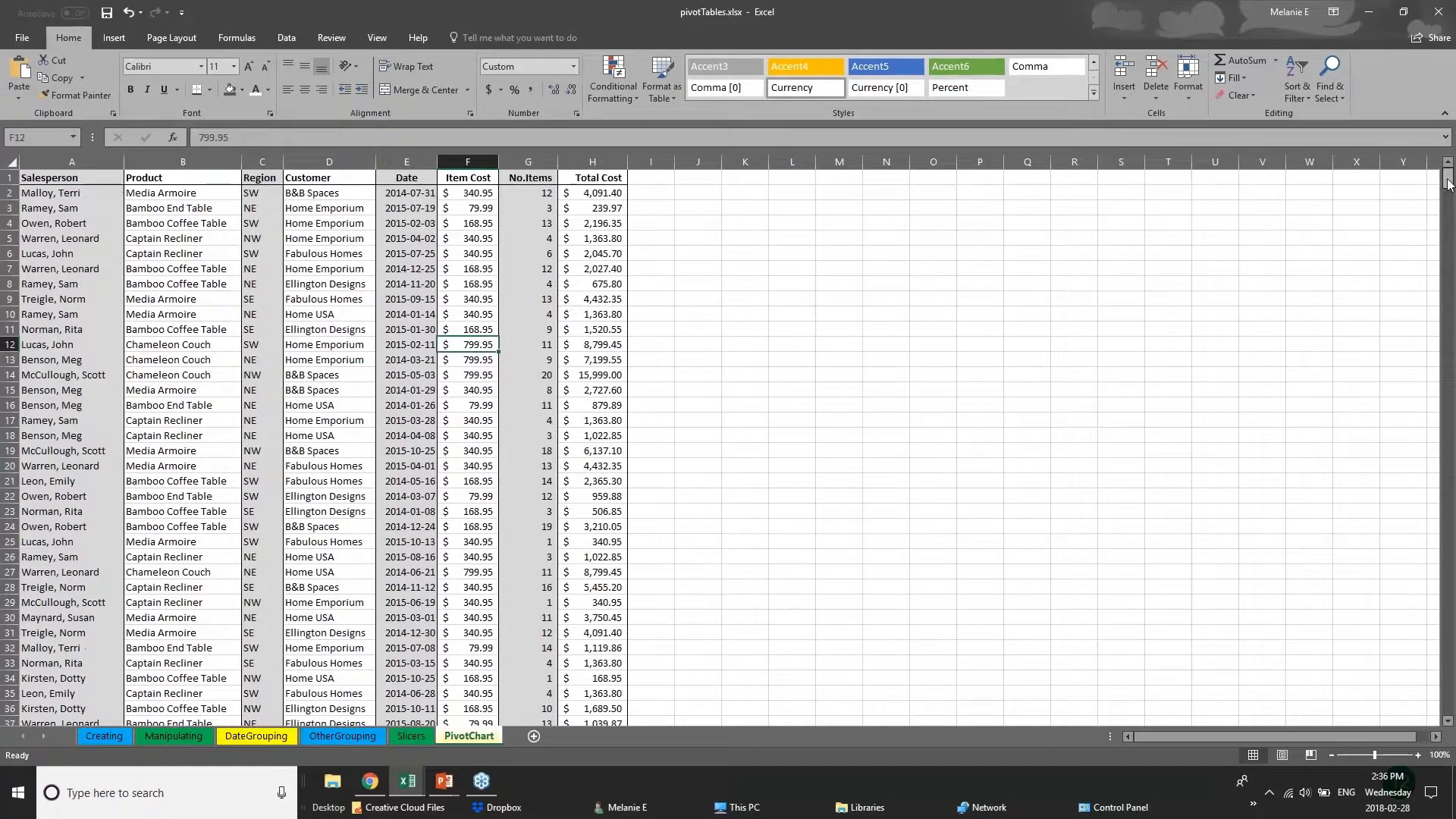
pyautogui.scroll(-3, 1449, 218)
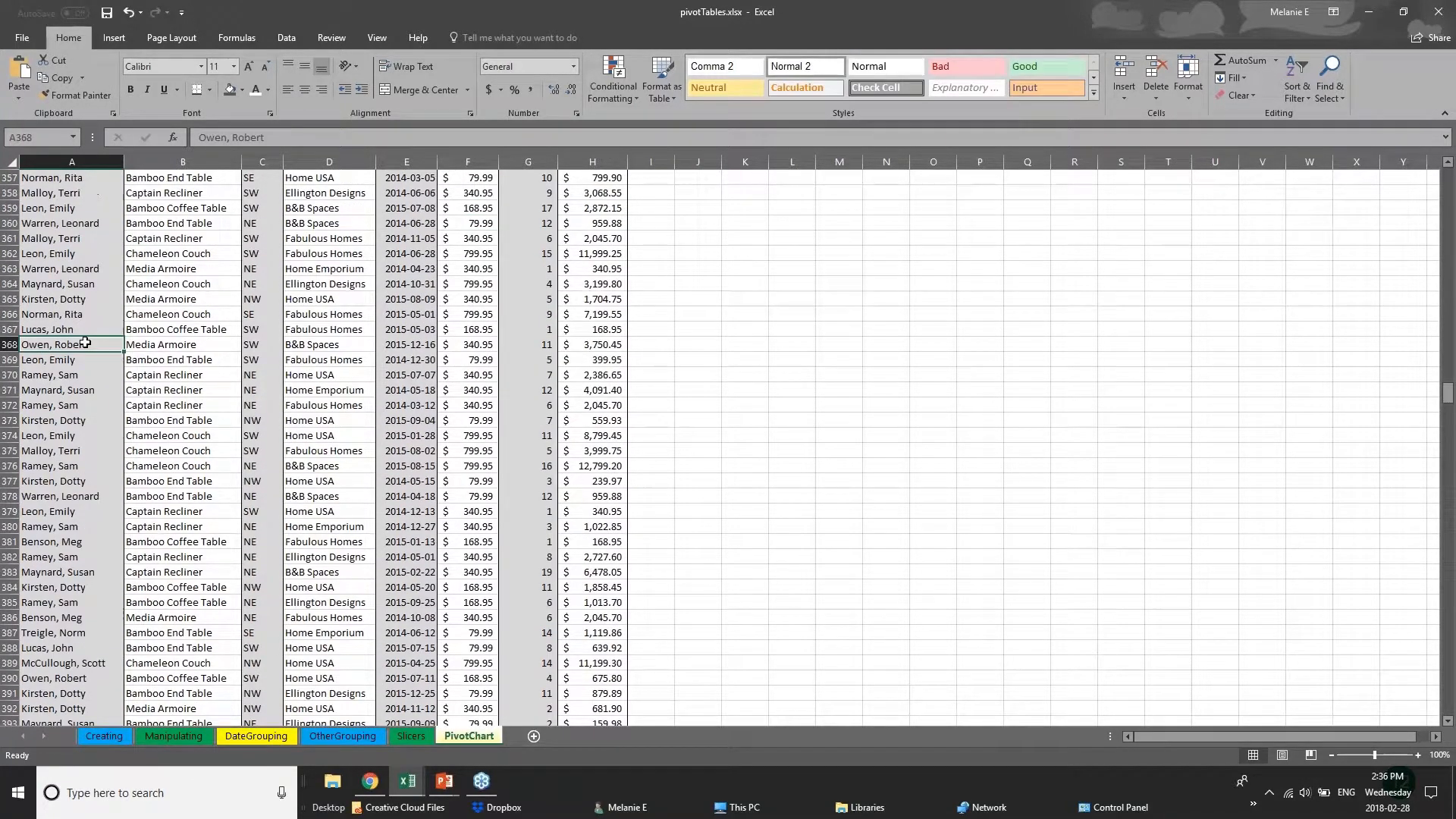
pyautogui.click(211, 330)
pyautogui.click(219, 361)
pyautogui.click(359, 372)
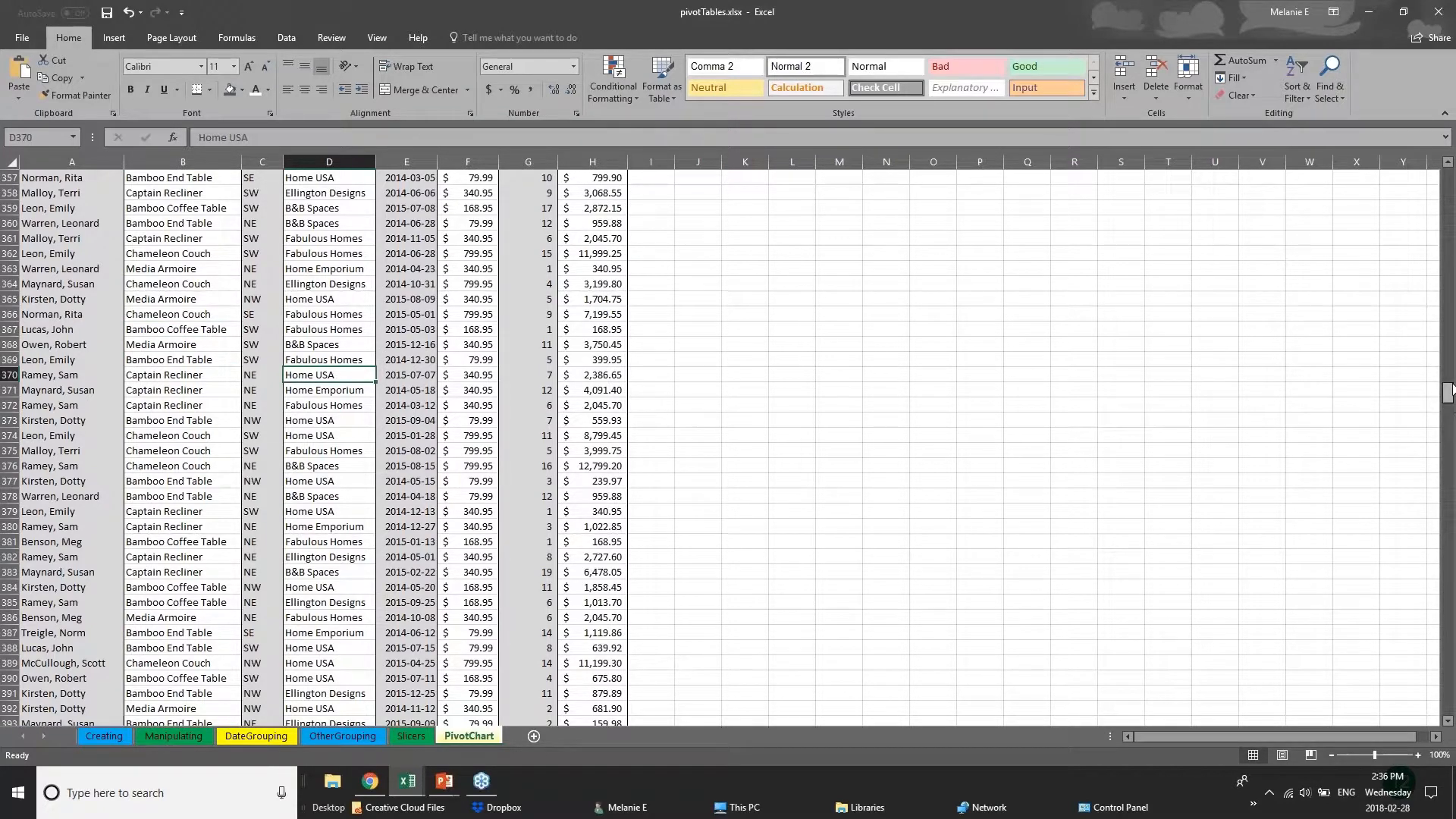
pyautogui.moveTo(1449, 391); pyautogui.dragTo(1449, 178)
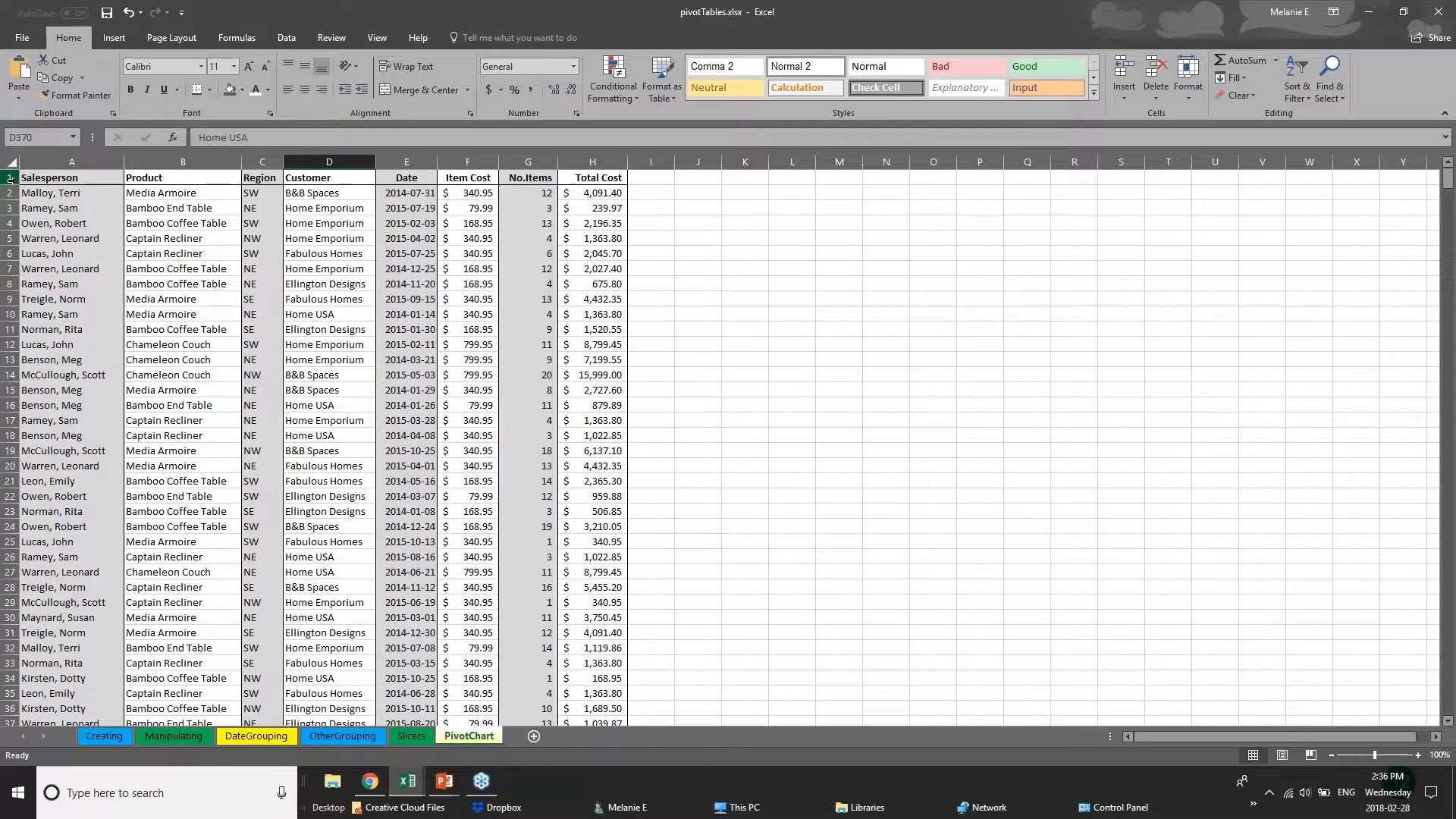
# Select column A and freeze the first column of the PivotChart sheet.
pyautogui.click(9, 179)
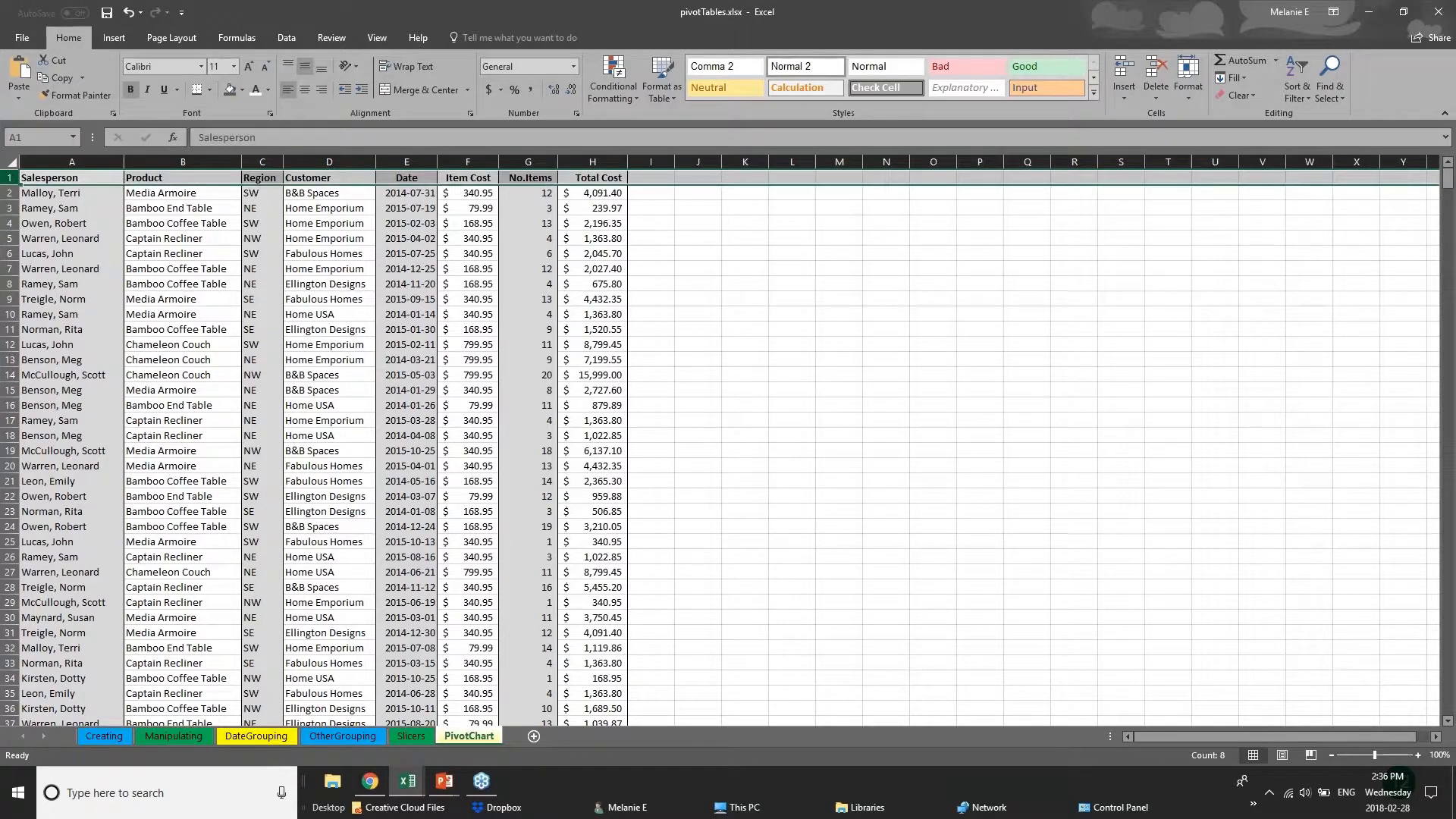
pyautogui.click(384, 39)
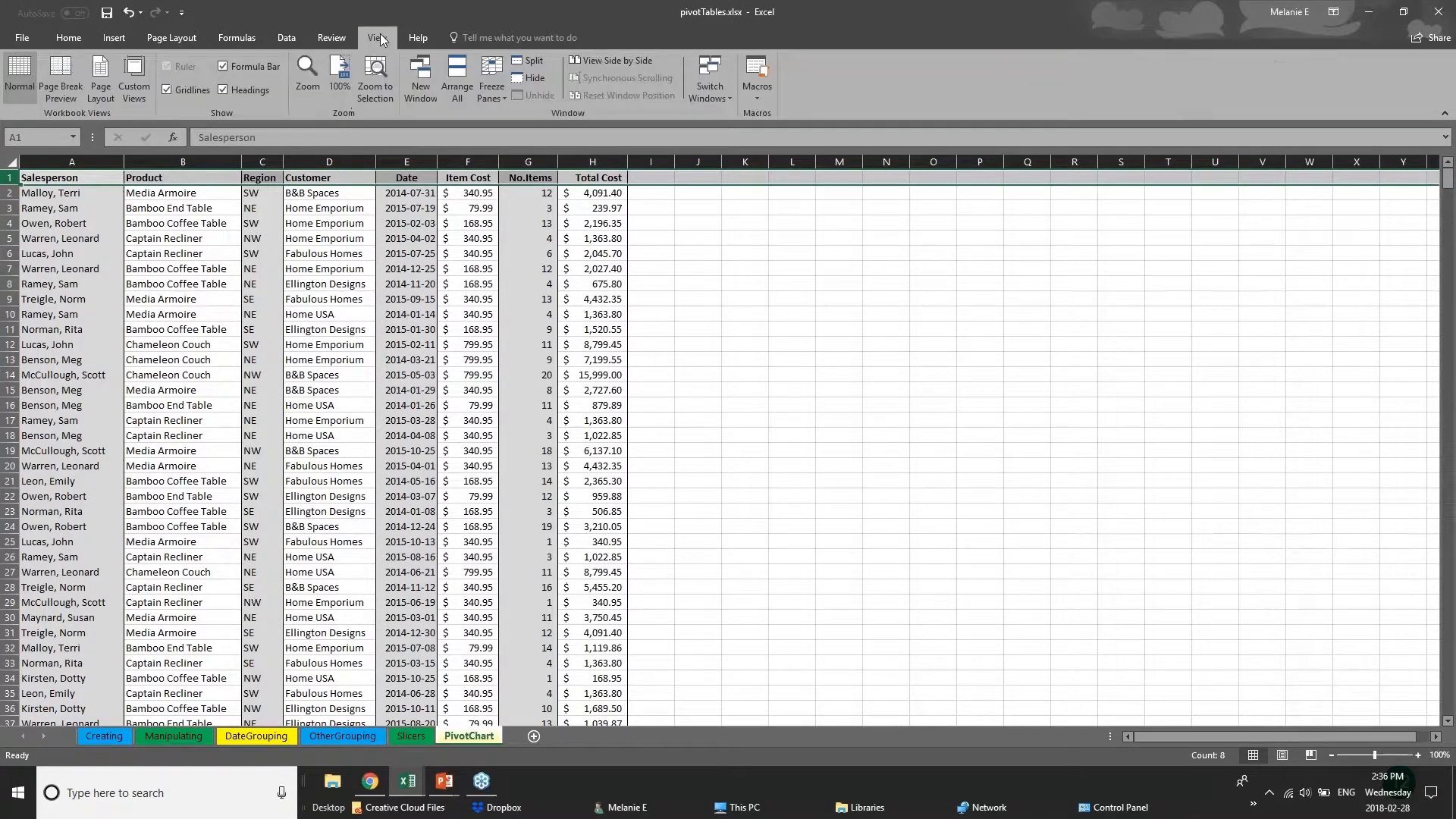
pyautogui.click(493, 93)
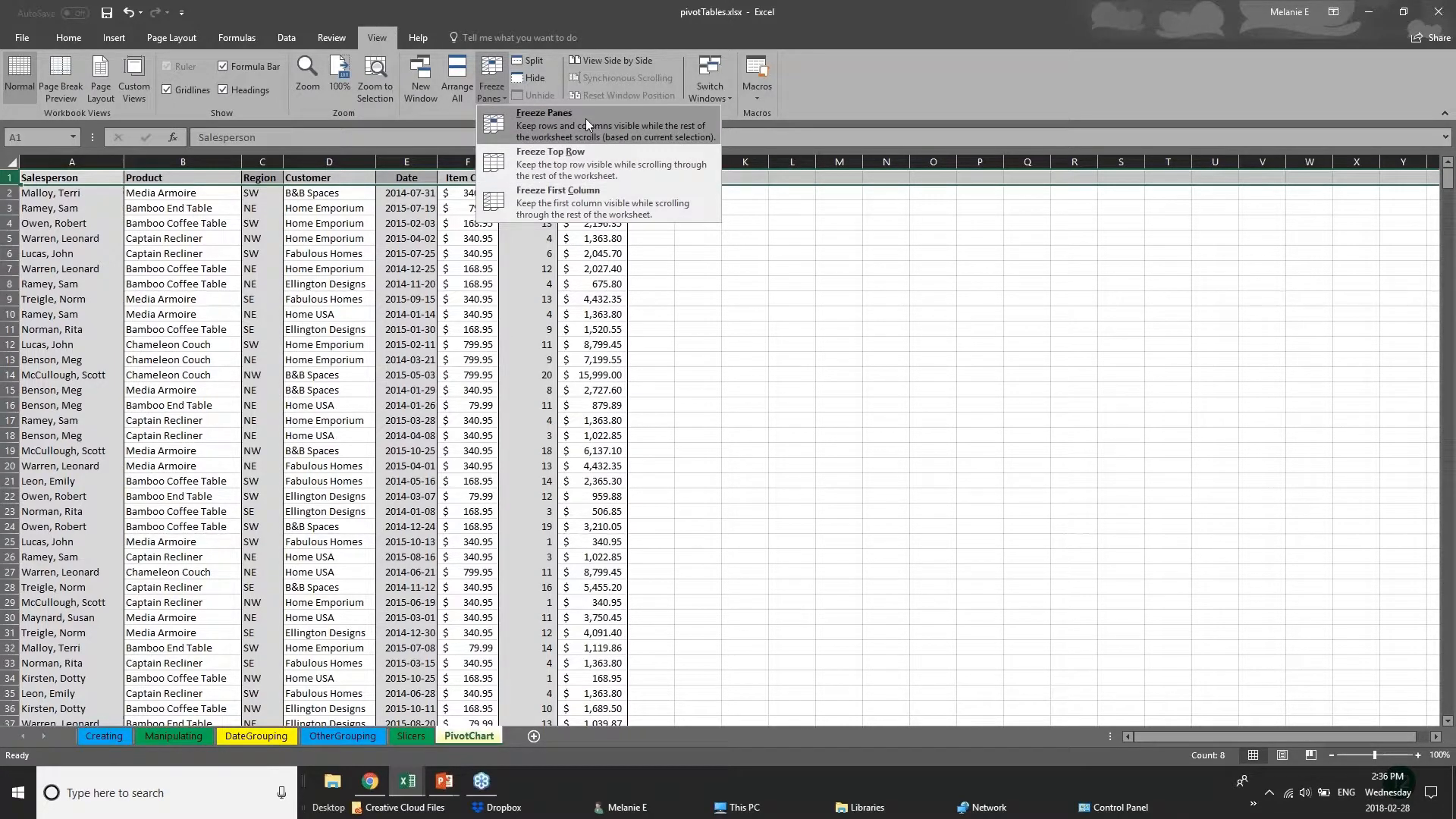
pyautogui.click(587, 203)
pyautogui.click(57, 238)
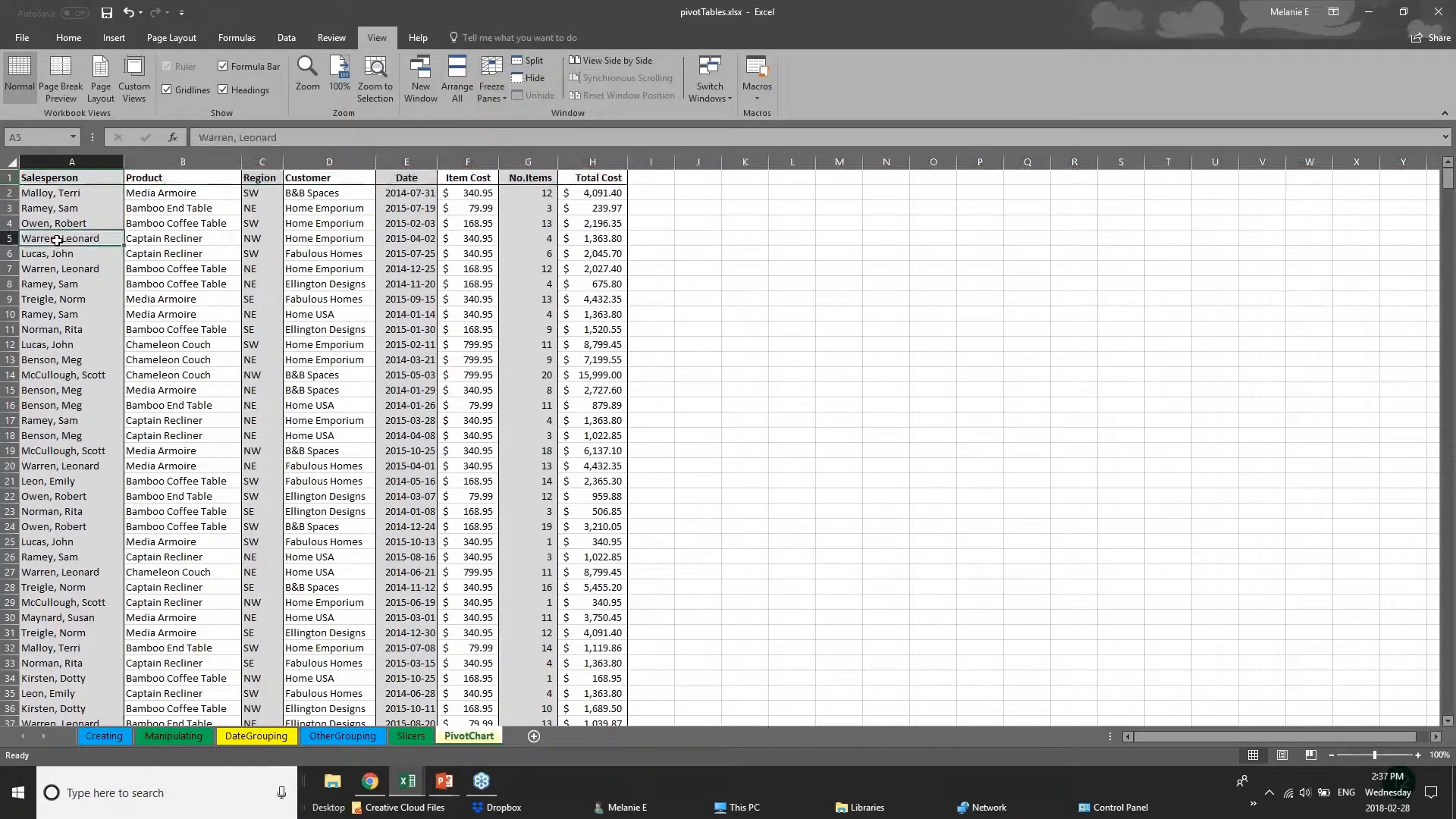
pyautogui.click(73, 160)
pyautogui.click(492, 81)
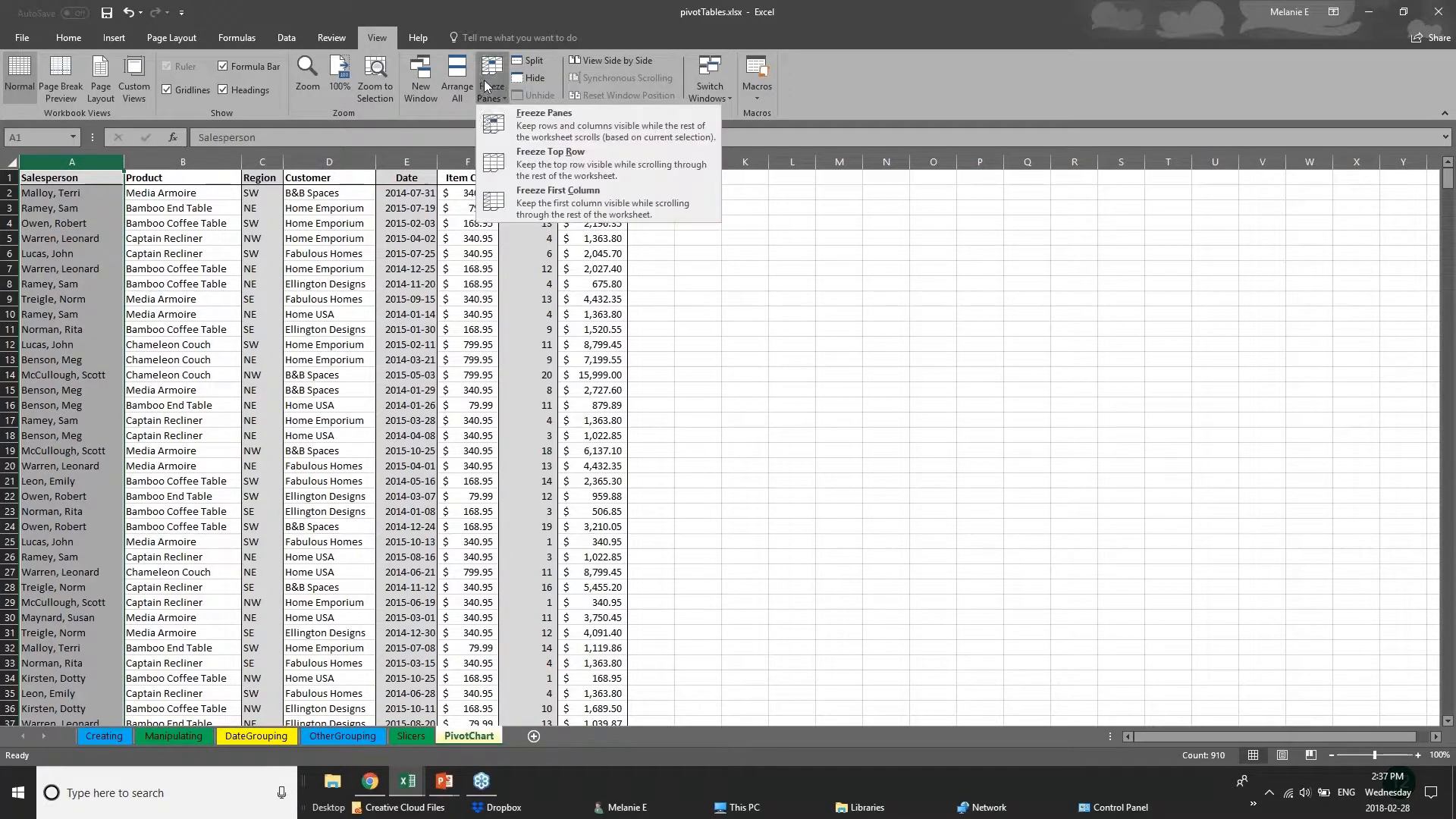
pyautogui.click(518, 202)
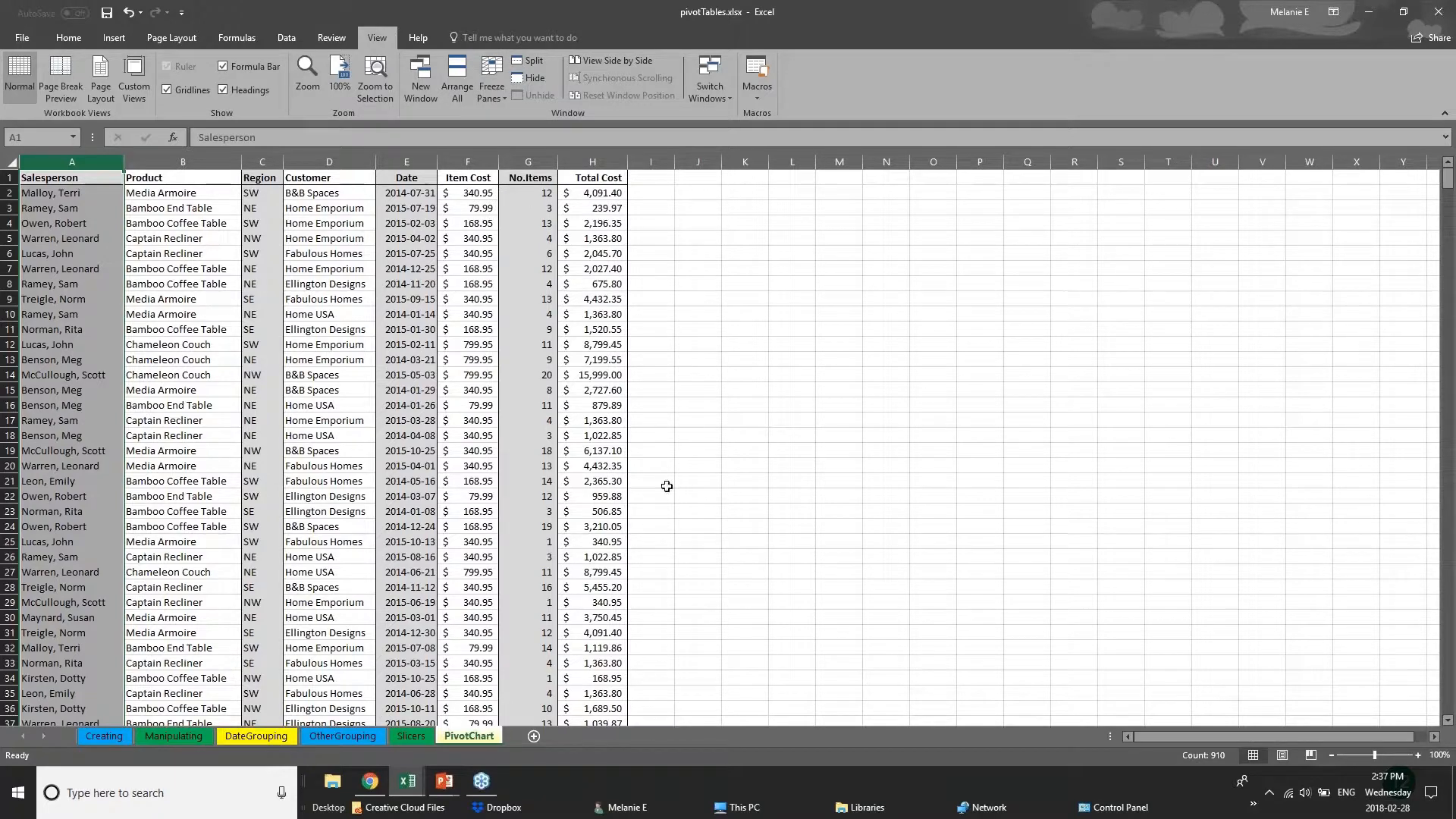
# Widen the Item Cost, No.Items and Total Cost columns, and freeze the top row of the PivotChart sheet.
pyautogui.moveTo(627, 164); pyautogui.dragTo(1286, 163)
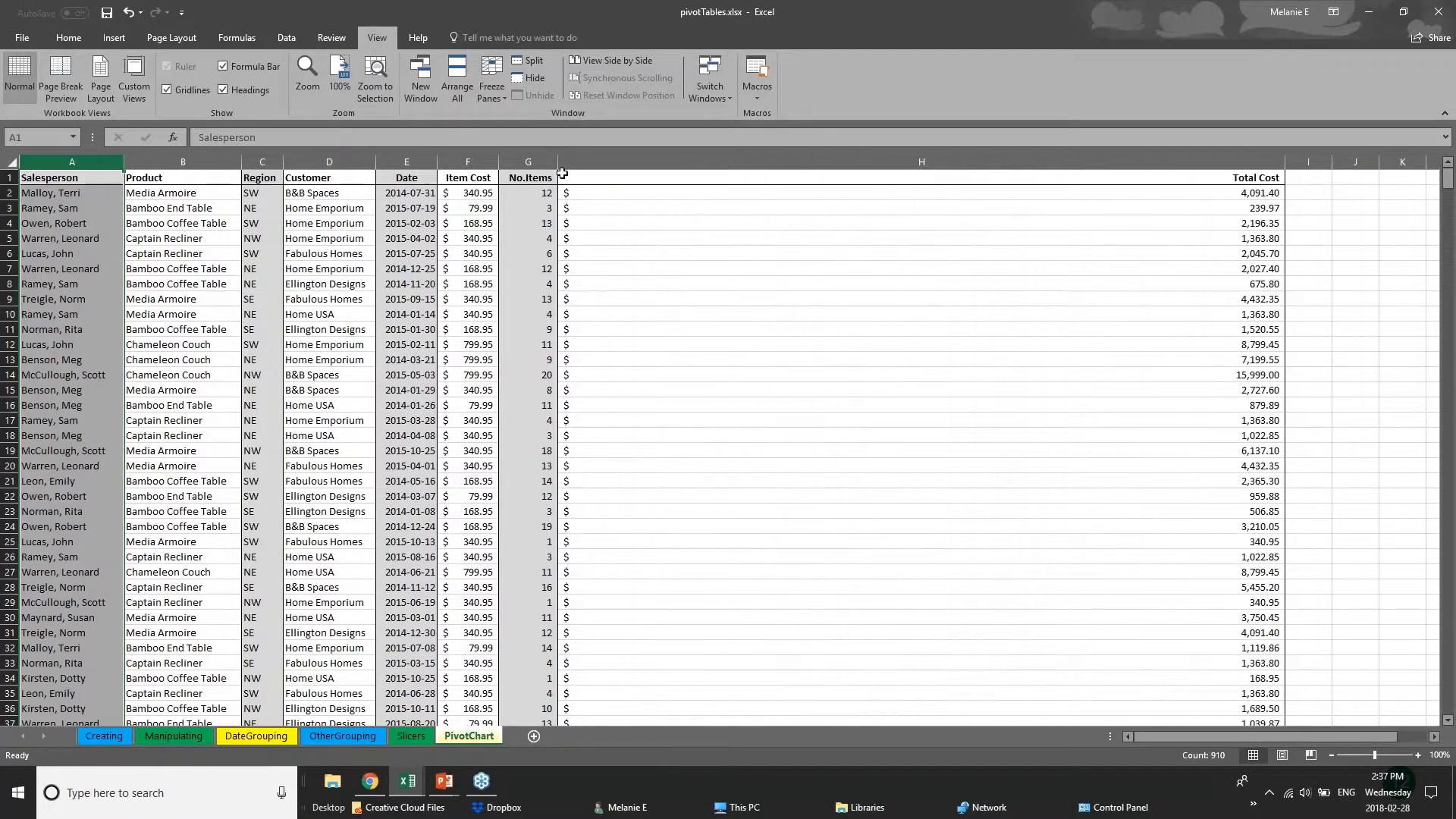
pyautogui.moveTo(559, 161); pyautogui.dragTo(910, 162)
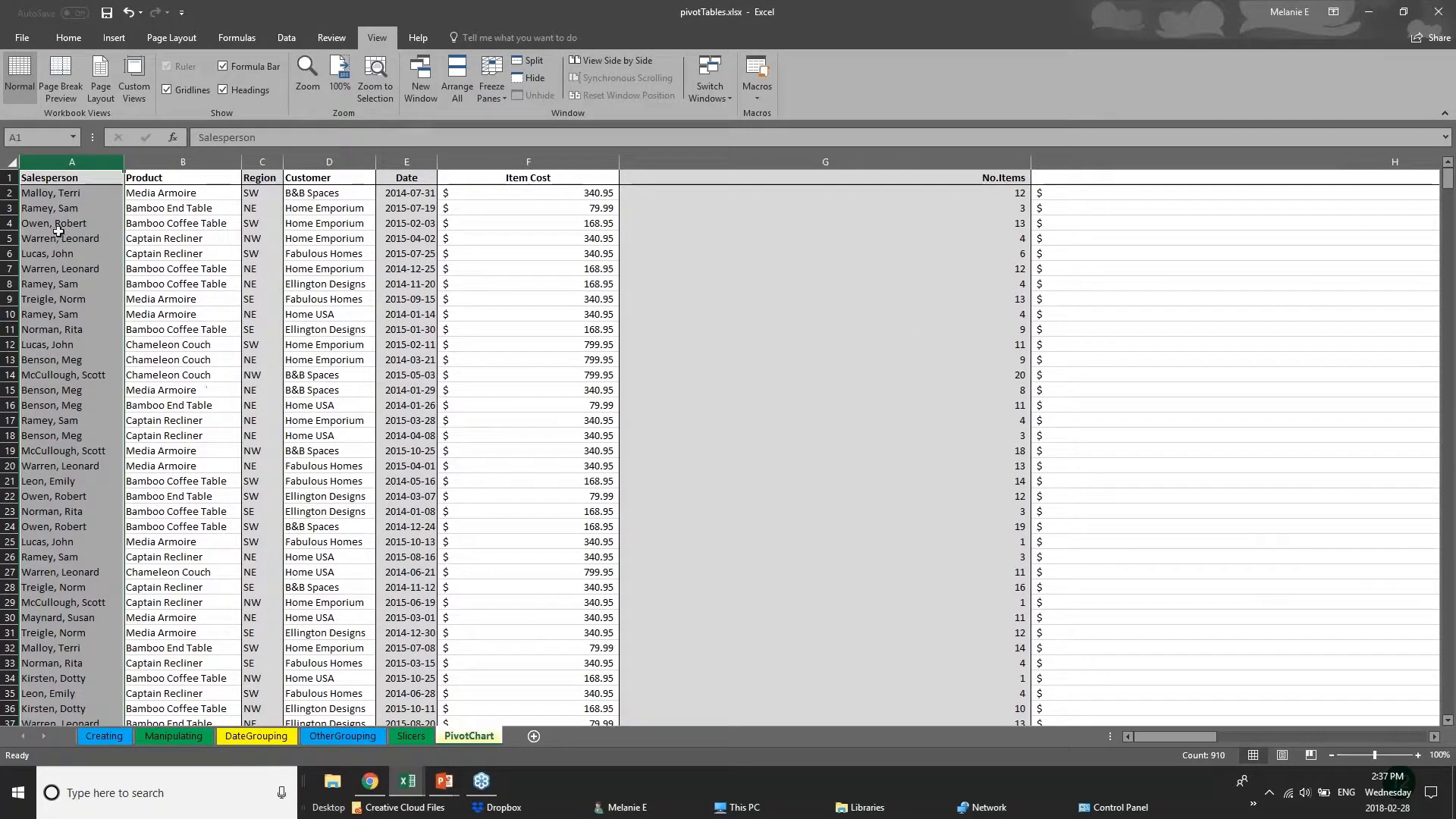
pyautogui.click(10, 177)
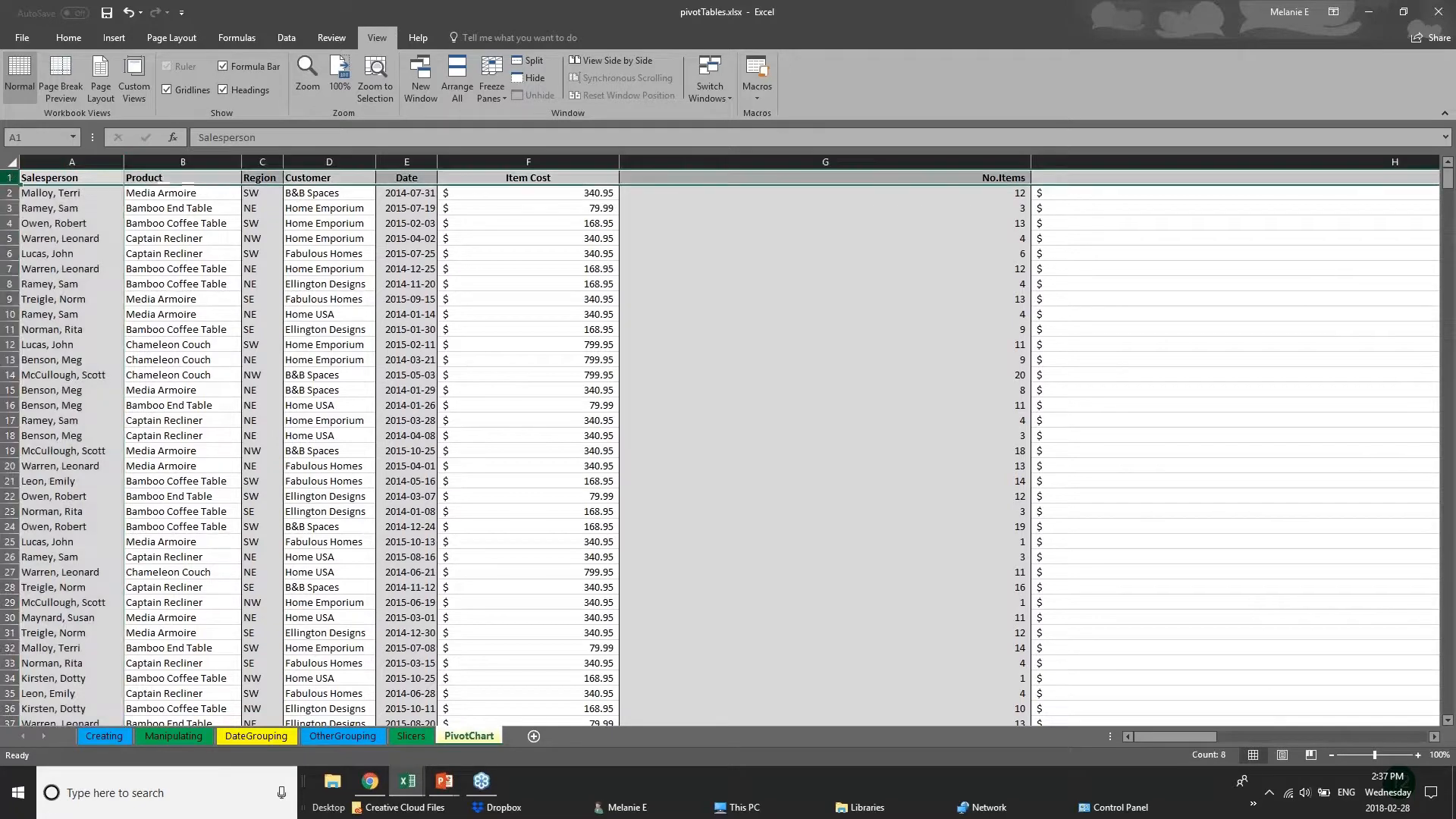
pyautogui.click(489, 88)
pyautogui.click(515, 170)
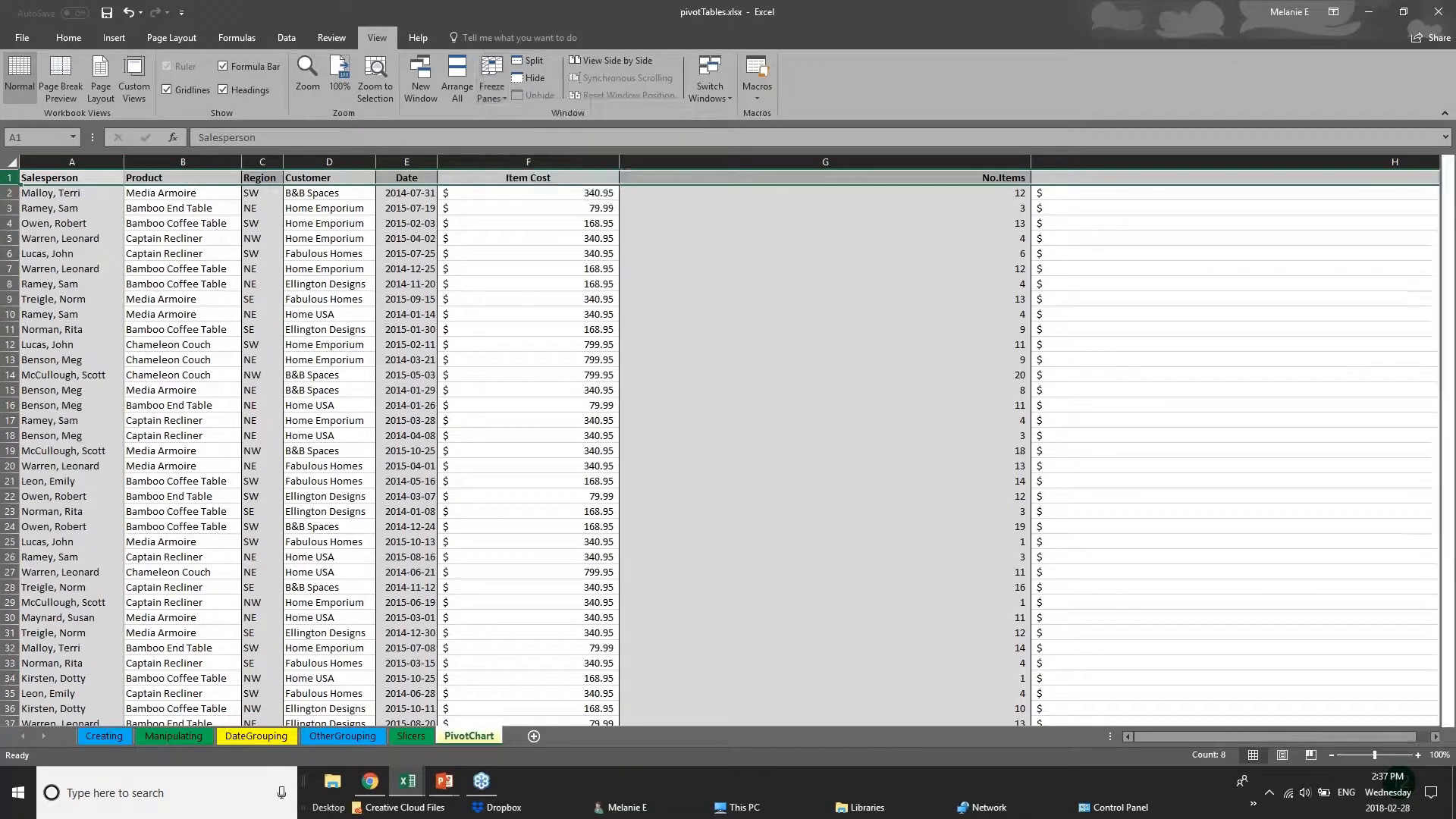
# Scroll through the sales records to examine how the frozen header row behaves.
pyautogui.click(675, 451)
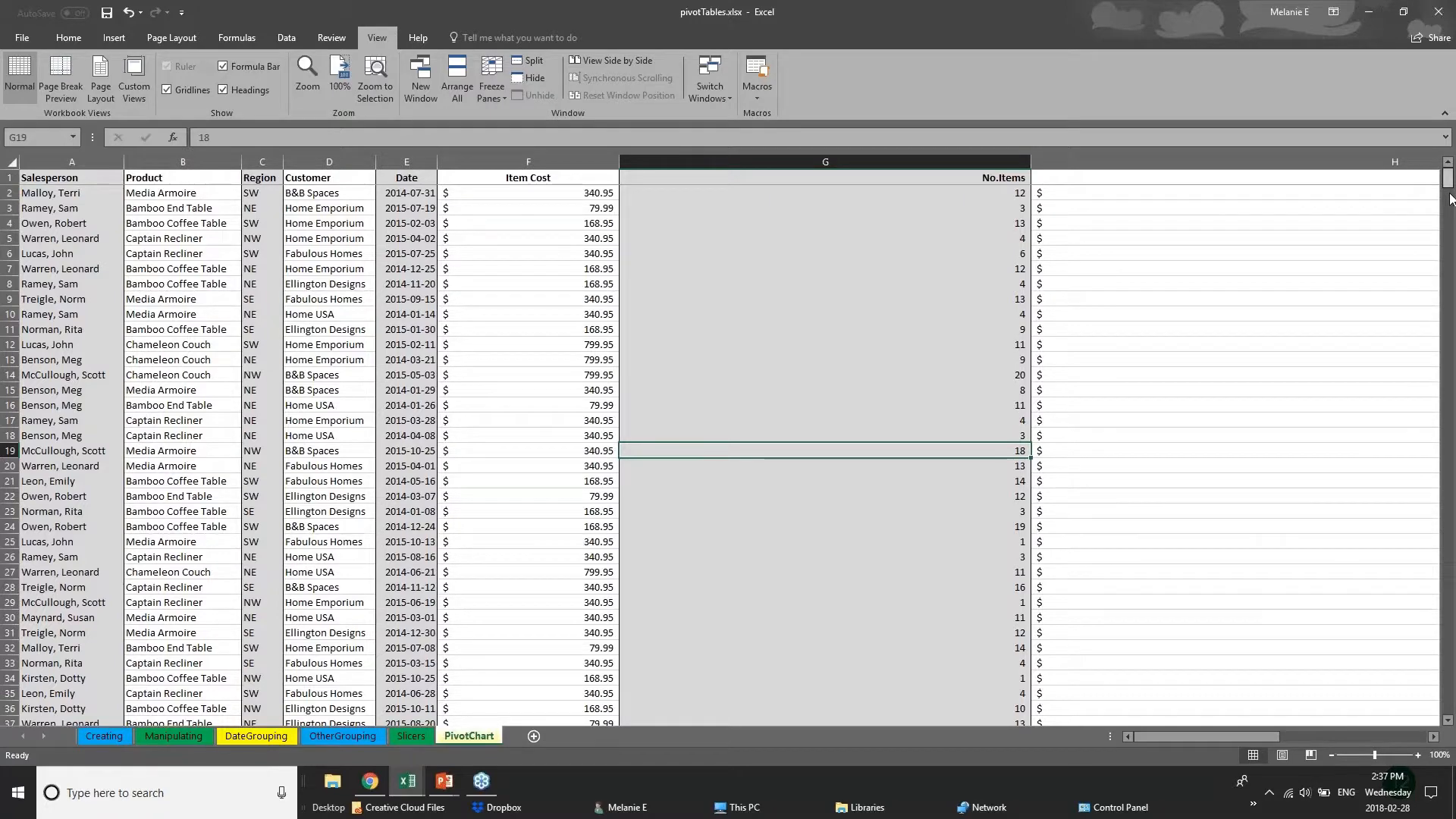
pyautogui.moveTo(1447, 191)
pyautogui.mouseDown()
pyautogui.moveTo(1450, 461)
pyautogui.moveTo(1447, 182)
pyautogui.mouseUp()
pyautogui.click(70, 179)
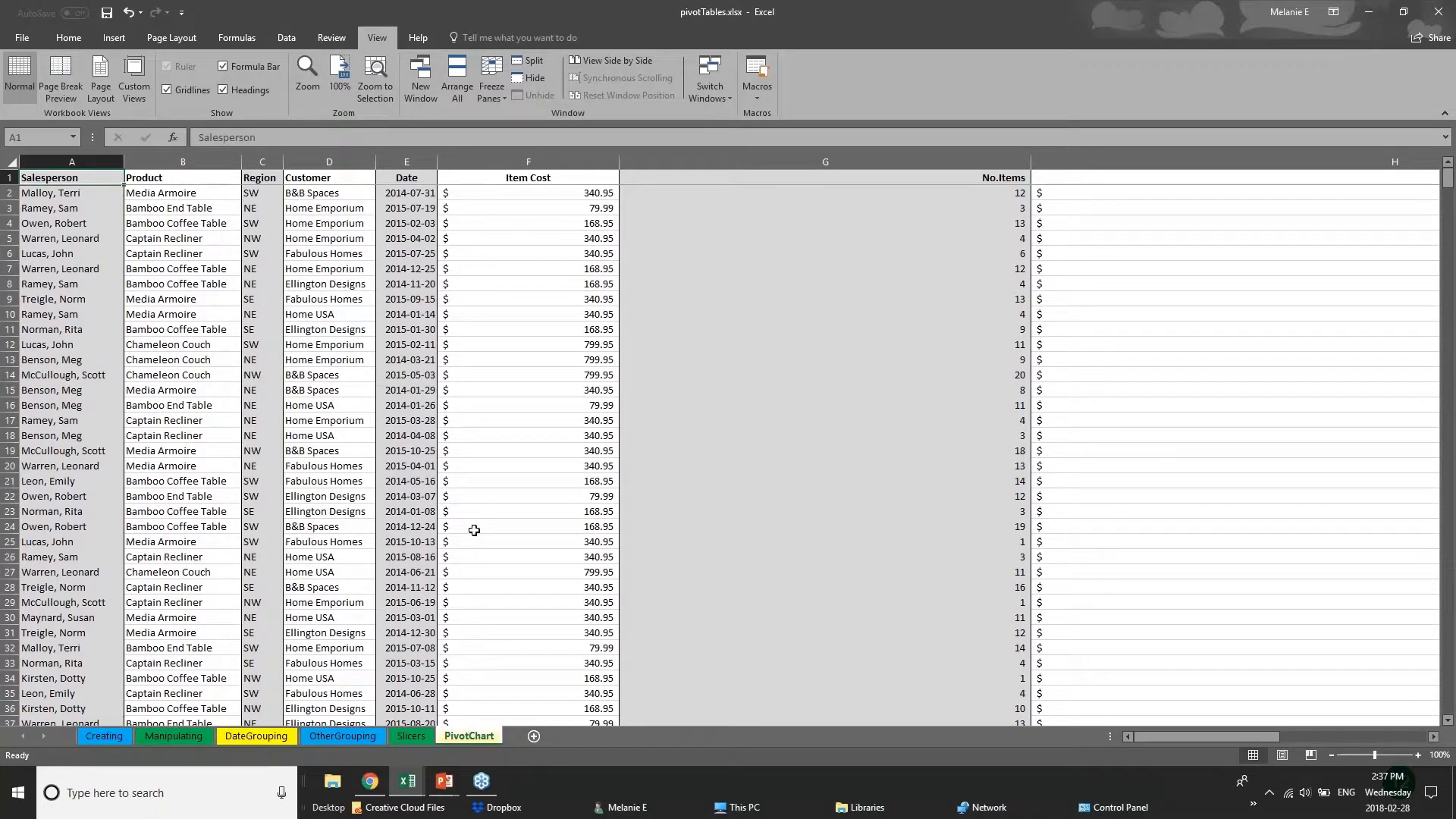
pyautogui.click(465, 466)
pyautogui.scroll(-2, 439, 516)
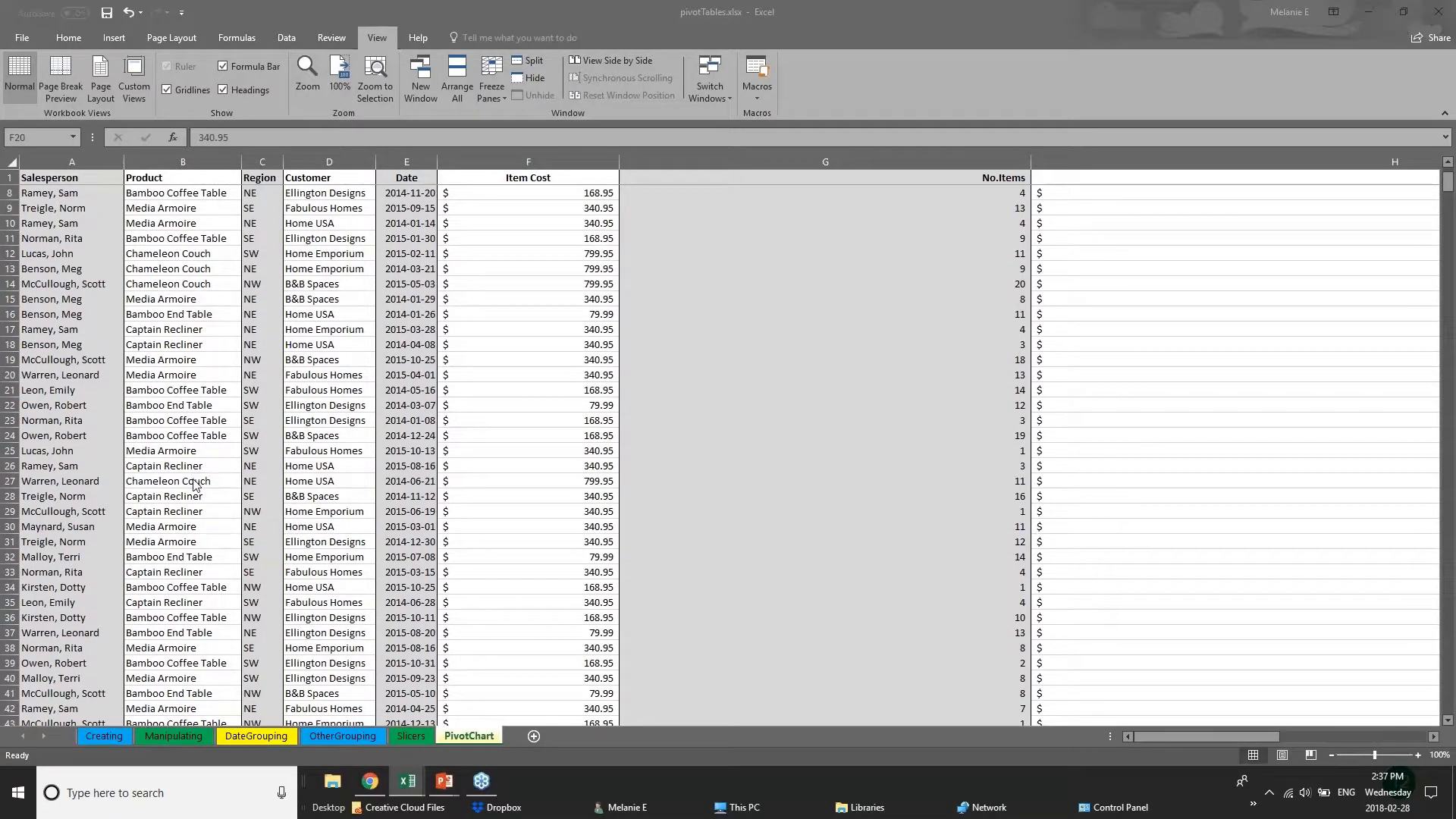
pyautogui.click(250, 500)
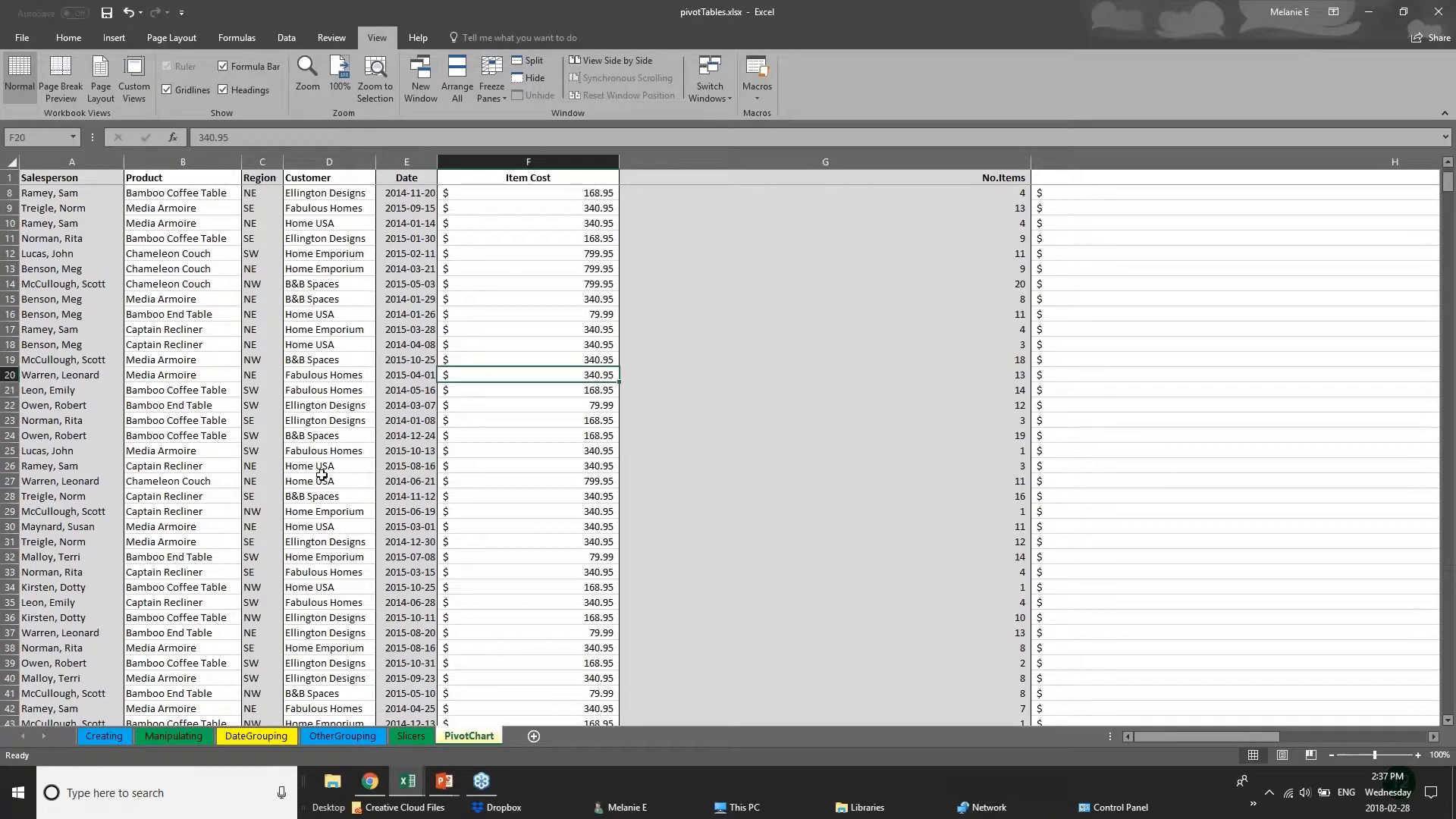
pyautogui.click(330, 512)
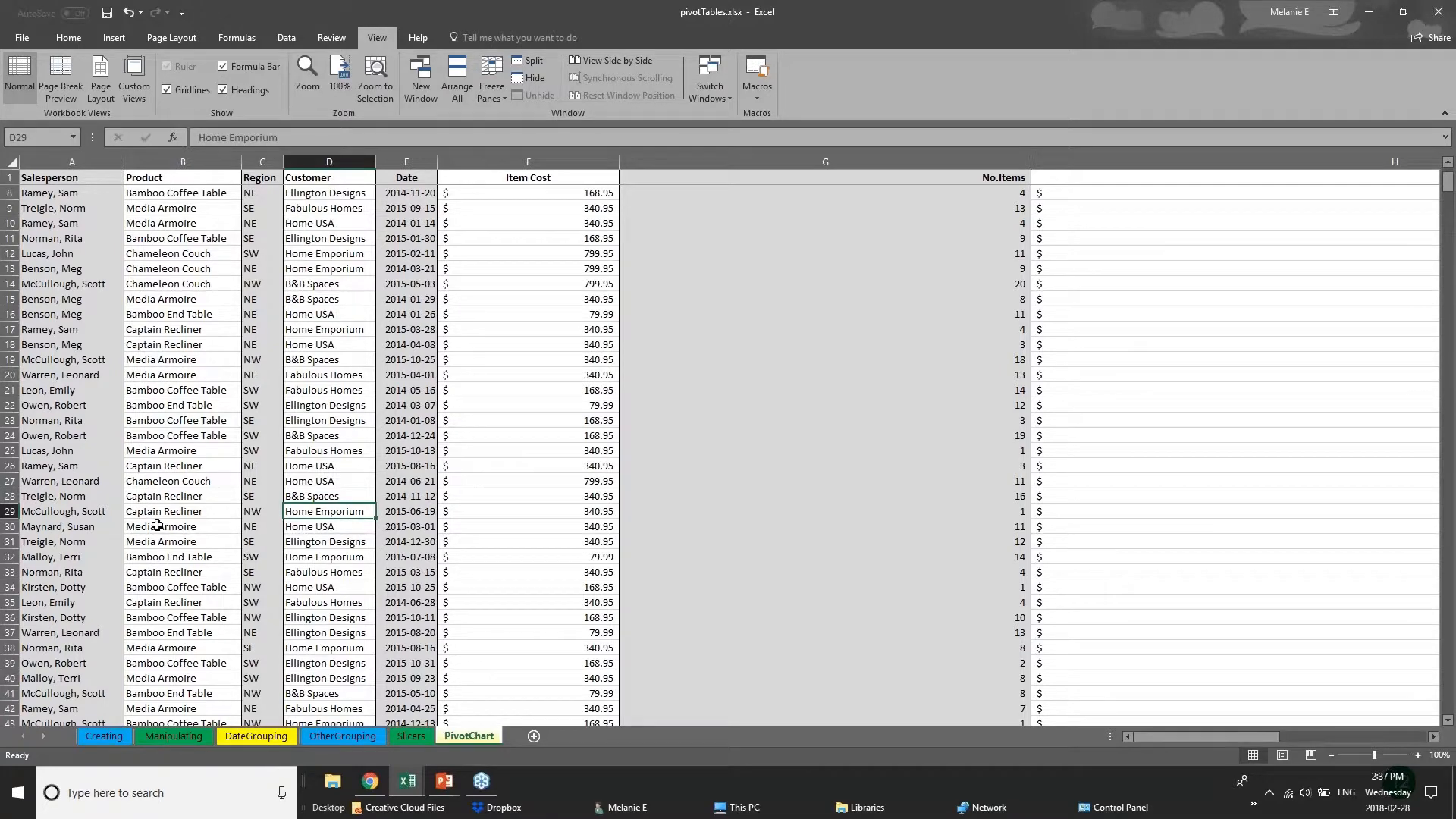
pyautogui.scroll(-2, 157, 525)
pyautogui.scroll(-13, 157, 525)
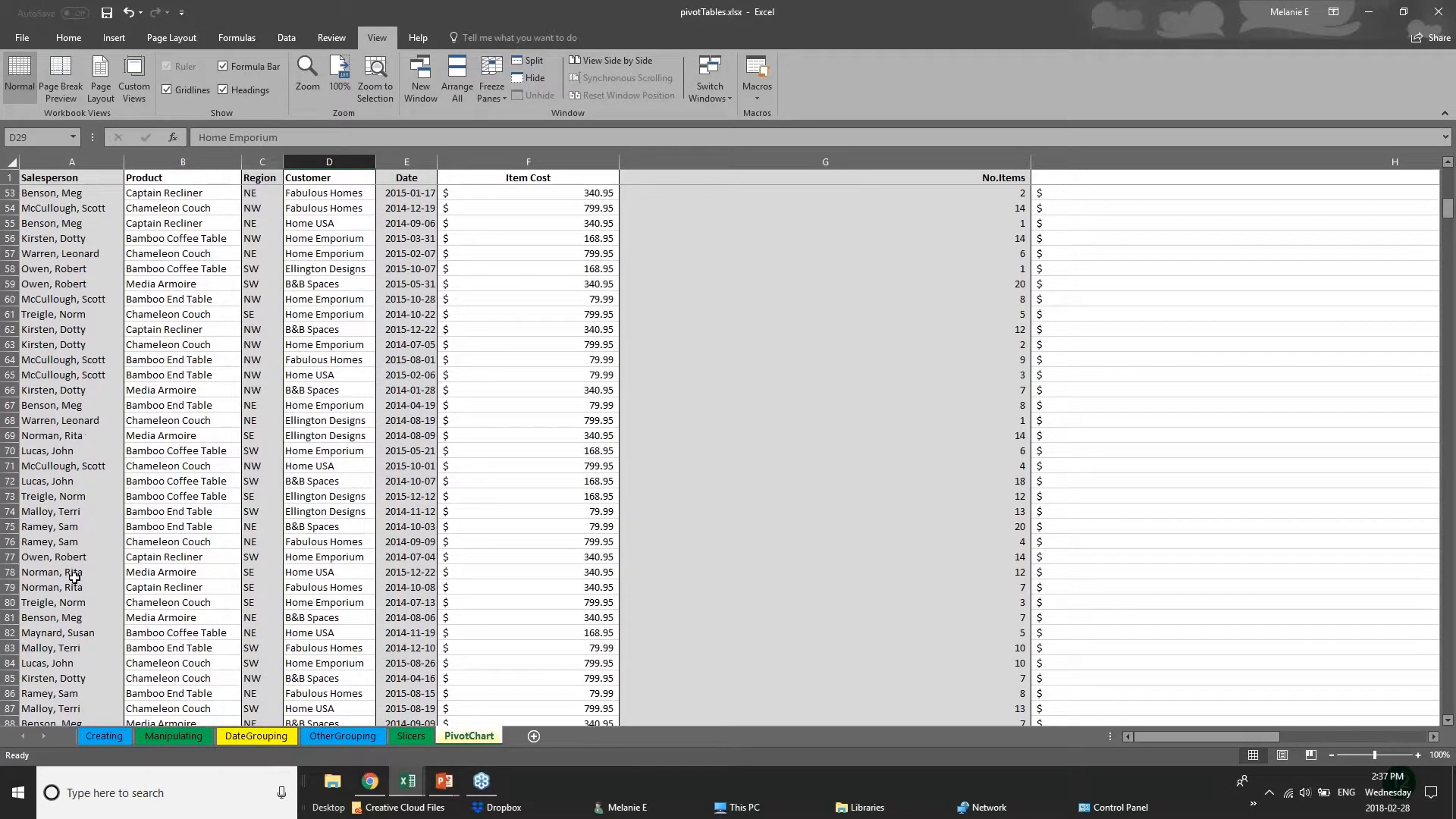
pyautogui.scroll(4, 74, 578)
pyautogui.scroll(8, 74, 578)
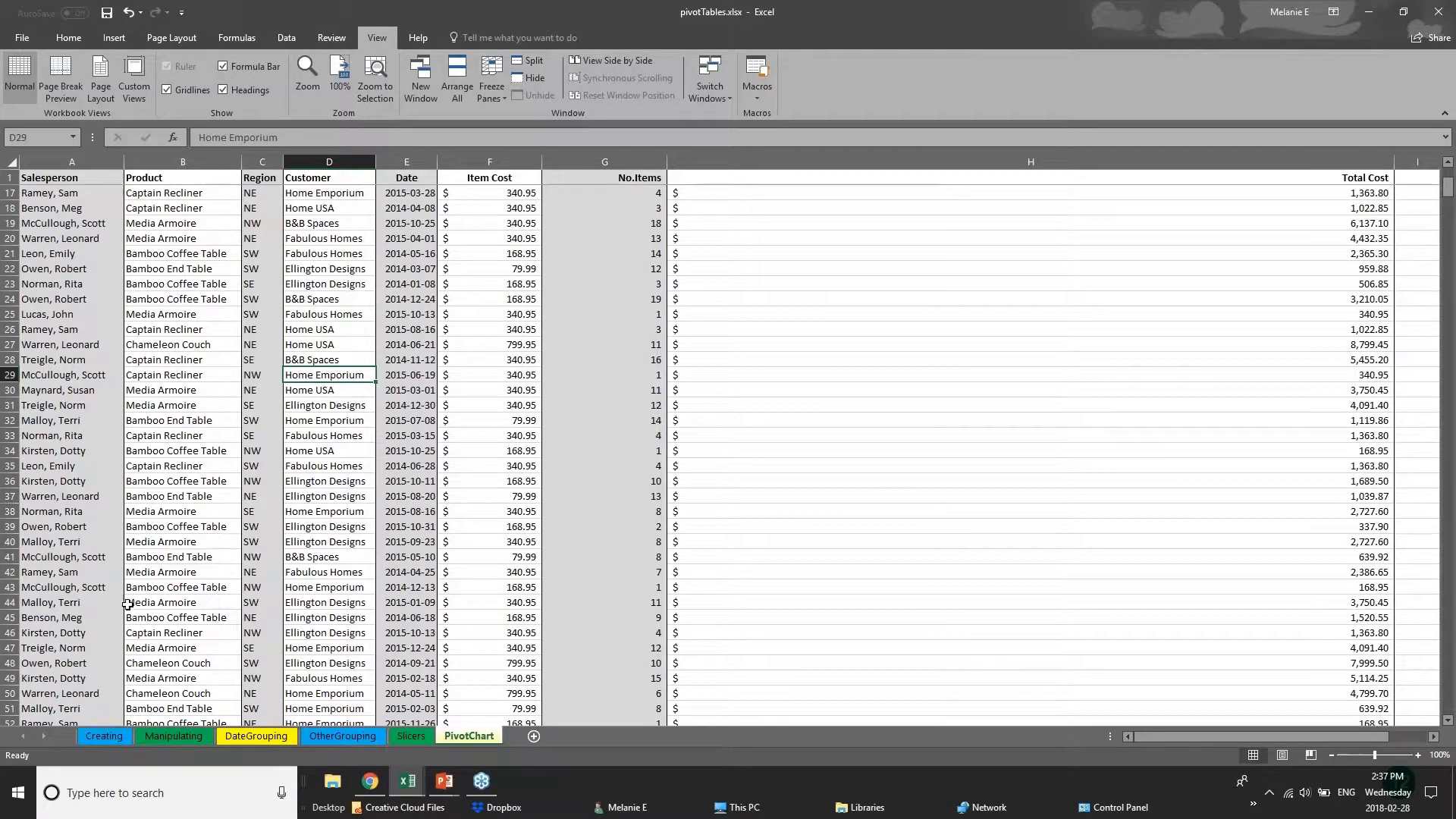
# Try to split the worksheet window at row 110 and scroll through the records in the lower pane.
pyautogui.scroll(-3, 128, 604)
pyautogui.scroll(-18, 126, 605)
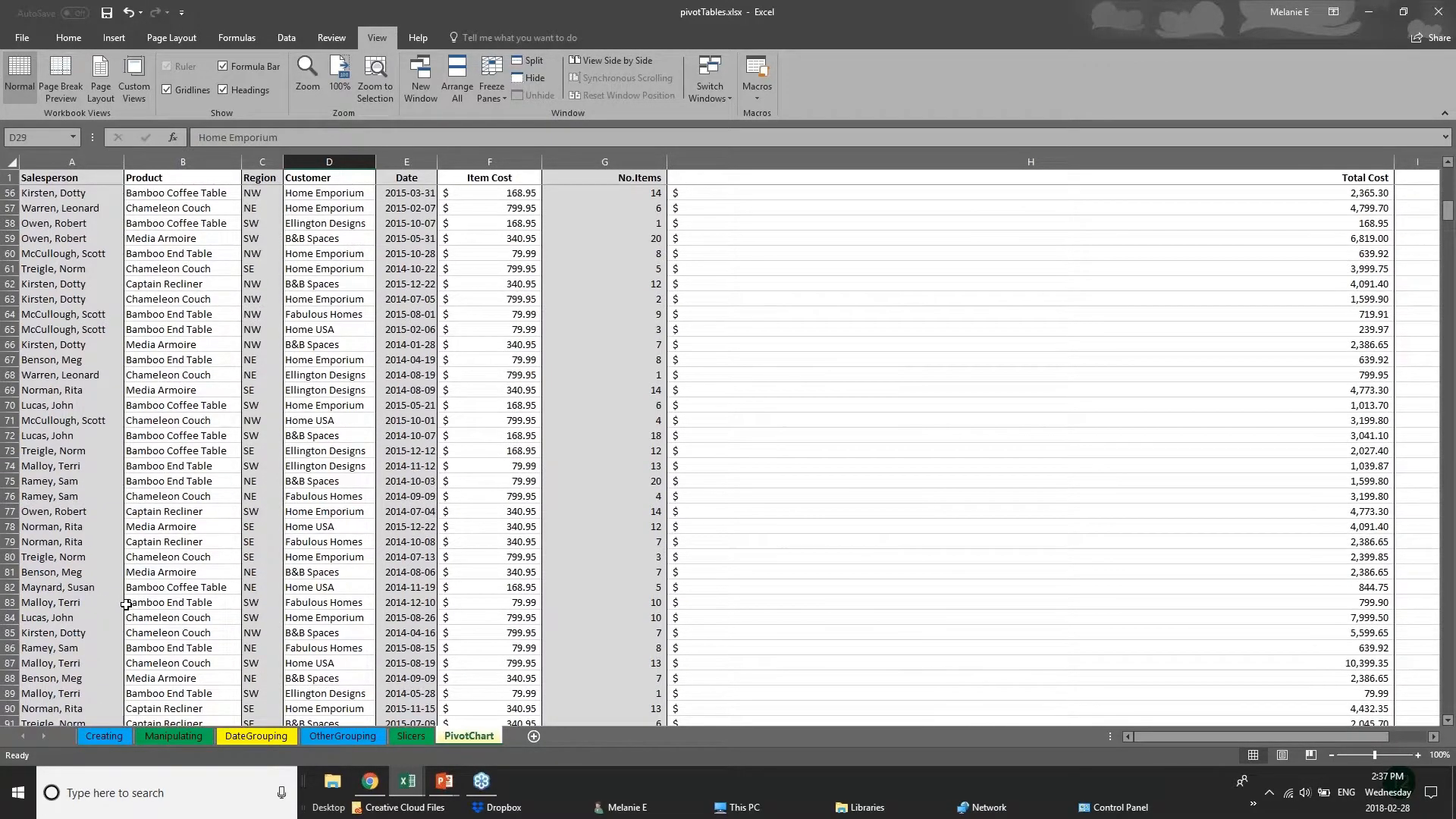
pyautogui.scroll(-2, 144, 664)
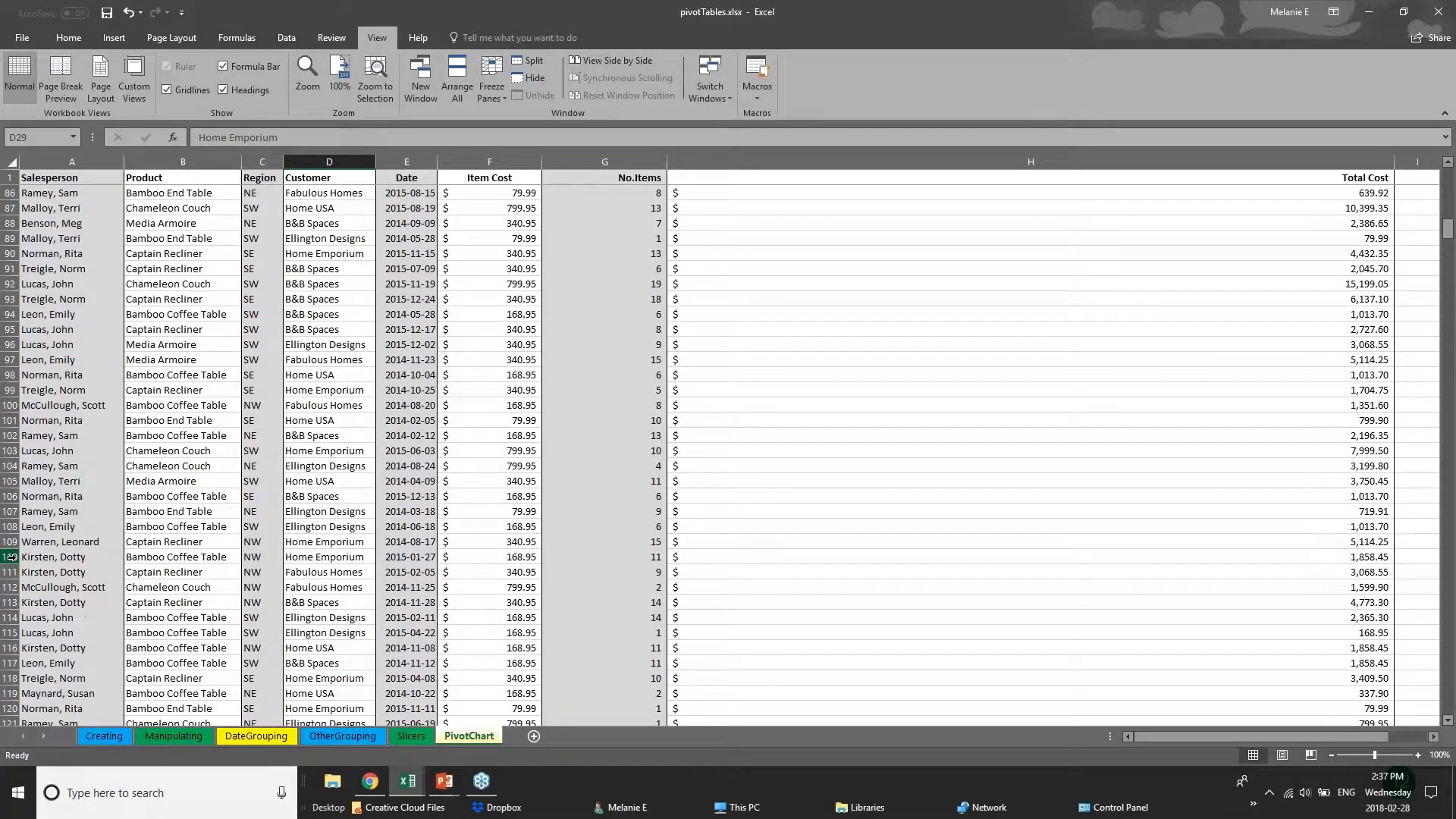
pyautogui.click(9, 556)
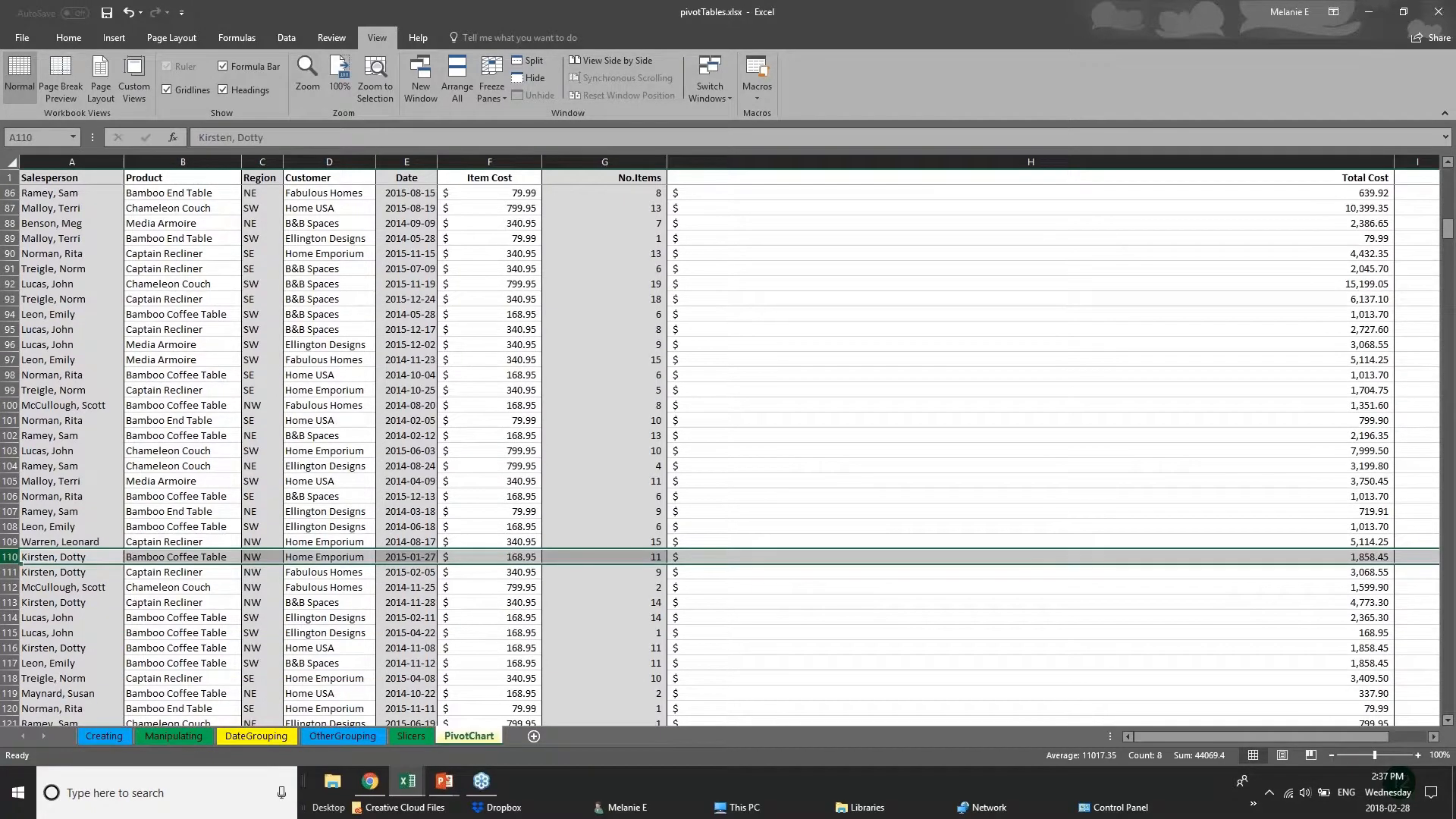
pyautogui.click(520, 67)
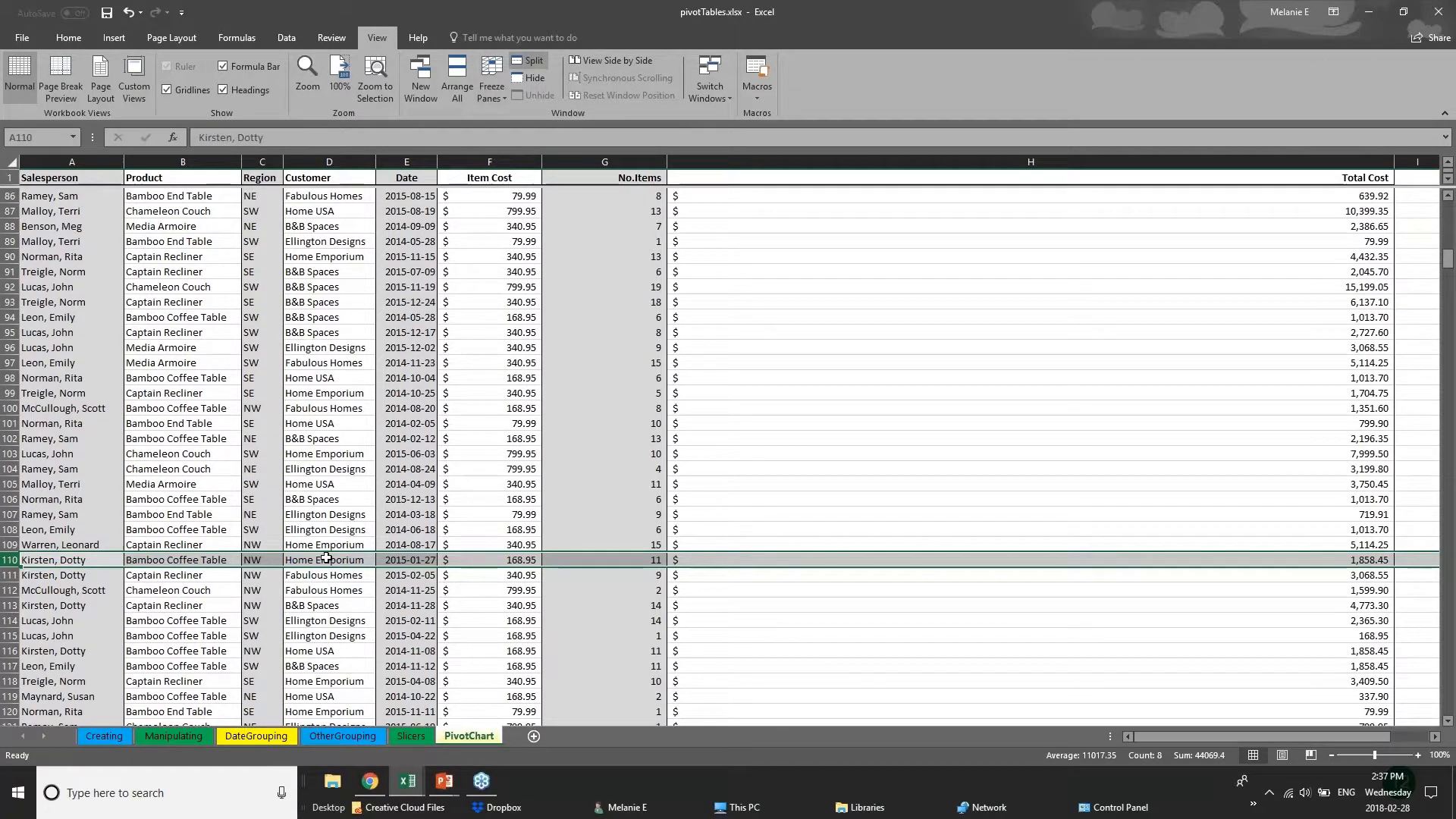
pyautogui.click(626, 497)
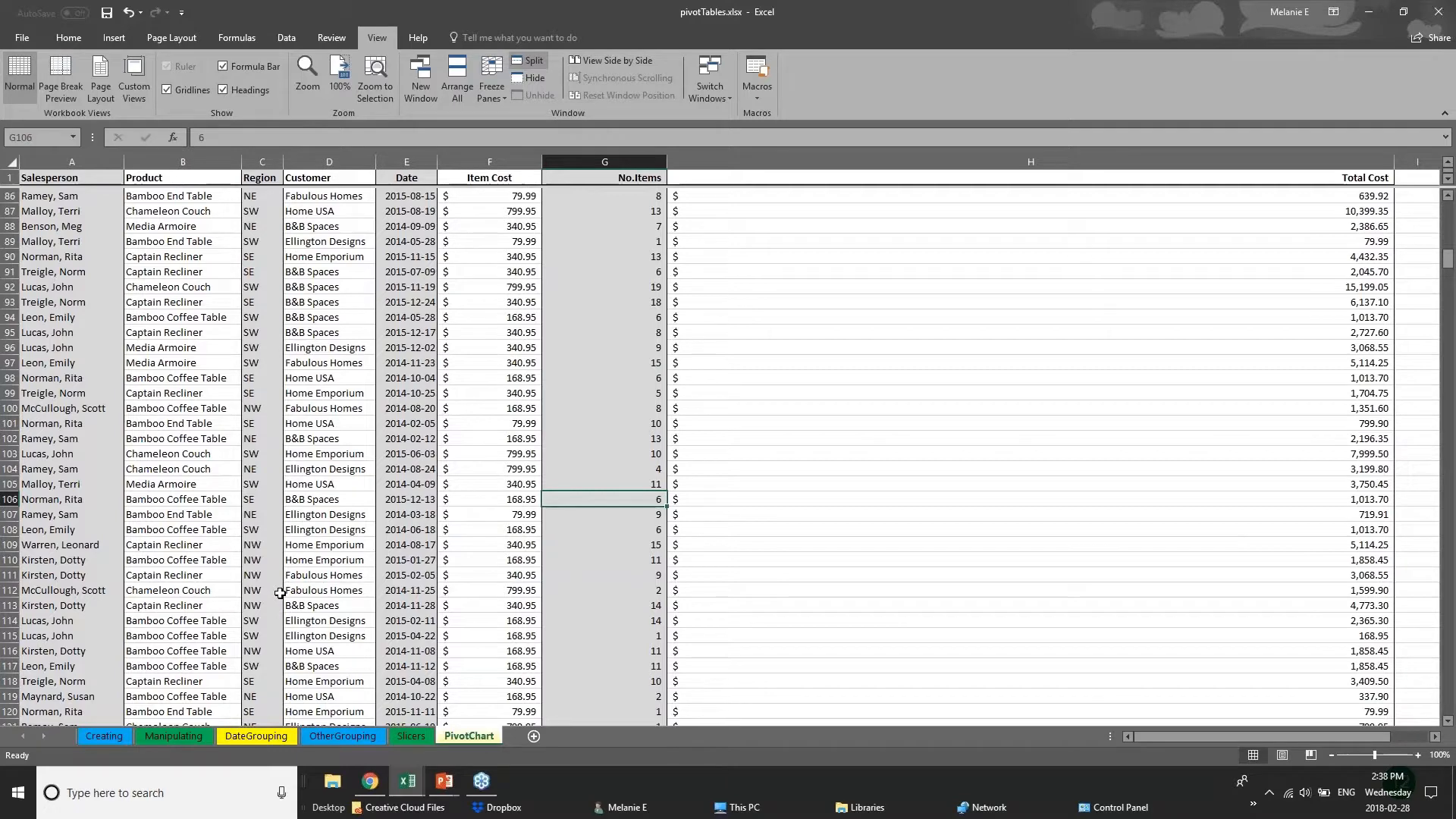
pyautogui.scroll(-3, 280, 593)
pyautogui.scroll(-4, 279, 592)
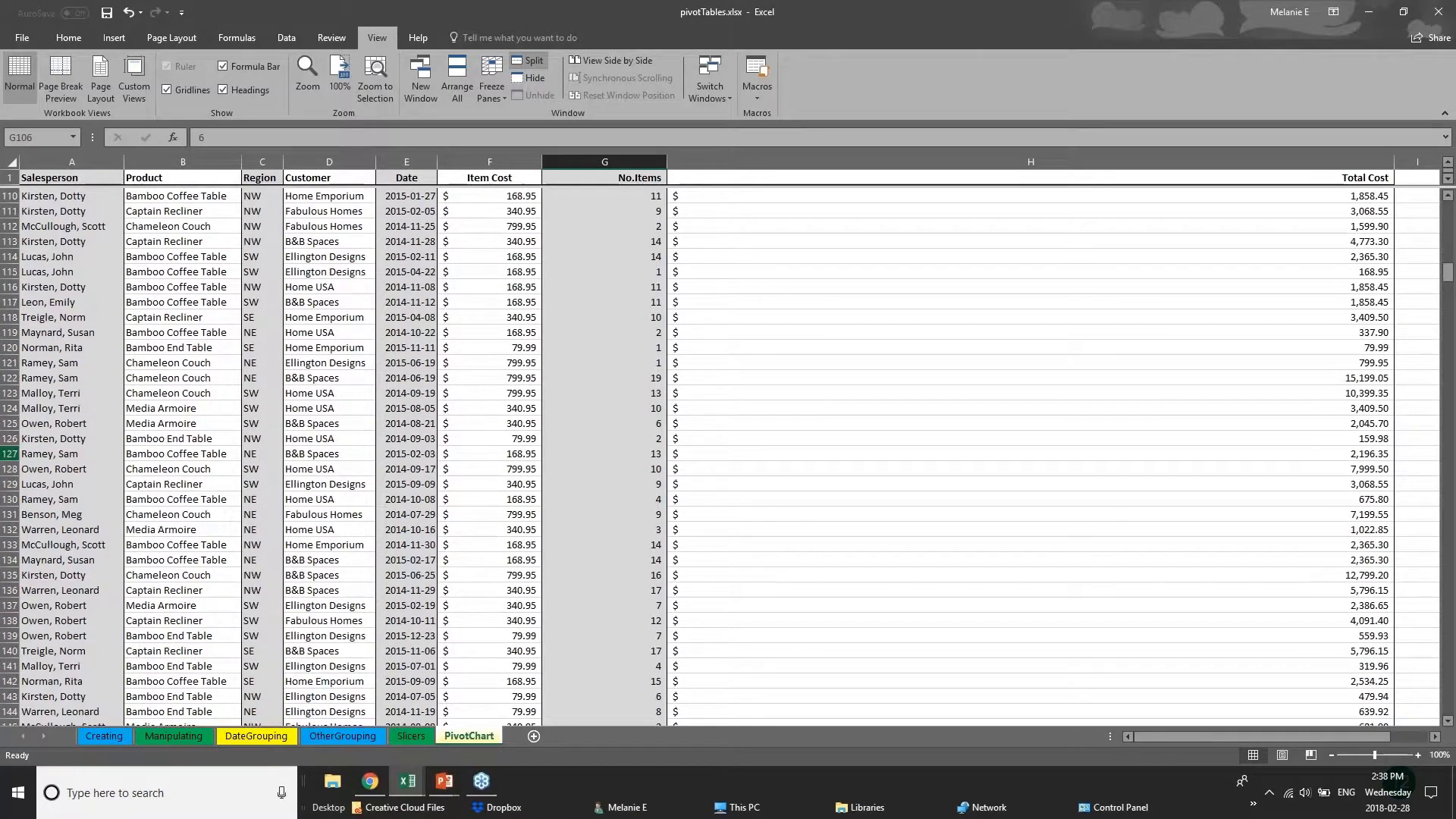
# Select row 106 and redo the split so the worksheet divides into four panes, below row 18 and after column G.
pyautogui.hotkey('ctrl', 'BackSpace')
pyautogui.click(9, 454)
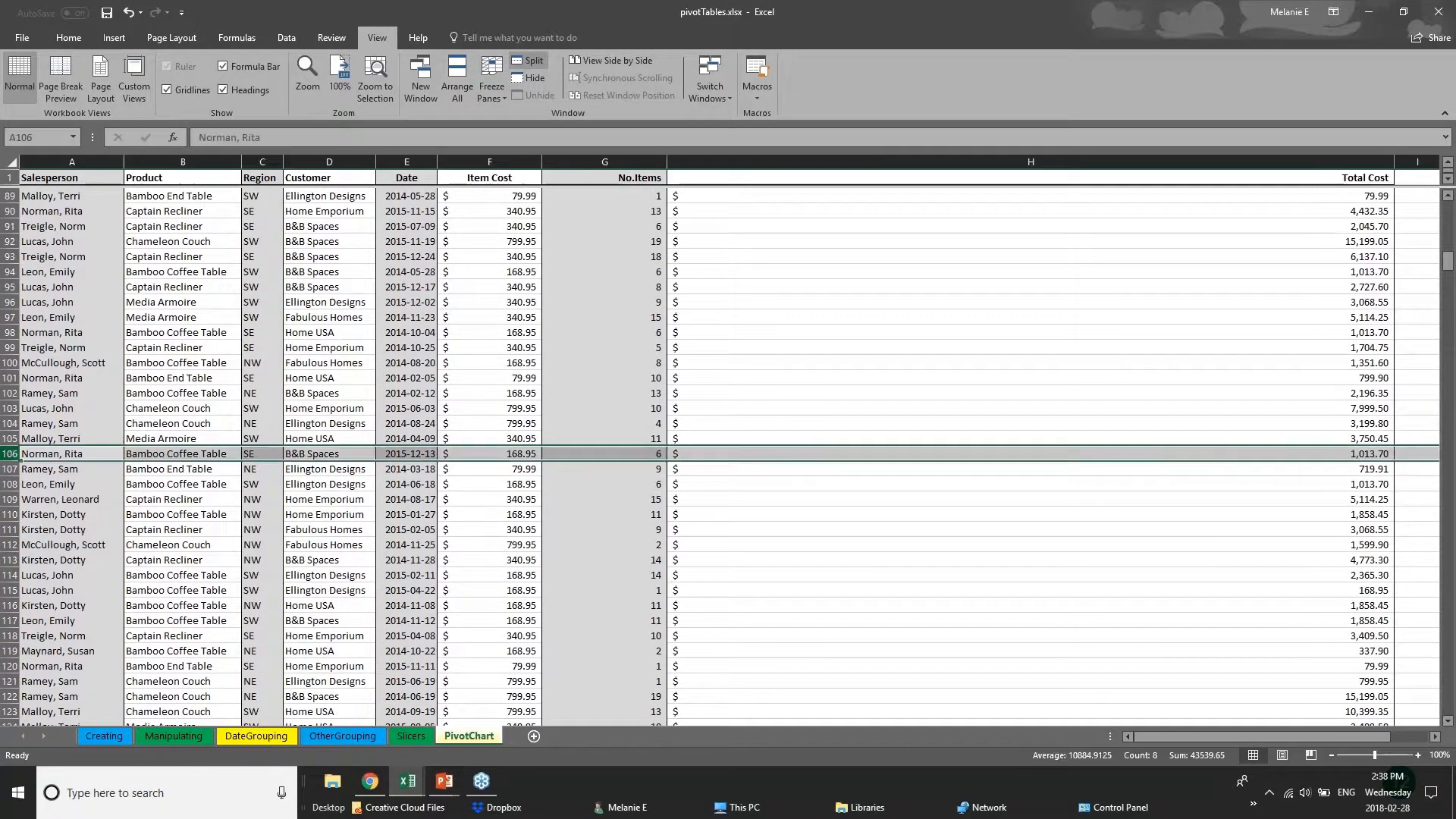
pyautogui.click(530, 62)
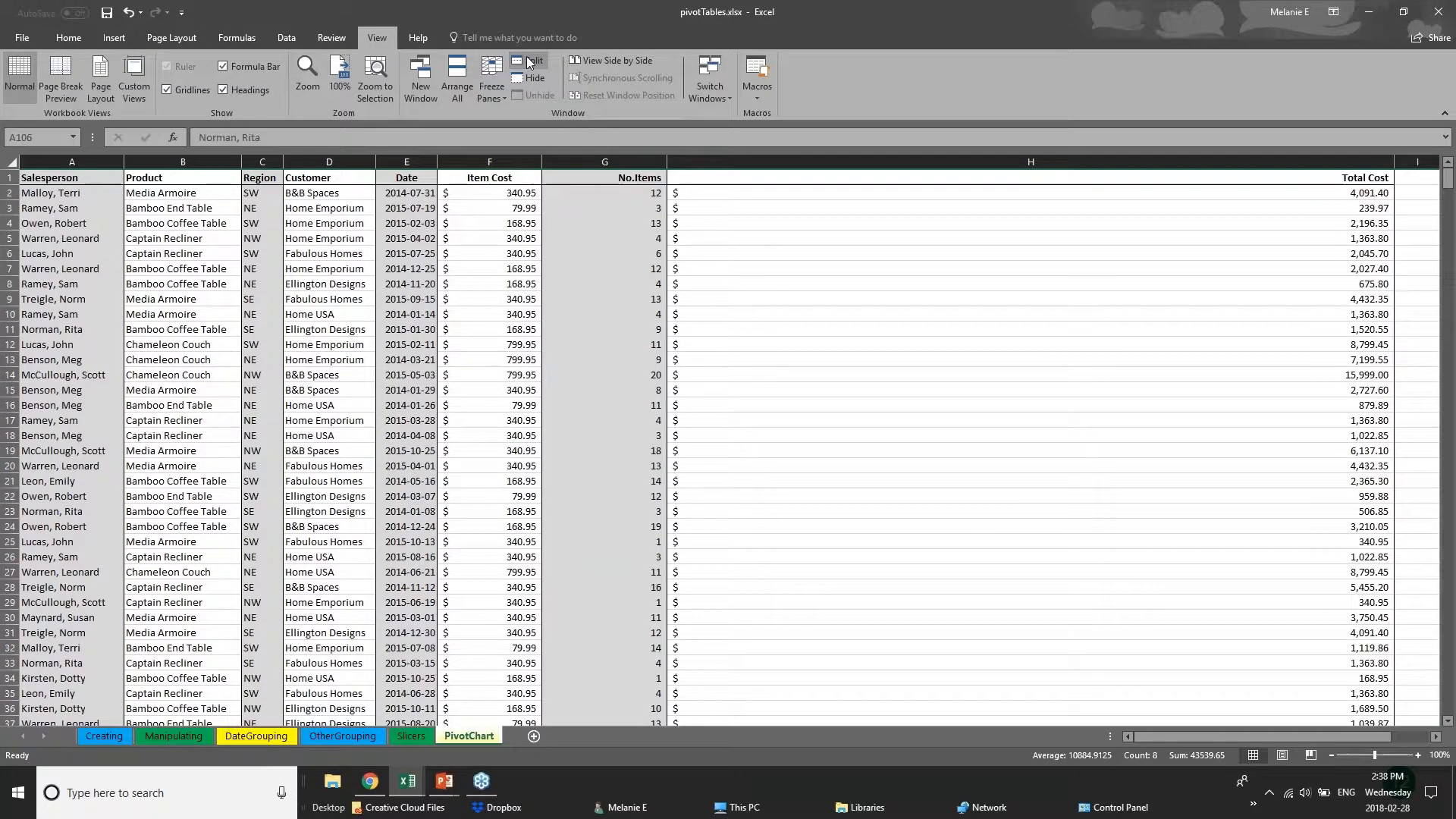
pyautogui.click(683, 314)
pyautogui.click(630, 452)
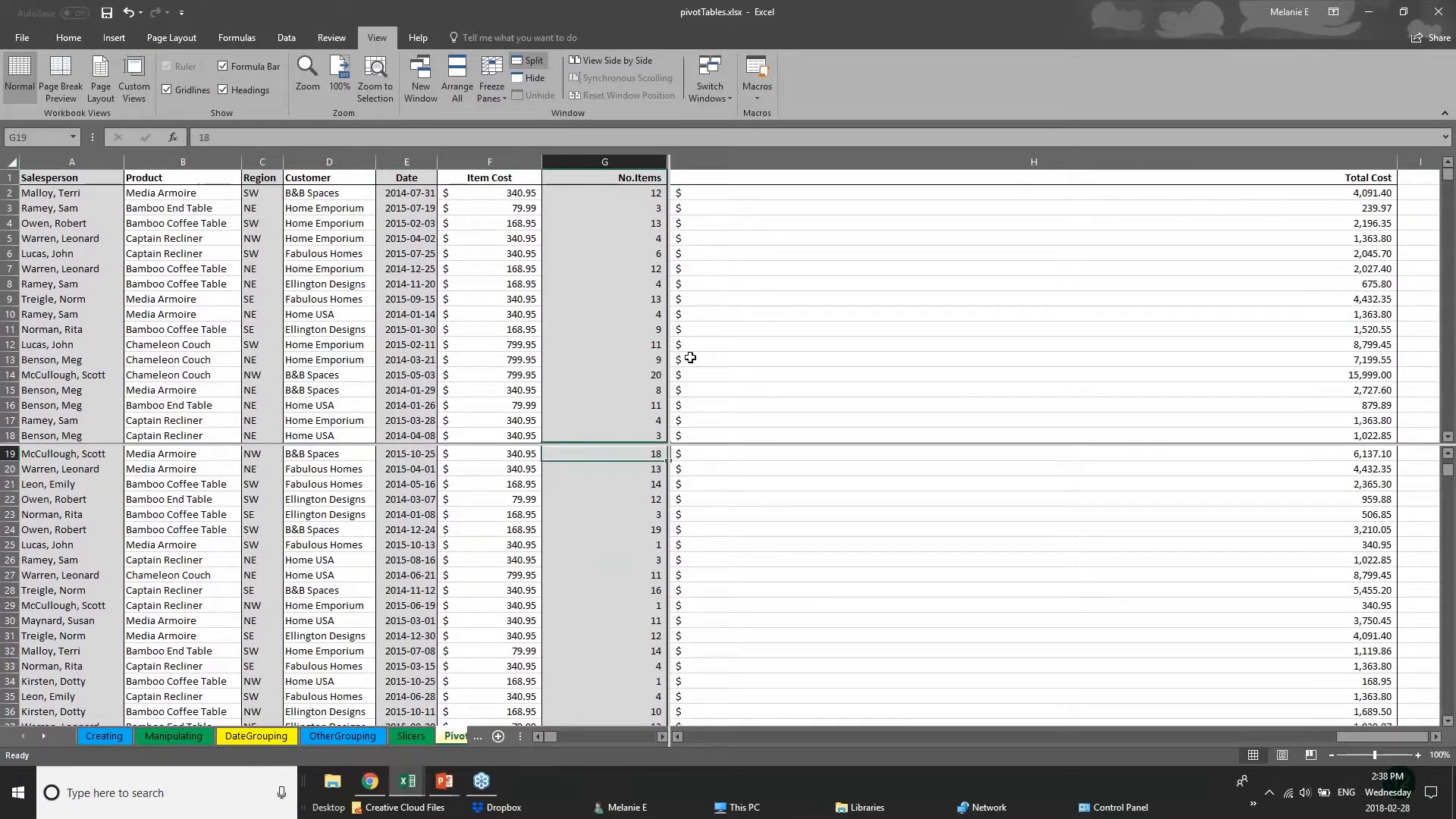
pyautogui.click(493, 87)
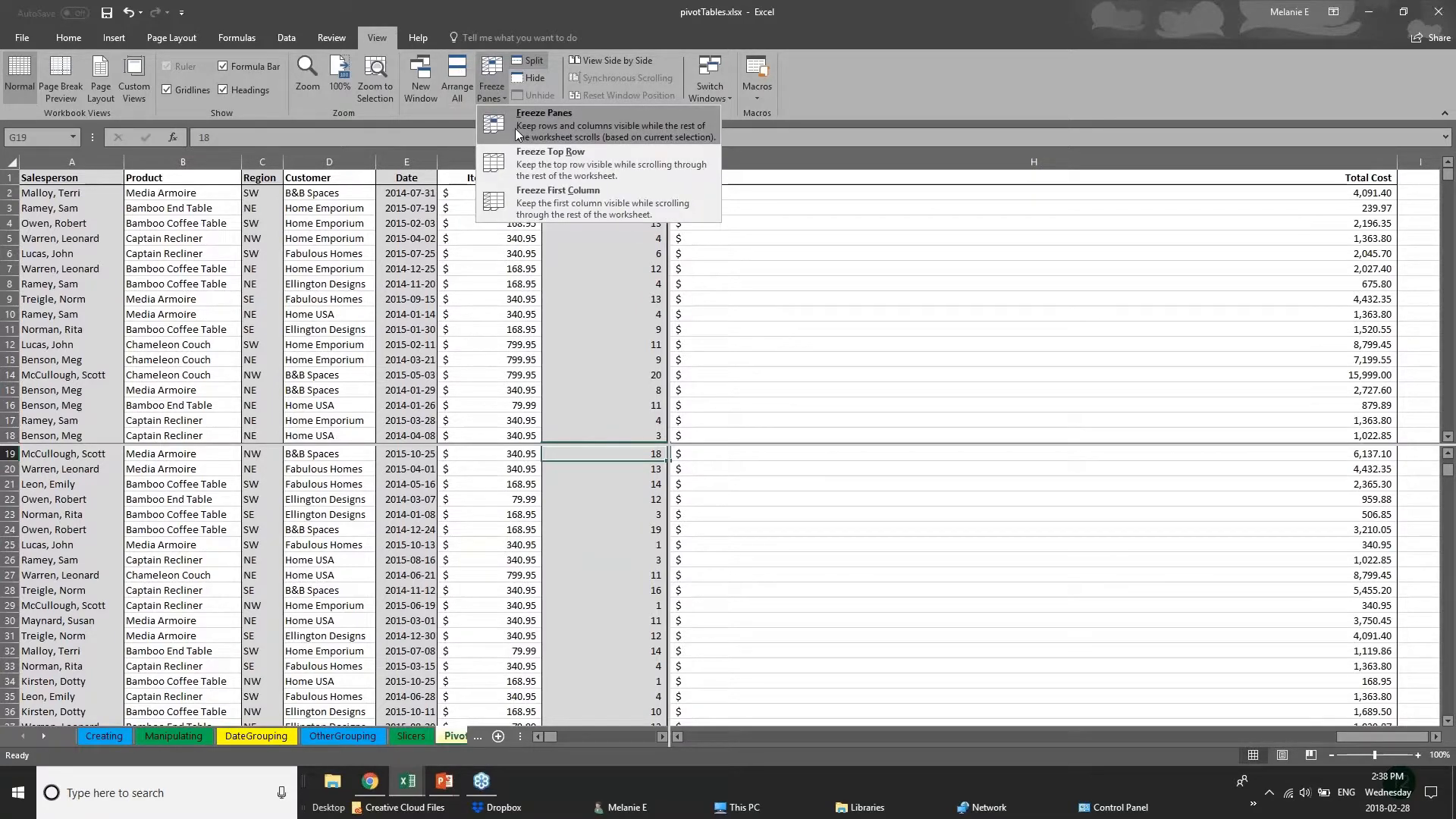
pyautogui.click(804, 288)
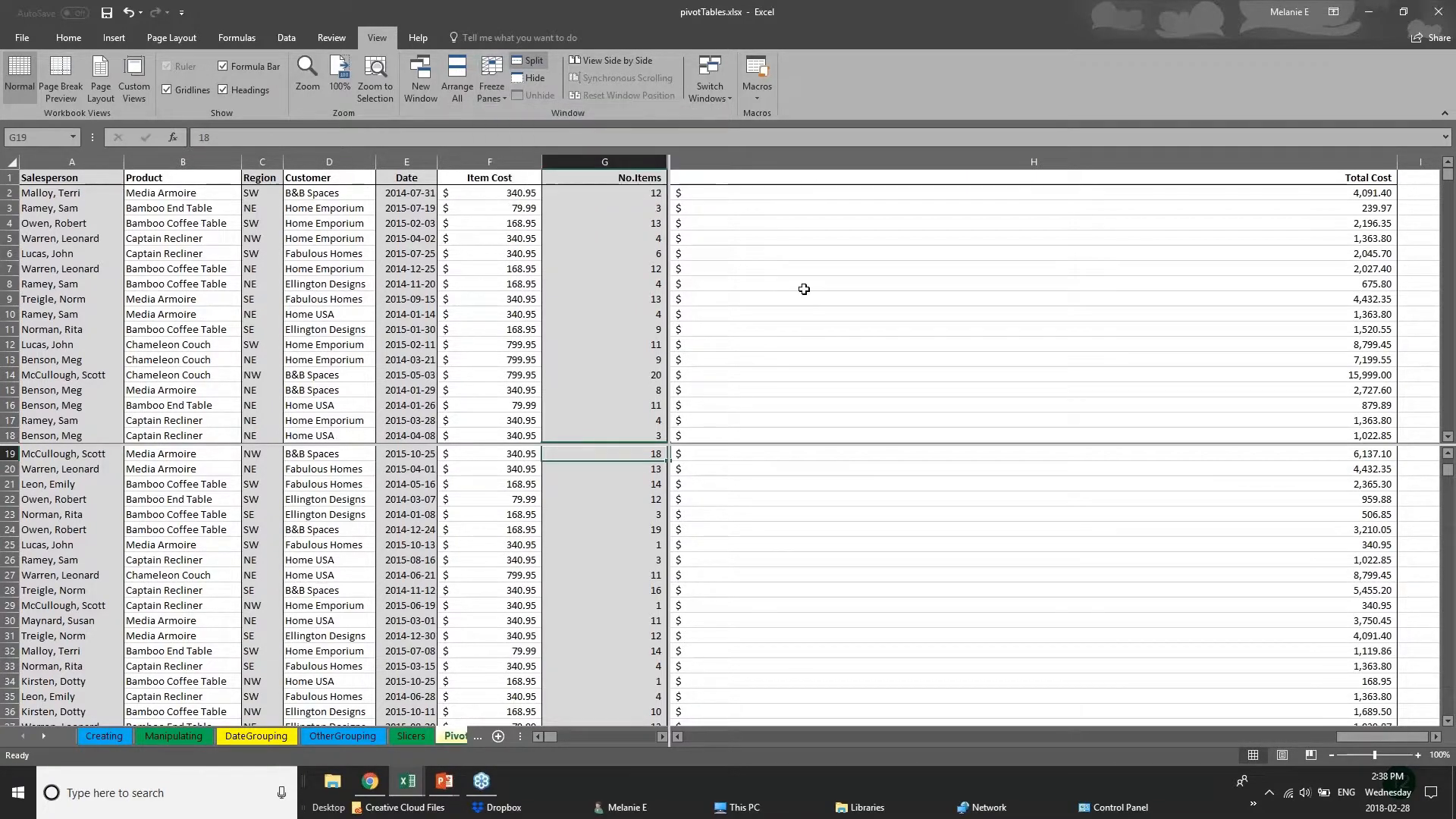
# Scroll the upper and lower panes separately to examine how different parts of the sales list can be compared.
pyautogui.scroll(4, 603, 569)
pyautogui.scroll(-4, 602, 604)
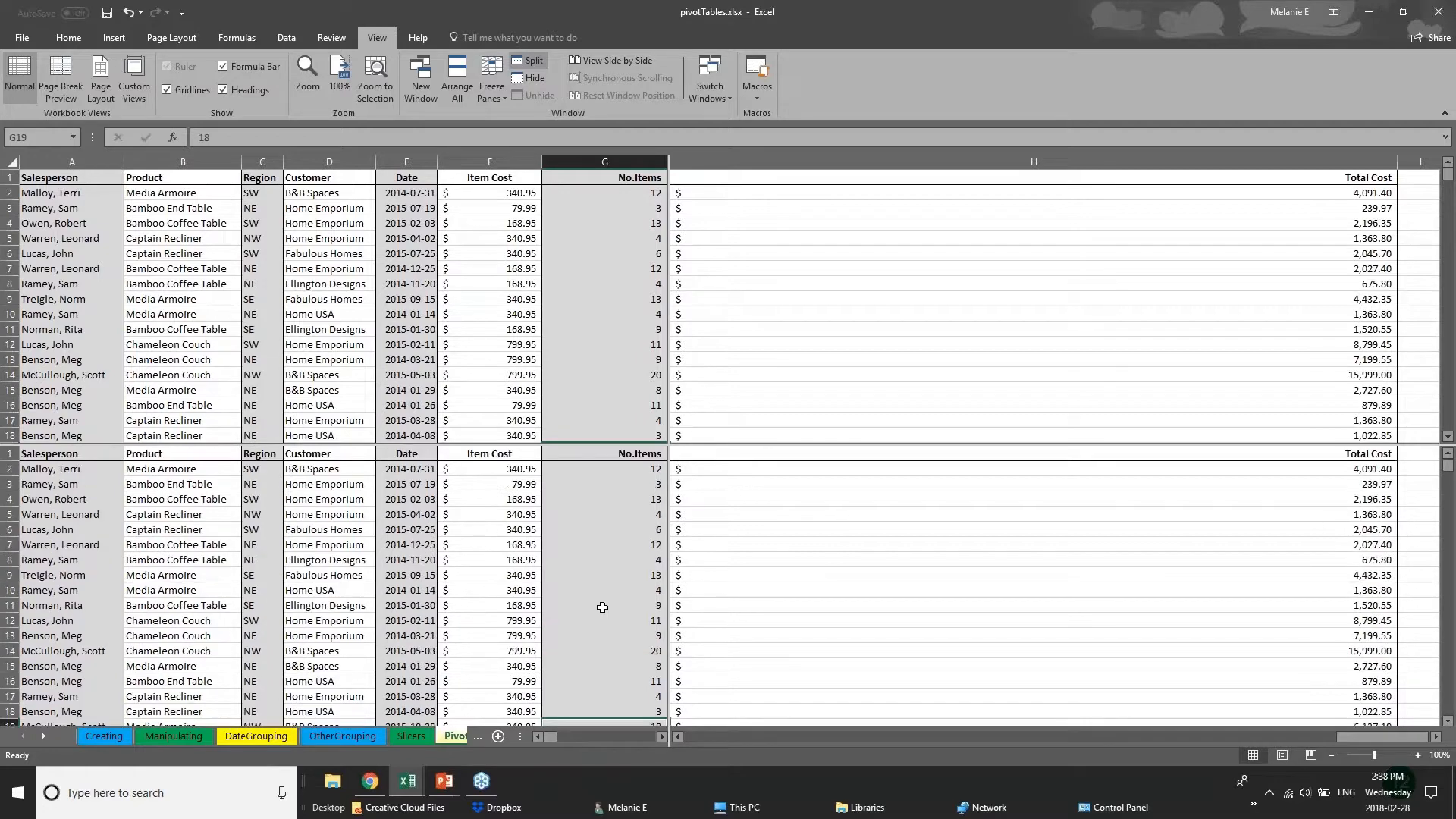
pyautogui.scroll(6, 602, 608)
pyautogui.scroll(-13, 602, 607)
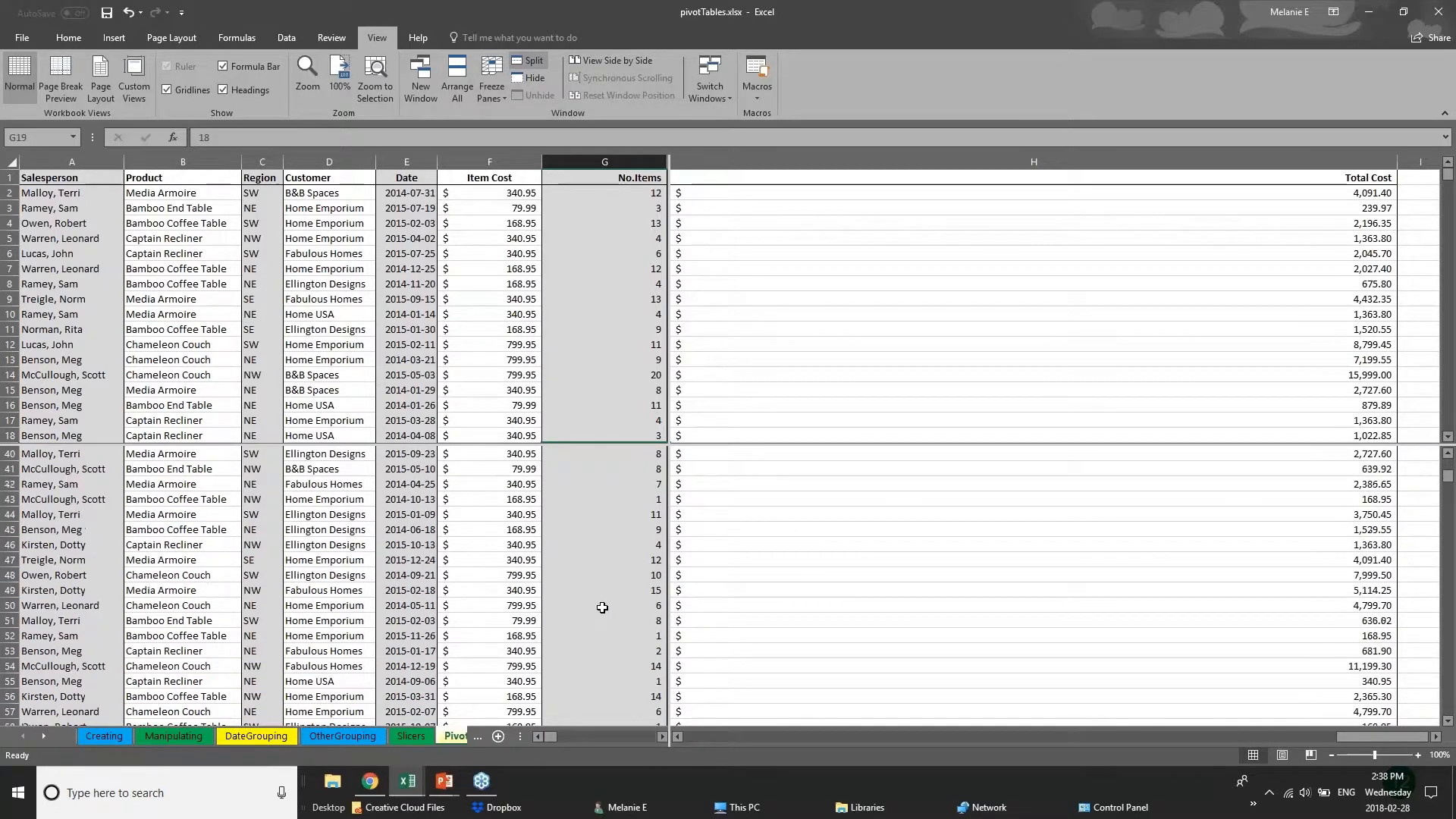
pyautogui.scroll(-20, 603, 607)
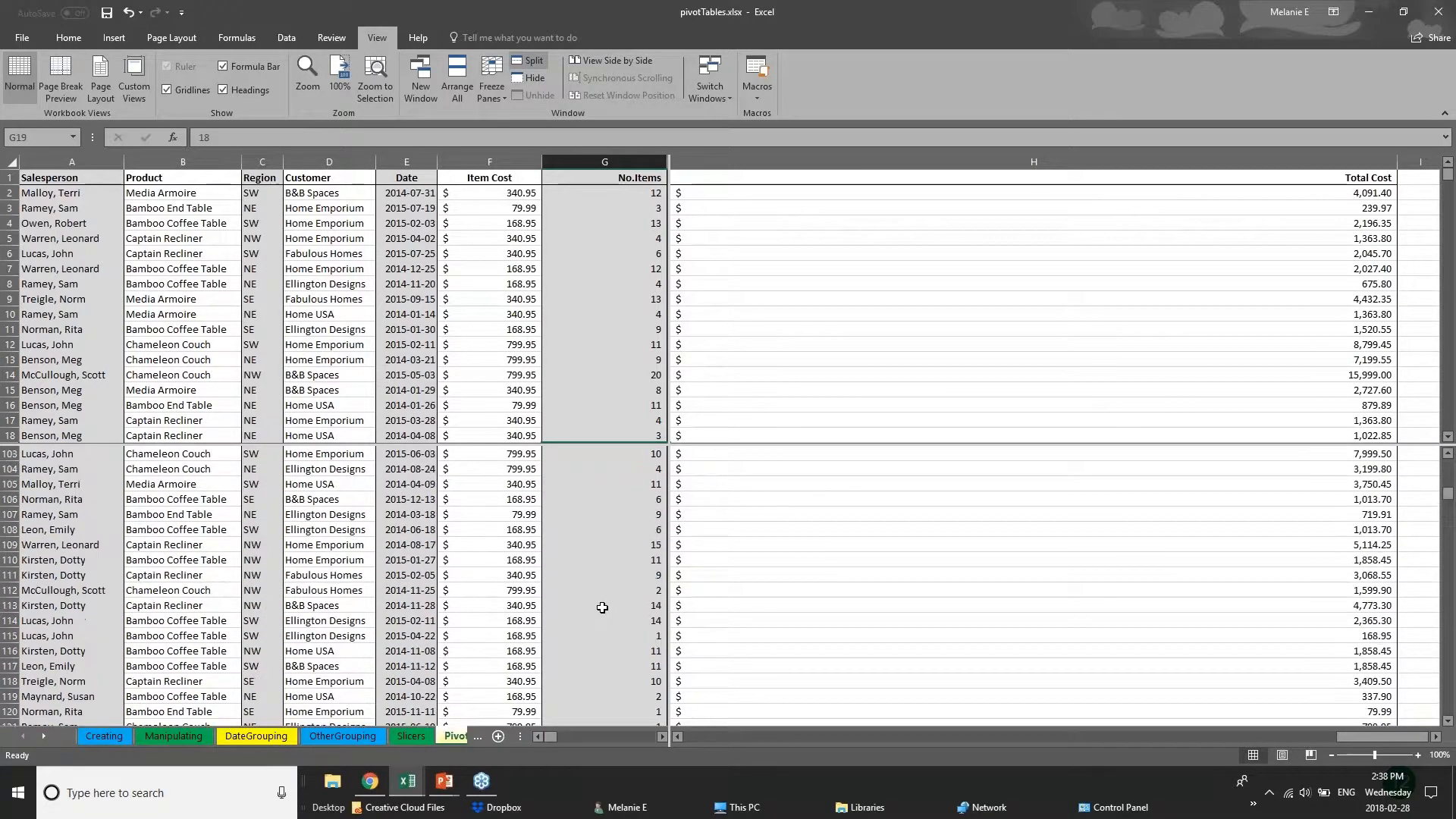
pyautogui.scroll(4, 602, 607)
pyautogui.click(413, 342)
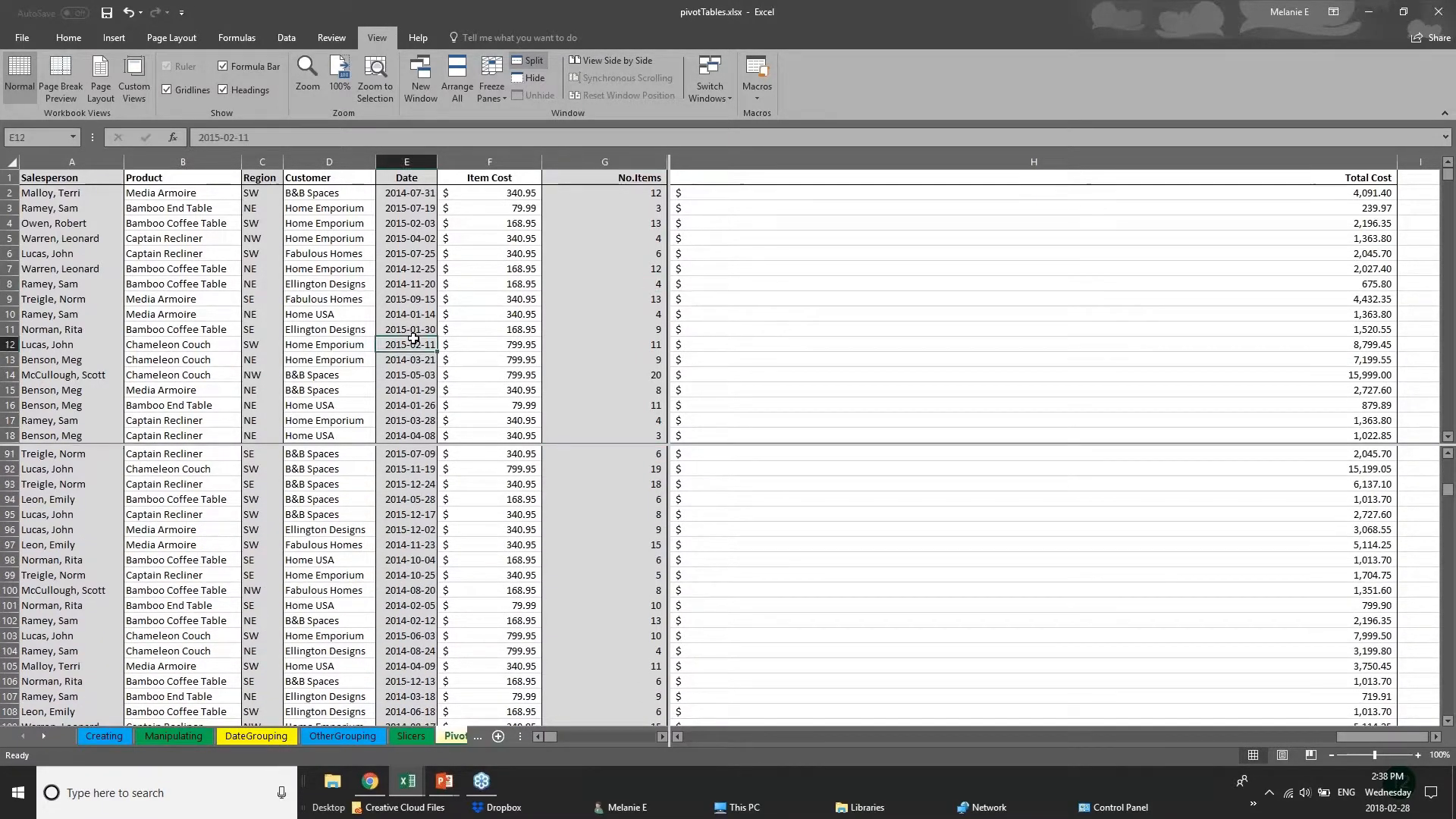
pyautogui.scroll(-15, 413, 339)
pyautogui.click(262, 299)
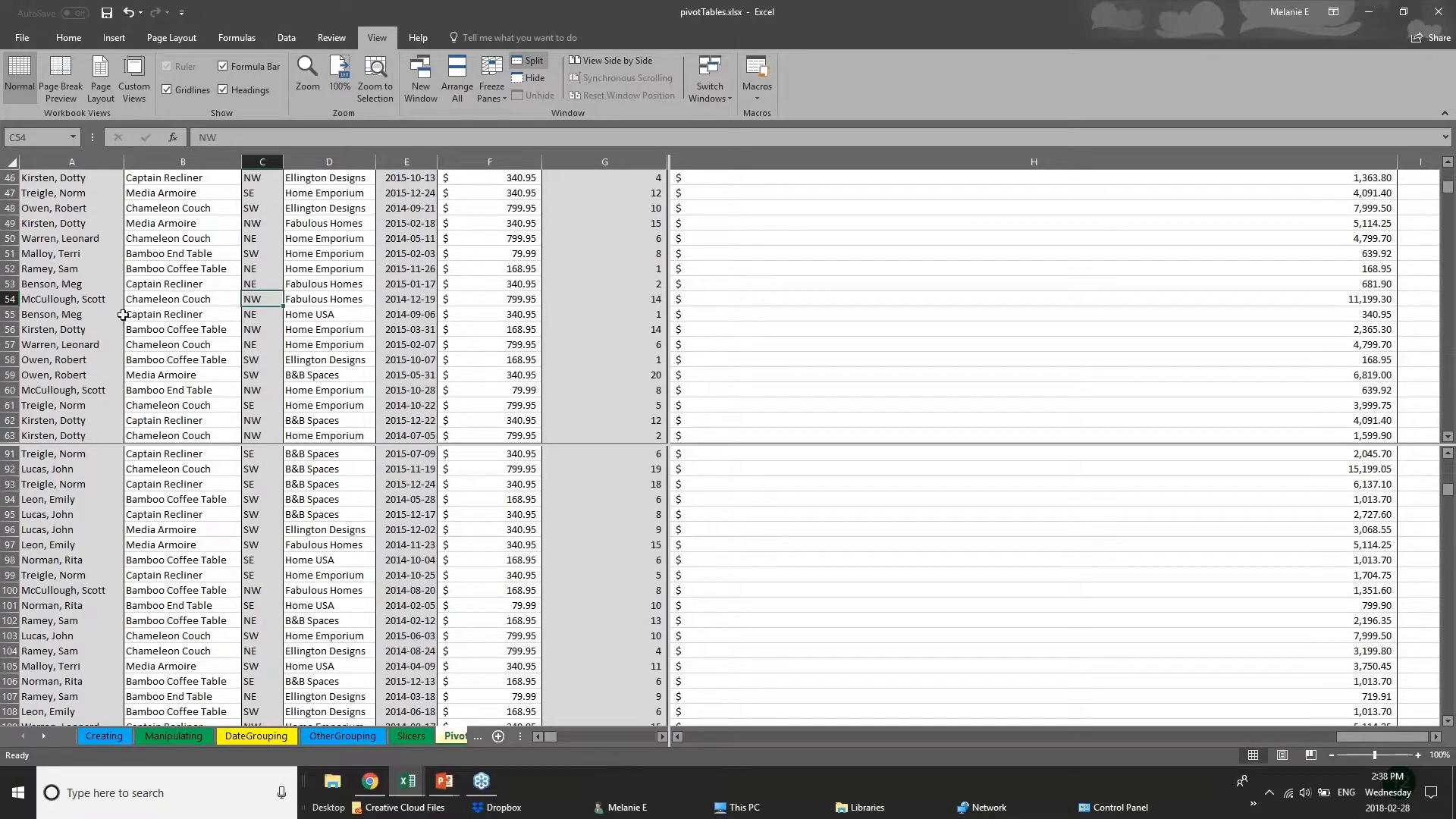
pyautogui.click(30, 312)
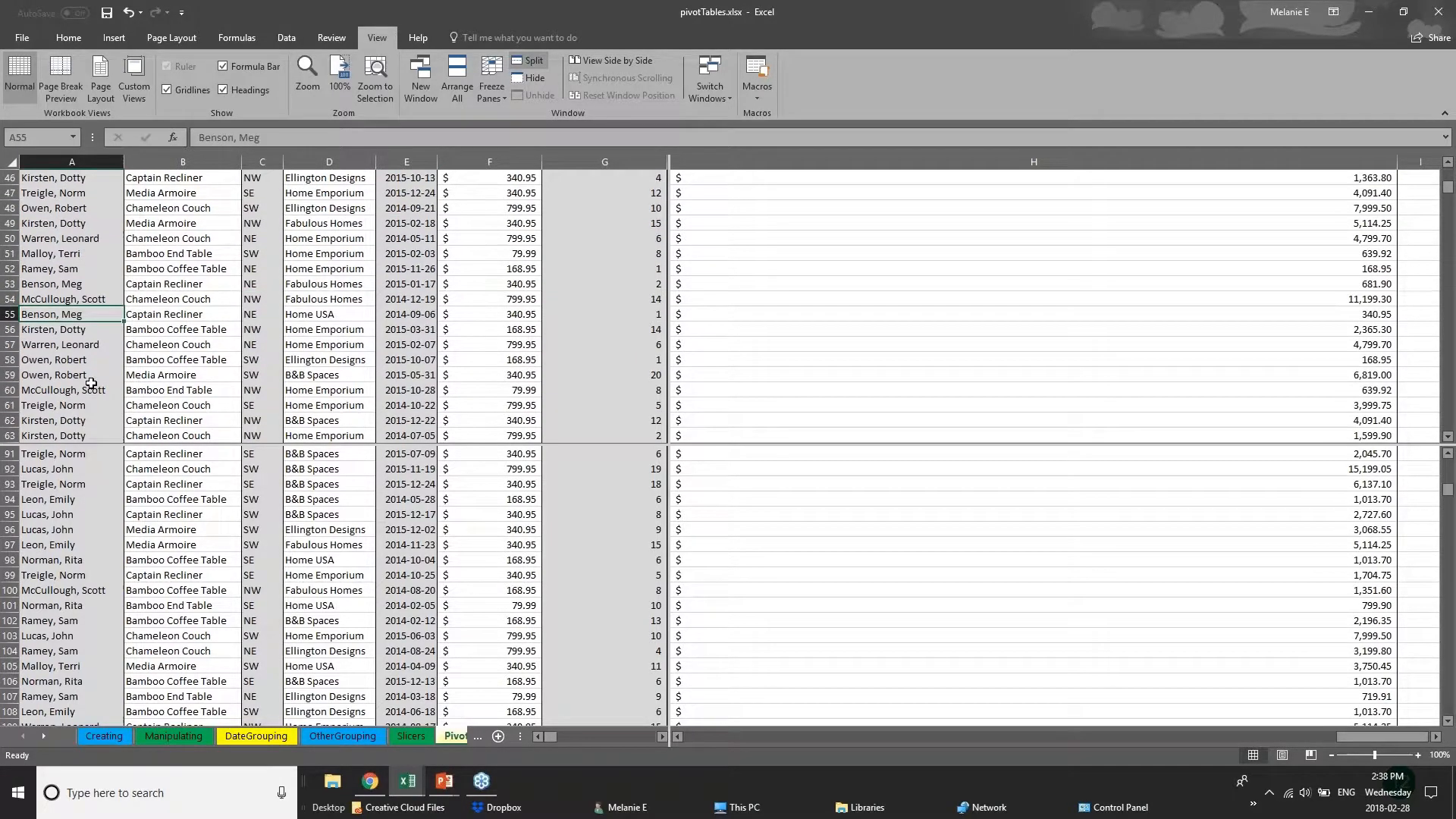
pyautogui.scroll(4, 91, 383)
pyautogui.click(92, 540)
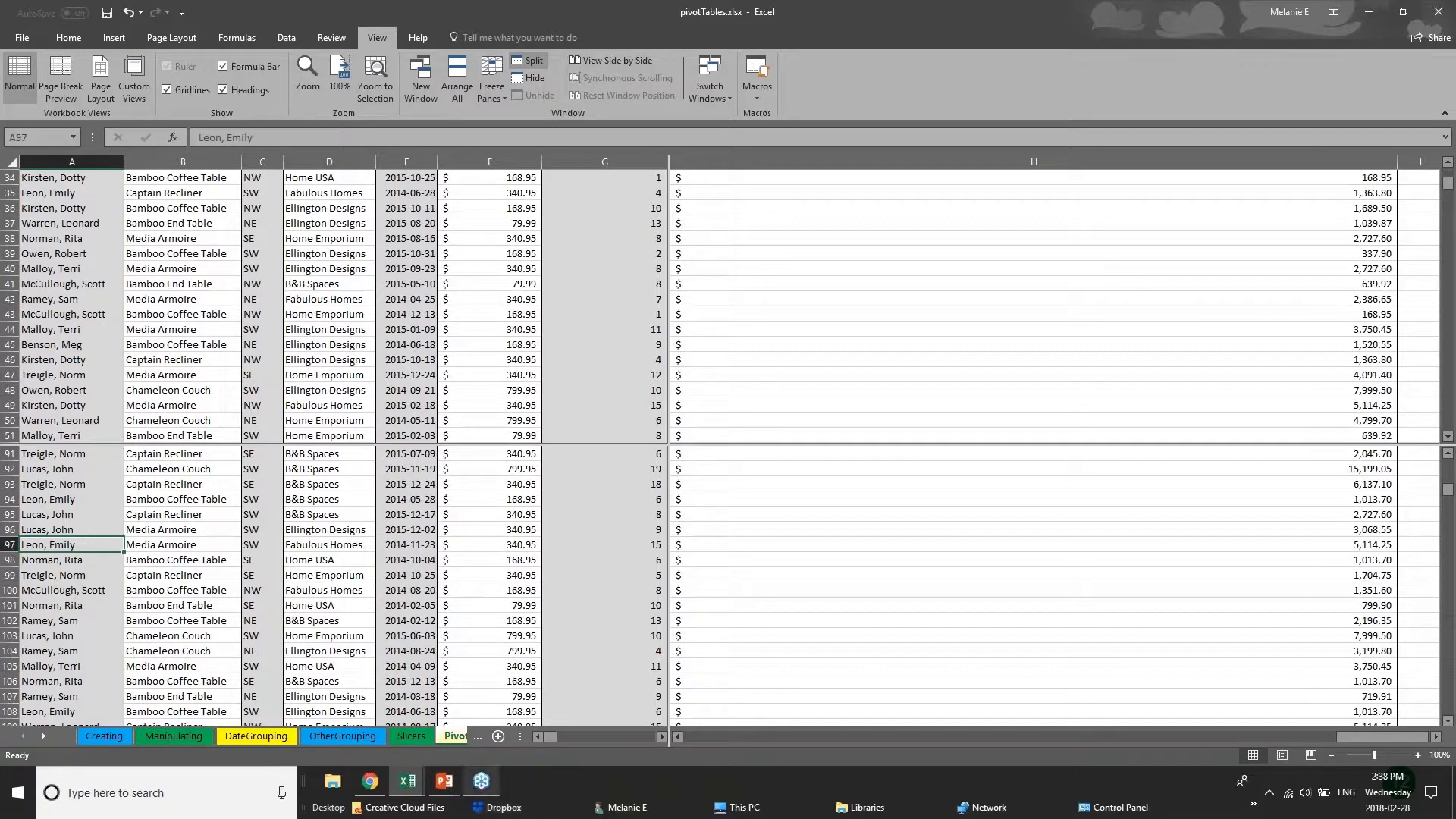
# Look through the OtherGrouping, DateGrouping and Manipulating sheets, and return to the PivotChart sheet to examine its split panes.
pyautogui.click(457, 739)
pyautogui.click(315, 742)
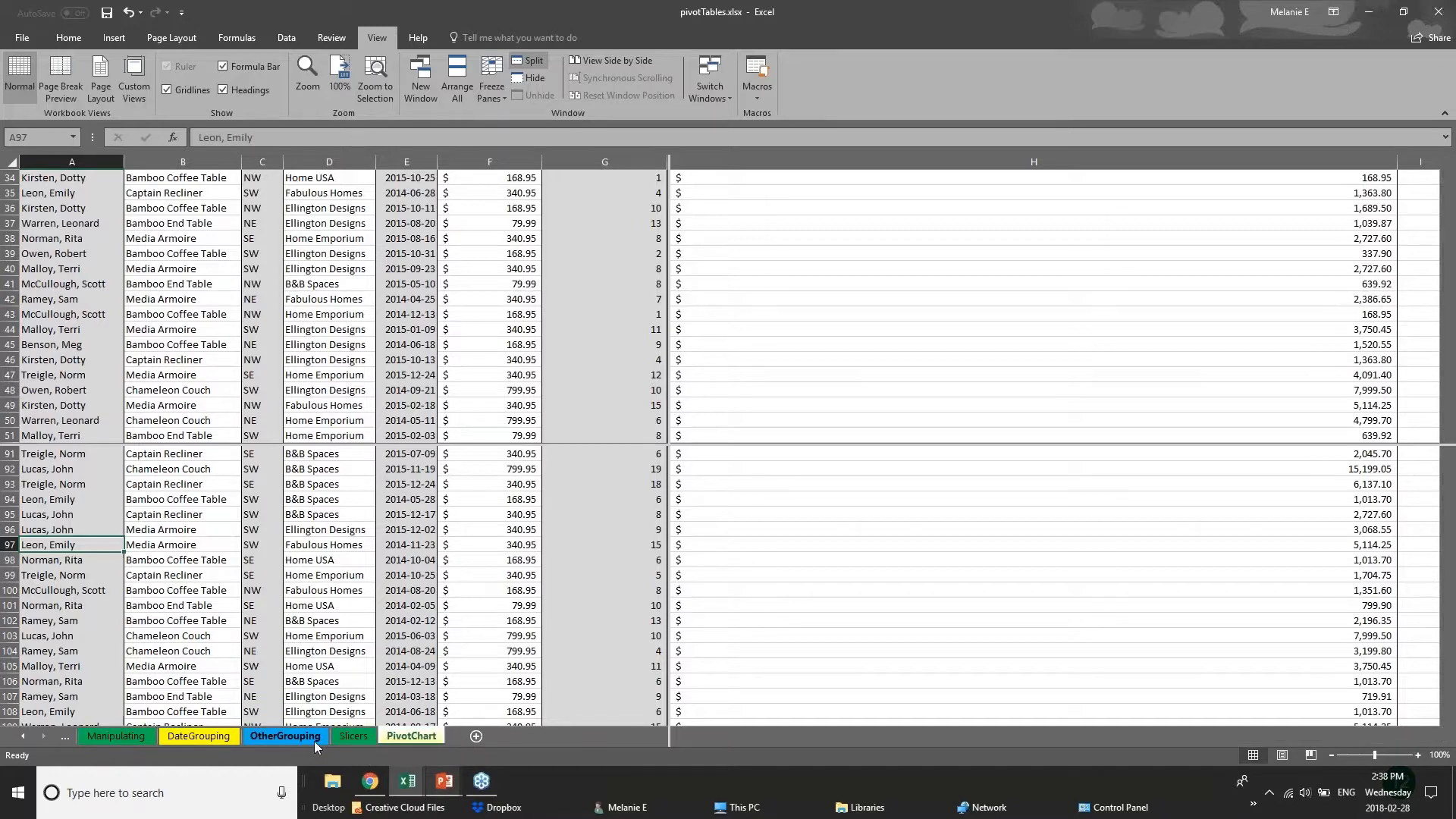
pyautogui.click(200, 736)
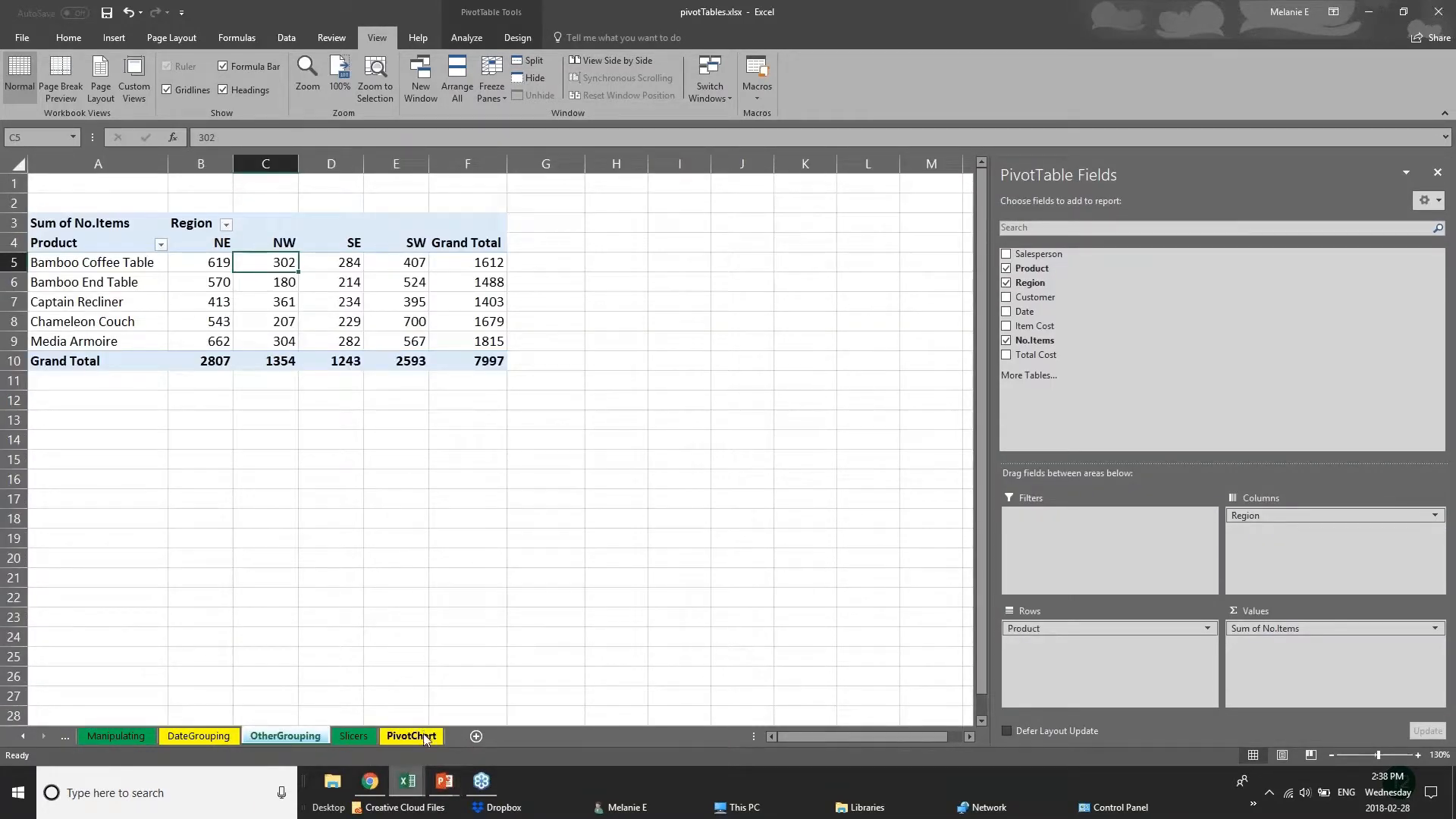
pyautogui.click(121, 740)
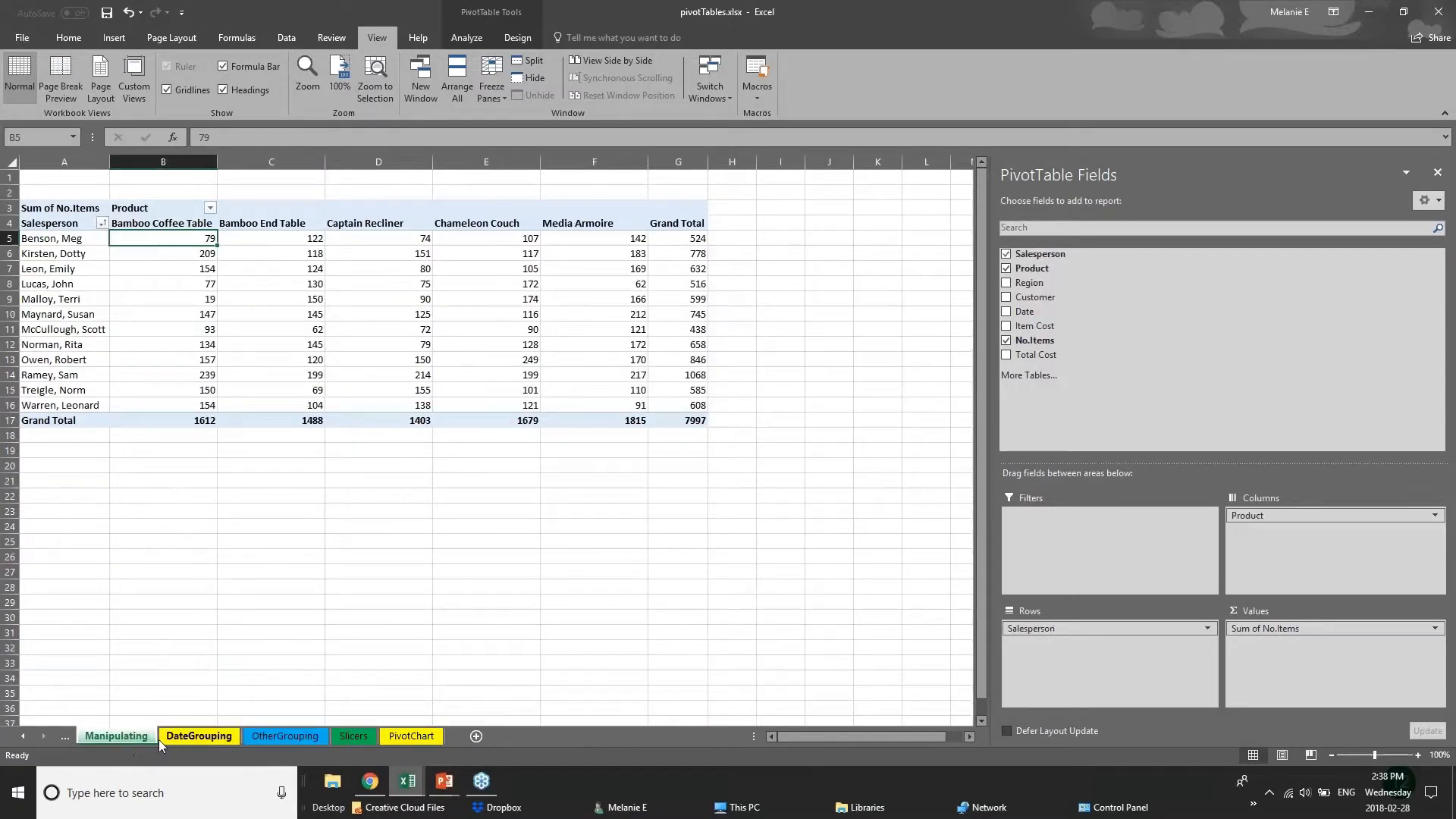
pyautogui.click(161, 738)
pyautogui.click(271, 743)
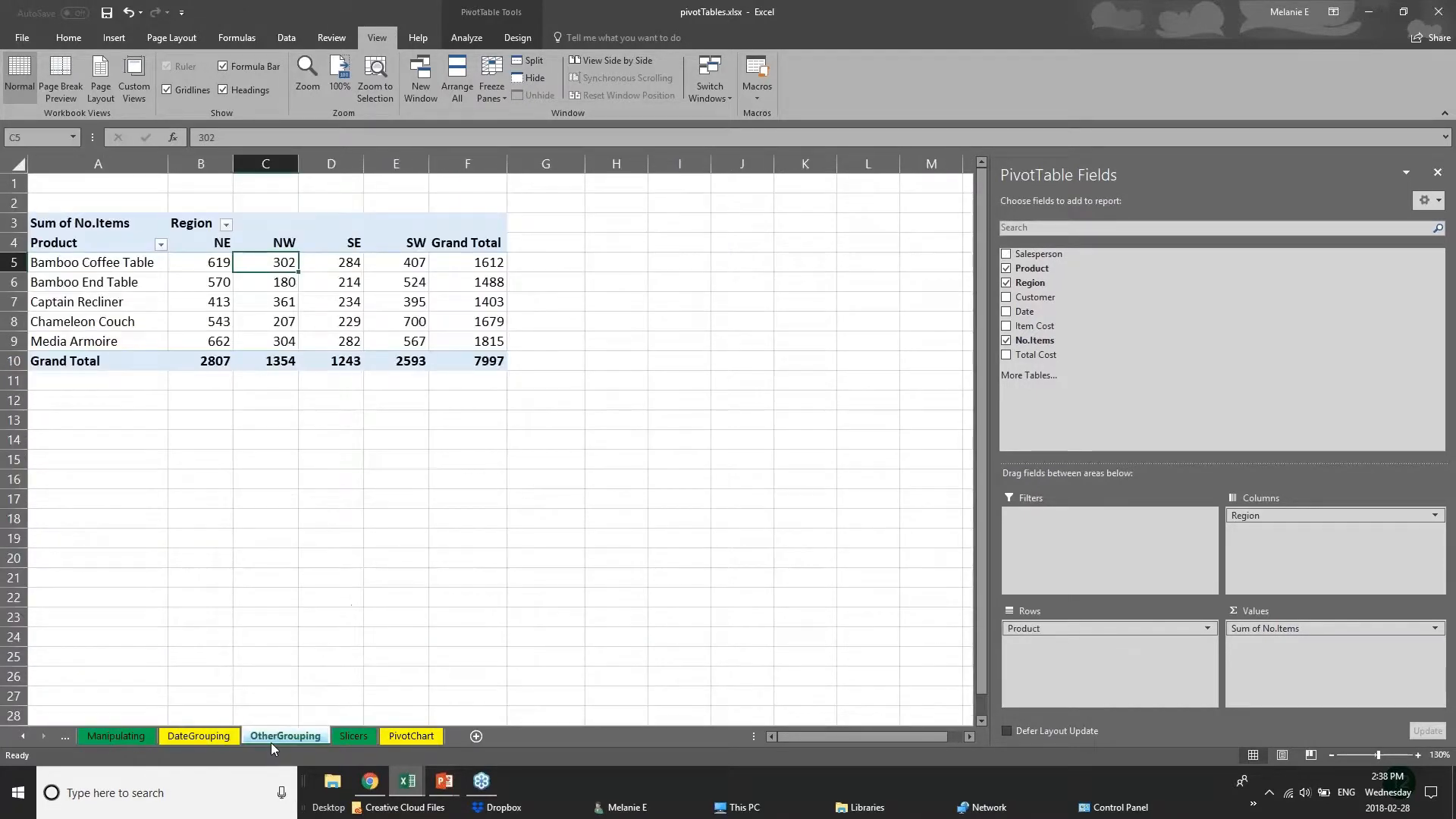
pyautogui.click(410, 738)
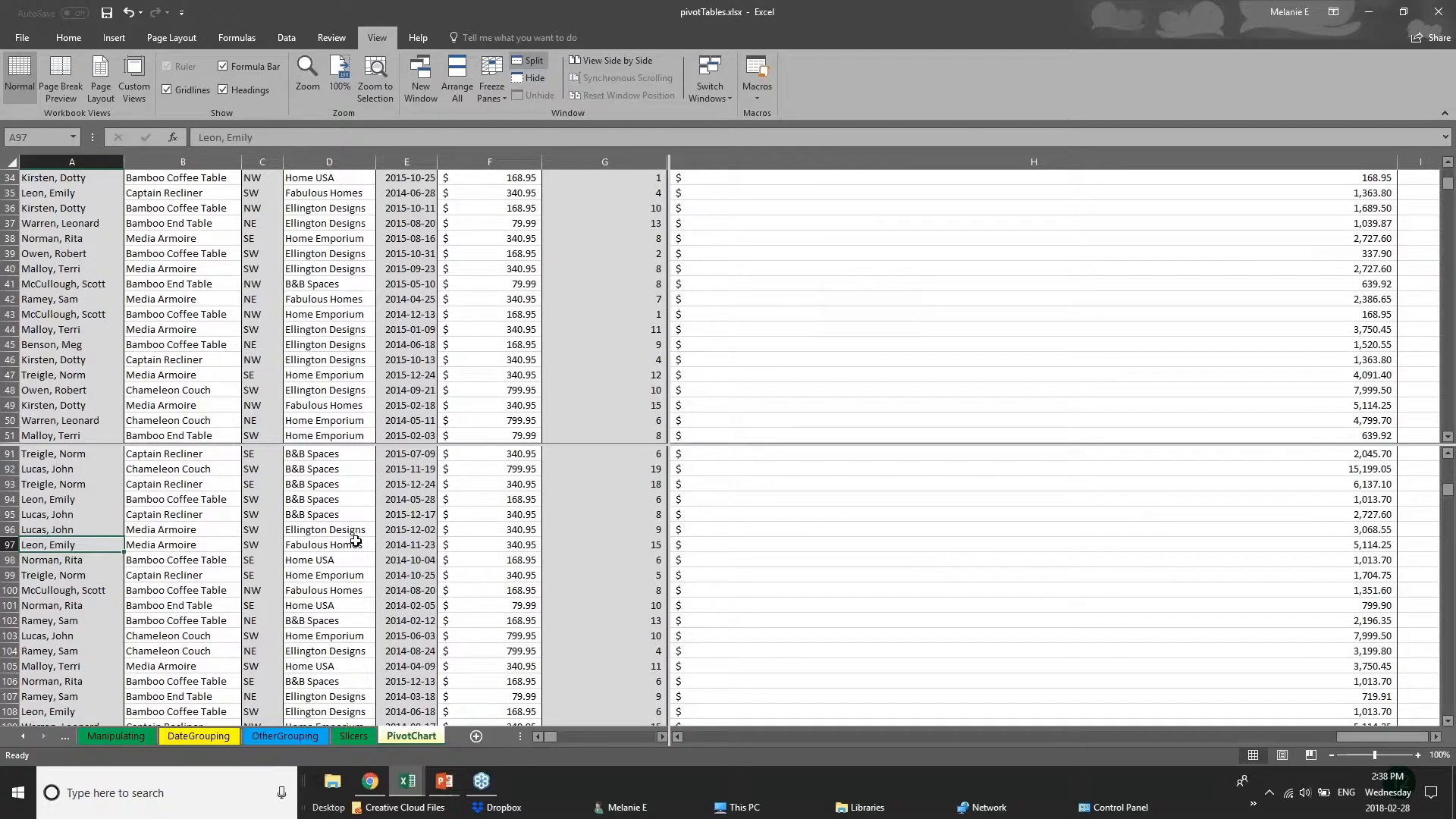
pyautogui.scroll(-6, 355, 541)
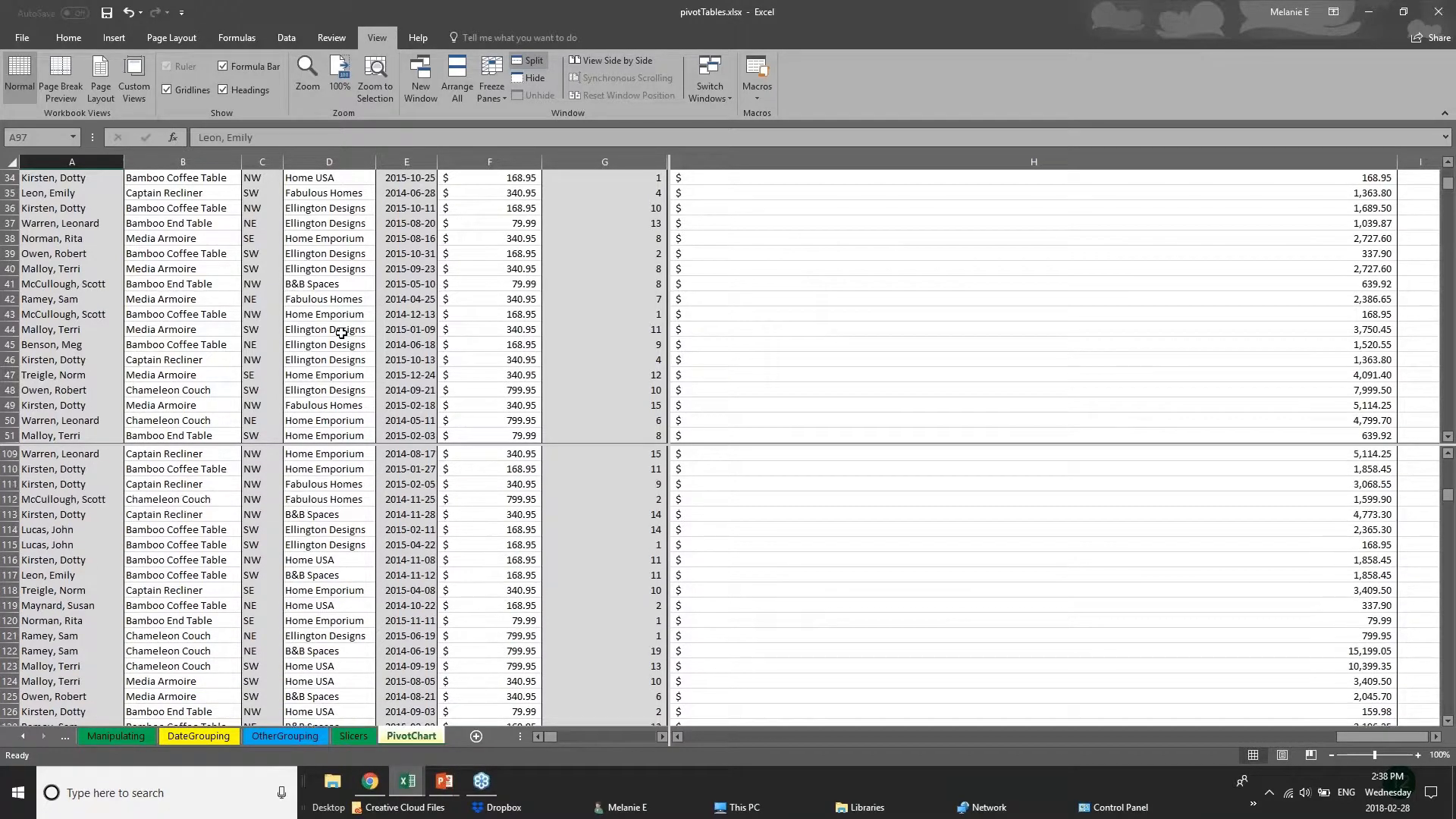
pyautogui.scroll(6, 341, 334)
pyautogui.scroll(5, 336, 357)
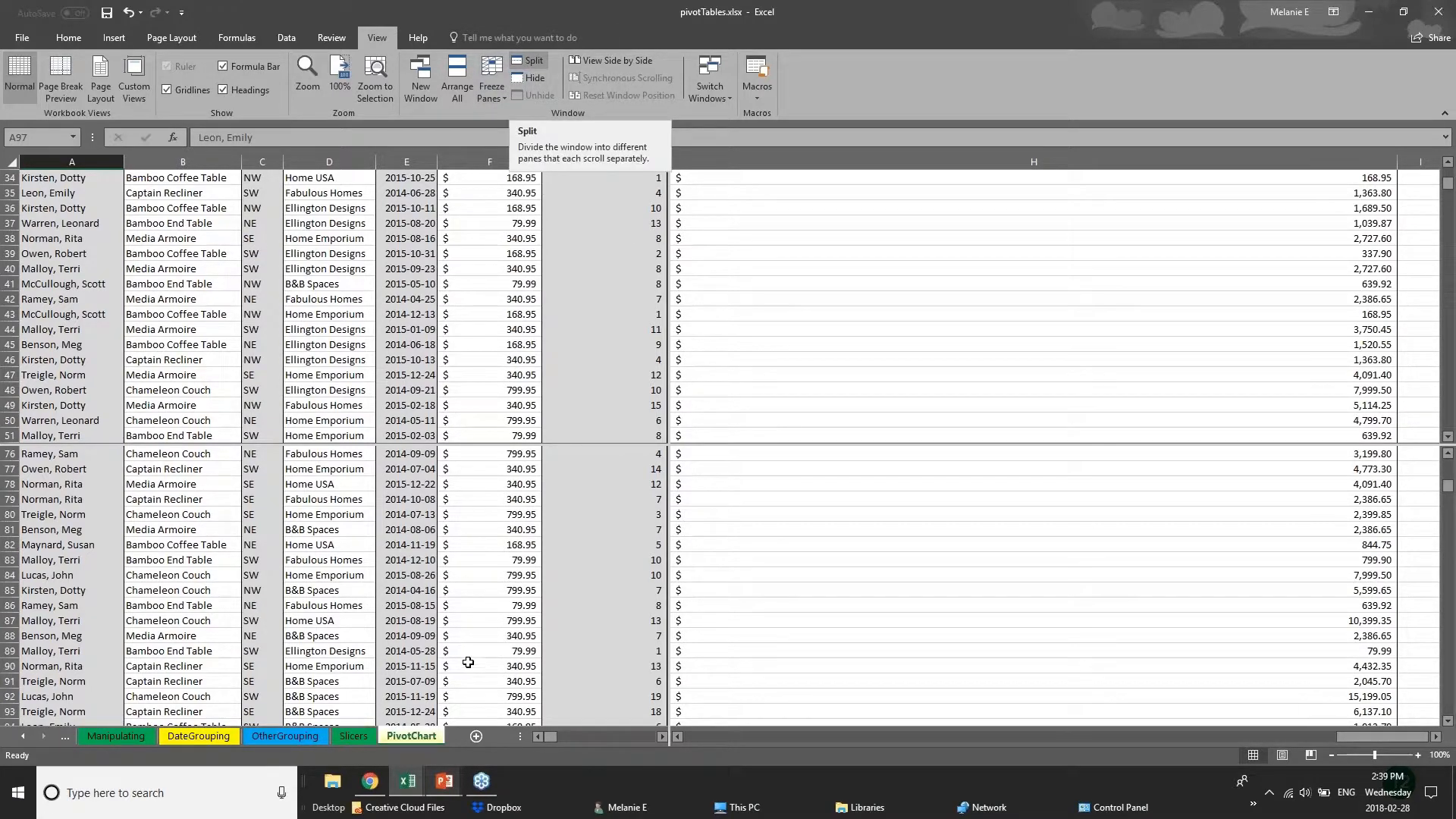
# Switch to the PowerPoint presentation and advance it to the Saving & Printing slide.
pyautogui.click(446, 783)
pyautogui.click(523, 713)
pyautogui.press('Right')
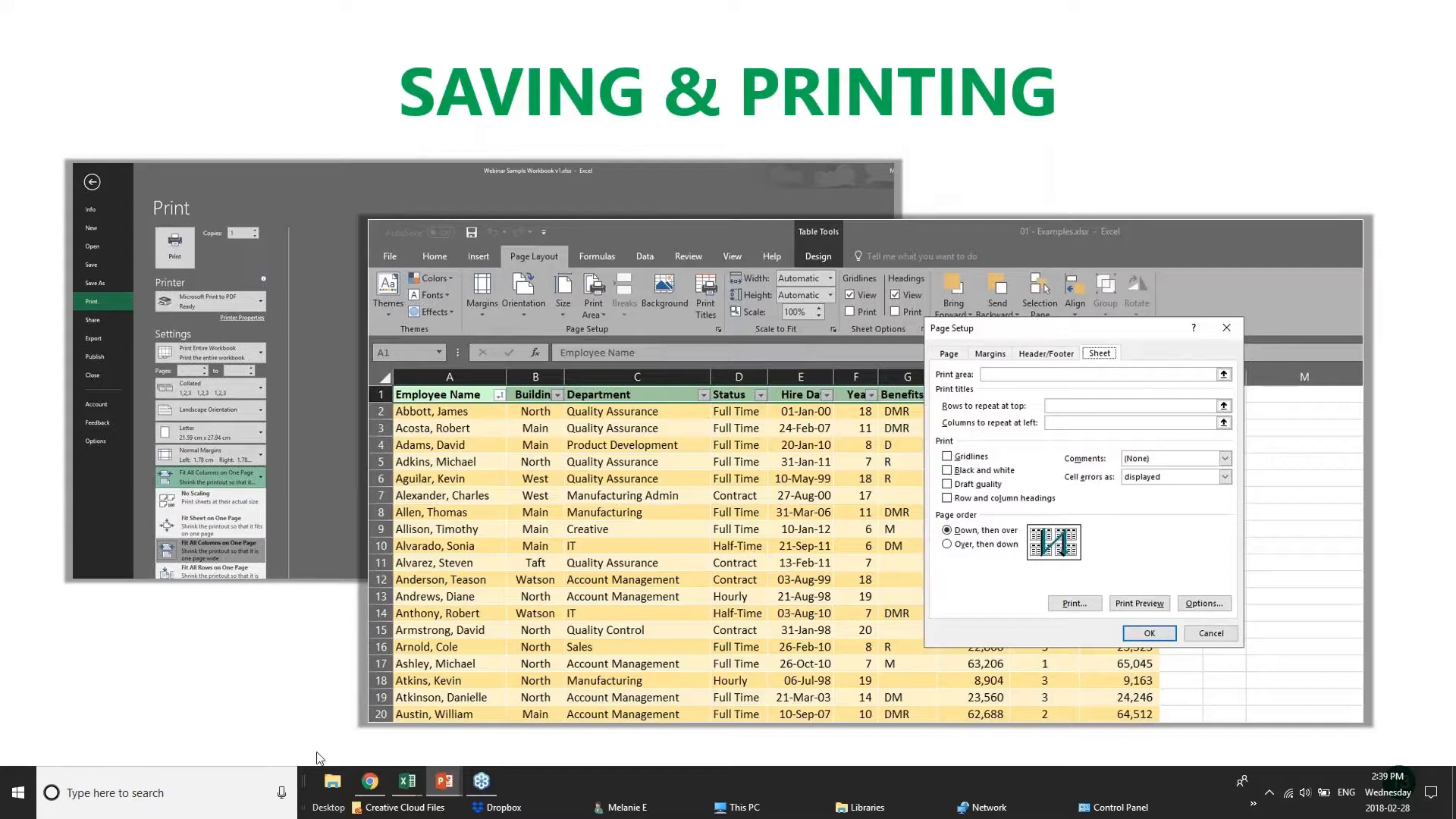
# Switch back to the pivotTables workbook in Excel and look through its PivotChart, DateGrouping and Manipulating sheets.
pyautogui.moveTo(407, 780)
pyautogui.click(438, 726)
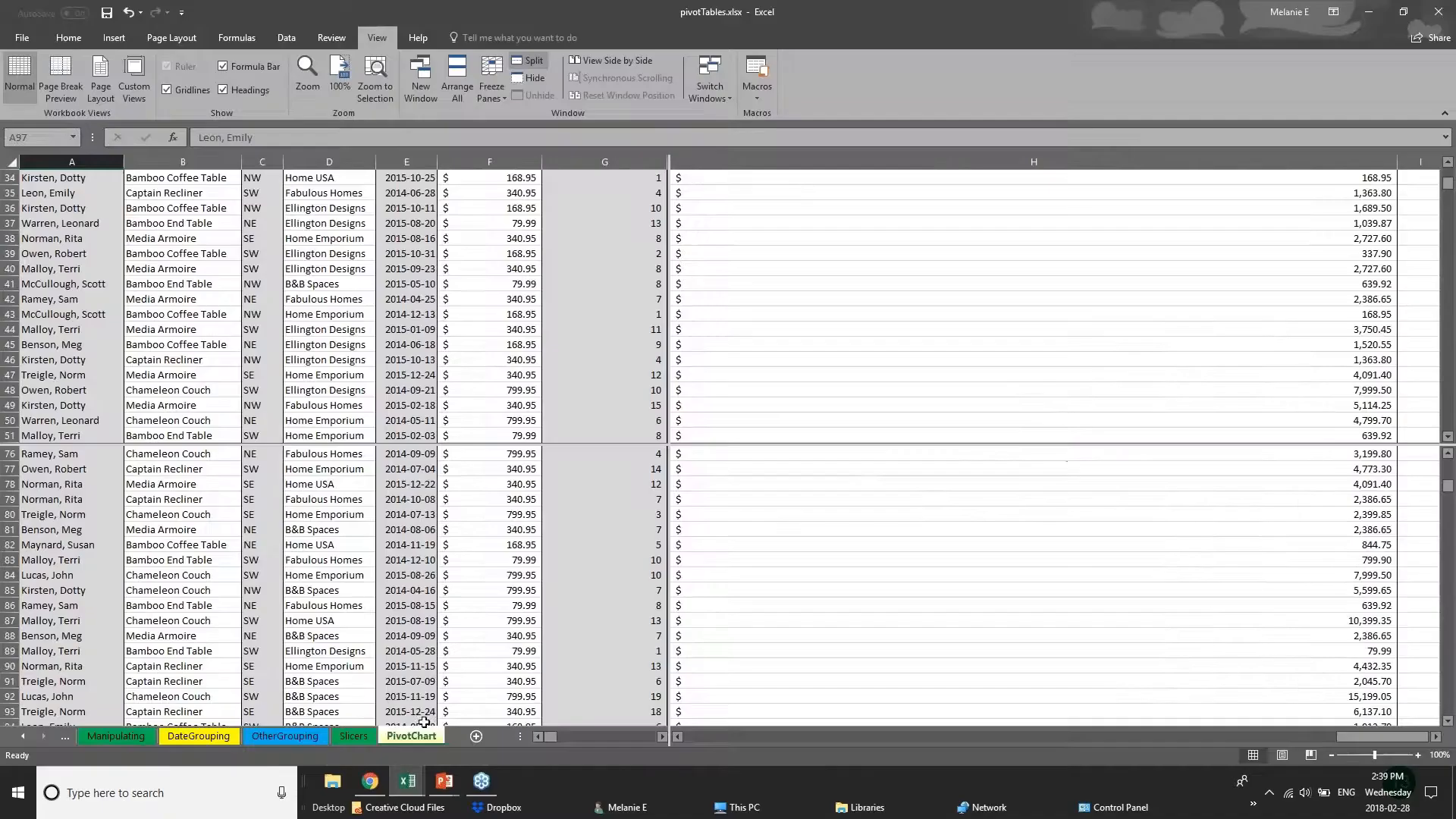
pyautogui.scroll(-2, 341, 584)
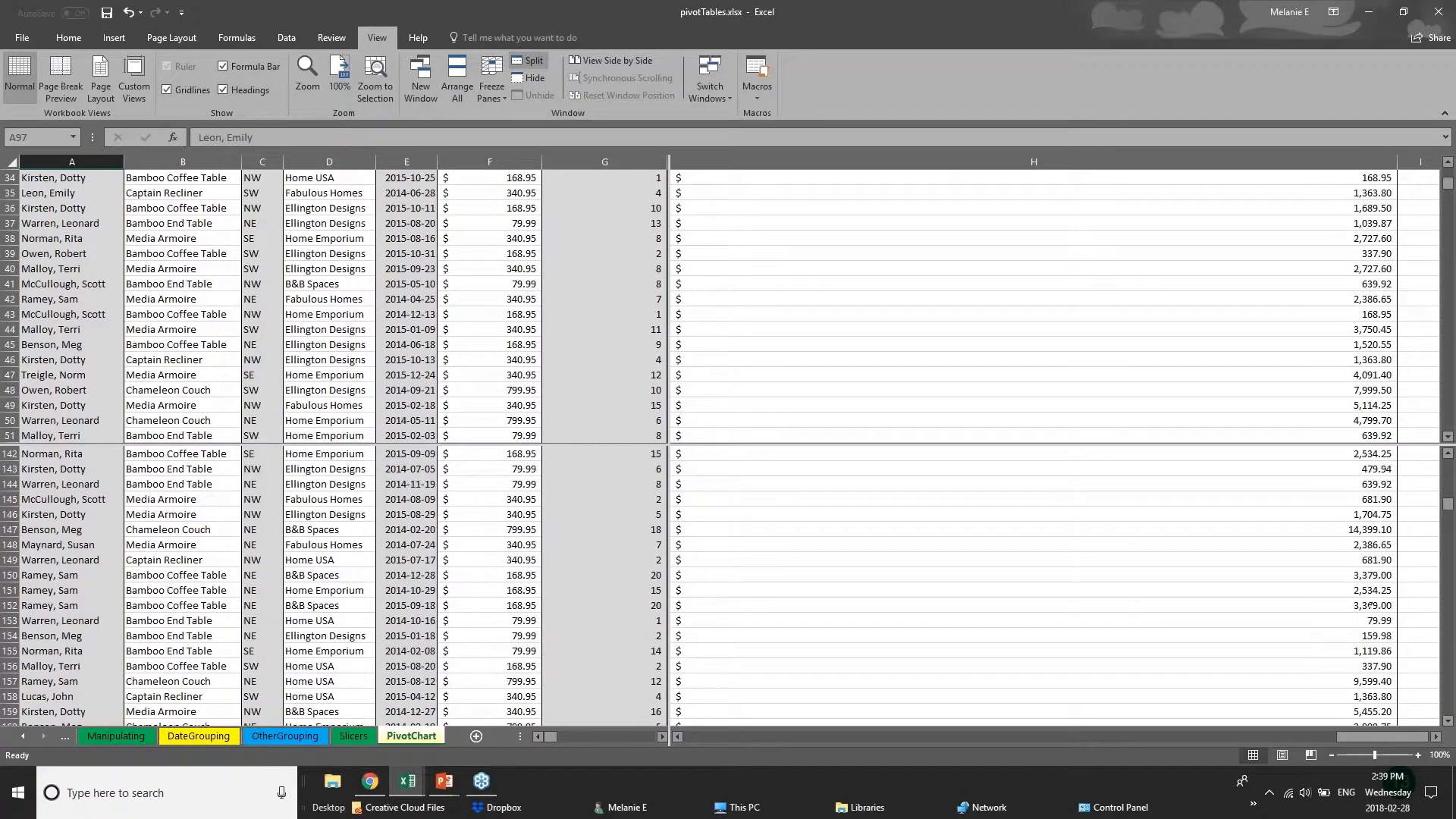
pyautogui.click(292, 736)
pyautogui.click(166, 736)
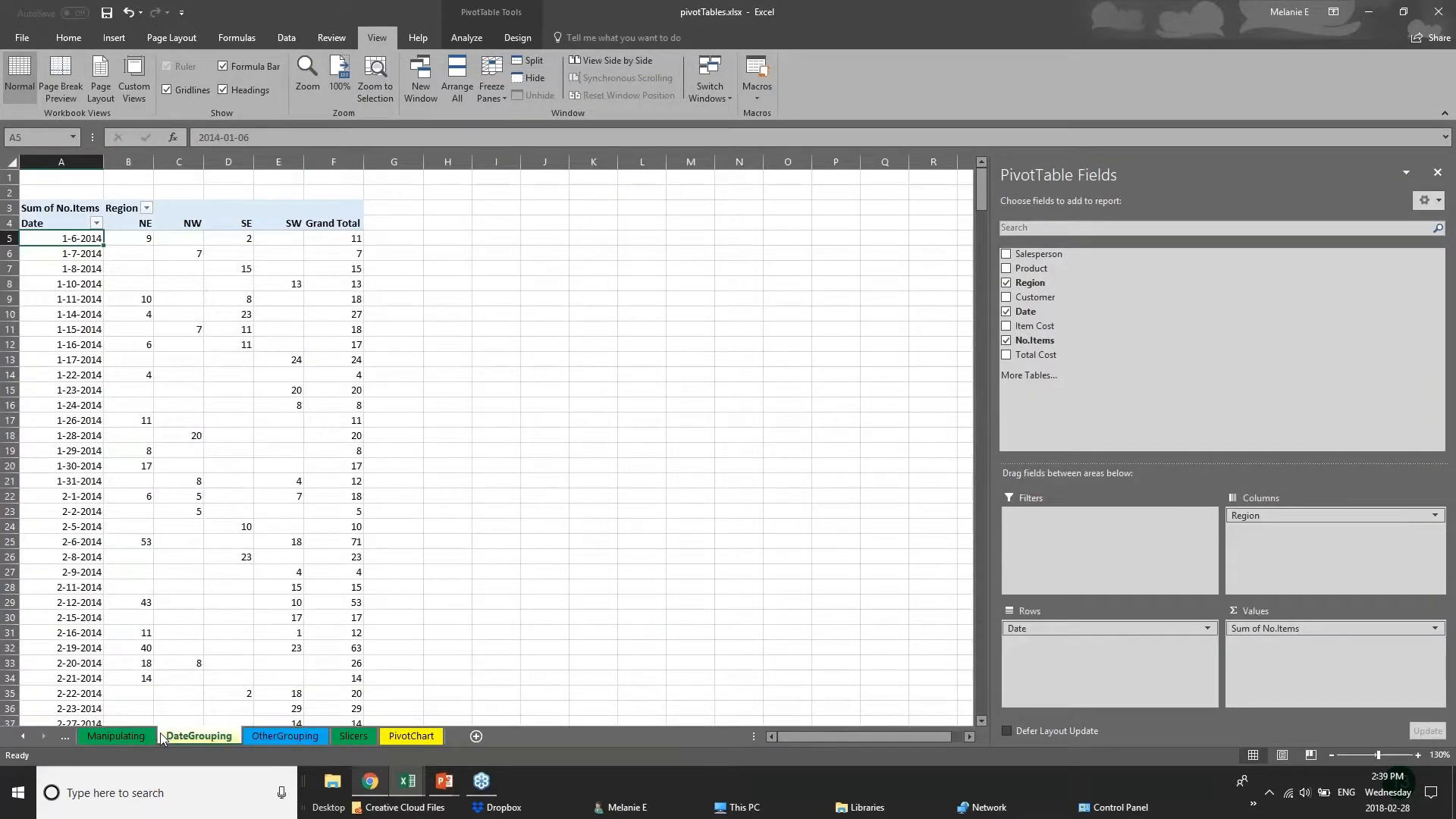
pyautogui.click(116, 736)
# Switch to the 01 - Examples workbook and display its 2017 Budget sheet.
pyautogui.click(422, 791)
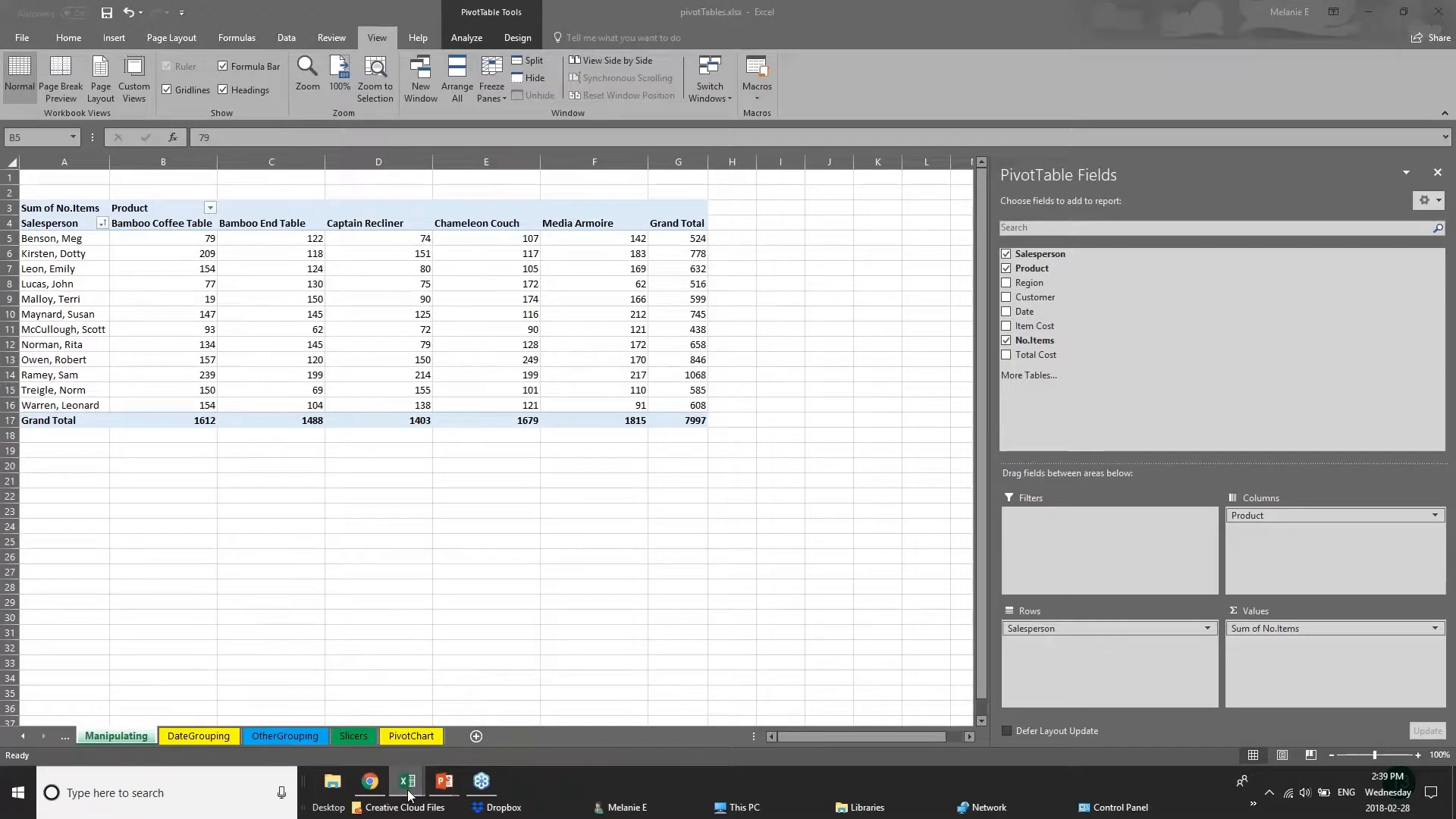
pyautogui.click(225, 735)
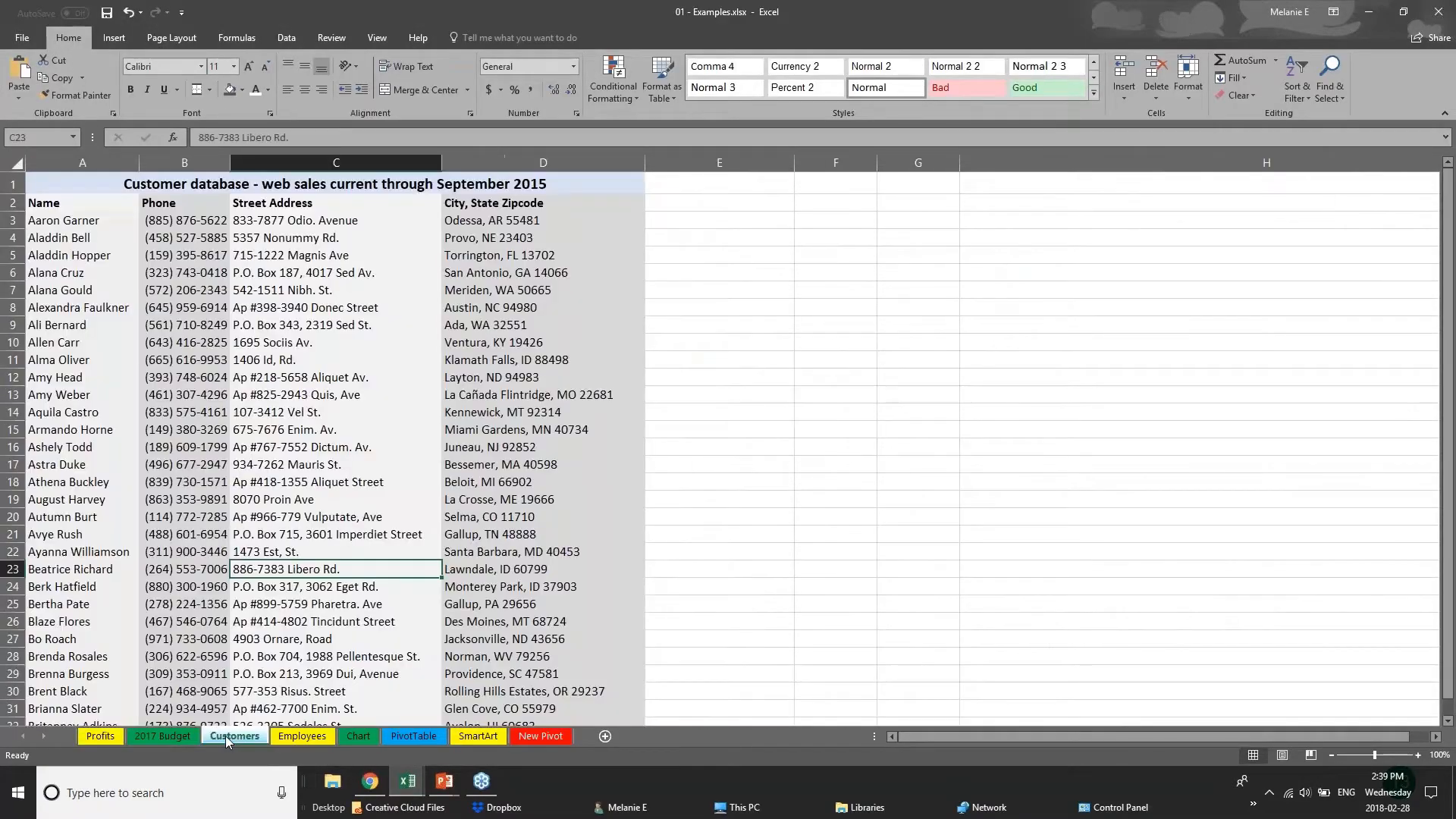
pyautogui.click(163, 736)
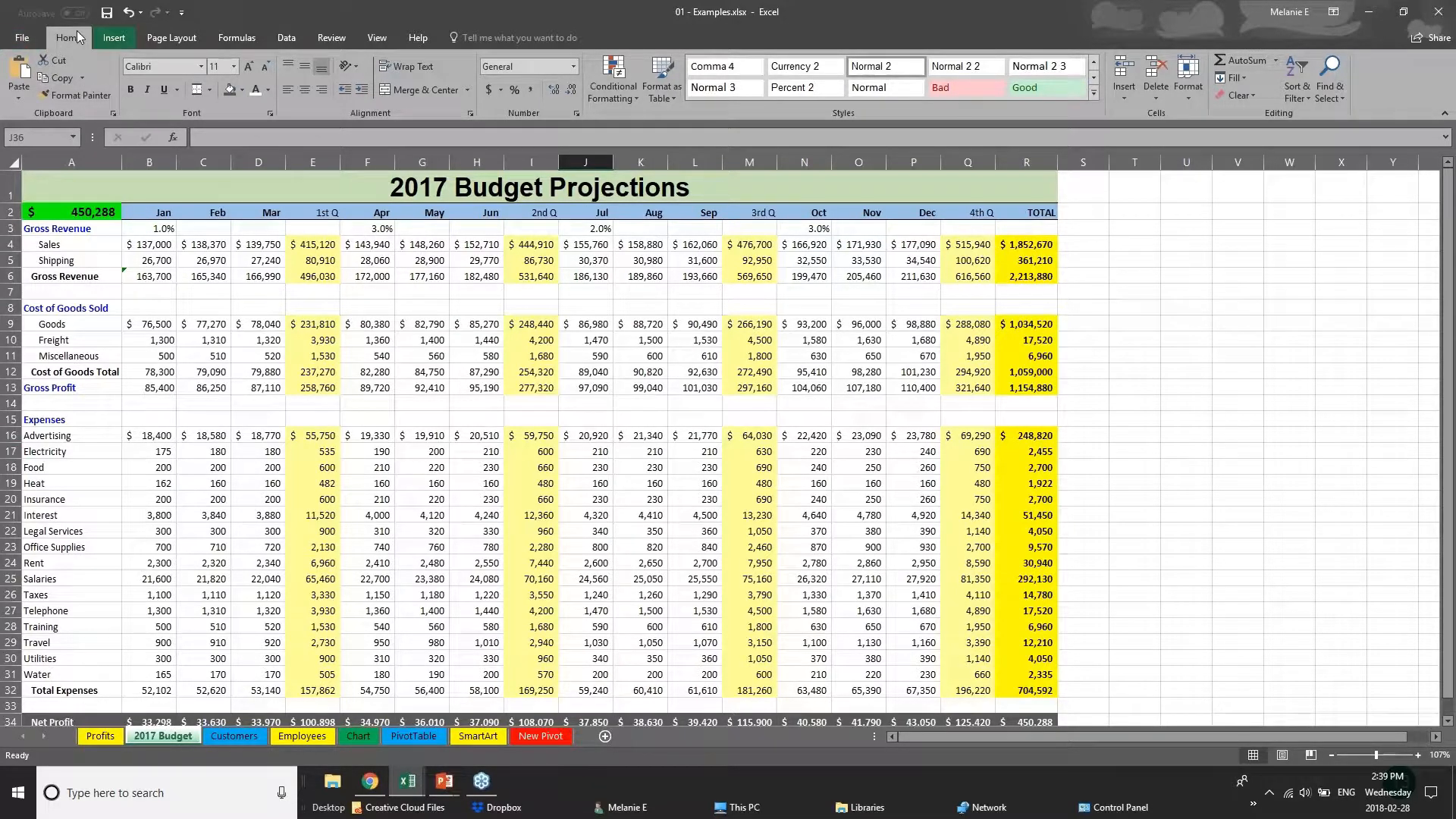
# Save the 01 - Examples workbook under its existing name, and view the Save As options for it.
pyautogui.click(16, 44)
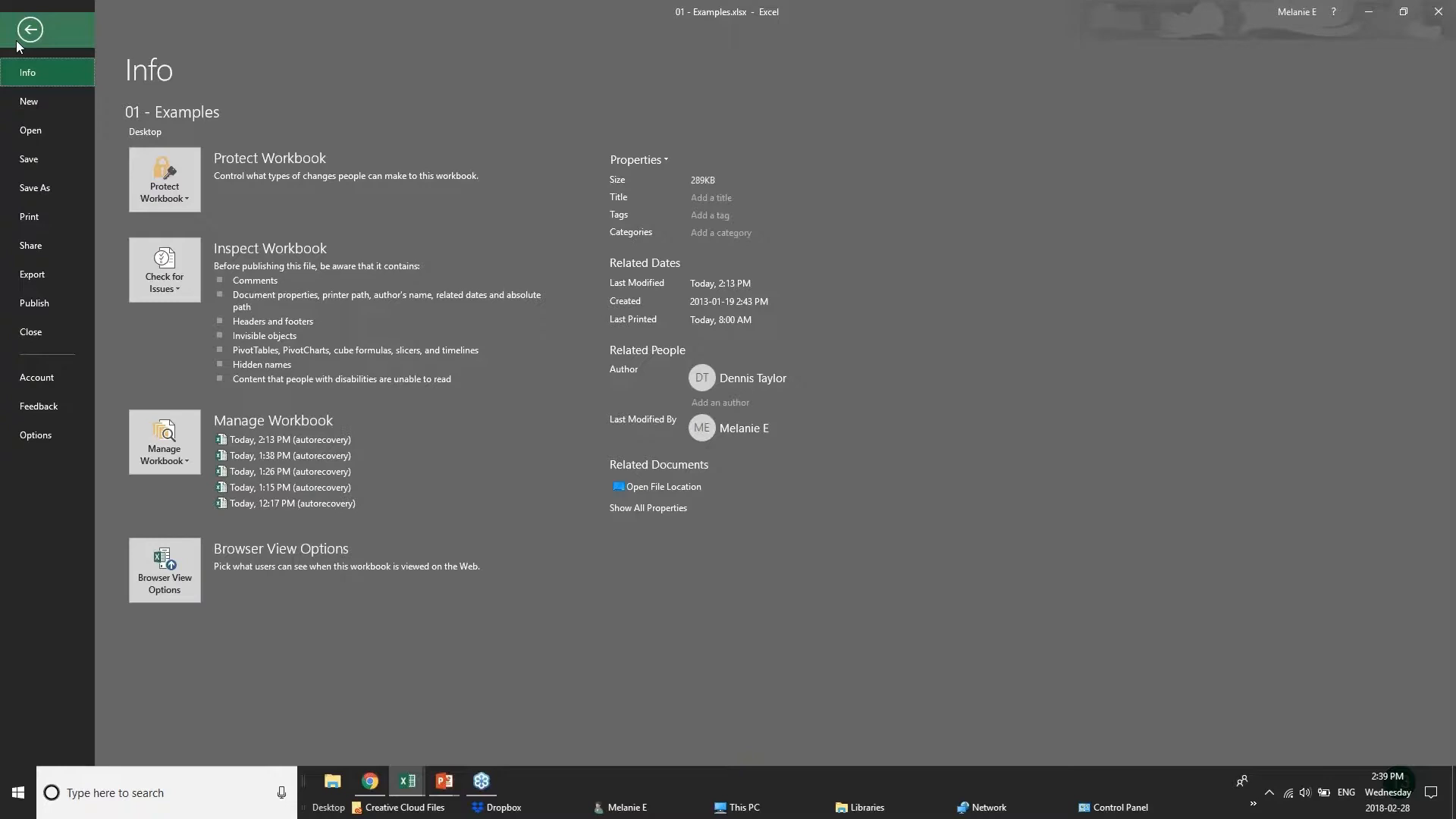
pyautogui.click(61, 162)
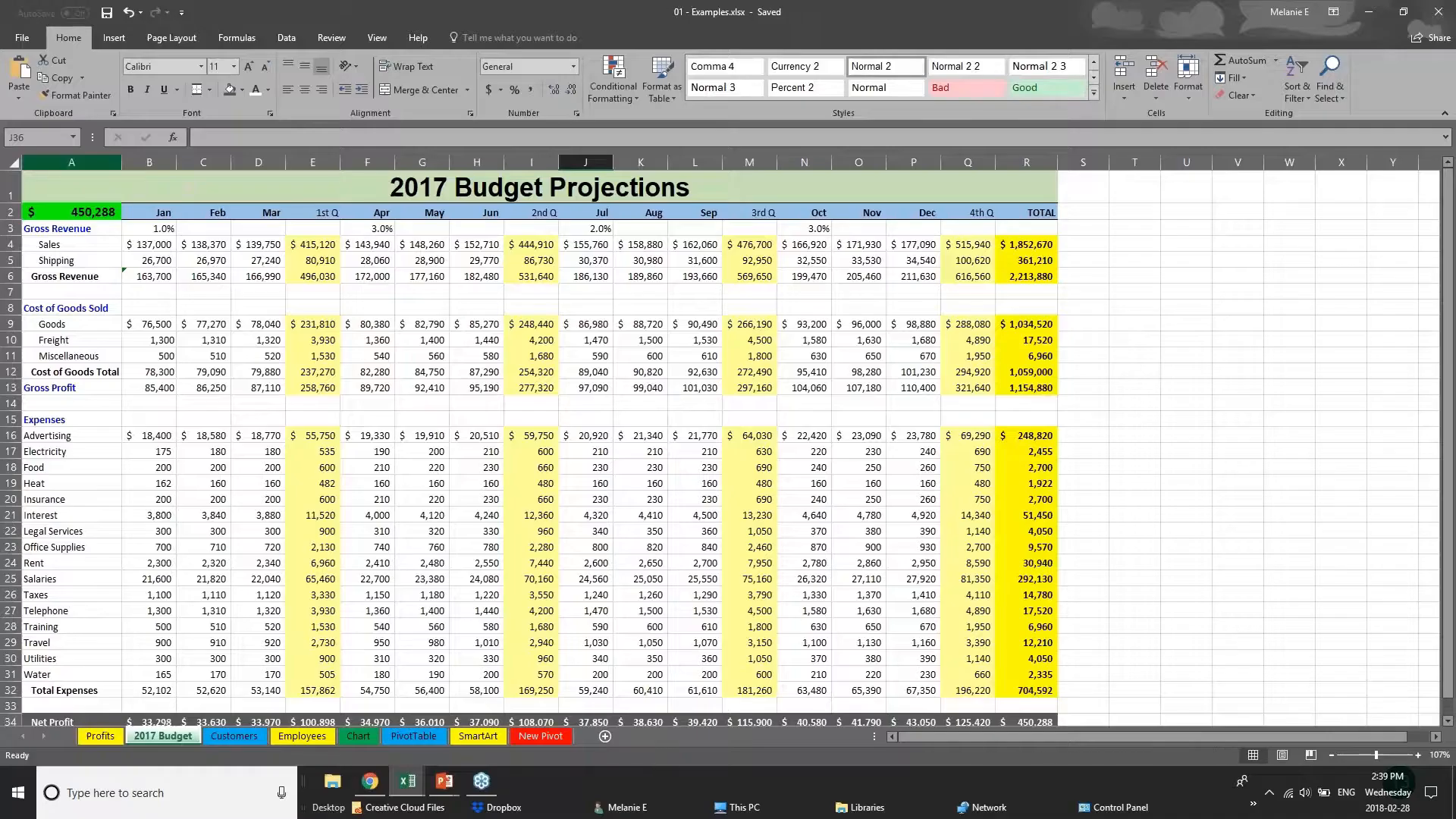
pyautogui.click(17, 36)
pyautogui.click(36, 198)
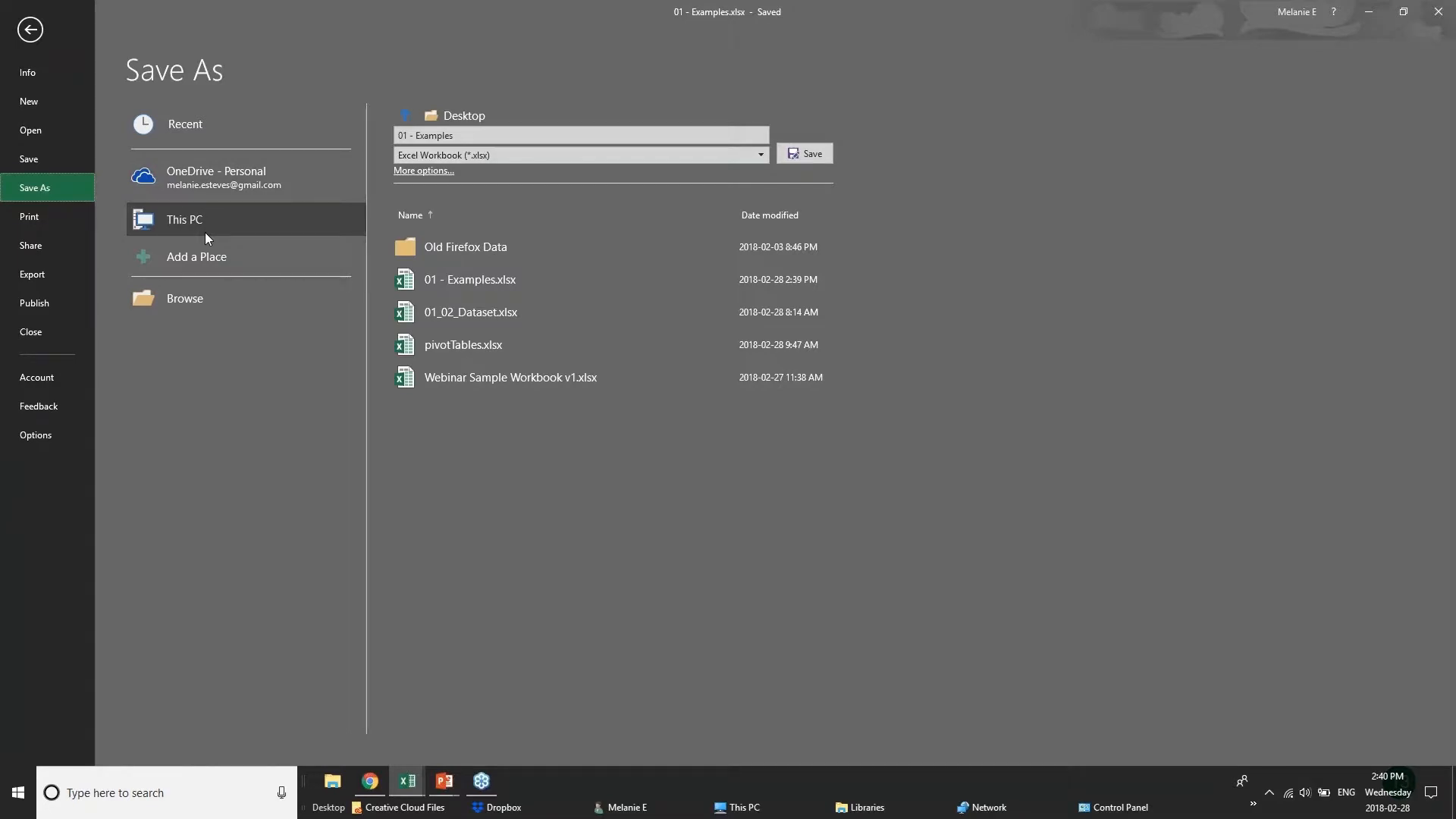
# Open the print settings for the 2017 Budget sheet and choose Microsoft Print to PDF as the printer.
pyautogui.click(31, 217)
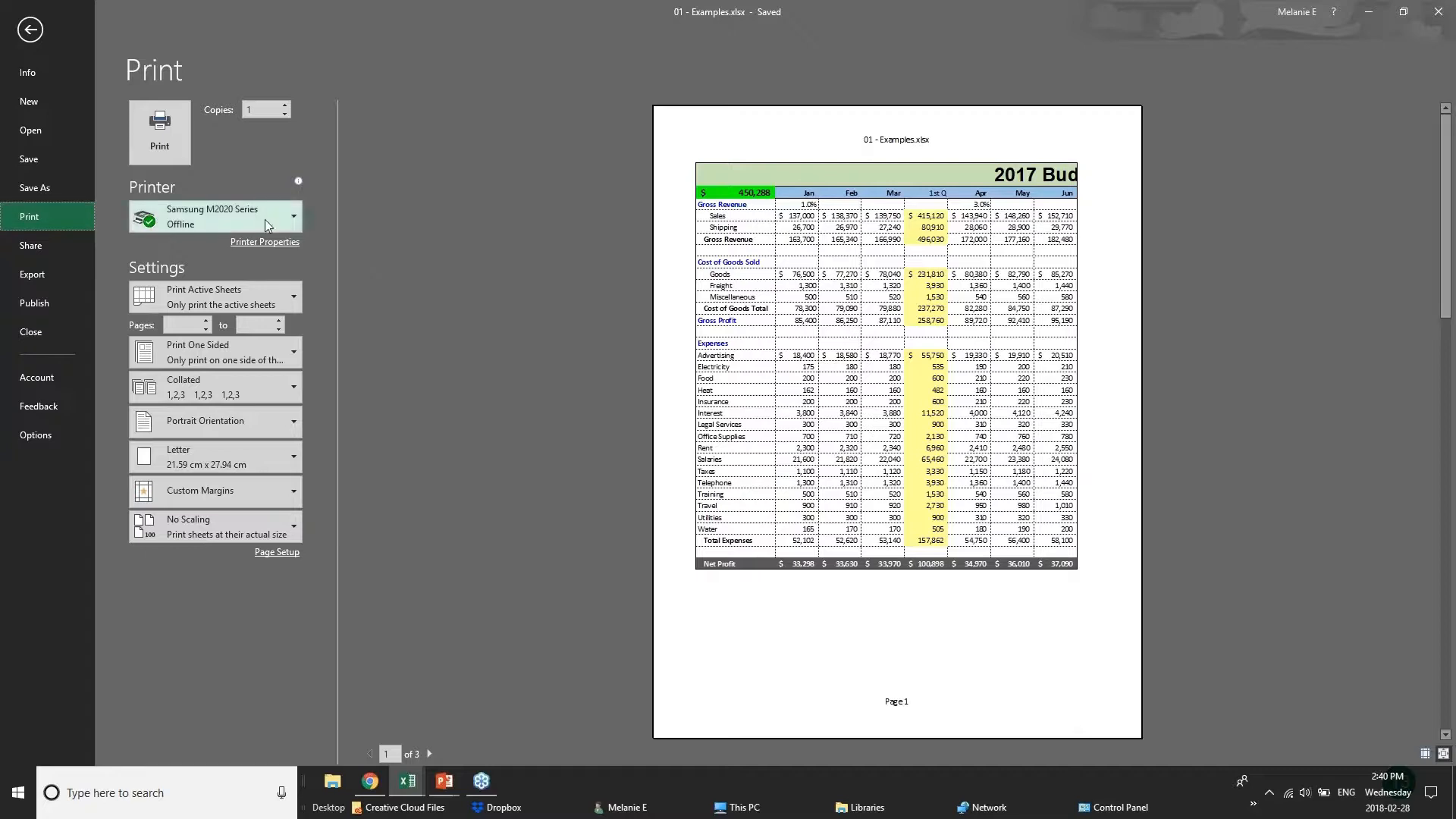
pyautogui.moveTo(267, 225)
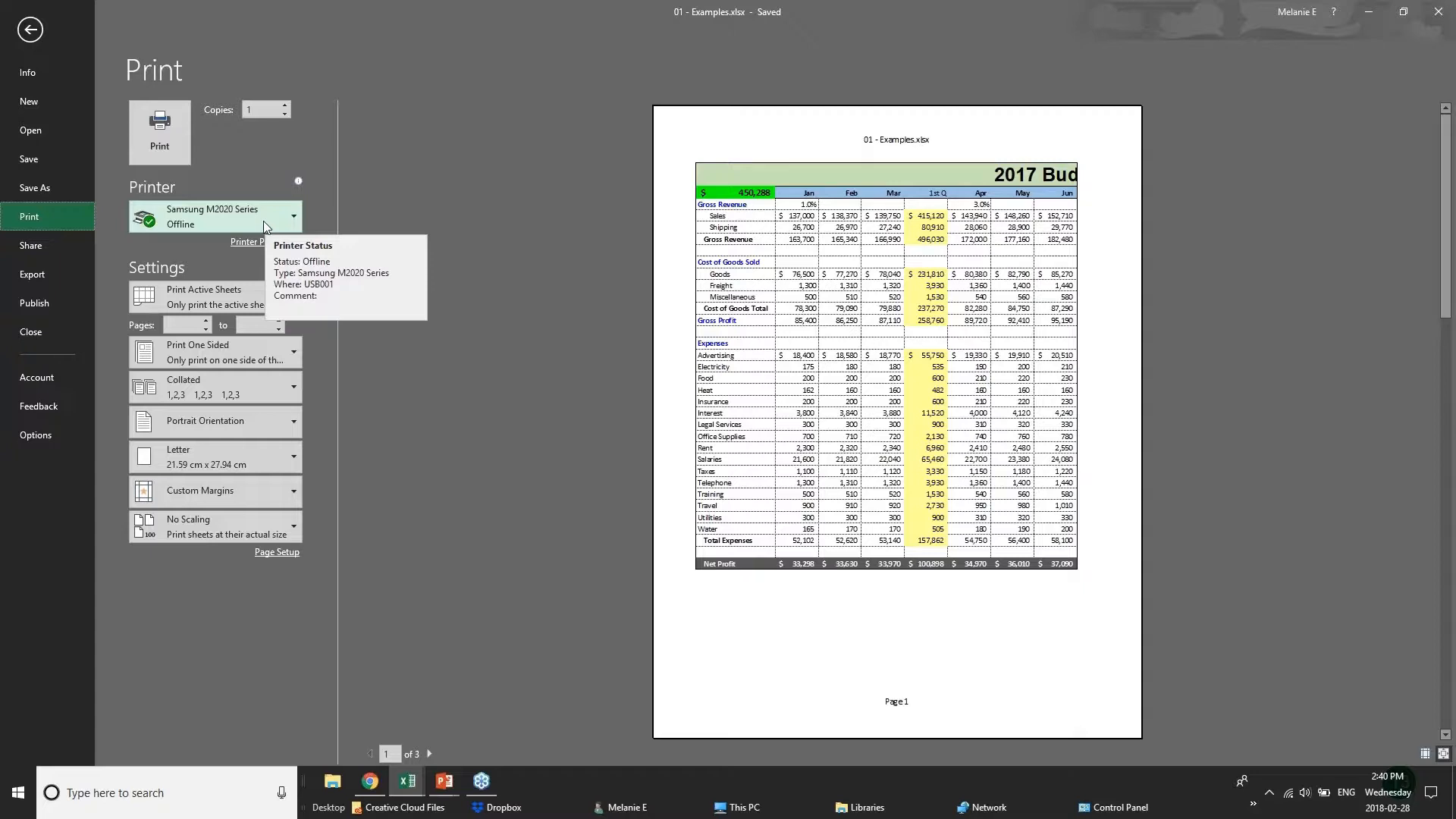
pyautogui.click(267, 222)
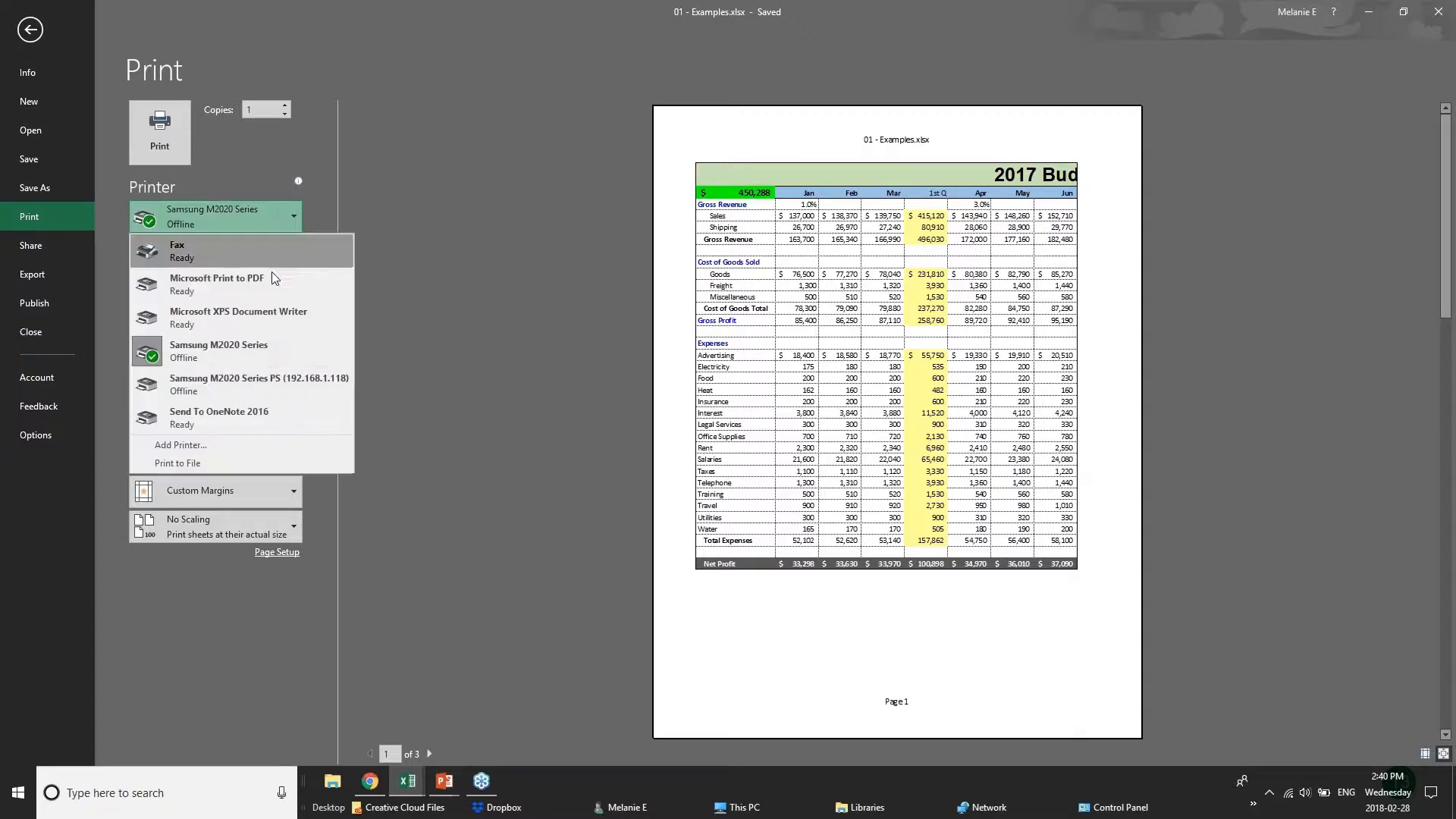
pyautogui.click(264, 288)
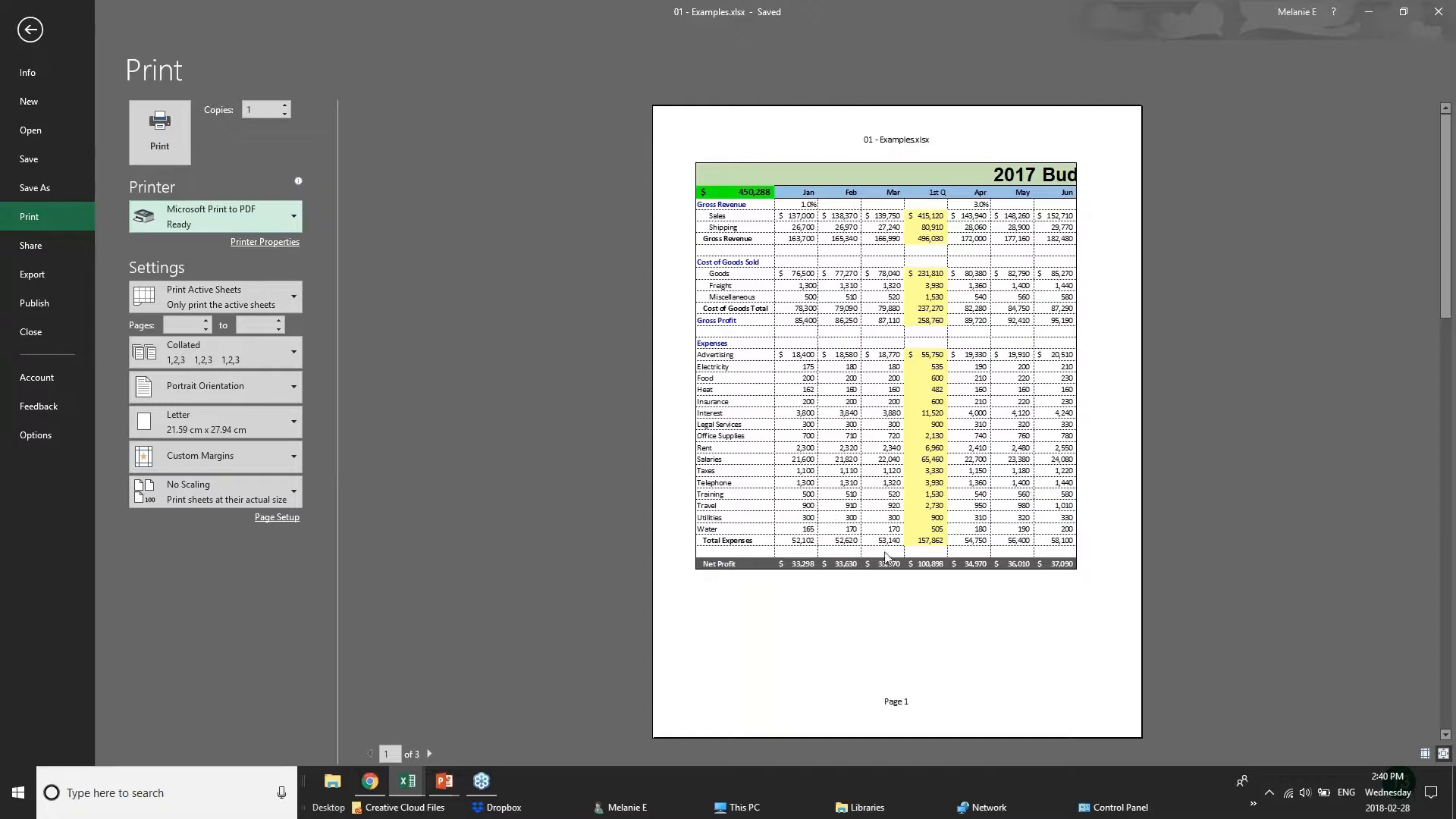
# Page through the print preview to the last page and back to the first to examine how the budget splits.
pyautogui.click(430, 754)
pyautogui.click(430, 754)
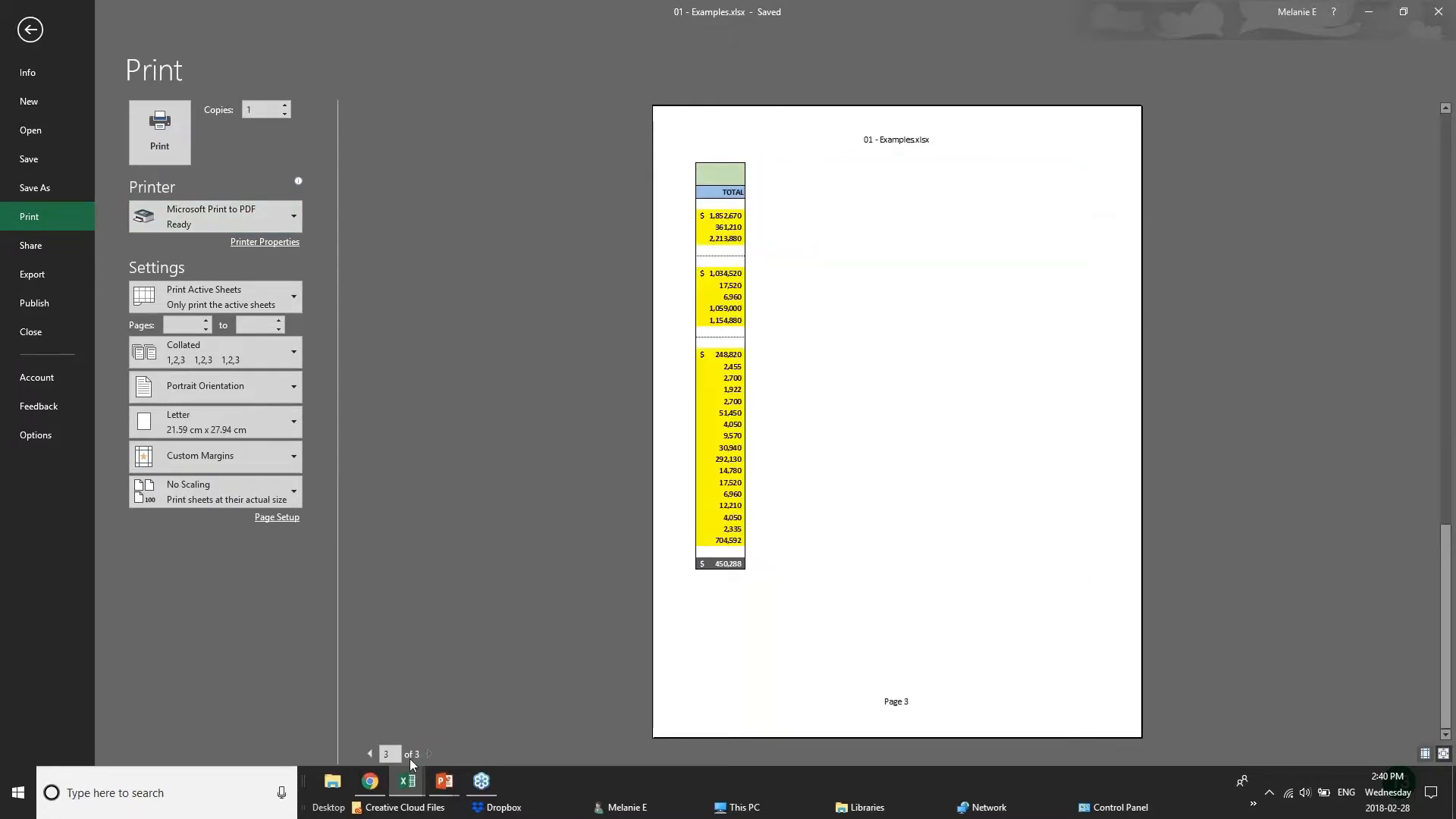
pyautogui.click(369, 754)
pyautogui.click(369, 754)
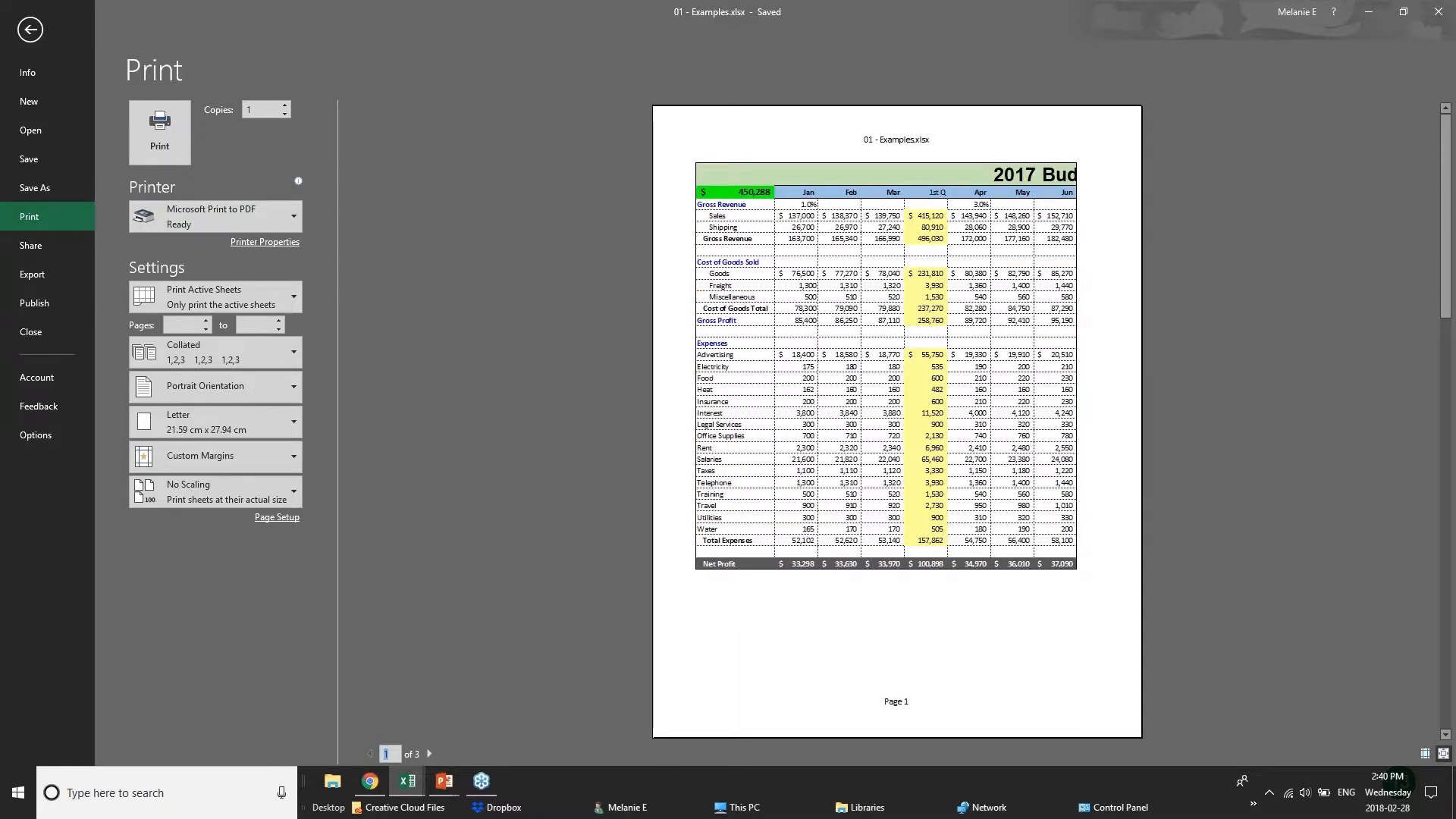
# Set the 2017 Budget sheet to print in landscape orientation.
pyautogui.click(276, 391)
pyautogui.click(266, 454)
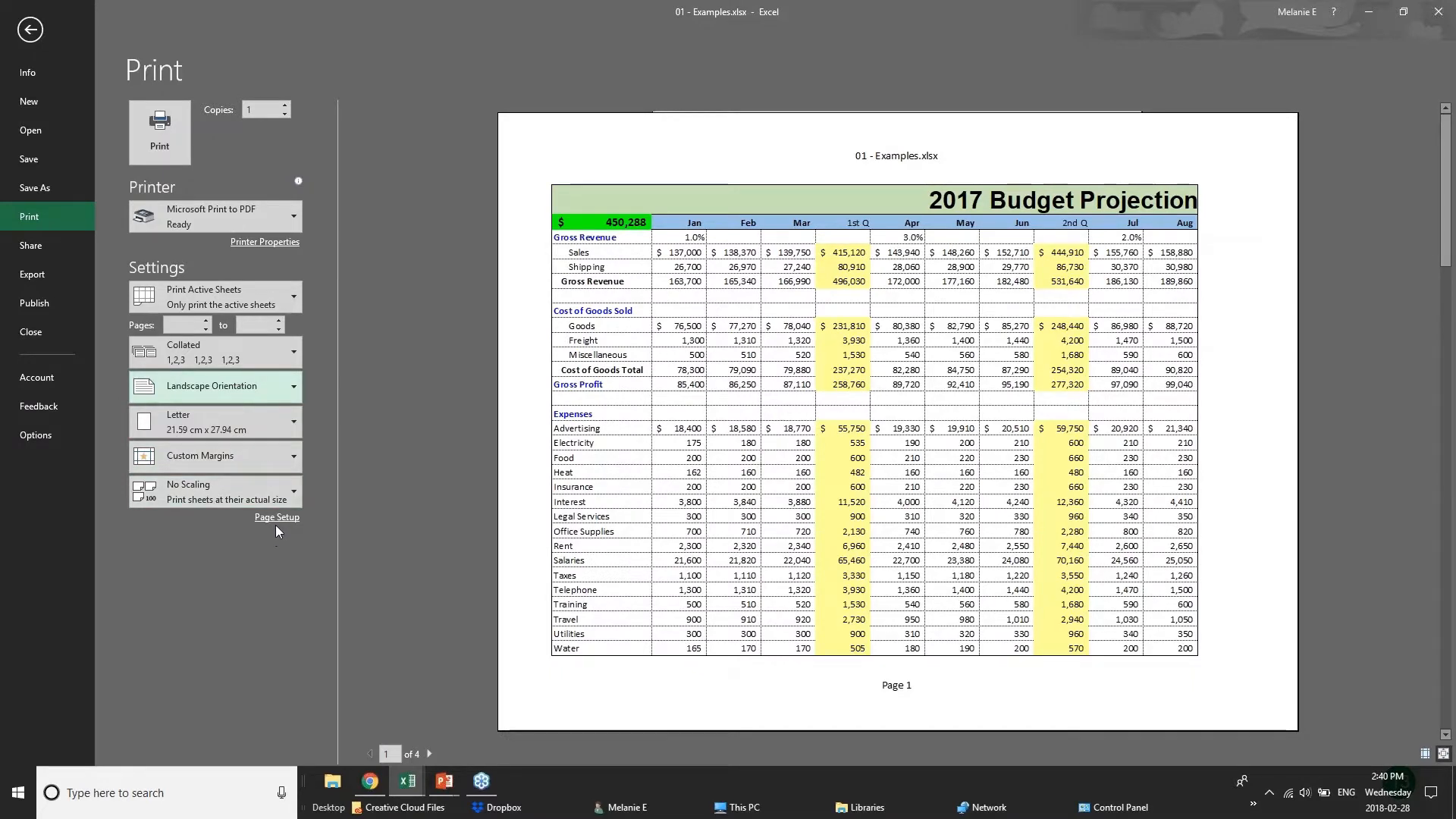
# Preview printing only the current selection, and return to printing the active sheets.
pyautogui.click(292, 293)
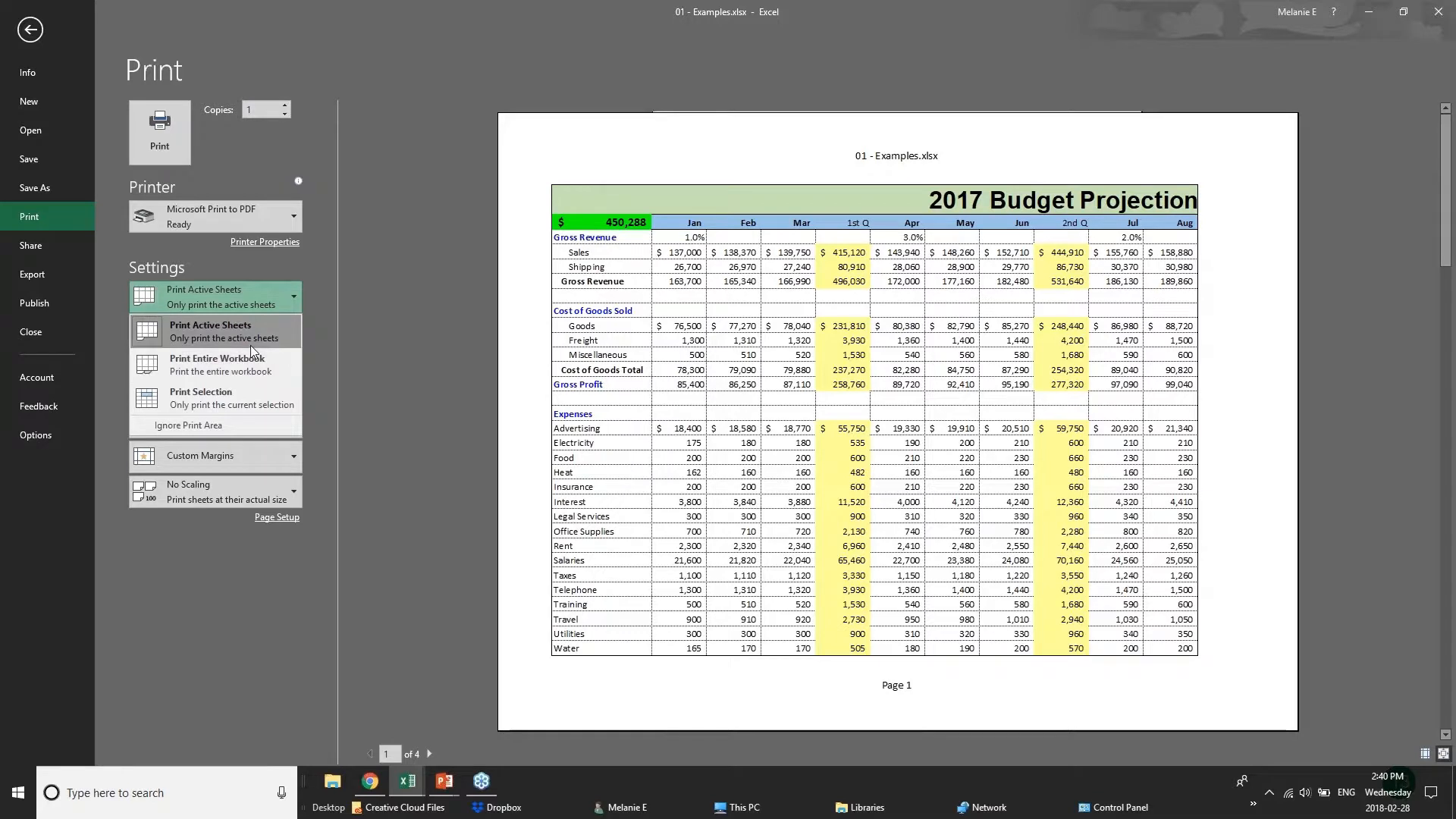
pyautogui.click(253, 396)
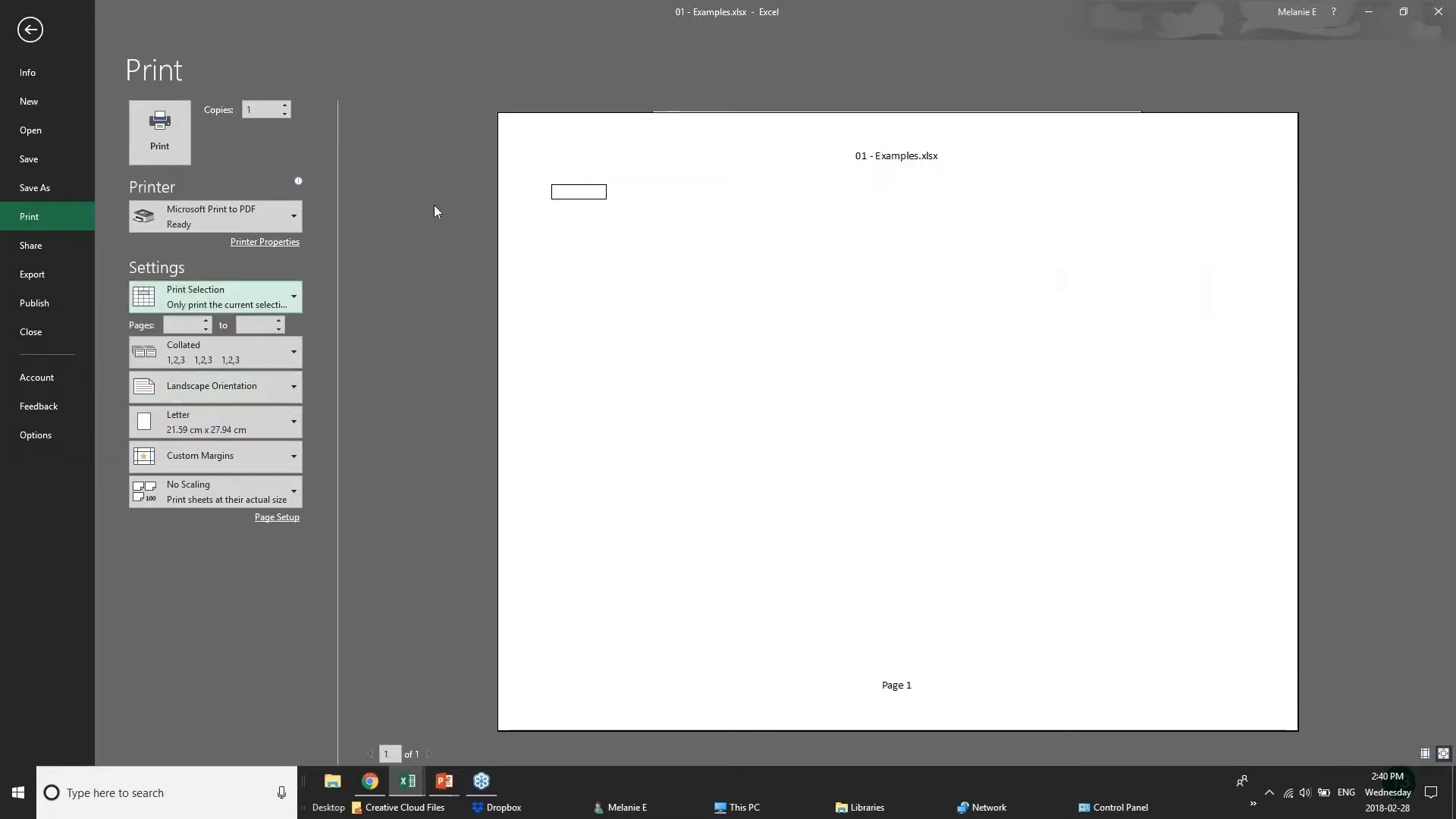
pyautogui.click(261, 286)
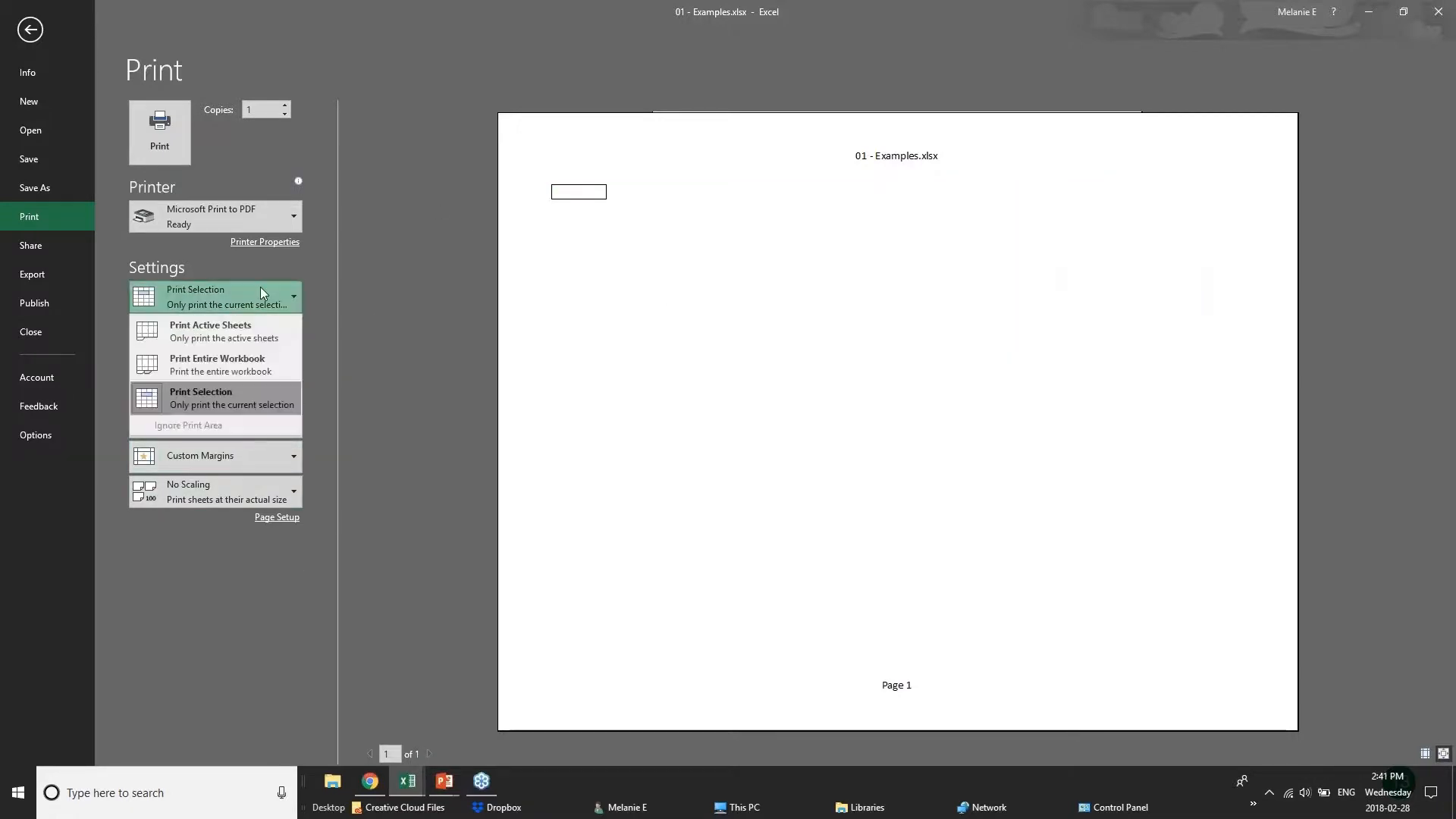
pyautogui.click(241, 343)
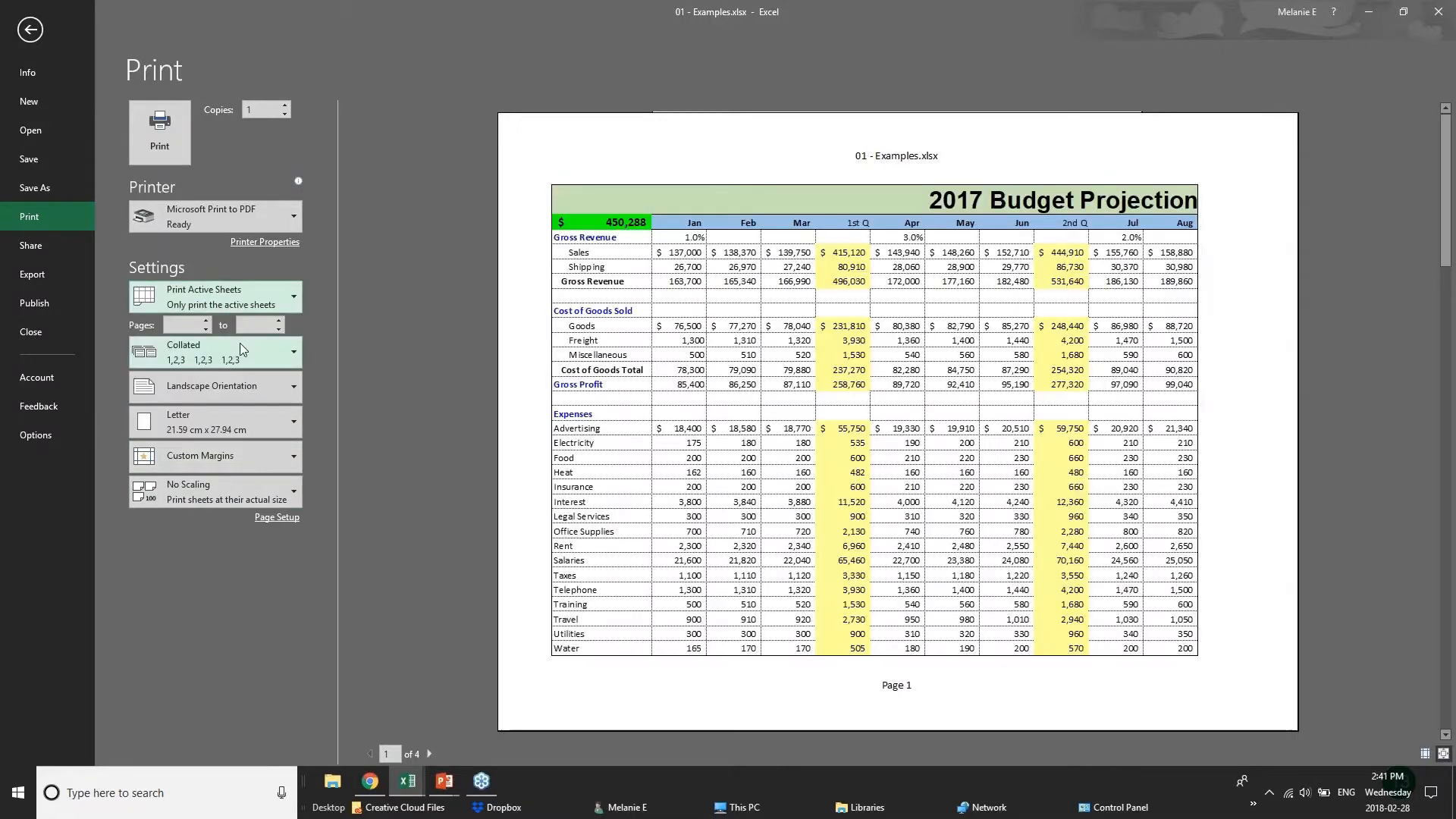
# Apply narrow margins to the budget printout and set its scaling to fit 1 page wide by 1 tall.
pyautogui.click(284, 454)
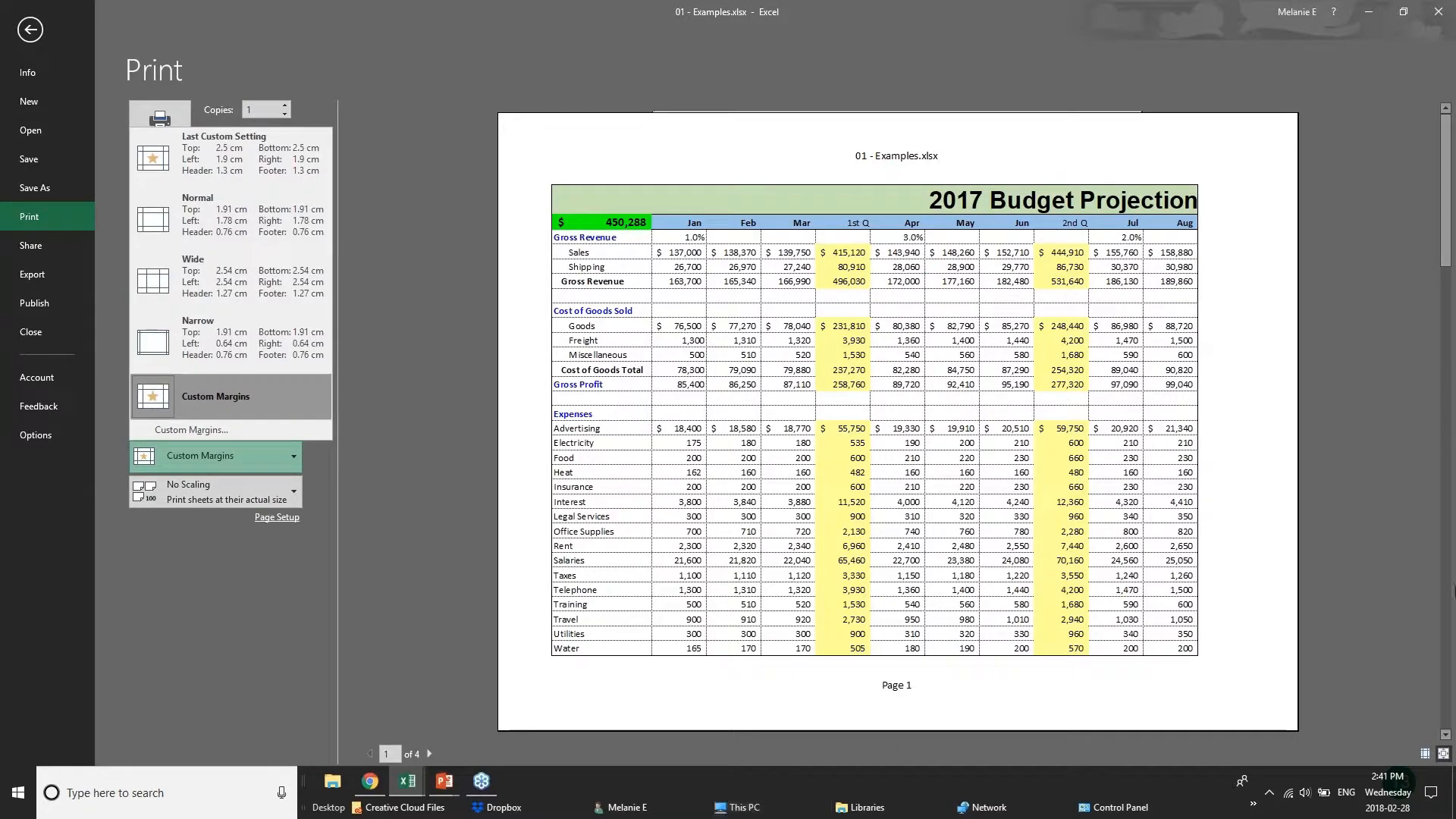
pyautogui.click(220, 342)
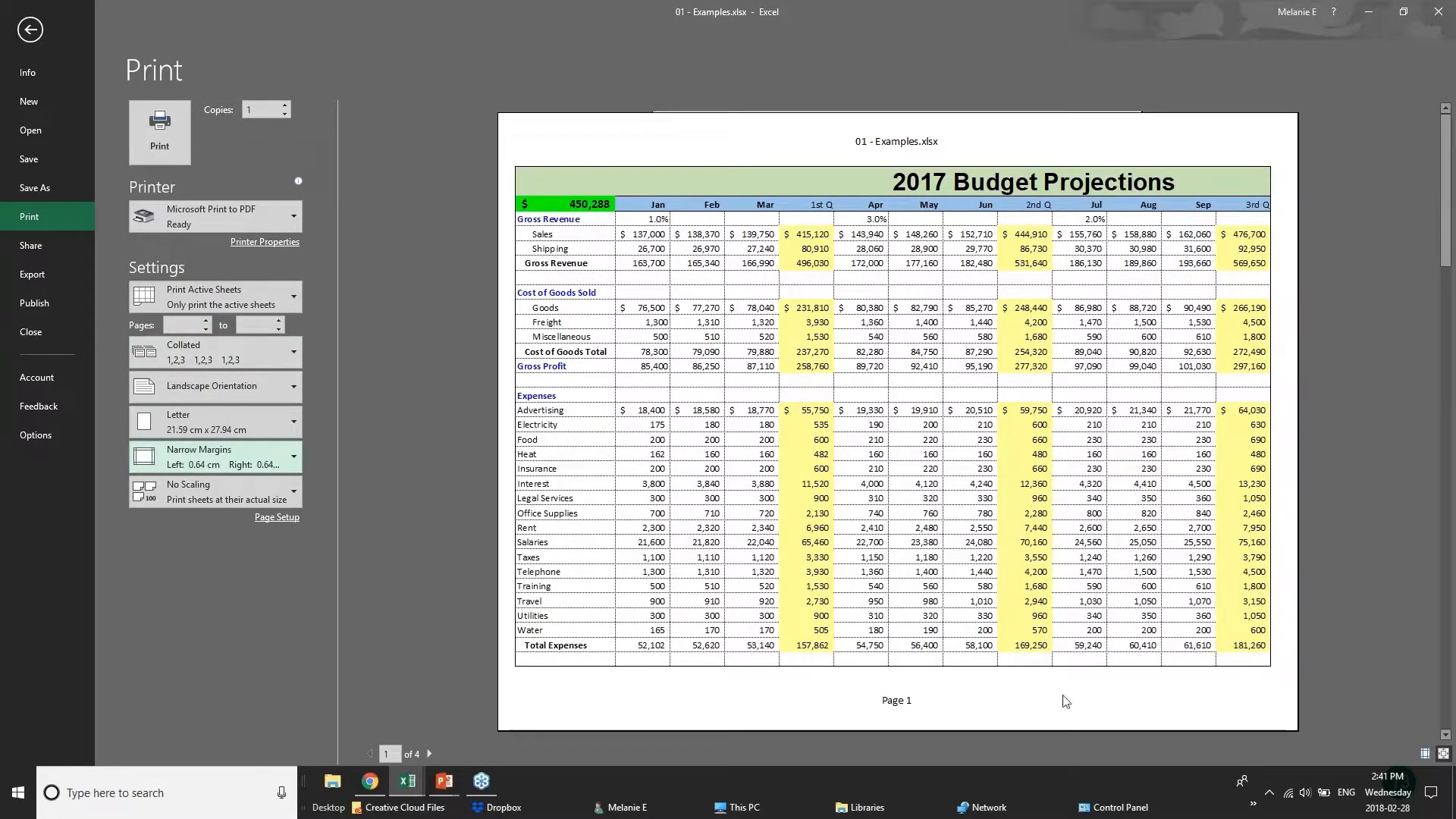
pyautogui.click(275, 519)
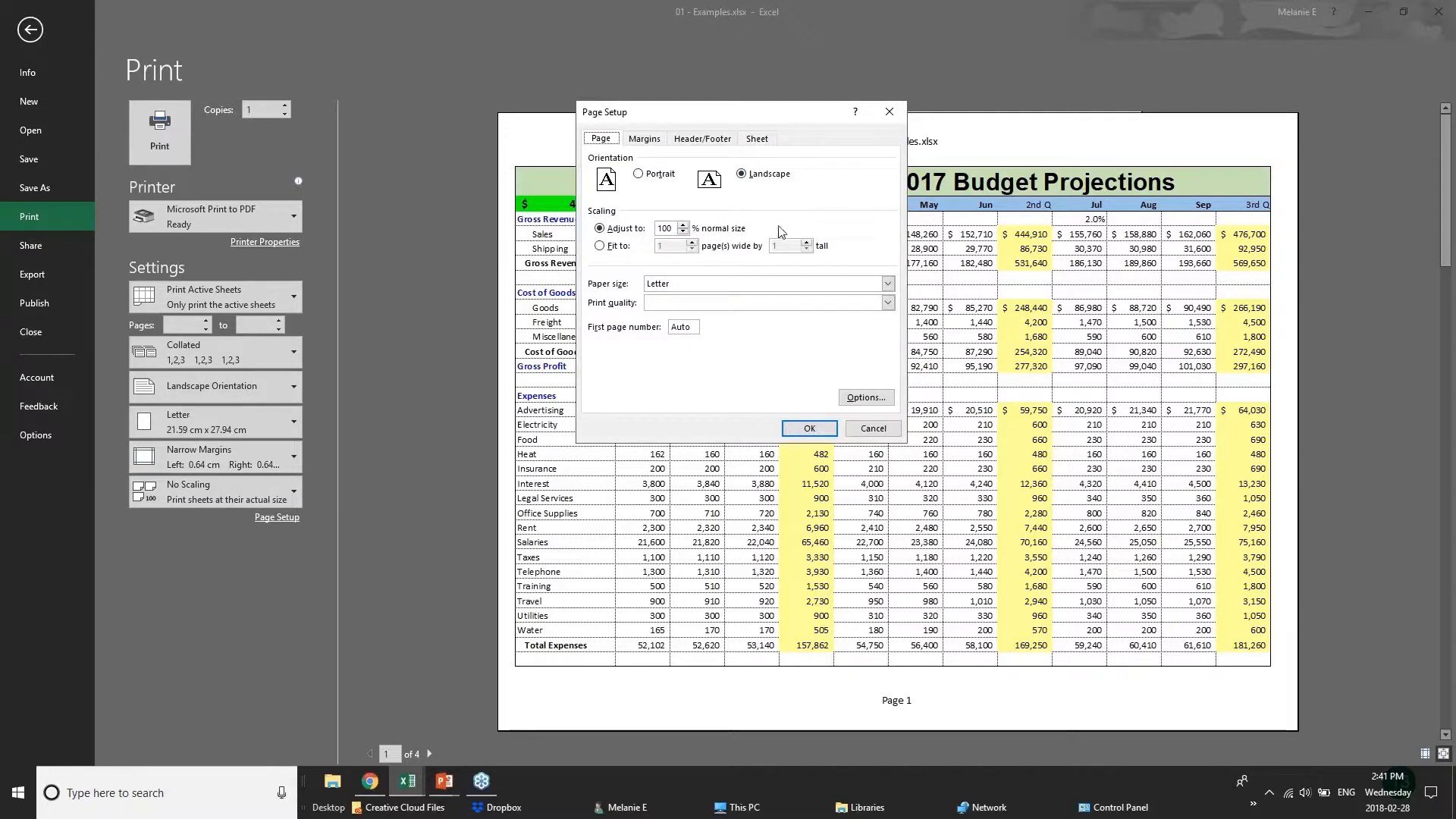
pyautogui.click(686, 233)
pyautogui.click(683, 225)
pyautogui.click(684, 232)
pyautogui.click(600, 246)
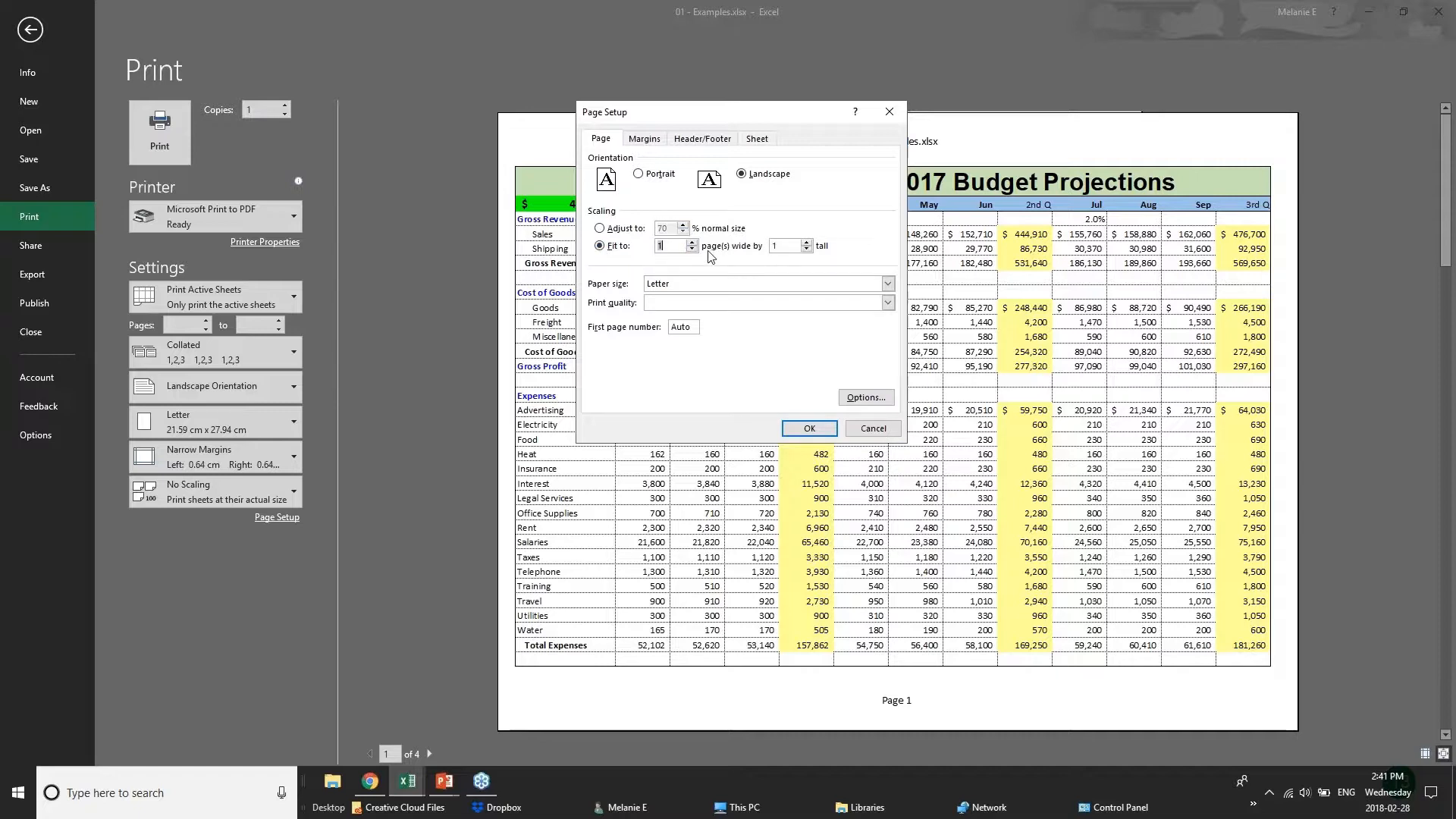
# Create a custom page header with BUDGET PROJECTIONS in its left section.
pyautogui.click(645, 140)
pyautogui.click(703, 139)
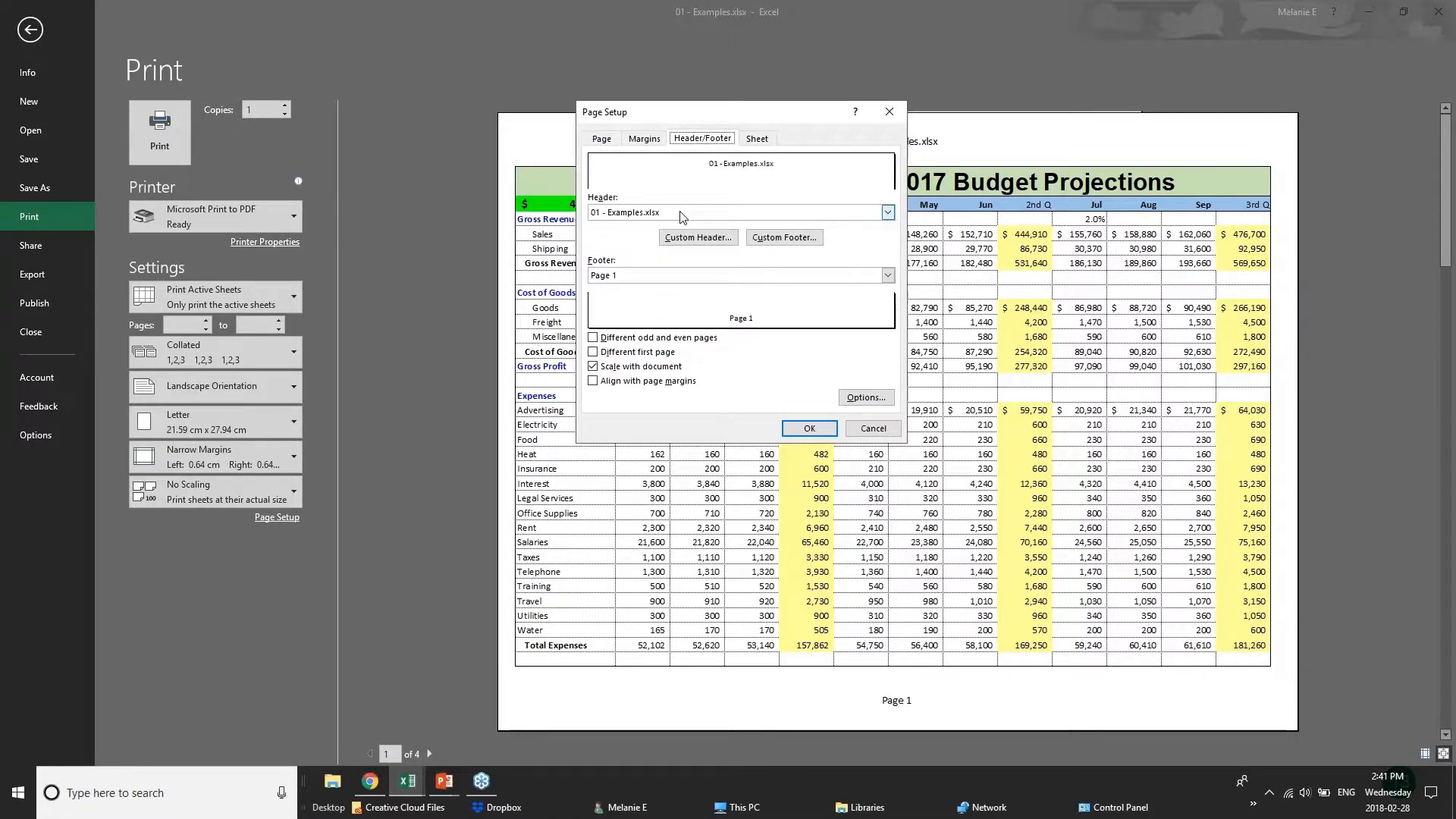
pyautogui.click(887, 212)
pyautogui.click(887, 213)
pyautogui.click(696, 238)
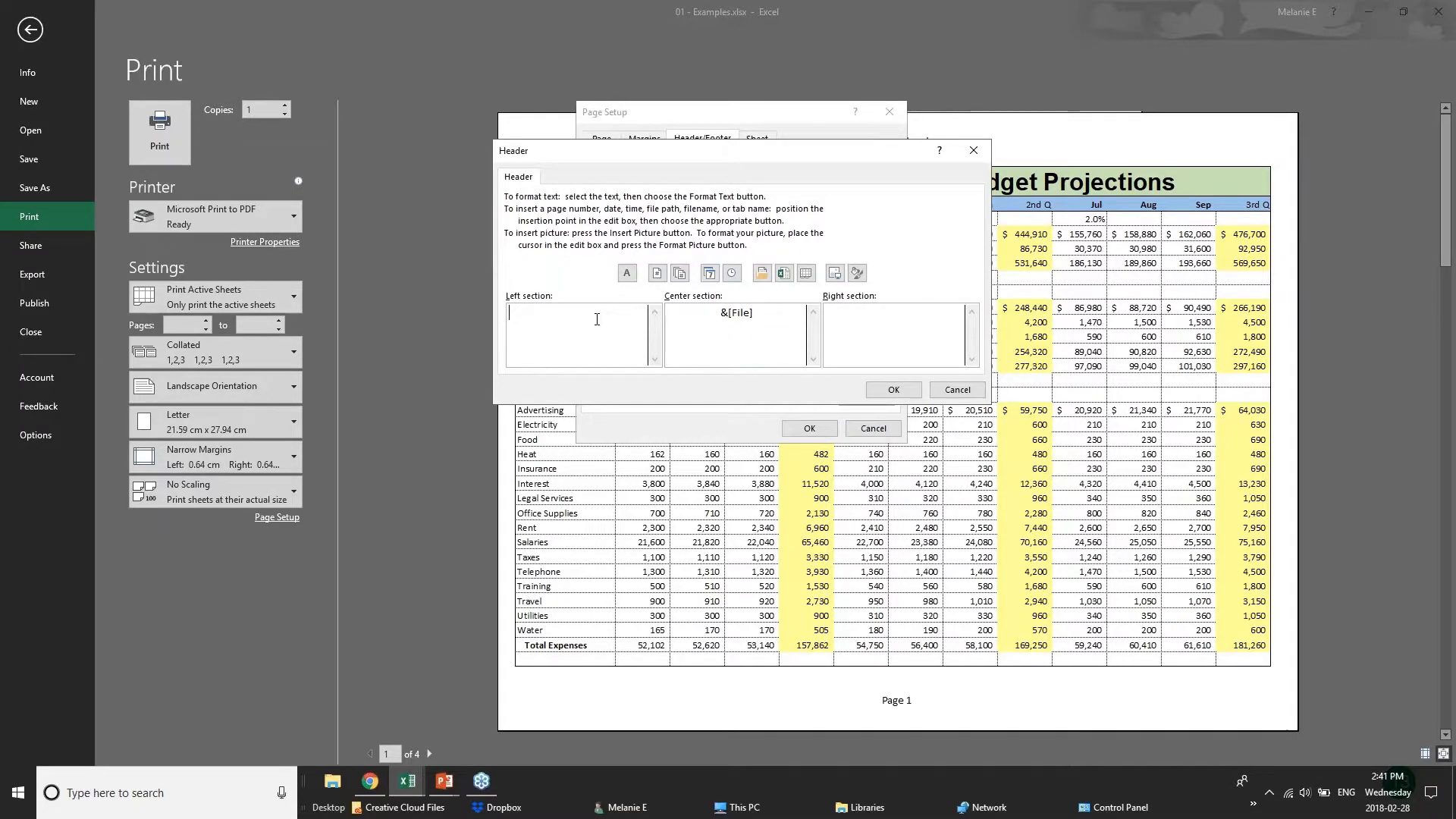
pyautogui.write('BUDGET PROJECTIONS')
# Replace the file name in the header's center section with CONFIDENTIAL and apply the page setup.
pyautogui.moveTo(792, 315); pyautogui.dragTo(667, 312)
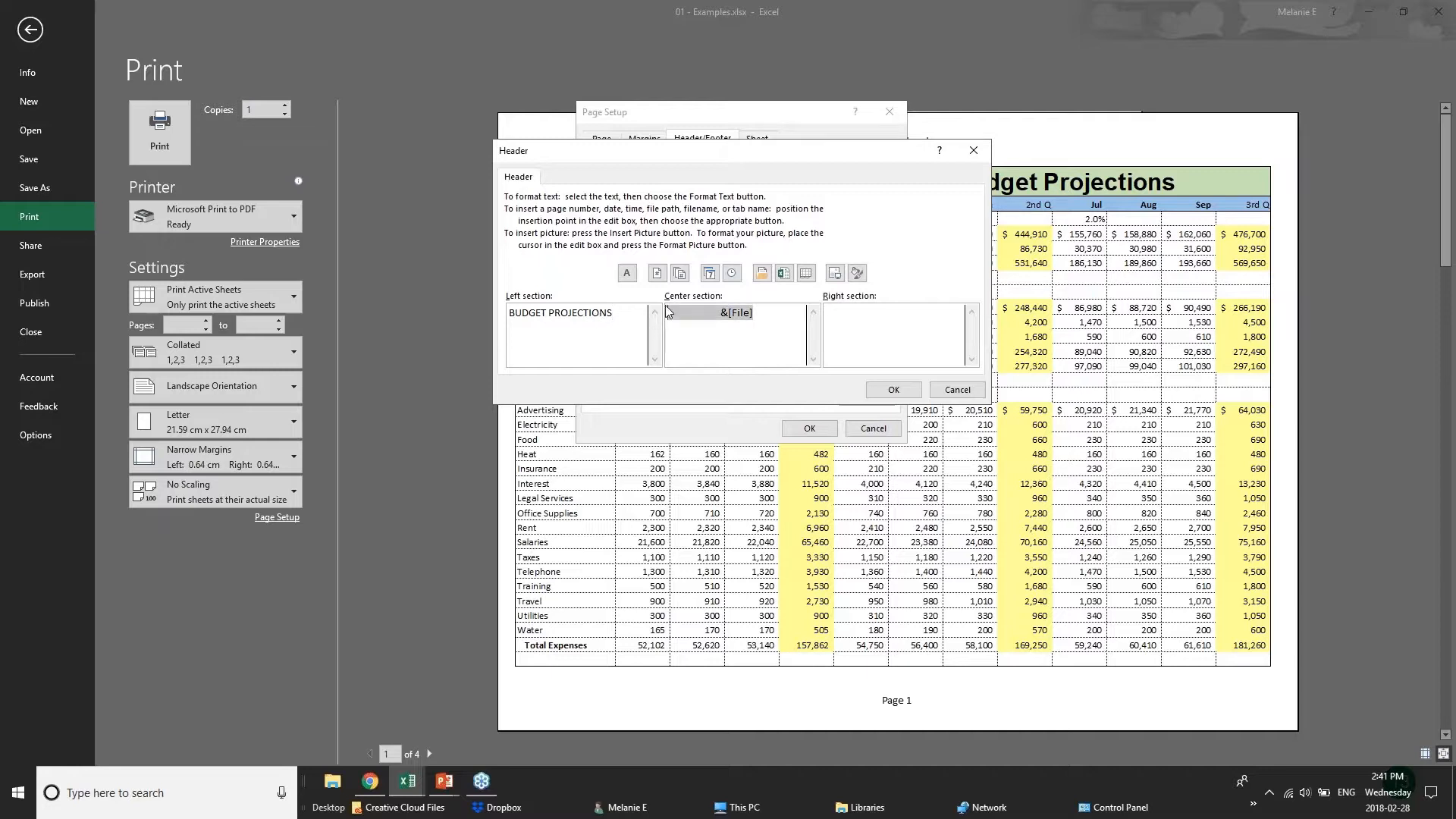
pyautogui.write('CONFIDENTIAL')
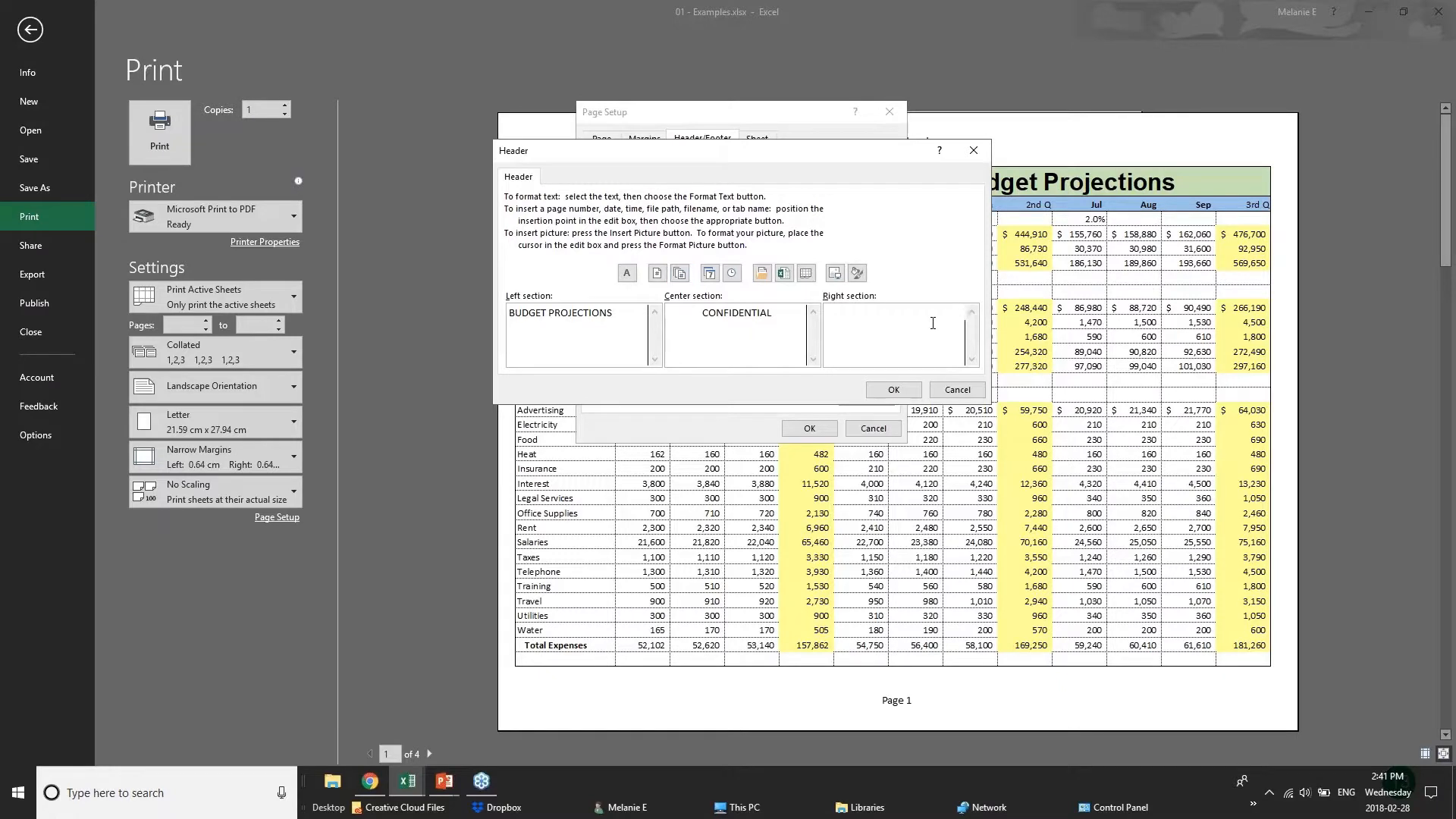
pyautogui.click(894, 390)
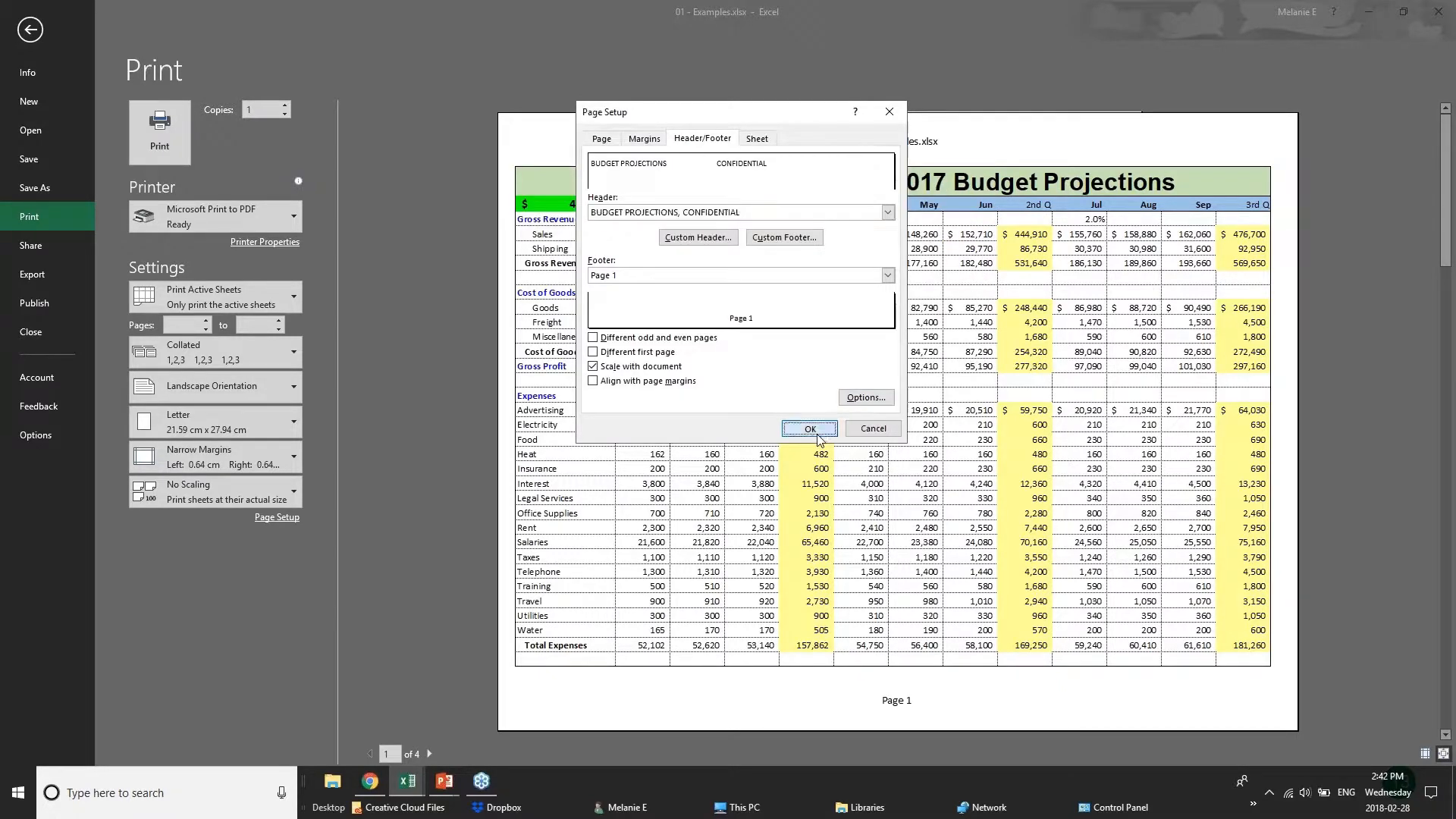
pyautogui.click(816, 436)
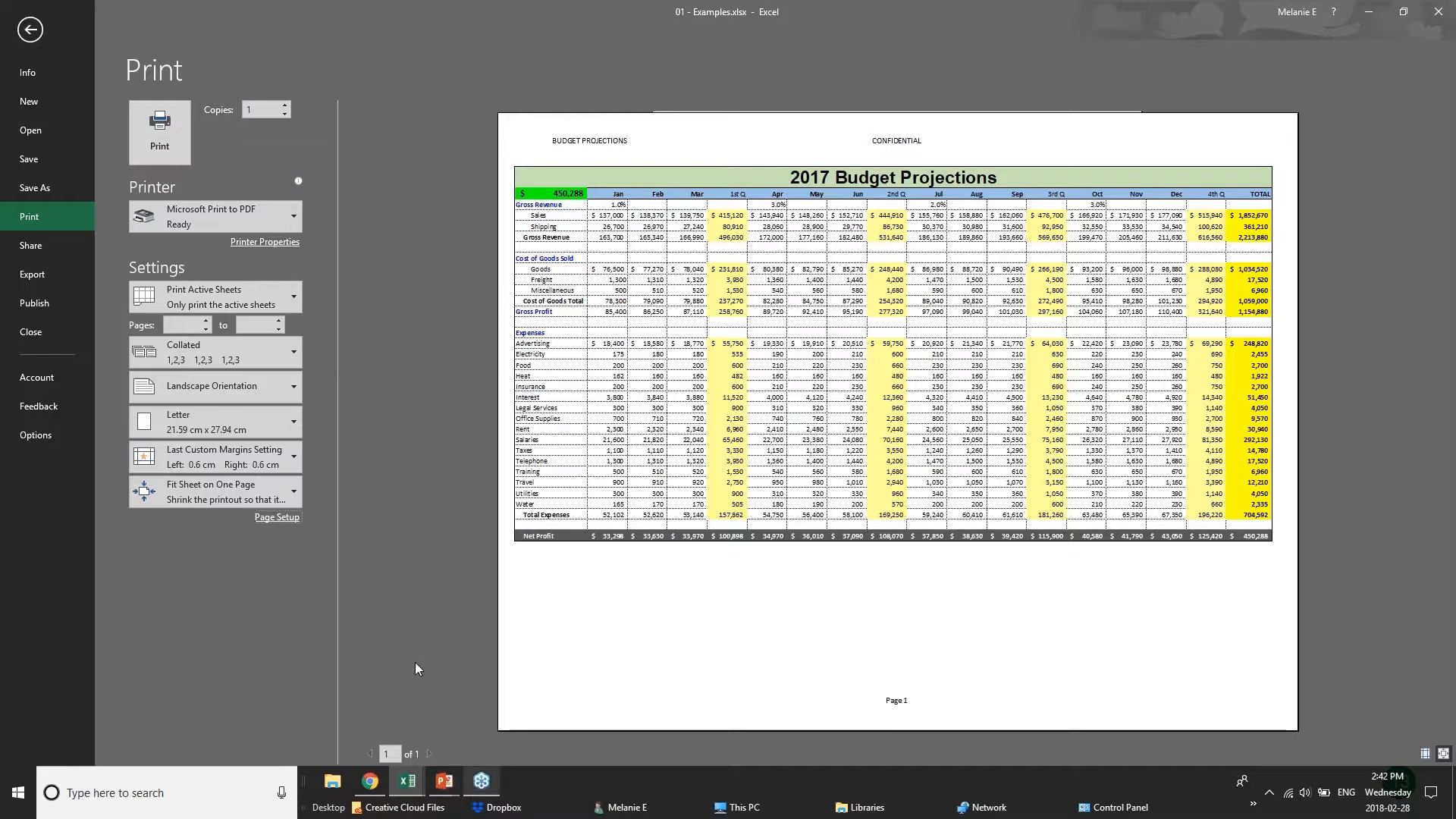
# Switch to the PowerPoint slide show to view the Sharing & Security slide, and return to the 01 - Examples workbook in Excel.
pyautogui.moveTo(445, 794)
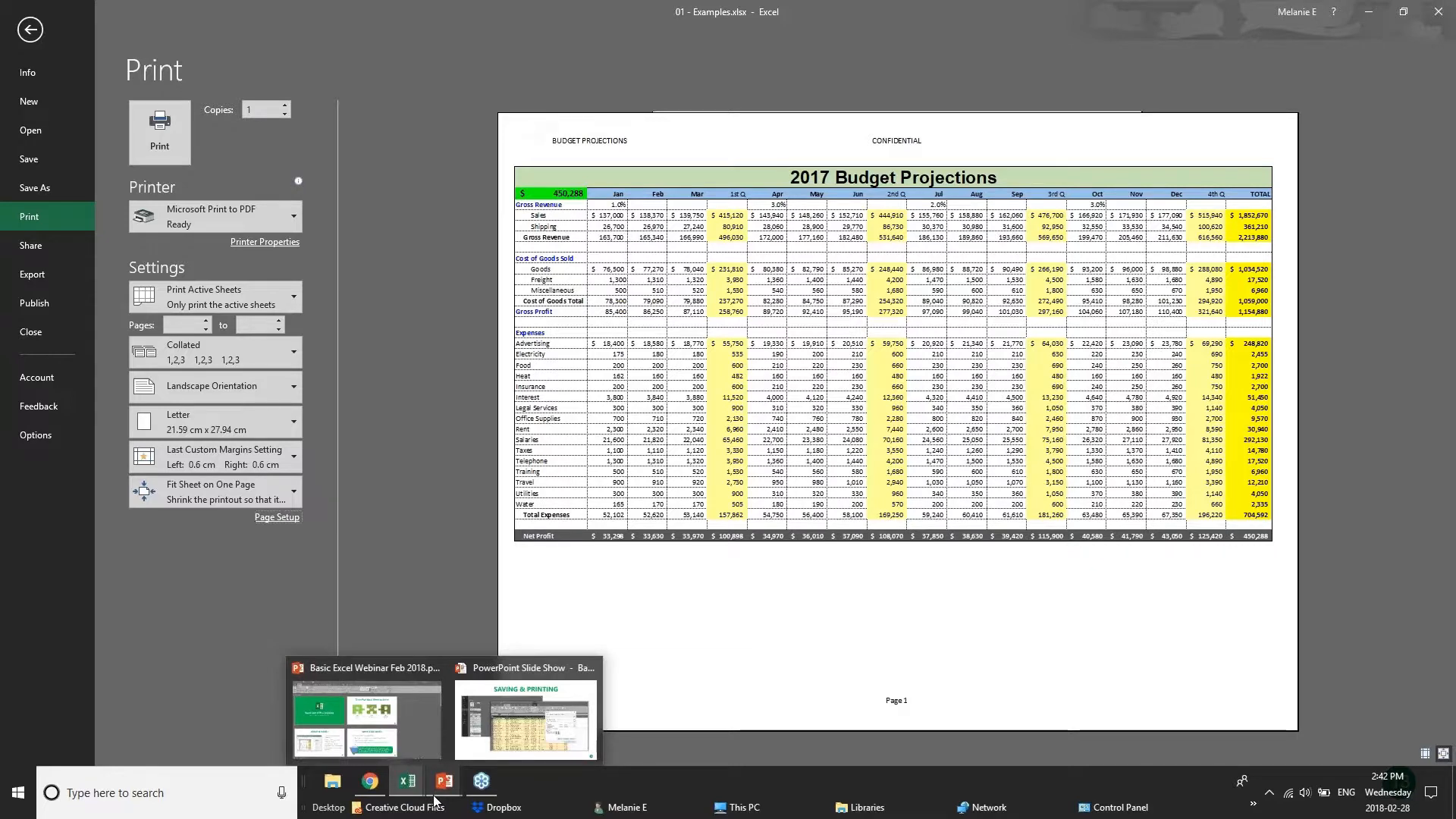
pyautogui.click(525, 719)
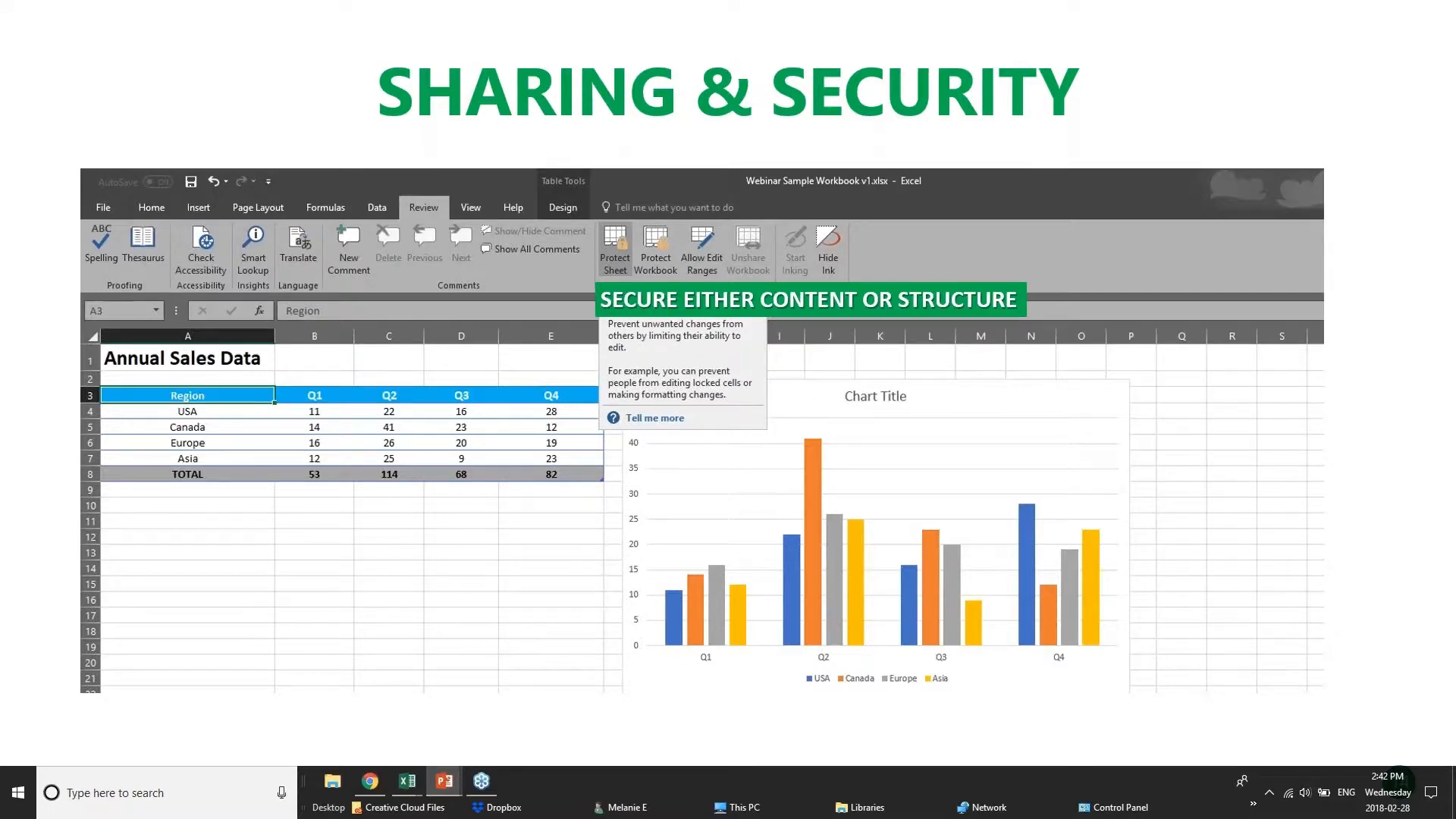
pyautogui.click(379, 781)
pyautogui.moveTo(395, 784)
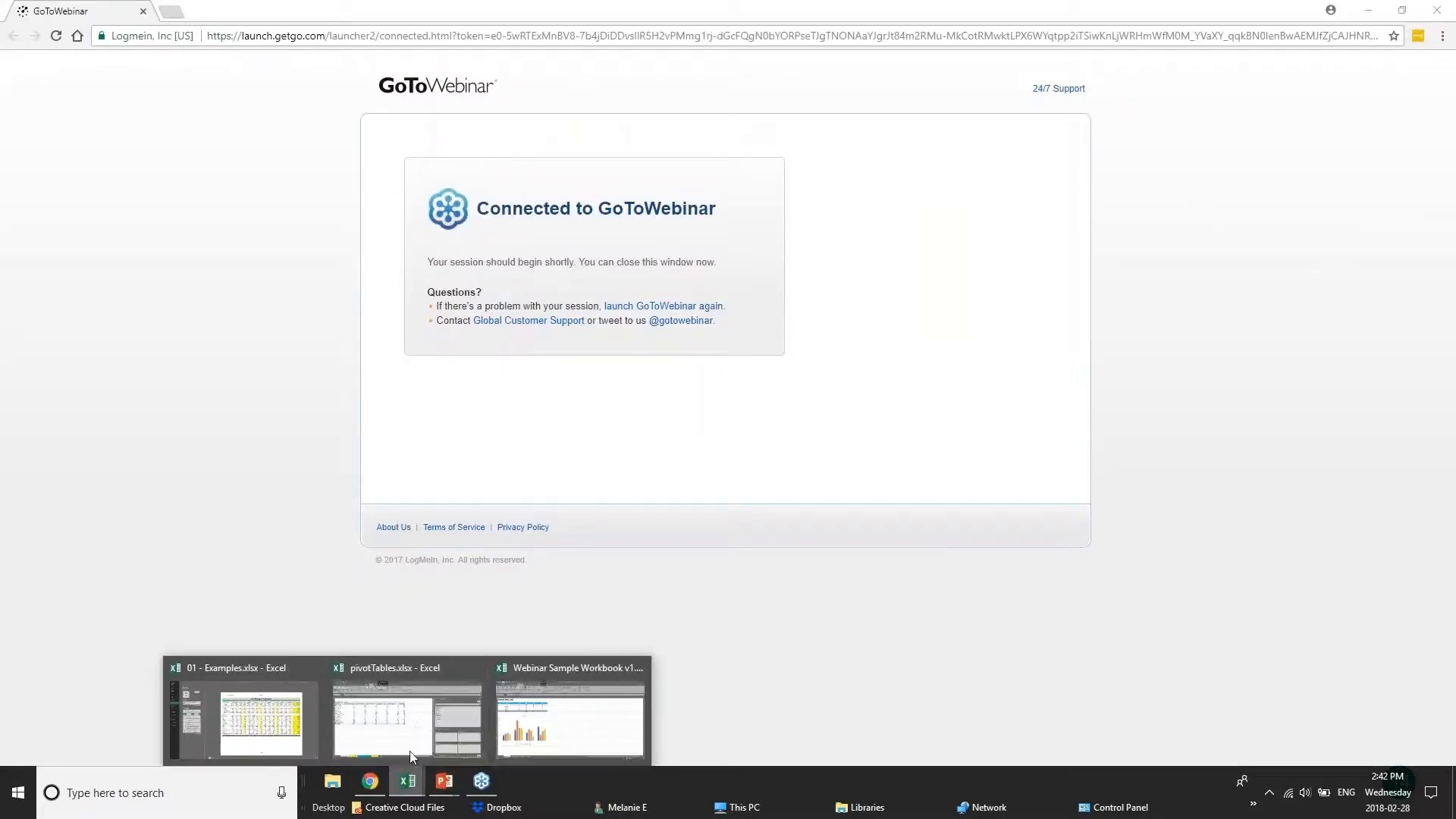
pyautogui.click(408, 713)
# View the password options for opening and modifying the workbook in the Save As General Options, and return to the worksheet.
pyautogui.click(29, 26)
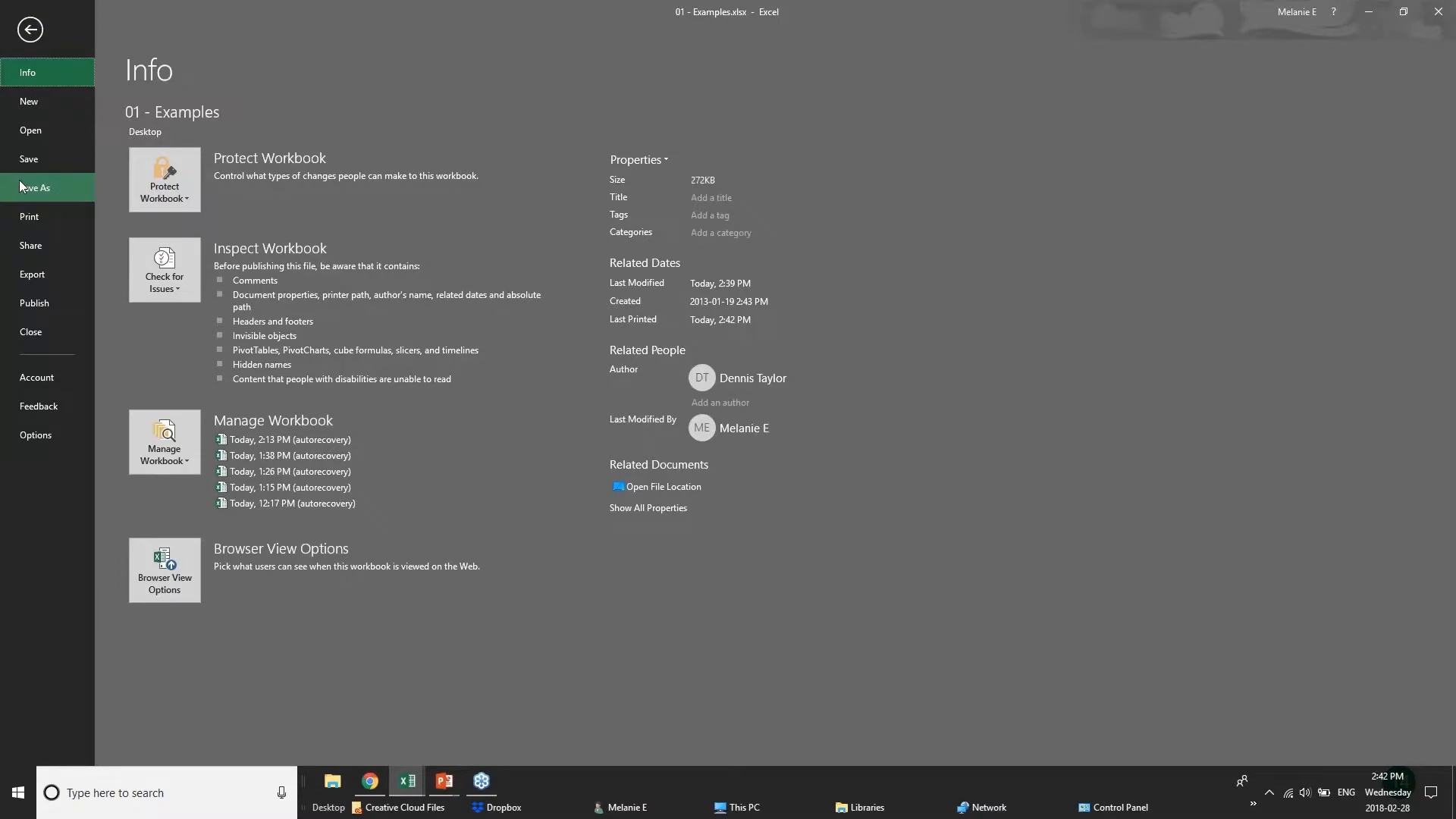
pyautogui.click(27, 187)
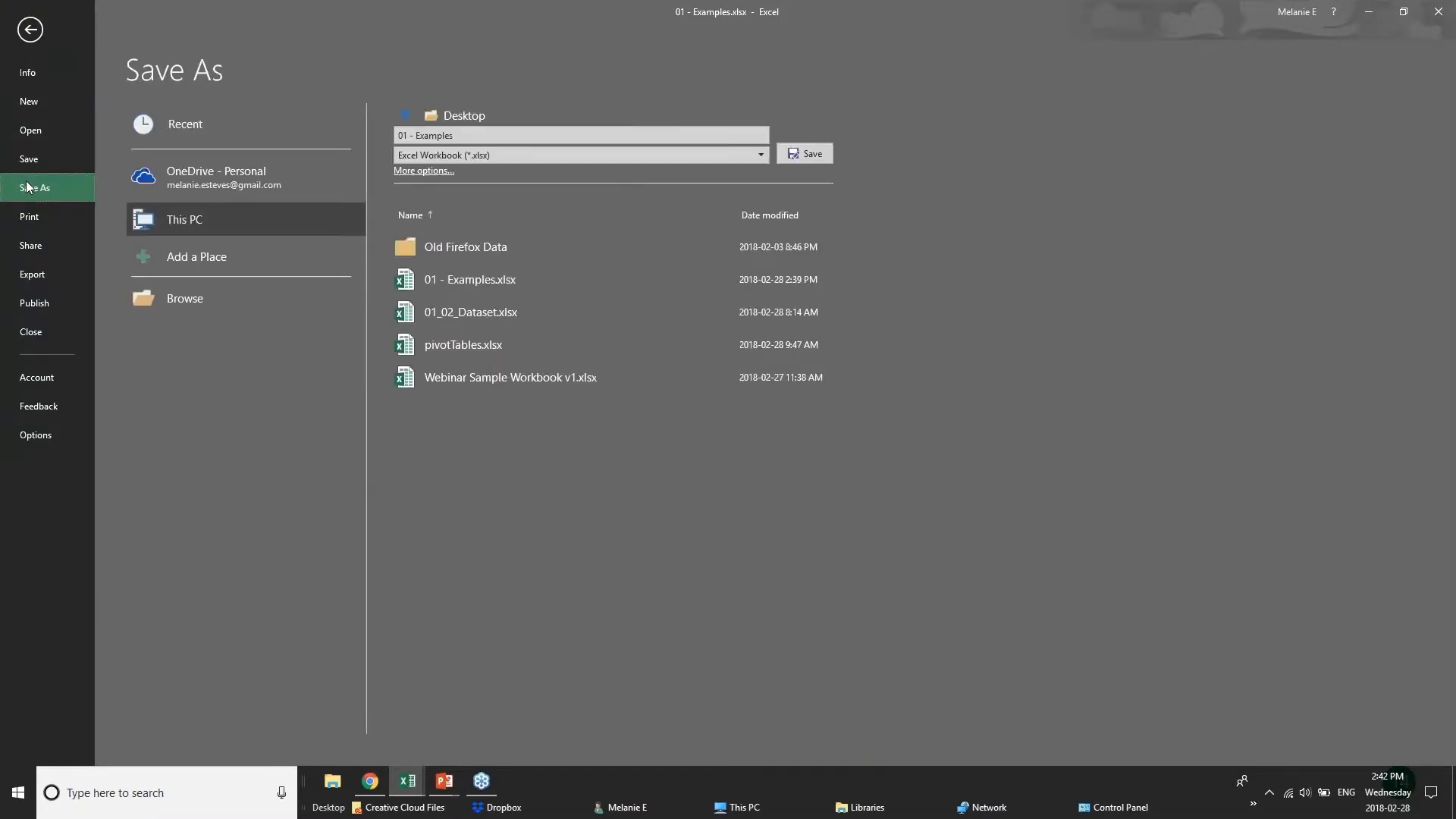
pyautogui.click(180, 186)
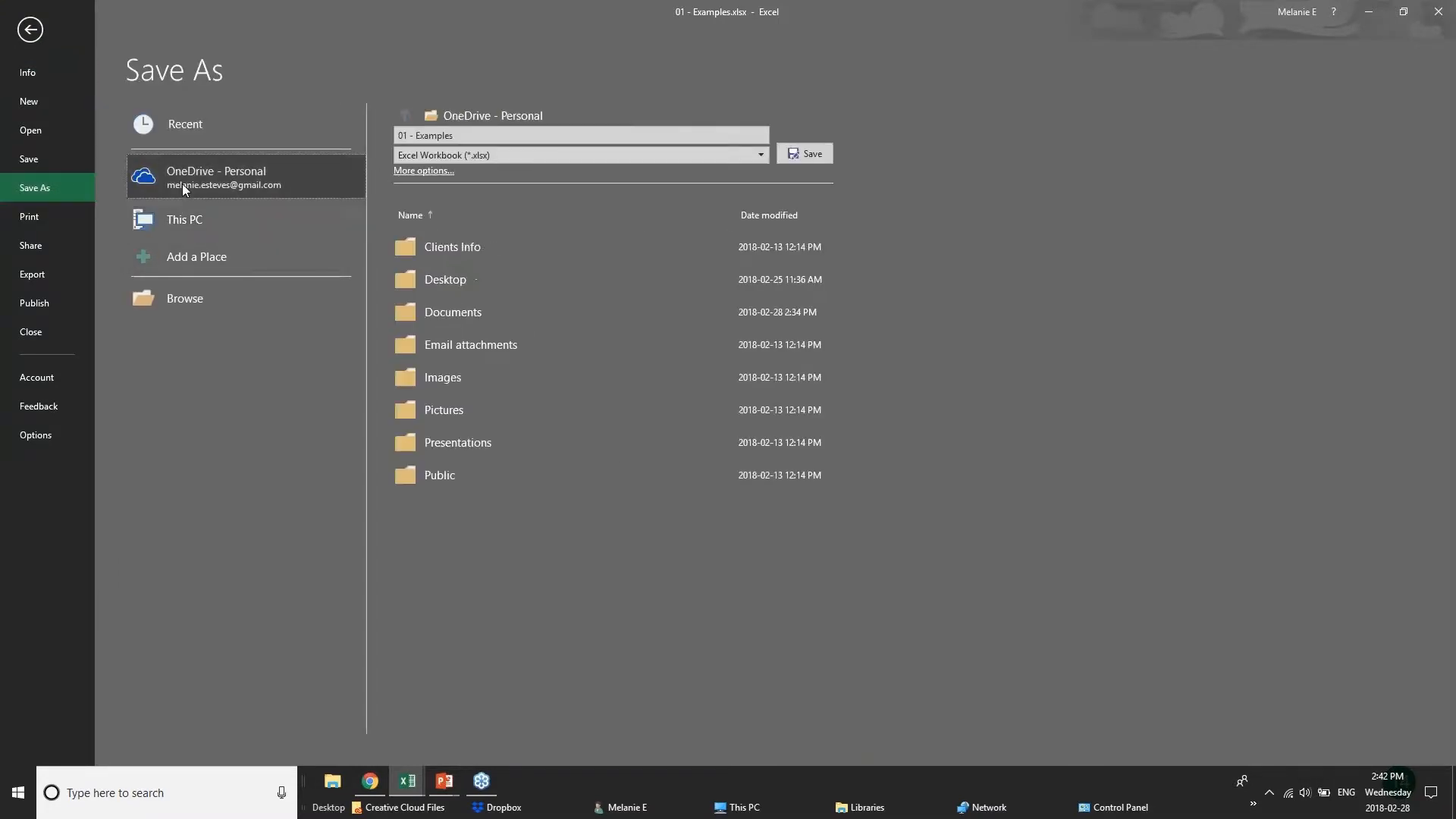
pyautogui.click(195, 223)
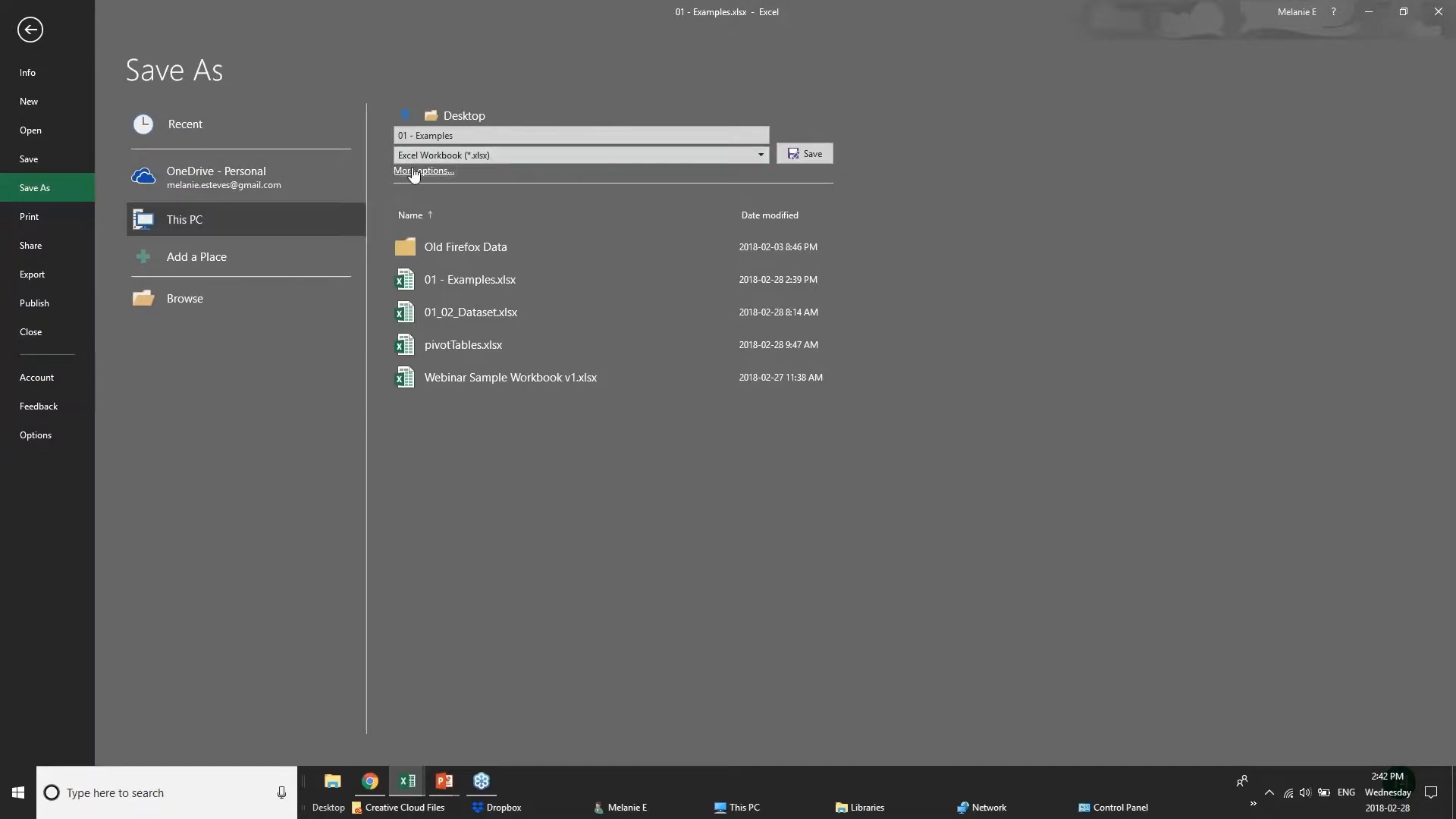
pyautogui.click(413, 171)
pyautogui.click(526, 405)
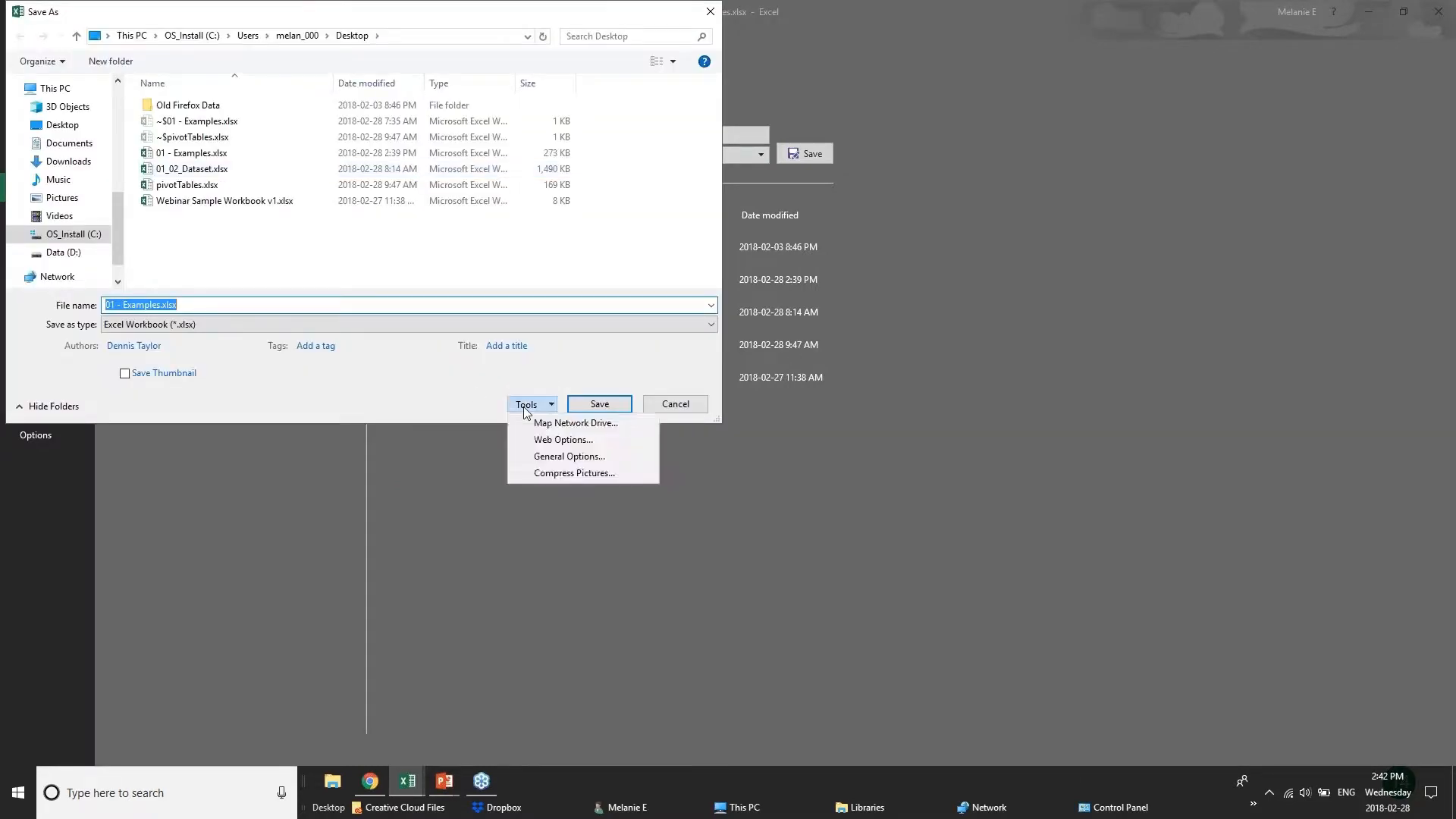
pyautogui.click(563, 455)
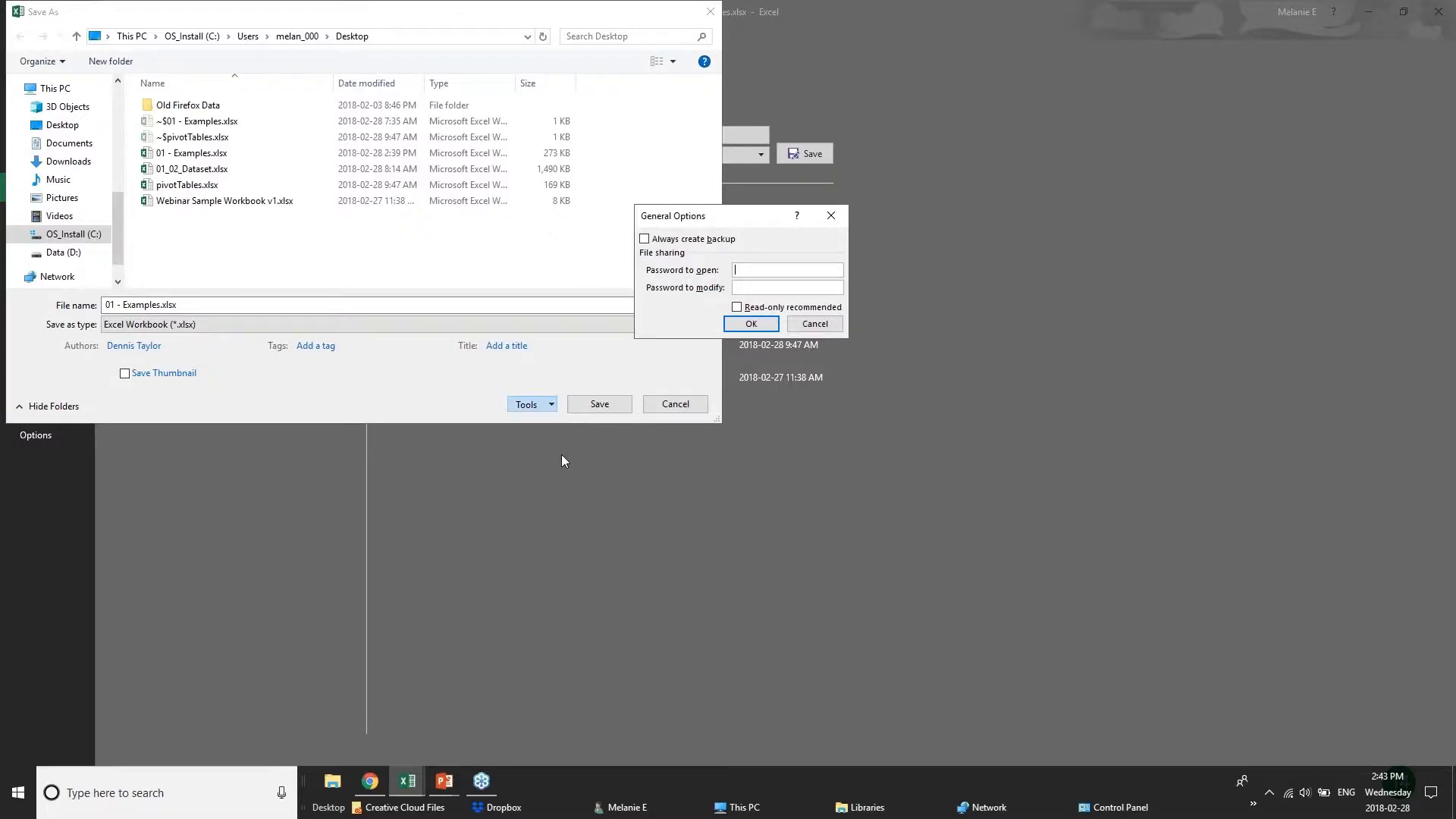
pyautogui.click(817, 325)
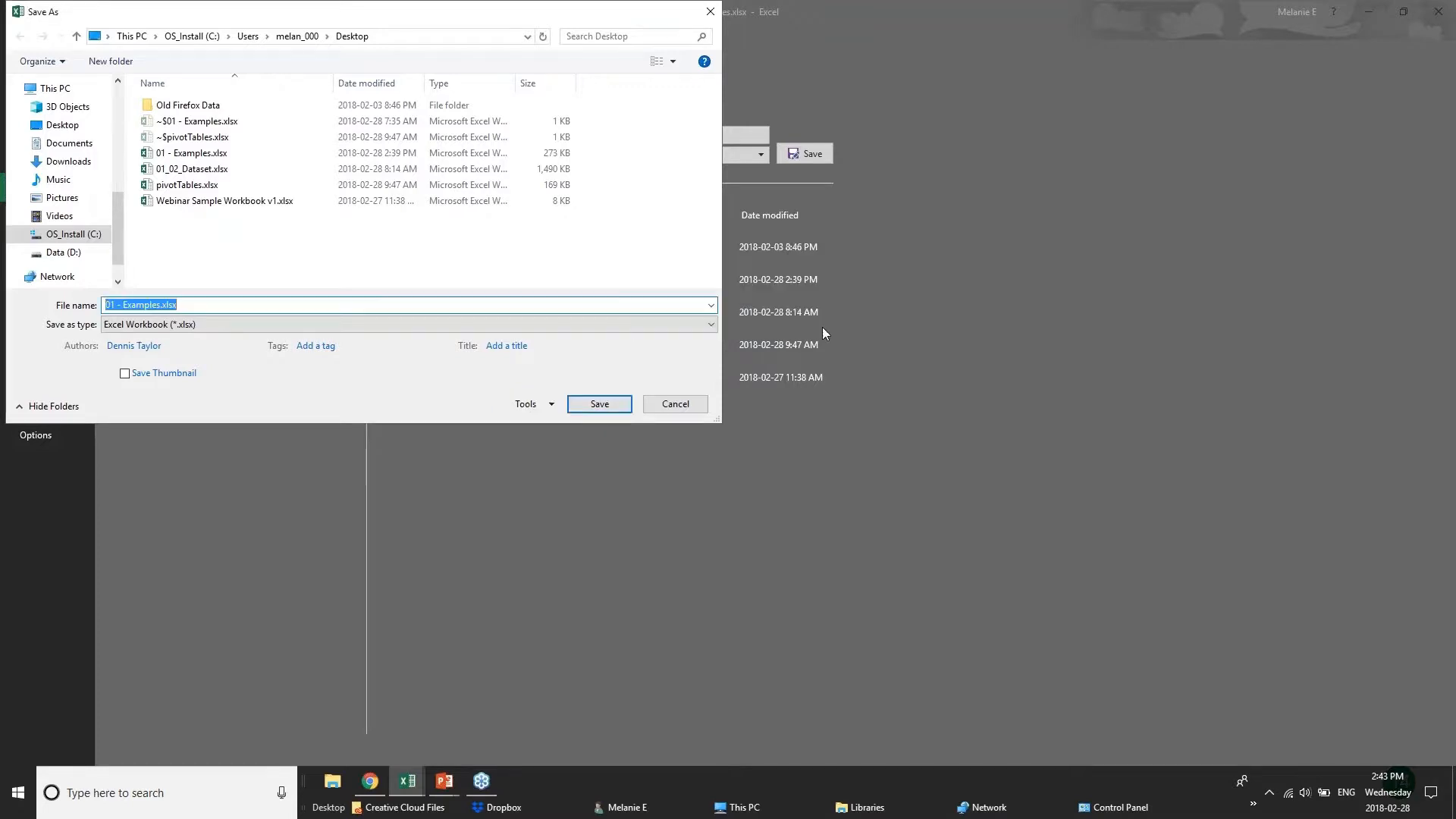
pyautogui.click(672, 405)
pyautogui.click(21, 28)
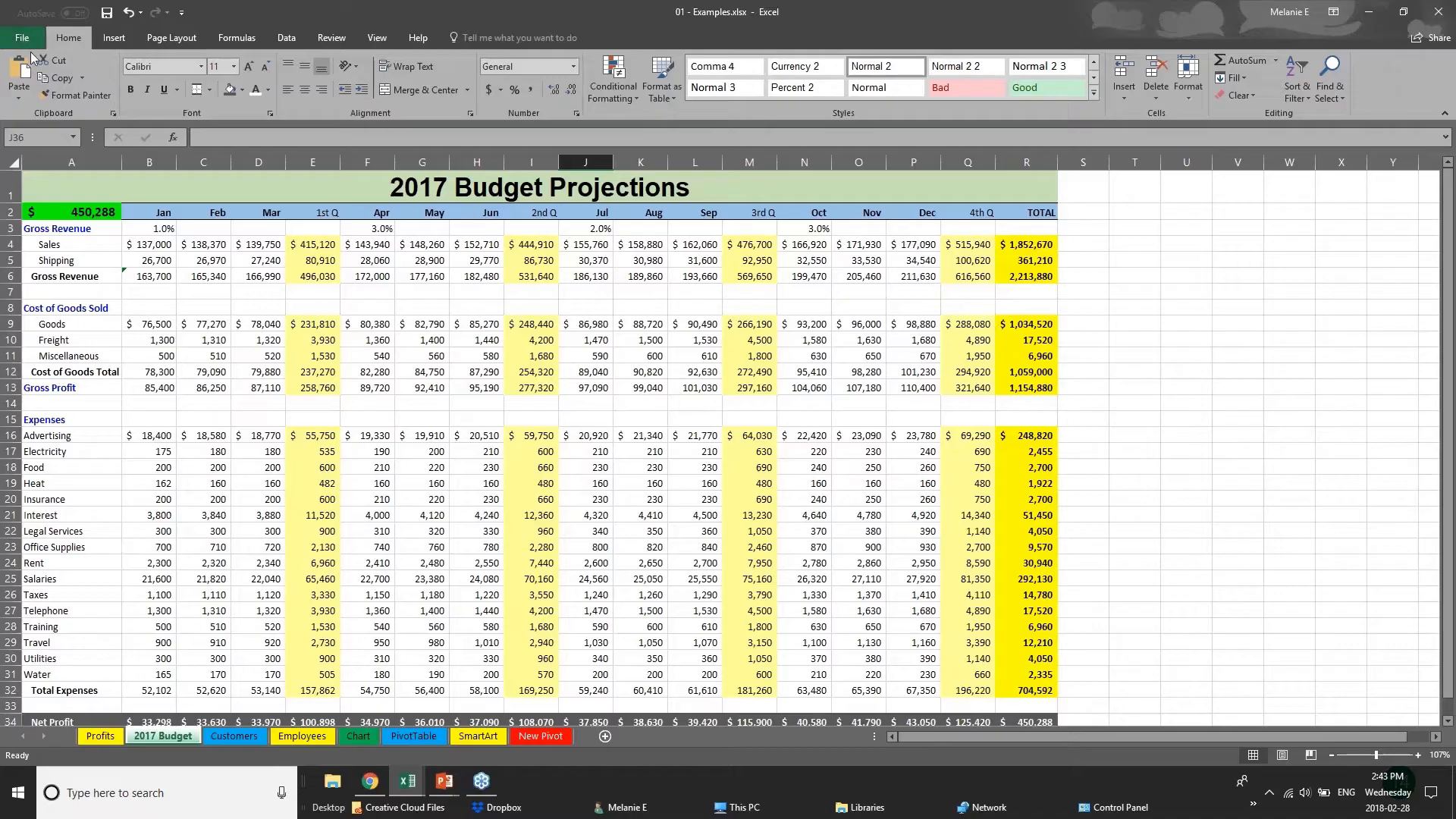
# Examine the formulas for the 1st-quarter Cost of Goods Total and Gross Profit in the 2017 Budget sheet.
pyautogui.click(189, 413)
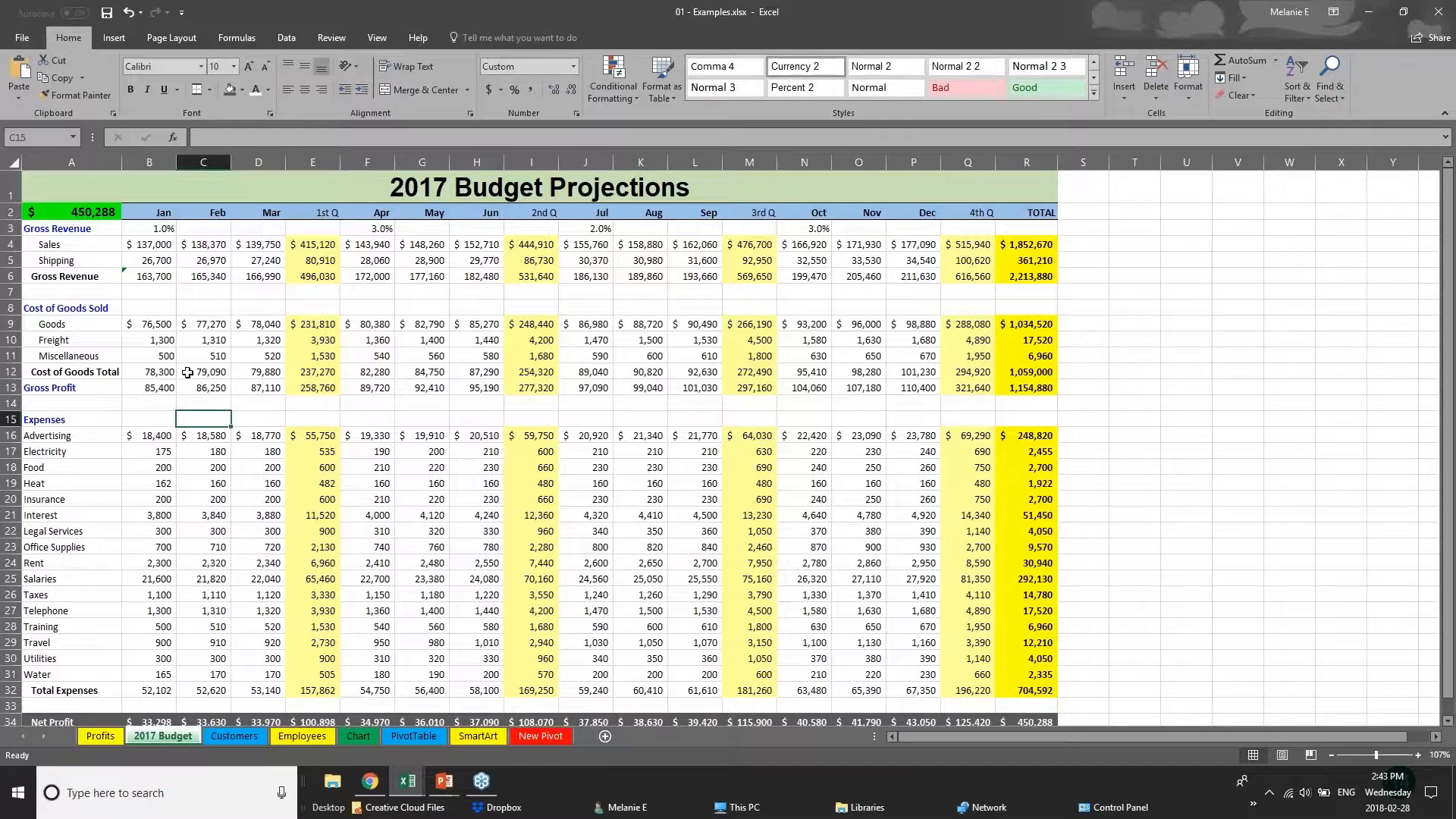
pyautogui.click(321, 404)
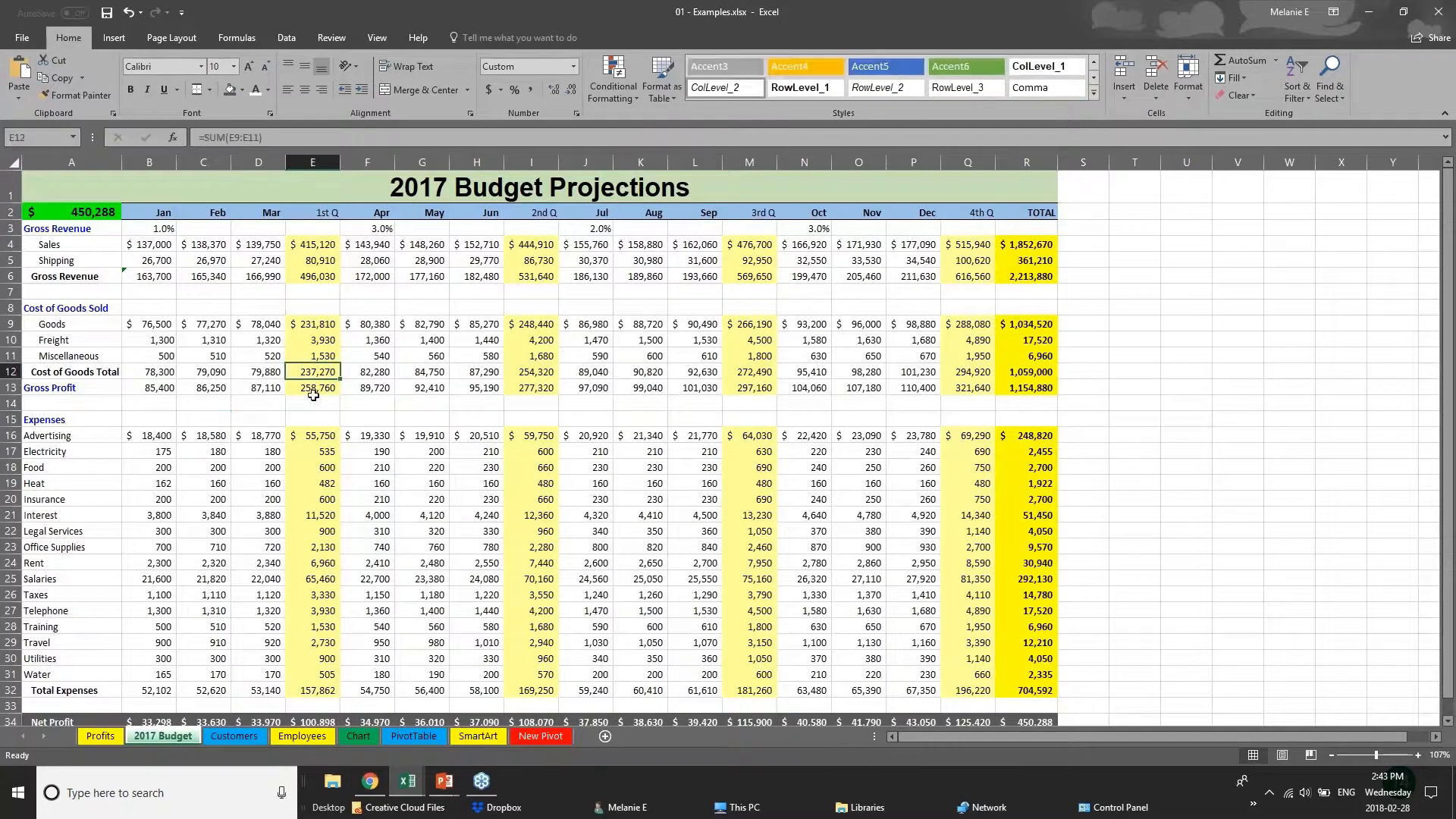
pyautogui.click(323, 386)
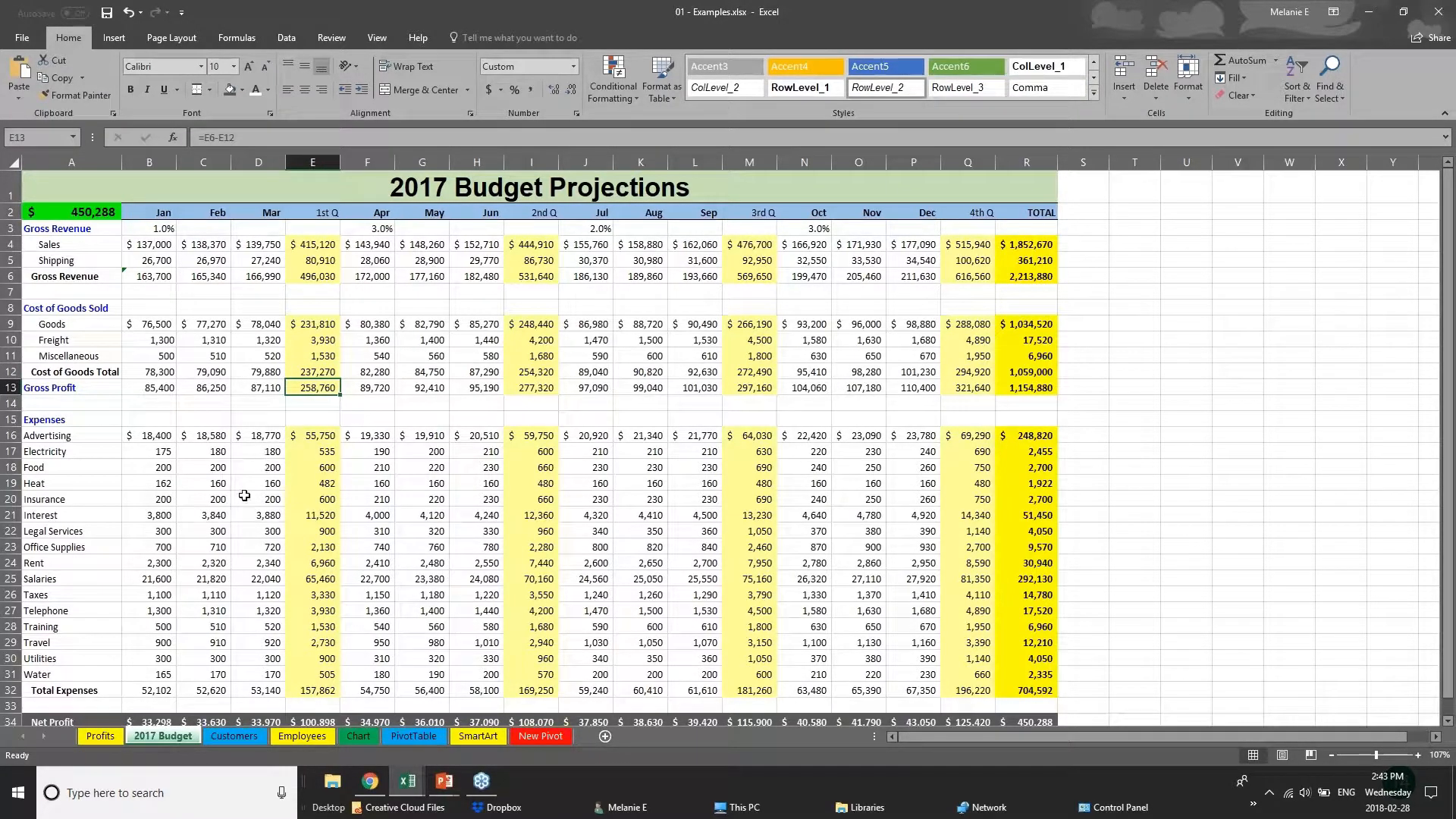
# View the Customers sheet, and display the Employees sheet from its header row.
pyautogui.click(216, 732)
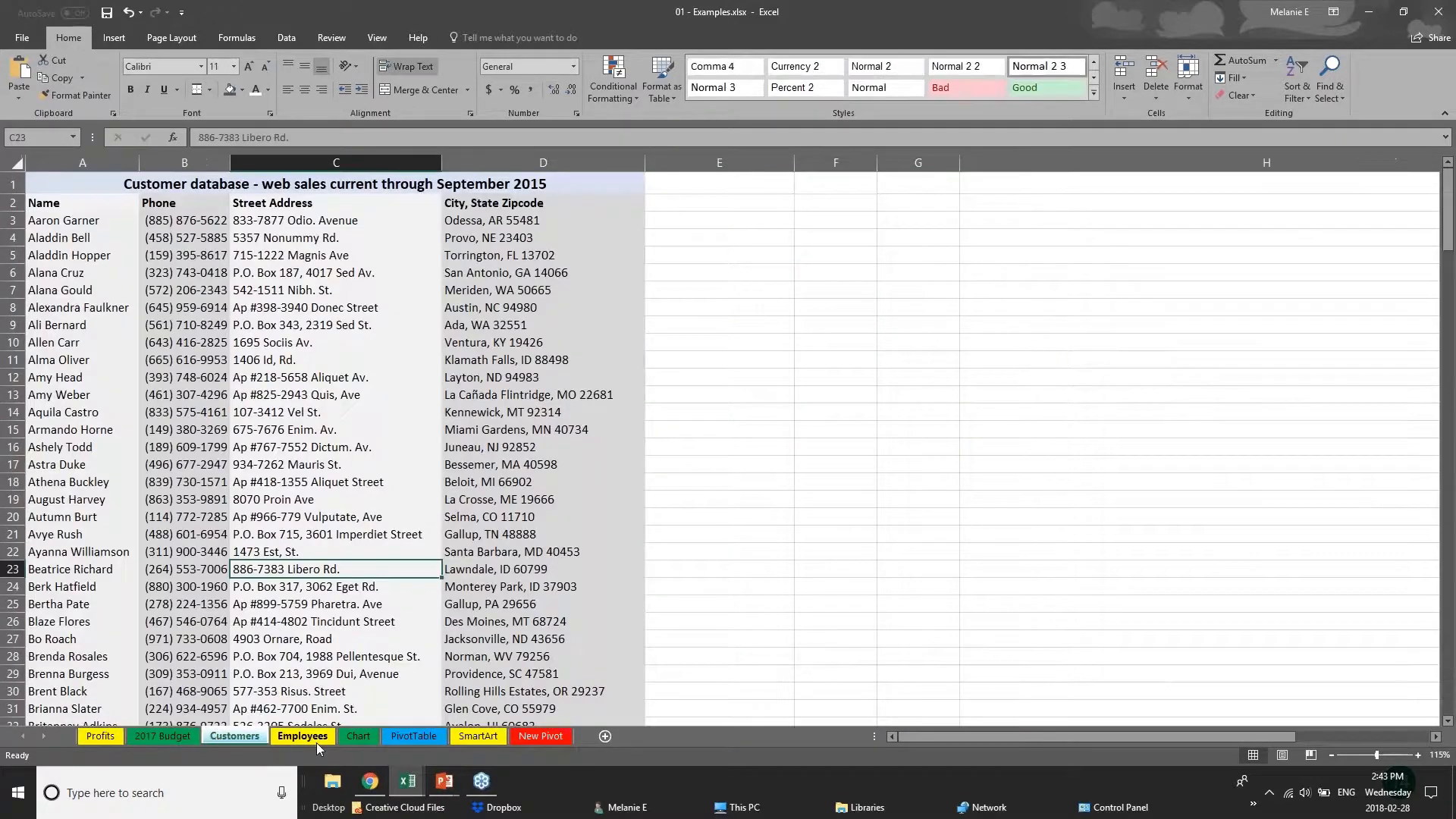
pyautogui.click(316, 737)
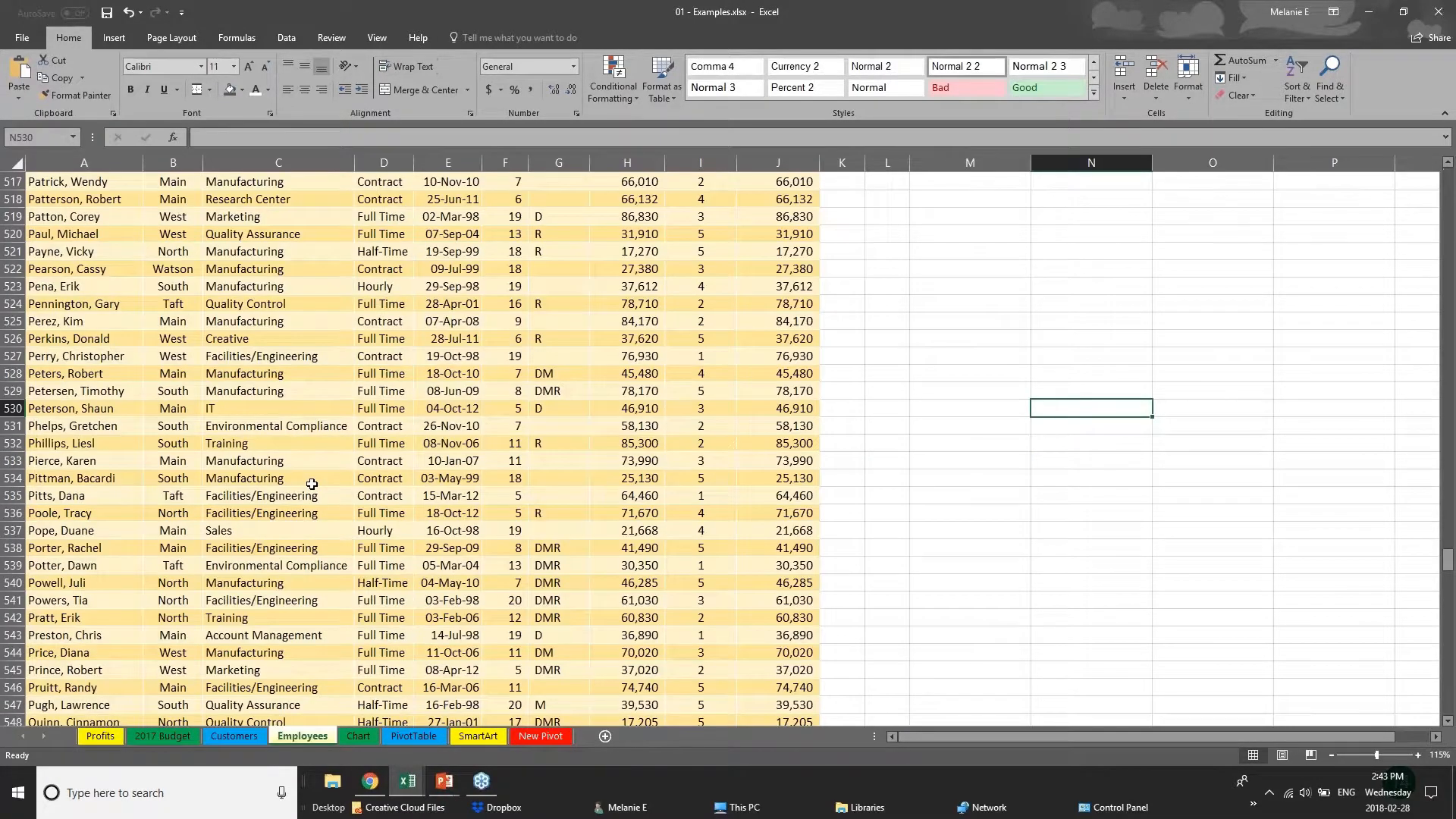
pyautogui.scroll(1, 312, 484)
pyautogui.moveTo(1448, 557); pyautogui.dragTo(1449, 180)
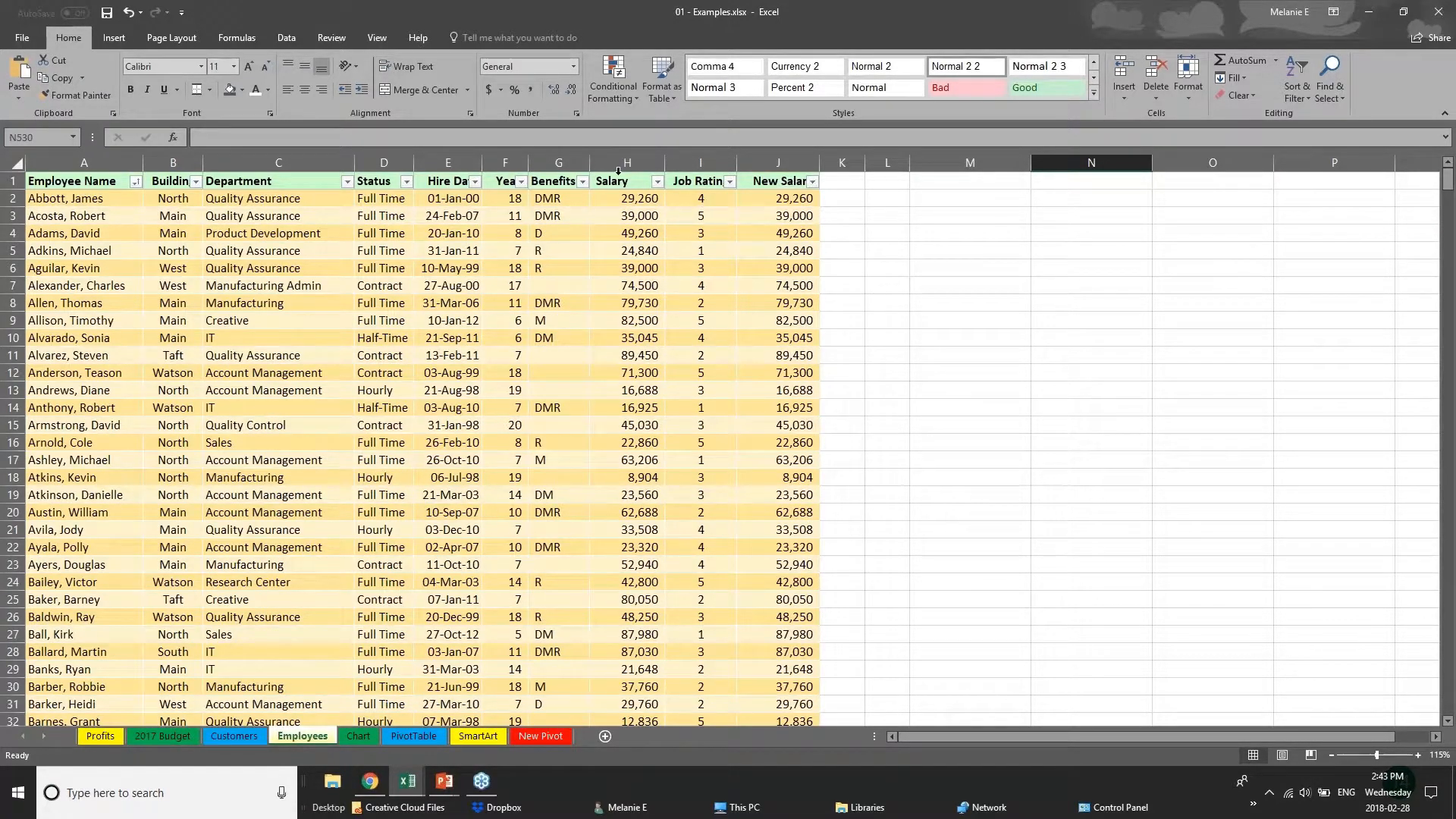
# Examine the Salary entry and the New Salary formula in the first employee row of the Employees sheet.
pyautogui.click(627, 201)
pyautogui.click(796, 200)
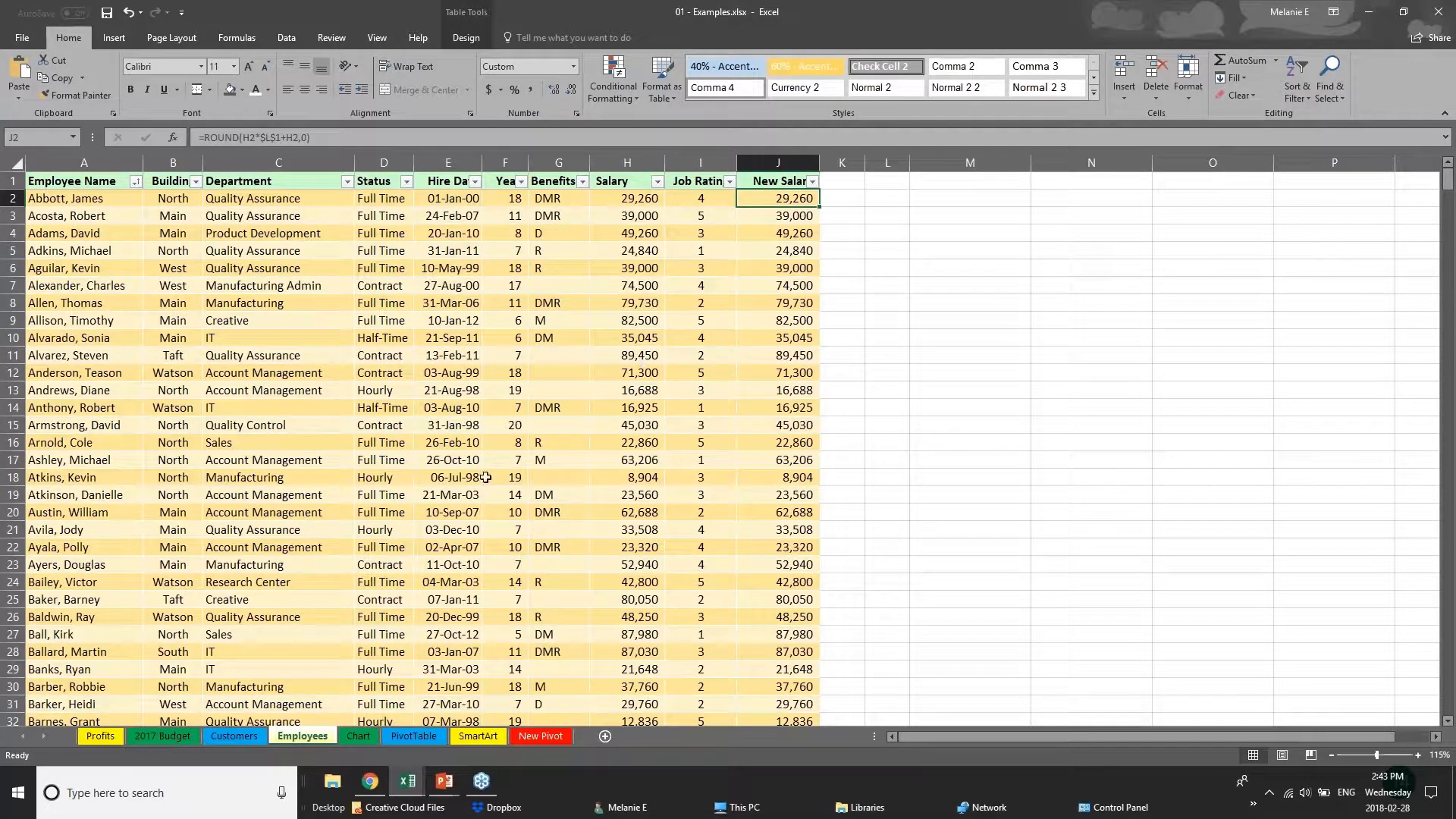
pyautogui.click(428, 481)
pyautogui.click(771, 184)
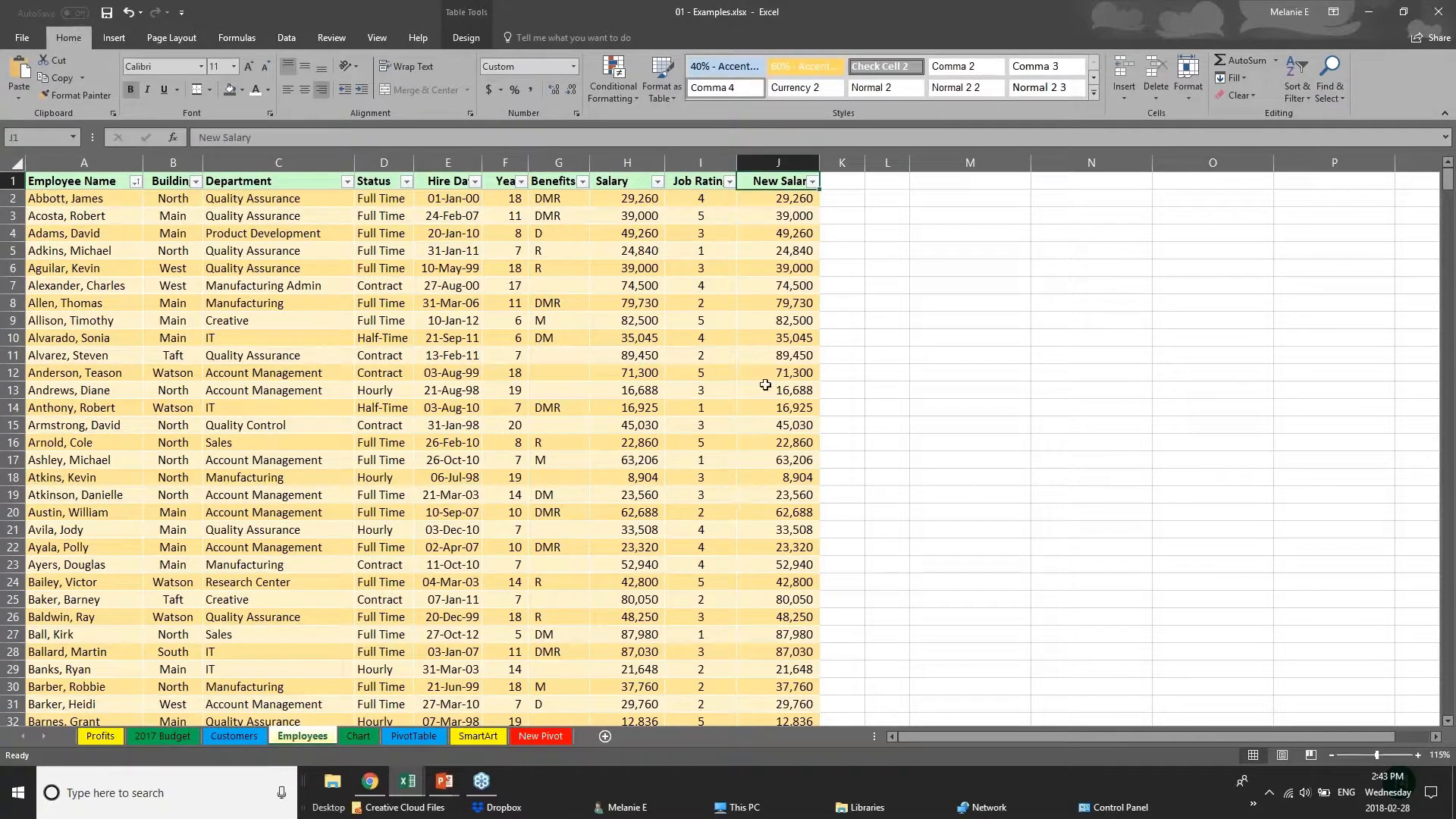
pyautogui.click(806, 200)
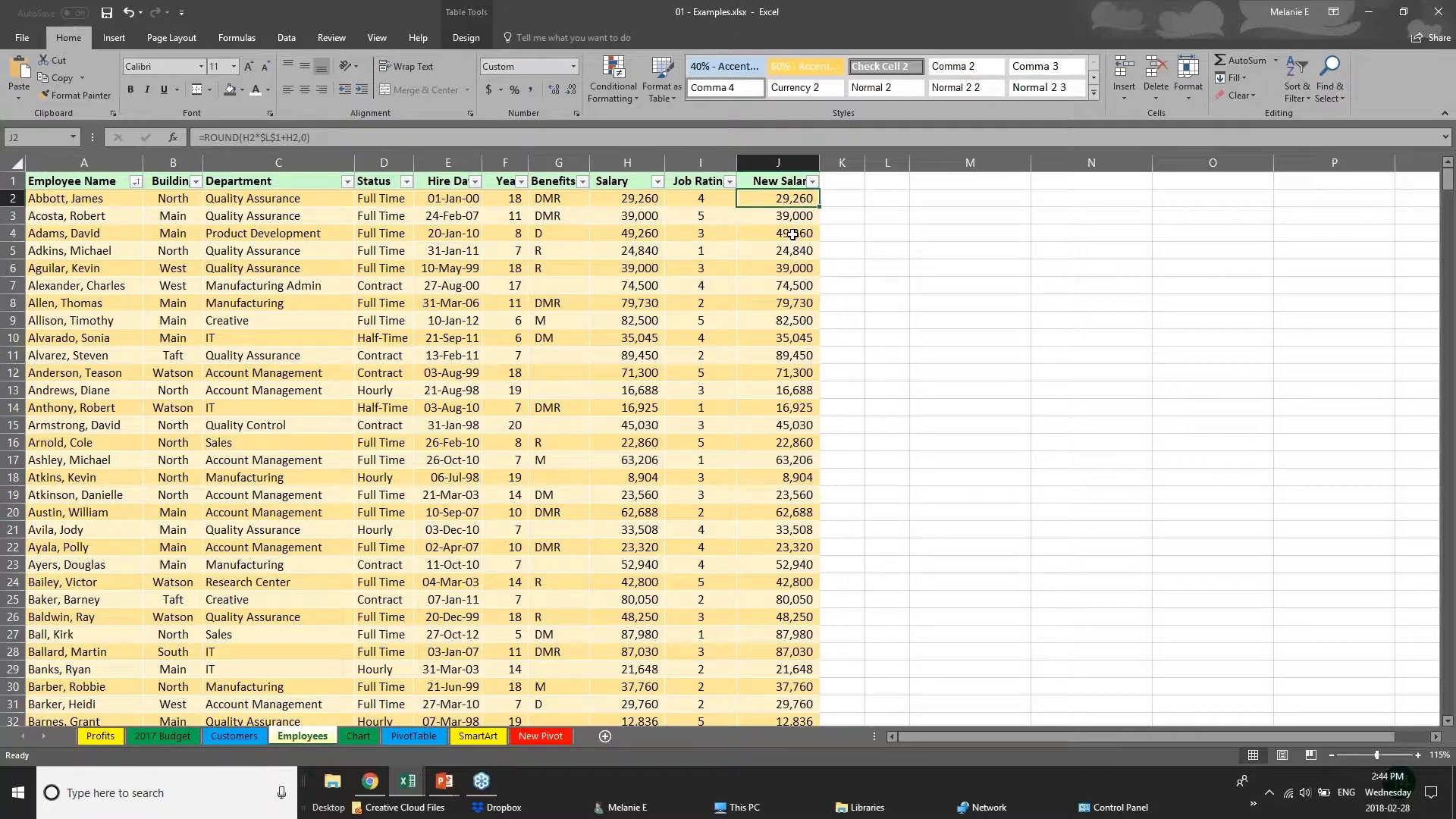
# Examine the New Salary formula and Salary entry in the Employees sheet, and view the description of the Protect Sheet command.
pyautogui.click(793, 232)
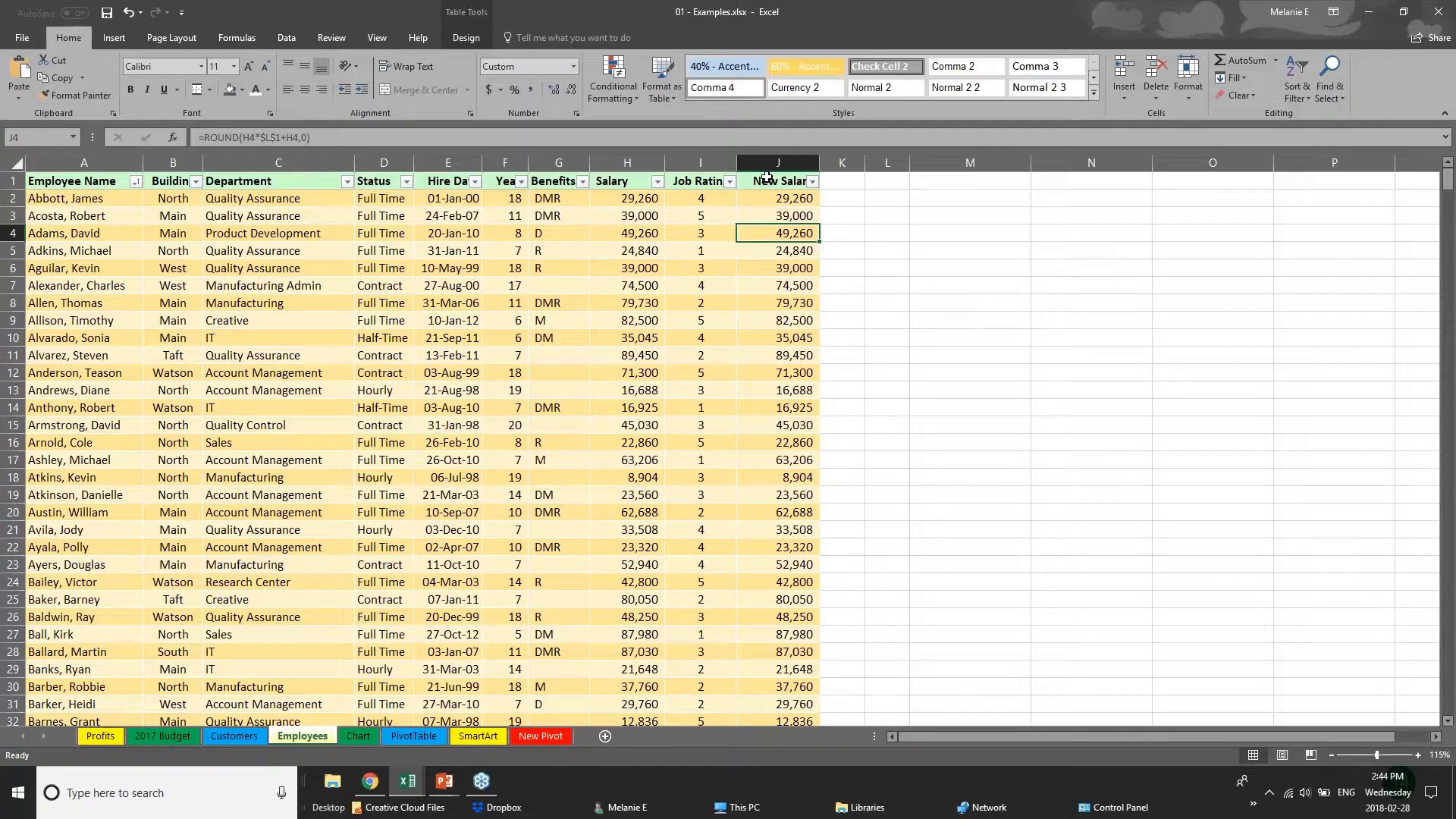
pyautogui.click(318, 41)
pyautogui.click(628, 200)
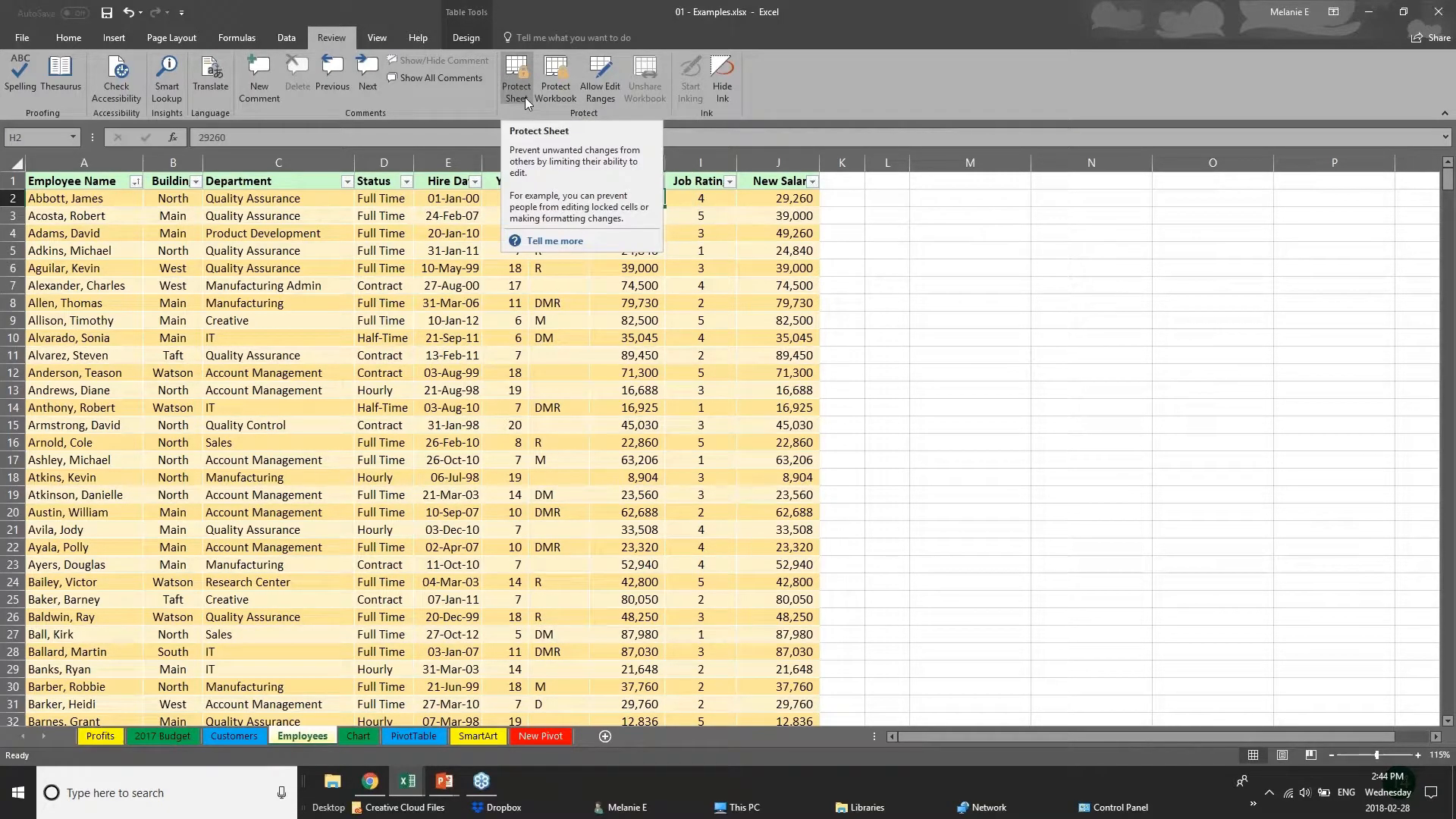
pyautogui.click(487, 326)
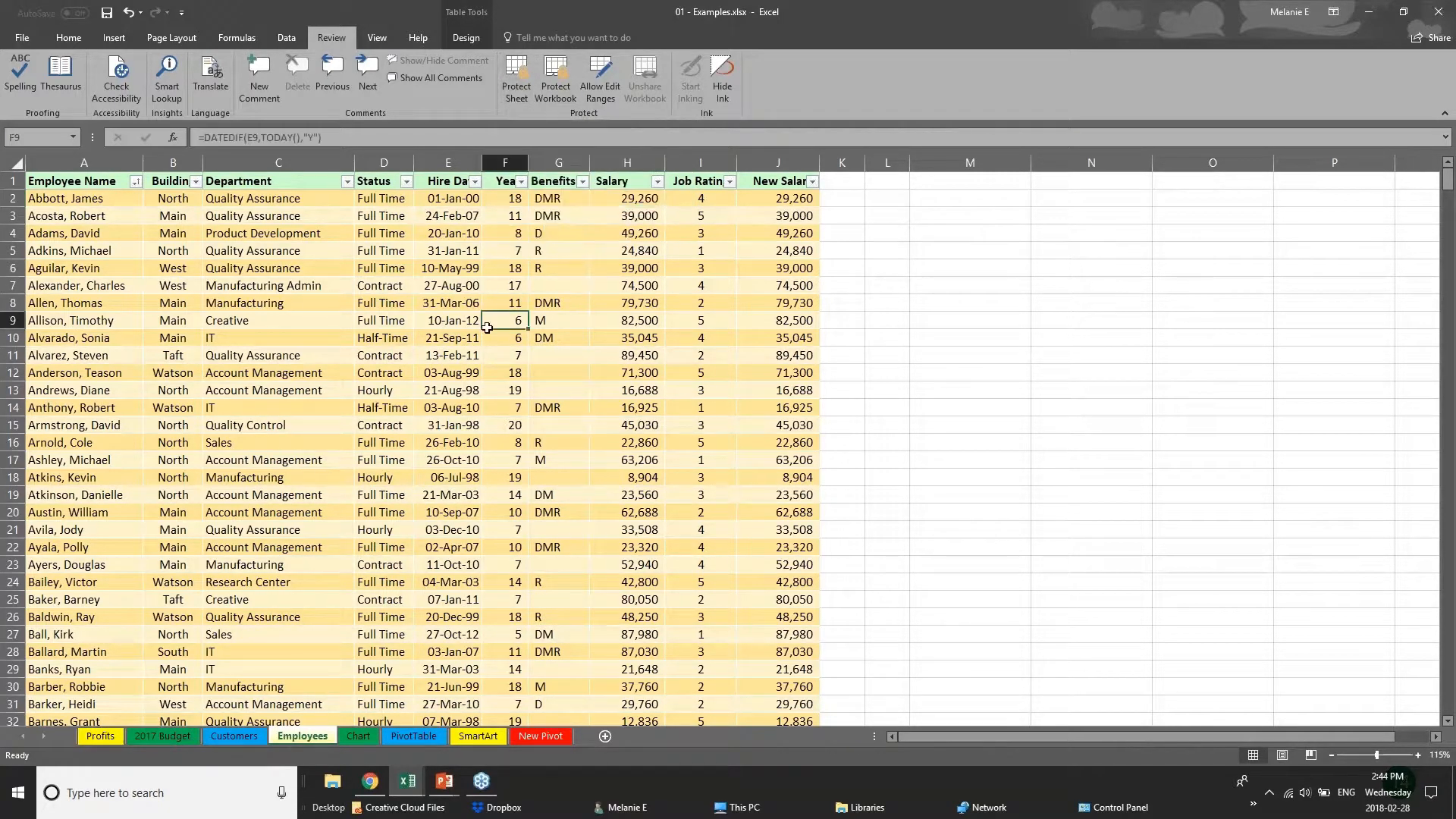
pyautogui.moveTo(787, 182); pyautogui.dragTo(791, 356)
pyautogui.click(628, 162)
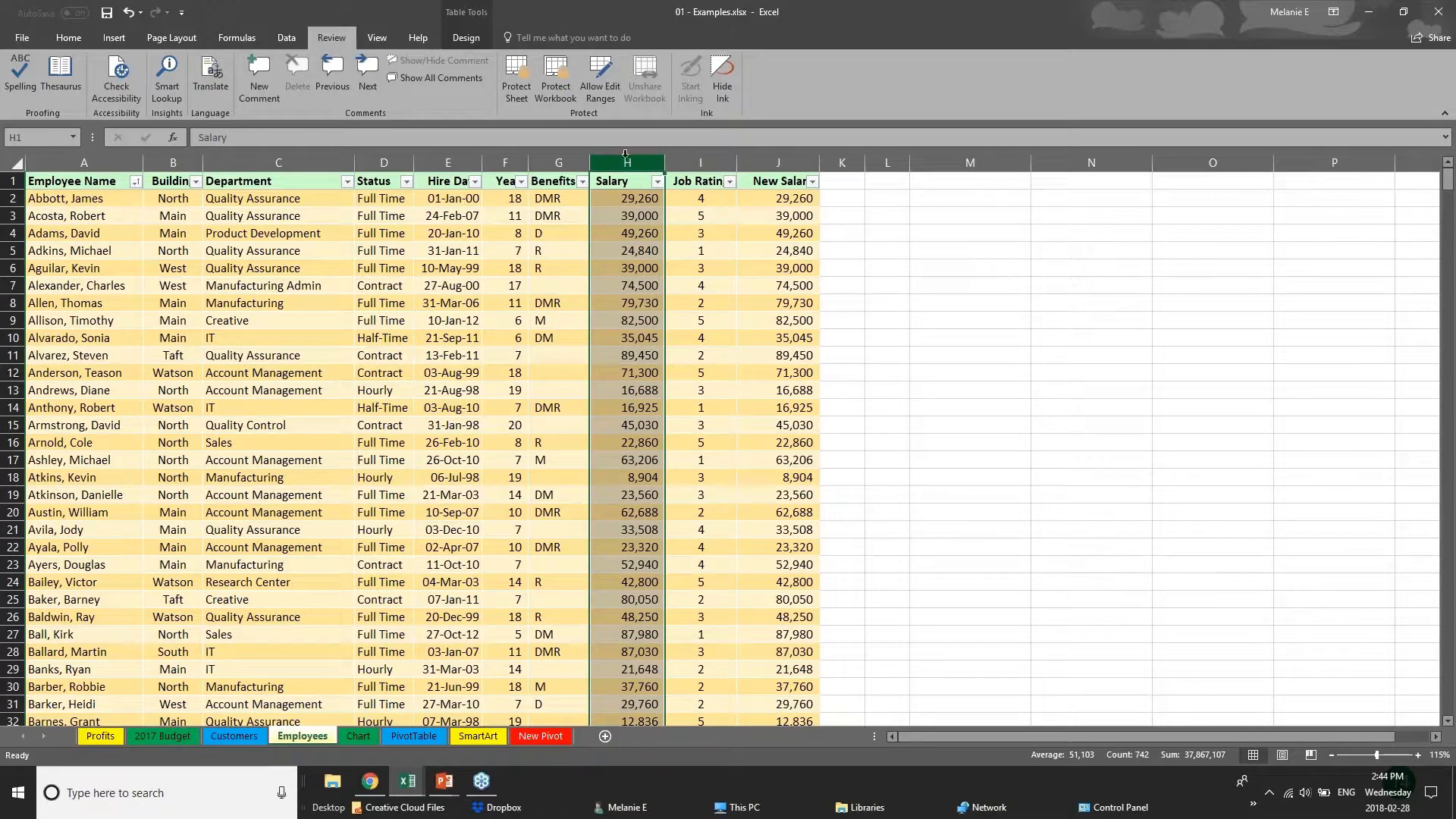
pyautogui.click(514, 91)
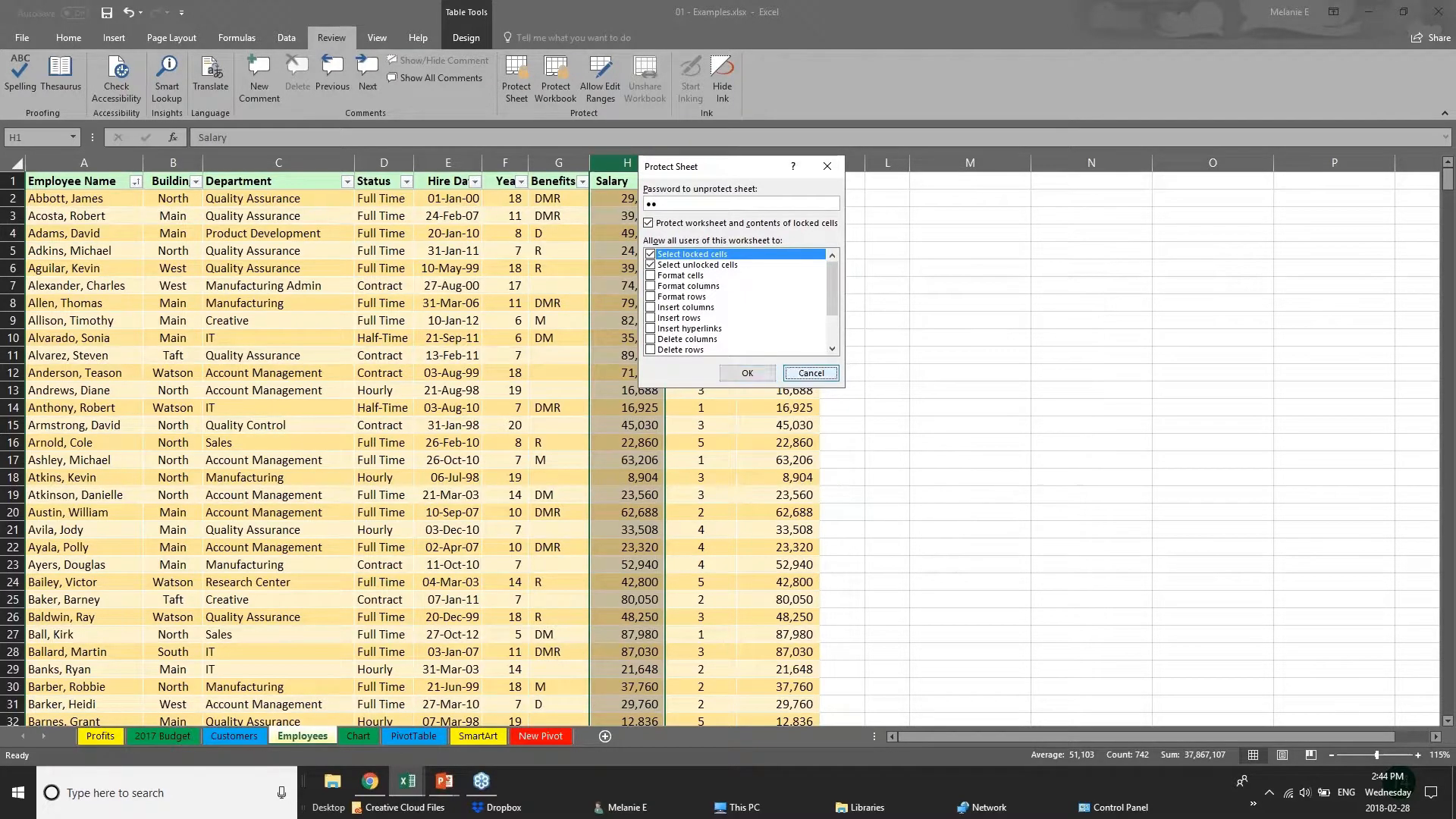
pyautogui.click(811, 373)
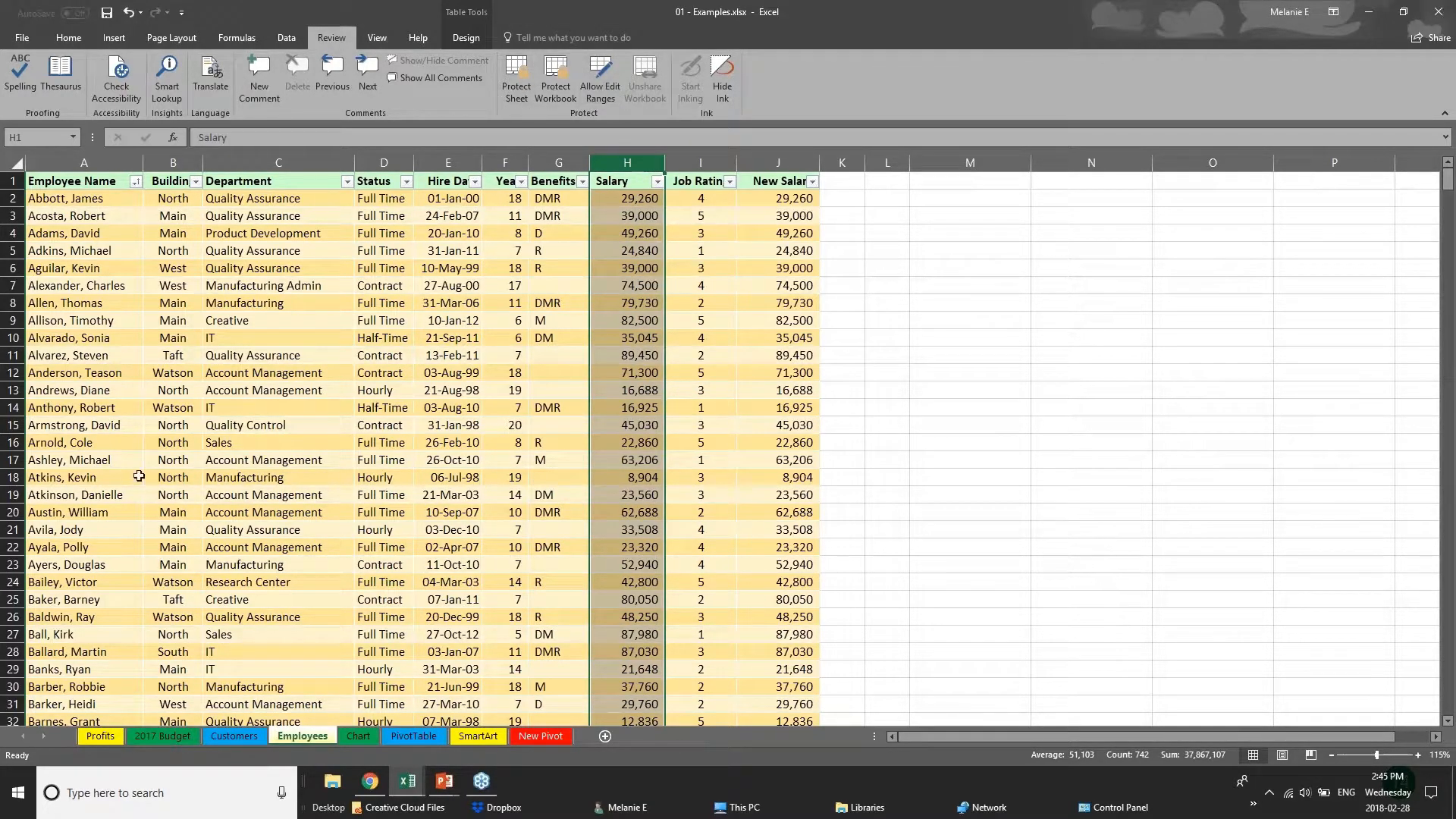
# Try protecting the Employees sheet with a password, disallowing selection of locked cells and reviewing the permitted actions, and cancel.
pyautogui.click(423, 612)
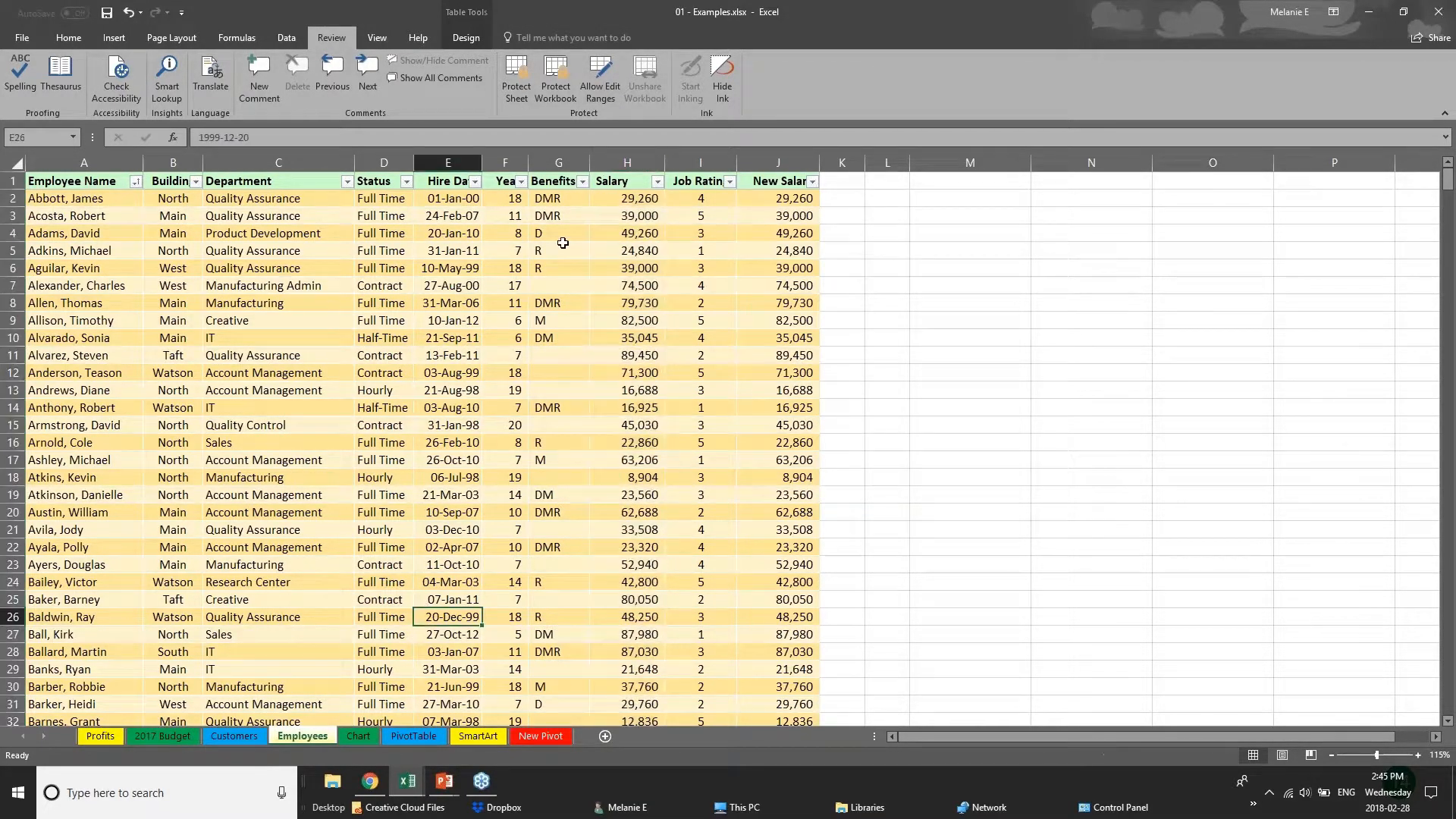
pyautogui.click(519, 97)
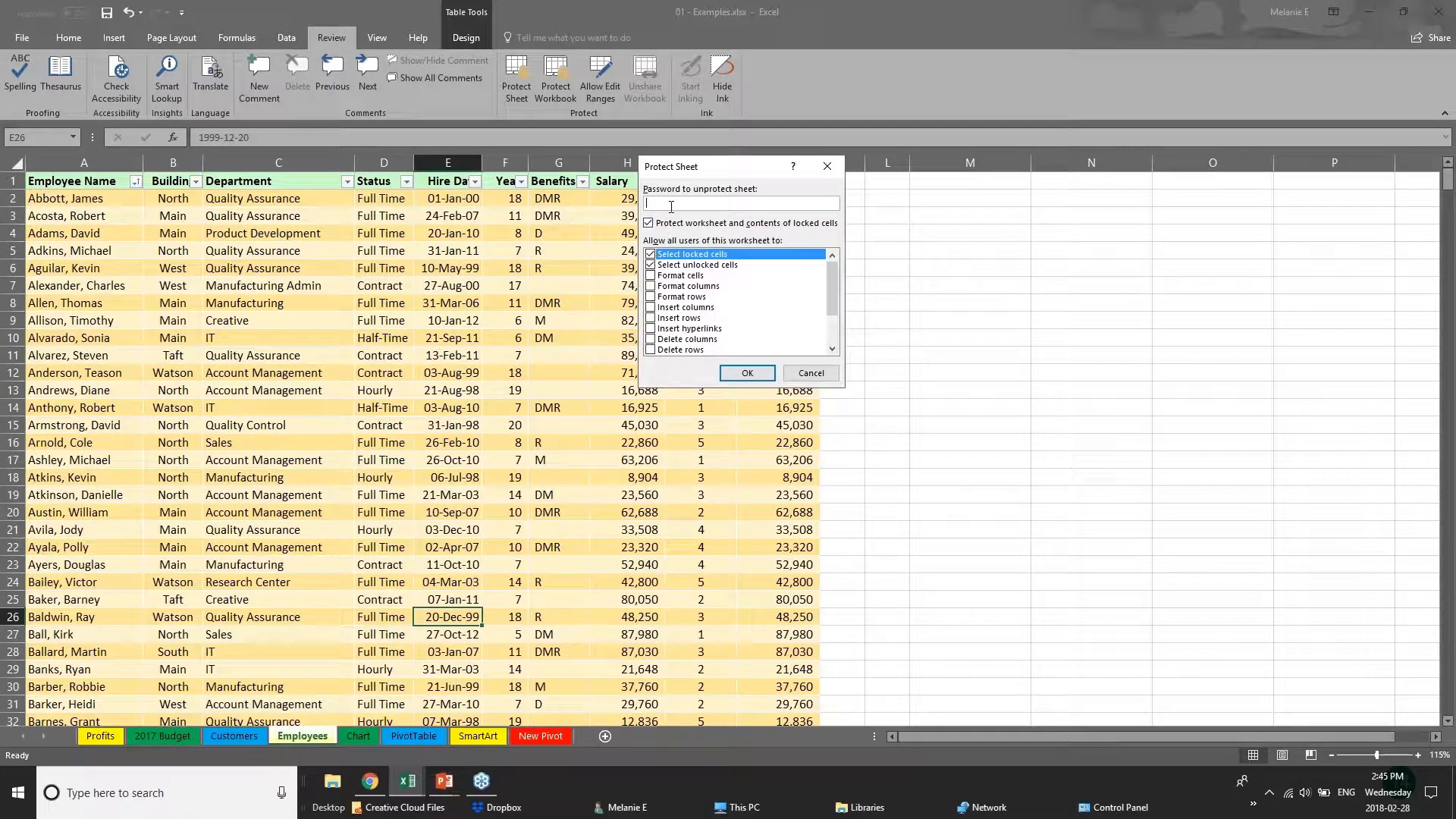
pyautogui.write('pa')
pyautogui.click(650, 256)
pyautogui.click(650, 255)
pyautogui.moveTo(832, 302); pyautogui.dragTo(833, 338)
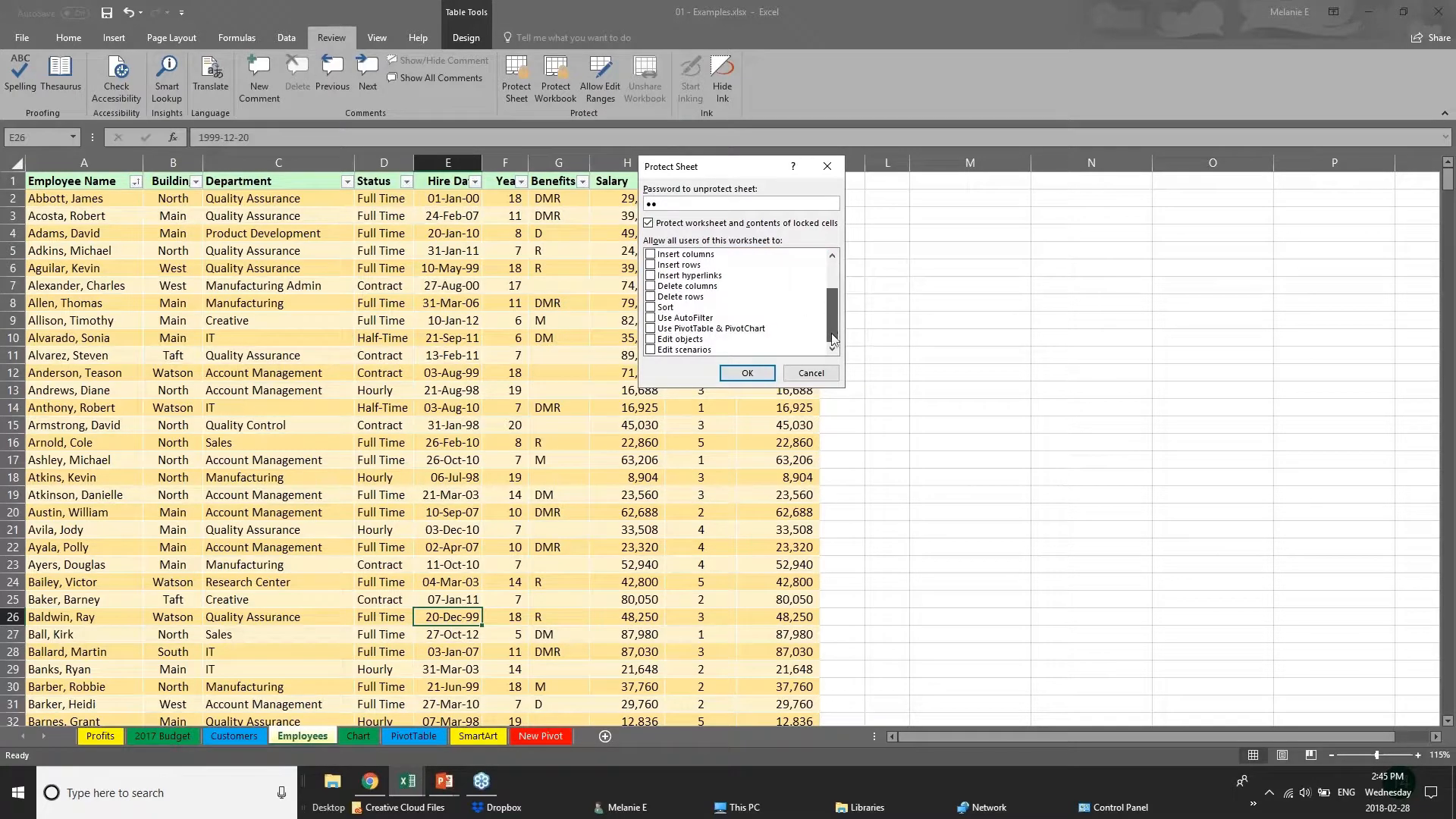
pyautogui.click(650, 340)
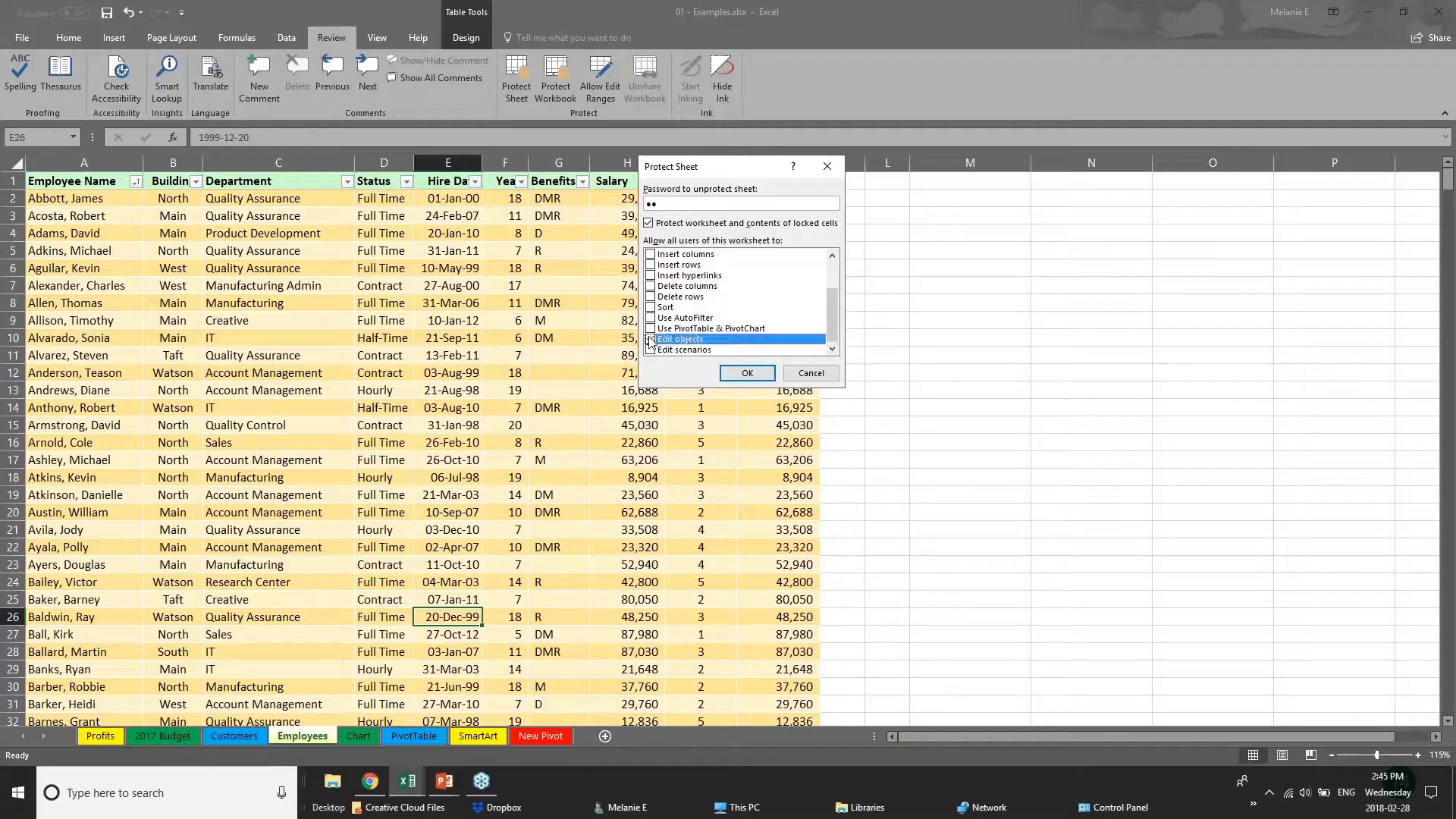
pyautogui.moveTo(831, 317); pyautogui.dragTo(764, 280)
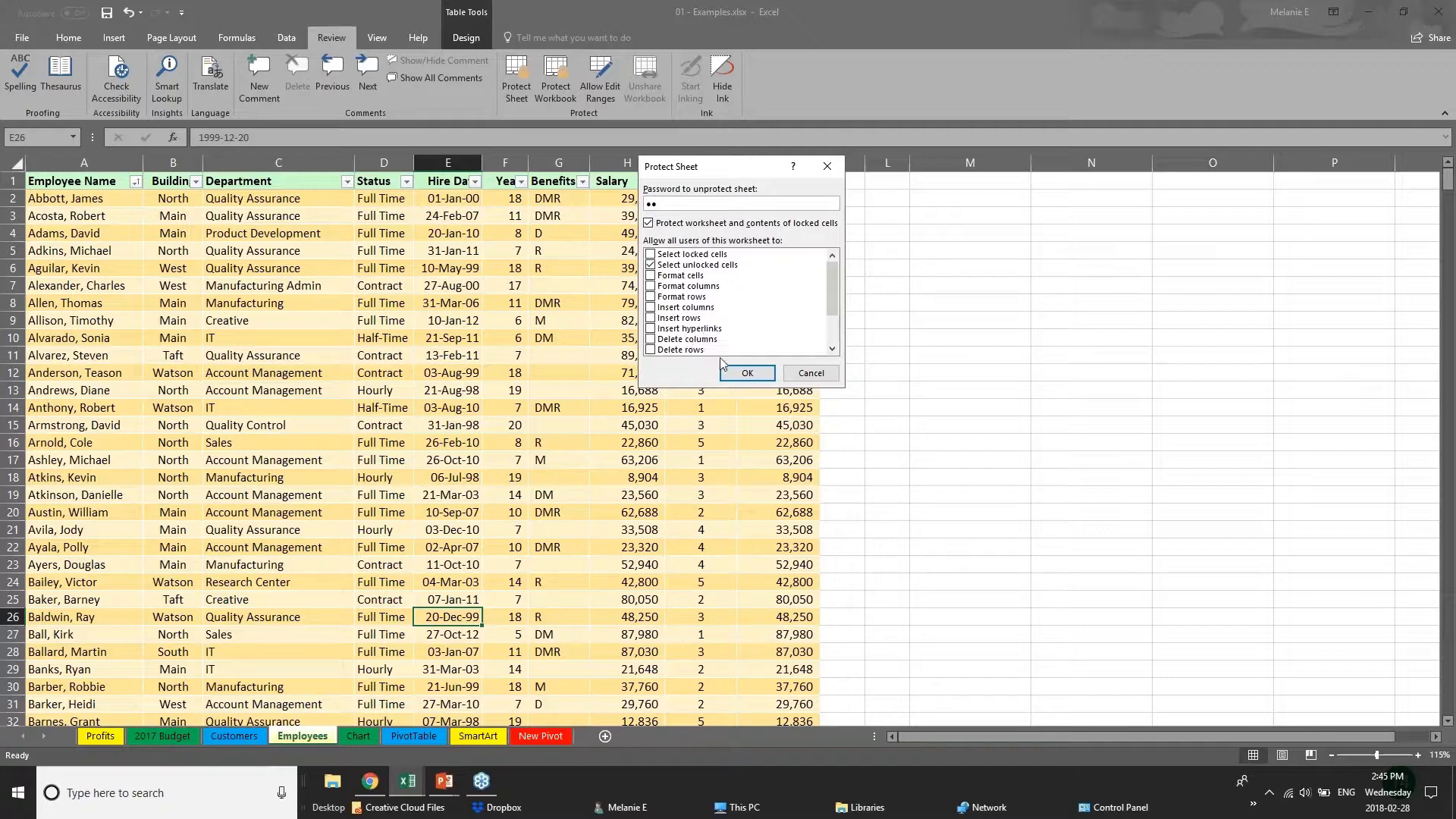
pyautogui.click(789, 371)
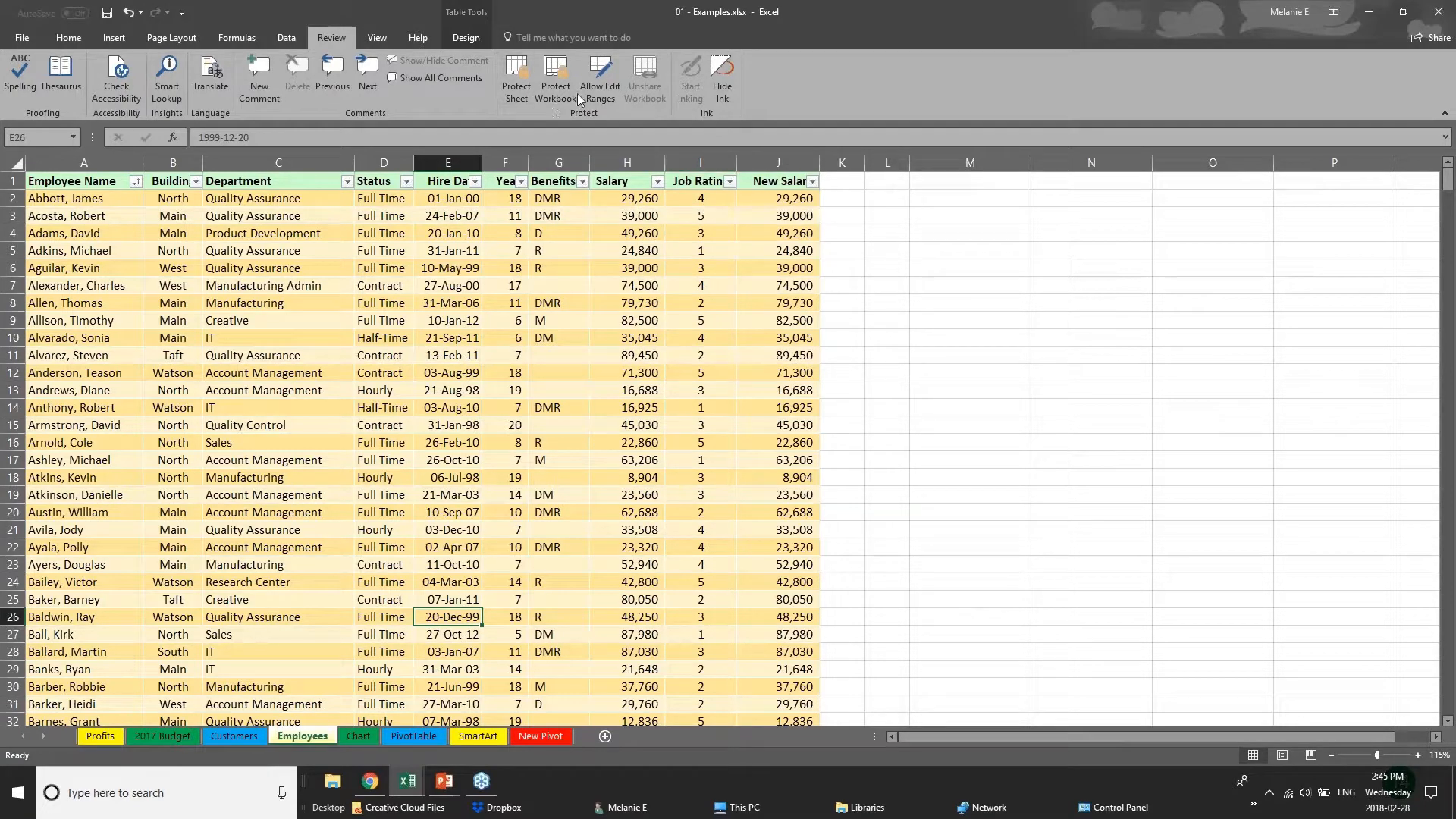
# View the Protect Workbook options for structure and windows, and return to the Employees sheet.
pyautogui.click(633, 331)
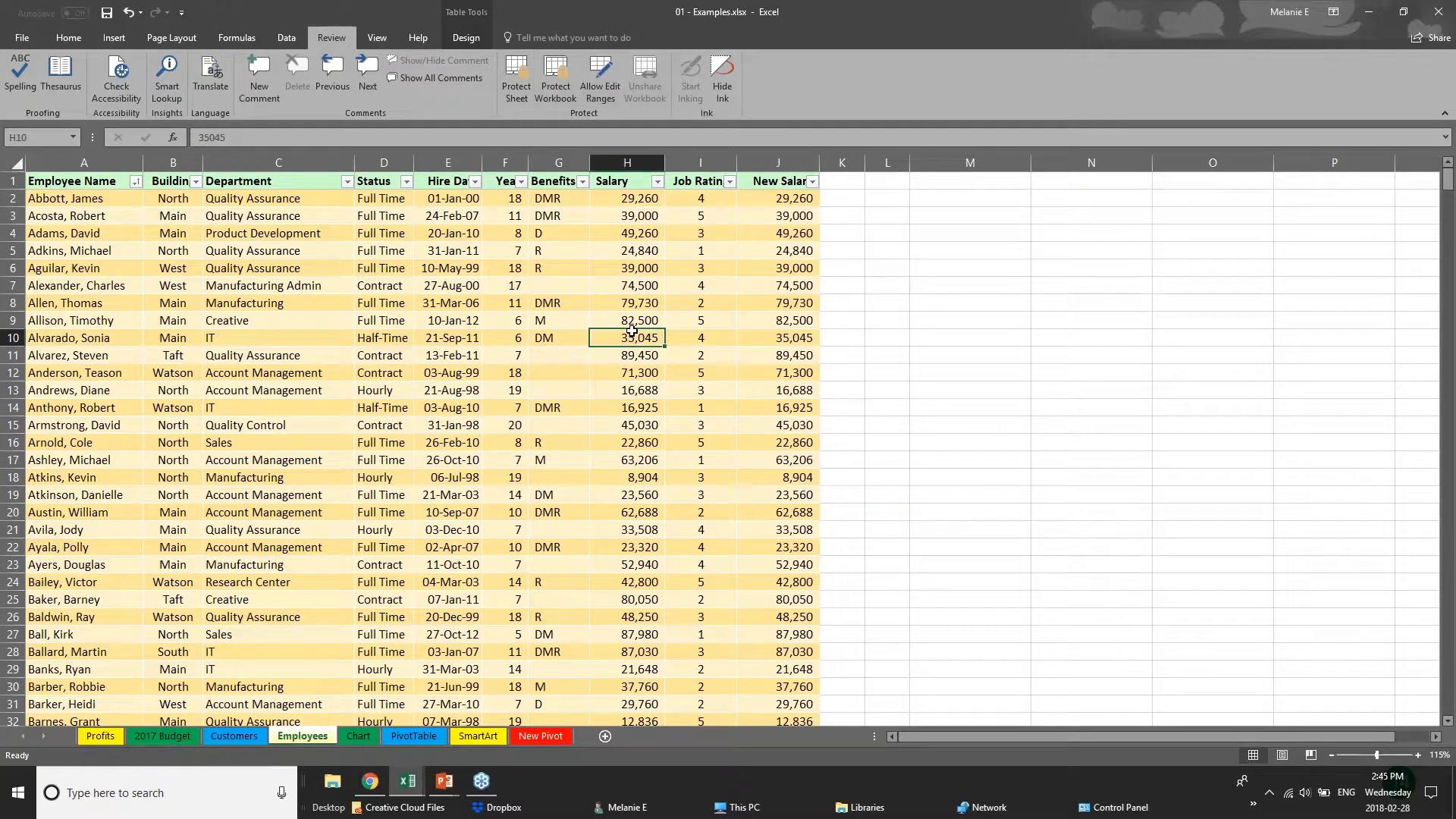
pyautogui.click(618, 275)
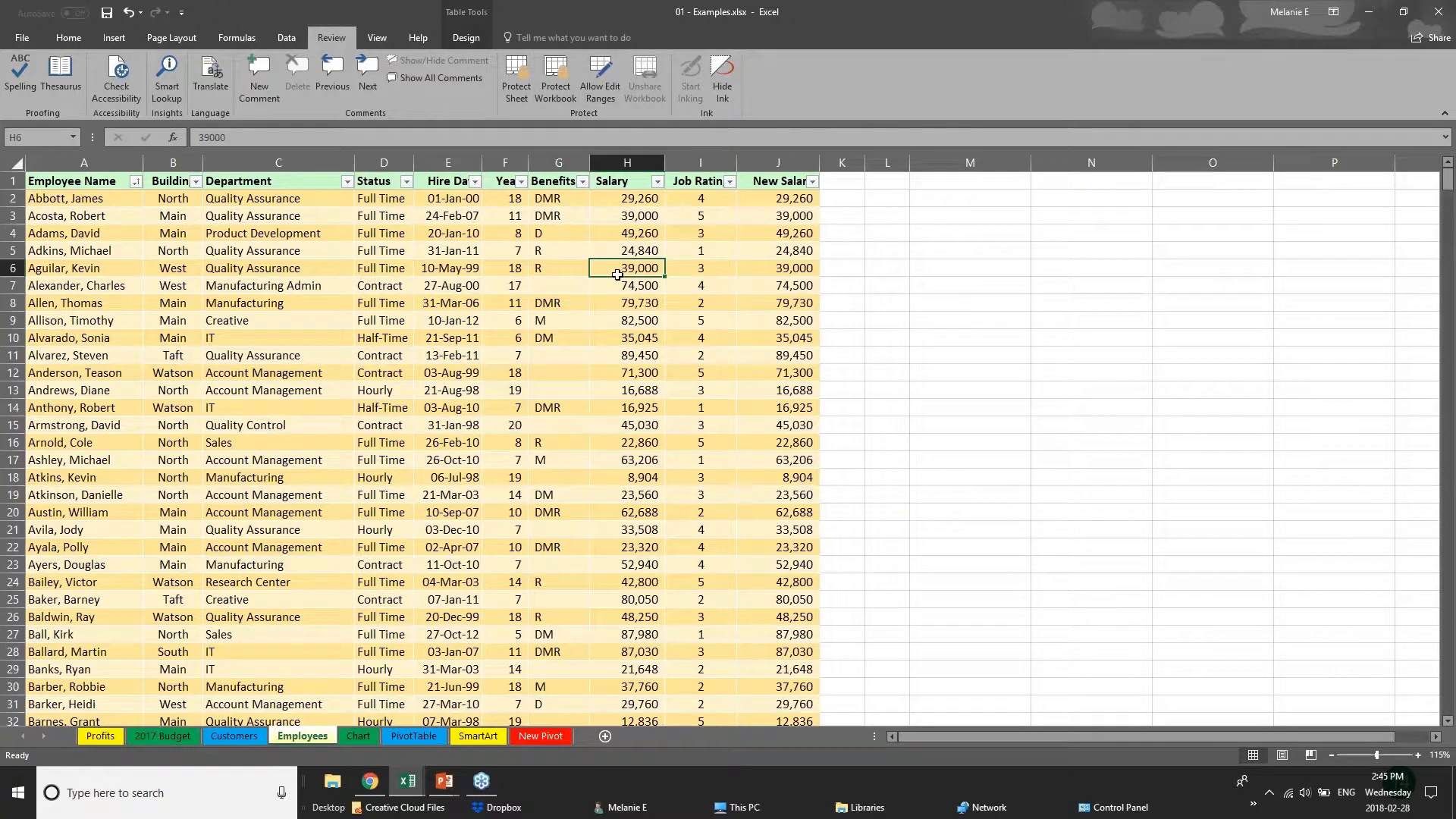
pyautogui.click(556, 98)
pyautogui.click(808, 324)
# Hide the Salary and New Salary columns in the Employees sheet.
pyautogui.click(449, 163)
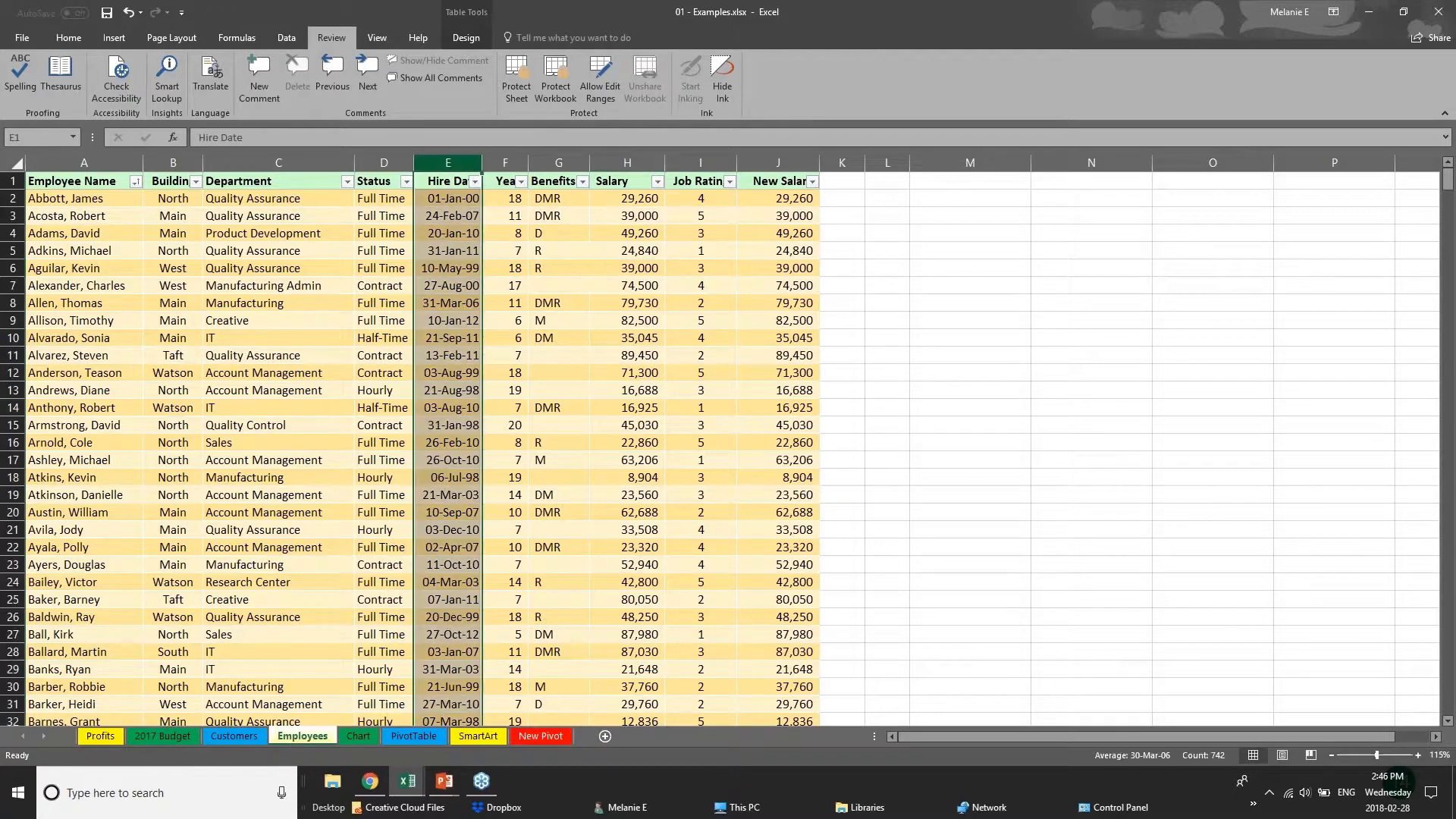
pyautogui.click(510, 162)
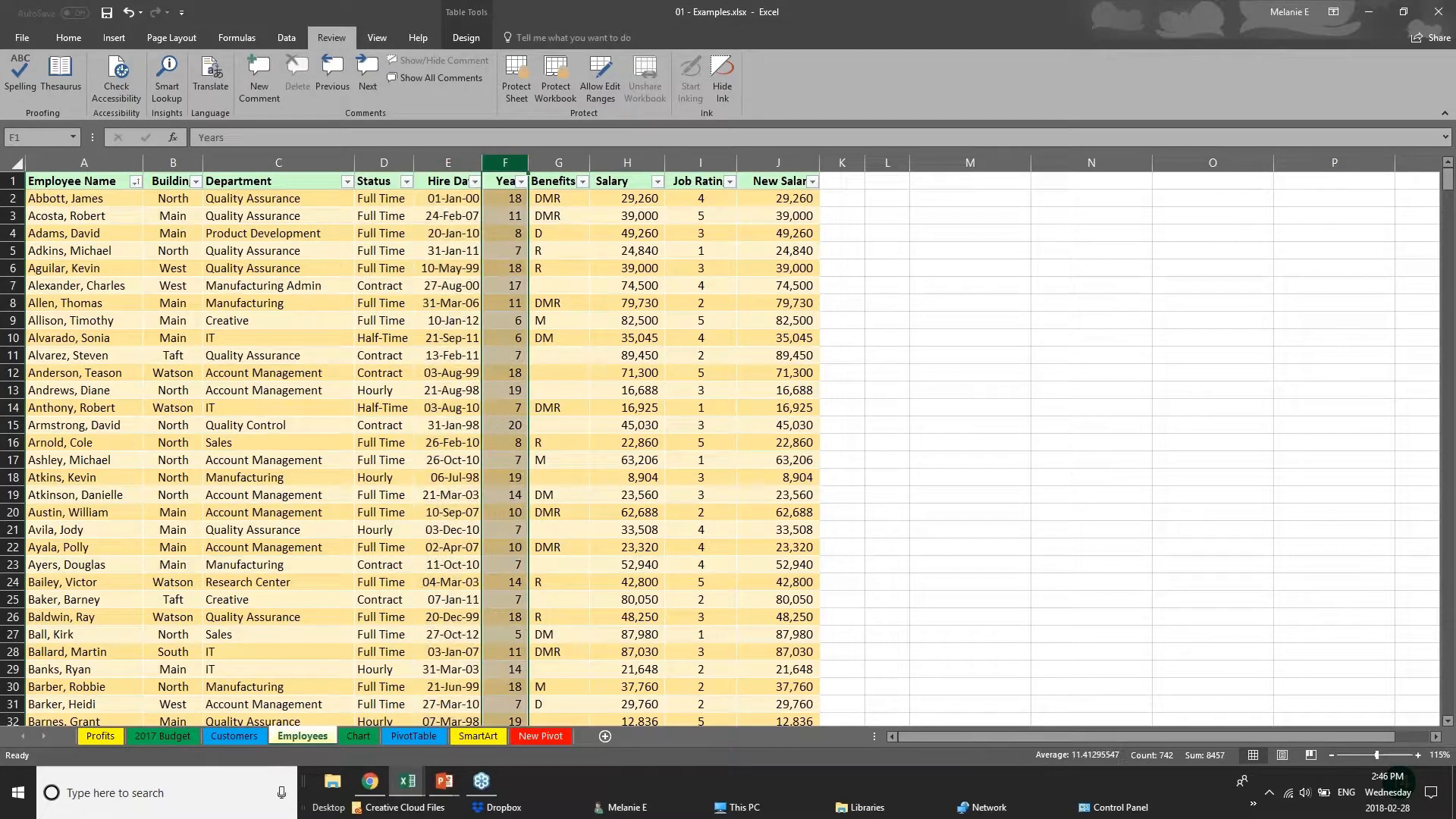
pyautogui.click(627, 162)
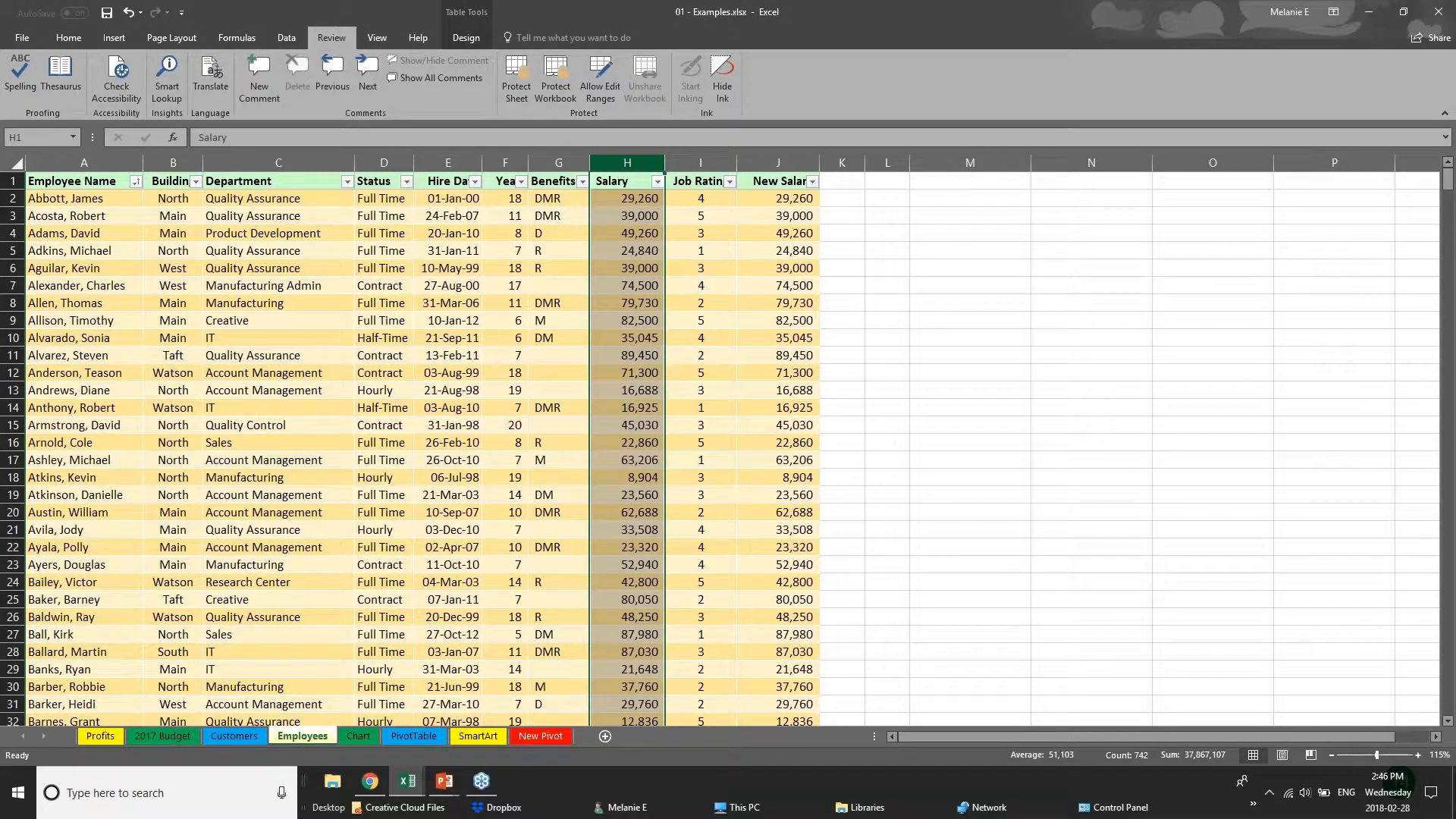
pyautogui.rightClick(636, 163)
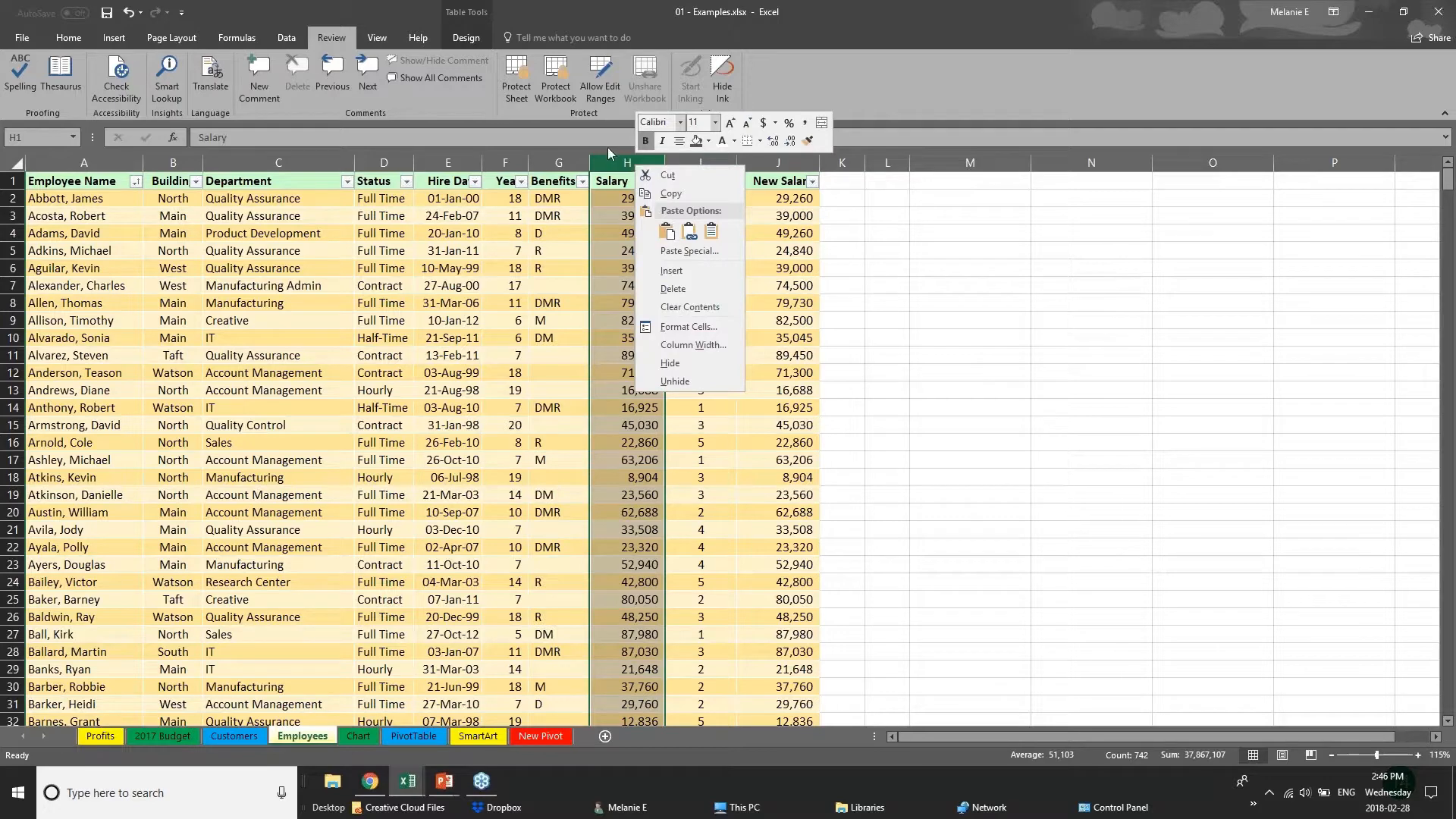
pyautogui.click(683, 364)
pyautogui.click(701, 162)
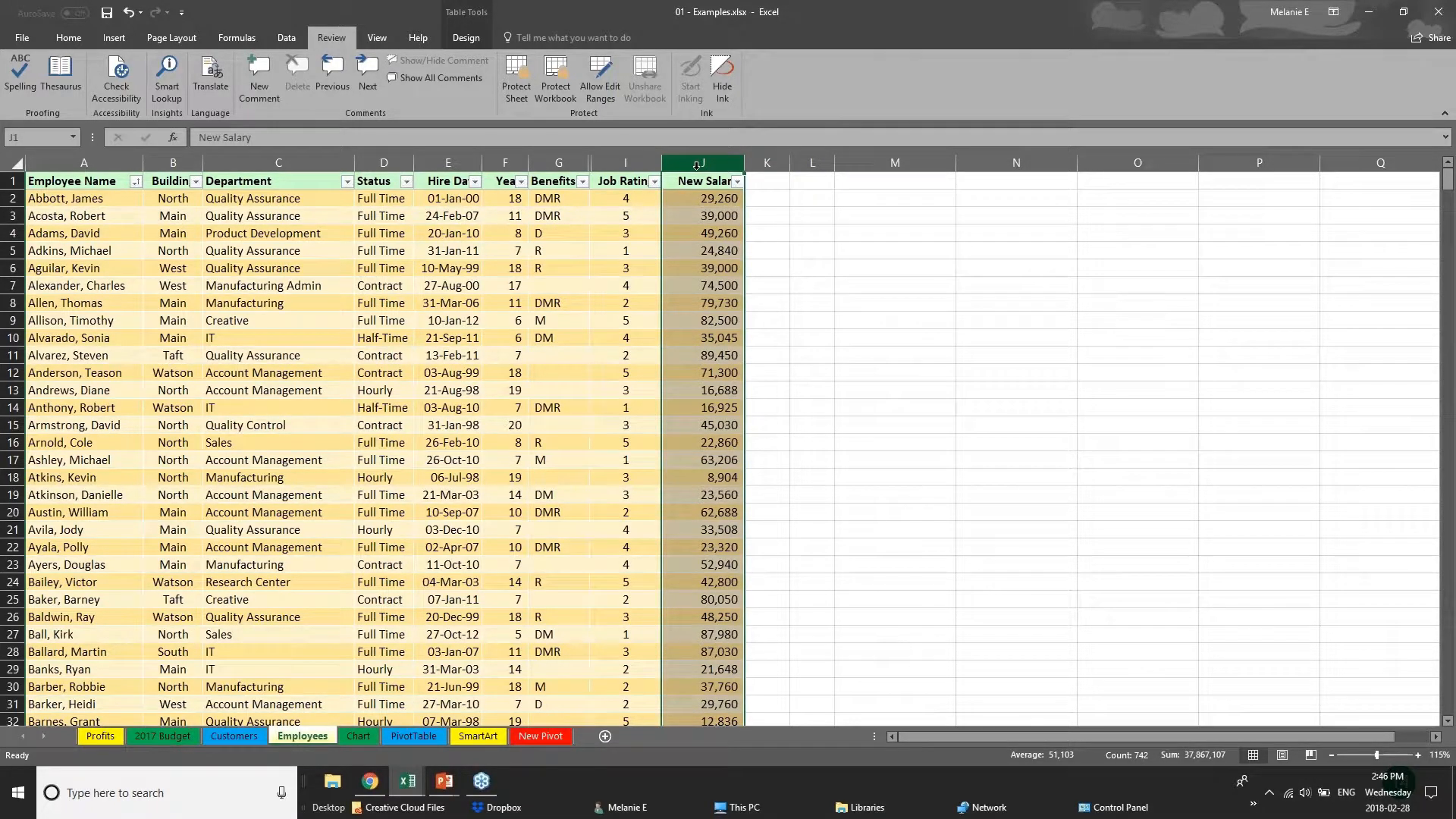
pyautogui.rightClick(697, 165)
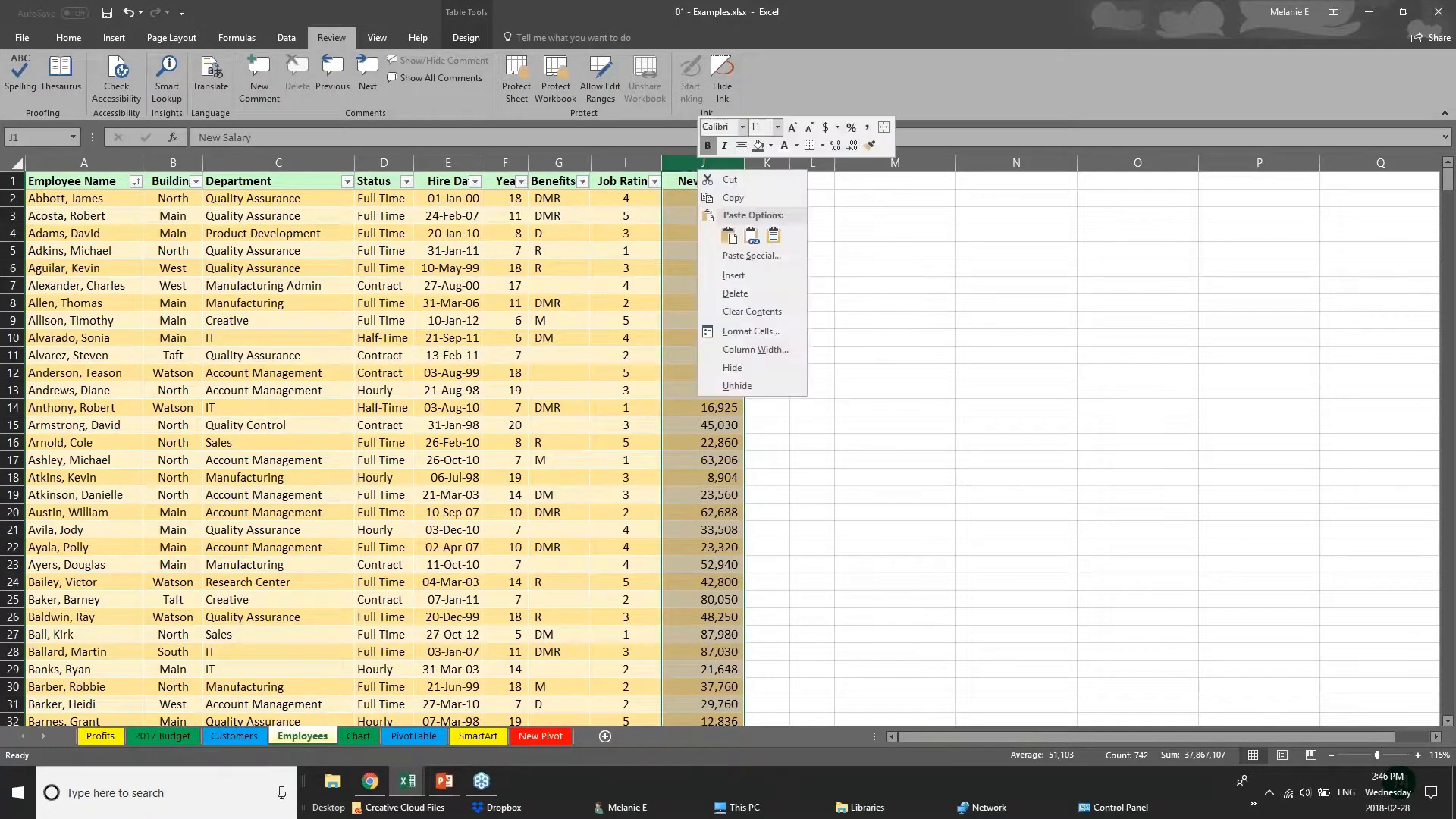
pyautogui.click(732, 368)
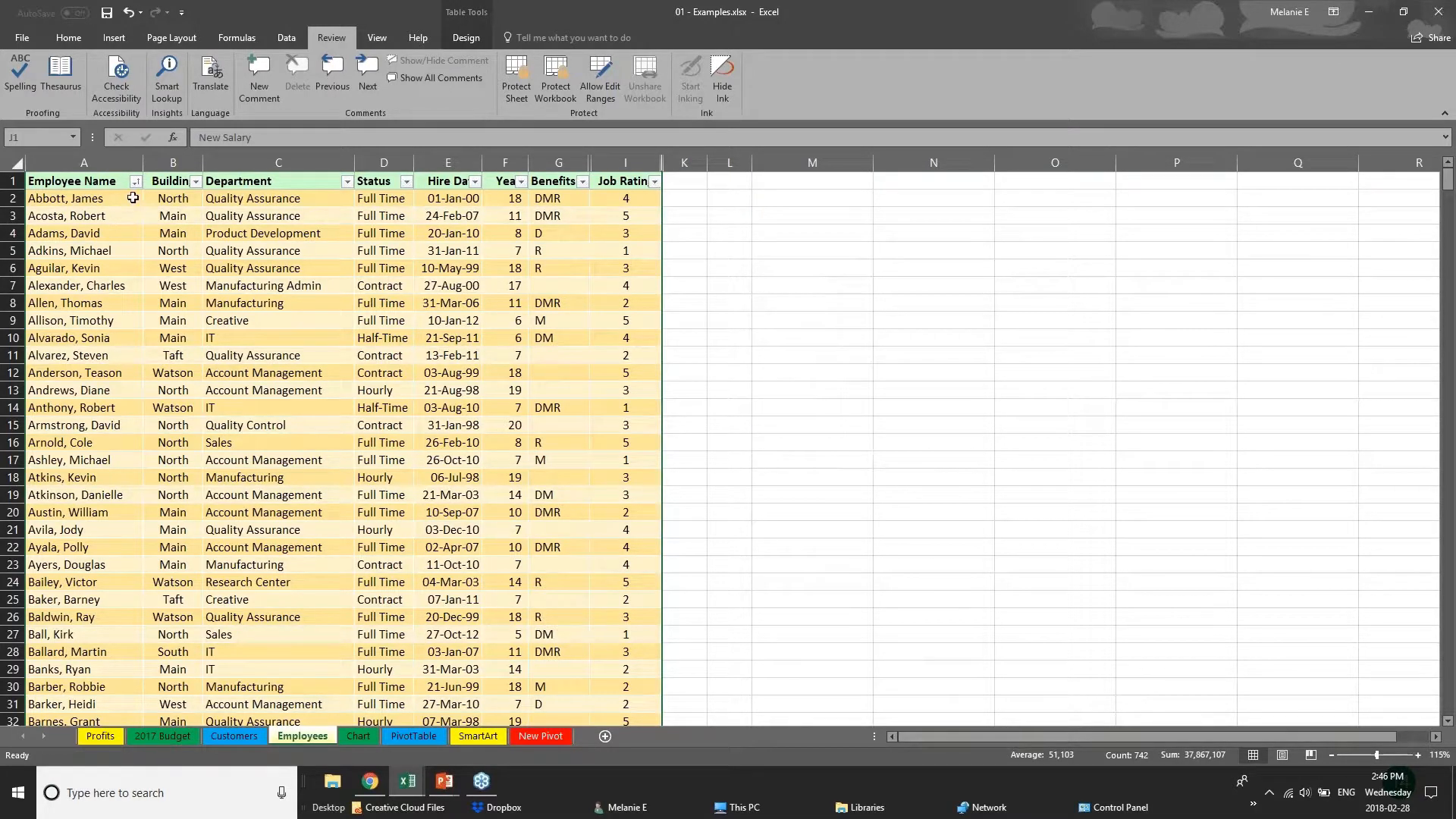
# Protect the workbook structure, entering and confirming a password.
pyautogui.click(562, 76)
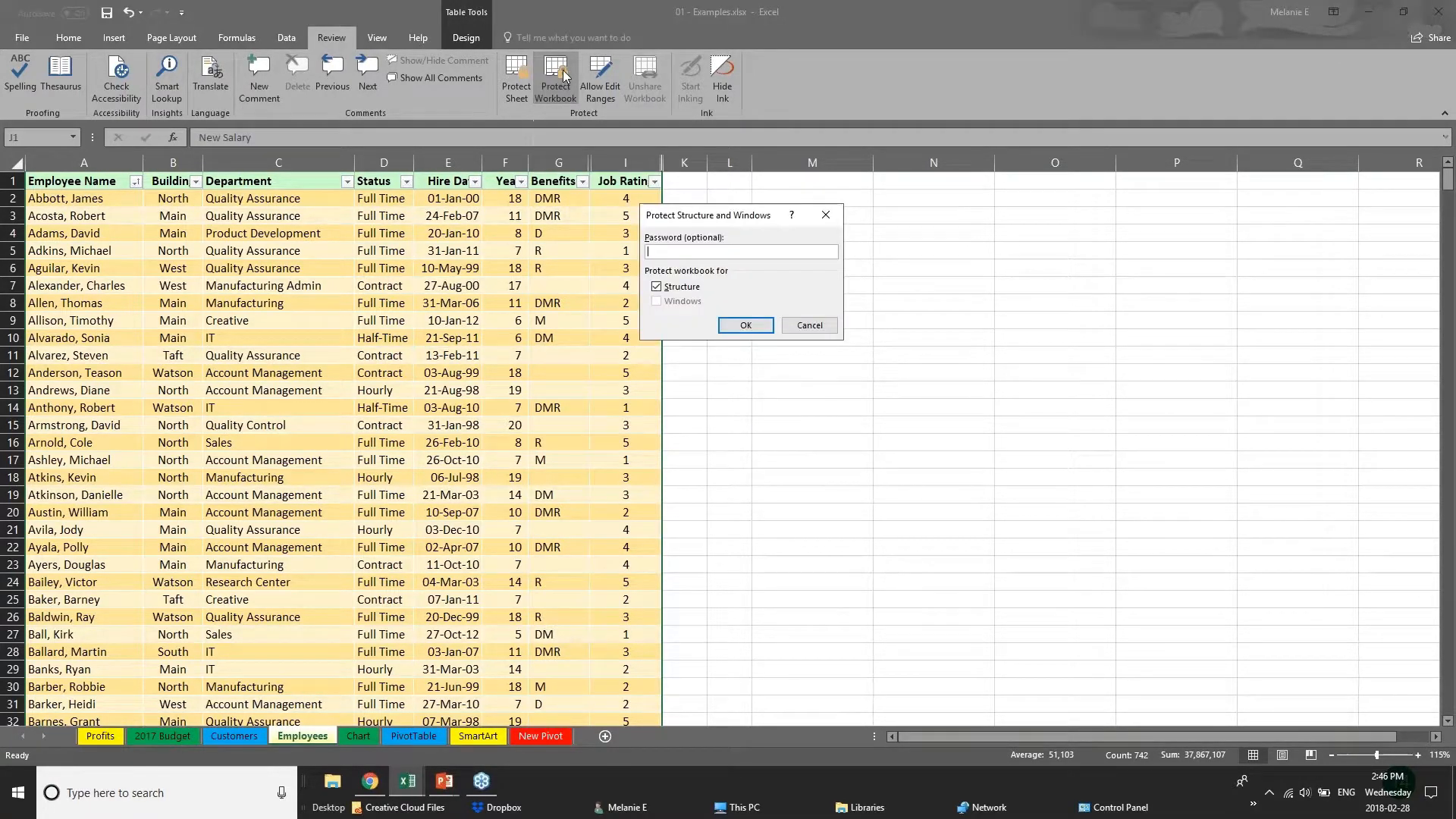
pyautogui.press('Return')
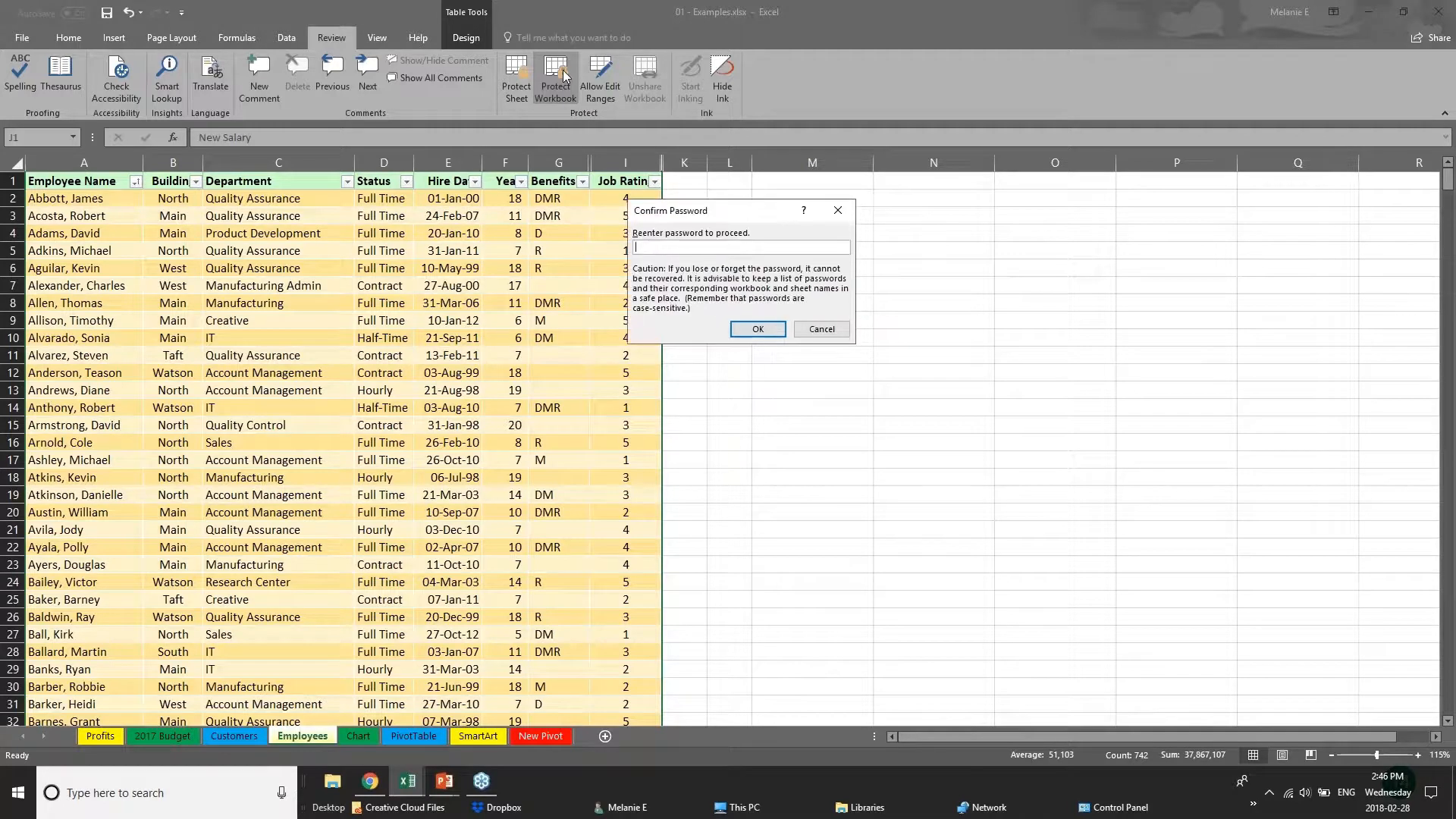
pyautogui.write('pp')
pyautogui.press('Return')
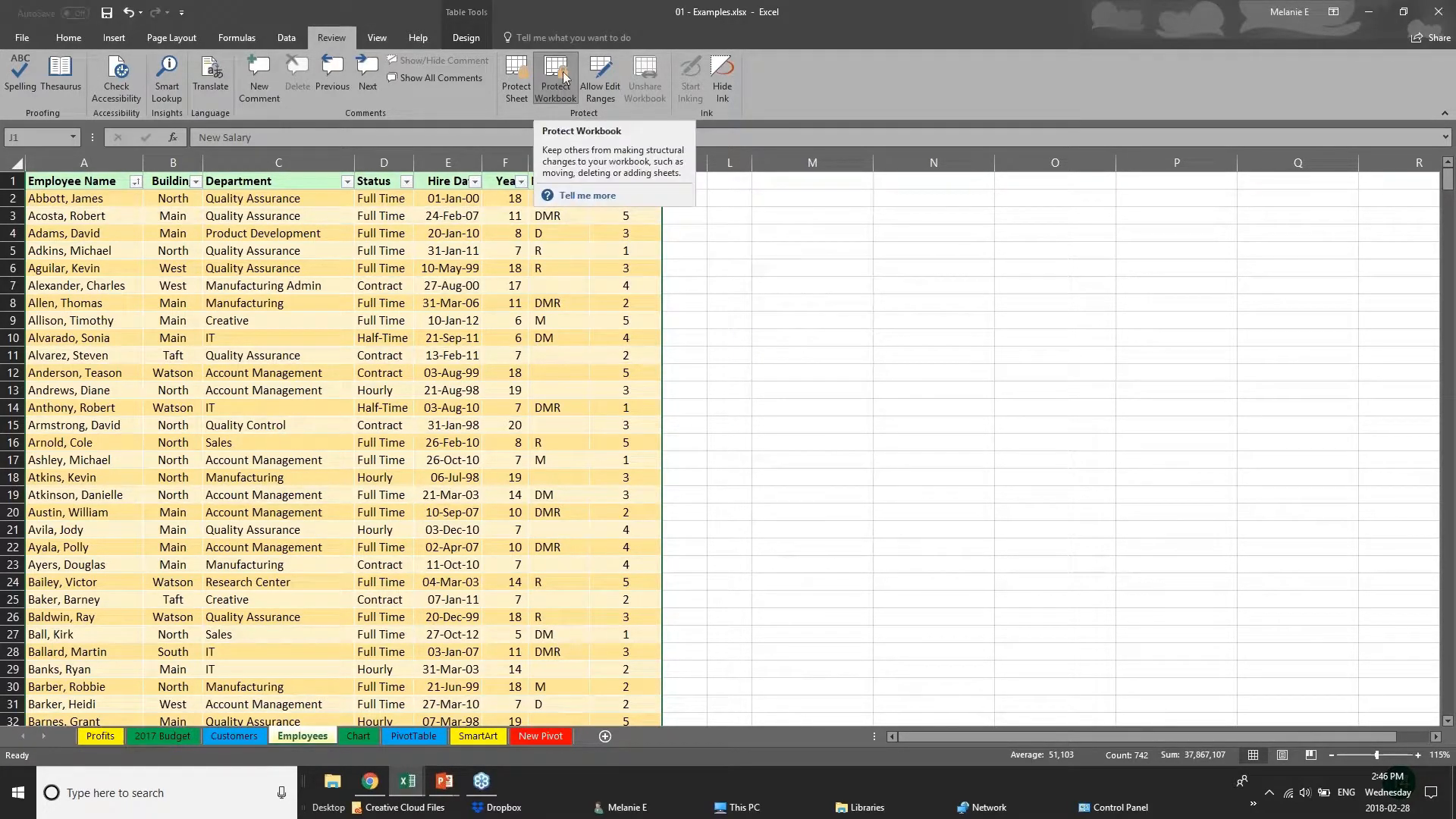
# Check the cells and rows of the Employees sheet with the workbook structure protected.
pyautogui.click(493, 319)
pyautogui.click(567, 303)
pyautogui.click(187, 196)
pyautogui.click(181, 268)
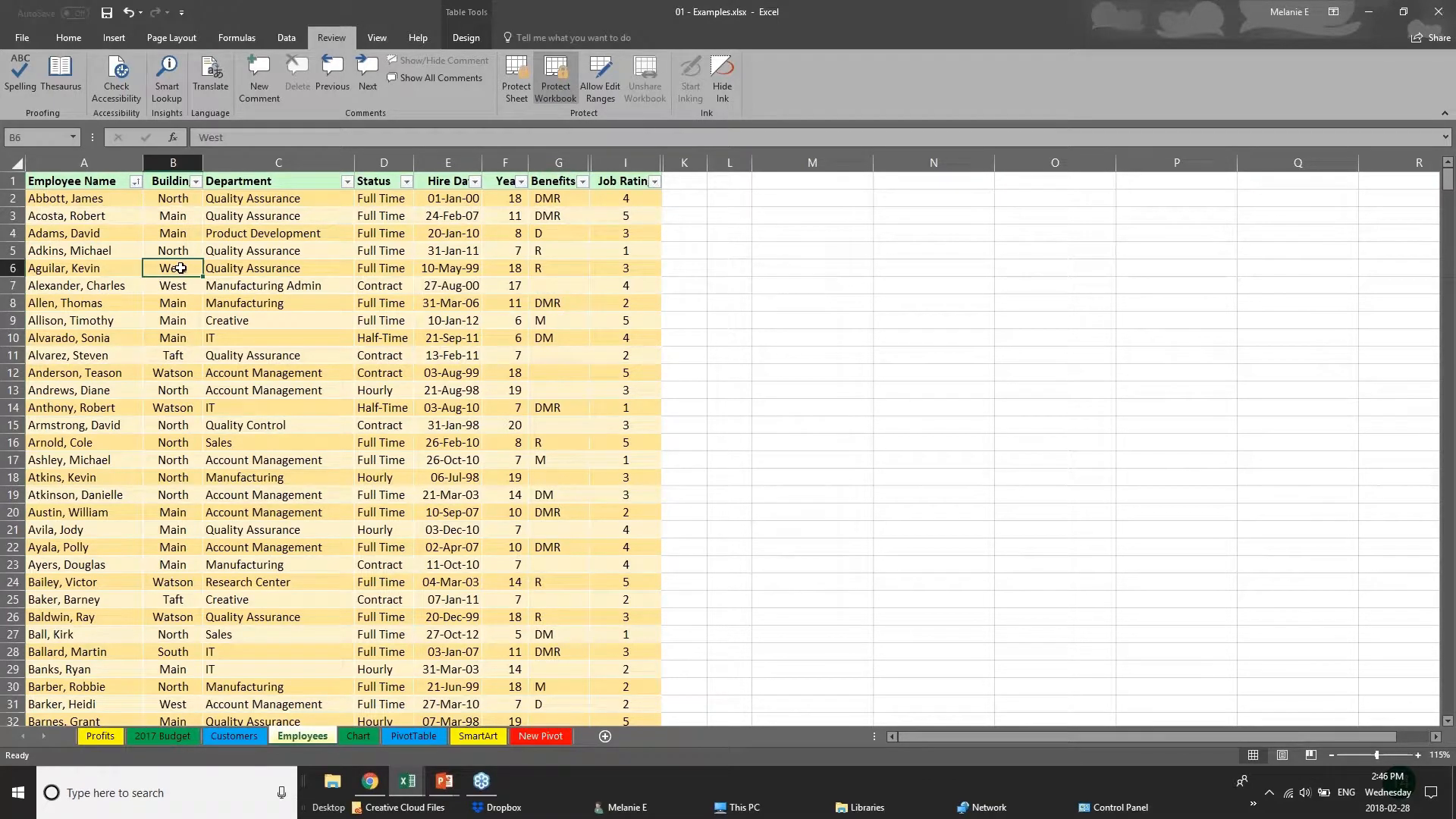
pyautogui.click(28, 530)
pyautogui.click(219, 405)
pyautogui.click(151, 342)
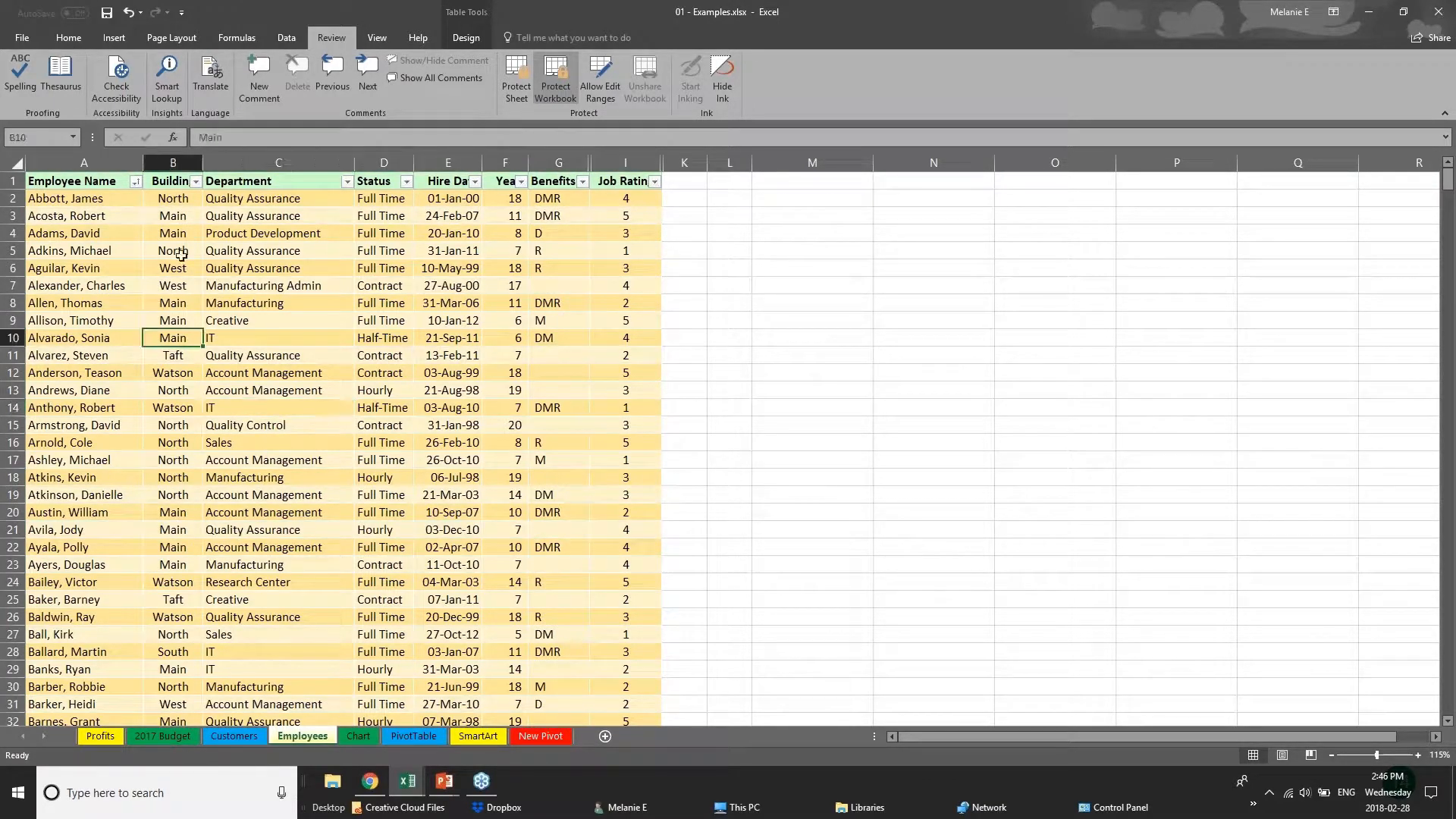
pyautogui.click(436, 424)
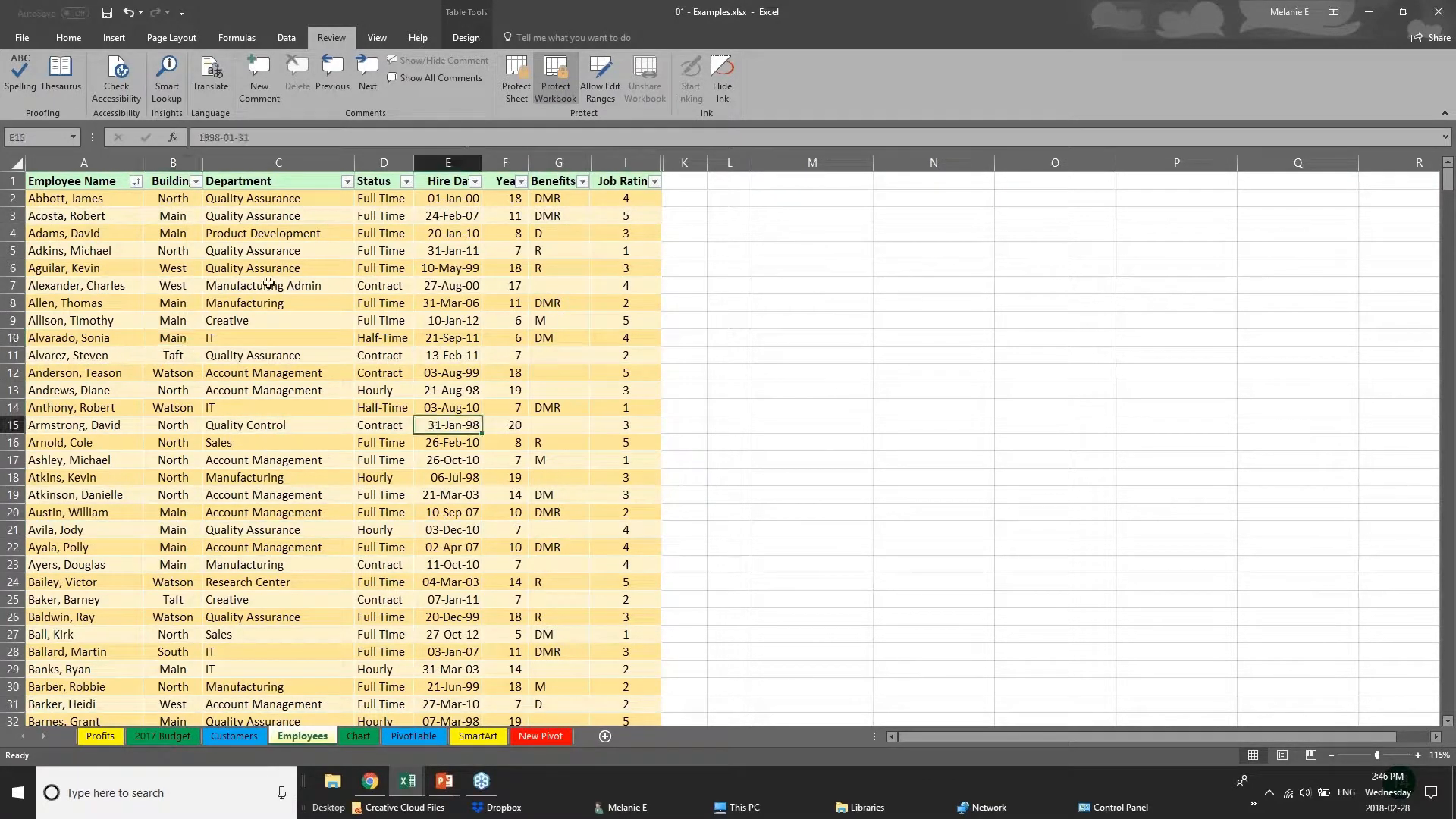
pyautogui.click(559, 162)
pyautogui.click(305, 268)
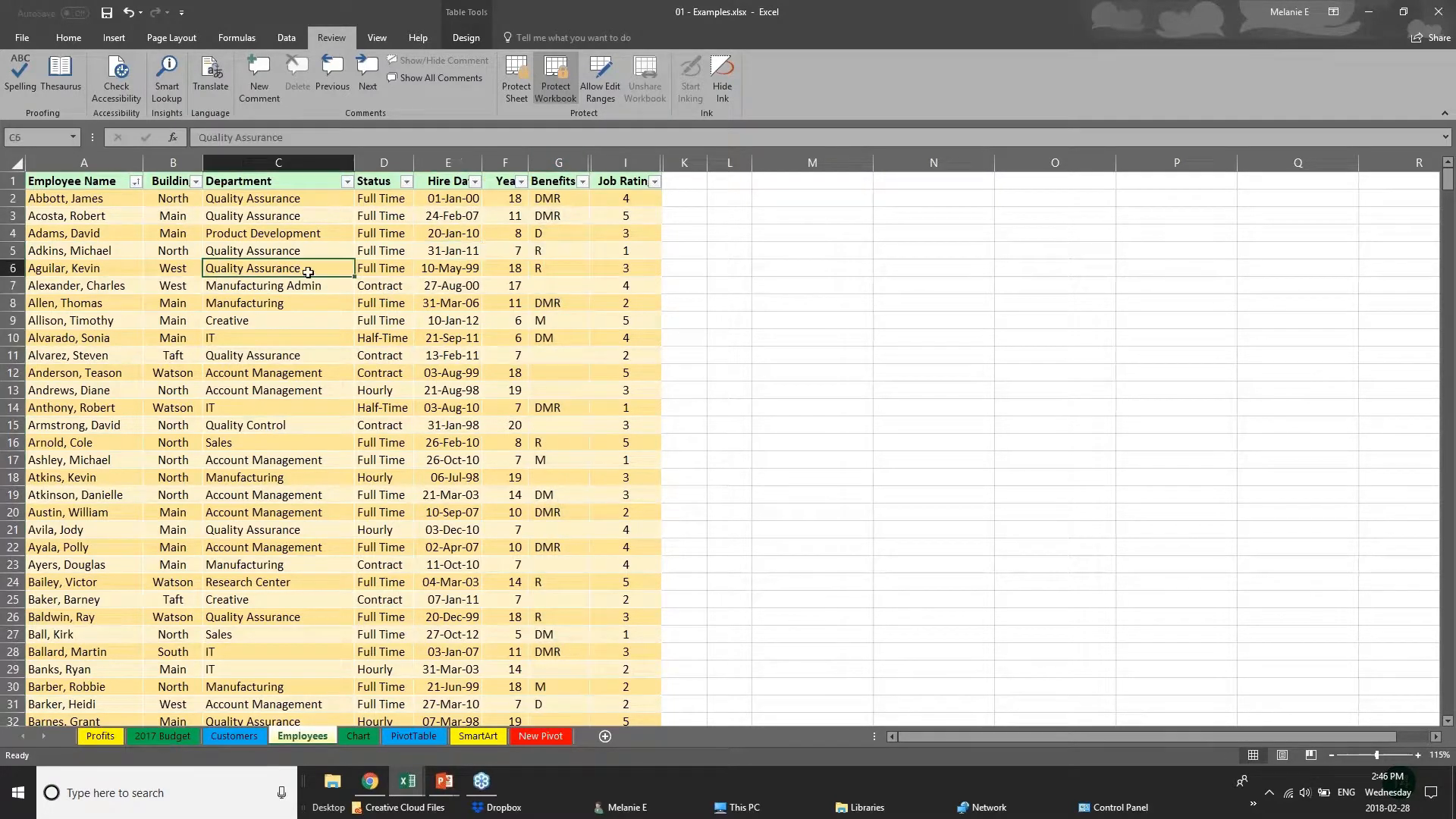
pyautogui.click(395, 320)
pyautogui.click(250, 372)
pyautogui.scroll(-1, 250, 372)
pyautogui.scroll(-11, 249, 400)
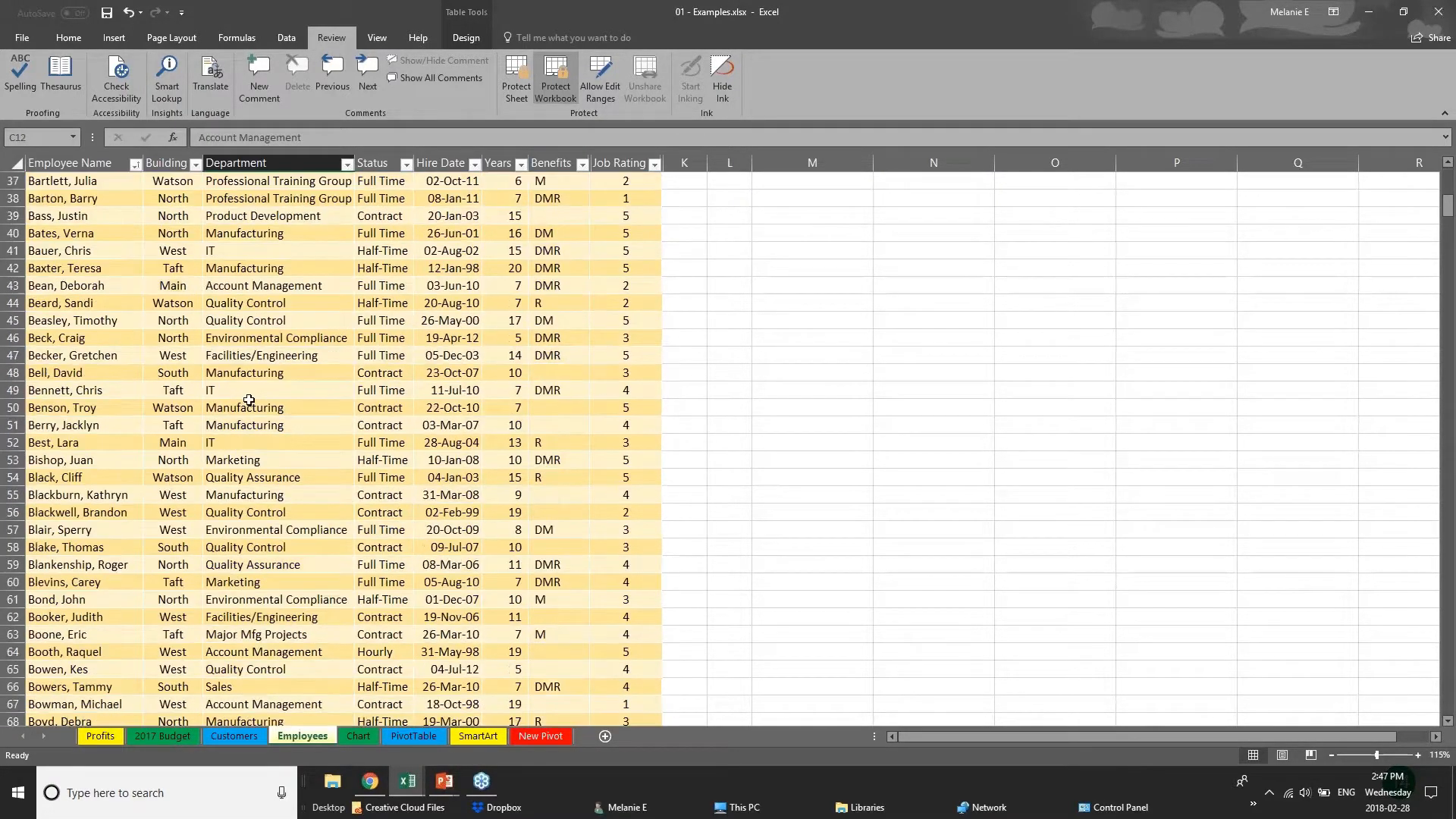
pyautogui.scroll(12, 249, 400)
# Try the Unhide command on the Years column, and check the column commands available for Benefits.
pyautogui.click(277, 158)
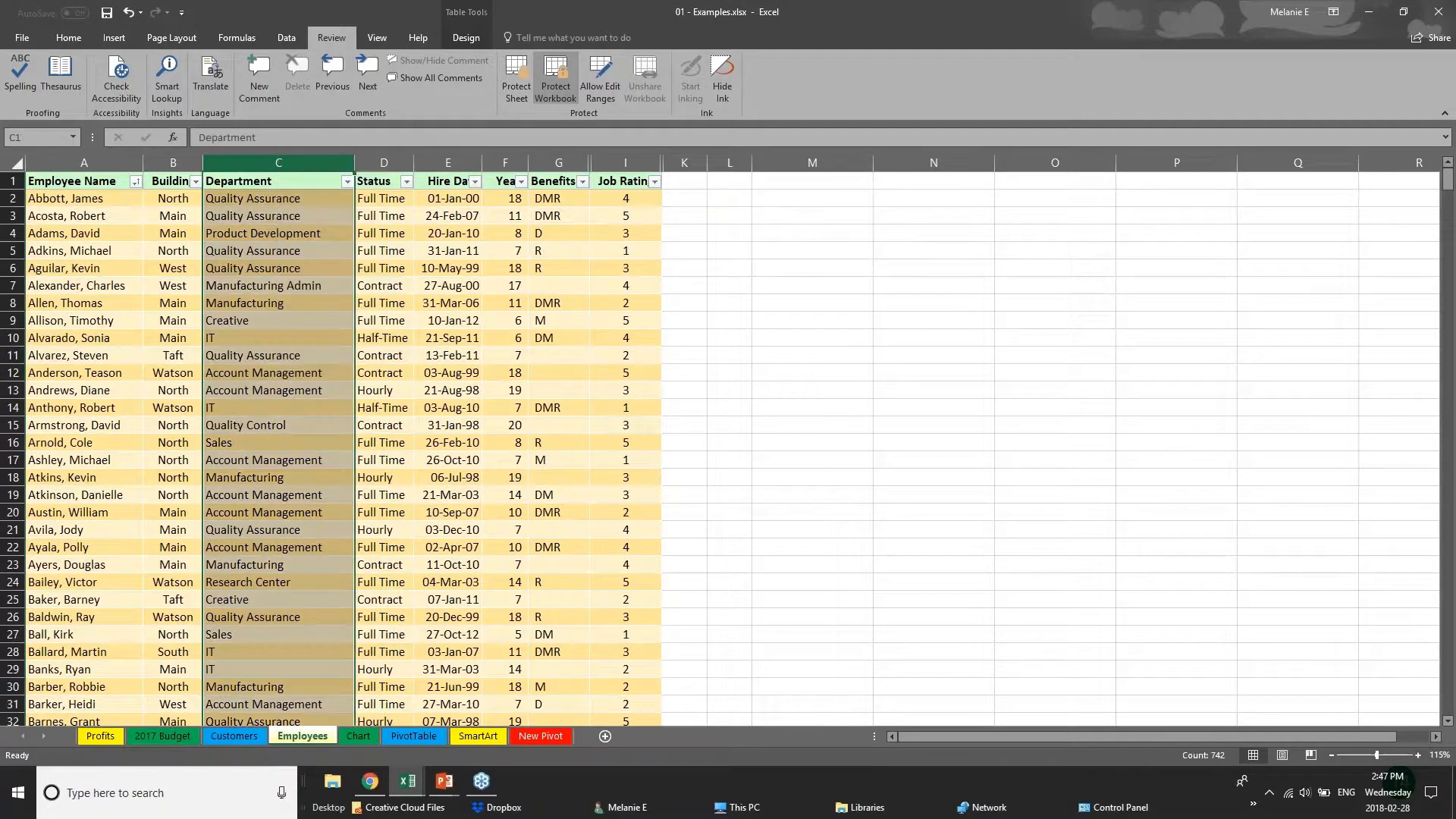
pyautogui.rightClick(377, 160)
pyautogui.click(516, 165)
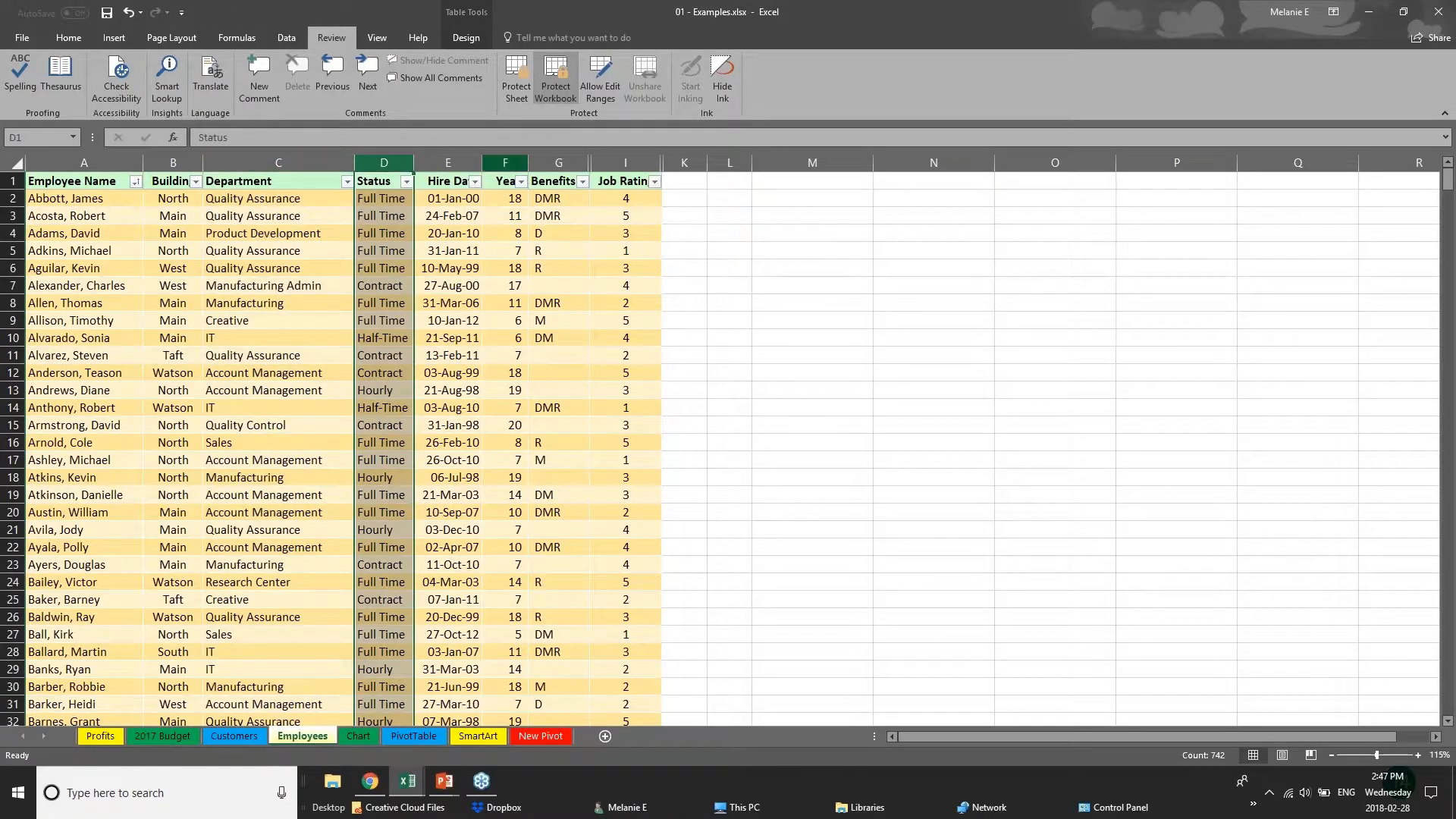
pyautogui.rightClick(516, 165)
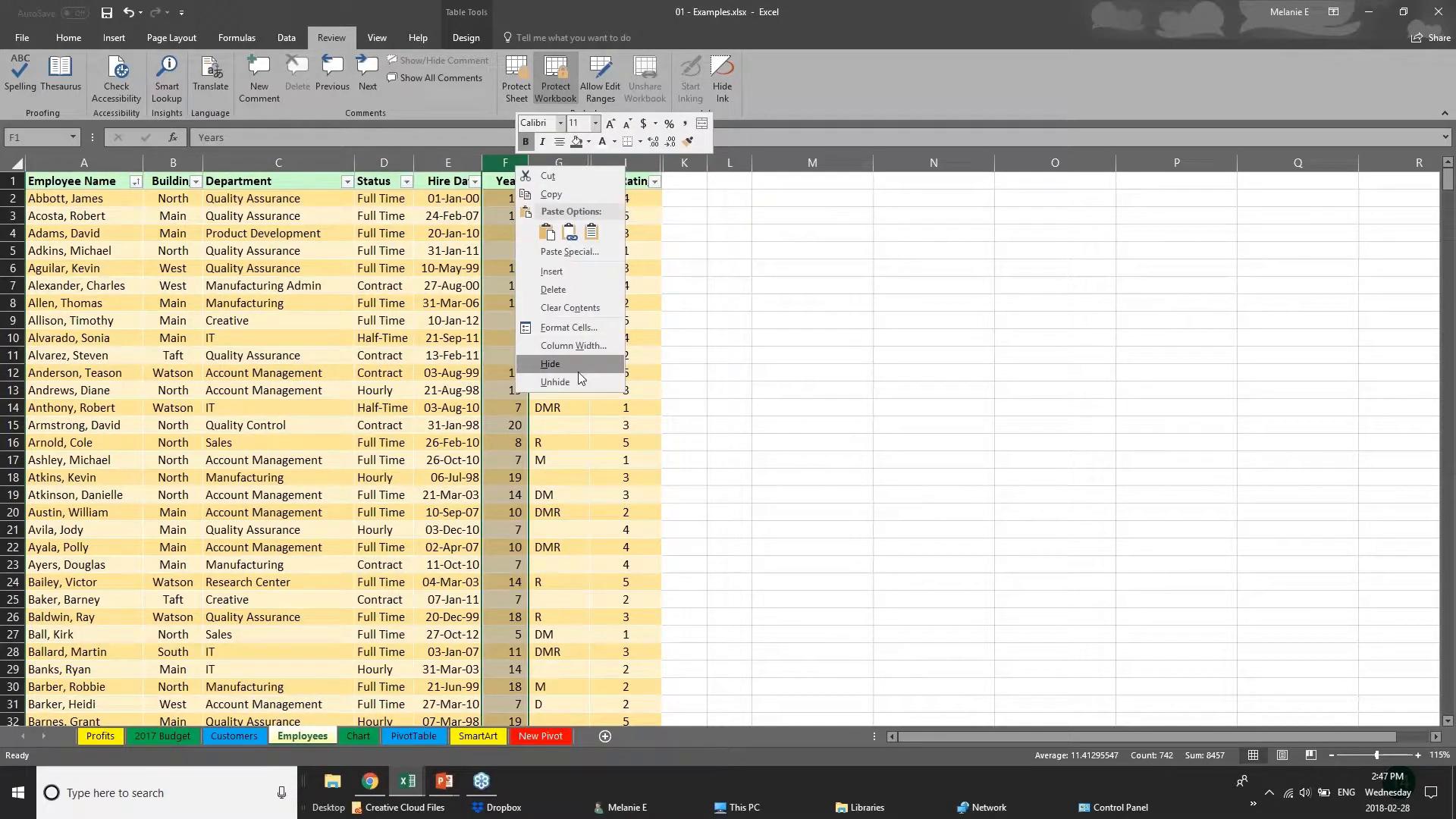
pyautogui.click(582, 384)
pyautogui.rightClick(574, 167)
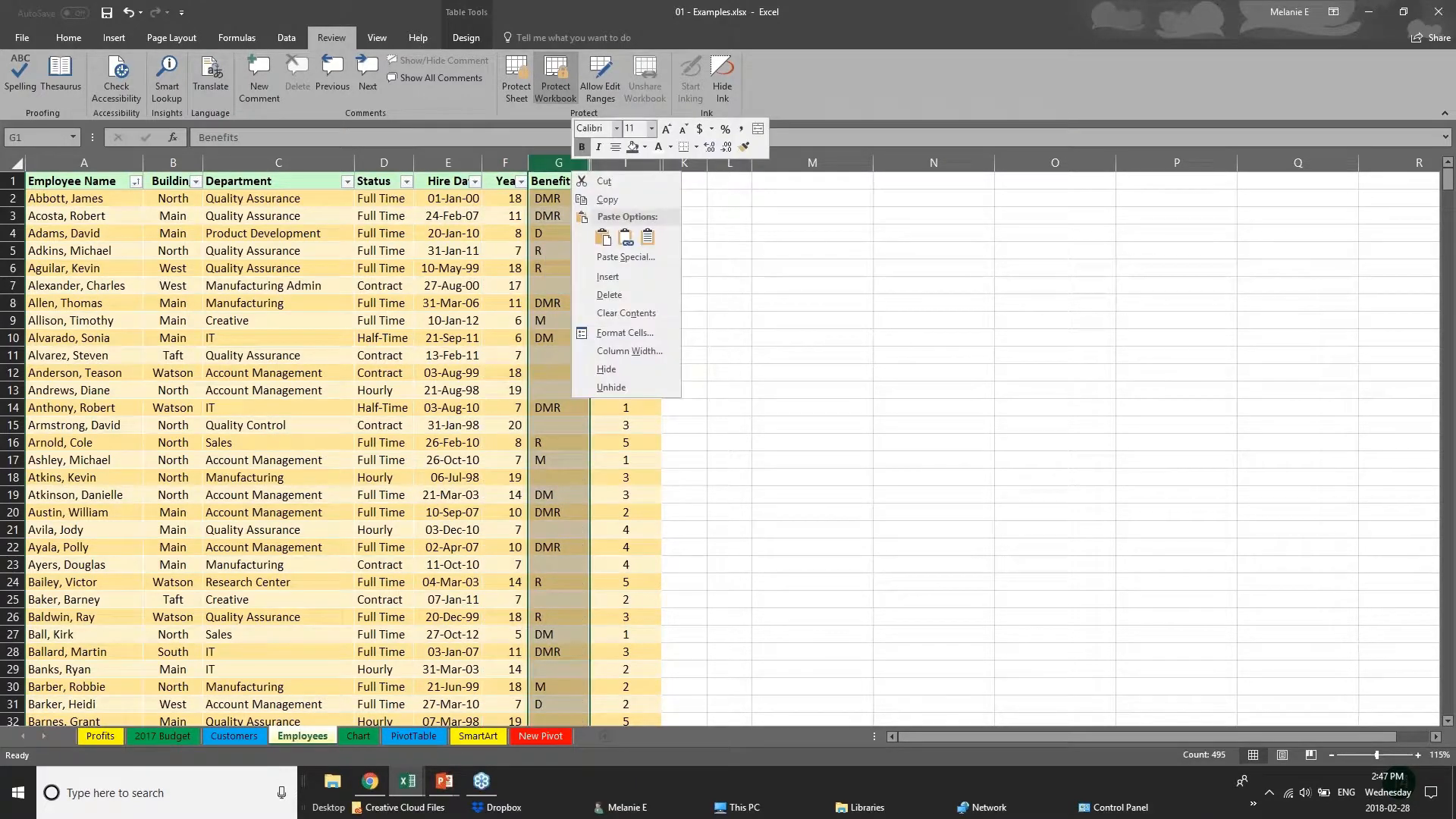
pyautogui.click(699, 395)
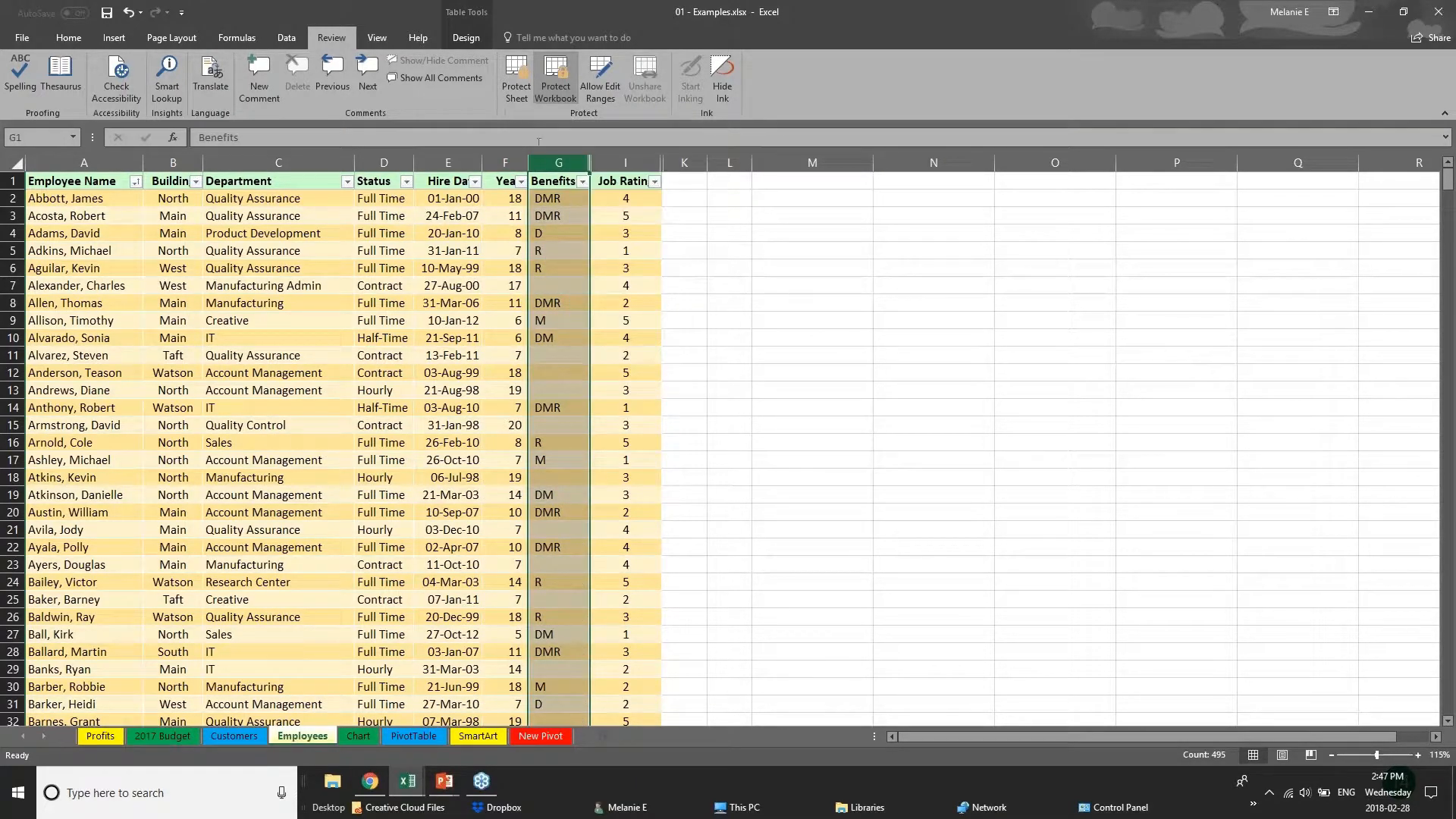
# Select the Department, Status and Hire Date columns in turn to check access to them under the workbook protection.
pyautogui.rightClick(545, 161)
pyautogui.press('Escape')
pyautogui.click(278, 162)
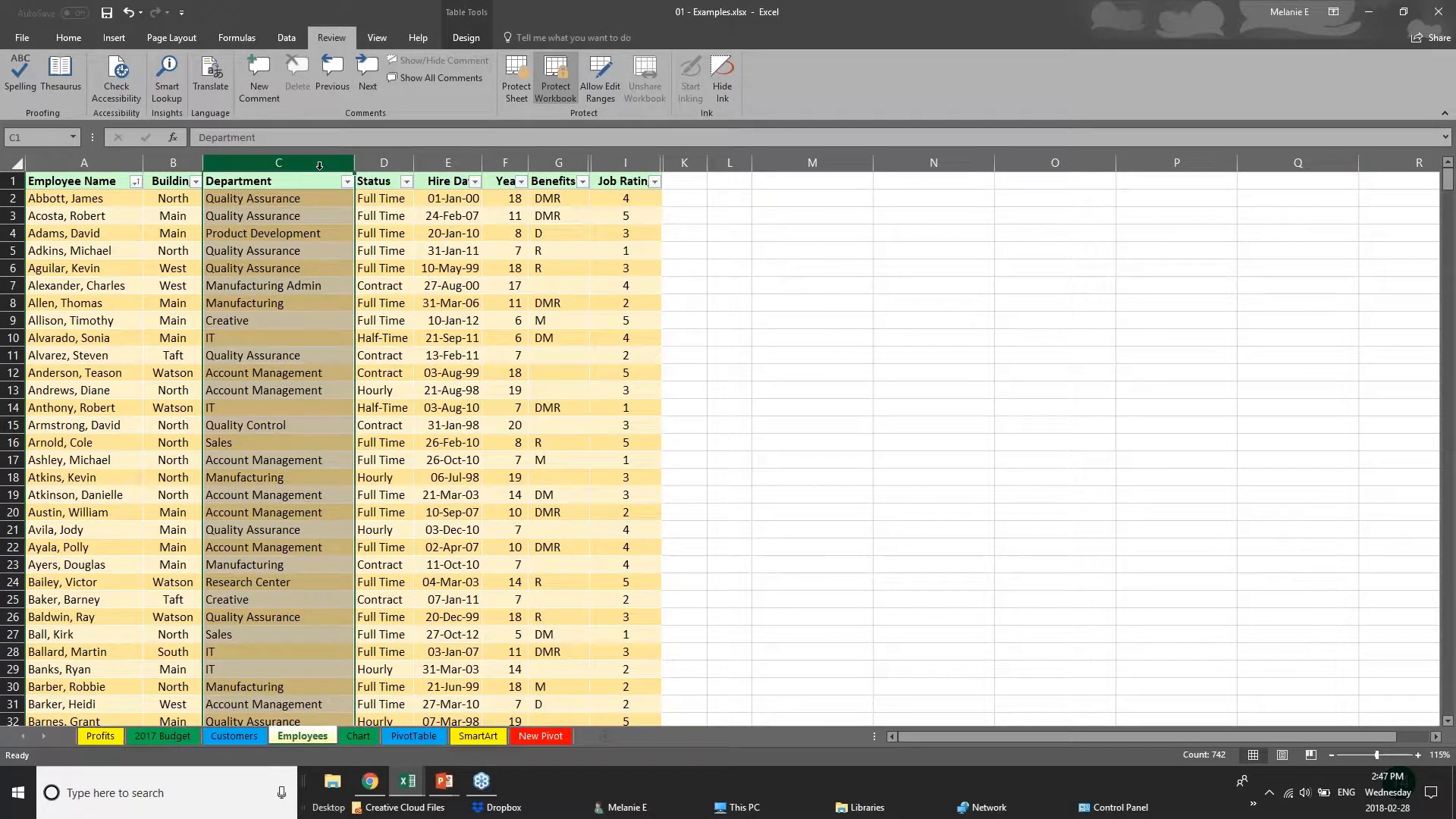
pyautogui.click(383, 163)
pyautogui.click(447, 163)
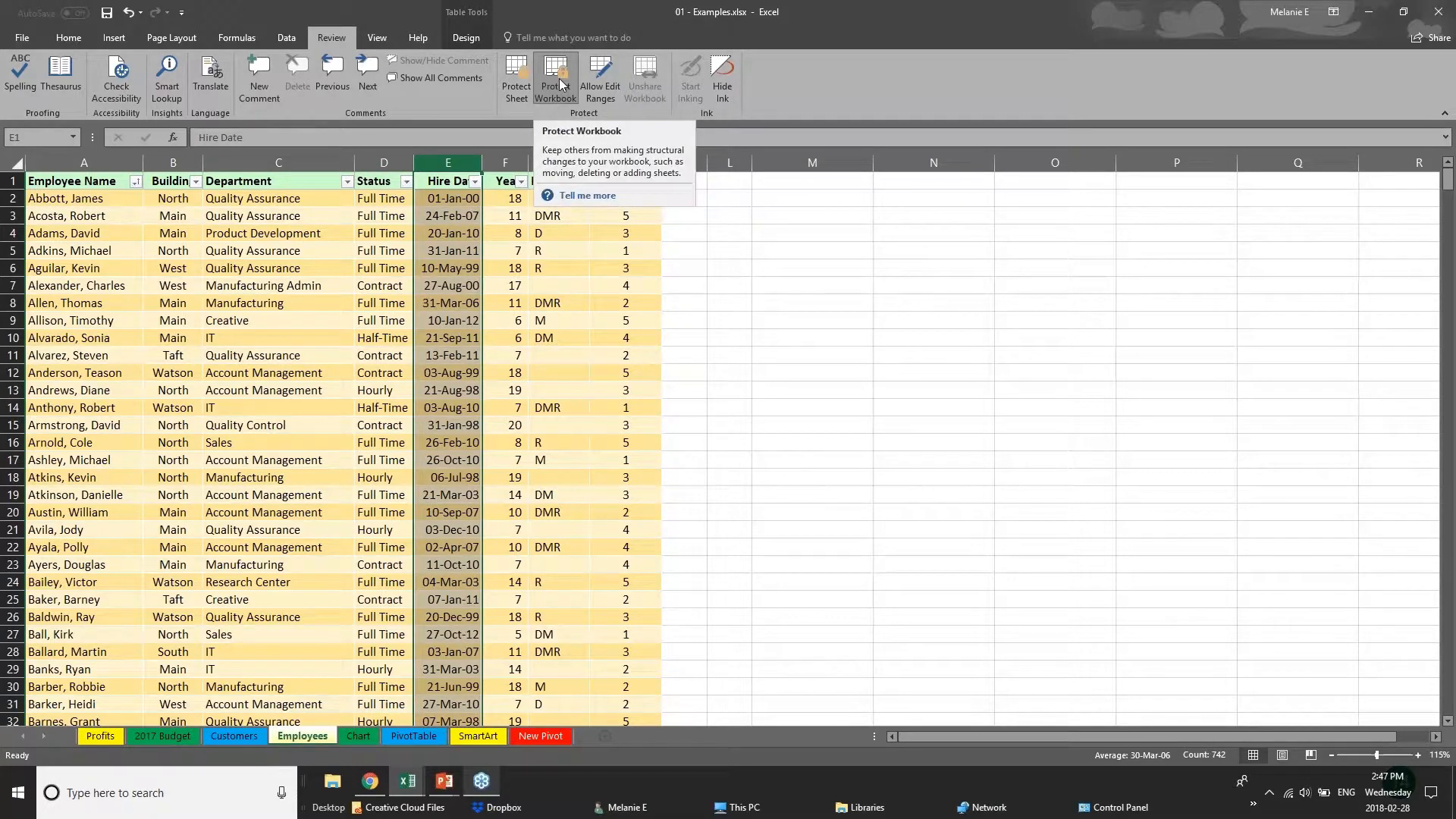
# Browse the budget, Customers, Chart and PivotTable sheets, and check which sheet commands are available for Employees.
pyautogui.click(163, 739)
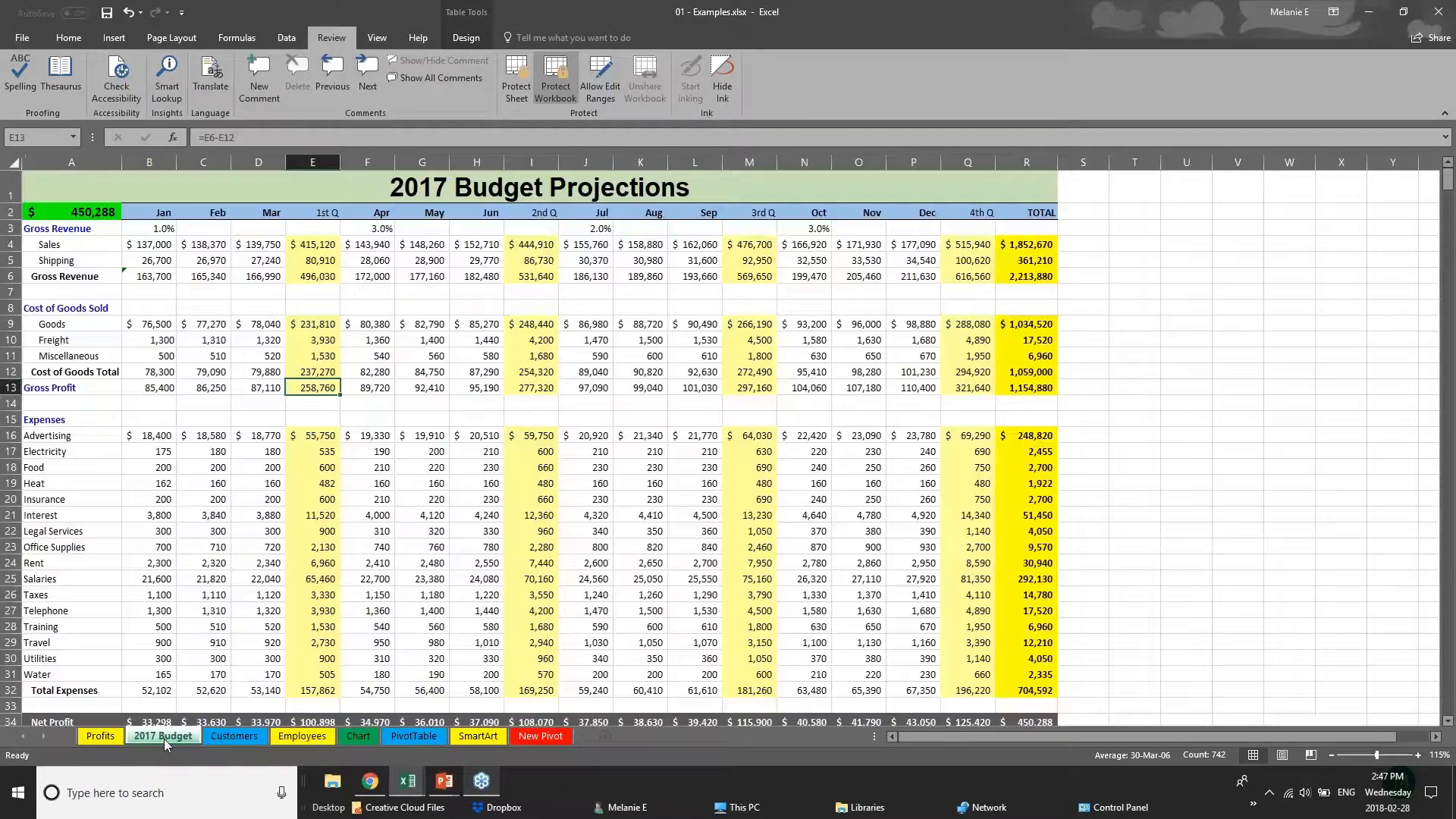
pyautogui.click(233, 736)
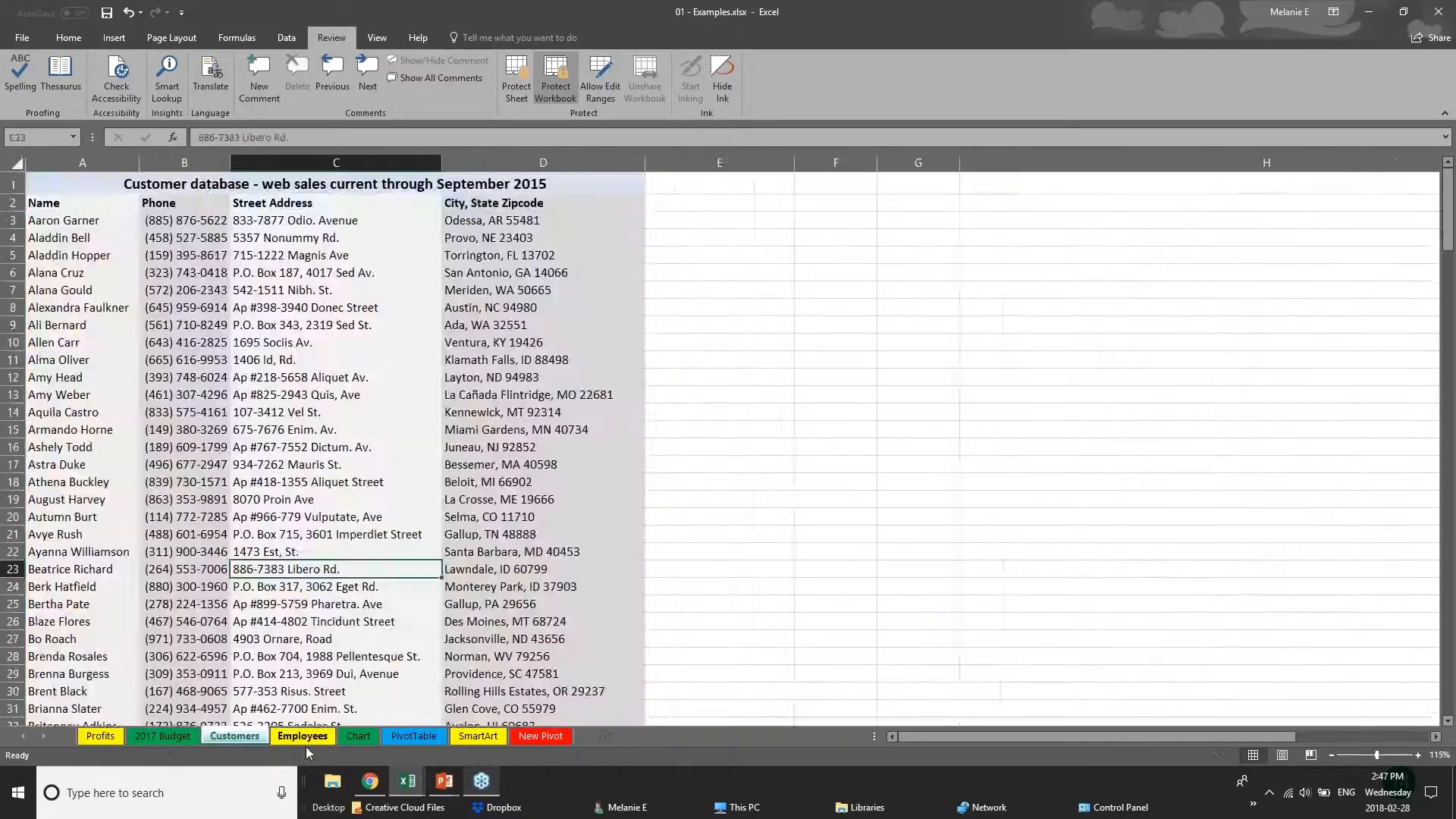
pyautogui.click(302, 736)
pyautogui.click(355, 736)
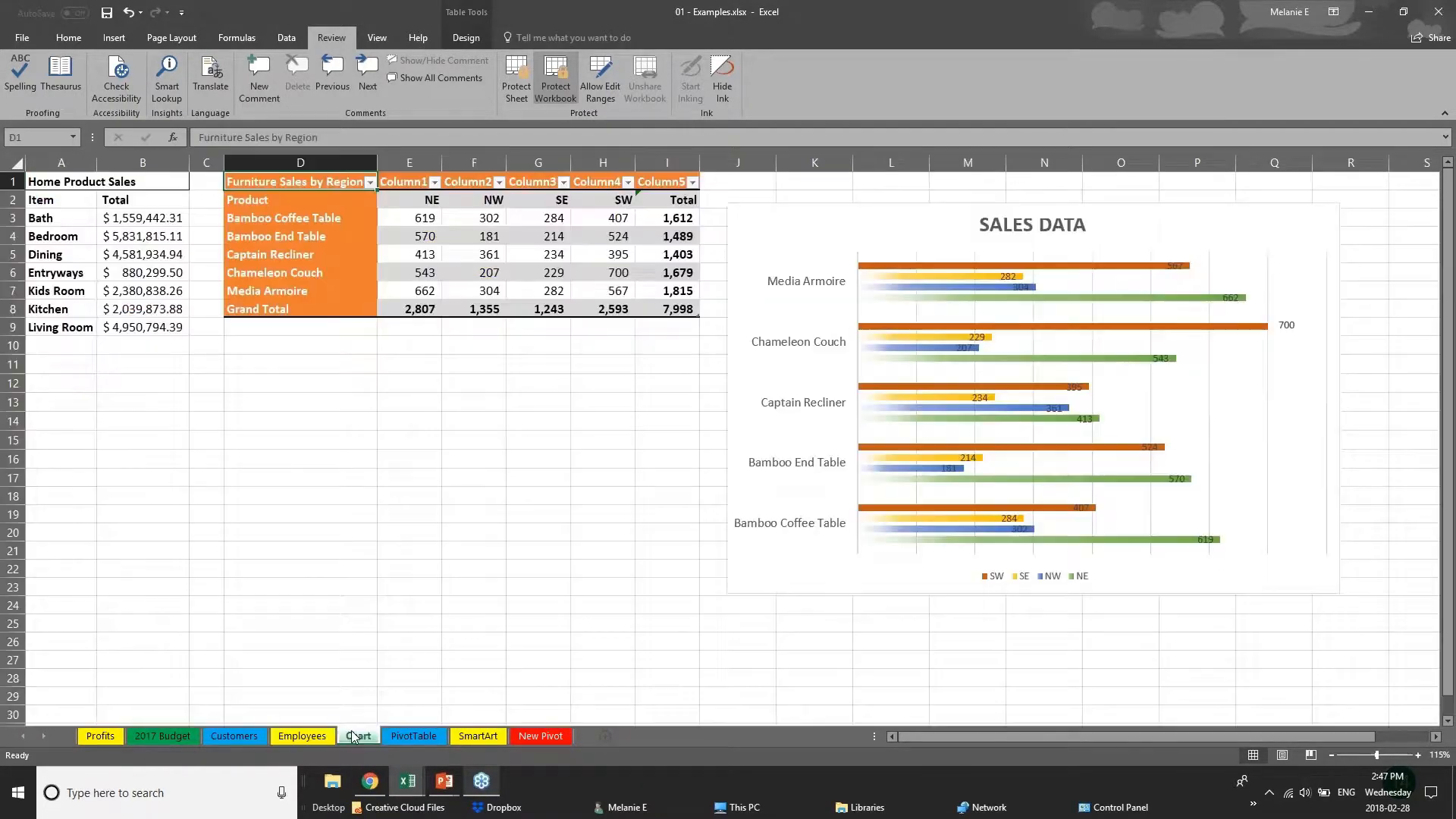
pyautogui.click(408, 737)
pyautogui.click(228, 735)
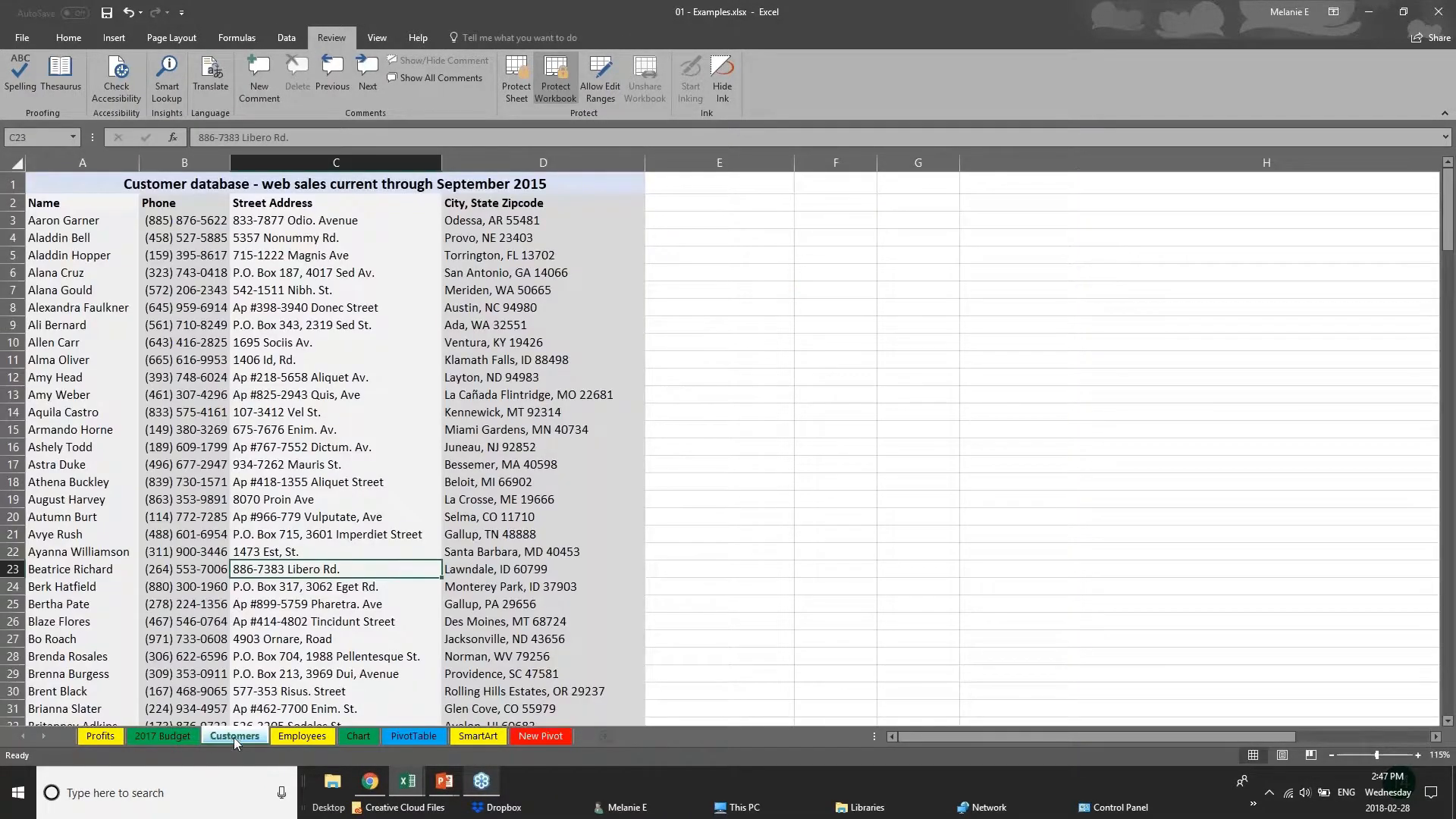
pyautogui.click(311, 737)
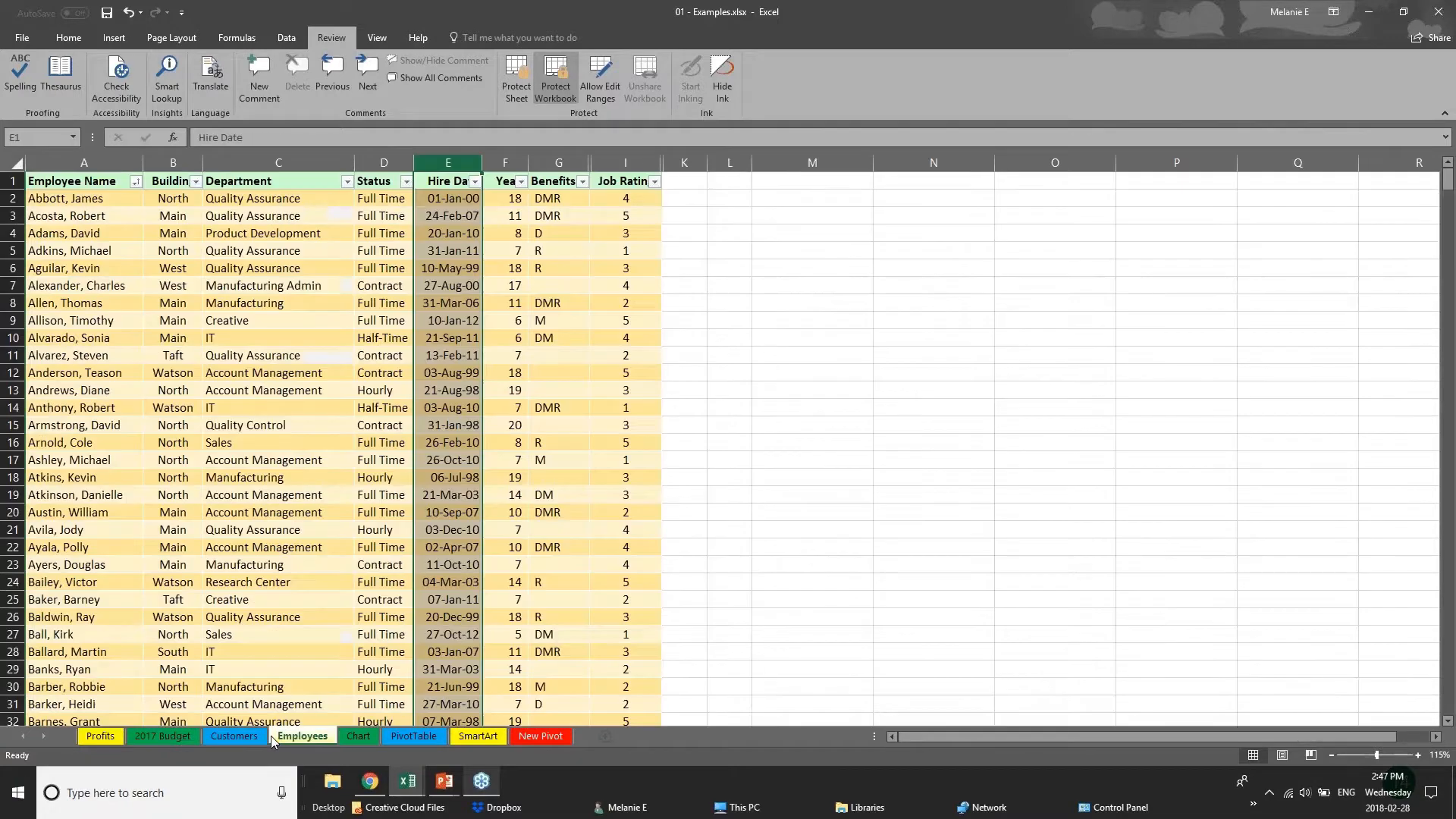
pyautogui.rightClick(311, 739)
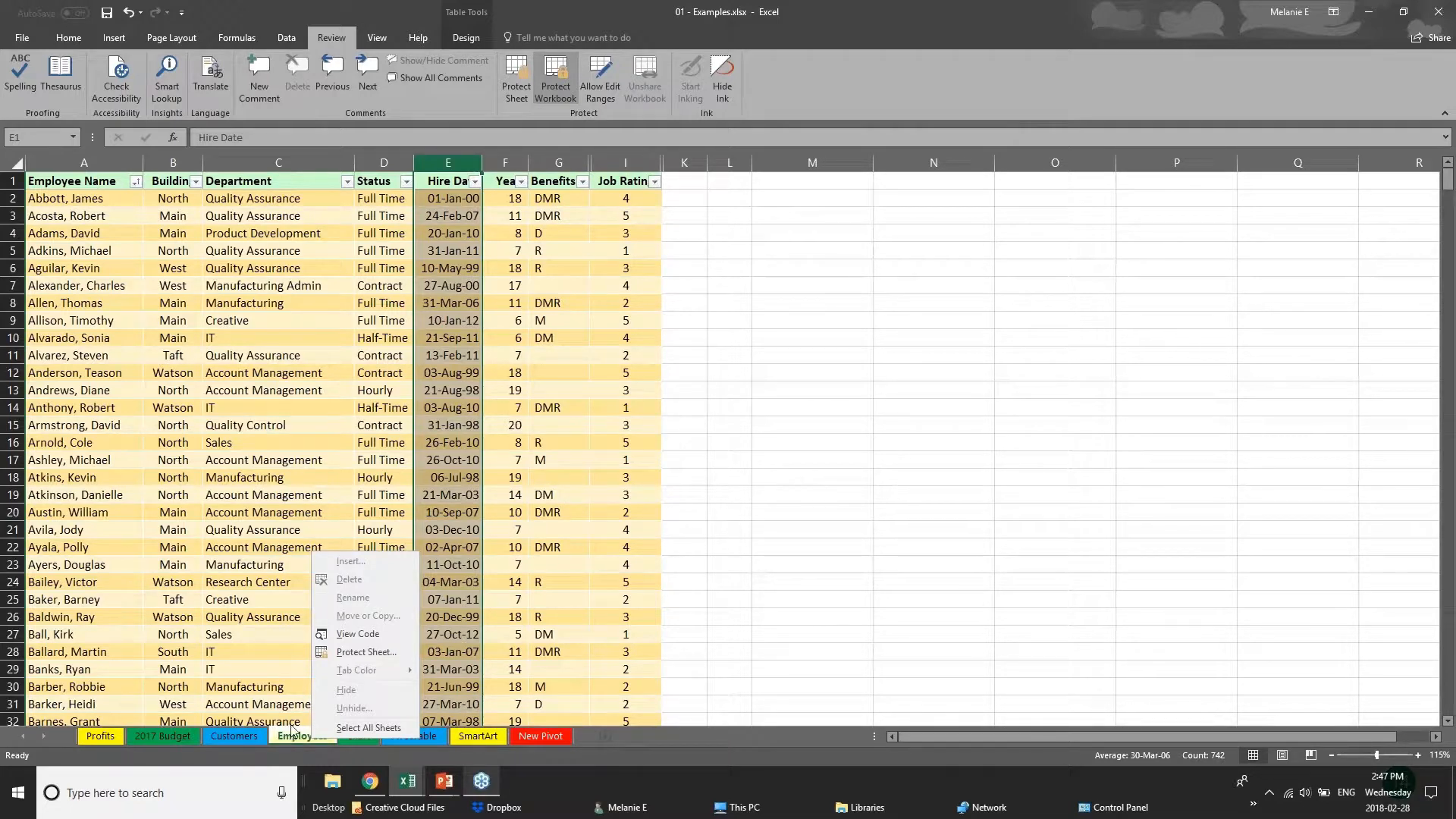
# Unprotect the workbook by entering its password, and hide the Employees sheet.
pyautogui.click(565, 89)
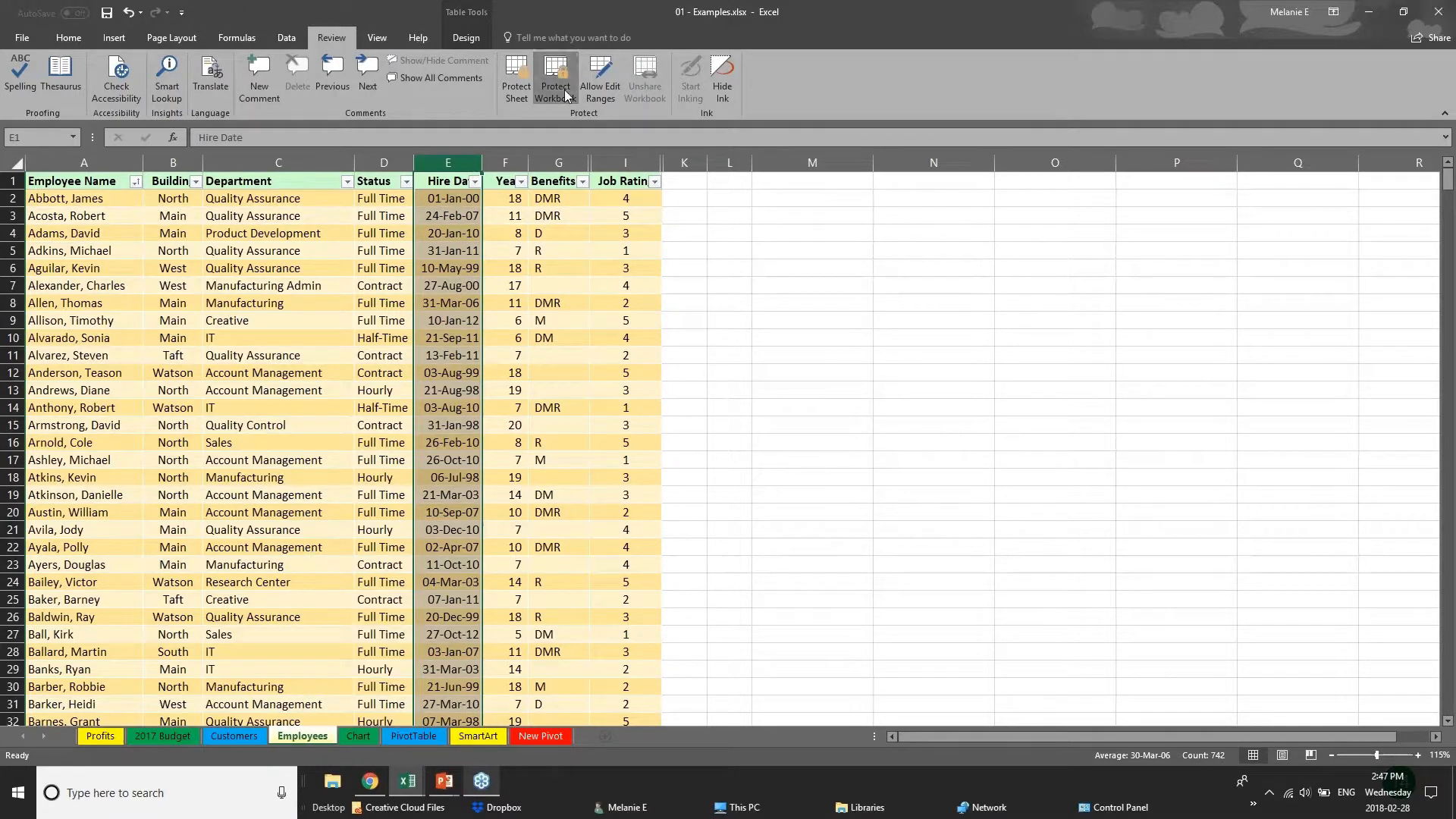
pyautogui.click(564, 89)
pyautogui.write('p')
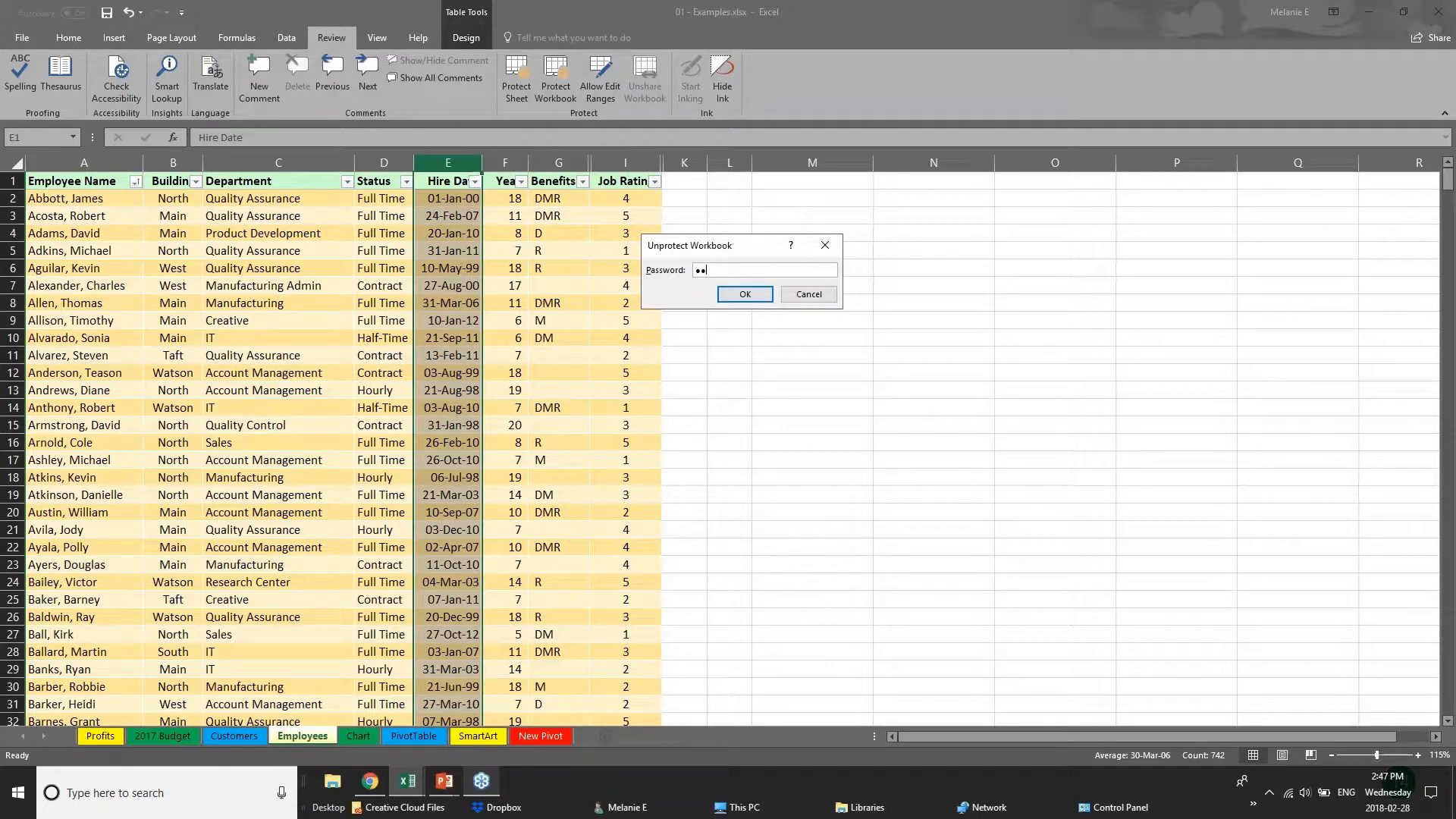
pyautogui.press('Return')
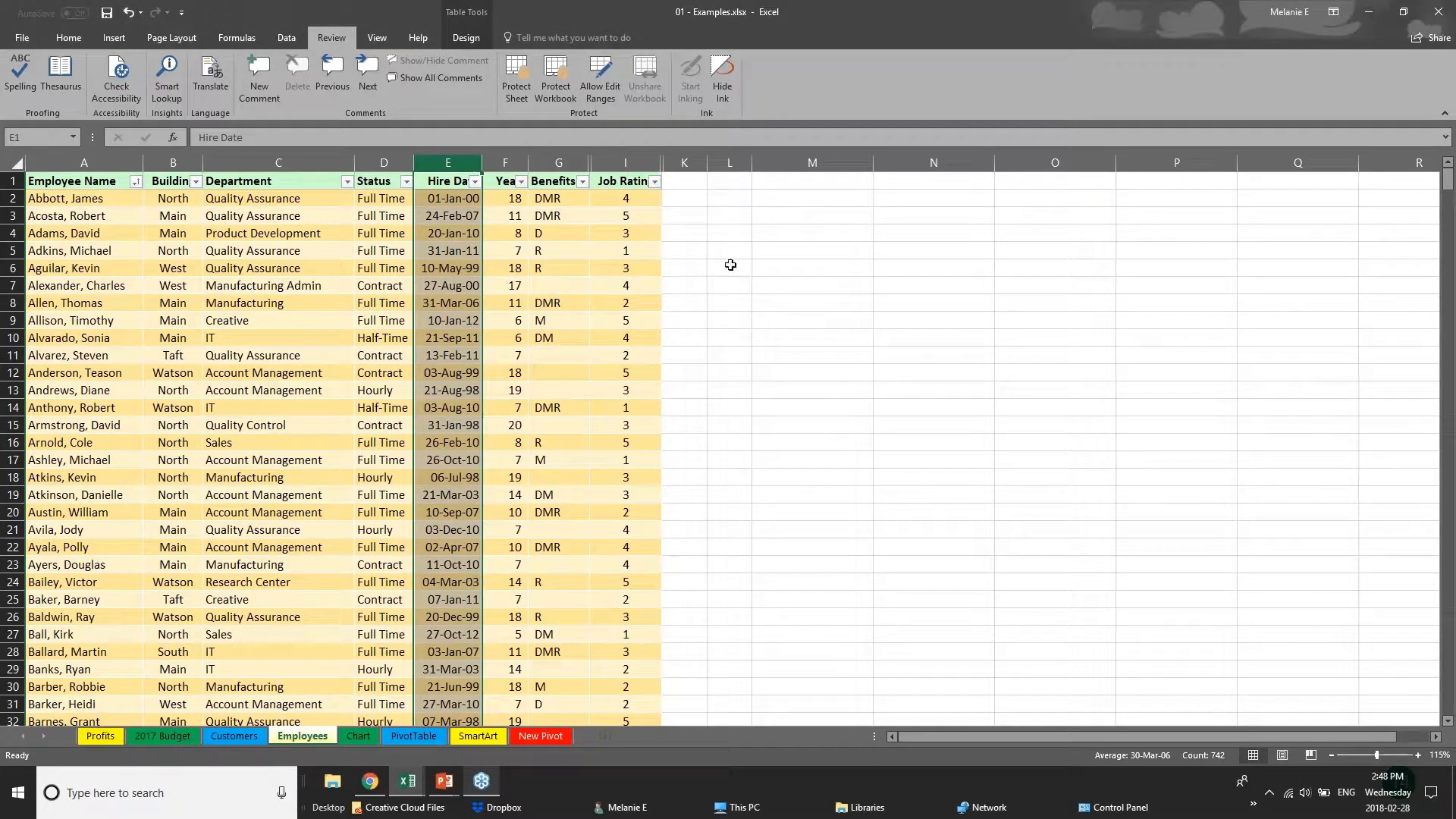
pyautogui.rightClick(317, 740)
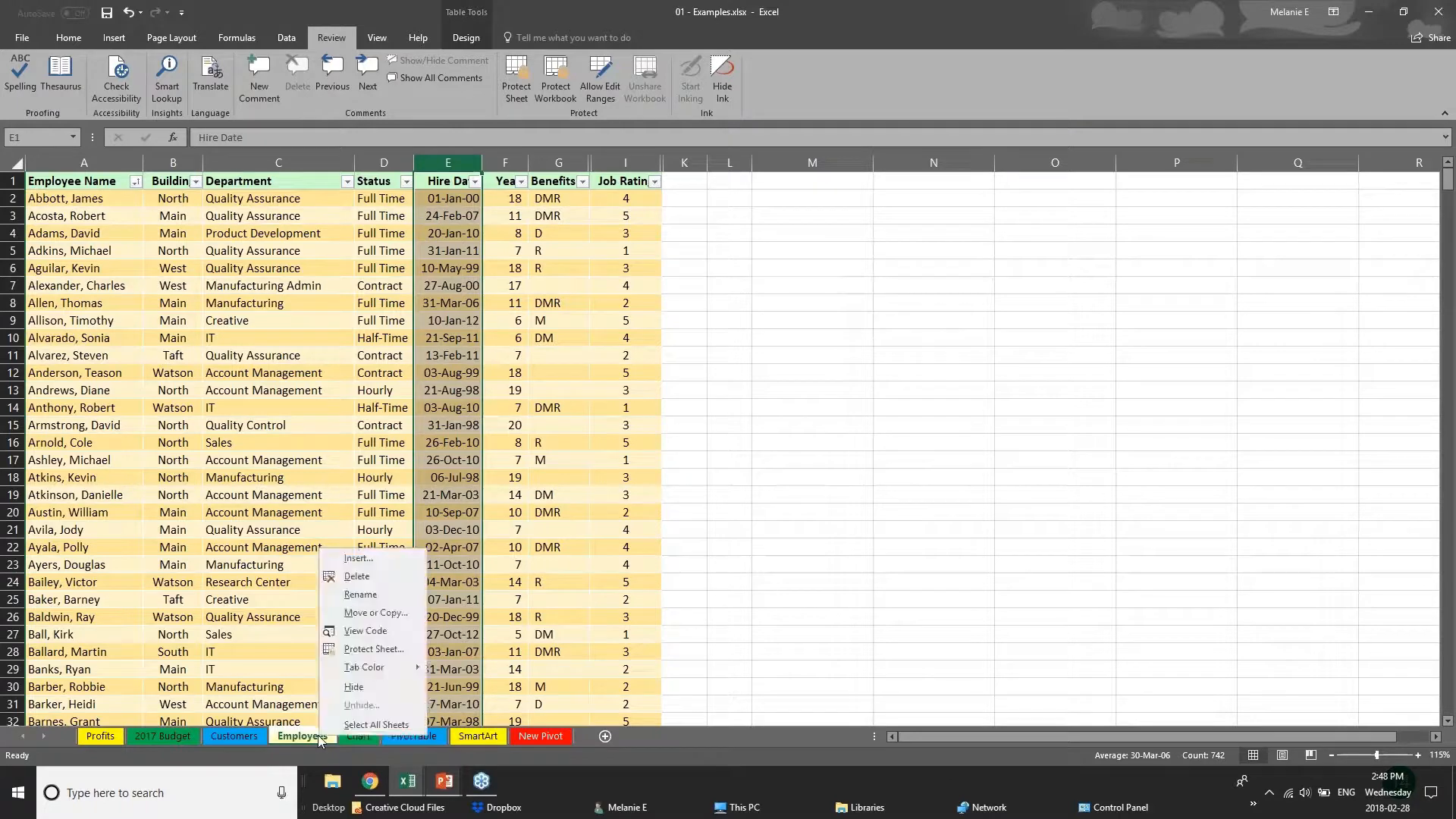
pyautogui.click(350, 687)
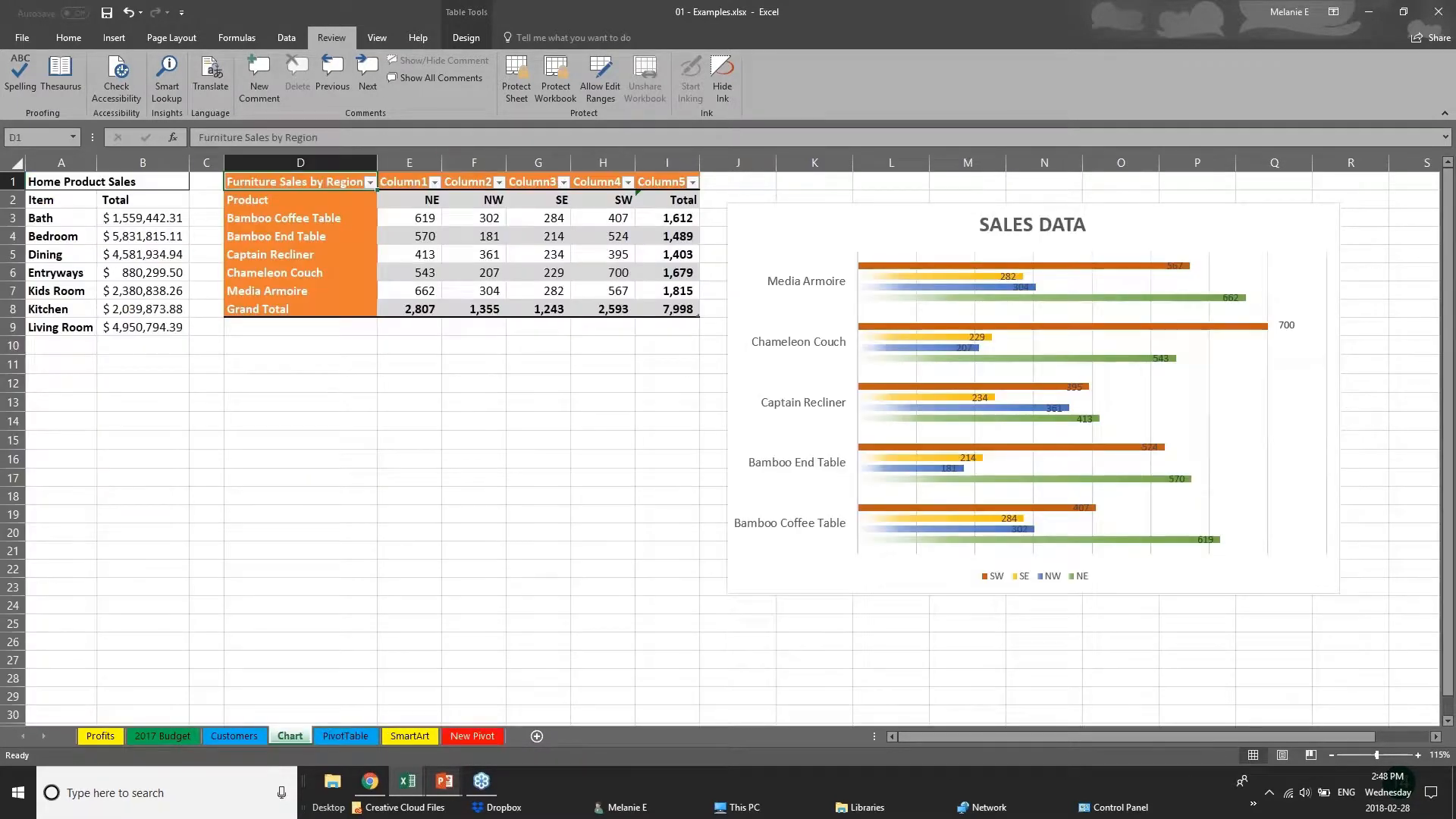
# Protect the workbook structure again, with the Structure option on, entering and confirming the password.
pyautogui.click(562, 92)
pyautogui.write('12')
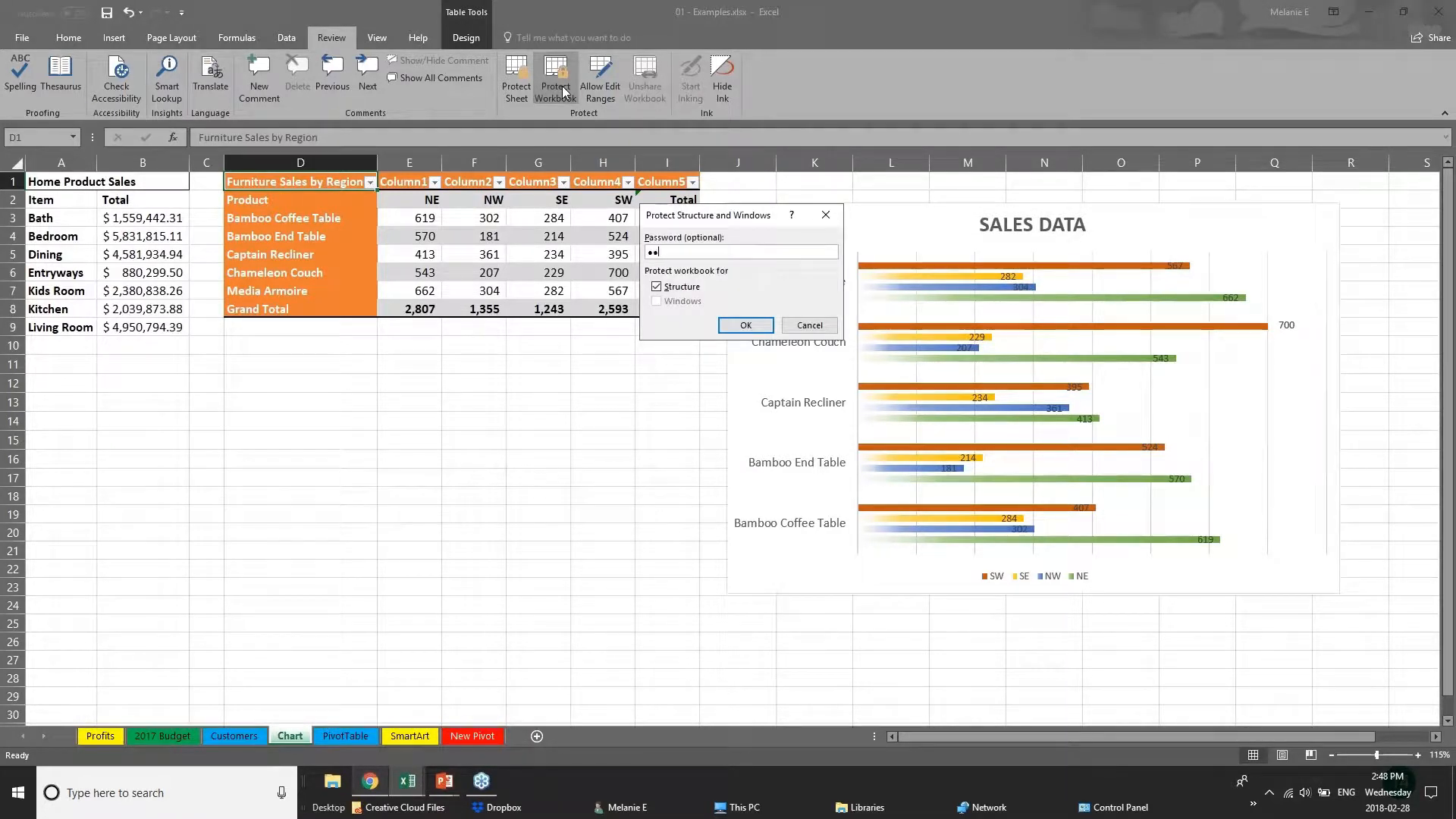
pyautogui.press('Return')
pyautogui.write('12')
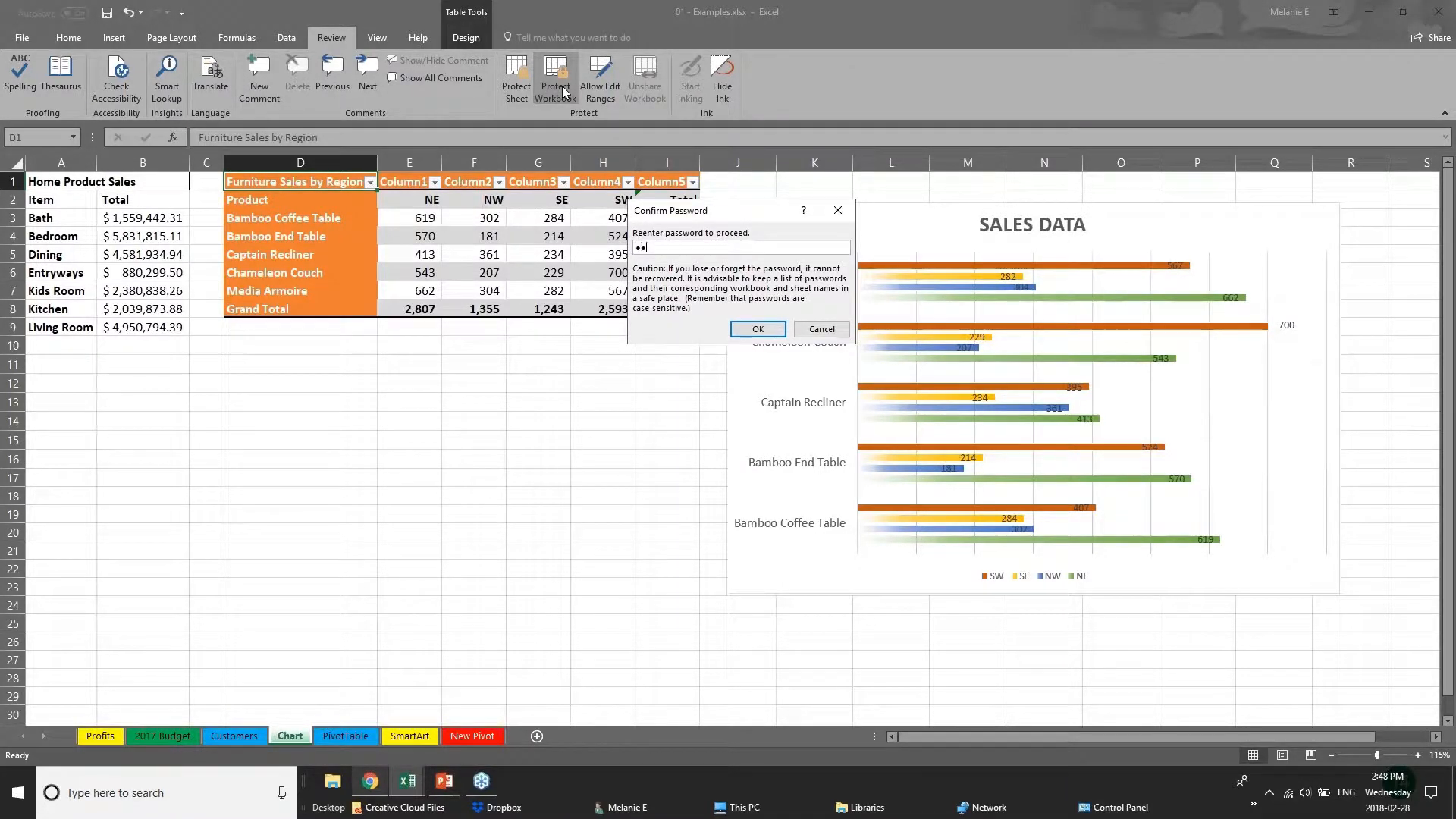
pyautogui.press('Return')
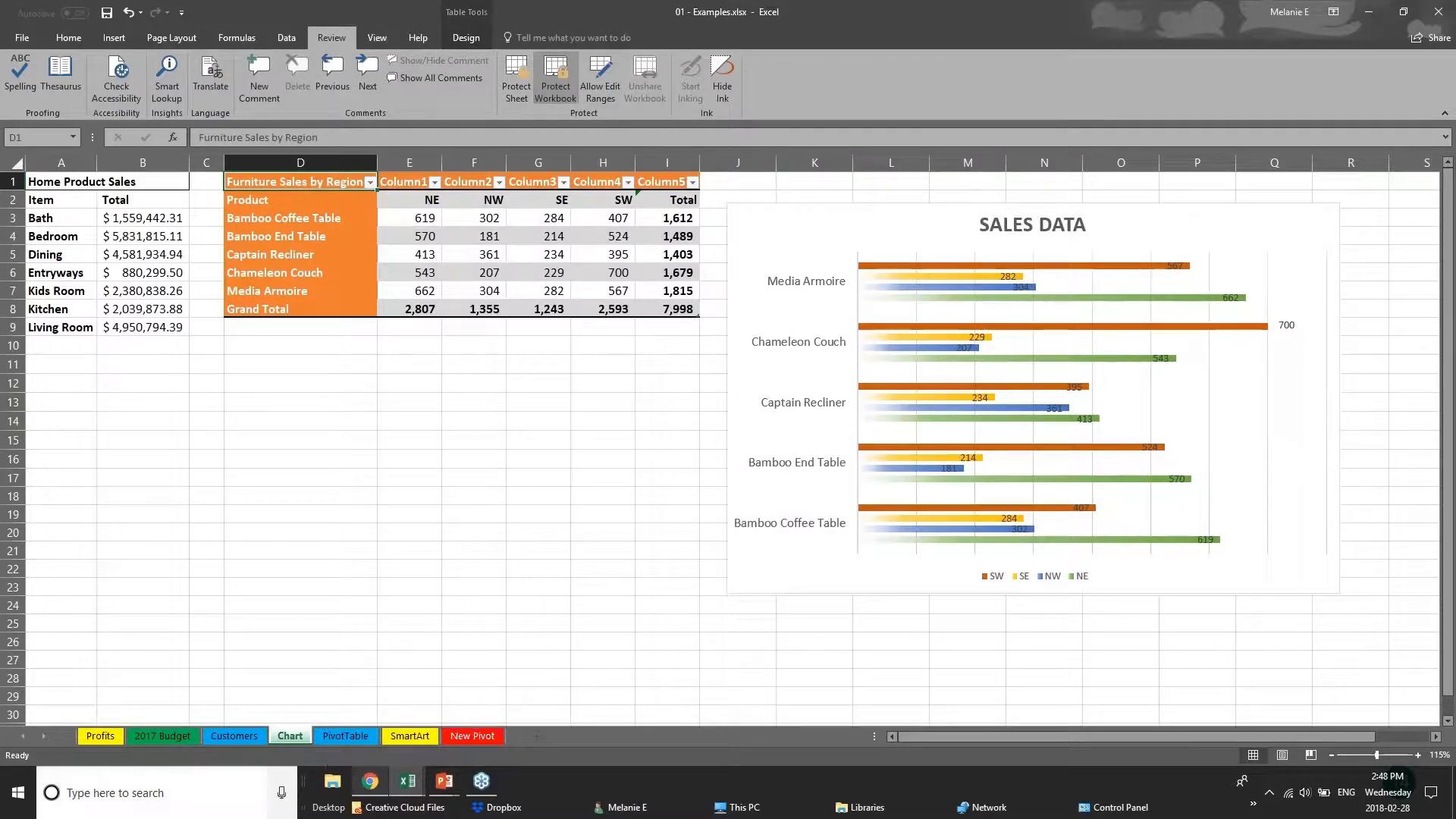
# Check the sheet commands available for PivotTable, and look through the Customers and Chart sheets with the Employees sheet hidden.
pyautogui.click(235, 735)
pyautogui.click(345, 735)
pyautogui.rightClick(347, 736)
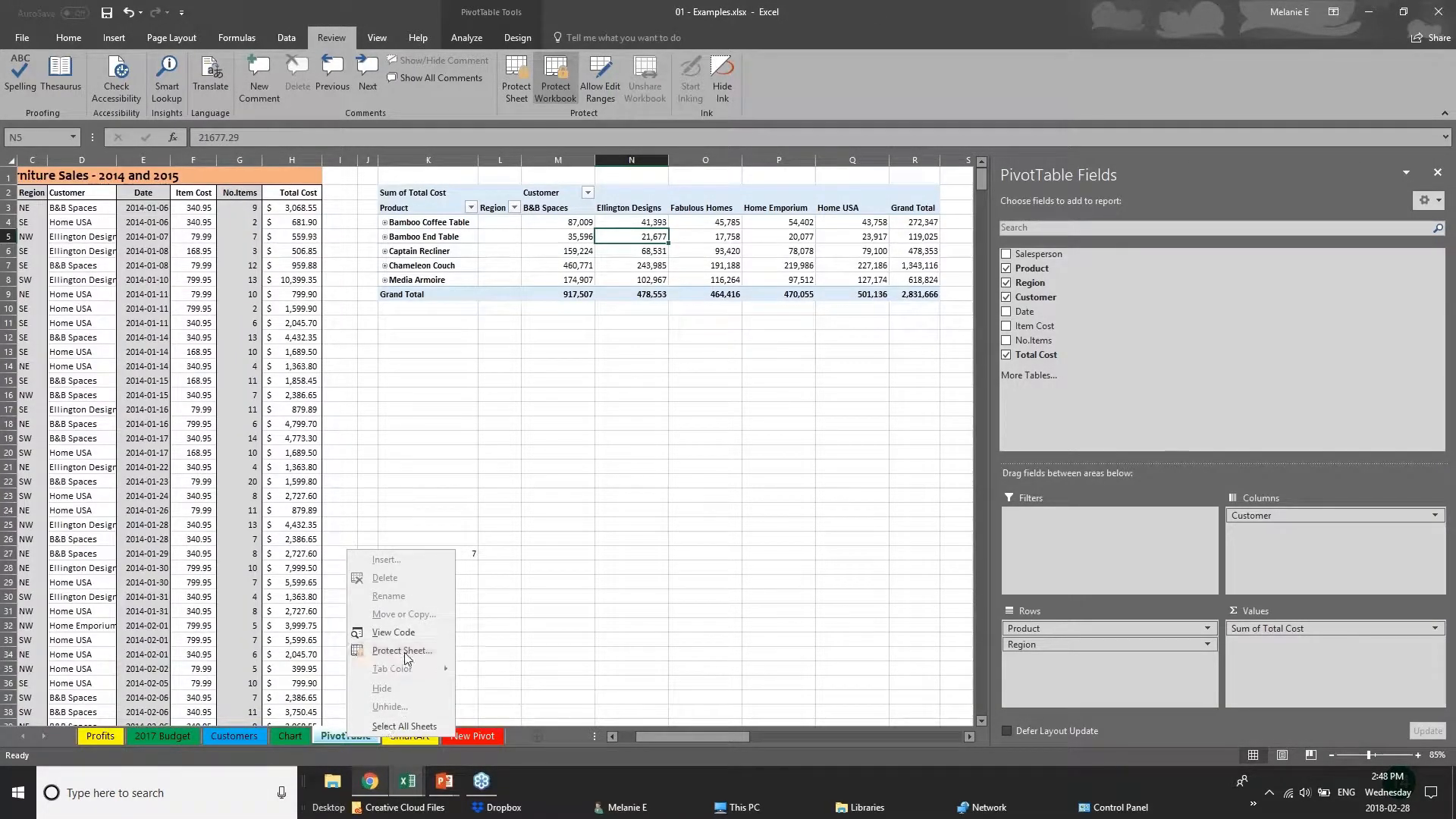
pyautogui.click(240, 730)
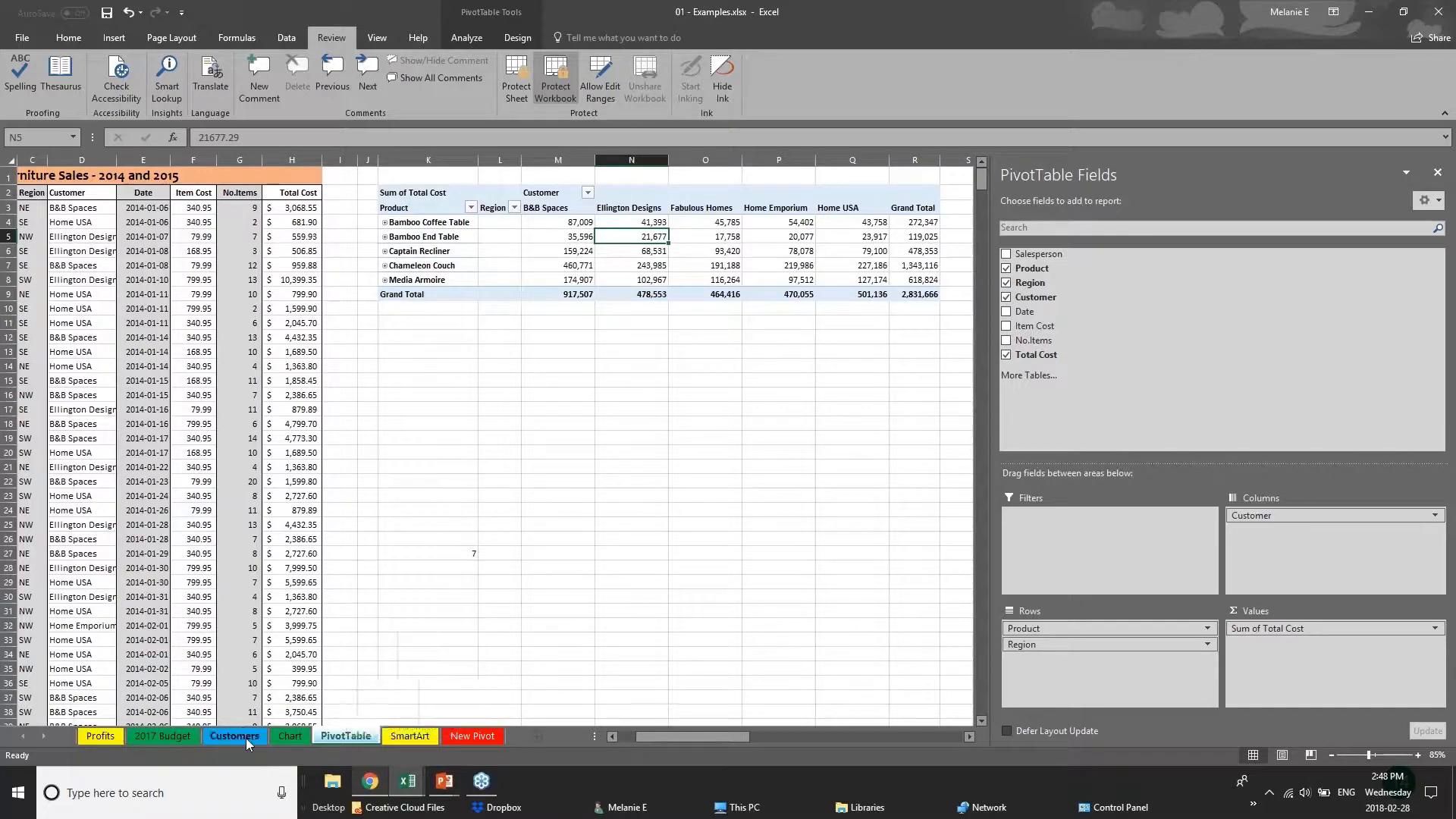
pyautogui.click(193, 737)
pyautogui.click(235, 736)
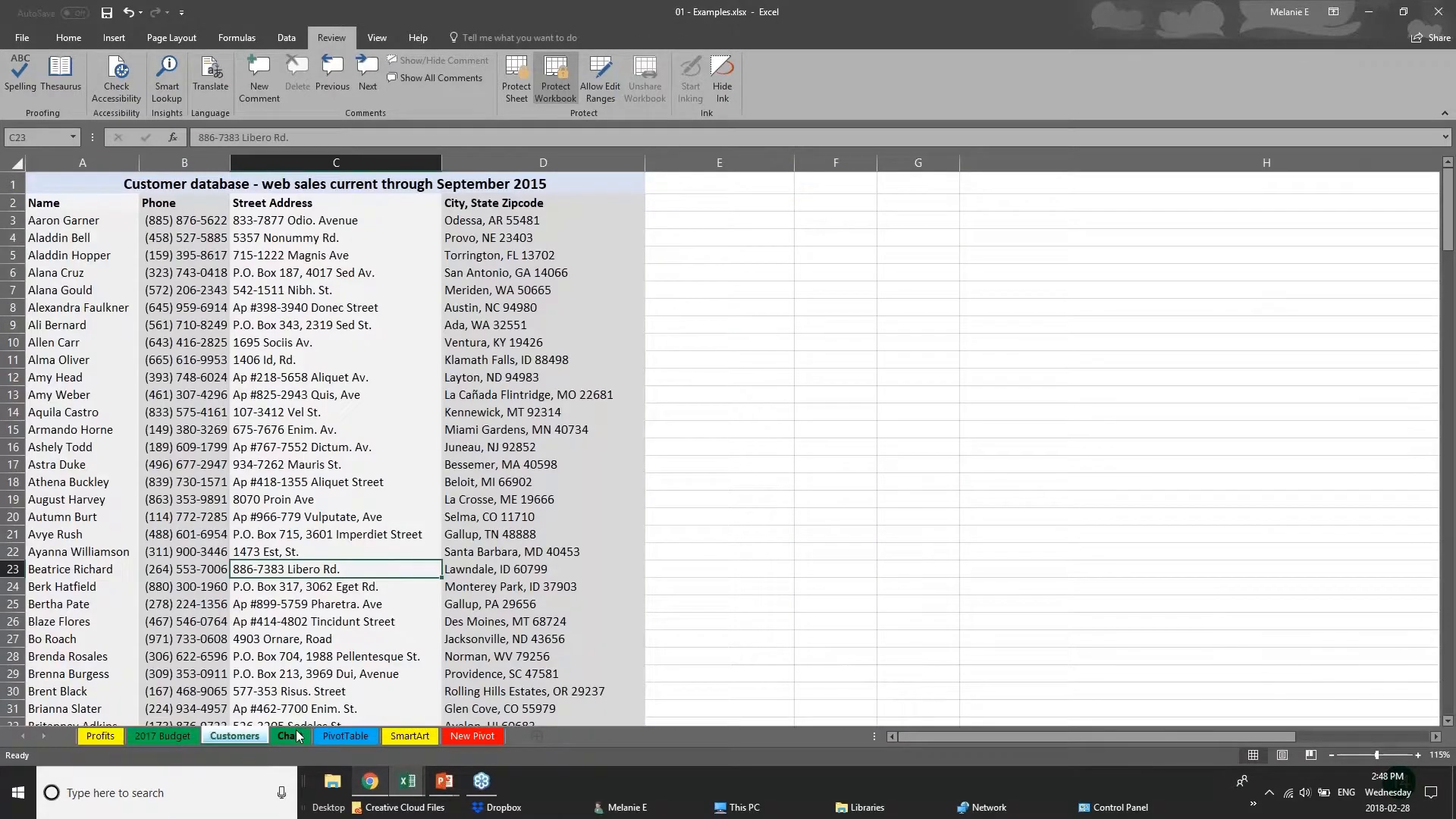
pyautogui.click(290, 736)
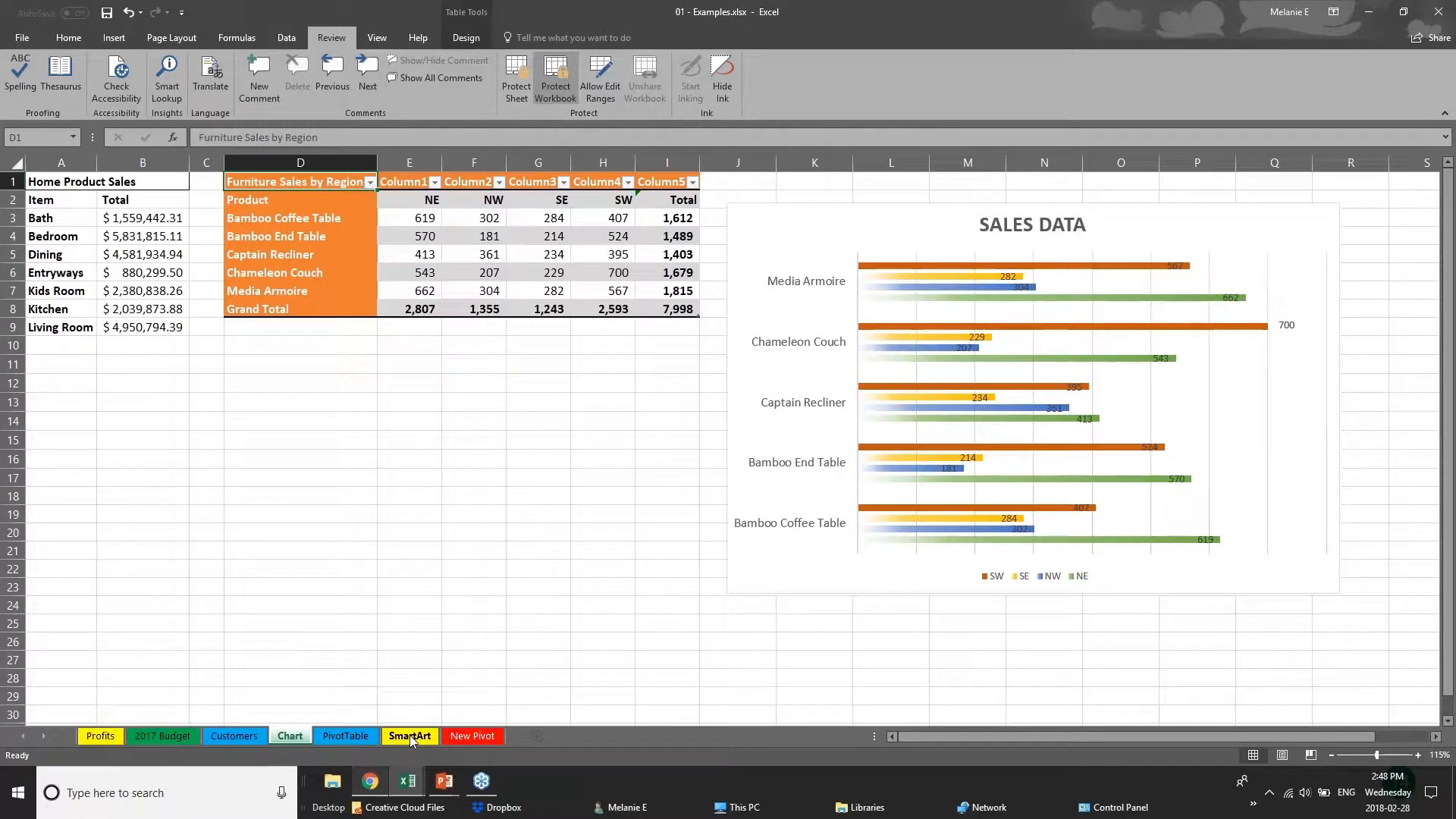
# Remove the protection from the workbook structure and switch to the PowerPoint presentation.
pyautogui.click(552, 68)
pyautogui.press('Escape')
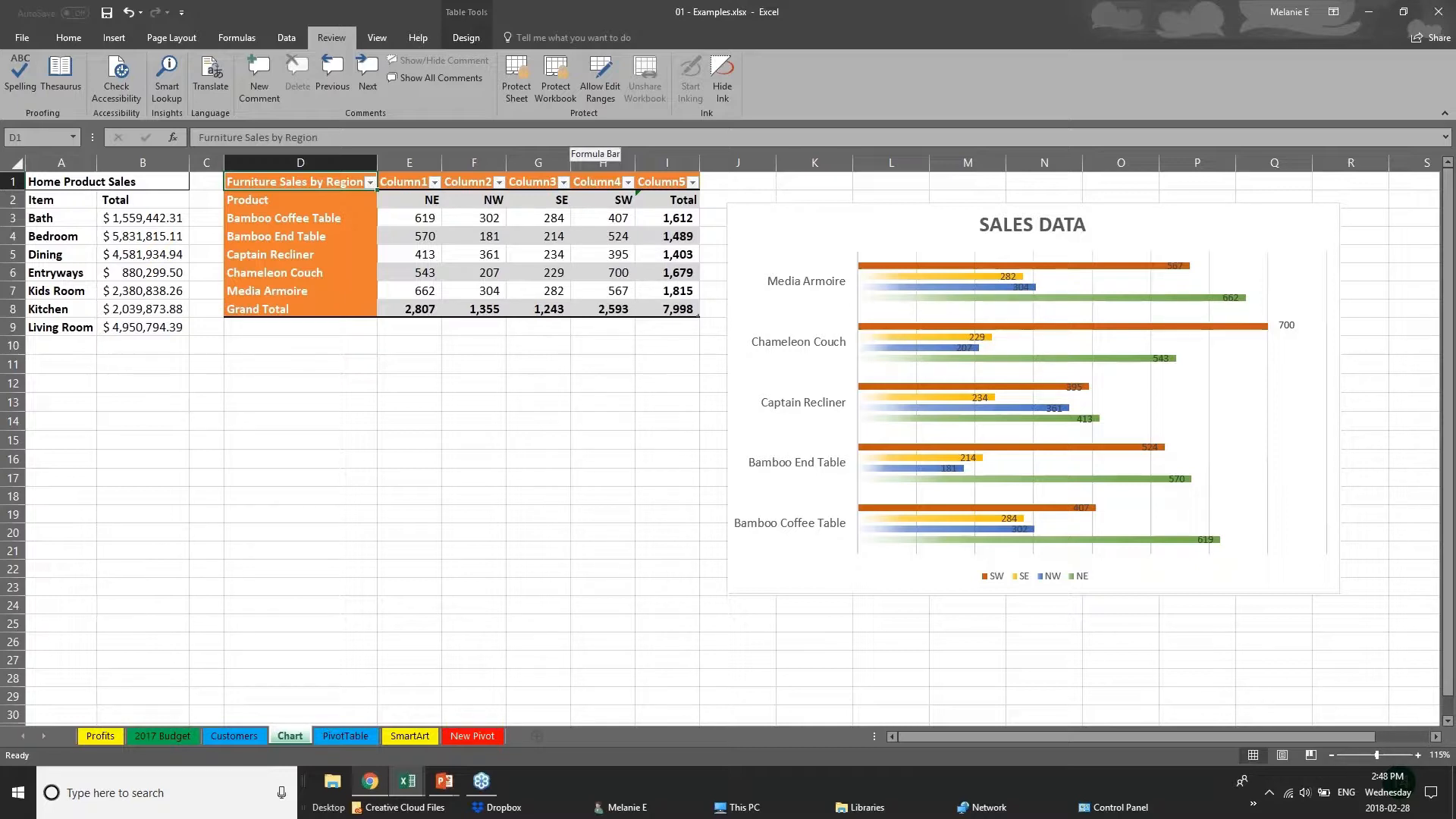
pyautogui.click(445, 781)
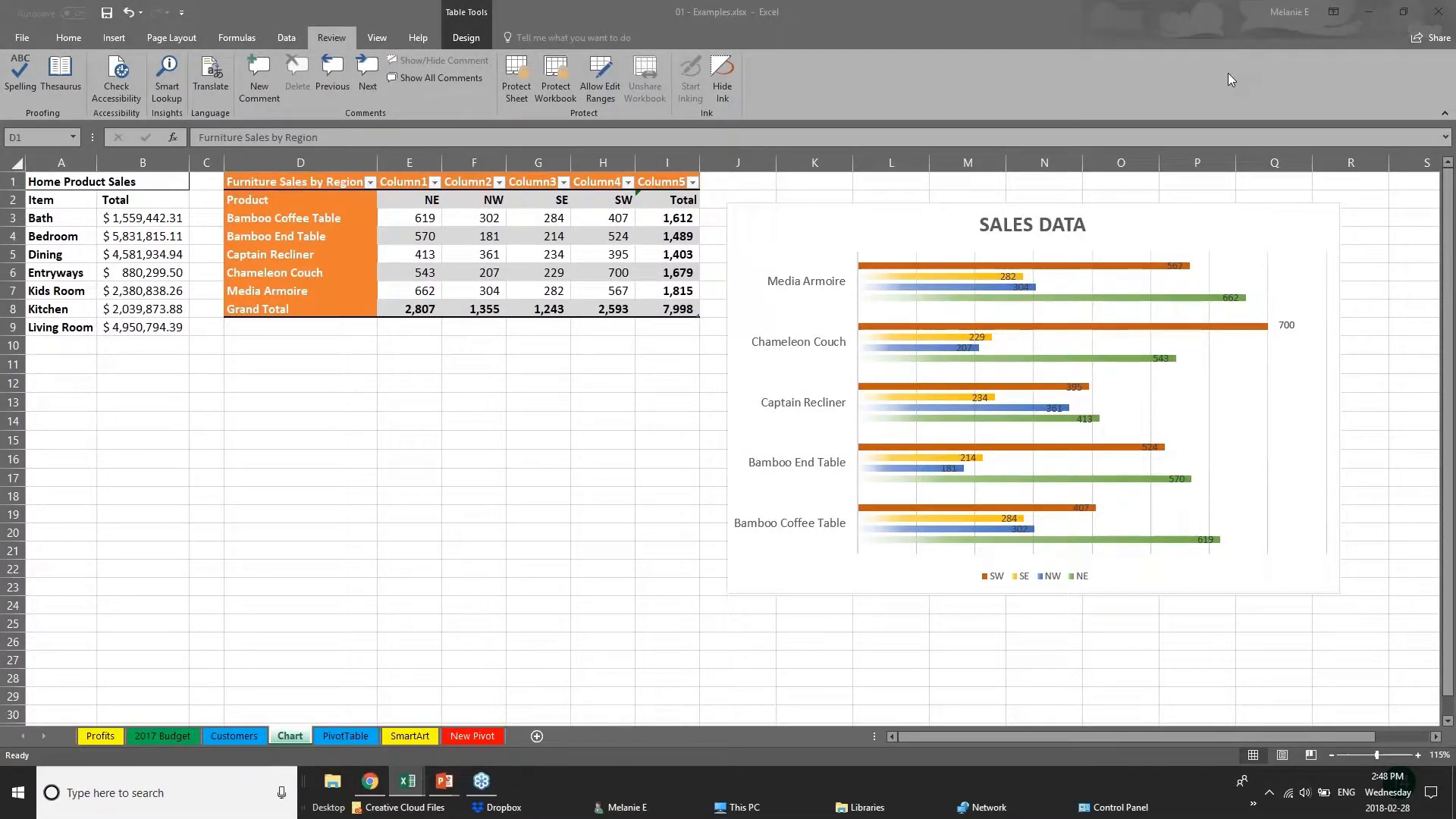
# Share the 01 - Examples workbook by uploading a copy to the personal OneDrive account.
pyautogui.click(1428, 41)
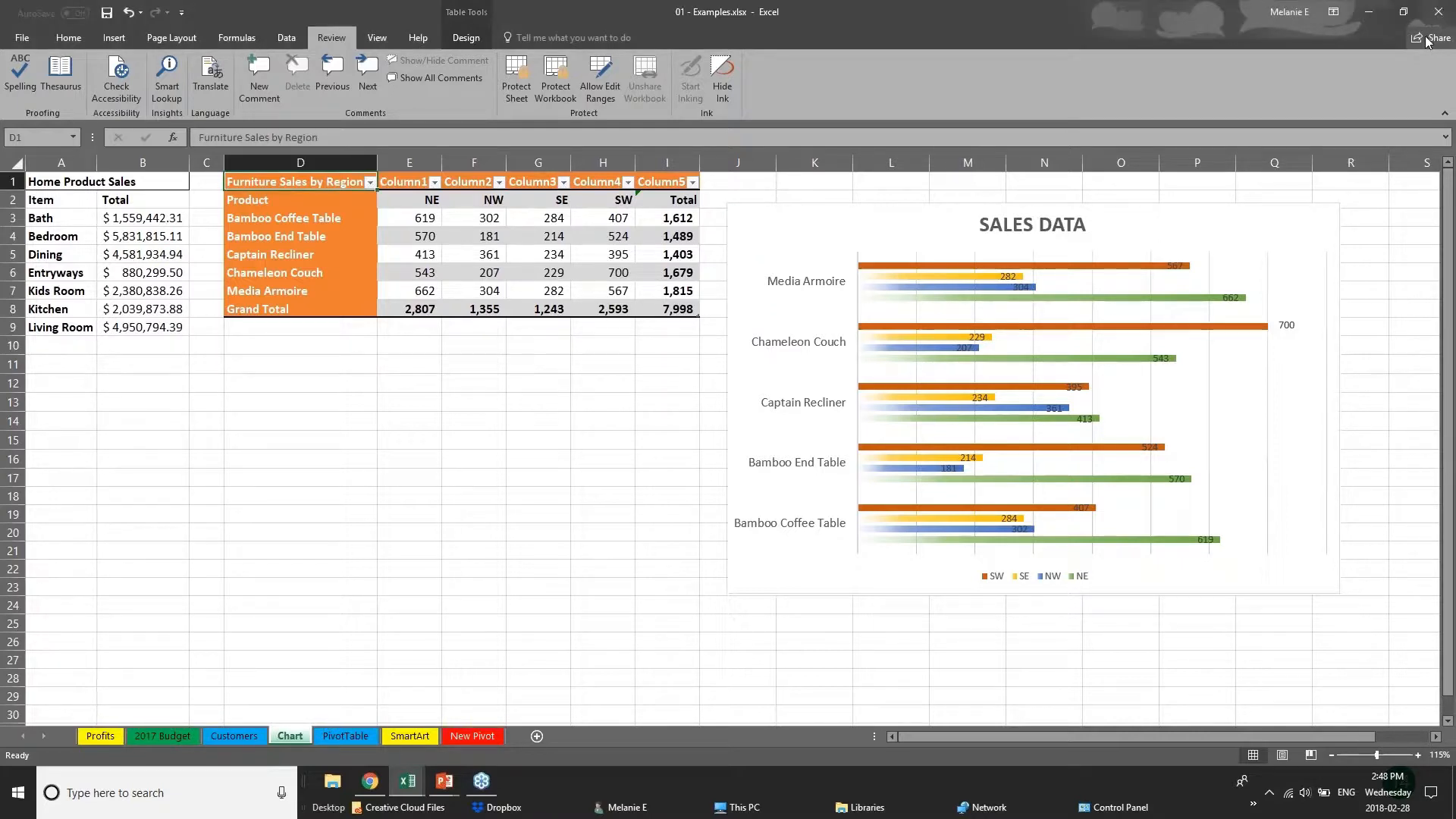
pyautogui.click(1420, 44)
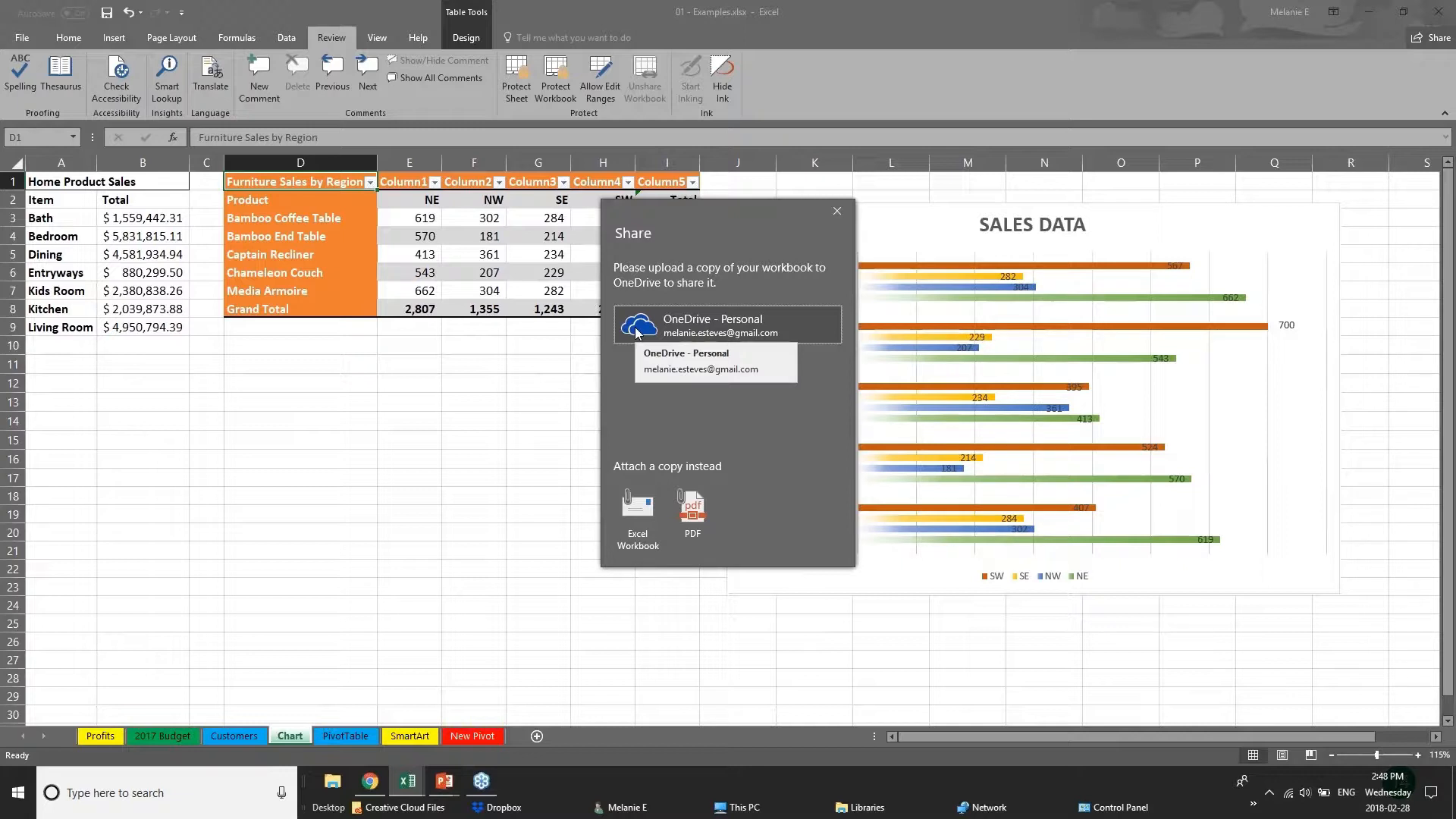
pyautogui.click(637, 331)
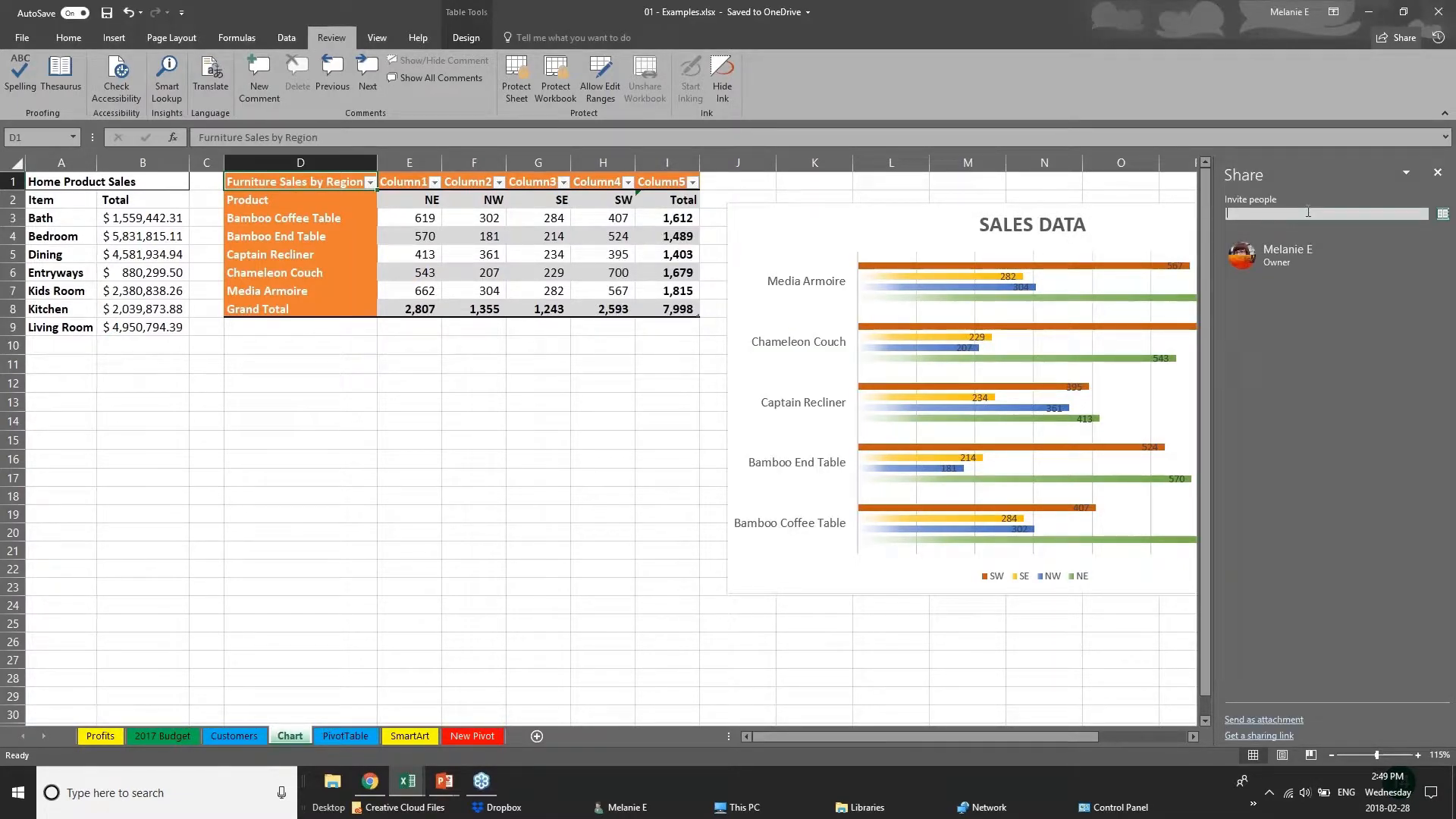
# Fill in a sharing invitation for a suggested contact with Can edit permission, and close it without sending.
pyautogui.click(1308, 212)
pyautogui.write('cheryl')
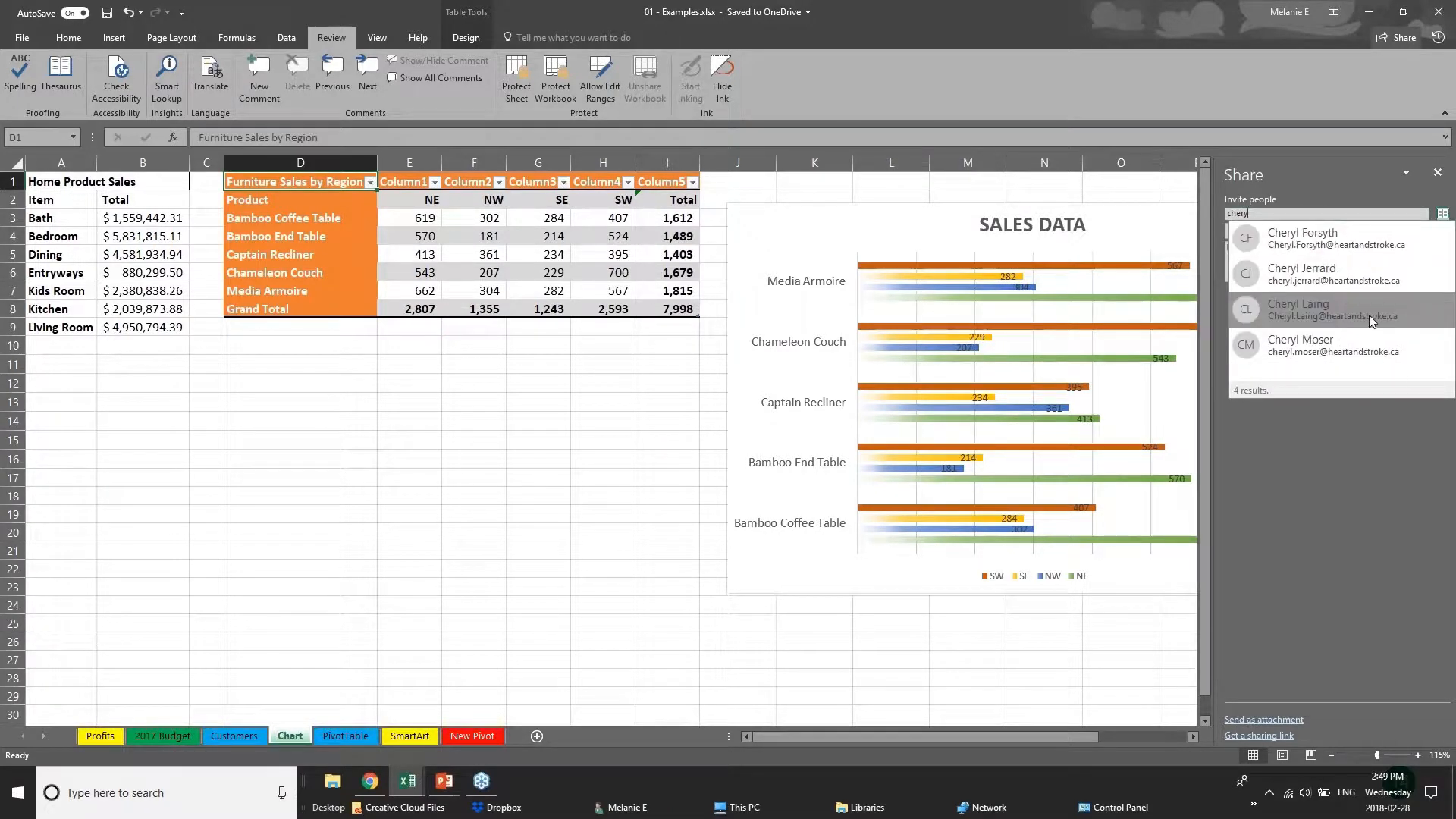
pyautogui.click(1368, 316)
pyautogui.click(1260, 231)
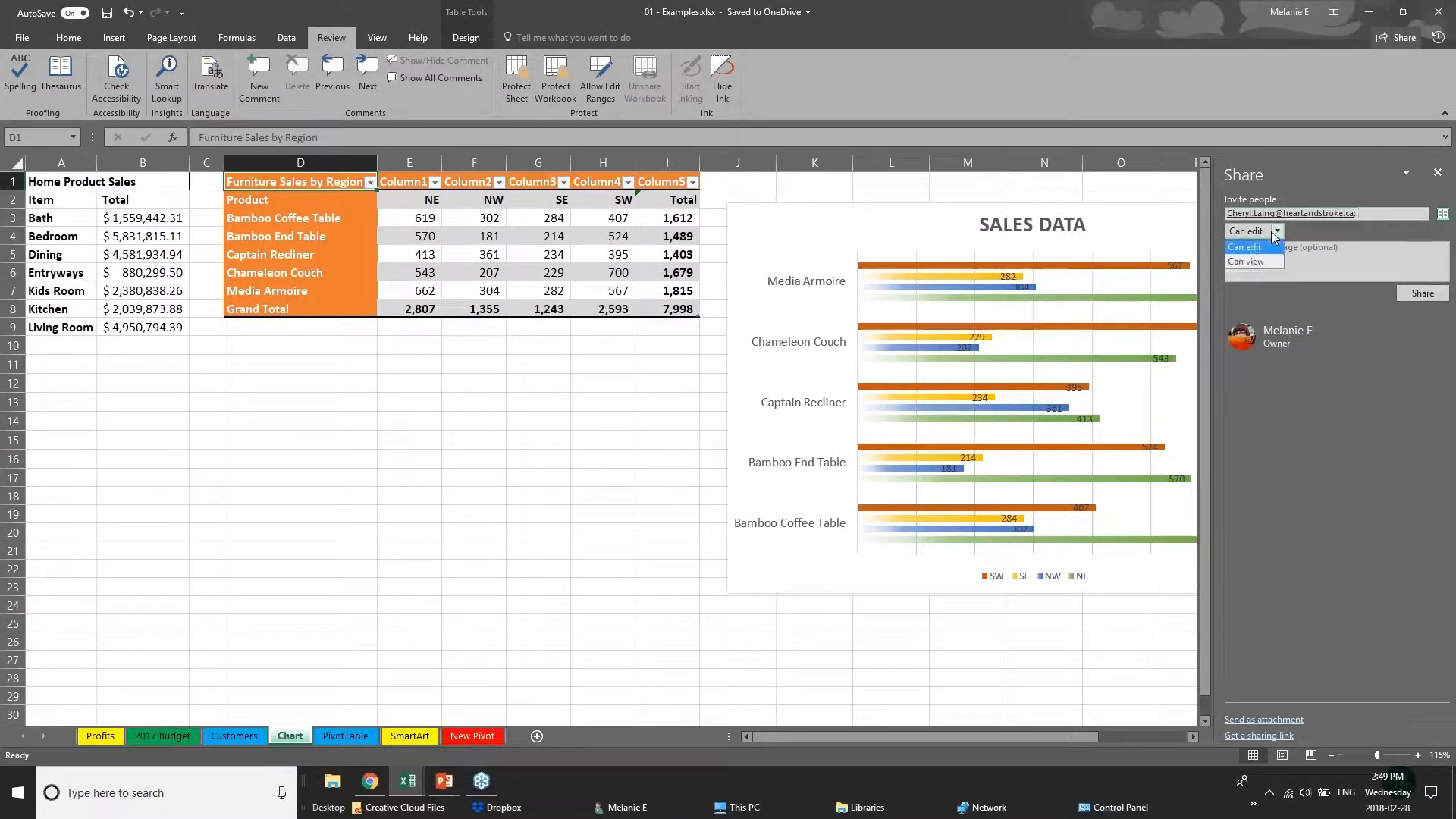
pyautogui.click(1261, 247)
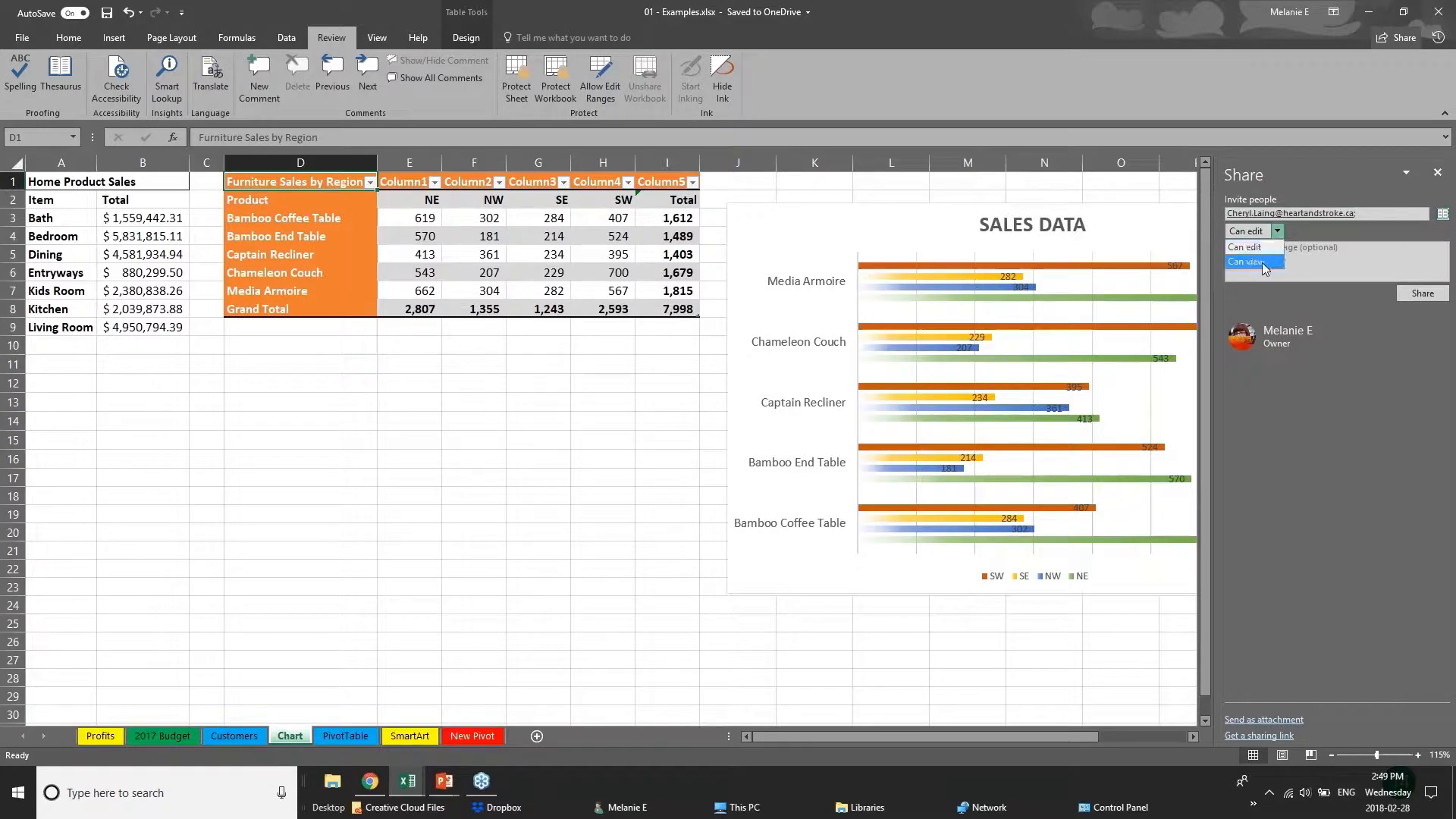
pyautogui.click(1437, 173)
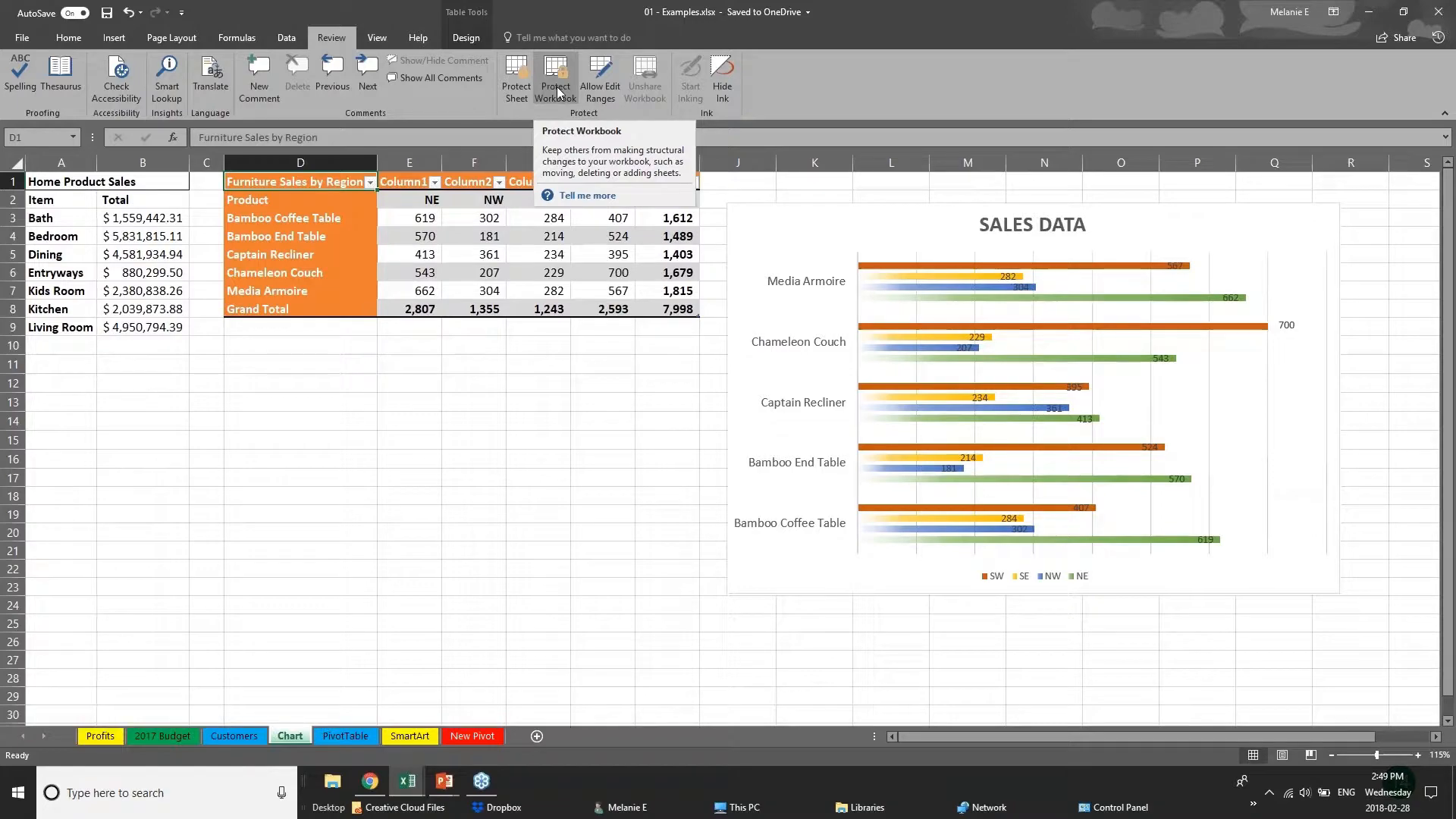
# Switch to the PowerPoint presentation, and from there to the Webinar Sample Workbook v1 workbook in Excel.
pyautogui.click(444, 781)
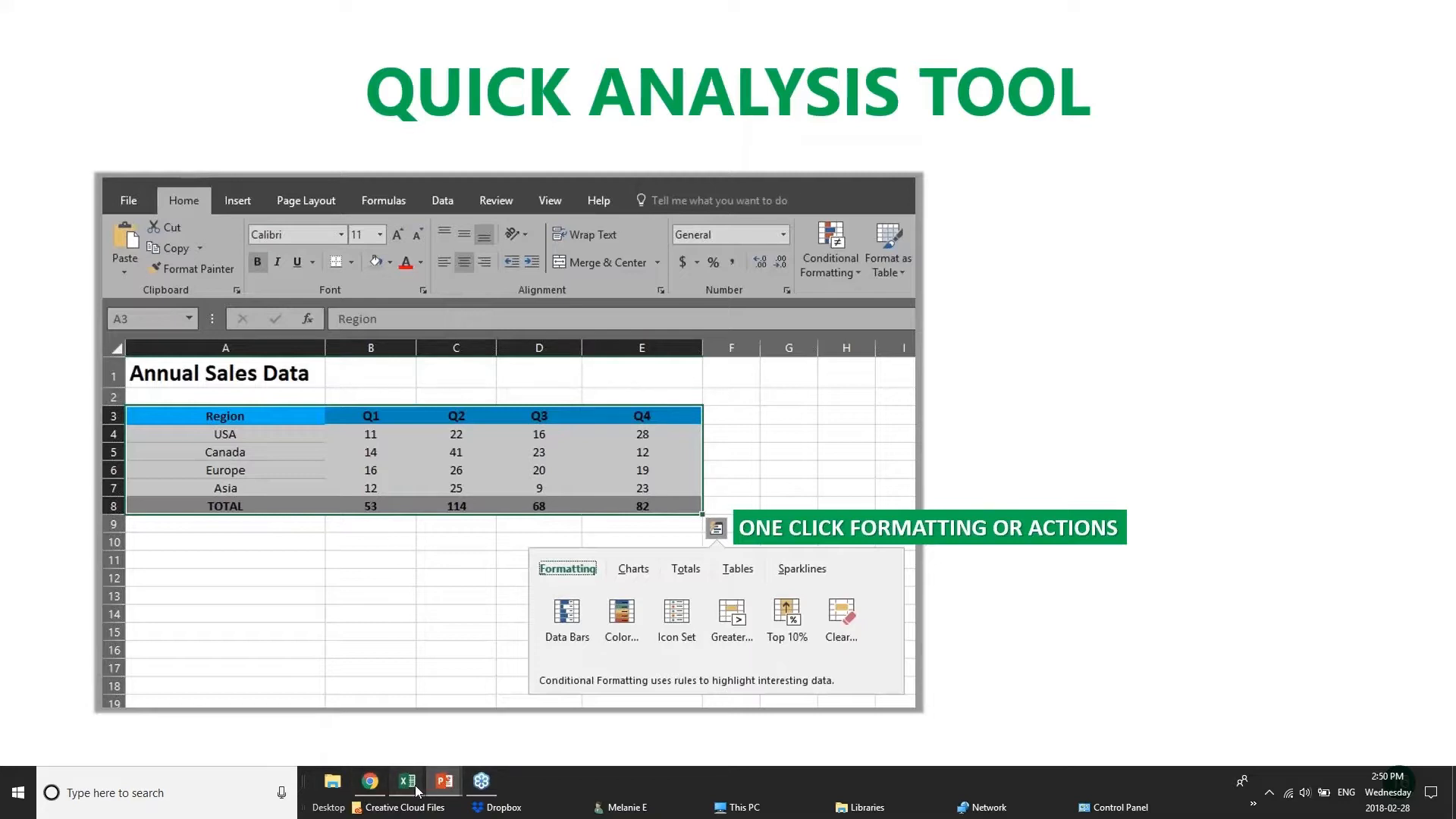
pyautogui.moveTo(417, 791)
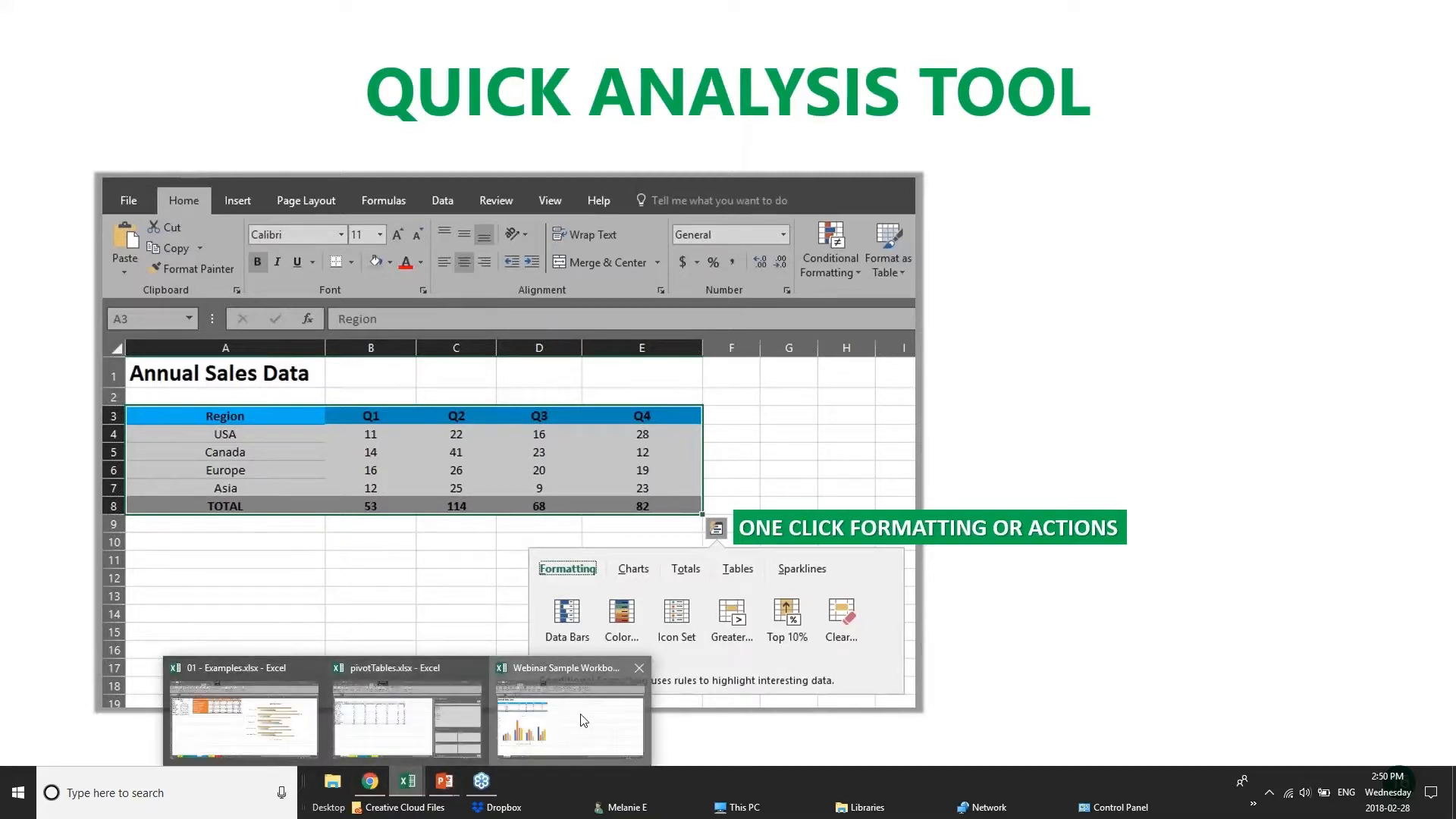
pyautogui.click(595, 721)
pyautogui.click(542, 339)
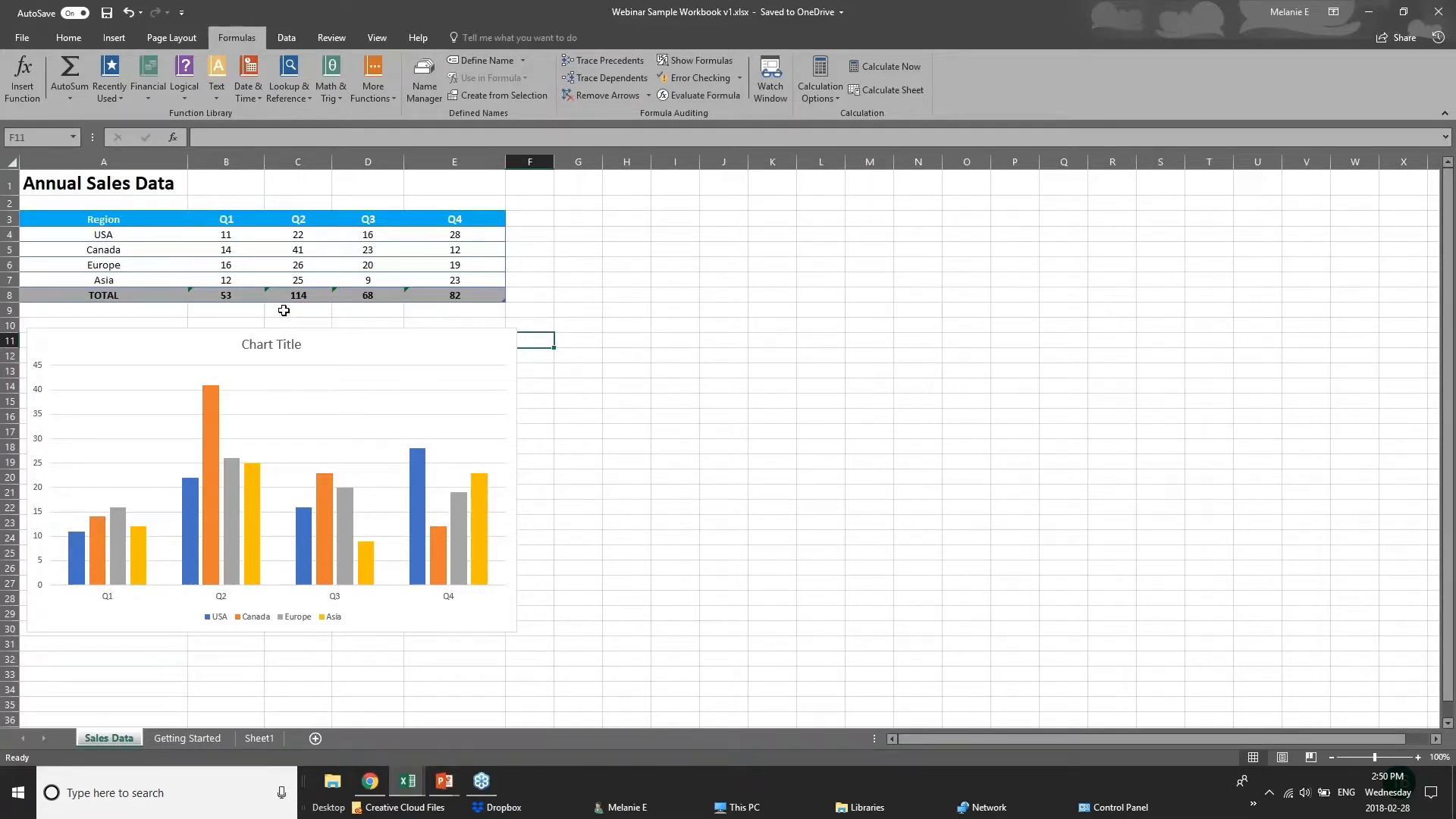
# Apply a Quick Analysis color scale to the Annual Sales Data table values, and add data bars to the same cells.
pyautogui.moveTo(106, 223); pyautogui.dragTo(174, 235)
pyautogui.moveTo(456, 277); pyautogui.dragTo(484, 292)
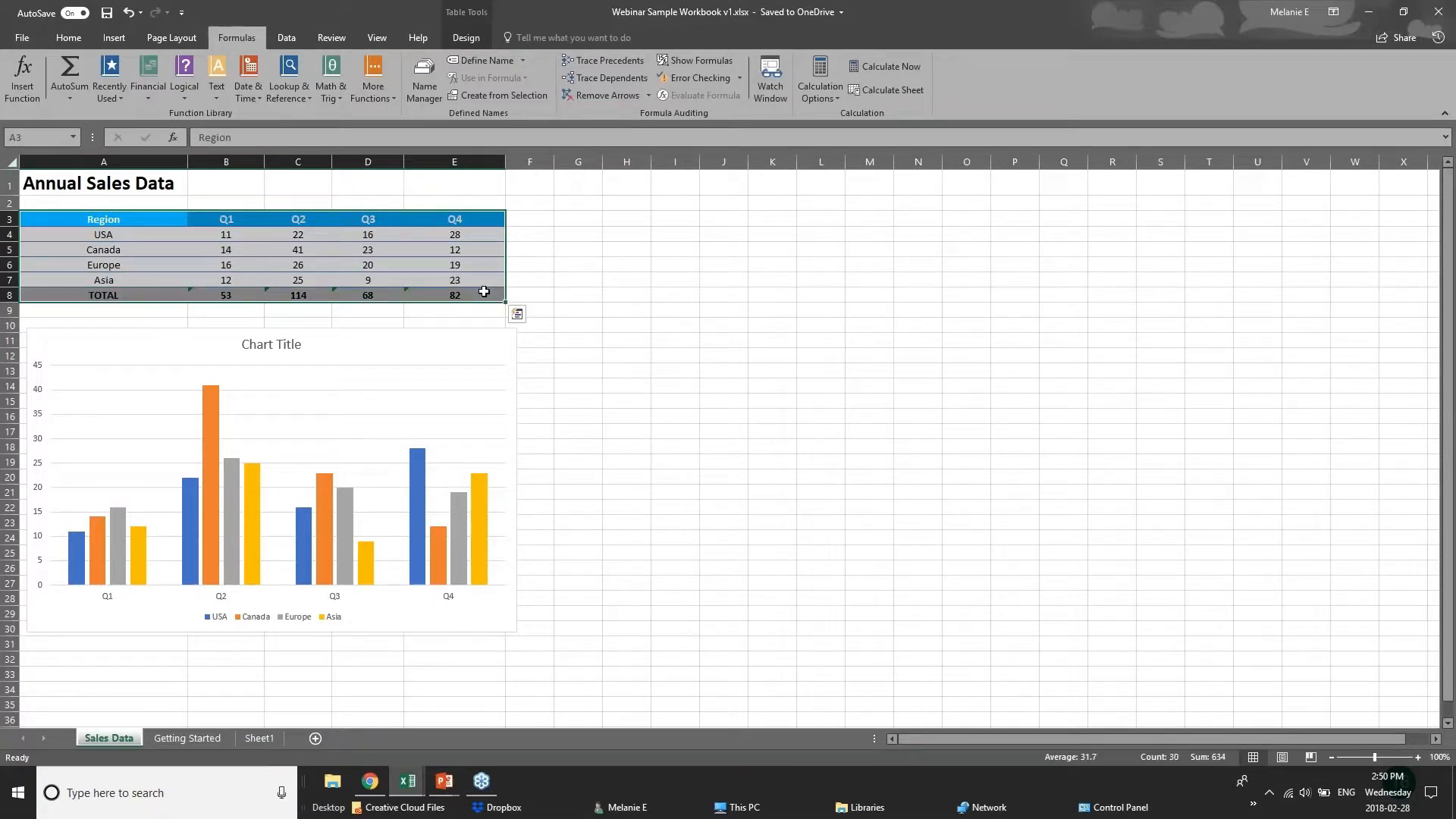
pyautogui.click(516, 314)
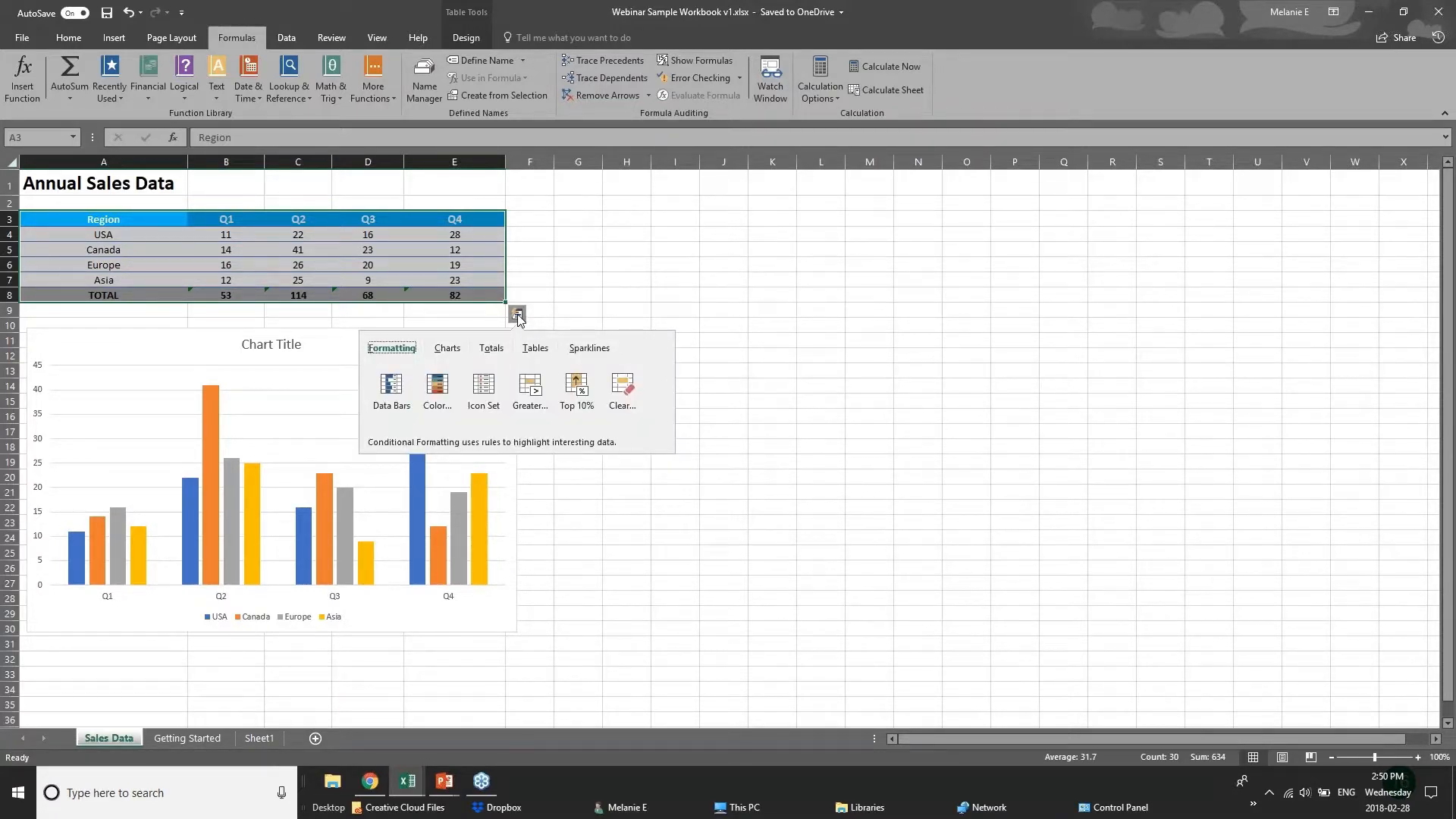
pyautogui.click(491, 351)
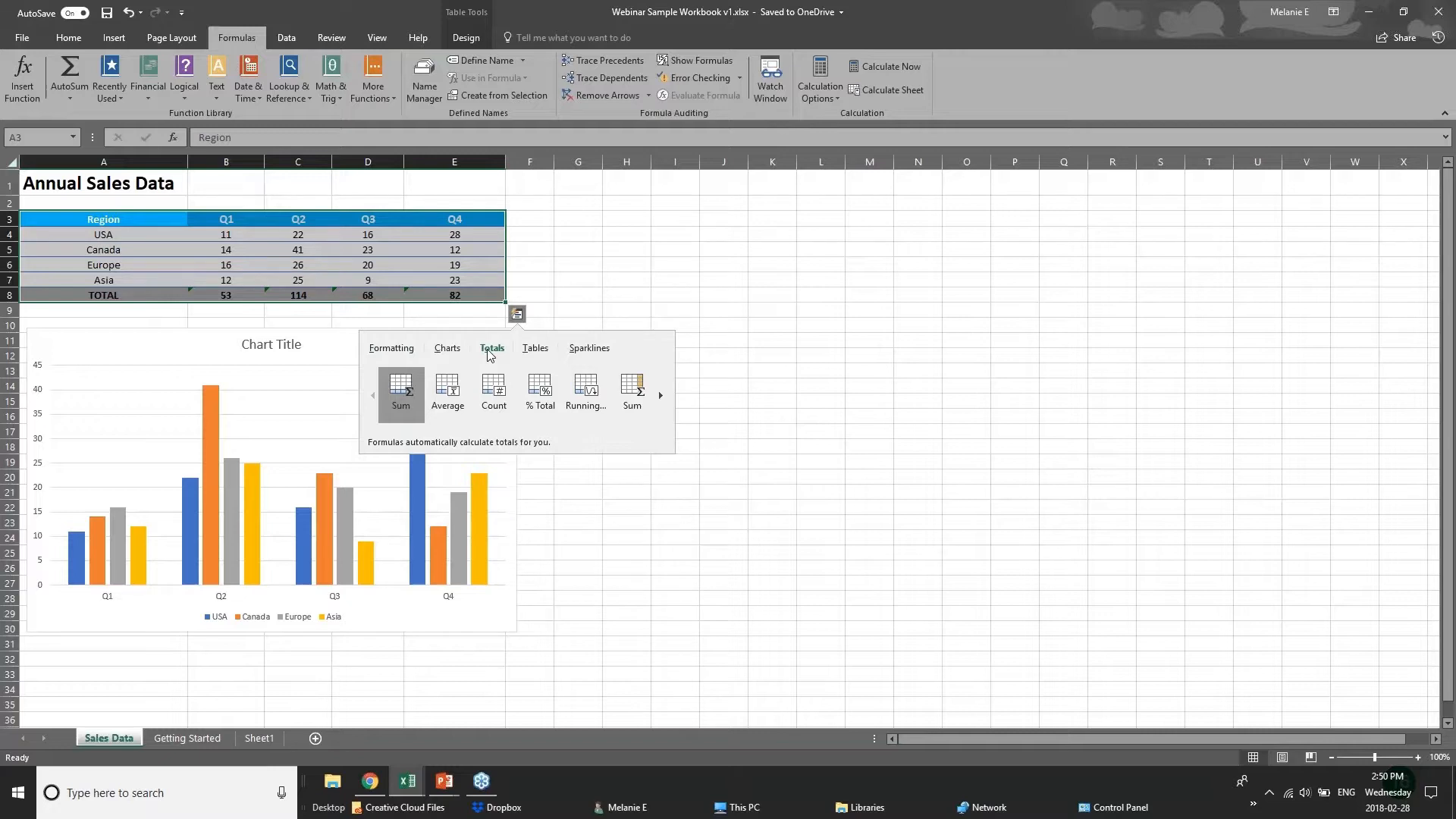
pyautogui.click(382, 348)
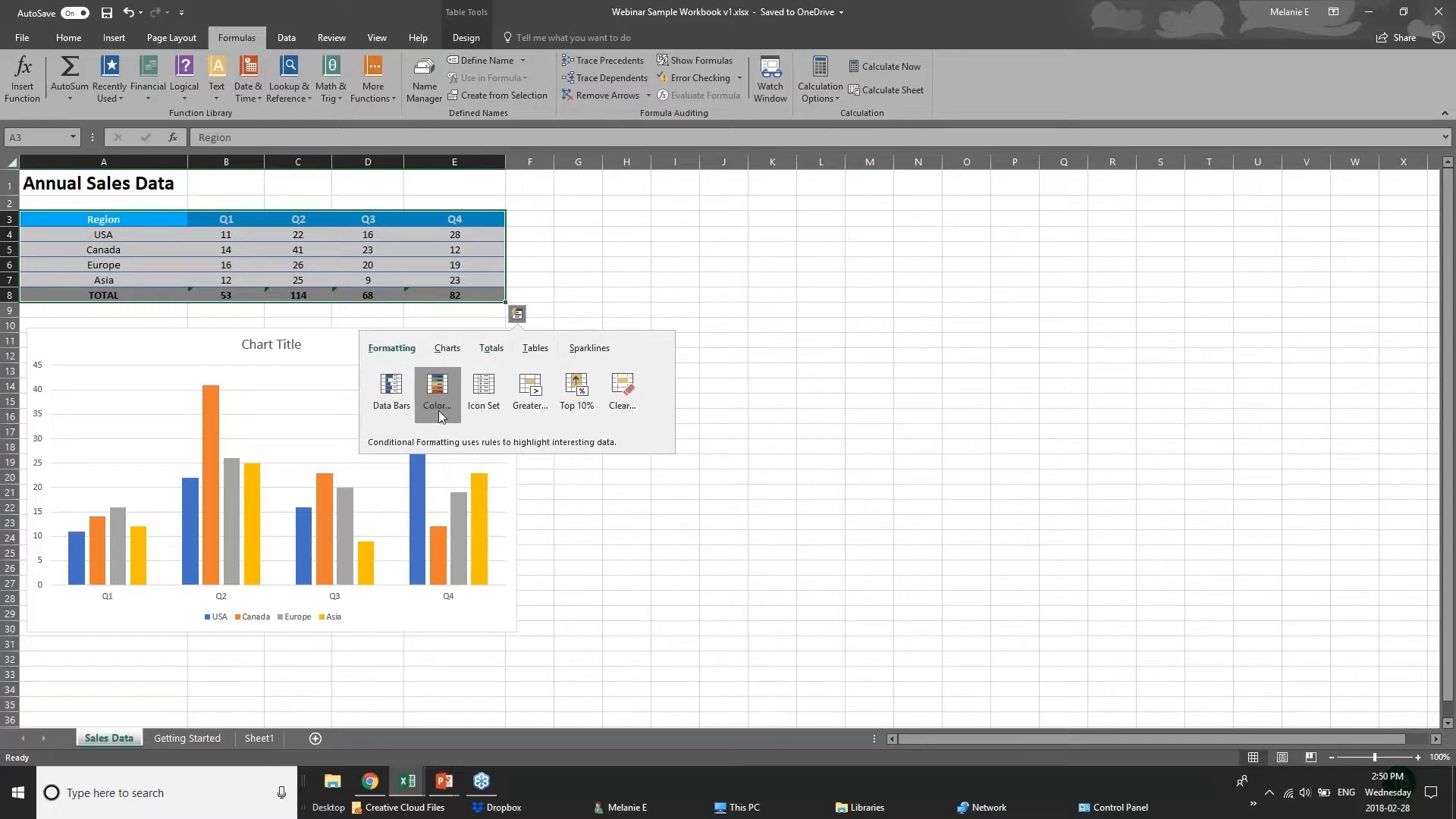
pyautogui.click(439, 410)
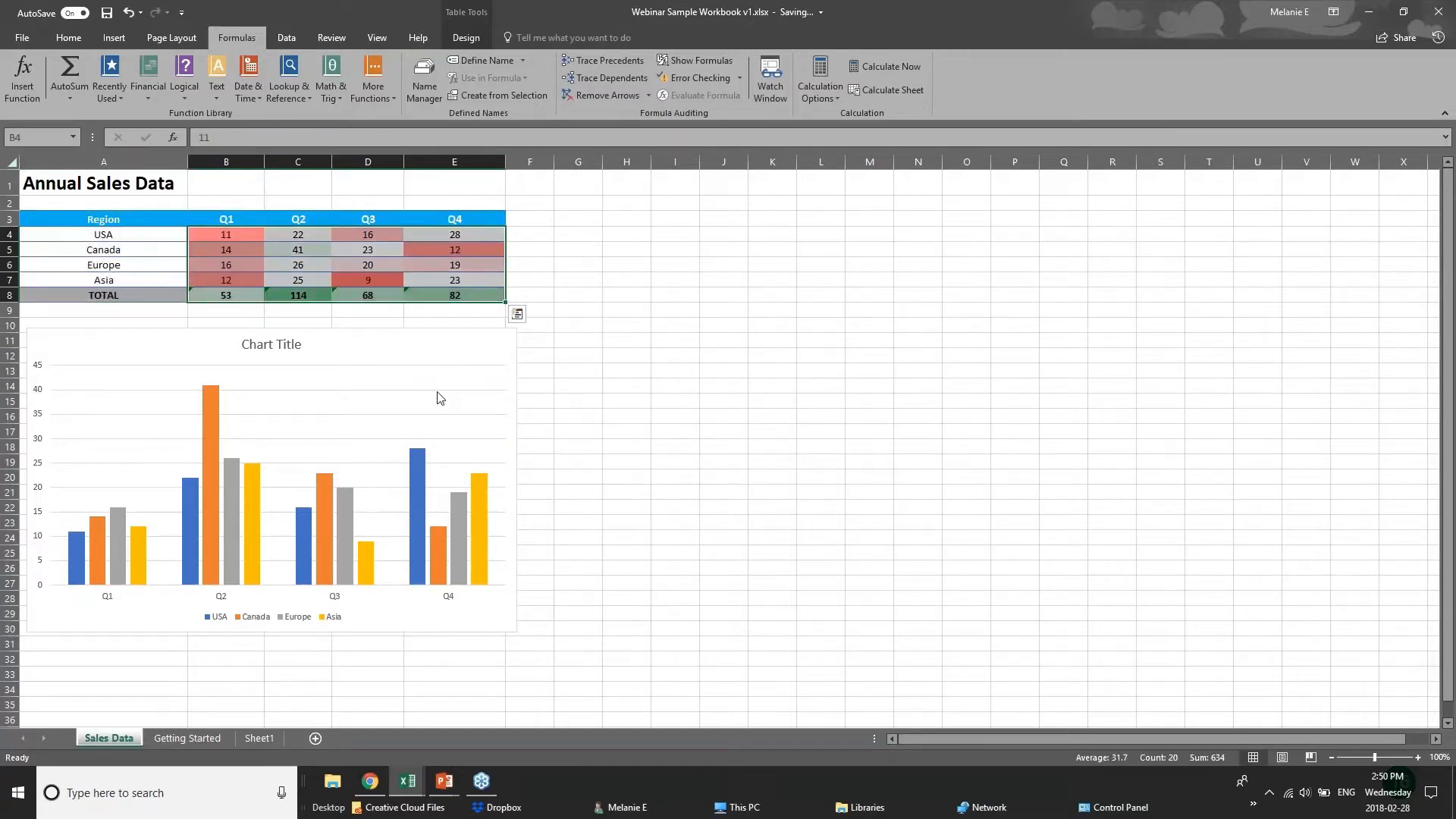
pyautogui.click(521, 318)
pyautogui.click(383, 388)
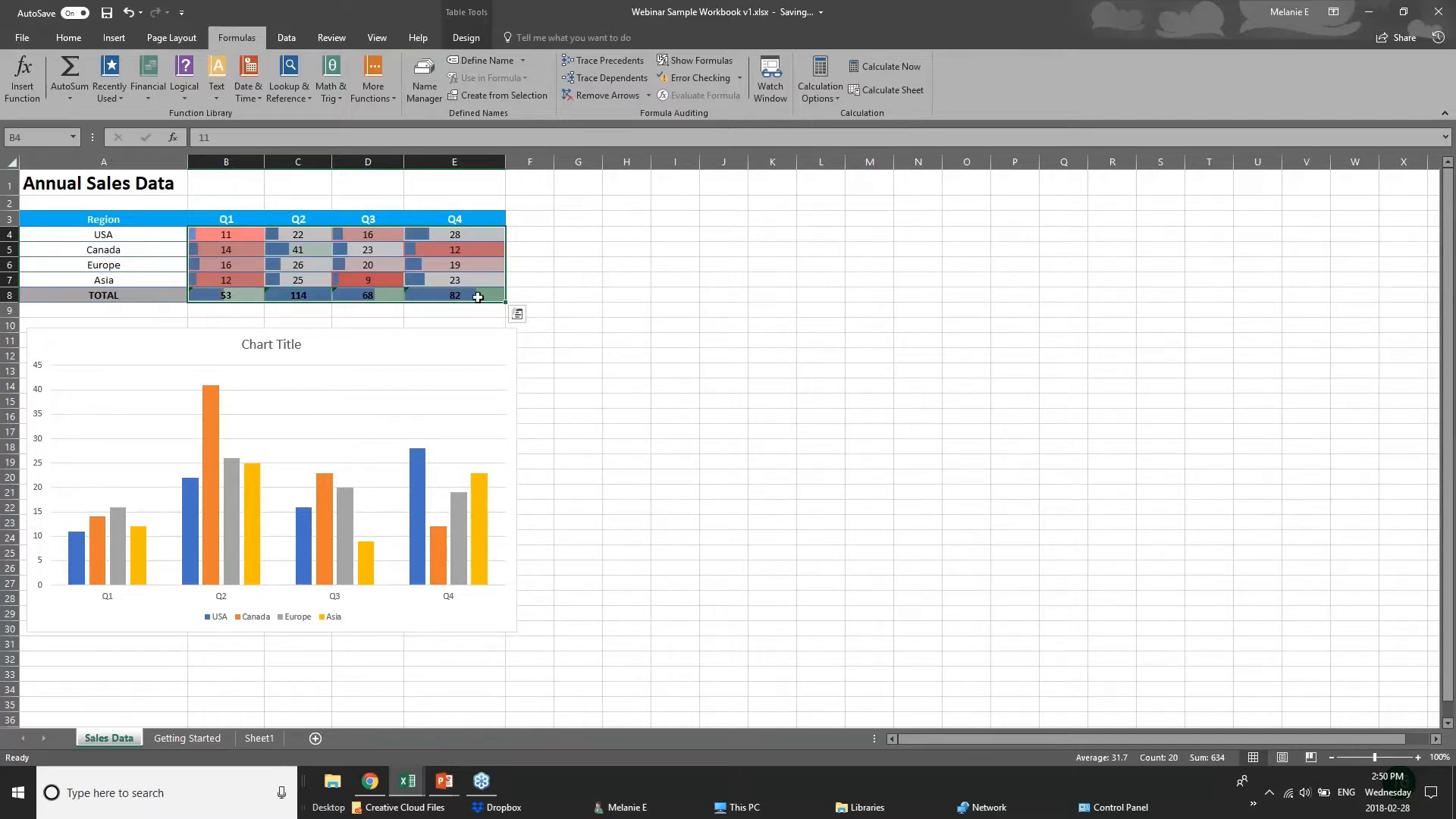
# Add a Quick Analysis Greater Than rule to the quarterly values, using Light Red Fill with Dark Red Text.
pyautogui.click(517, 314)
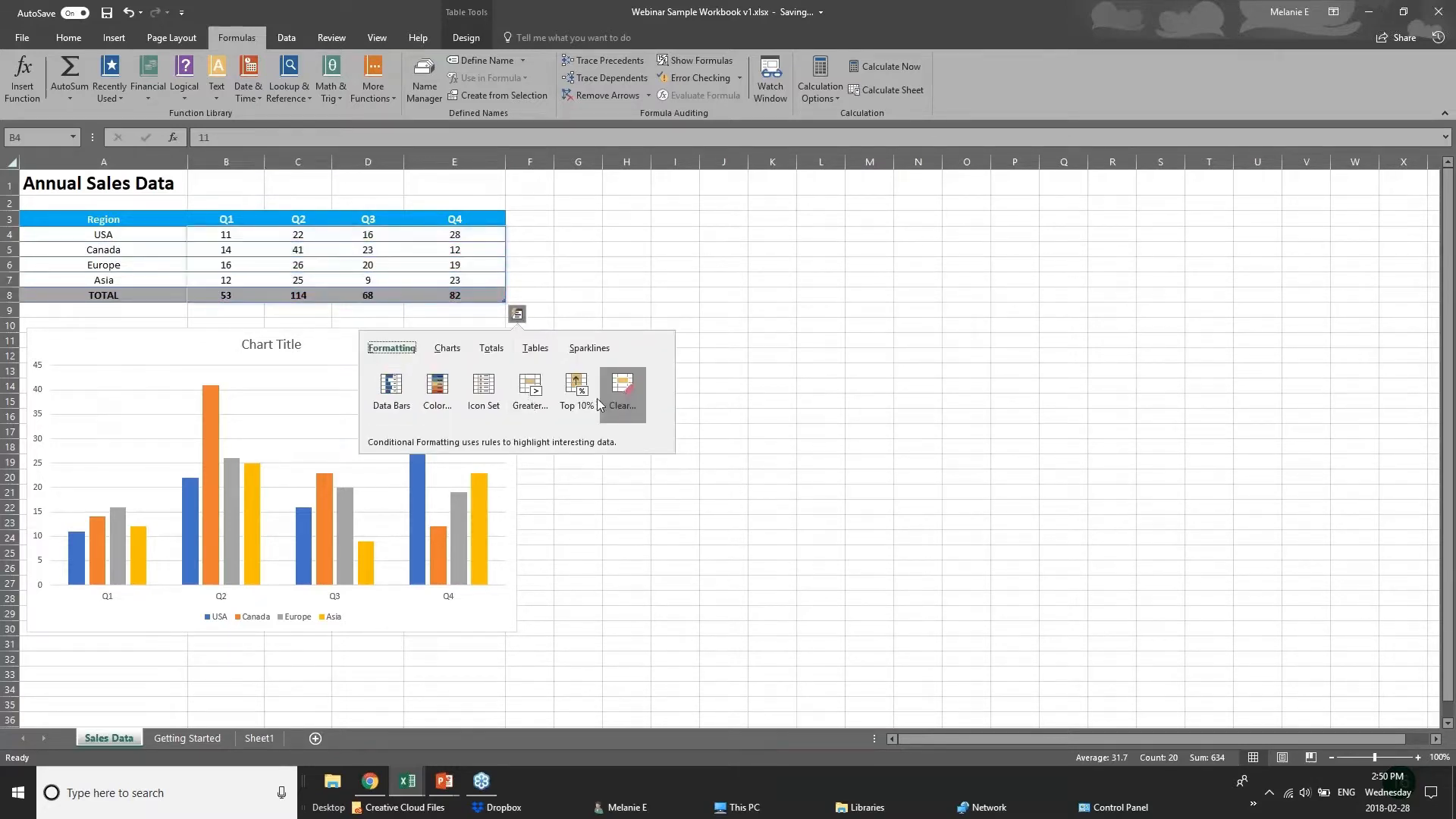
pyautogui.click(531, 395)
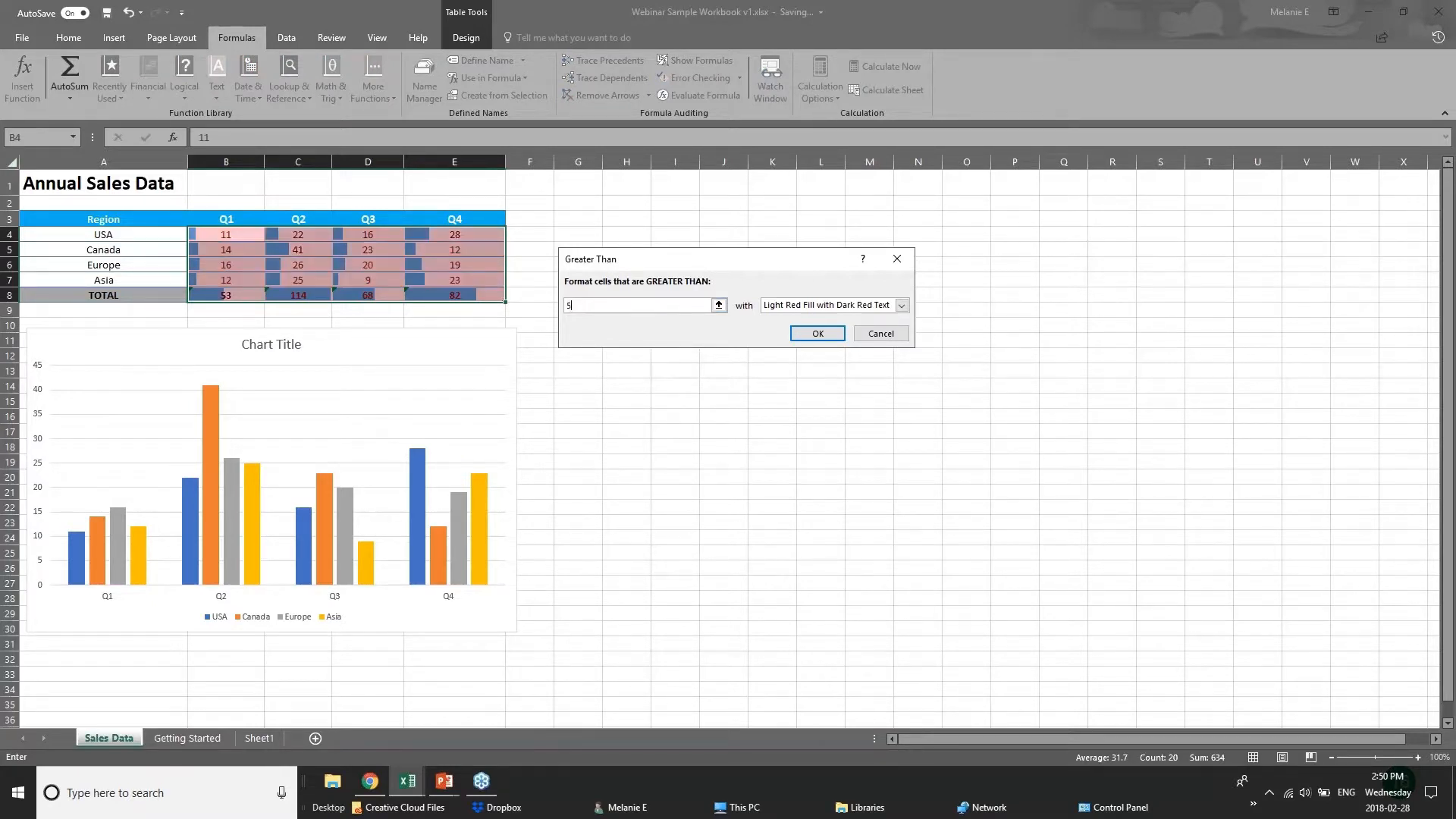
pyautogui.press('Return')
pyautogui.click(461, 338)
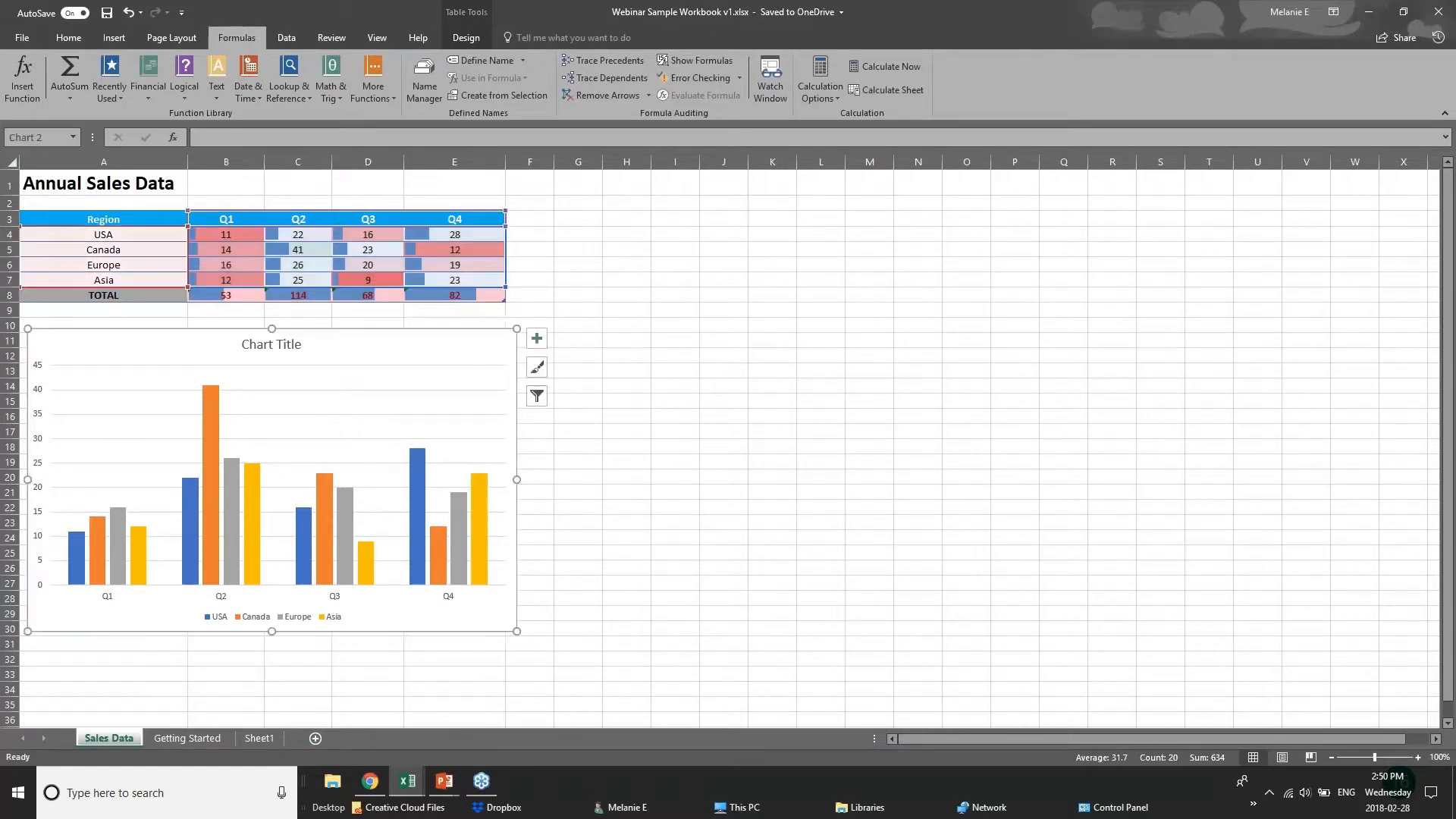
pyautogui.click(417, 296)
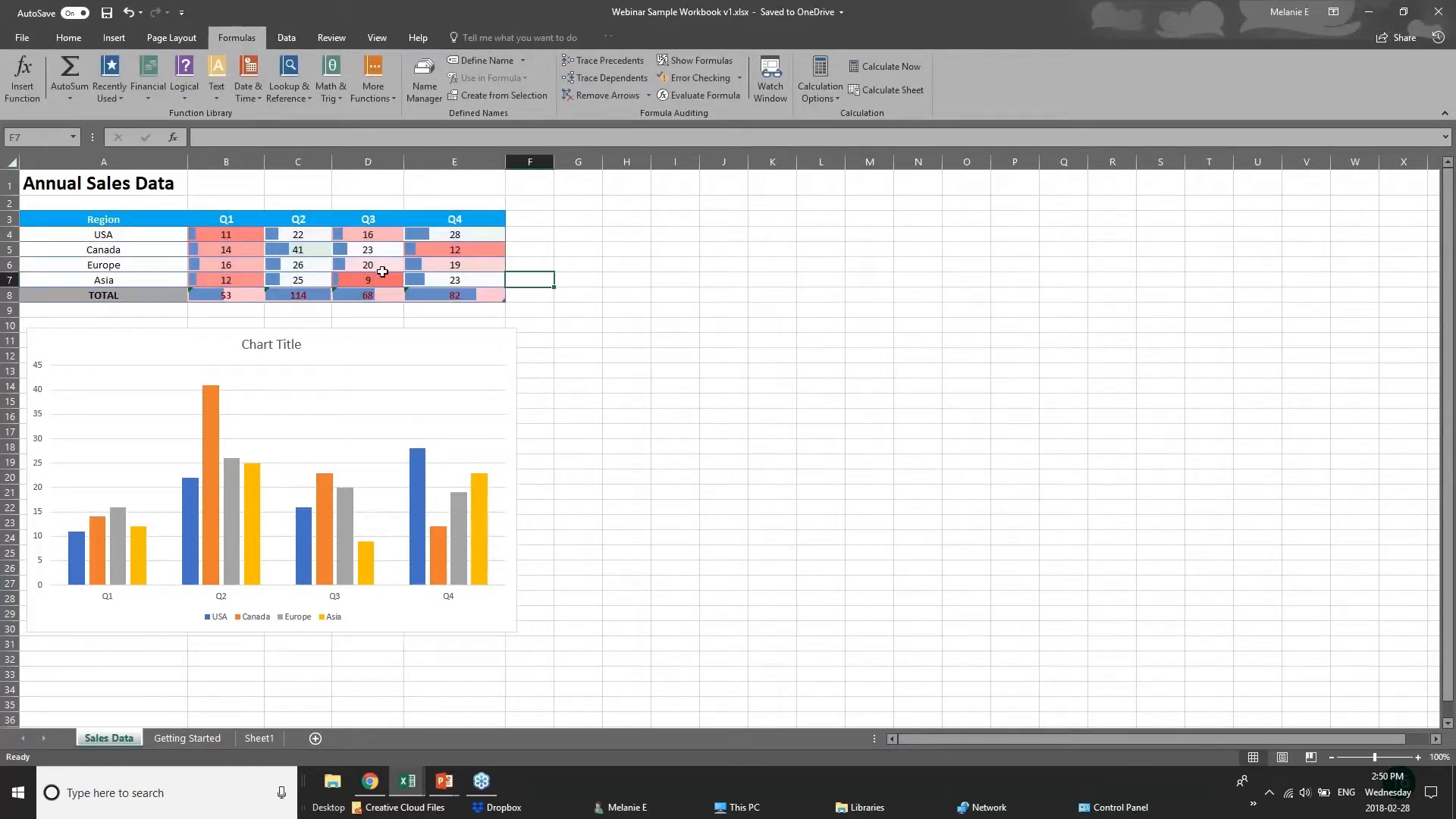
# Review the Quick Analysis chart suggestions for the whole sales table, and close them without inserting a chart.
pyautogui.moveTo(76, 218); pyautogui.dragTo(455, 296)
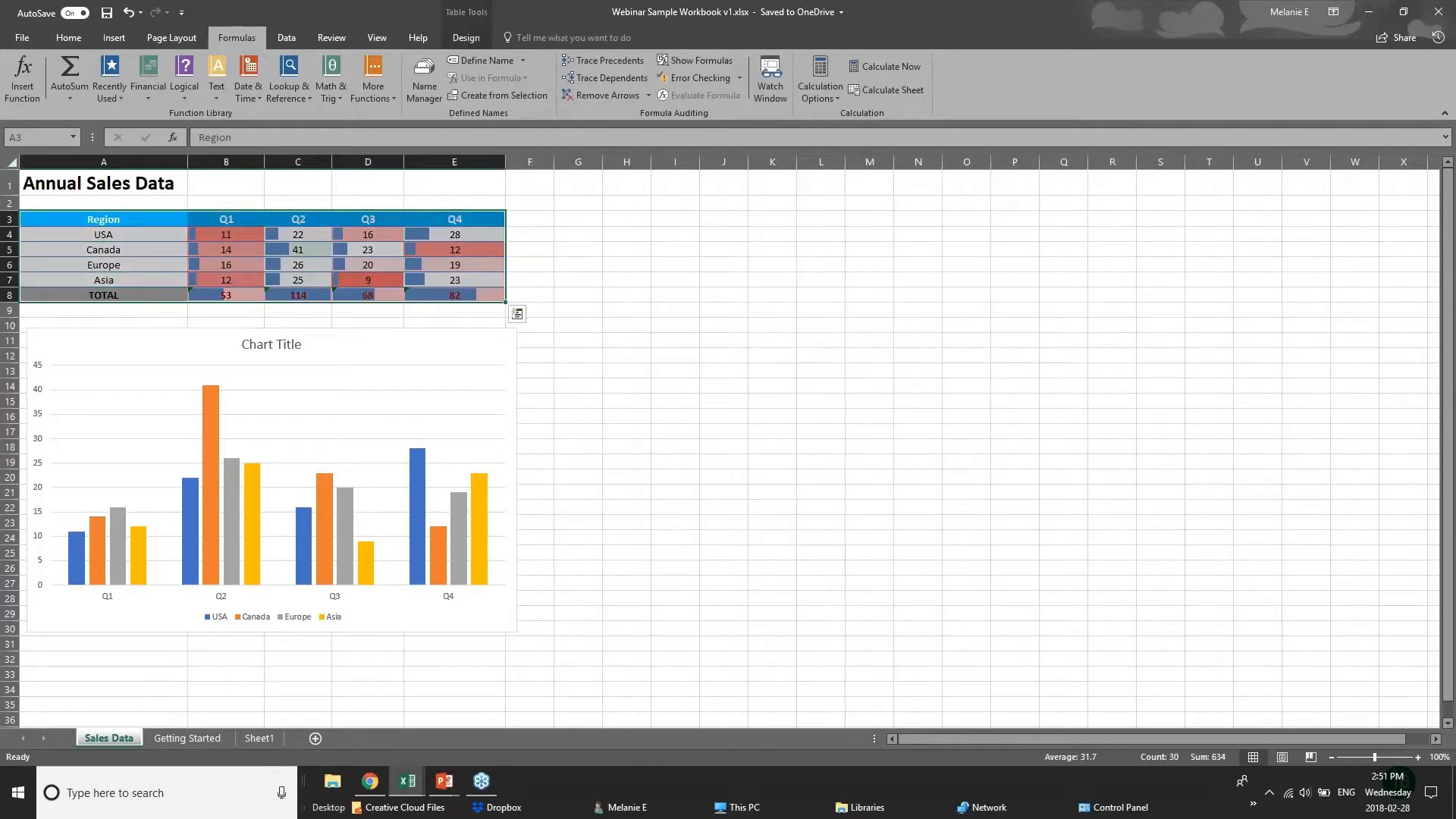
pyautogui.click(516, 313)
pyautogui.click(447, 349)
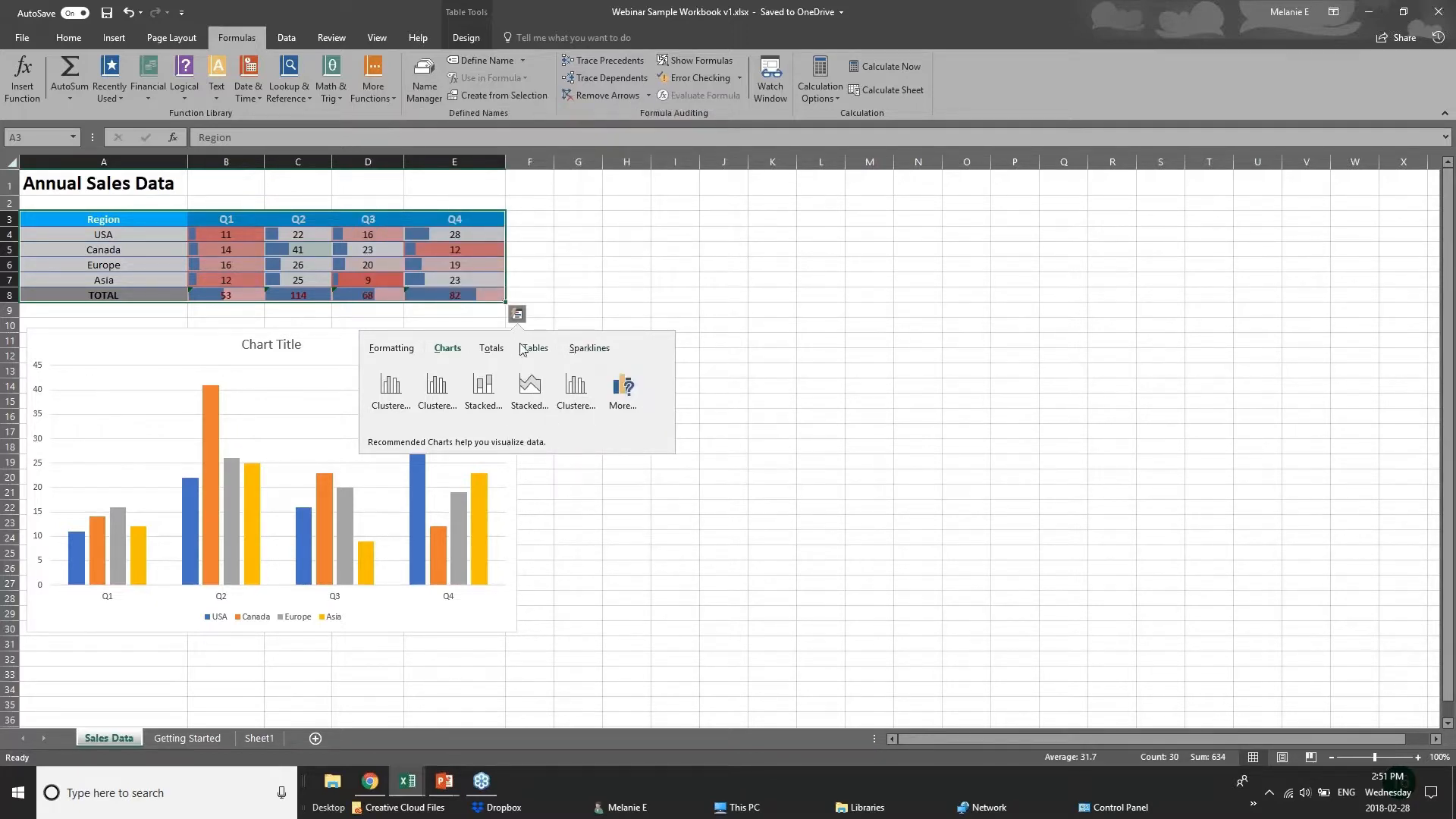
pyautogui.click(368, 219)
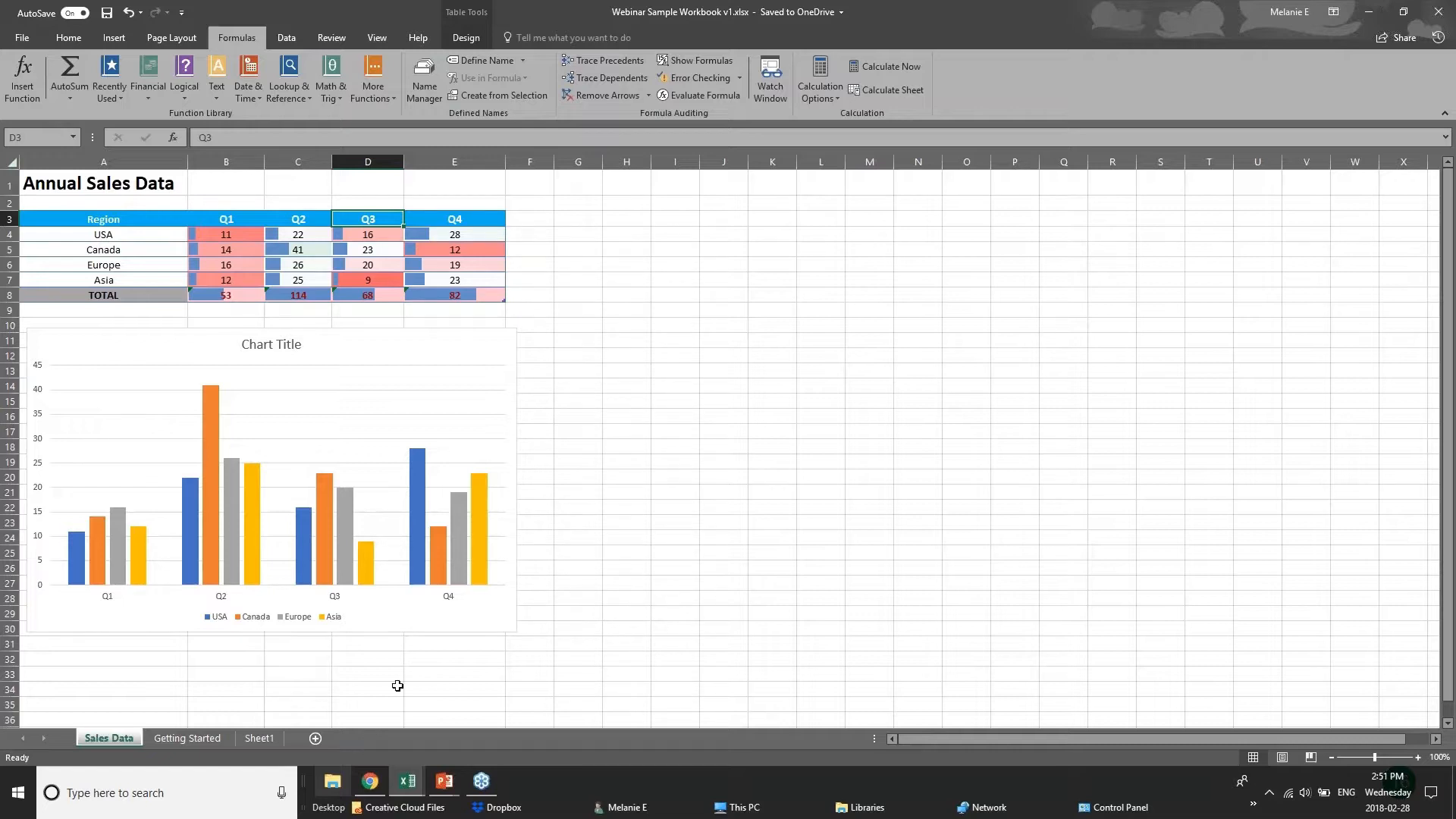
pyautogui.moveTo(106, 221); pyautogui.dragTo(386, 296)
pyautogui.click(528, 297)
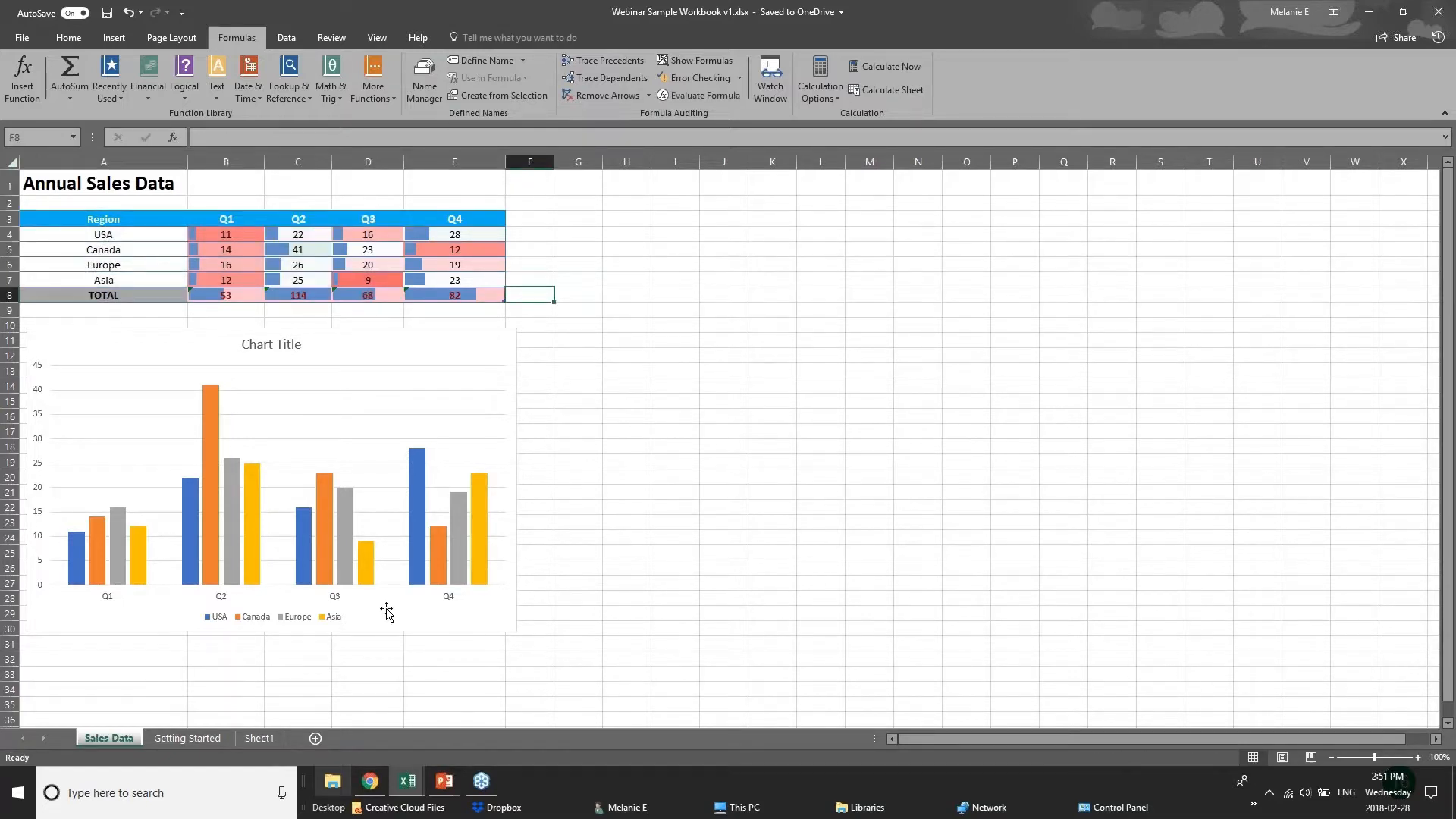
# Switch to the PowerPoint presentation, and from there to the 01 - Examples workbook in Excel.
pyautogui.click(456, 789)
pyautogui.click(566, 698)
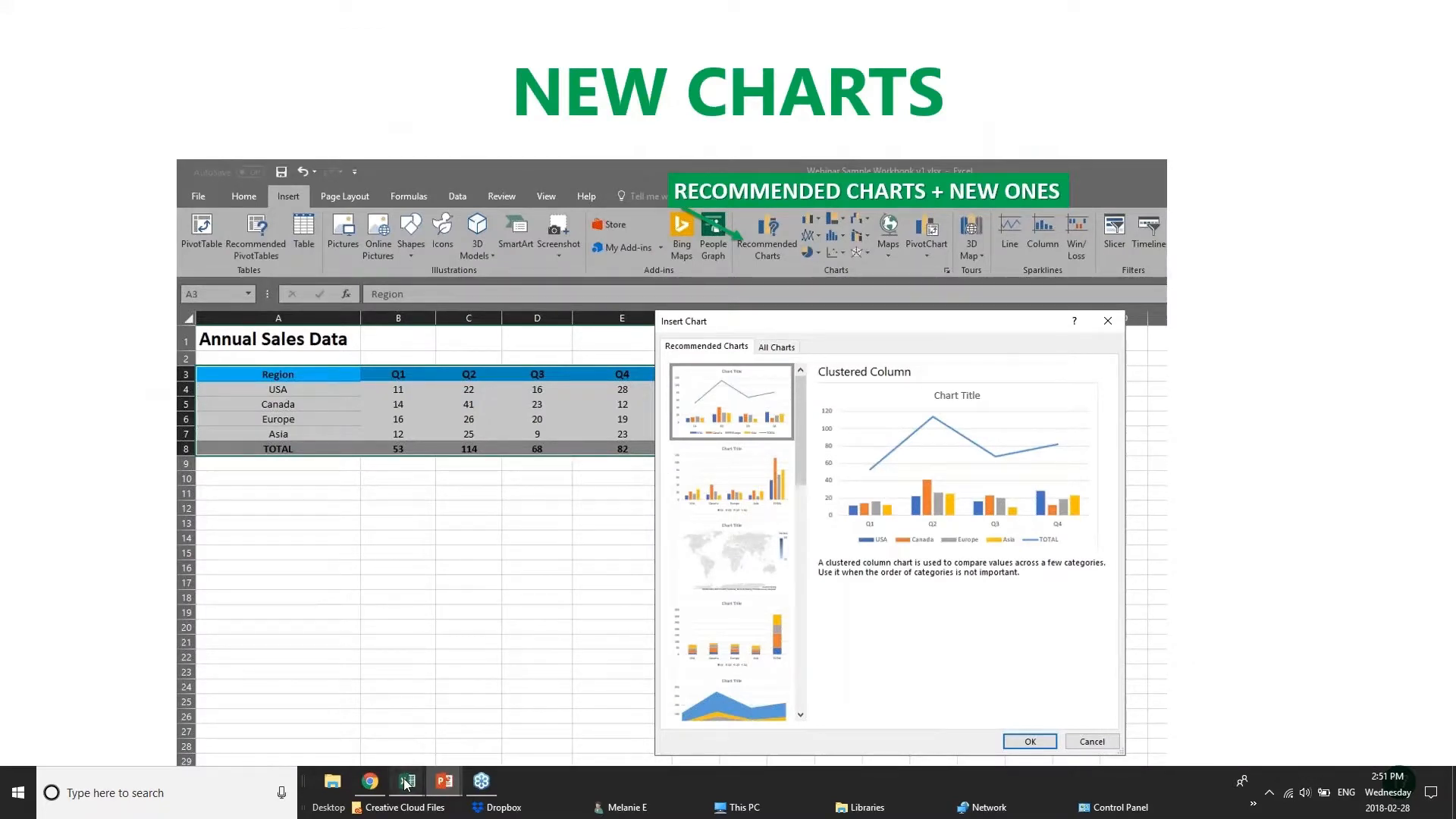
pyautogui.moveTo(408, 781)
pyautogui.click(445, 725)
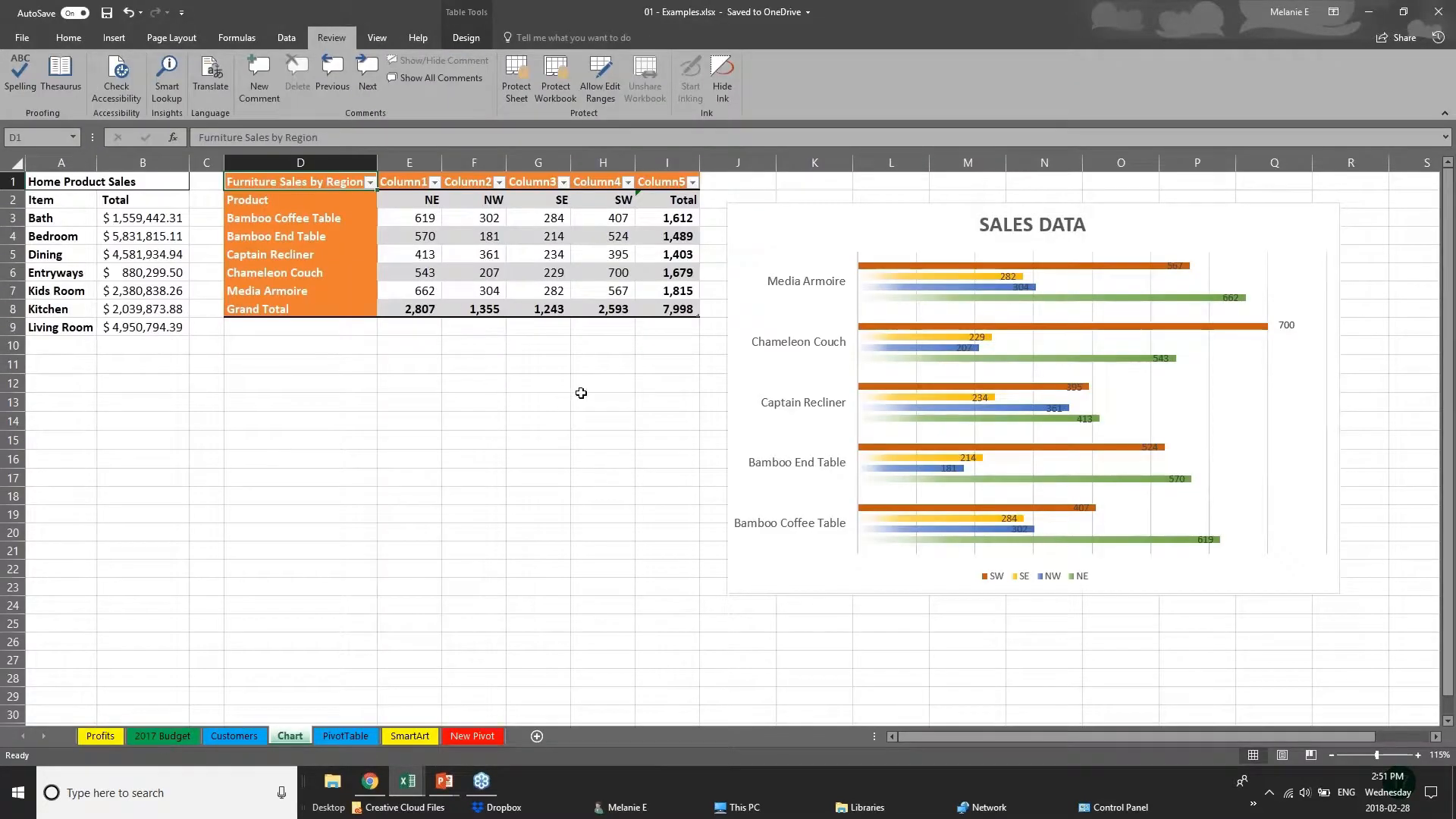
pyautogui.moveTo(579, 395); pyautogui.dragTo(579, 383)
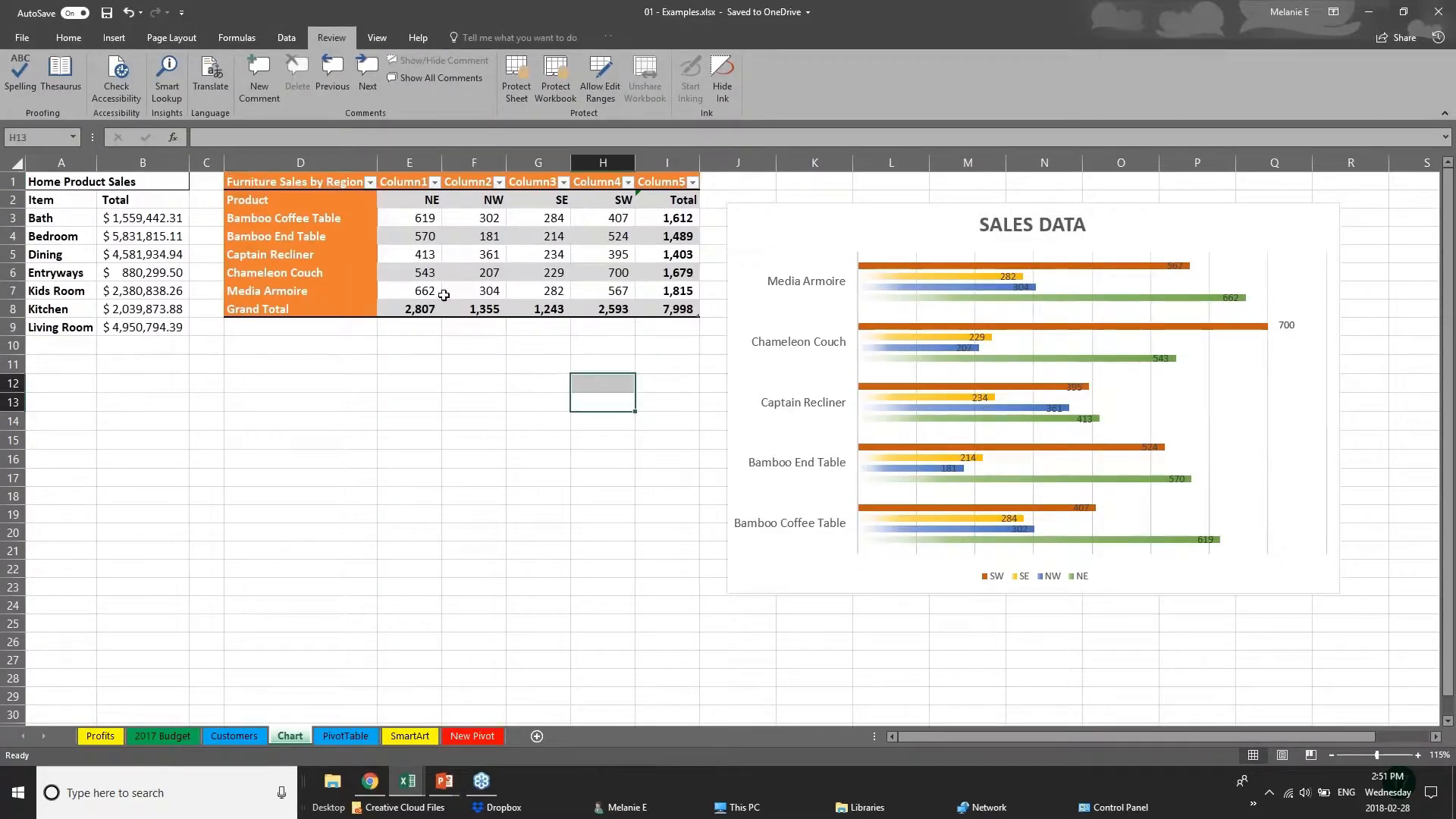
# Insert a Treemap hierarchy chart from the furniture sales figures in E3:I8 on the Chart sheet.
pyautogui.click(114, 38)
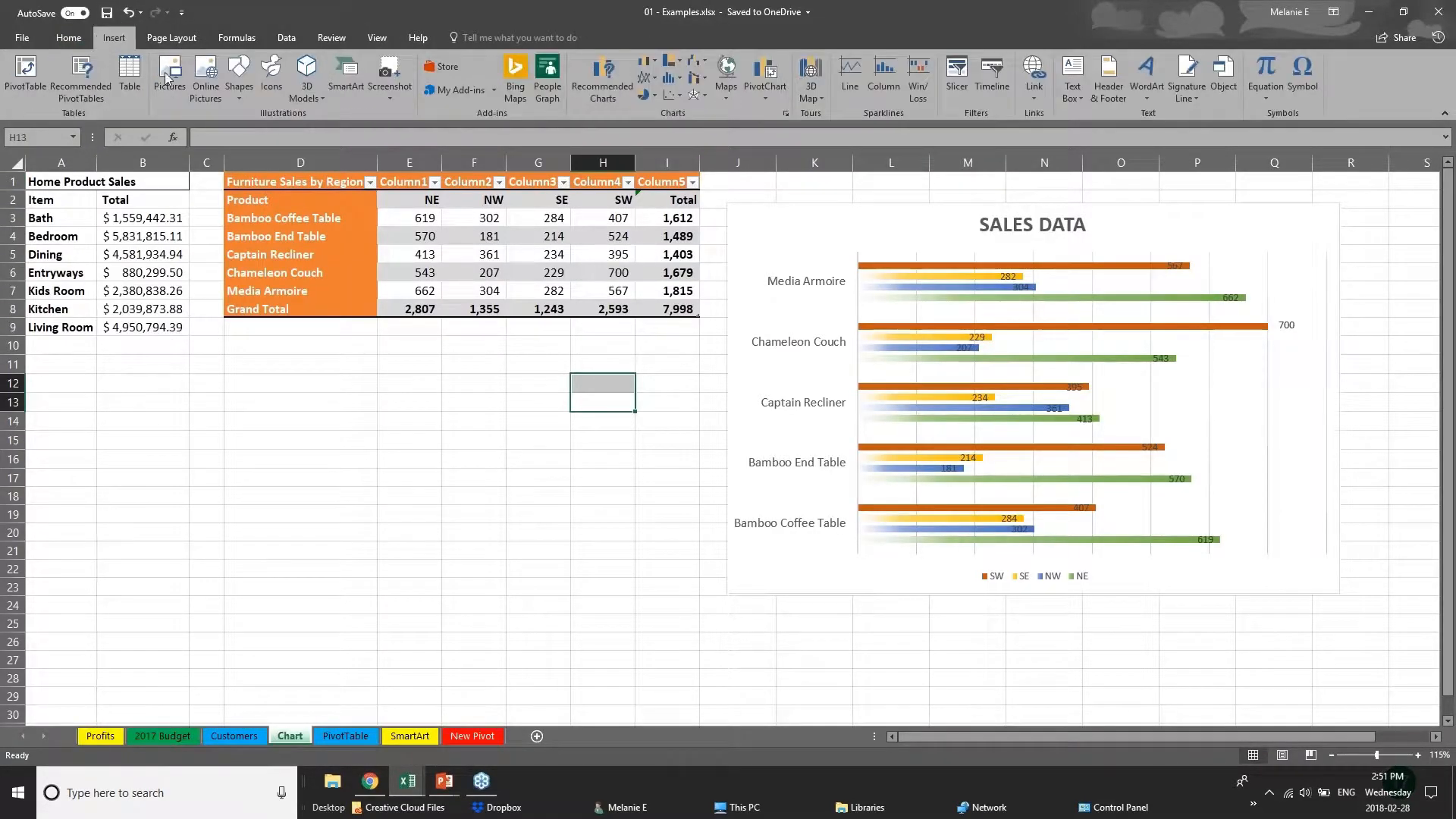
pyautogui.click(112, 239)
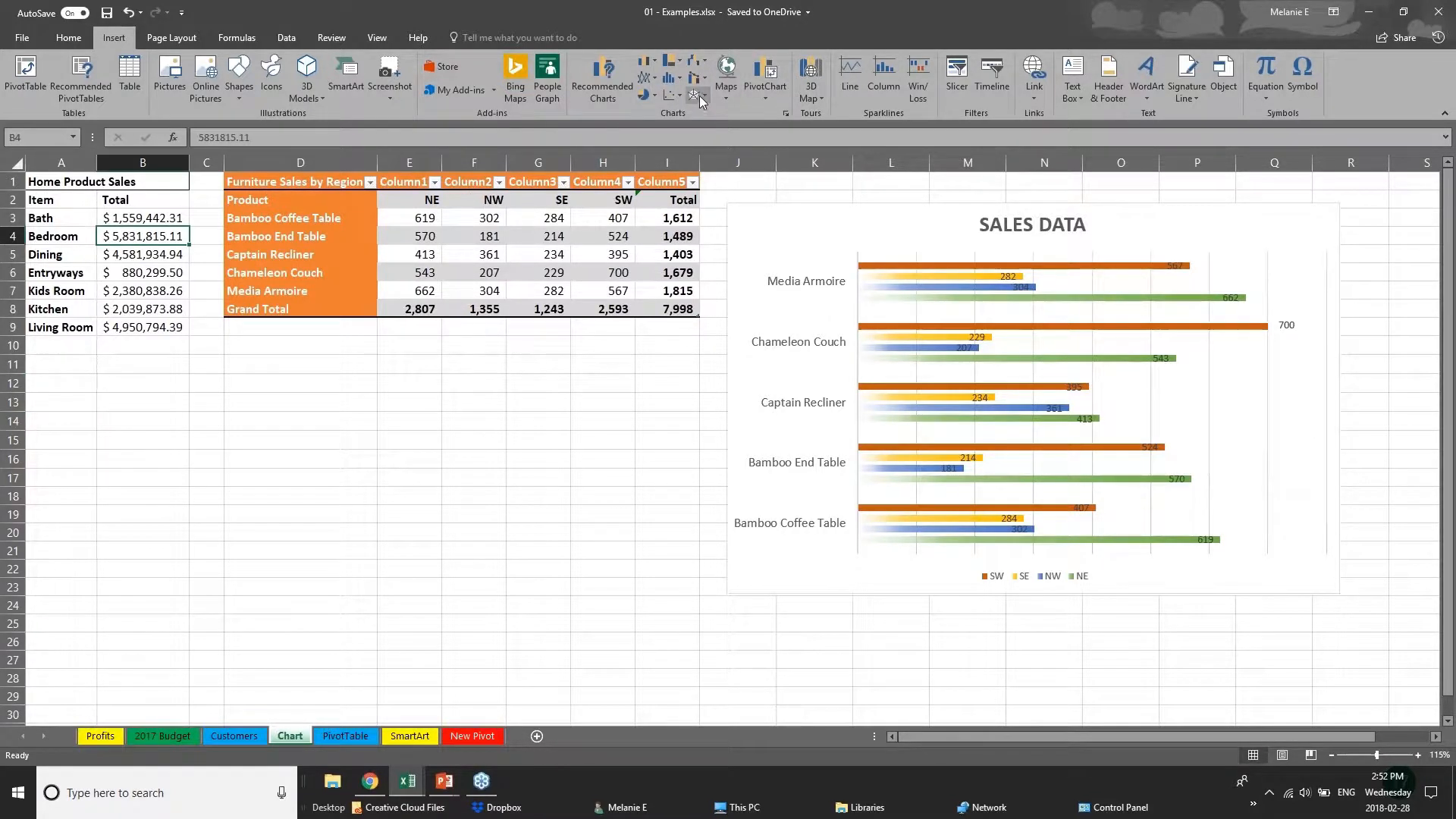
pyautogui.click(672, 61)
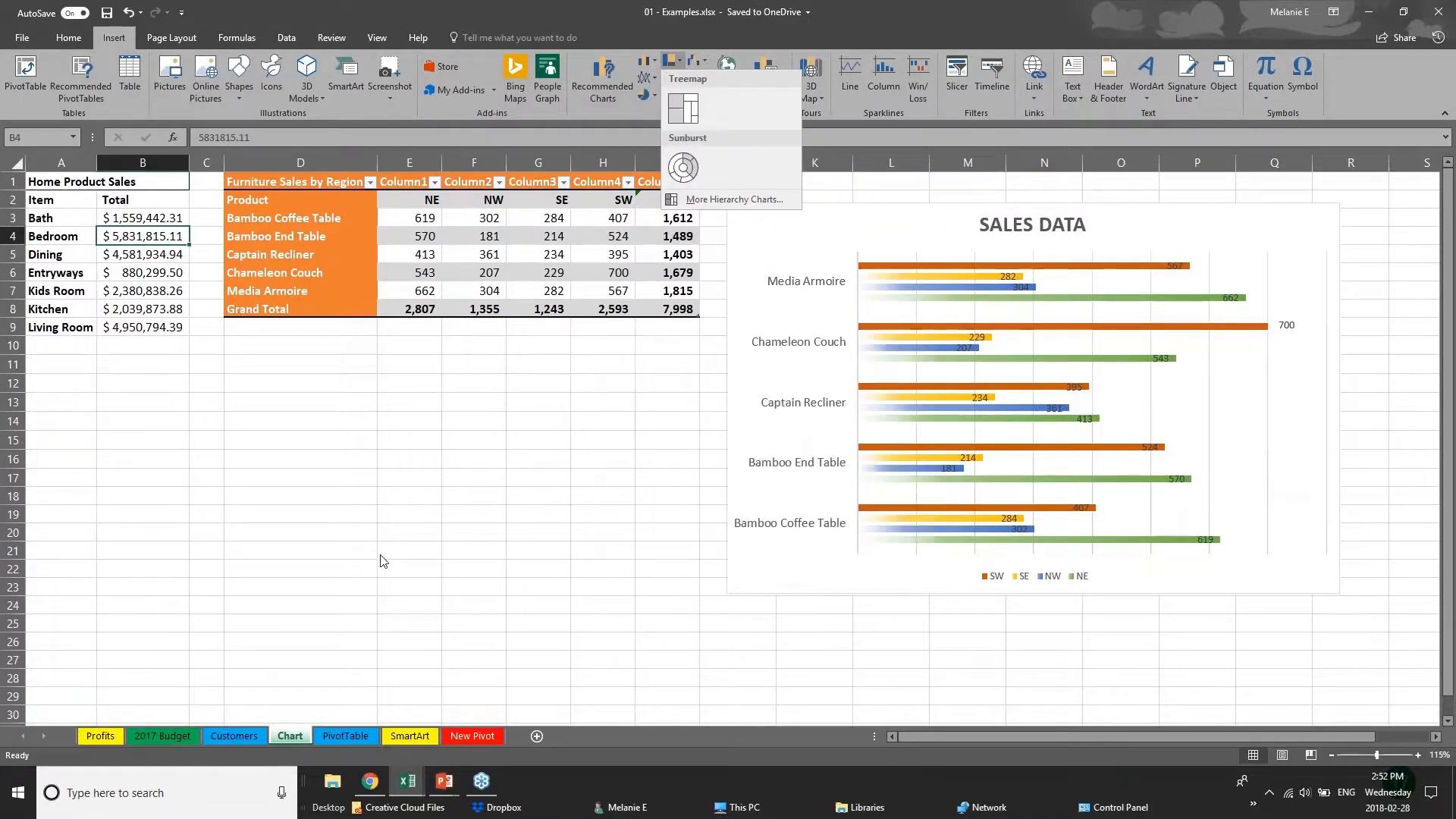
pyautogui.click(321, 182)
pyautogui.moveTo(316, 182); pyautogui.dragTo(683, 309)
pyautogui.click(418, 303)
pyautogui.click(671, 61)
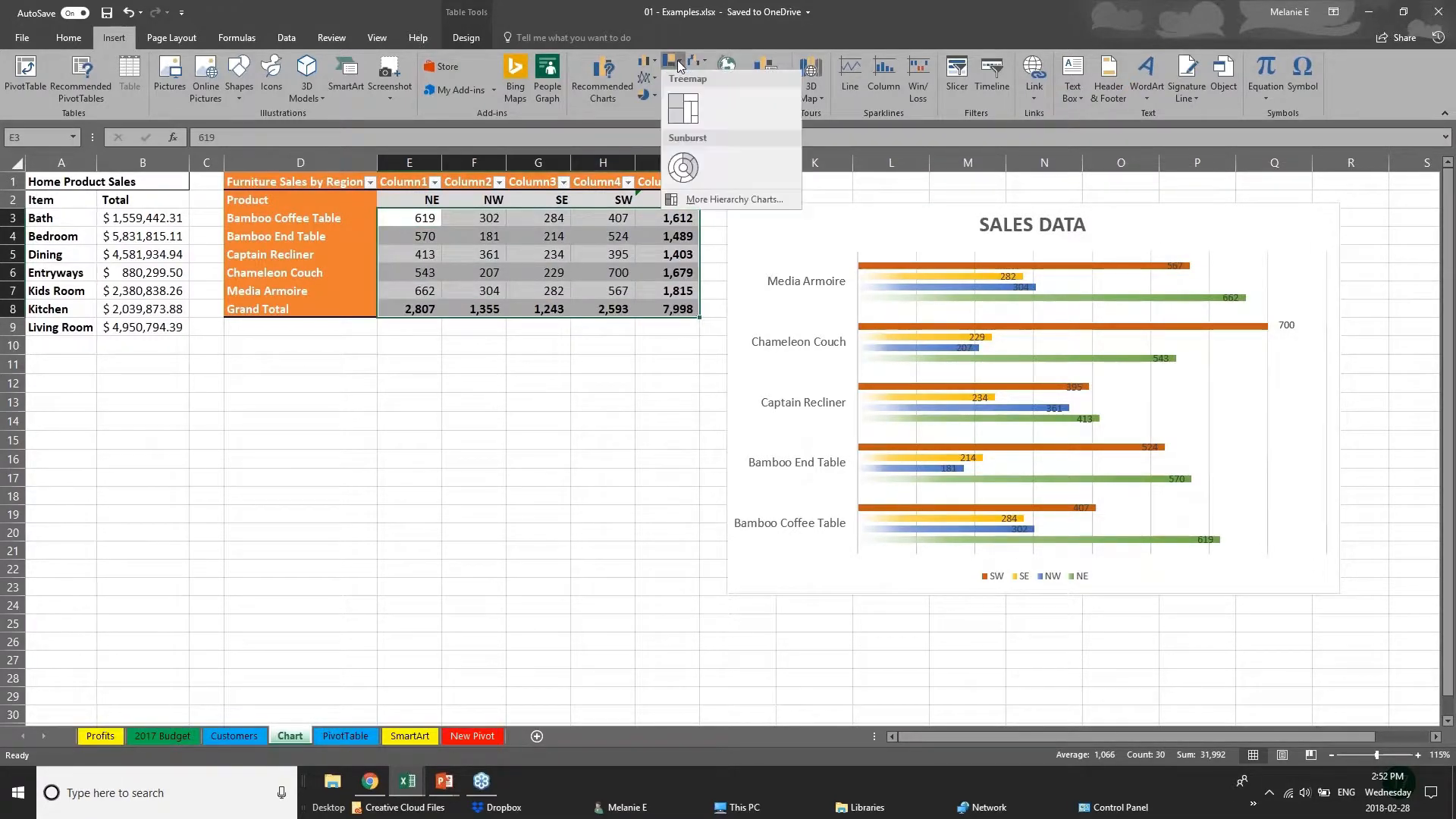
pyautogui.click(695, 114)
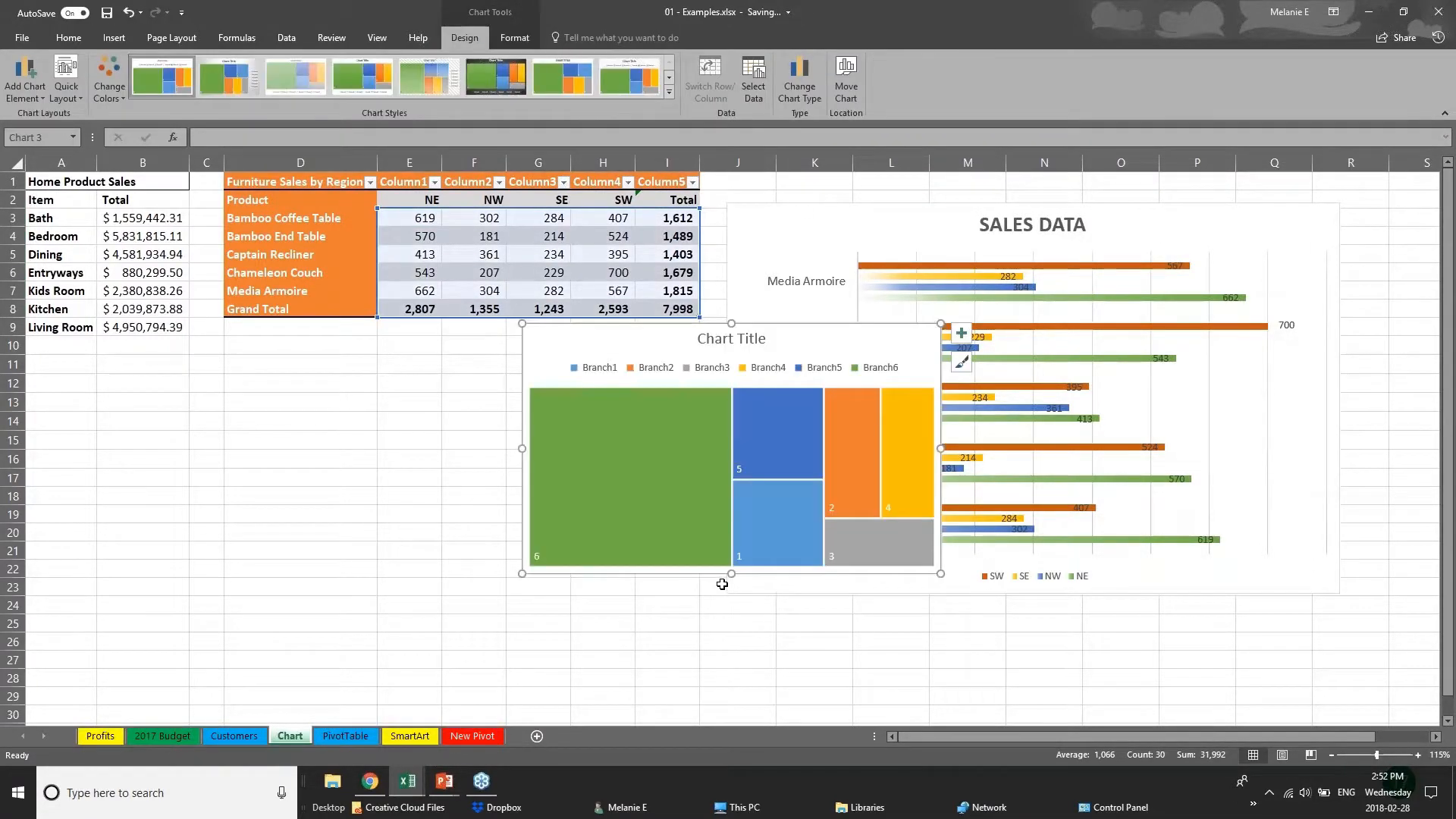
# Move the treemap chart into the empty area directly below the furniture sales table, and deselect it.
pyautogui.click(723, 581)
pyautogui.click(611, 601)
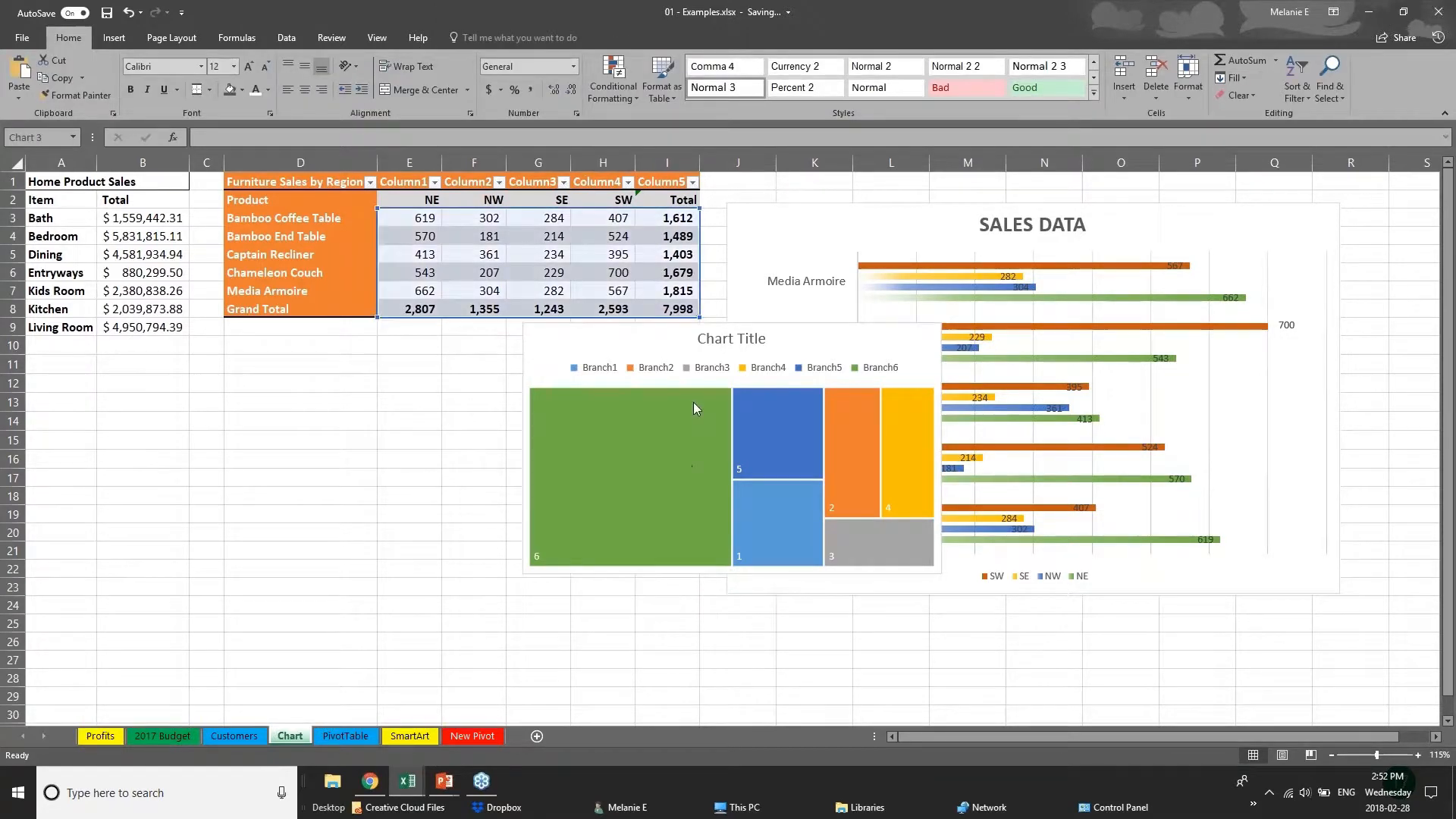
pyautogui.click(671, 337)
pyautogui.moveTo(671, 338); pyautogui.dragTo(384, 378)
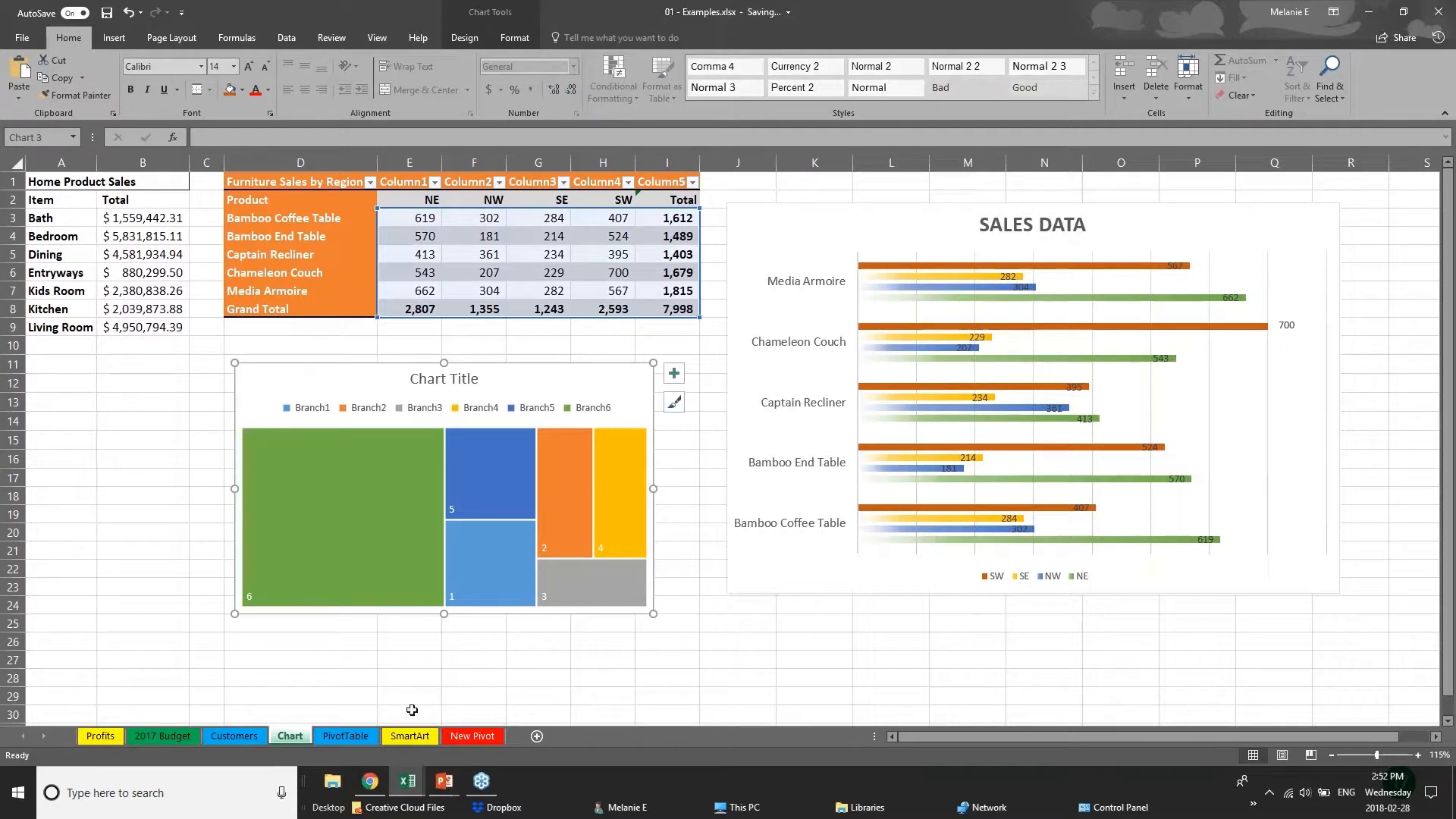
pyautogui.click(152, 515)
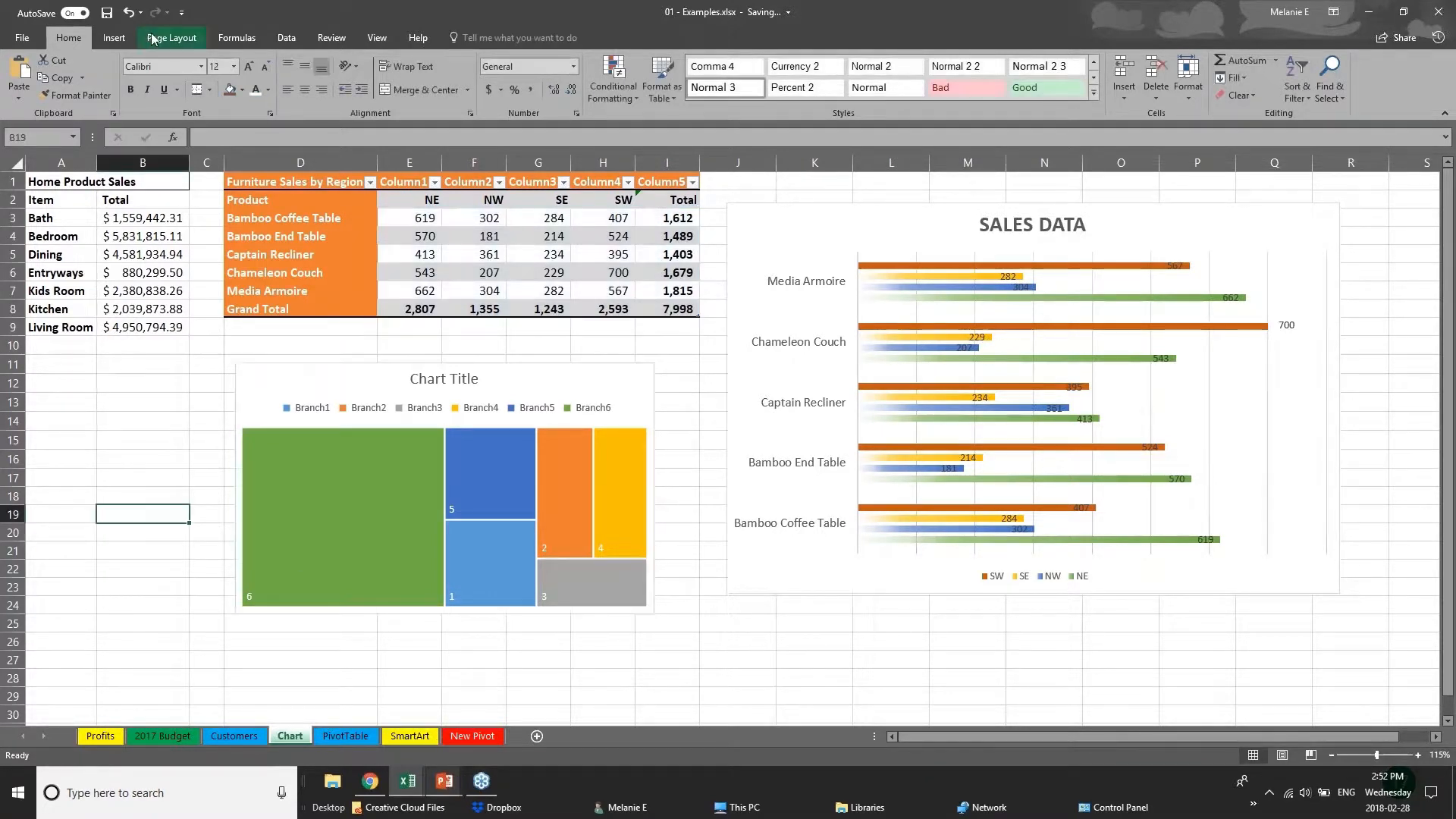
# Open the recommended charts for the furniture sales figures in E3:I8.
pyautogui.click(112, 38)
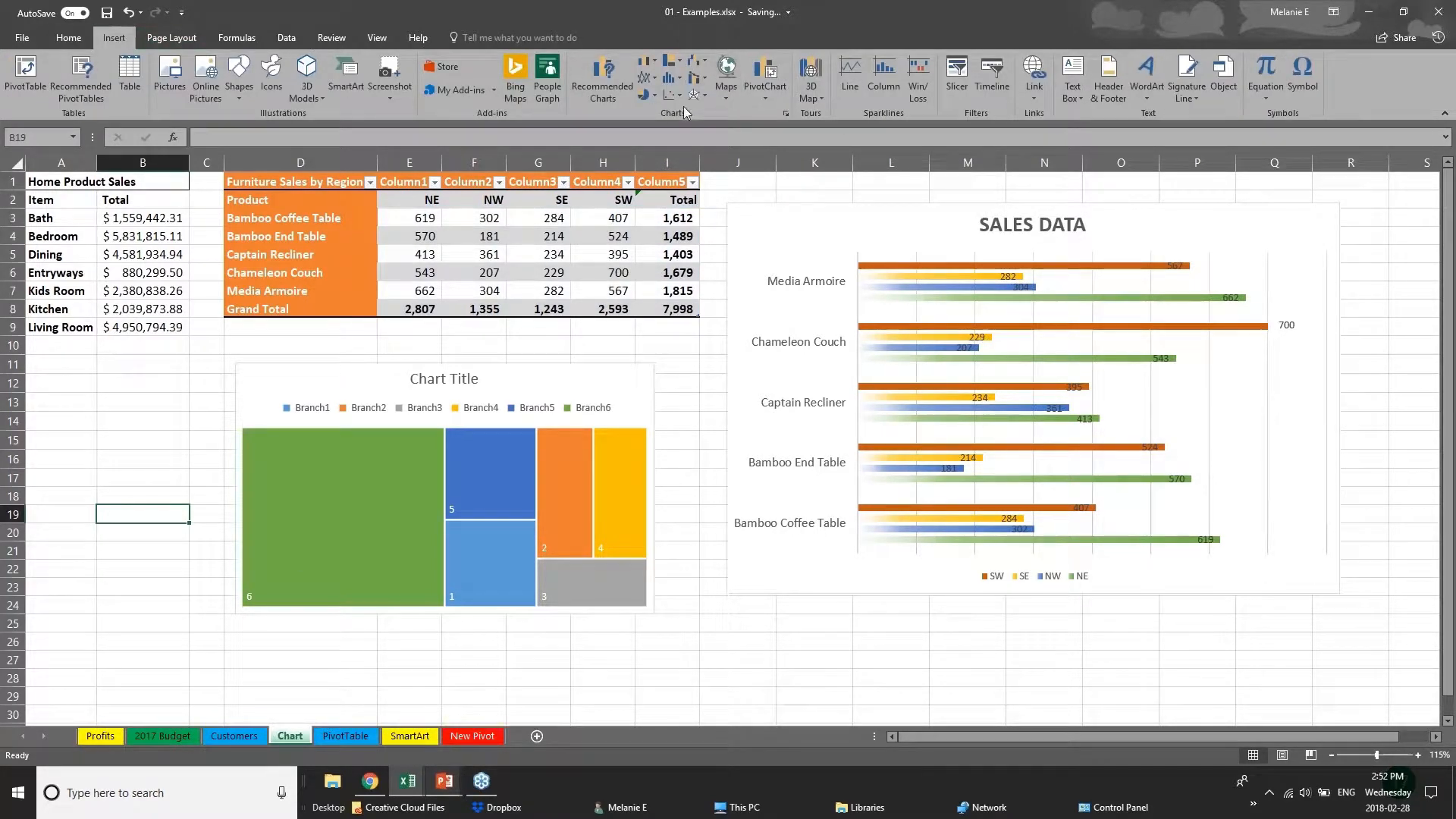
pyautogui.click(609, 83)
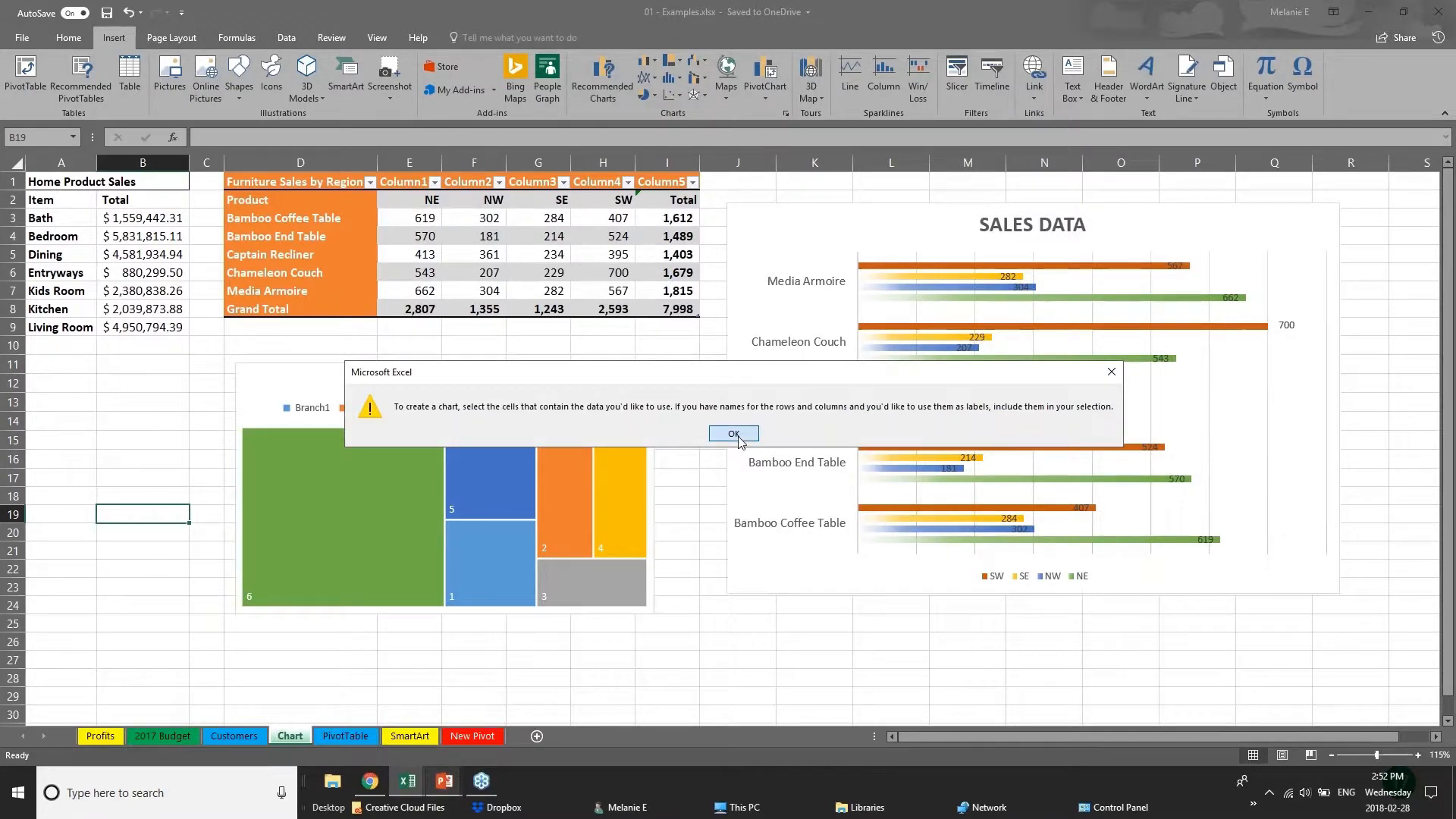
pyautogui.click(734, 434)
pyautogui.click(418, 220)
pyautogui.moveTo(418, 220); pyautogui.dragTo(692, 307)
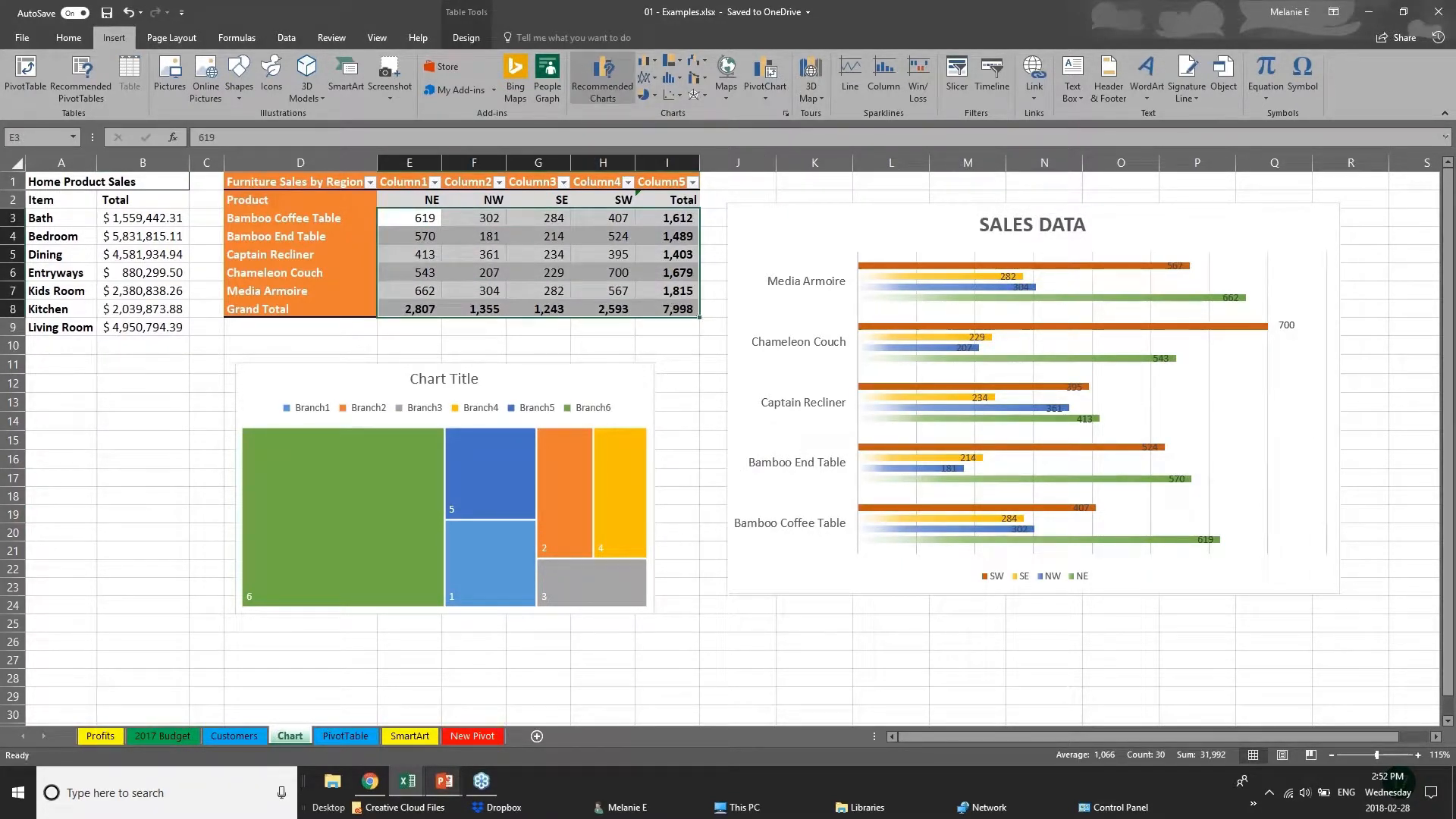
pyautogui.click(603, 79)
# Preview the Waterfall, Treemap, Box & Whisker and Sunburst chart types among all available charts for the selected figures.
pyautogui.click(612, 190)
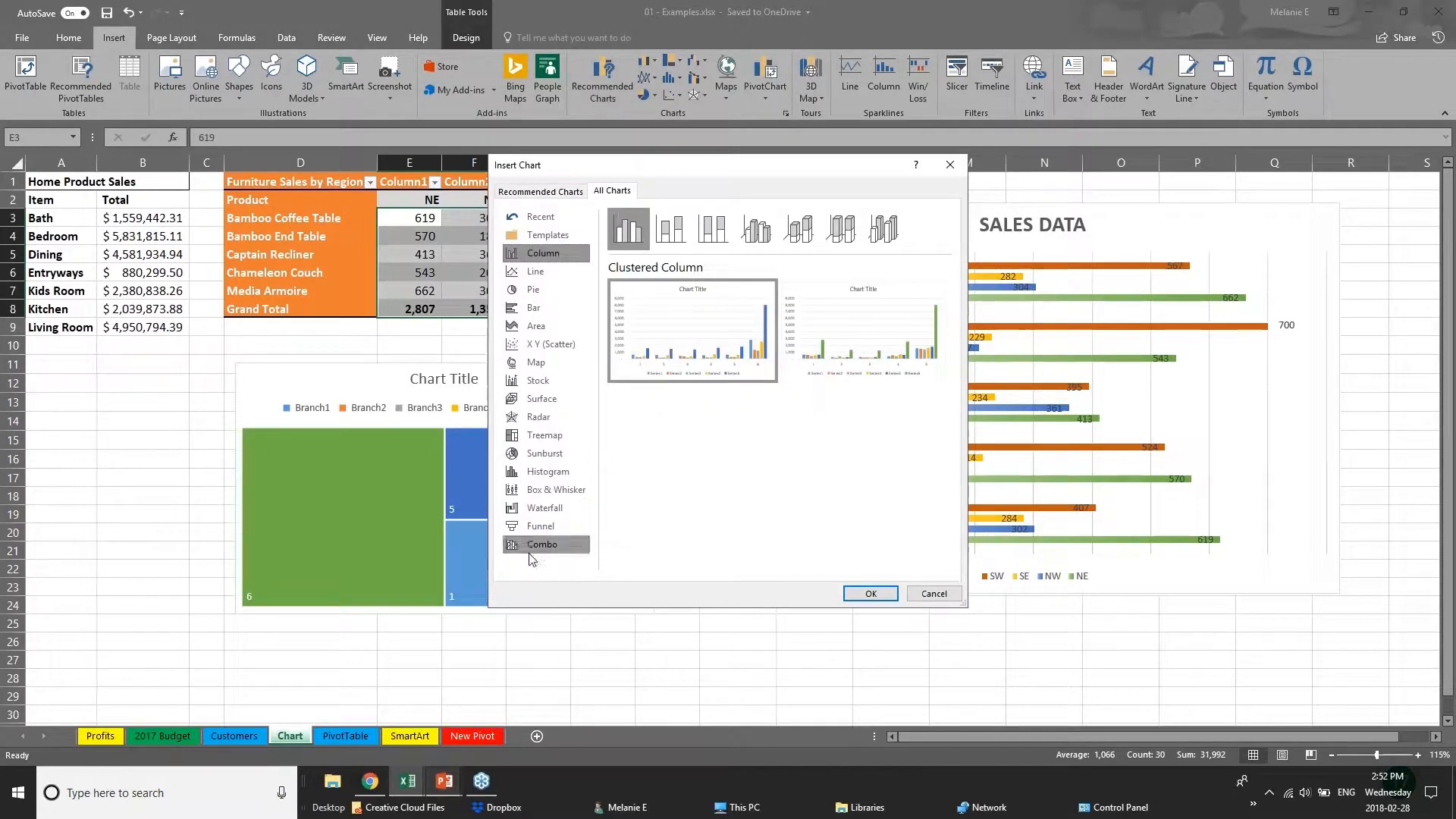
pyautogui.click(545, 515)
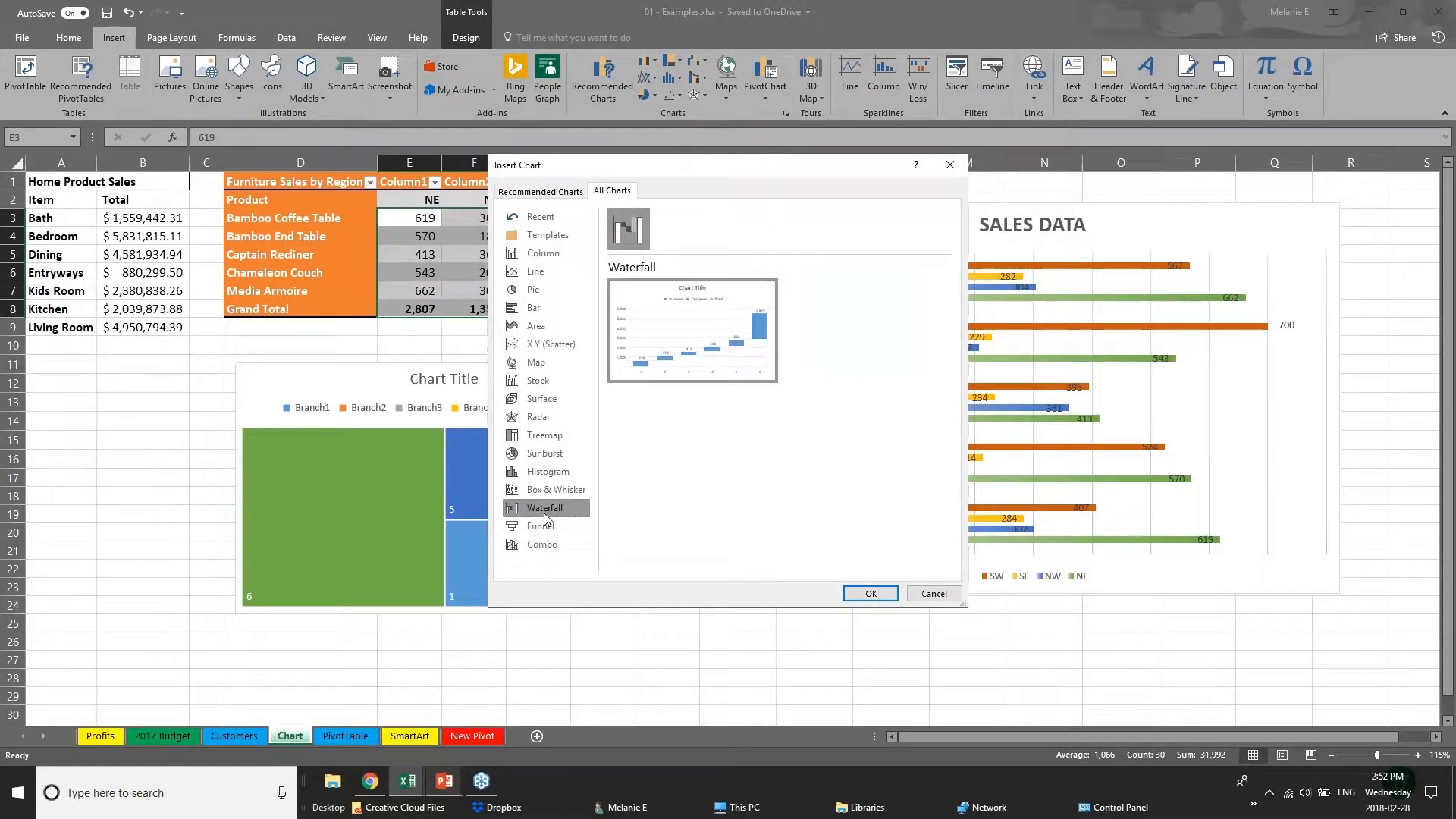
pyautogui.click(537, 438)
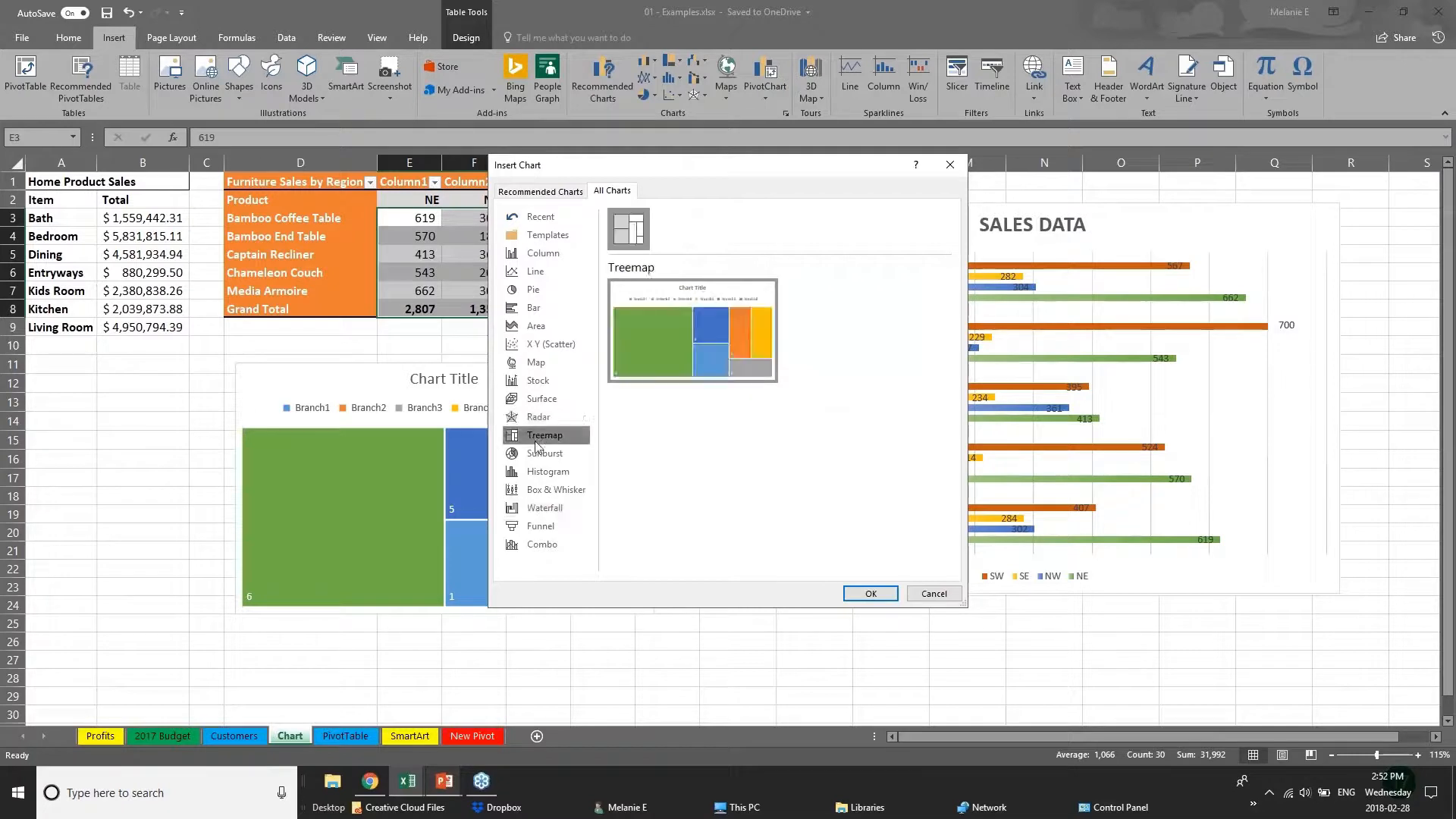
pyautogui.click(566, 493)
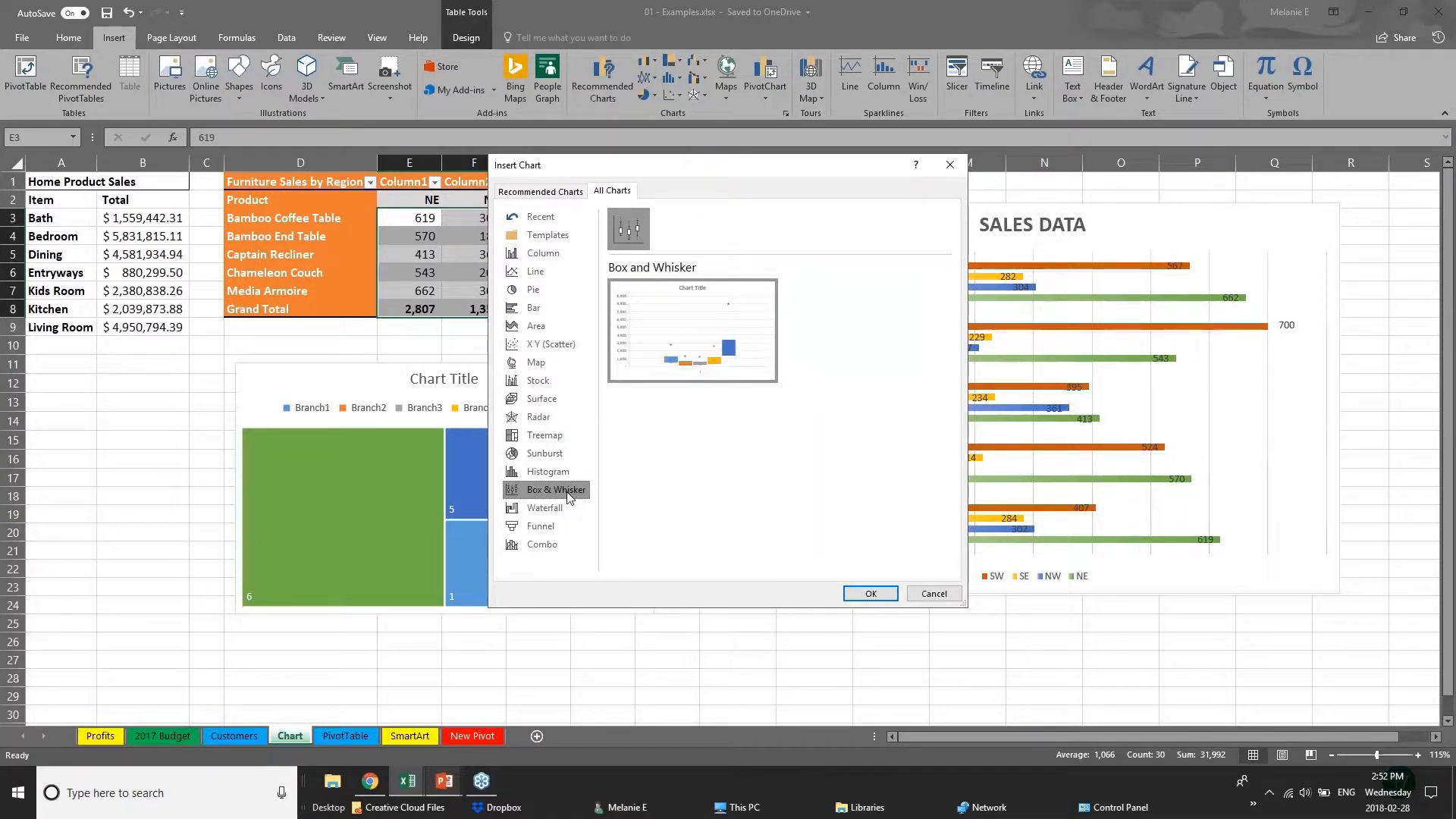
pyautogui.click(566, 452)
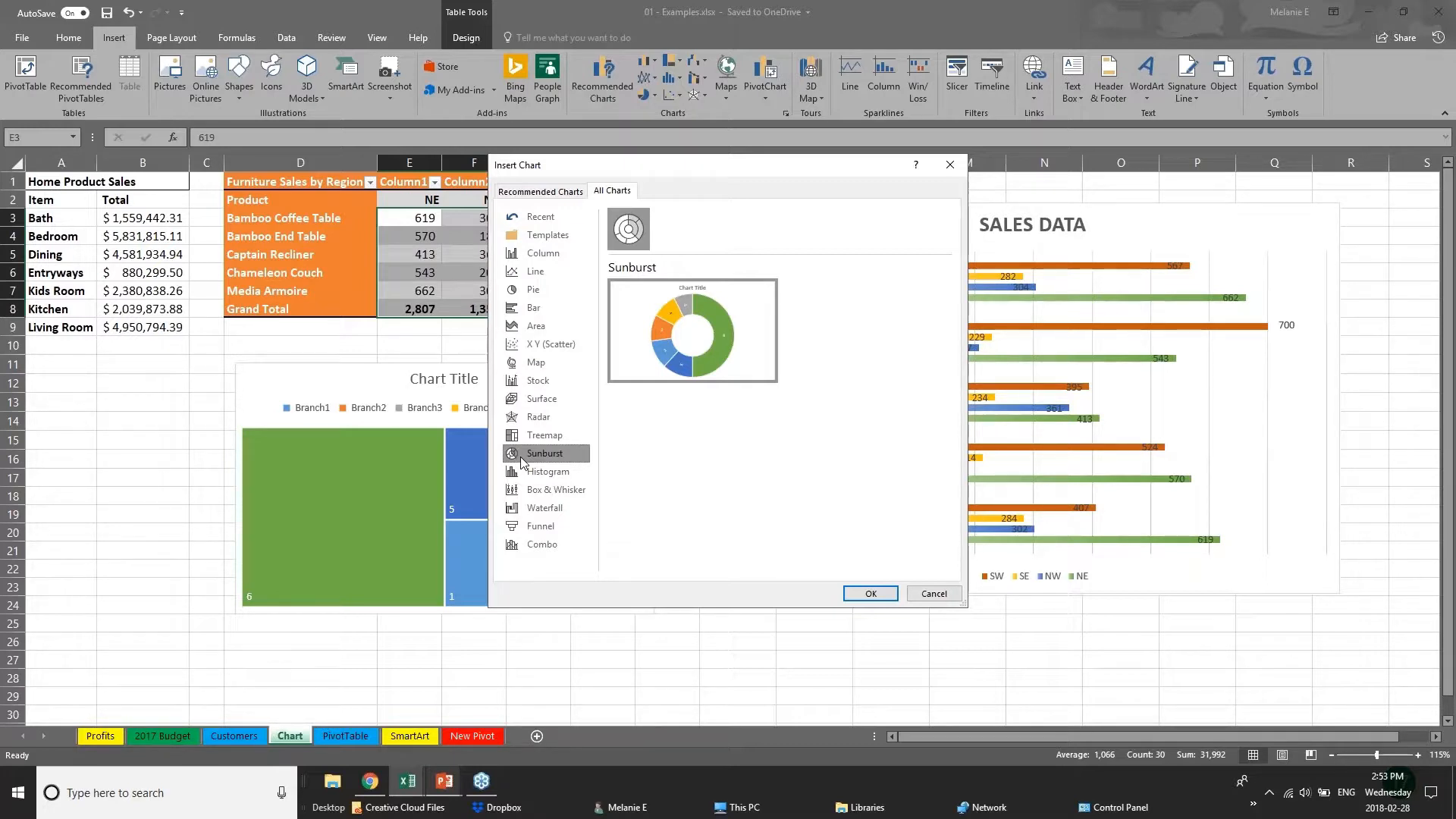
# Preview the recommended Clustered Column and Line charts for the selected figures, and close the chart selection without inserting one.
pyautogui.click(528, 192)
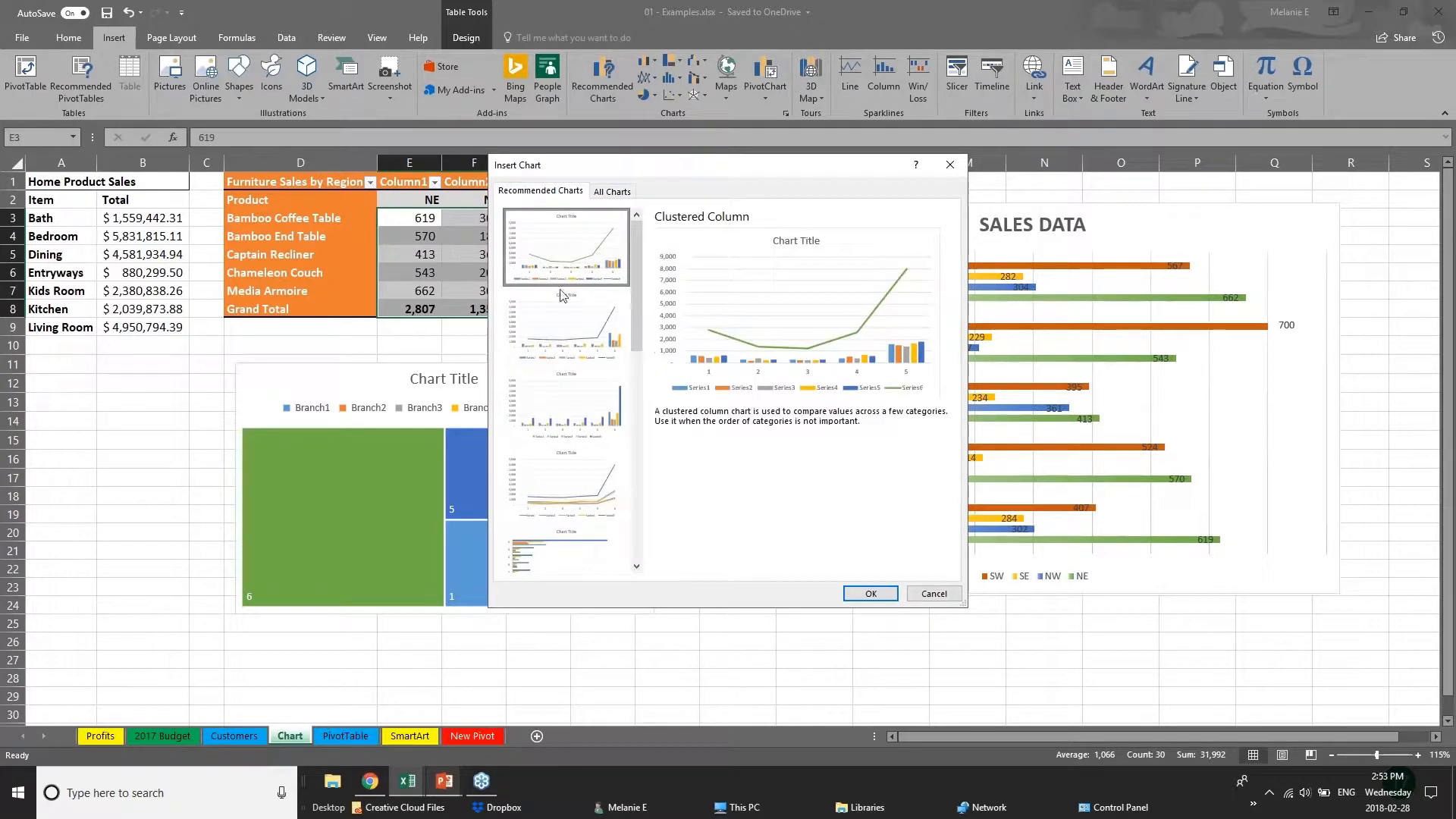
pyautogui.click(565, 340)
pyautogui.click(564, 434)
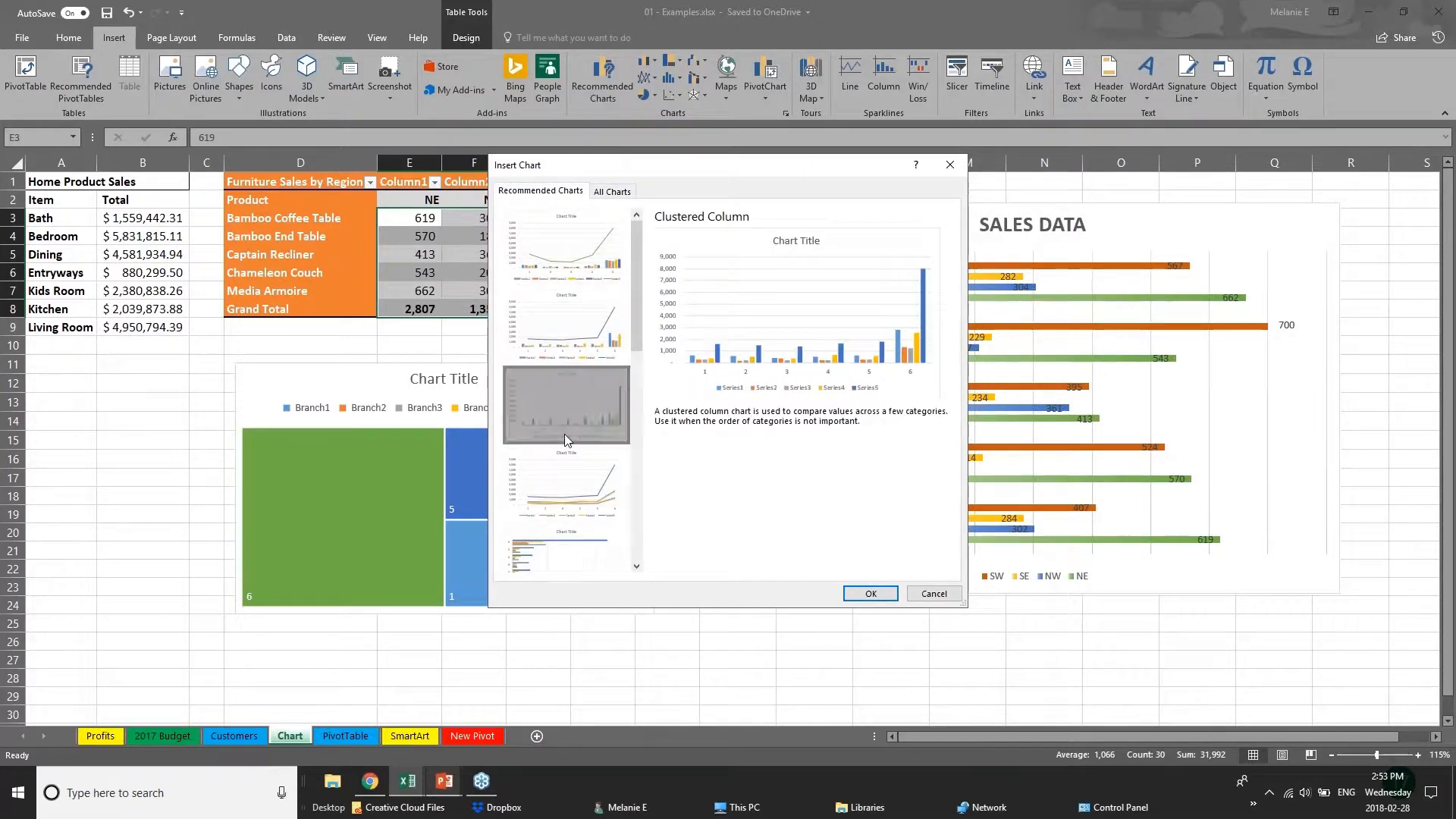
pyautogui.click(571, 482)
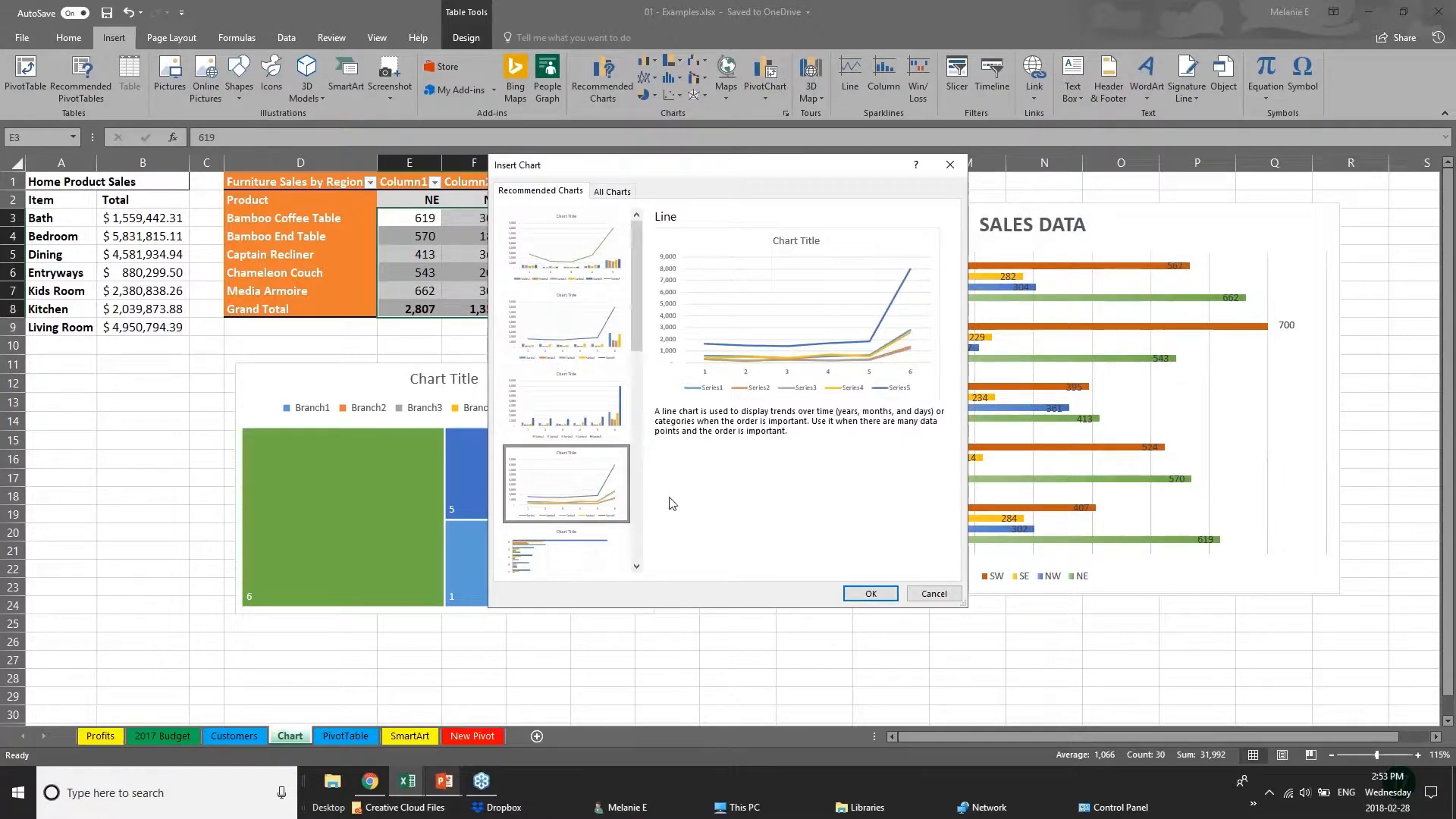
pyautogui.click(923, 595)
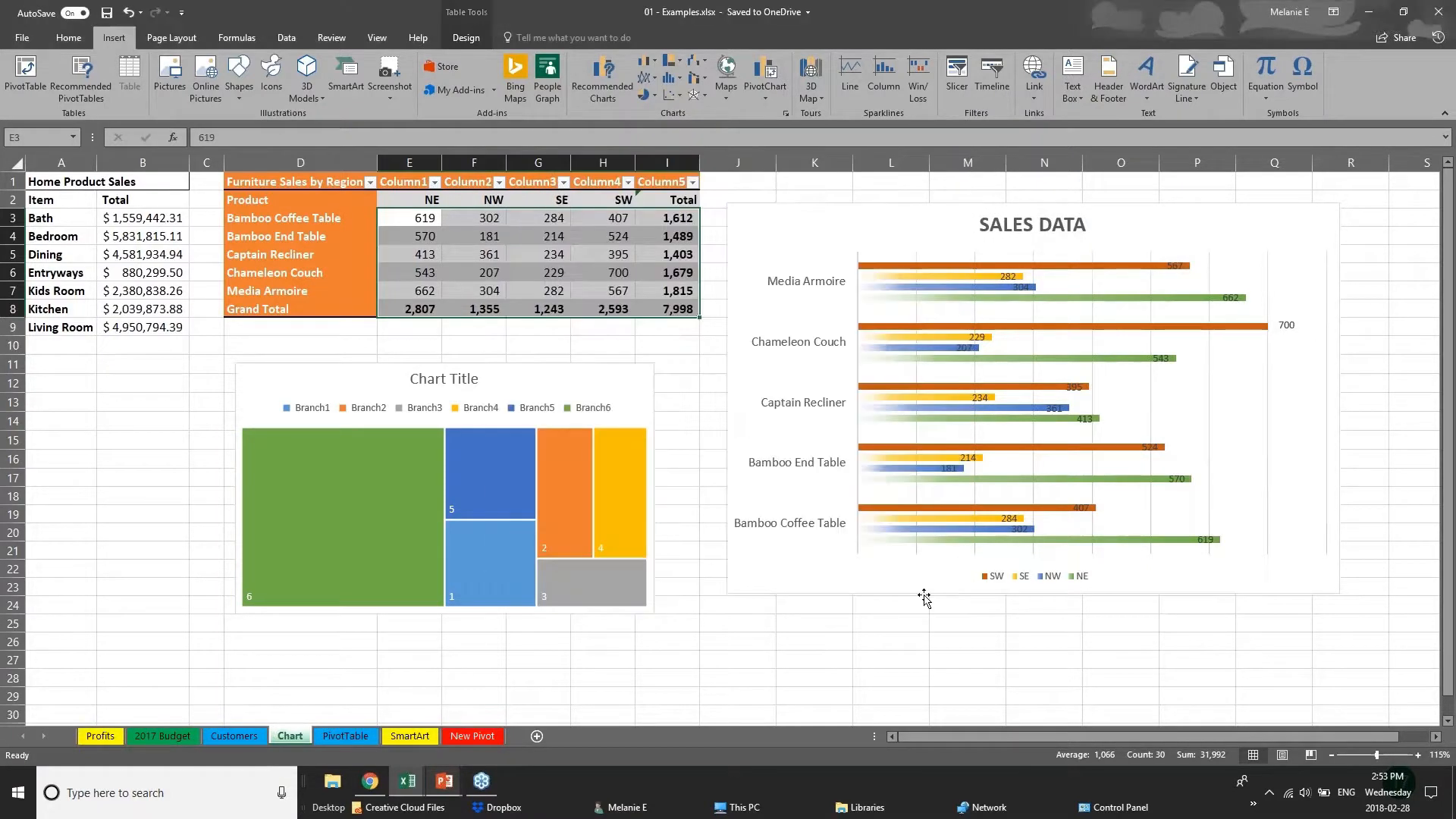
# Switch to the PowerPoint slide show and advance from the New Charts slide to the 3D Power Maps slide.
pyautogui.click(443, 791)
pyautogui.click(520, 730)
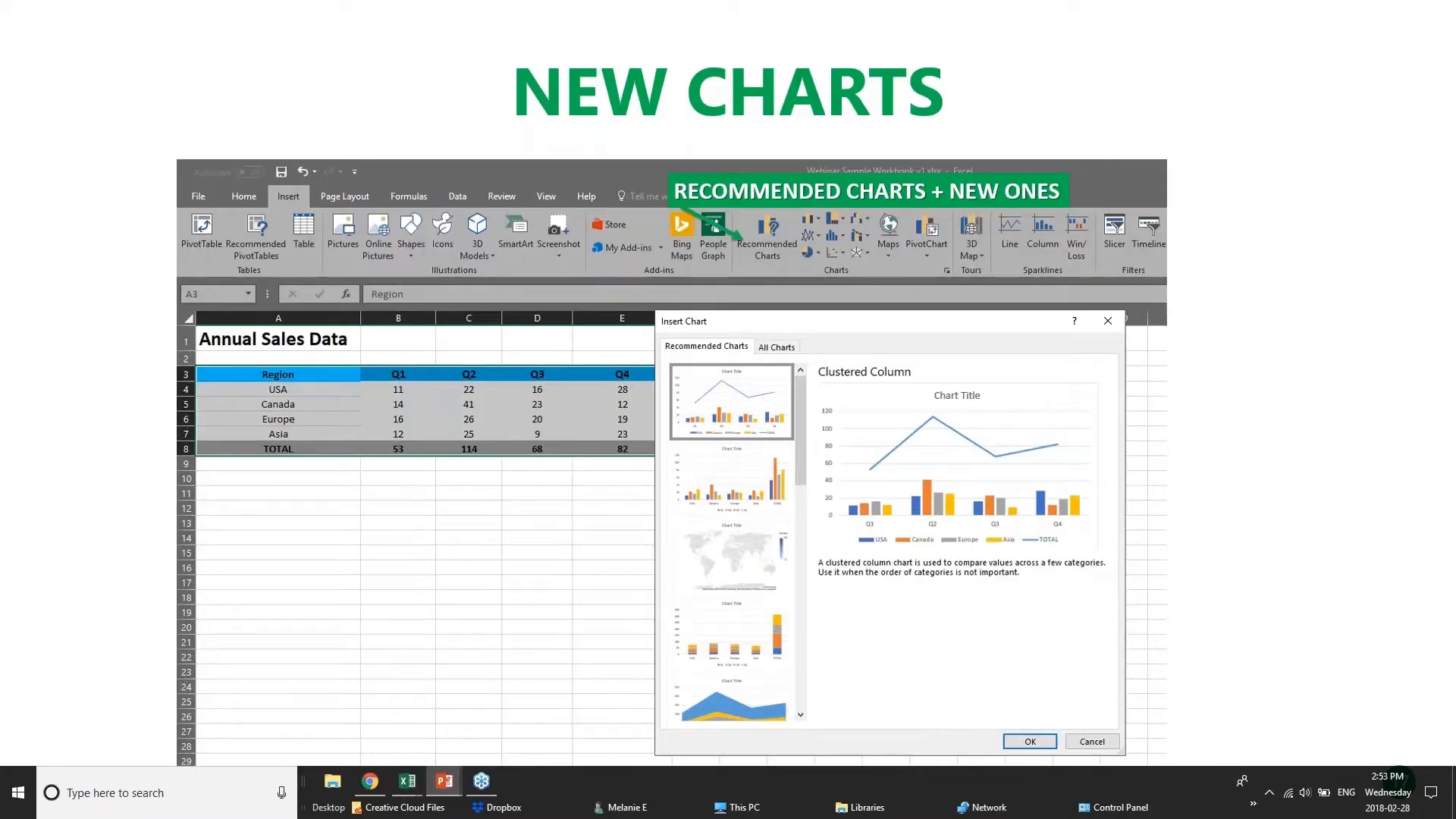
pyautogui.click(643, 475)
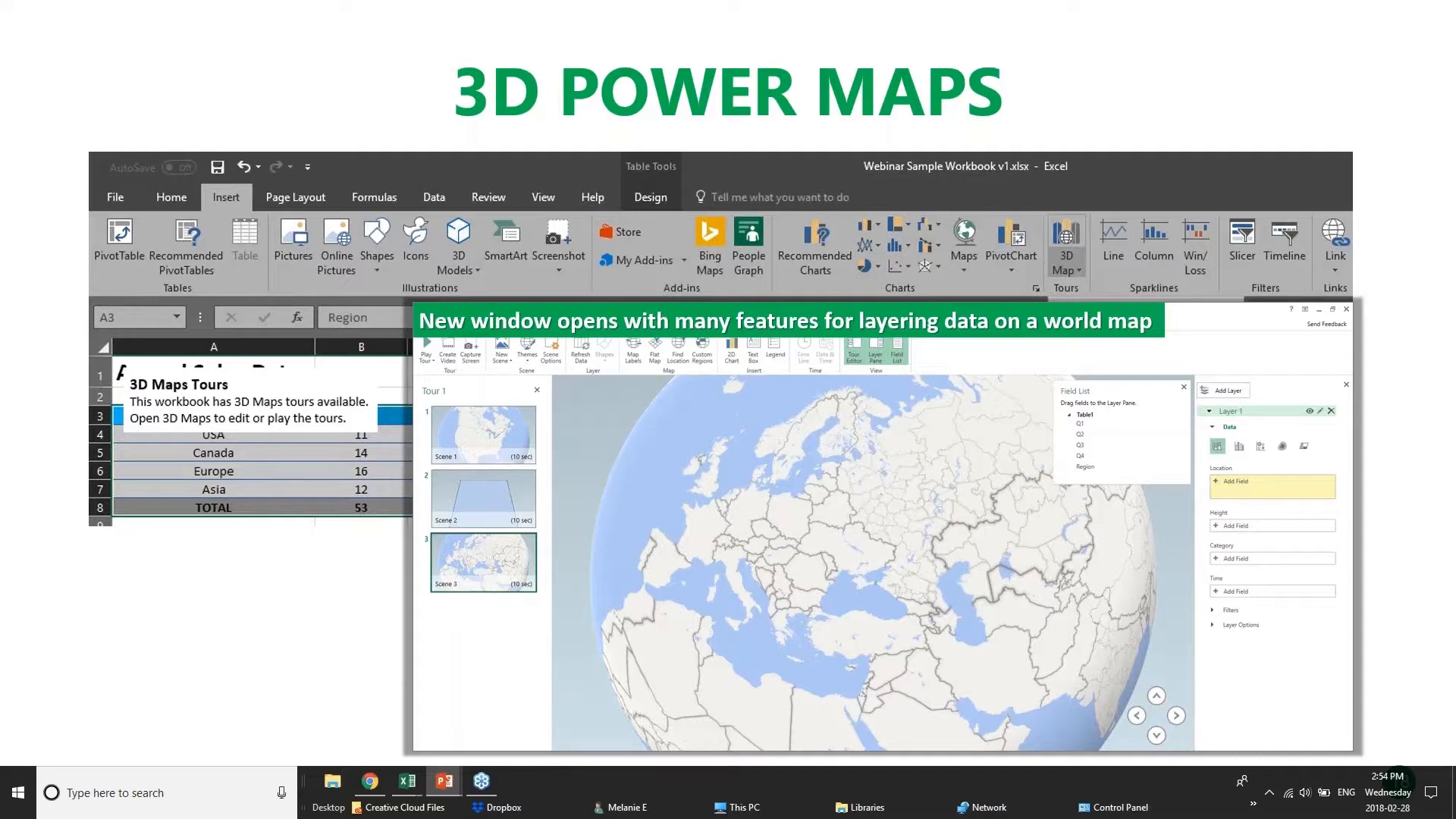
# Switch back to the 01 - Examples.xlsx workbook in Excel and open the 3D Map options for the selected sales figures.
pyautogui.moveTo(408, 781)
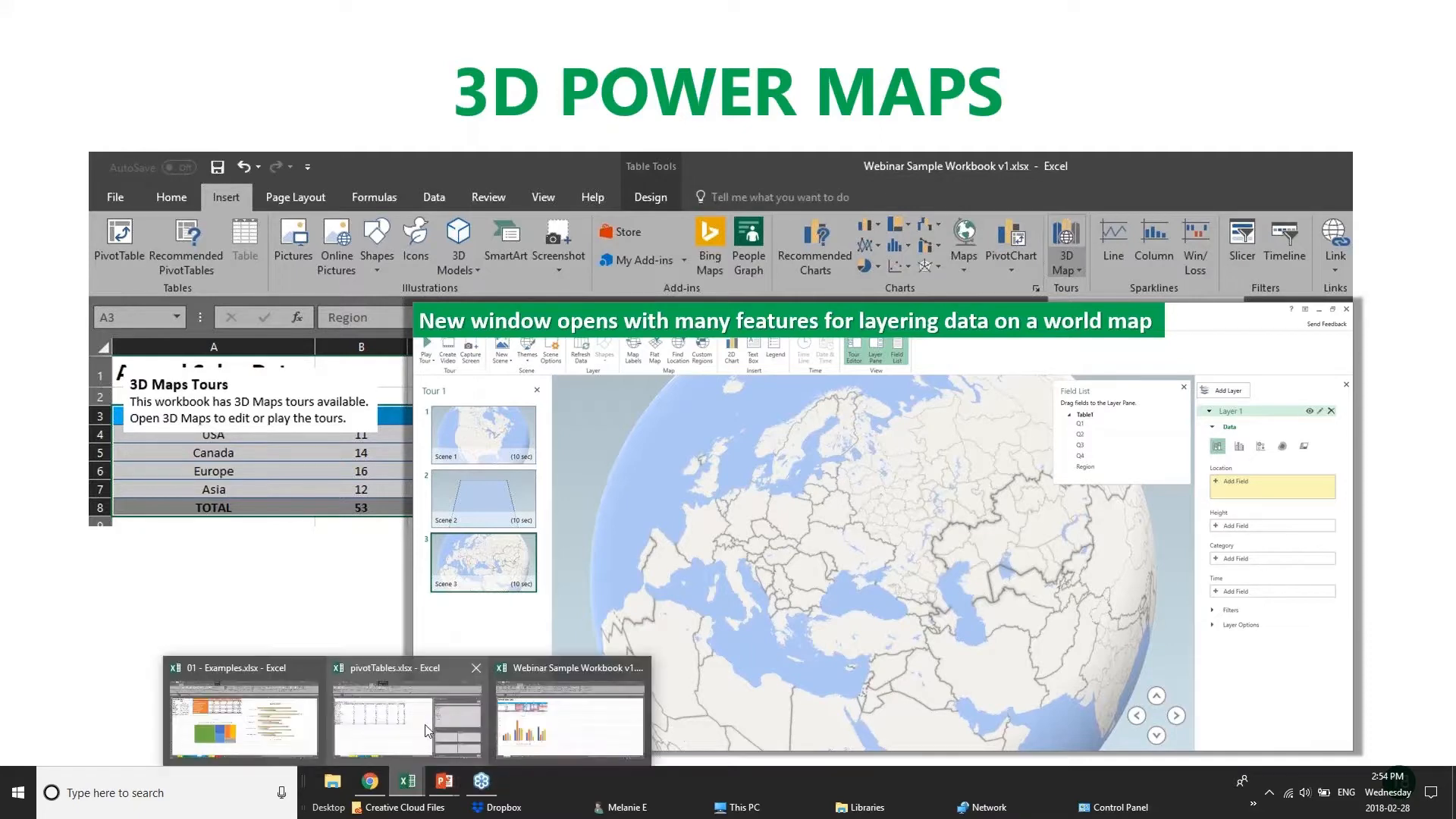
pyautogui.click(242, 733)
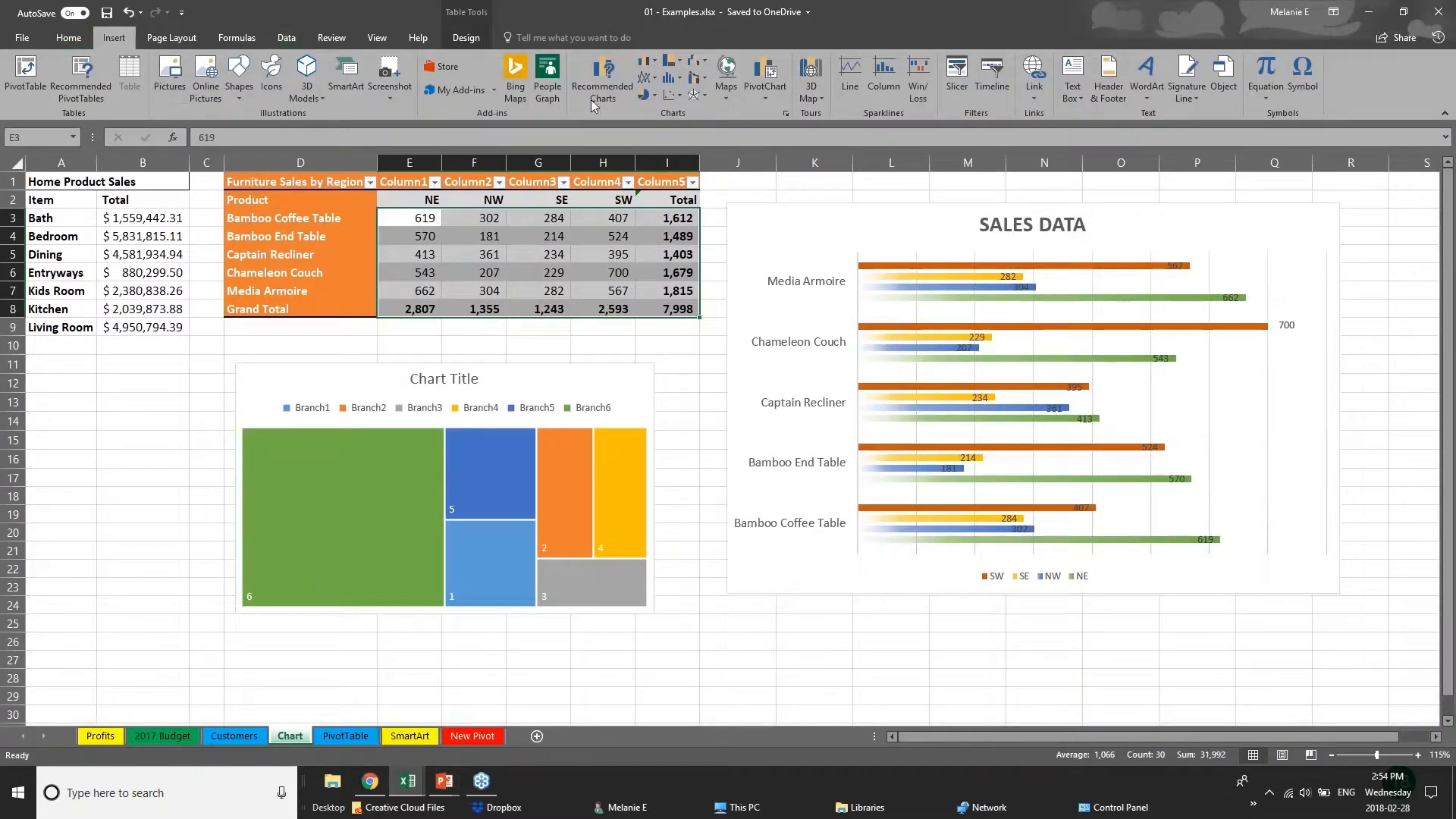
pyautogui.click(822, 97)
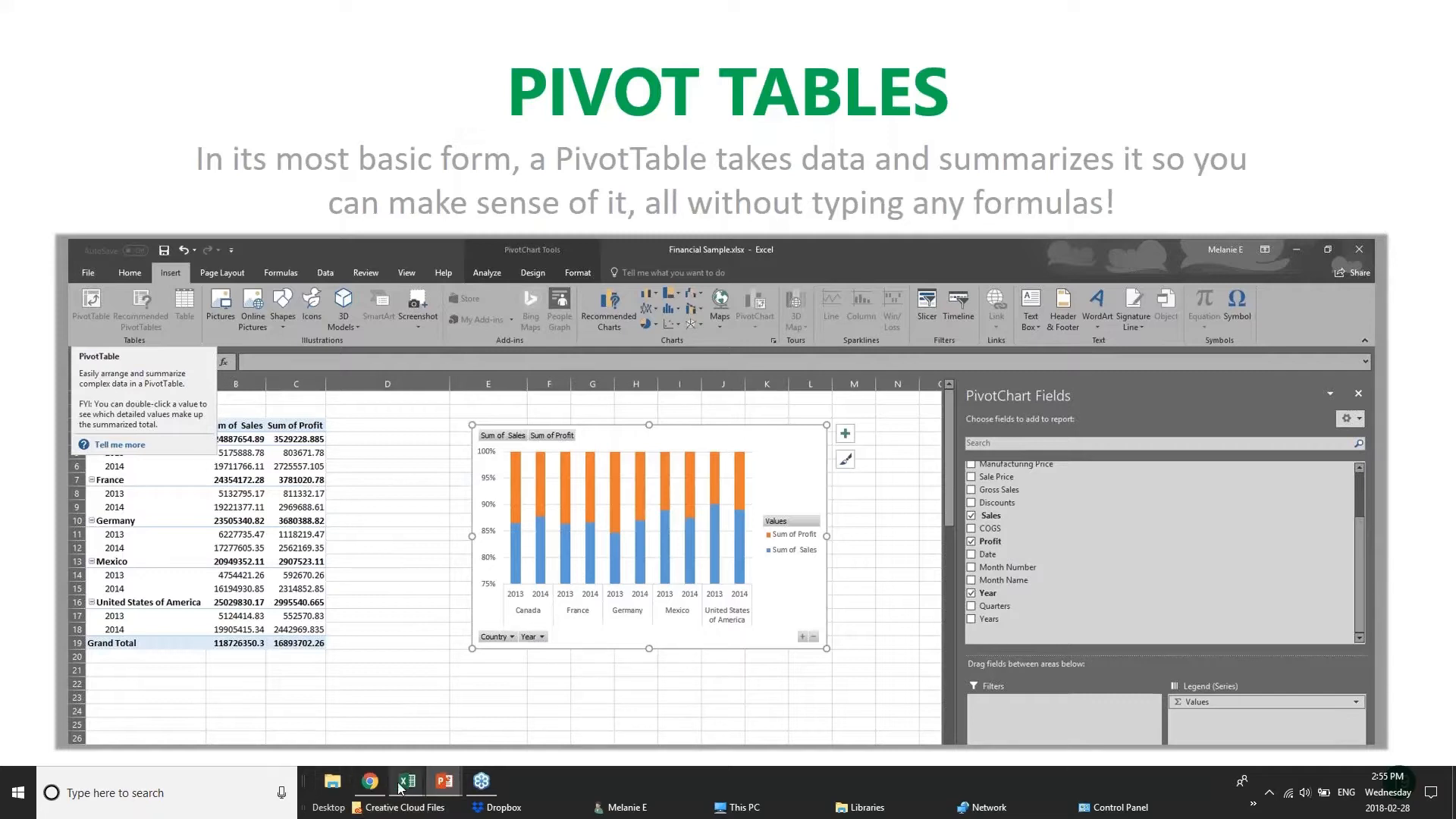
# Switch to the pivotTables.xlsx workbook in Excel and look through its DateGrouping, OtherGrouping and Slicers sheets.
pyautogui.moveTo(407, 781)
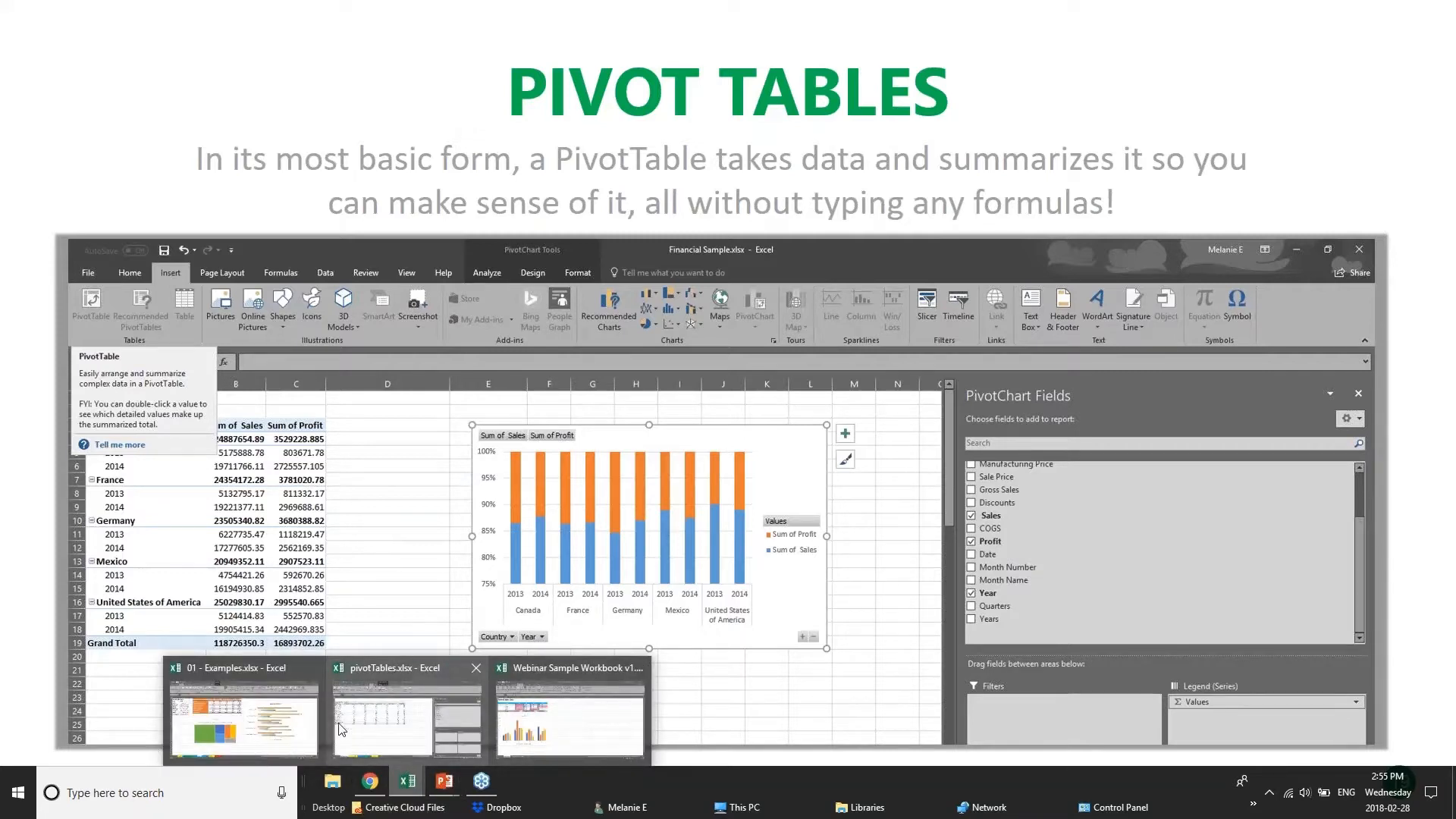
pyautogui.click(433, 718)
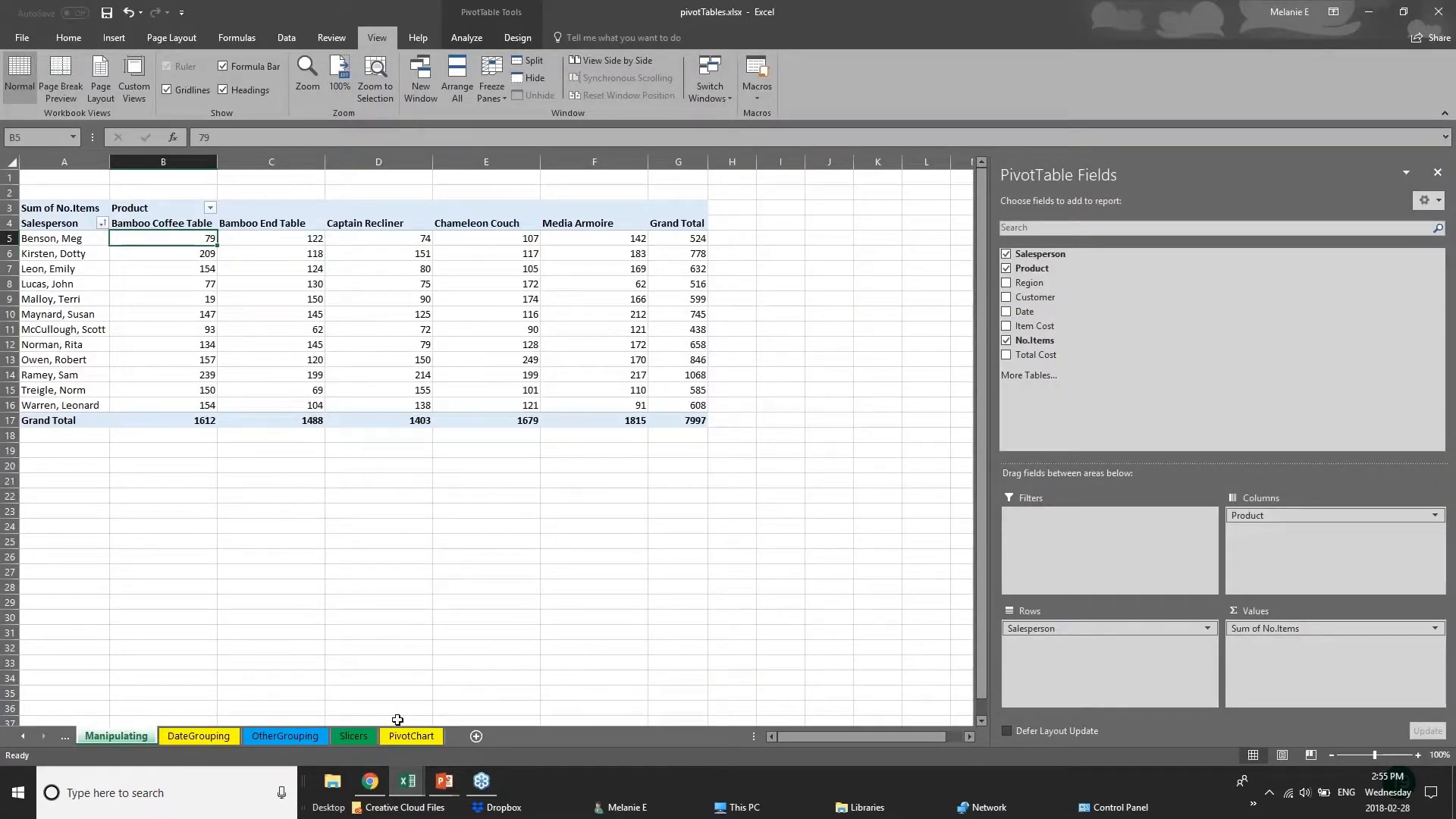
pyautogui.click(223, 737)
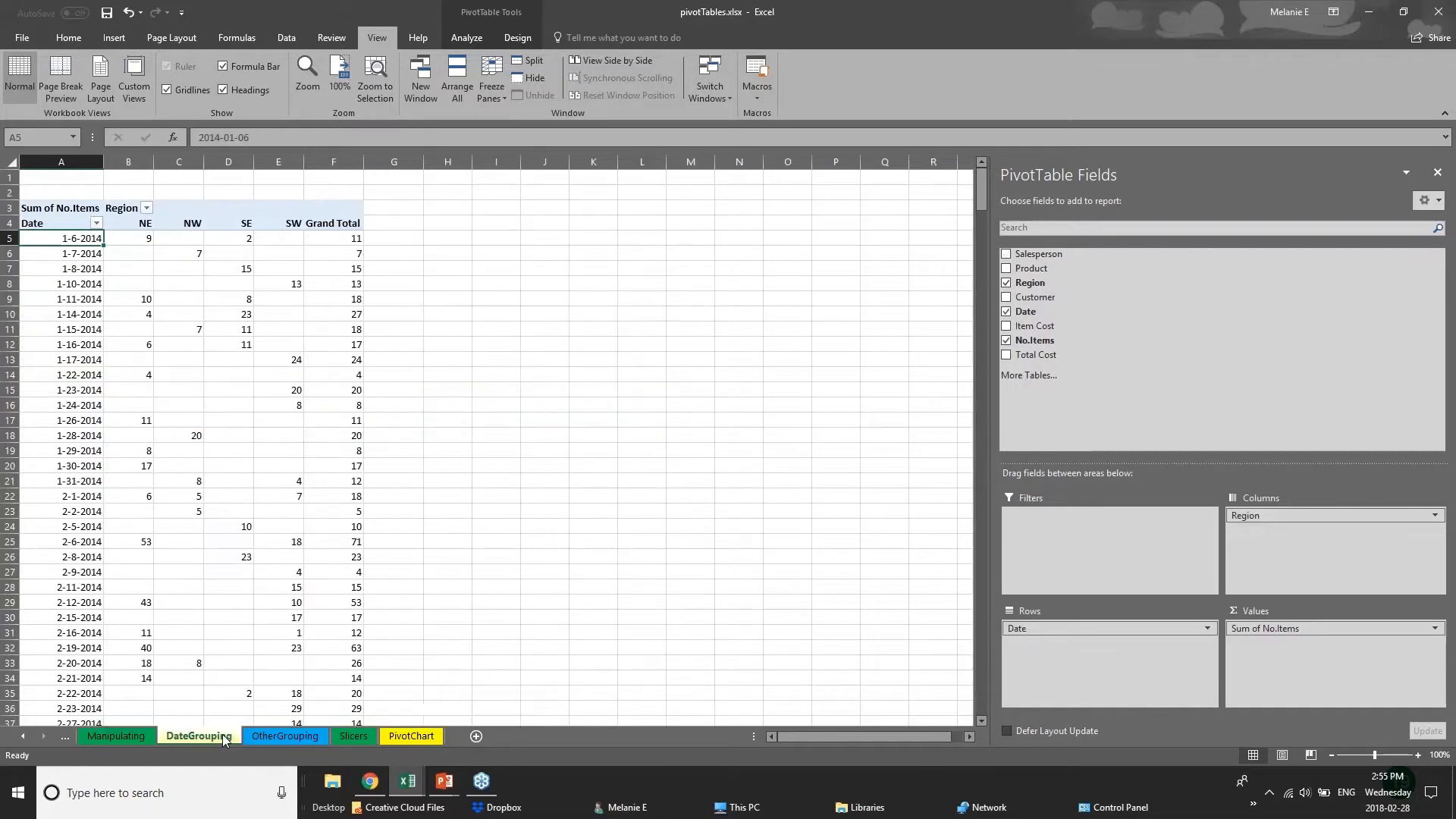
pyautogui.click(308, 737)
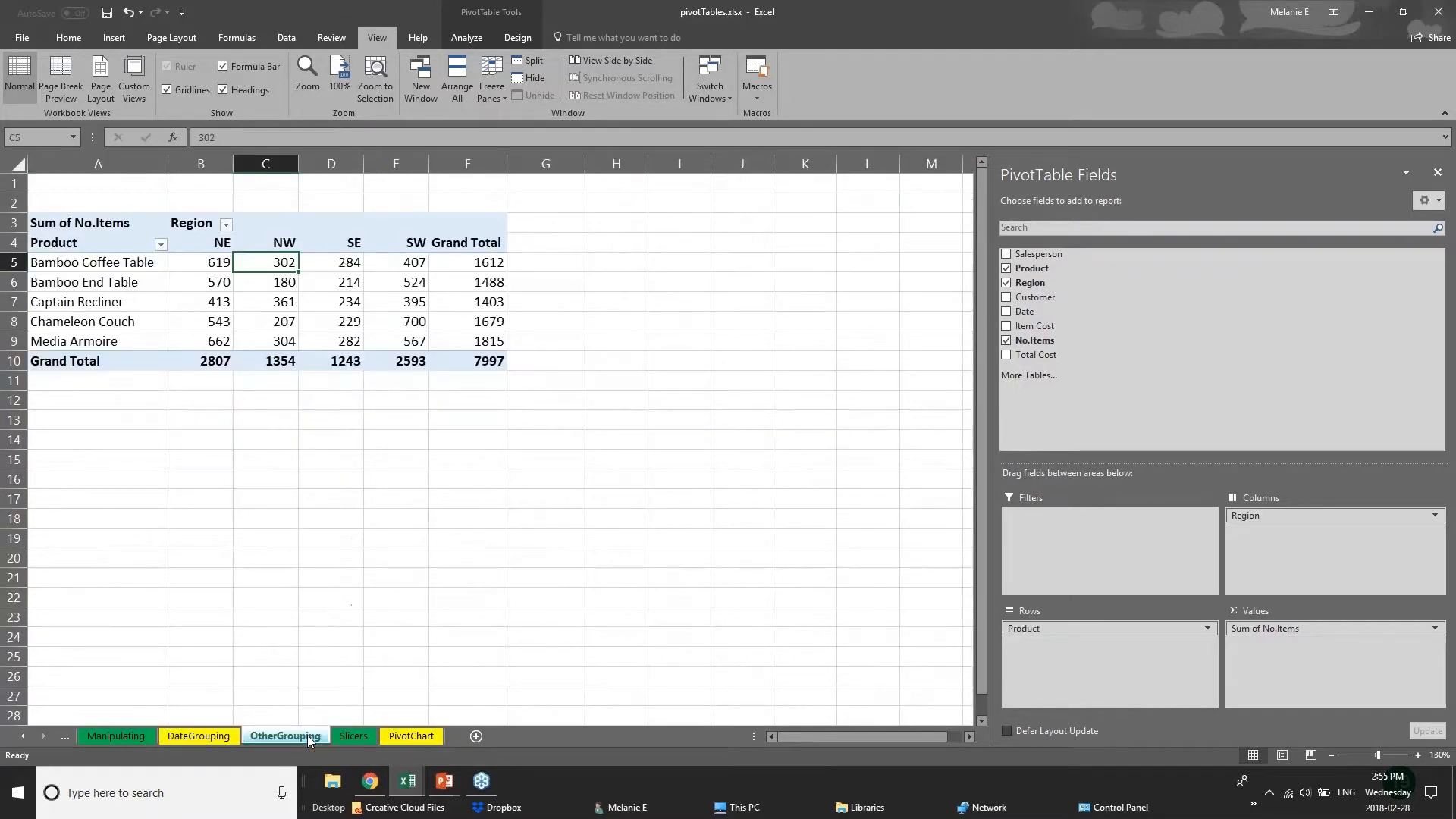
pyautogui.click(370, 737)
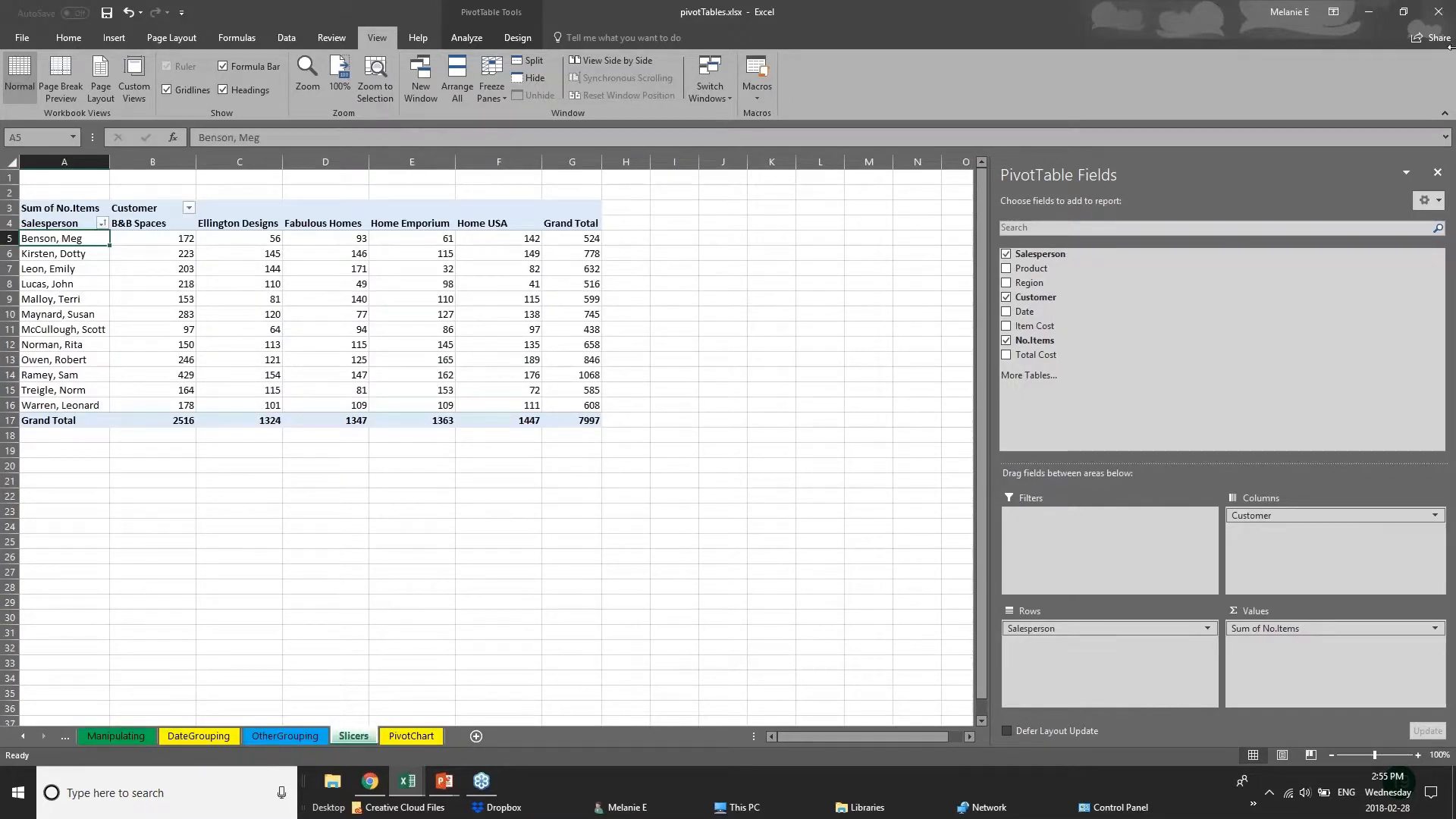
# Hide the PivotTable field list and select the whole pivot table on the Slicers sheet.
pyautogui.click(1434, 14)
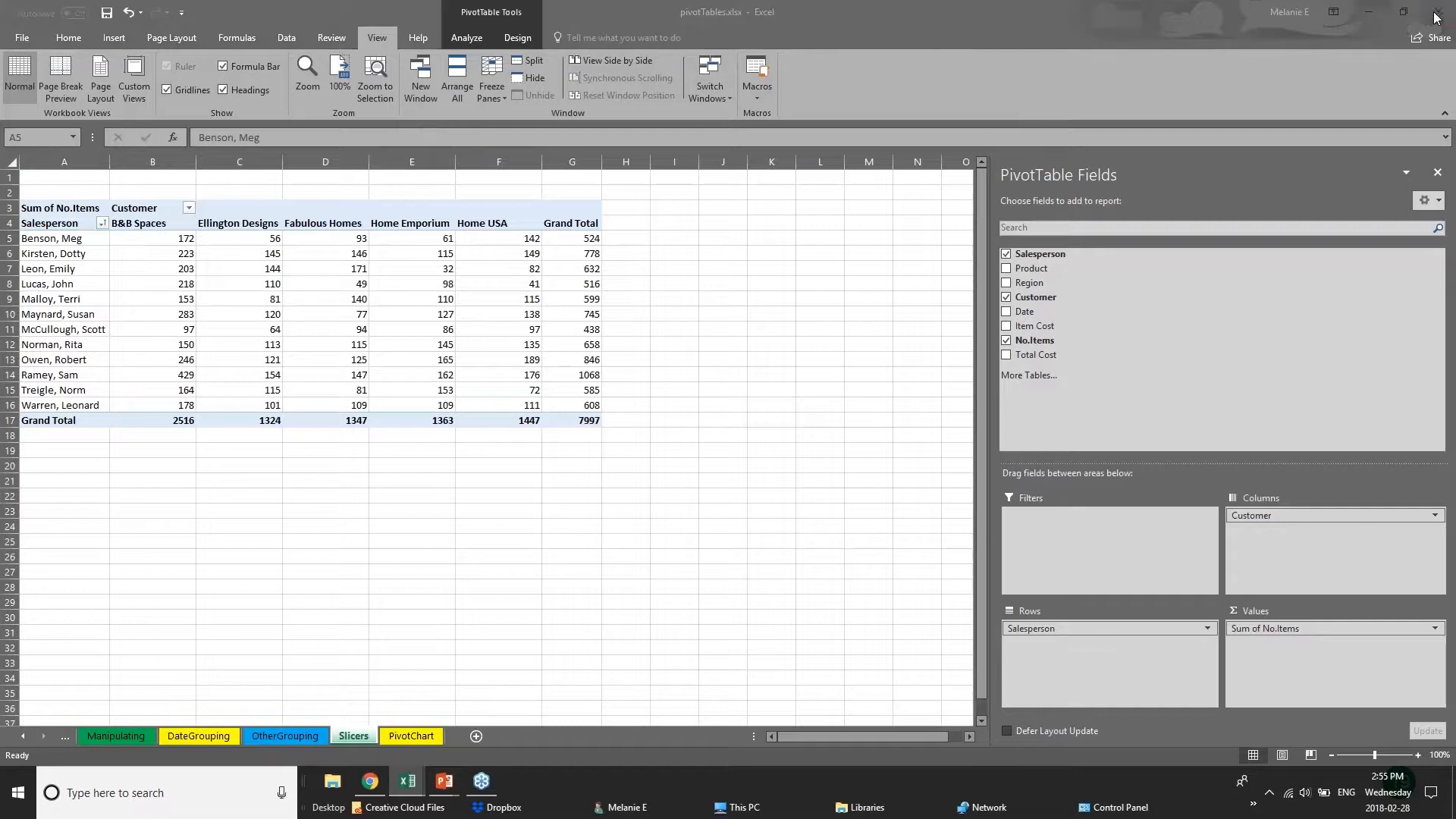
pyautogui.click(1438, 174)
pyautogui.click(1438, 173)
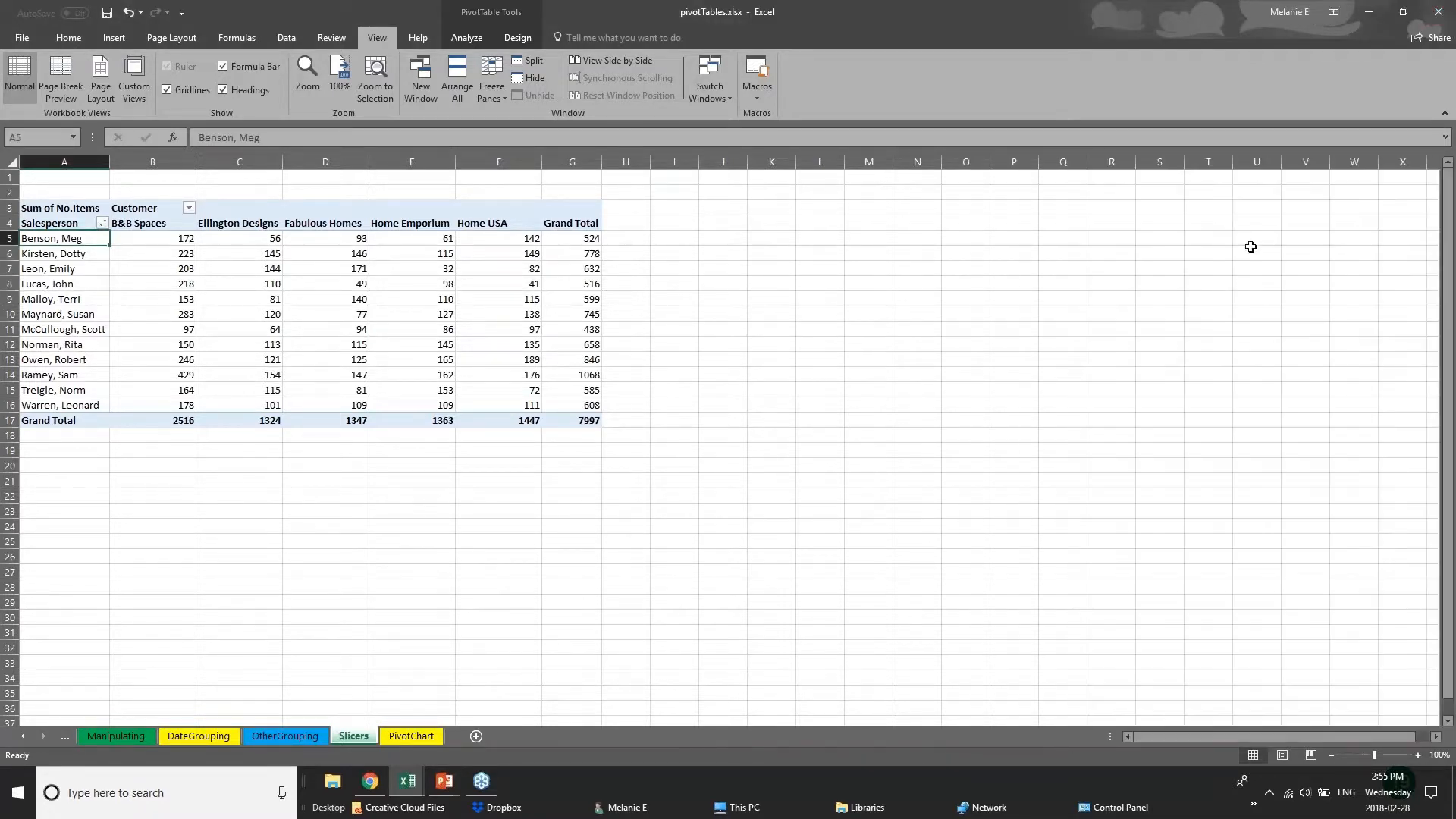
pyautogui.click(450, 385)
pyautogui.click(157, 407)
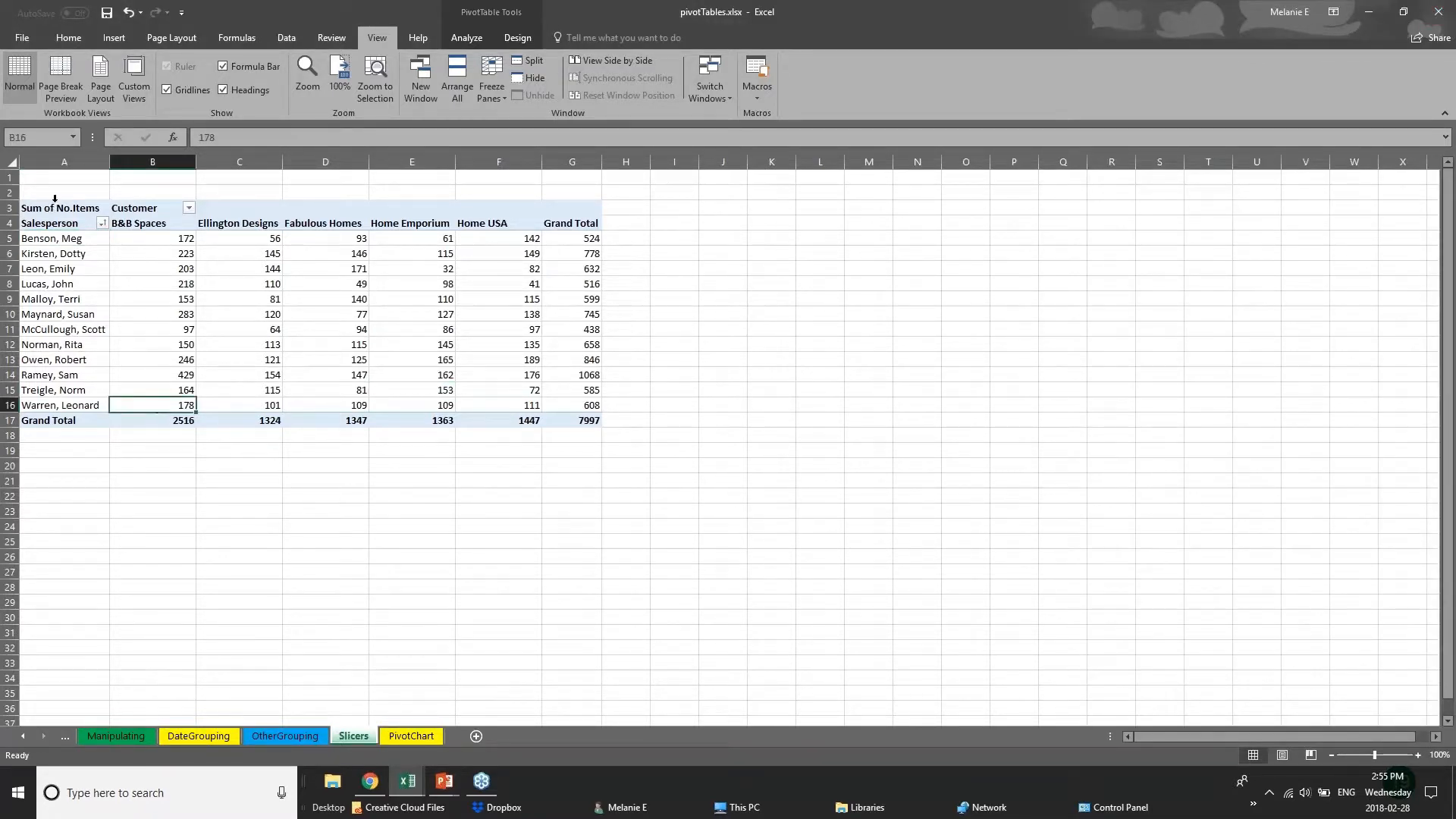
pyautogui.click(54, 198)
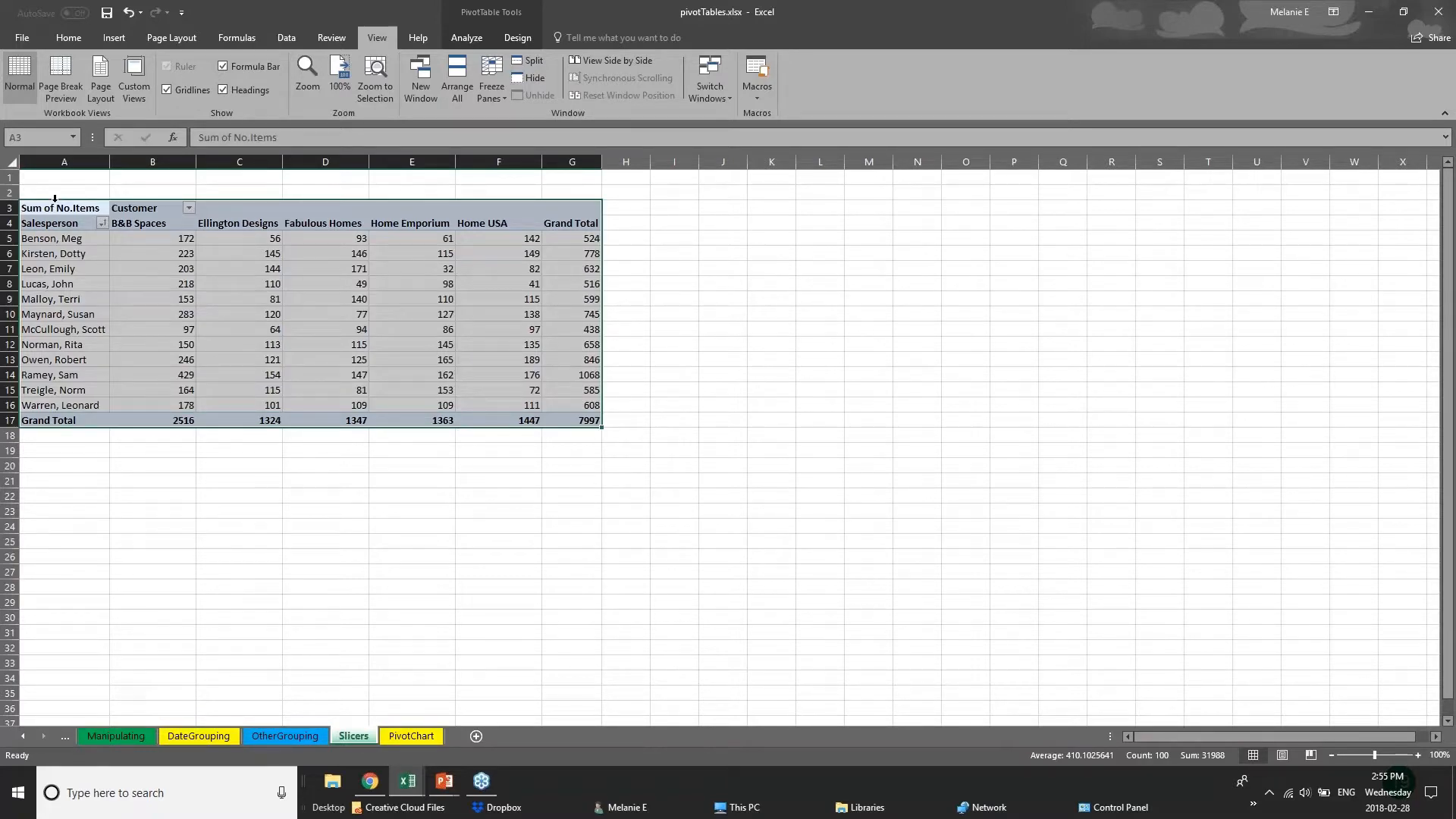
# Show the Pivot Tables slide in PowerPoint, and return to the pivotTables.xlsx workbook in Excel.
pyautogui.click(446, 783)
pyautogui.click(483, 728)
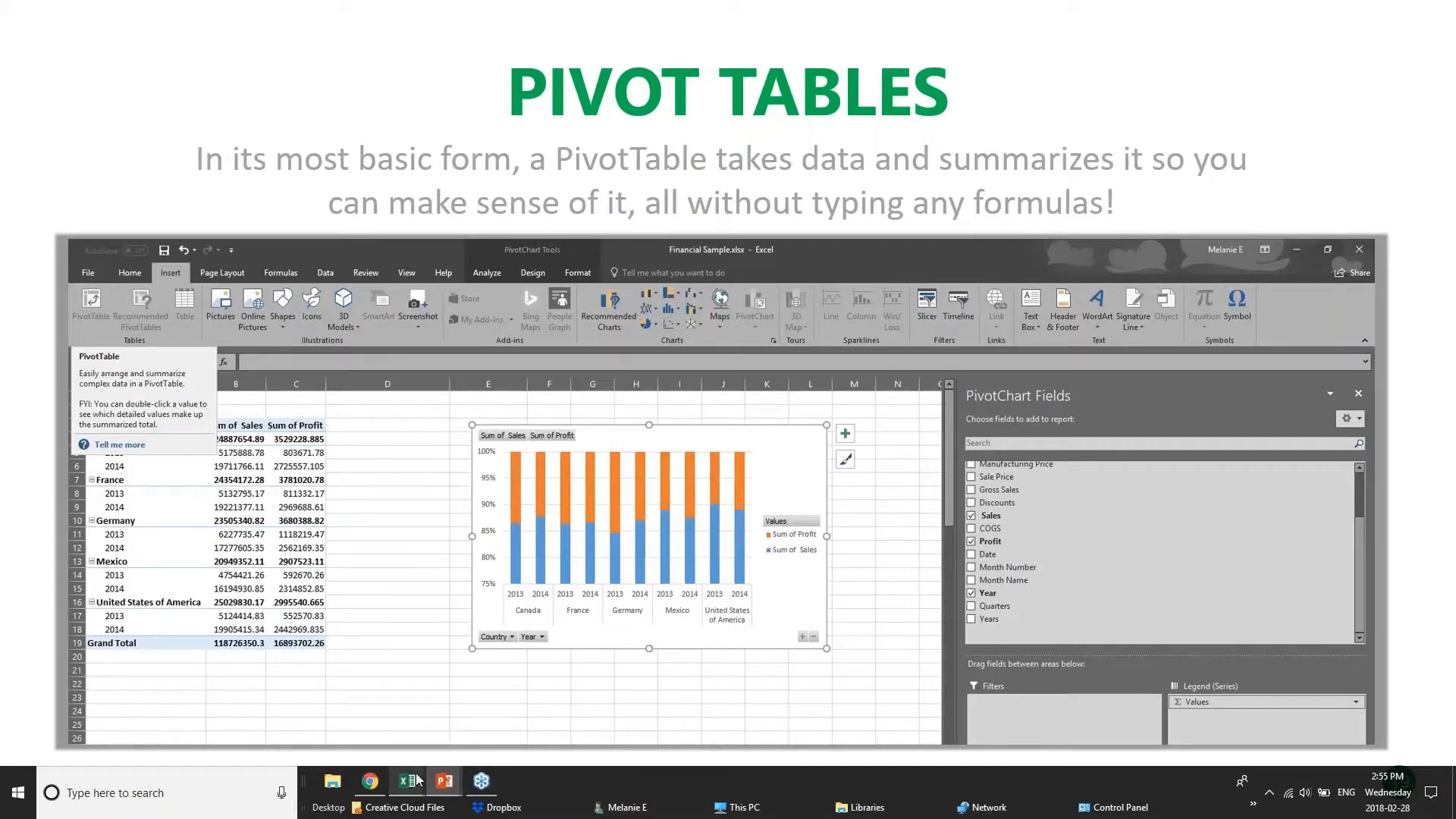
pyautogui.moveTo(418, 780)
pyautogui.click(418, 729)
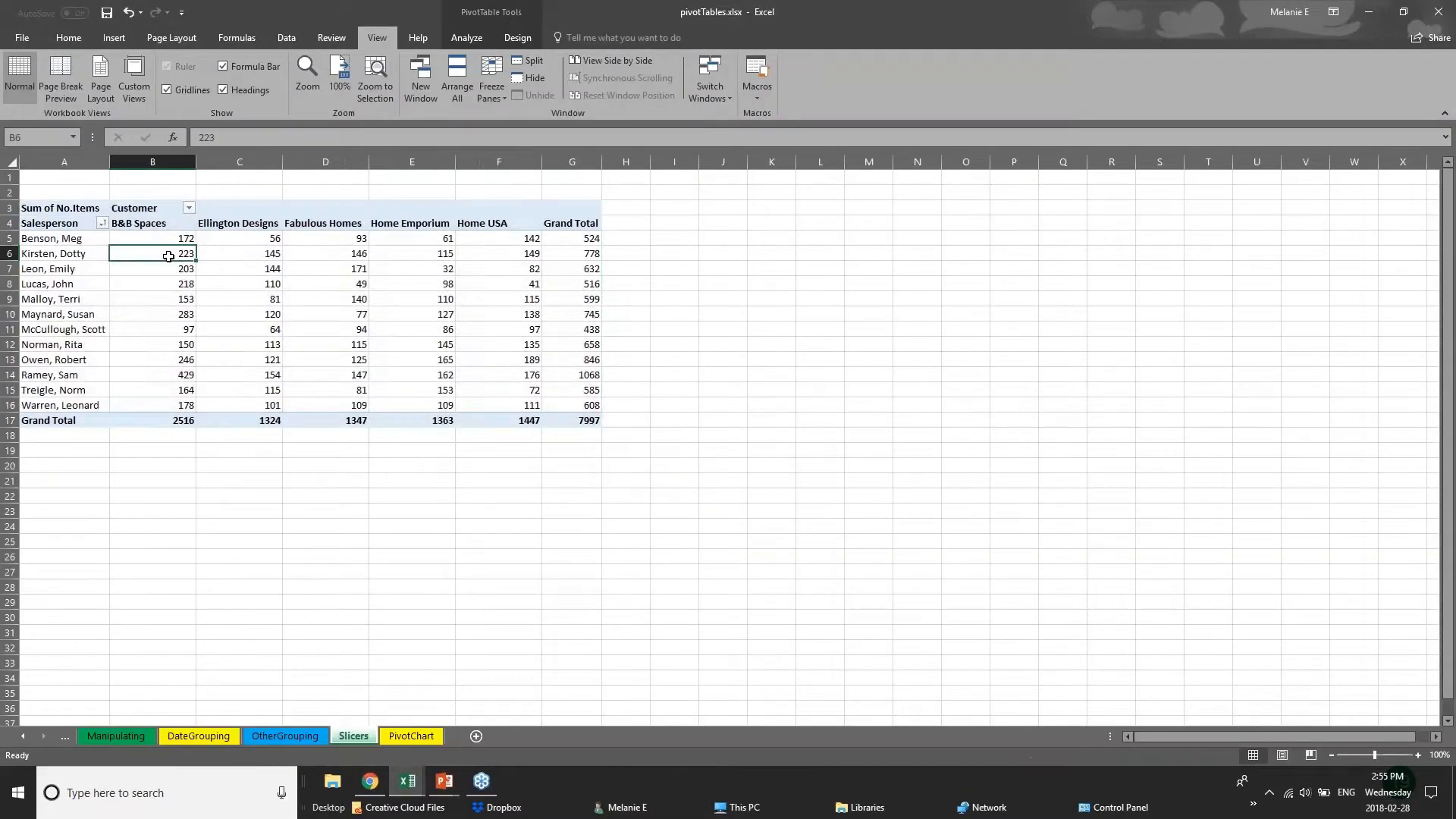
# Examine the salesperson rows and the Ellington Designs column of the pivot table on the Slicers sheet.
pyautogui.click(302, 238)
pyautogui.click(627, 240)
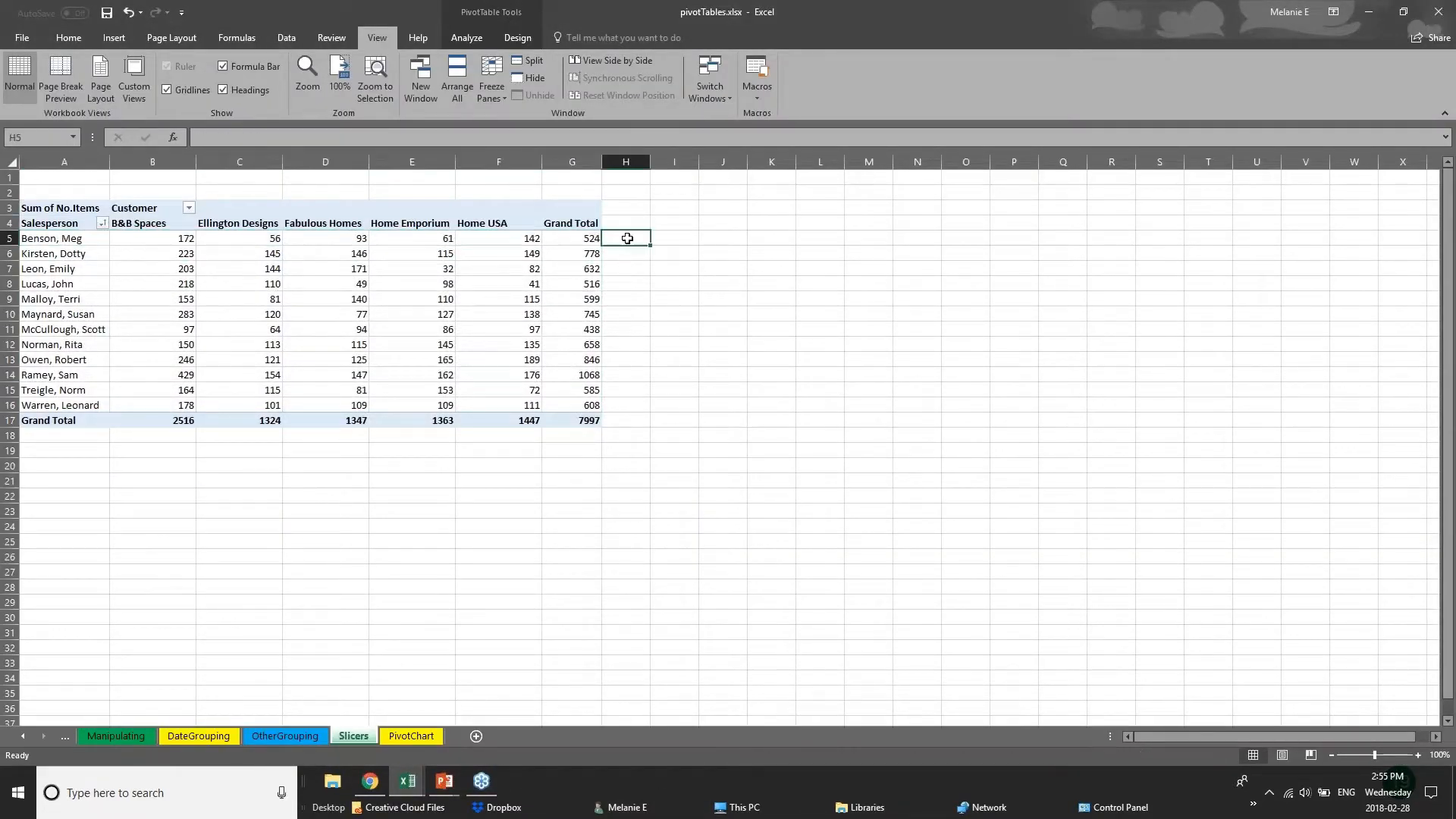
pyautogui.moveTo(64, 270); pyautogui.dragTo(155, 285)
pyautogui.click(239, 218)
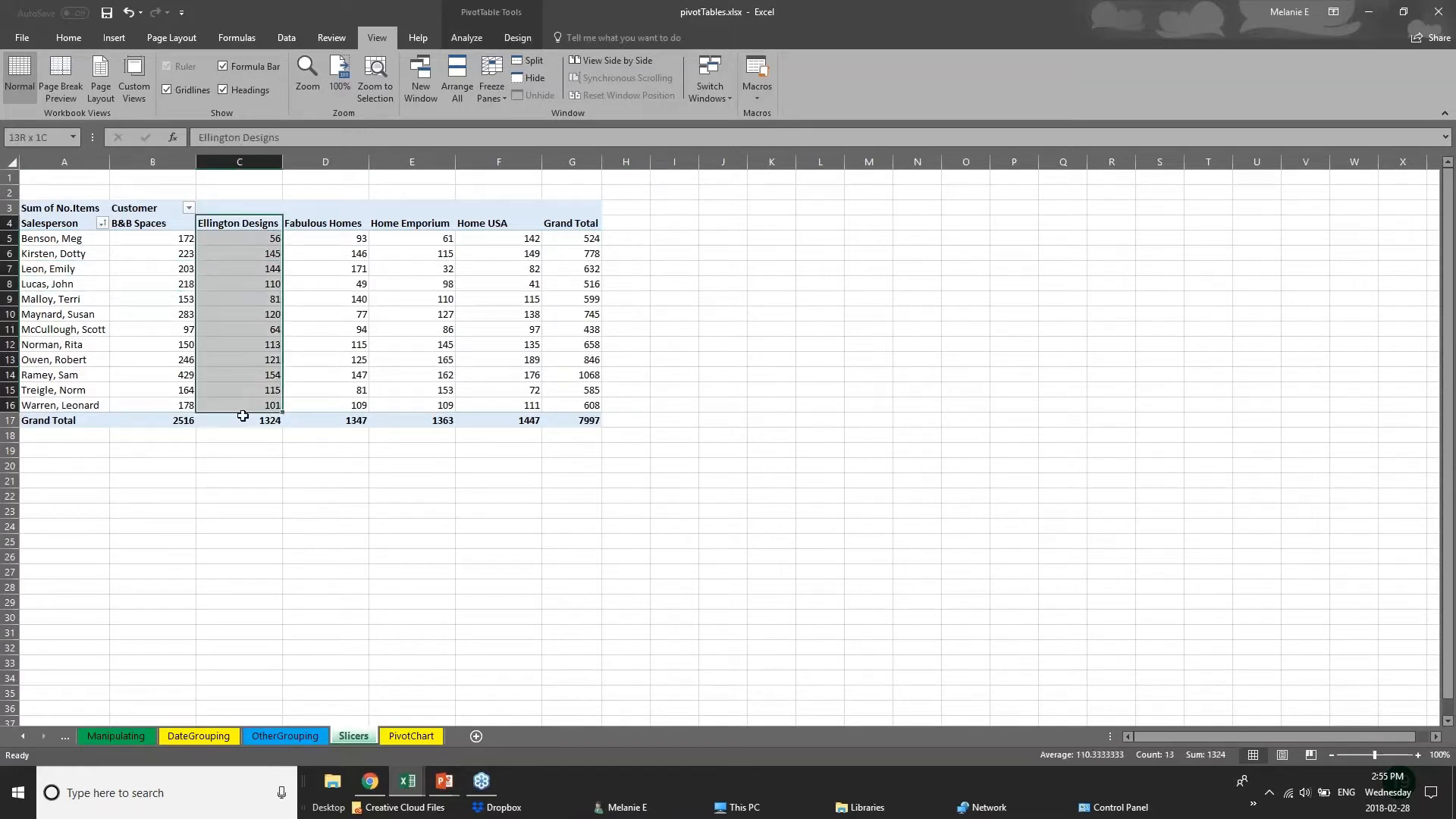
pyautogui.click(242, 424)
pyautogui.click(319, 470)
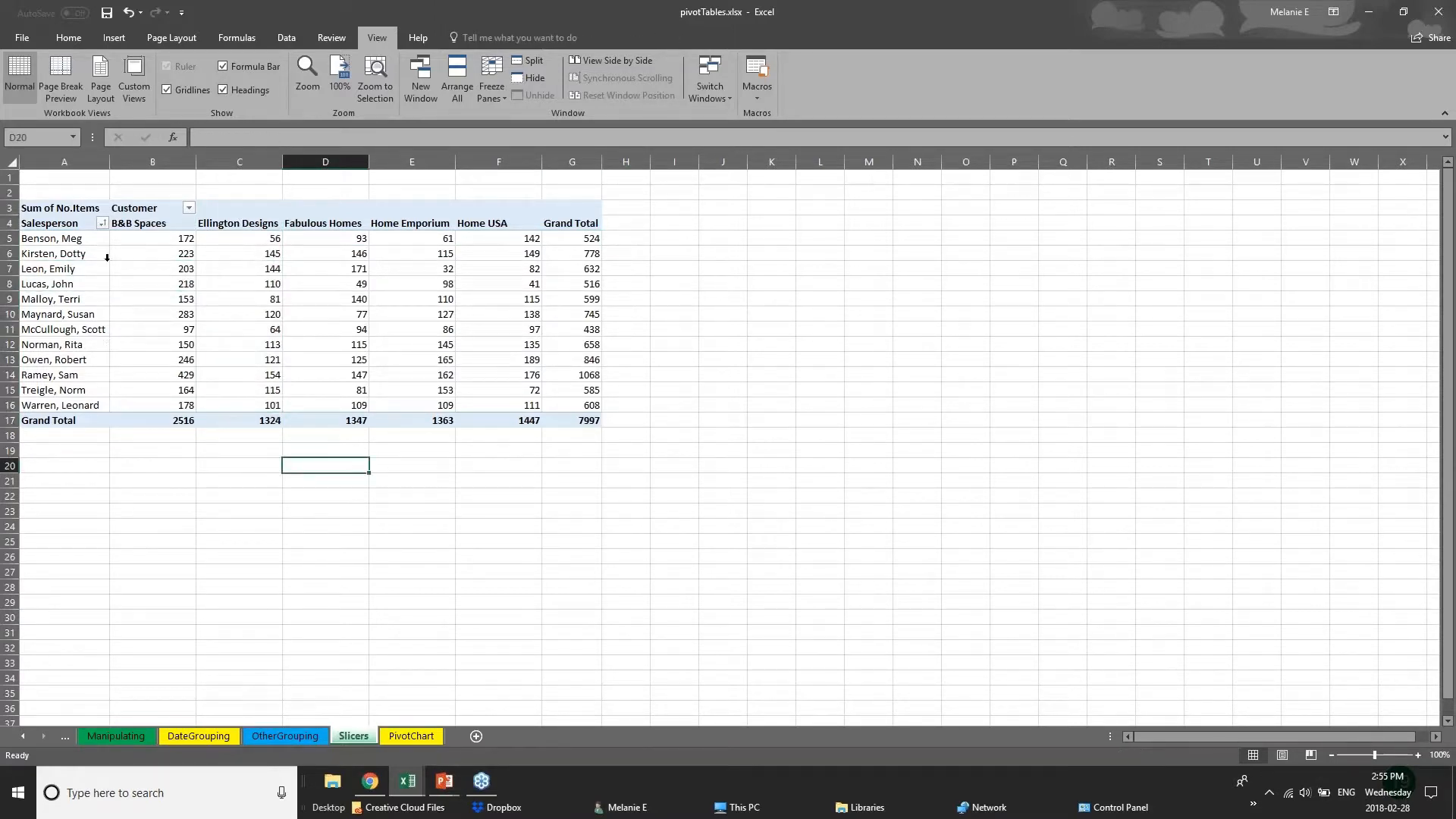
# View the OtherGrouping and PivotChart sheets, and switch to the PivotTable sheet of the 01 - Examples.xlsx workbook.
pyautogui.click(303, 736)
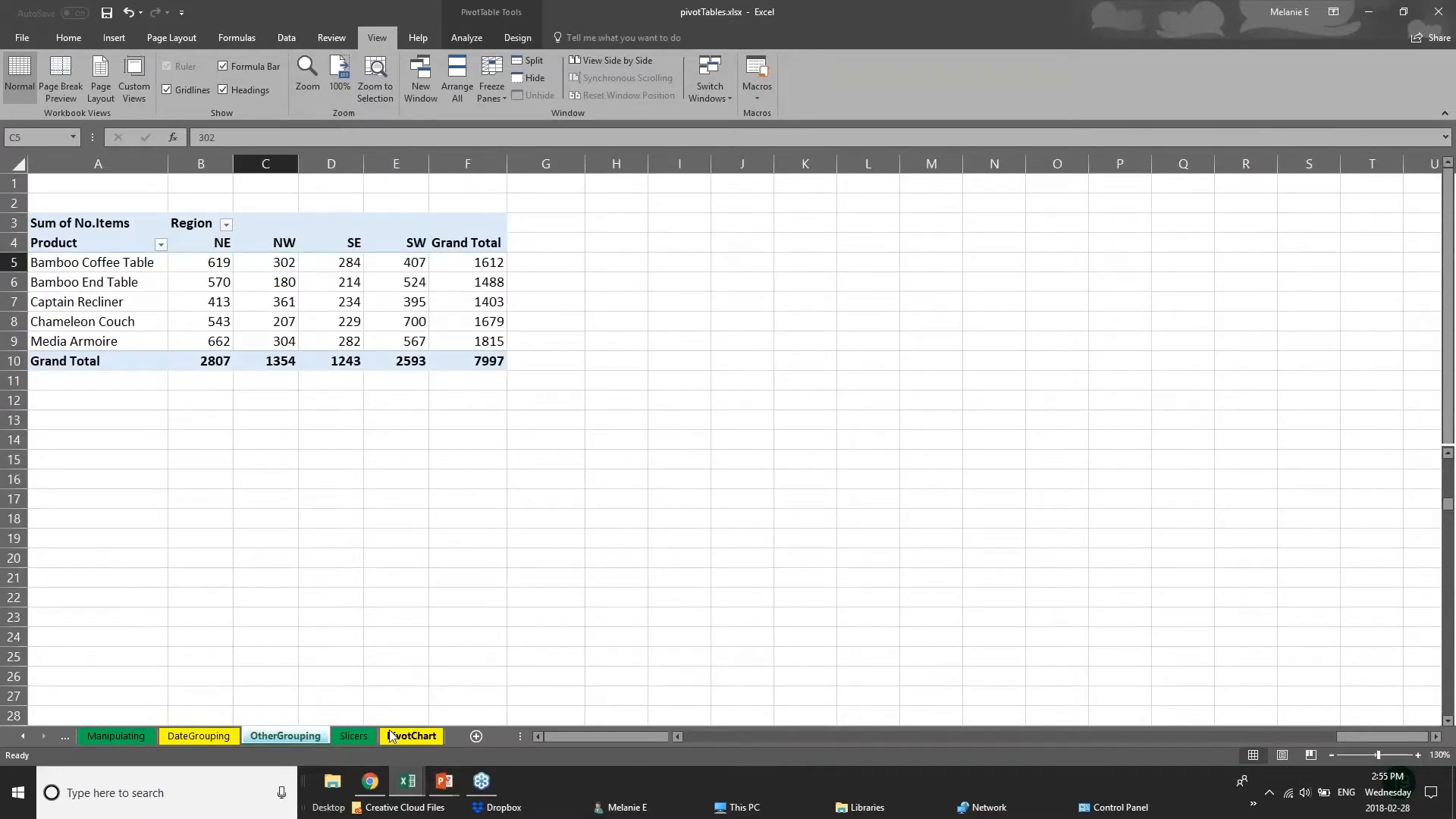
pyautogui.click(389, 736)
pyautogui.moveTo(408, 781)
pyautogui.click(304, 728)
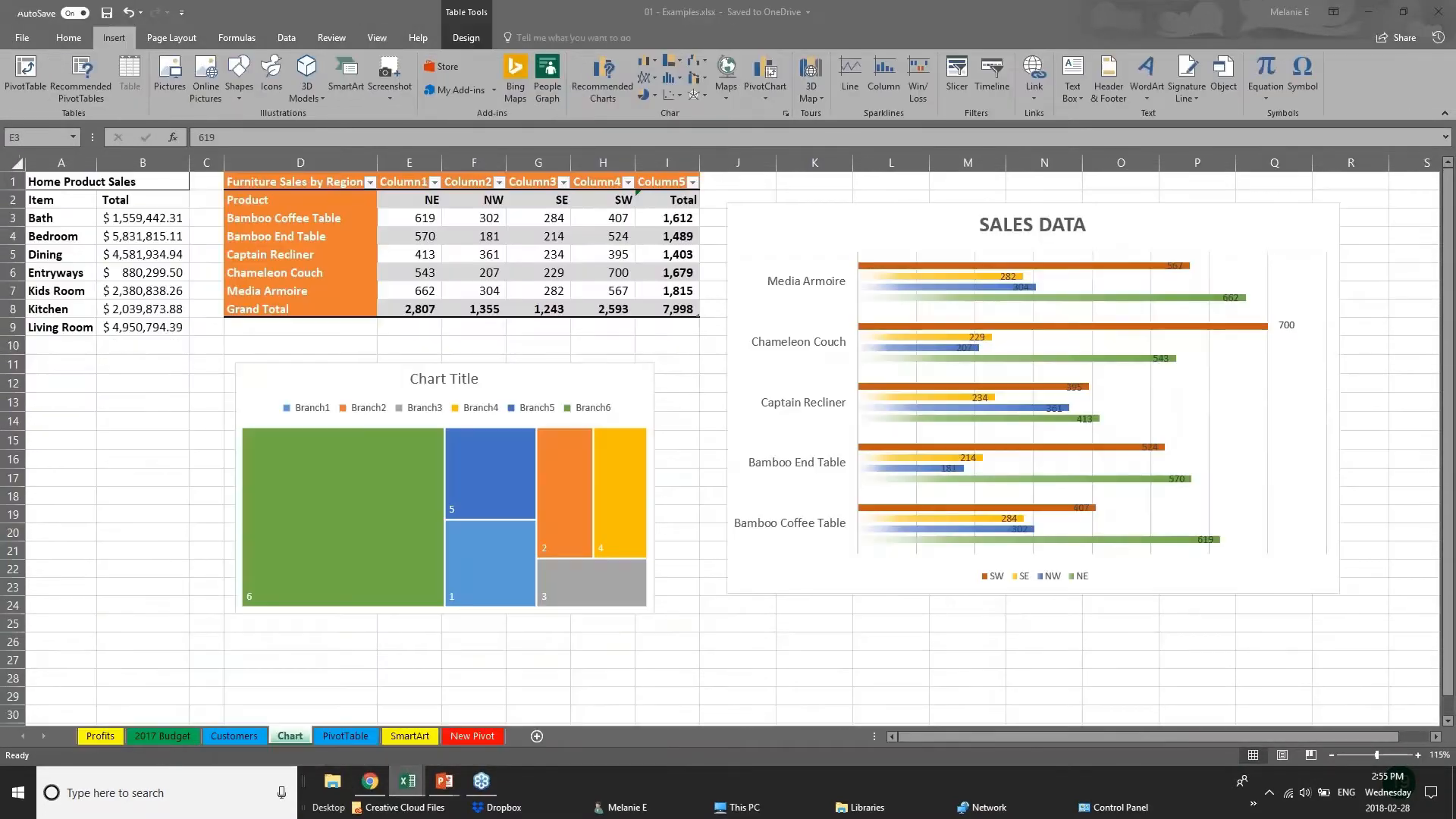
pyautogui.click(352, 738)
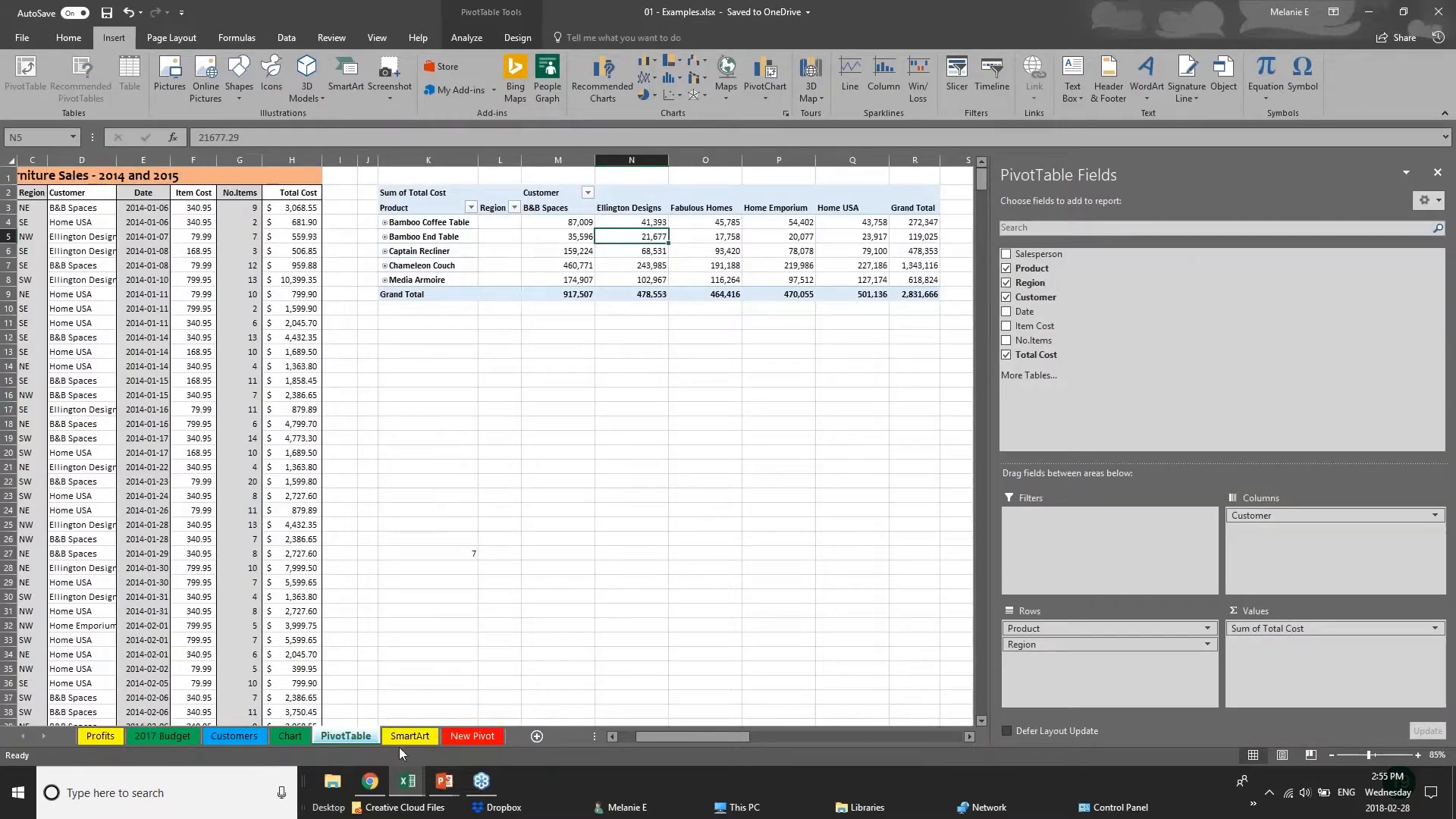
# Hide the PivotTable field list and delete the existing pivot table beside the furniture sales data.
pyautogui.click(413, 192)
pyautogui.click(1437, 172)
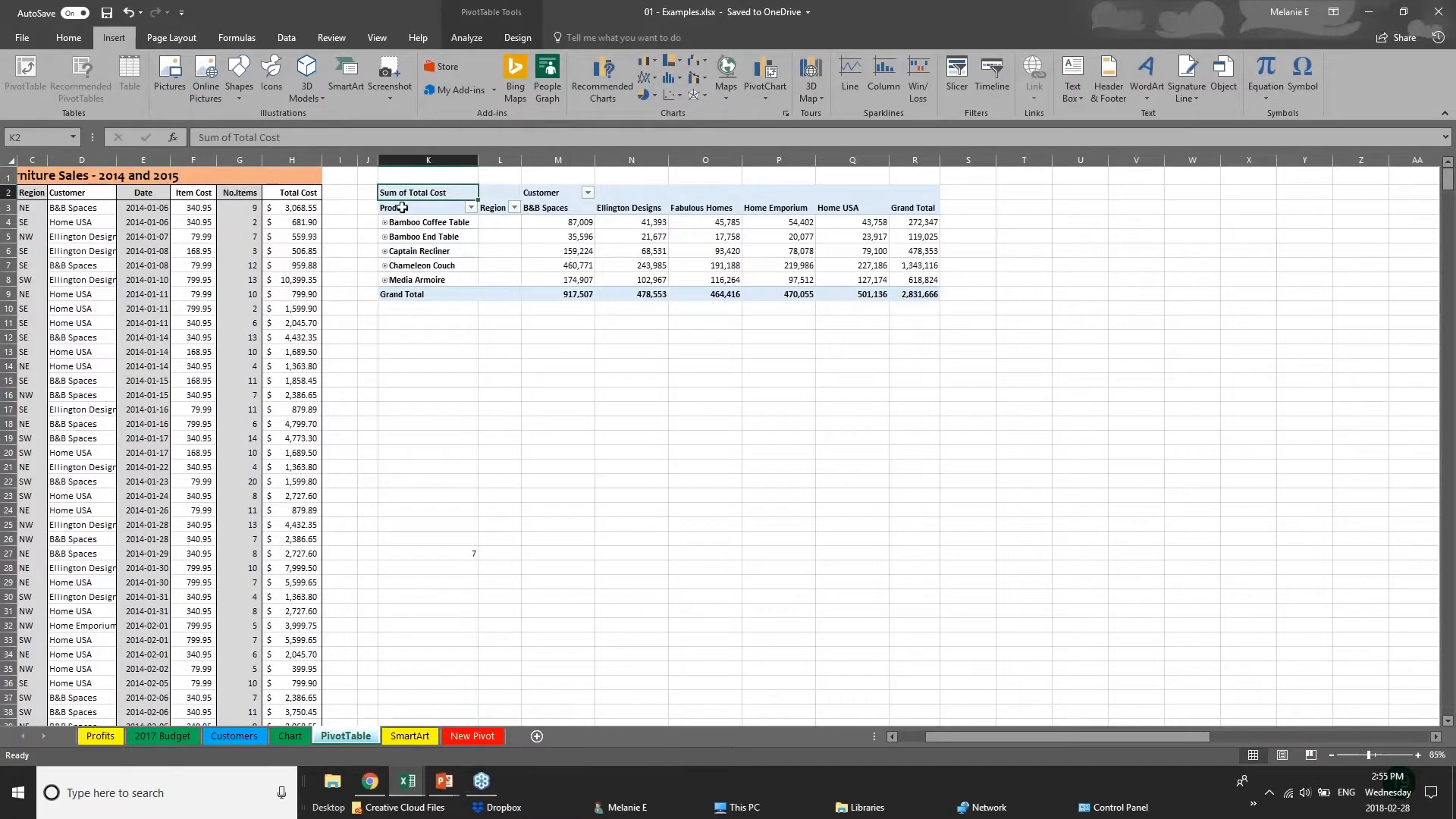
pyautogui.moveTo(414, 176); pyautogui.dragTo(1023, 325)
pyautogui.press('Delete')
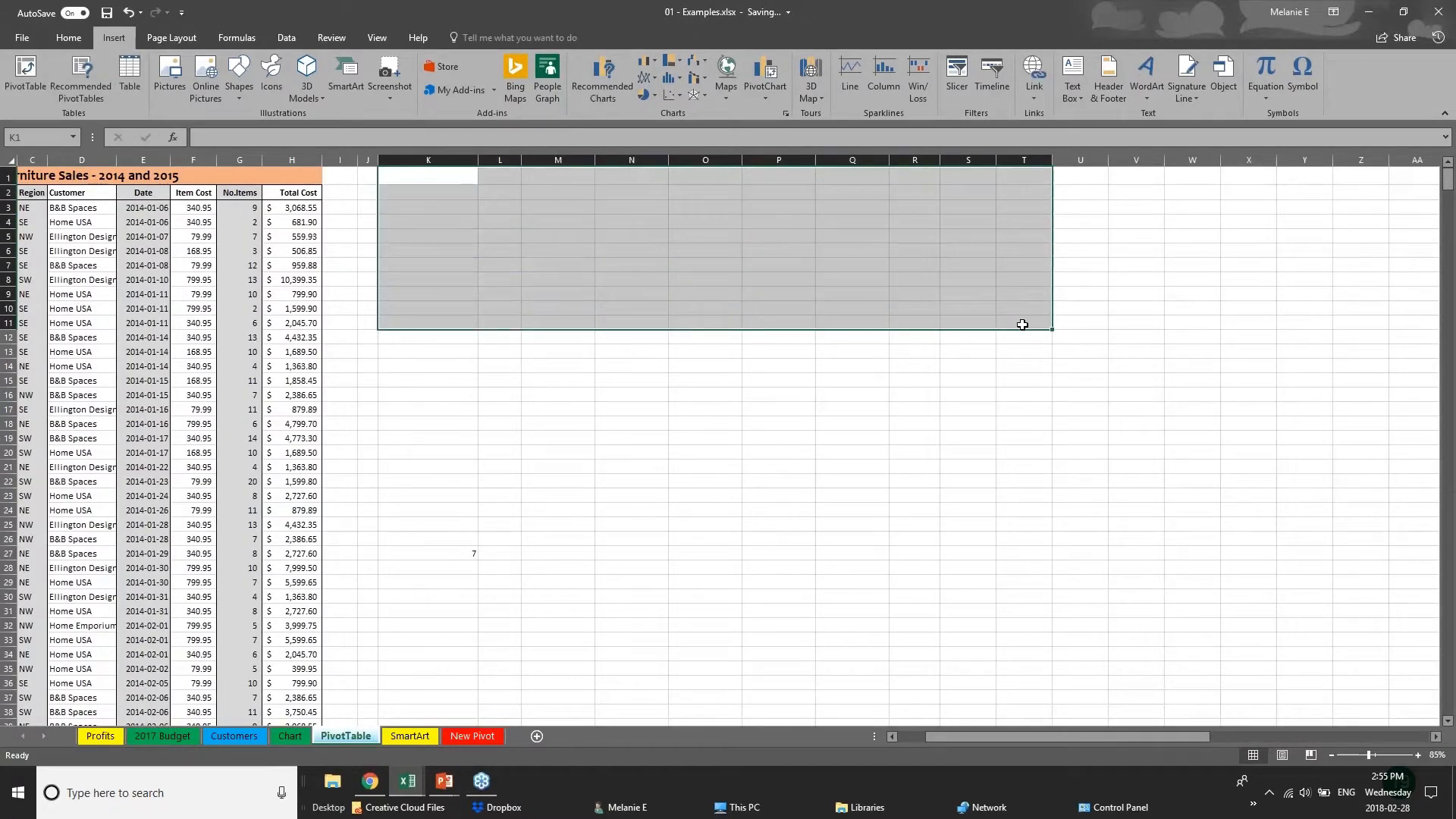
# Examine the Furniture Sales - 2014 and 2015 data from the Salesperson to the Total Cost column, down through its records.
pyautogui.click(203, 307)
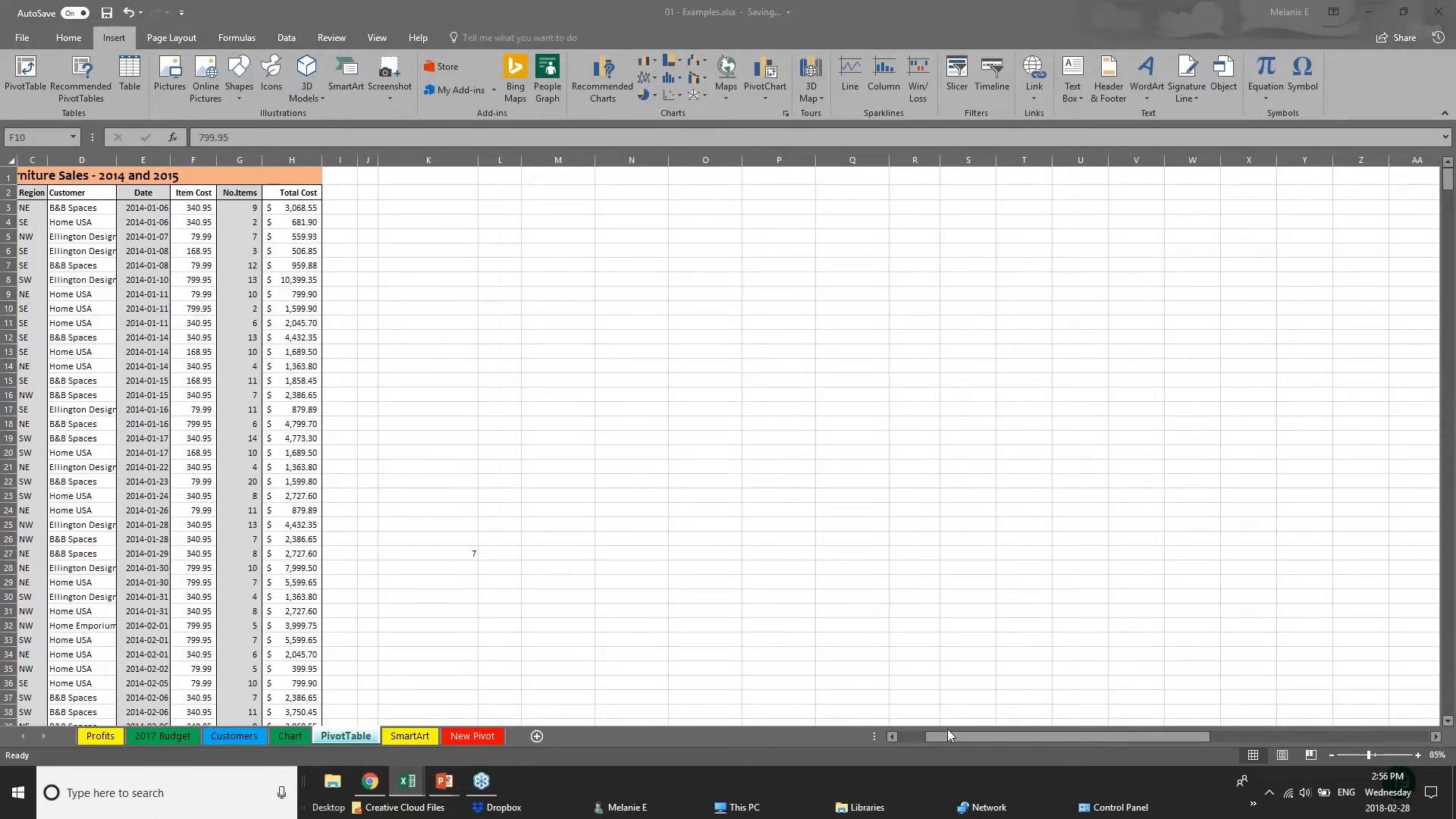
pyautogui.moveTo(949, 735)
pyautogui.mouseDown()
pyautogui.moveTo(913, 735)
pyautogui.moveTo(927, 735)
pyautogui.mouseUp()
pyautogui.click(68, 239)
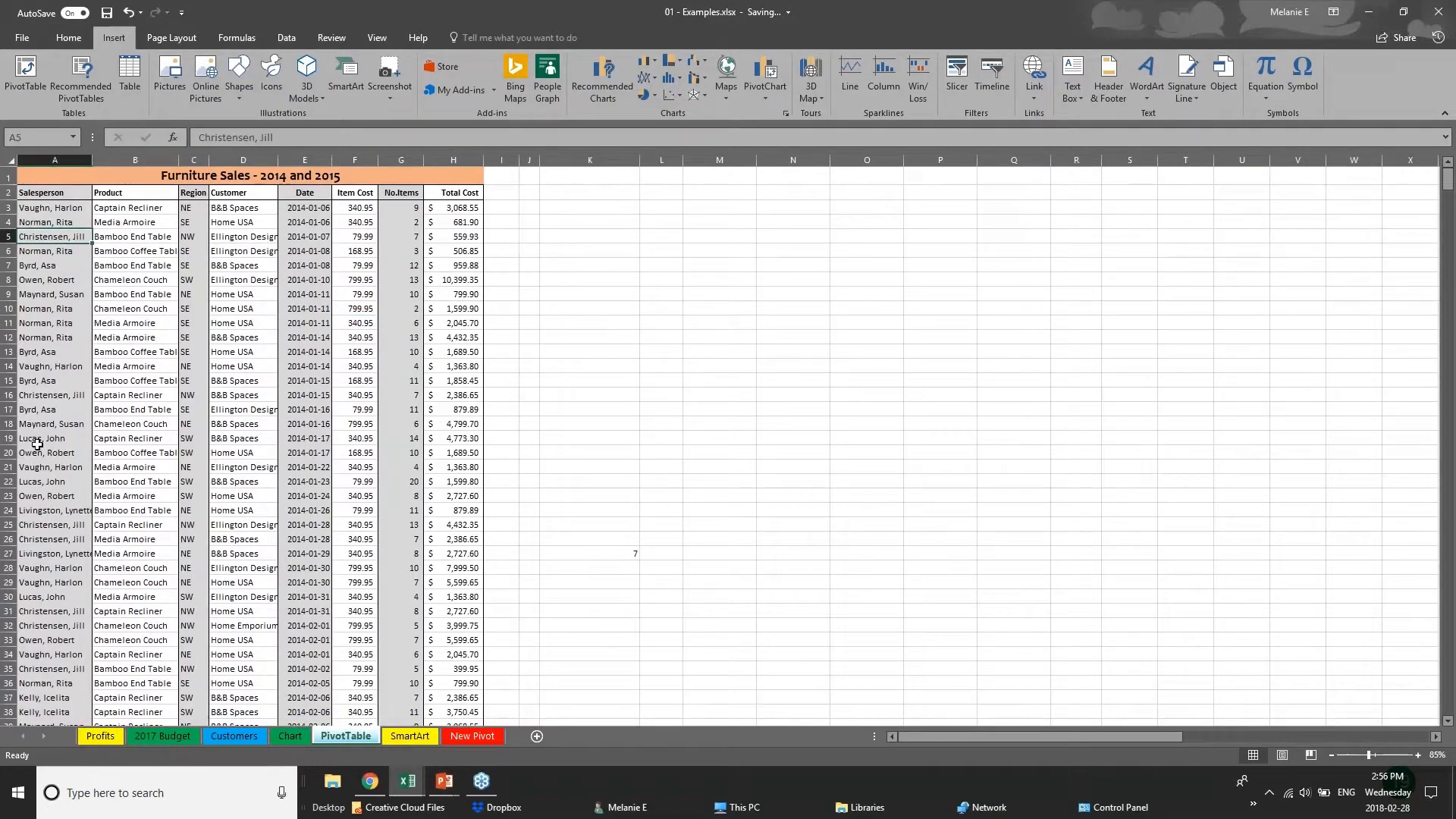
pyautogui.scroll(-2, 37, 444)
pyautogui.scroll(2, 36, 444)
pyautogui.click(440, 216)
pyautogui.click(449, 304)
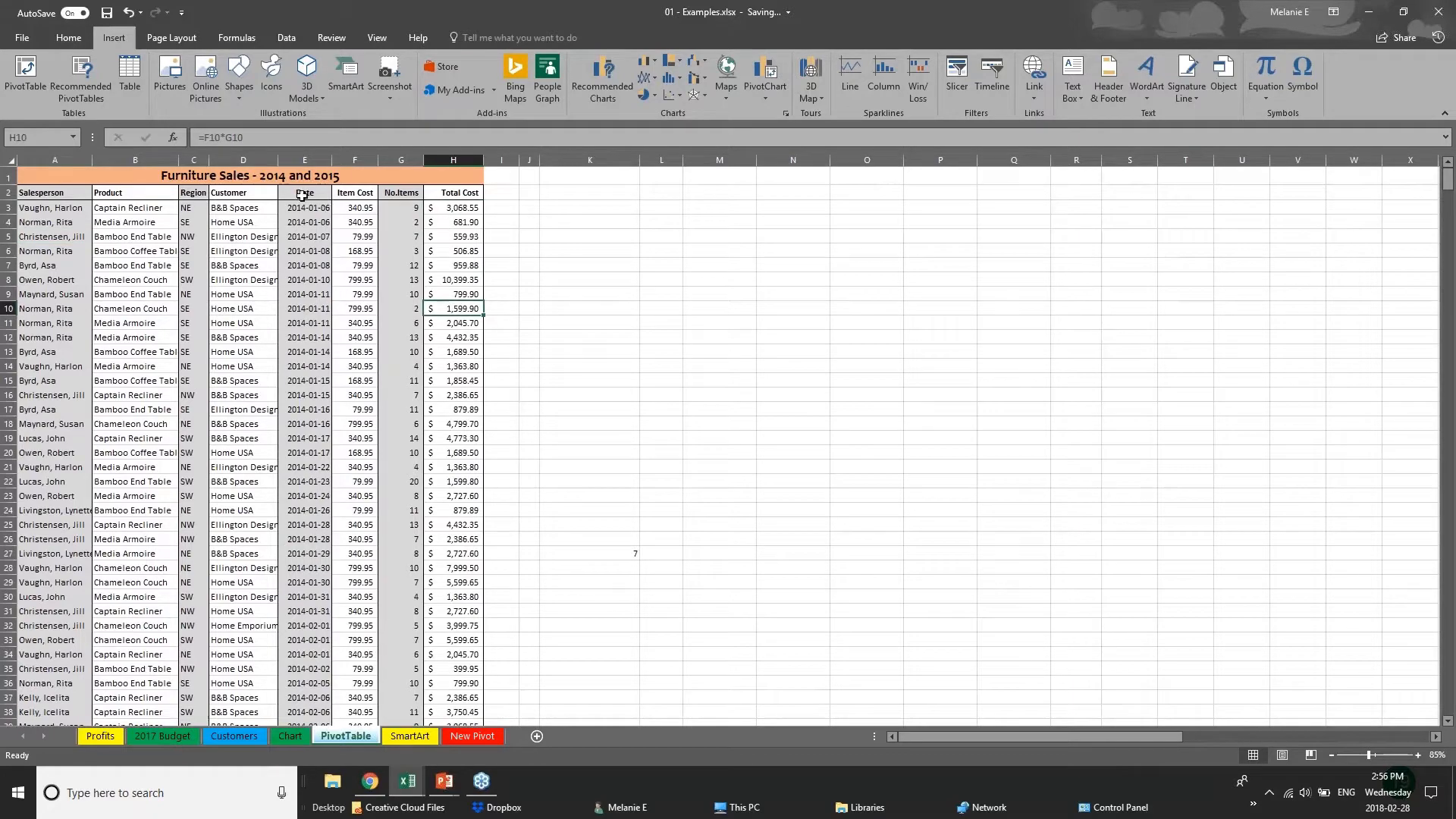
pyautogui.click(85, 423)
pyautogui.scroll(-5, 95, 604)
pyautogui.scroll(-20, 95, 604)
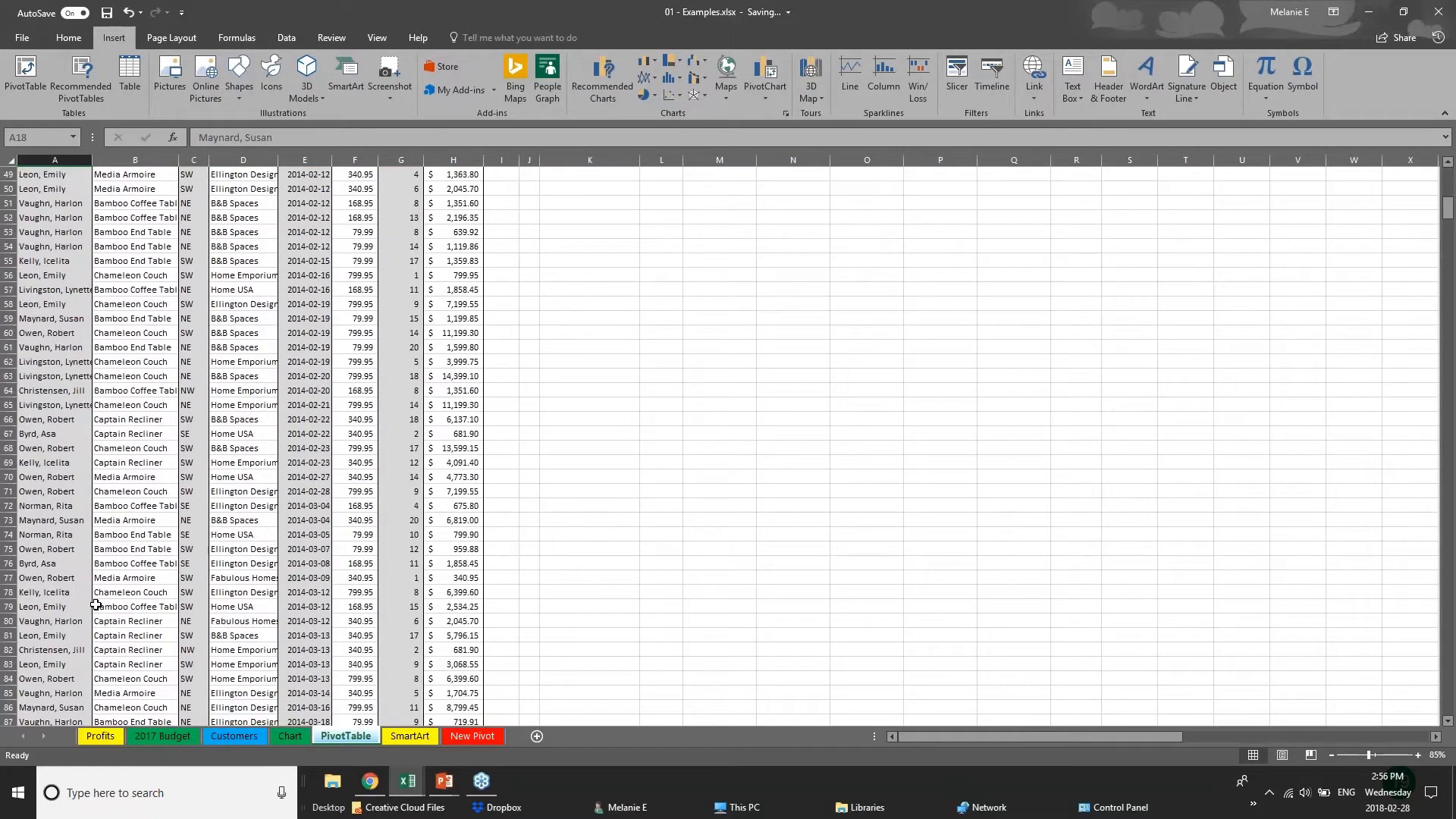
pyautogui.scroll(-17, 96, 605)
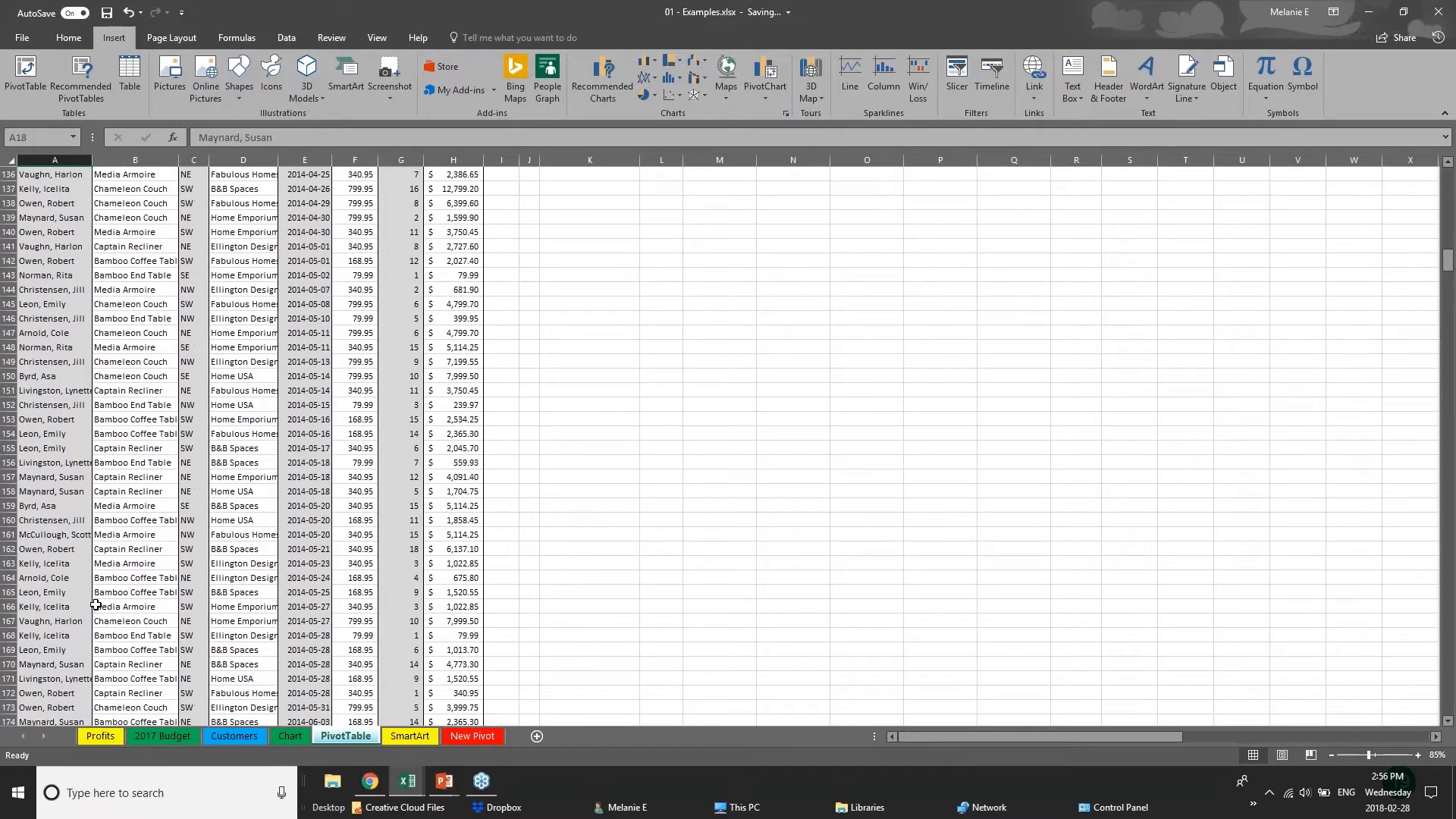
pyautogui.scroll(20, 96, 605)
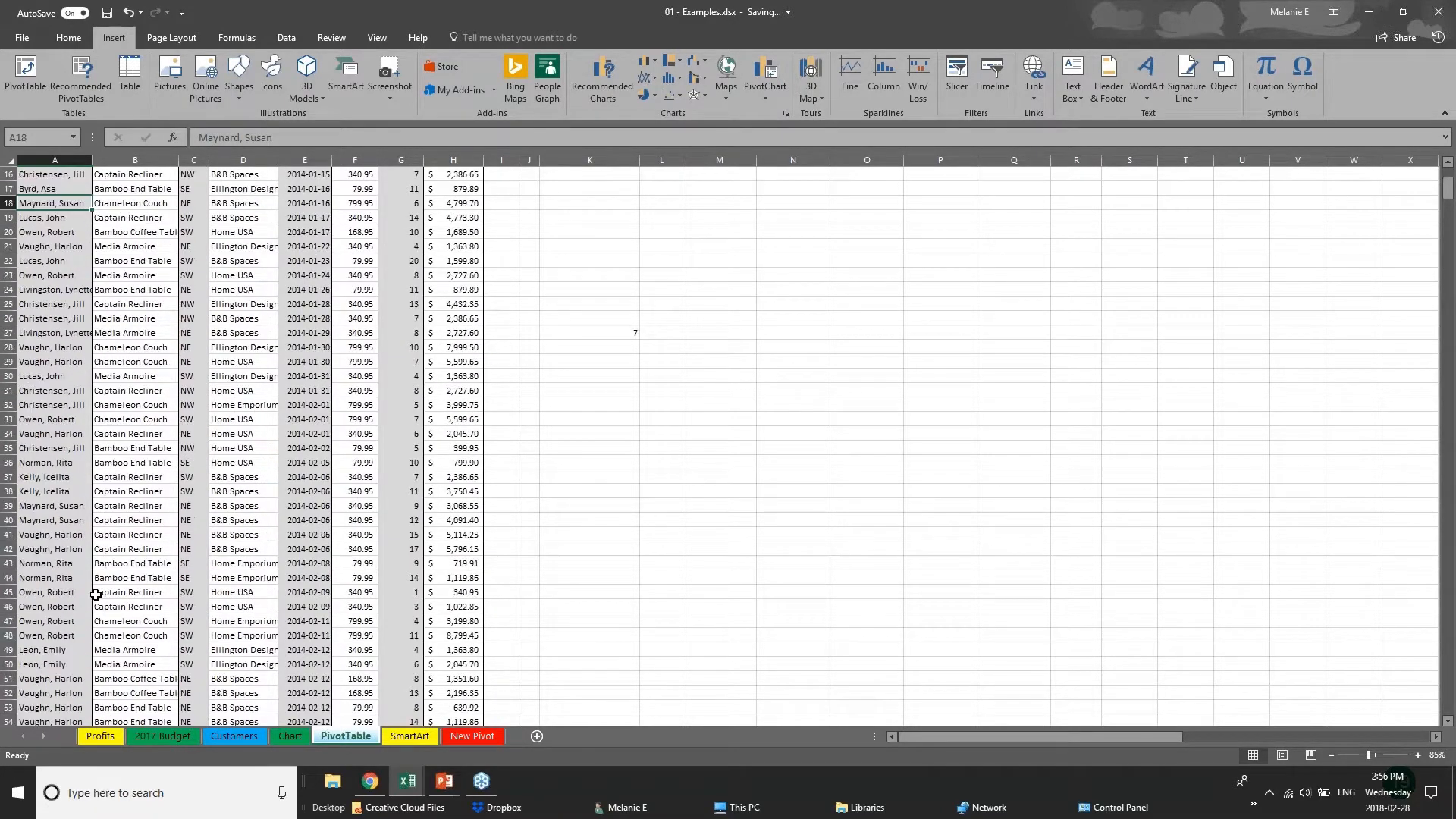
pyautogui.scroll(5, 96, 595)
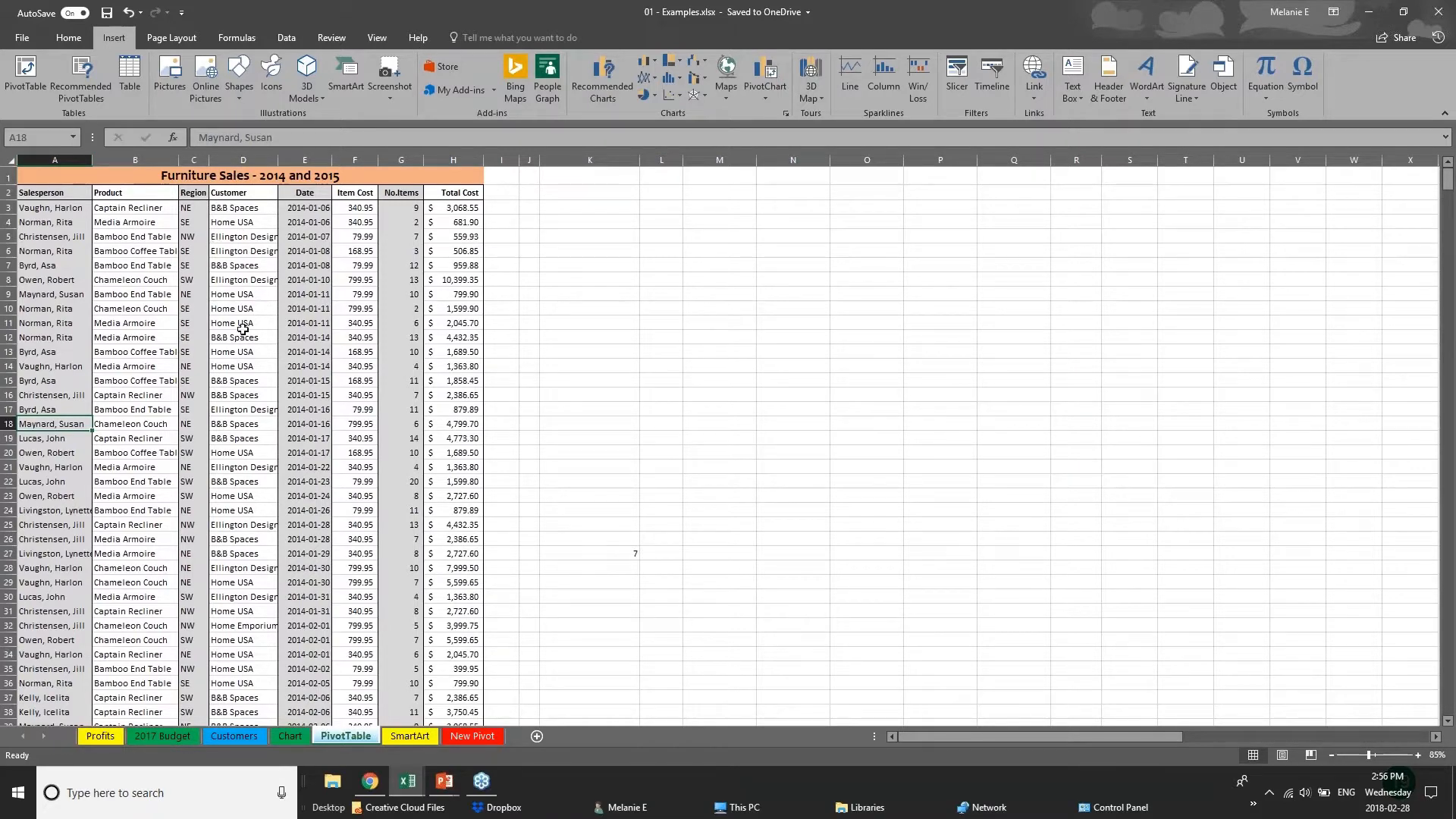
pyautogui.click(11, 162)
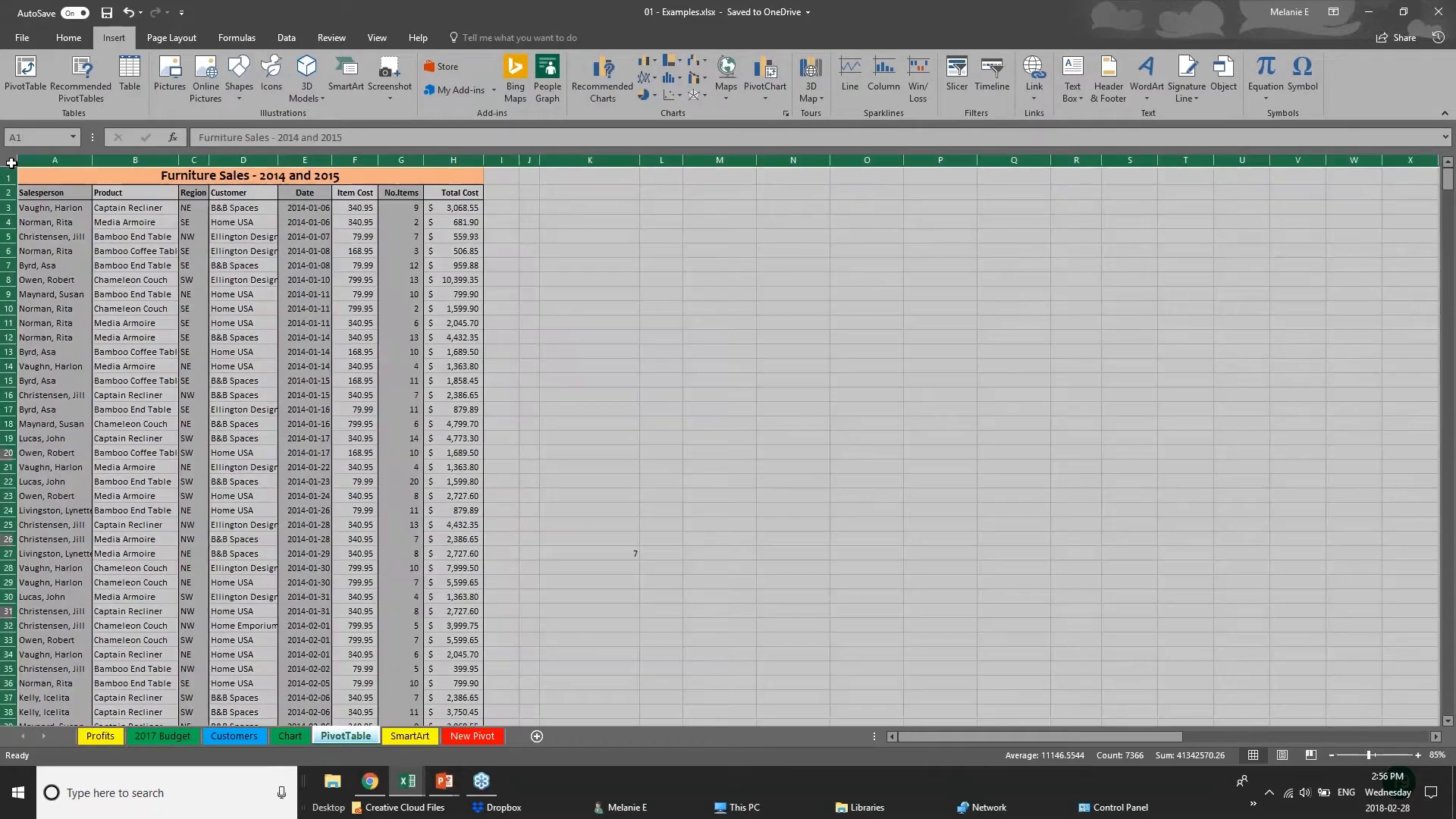
pyautogui.click(584, 366)
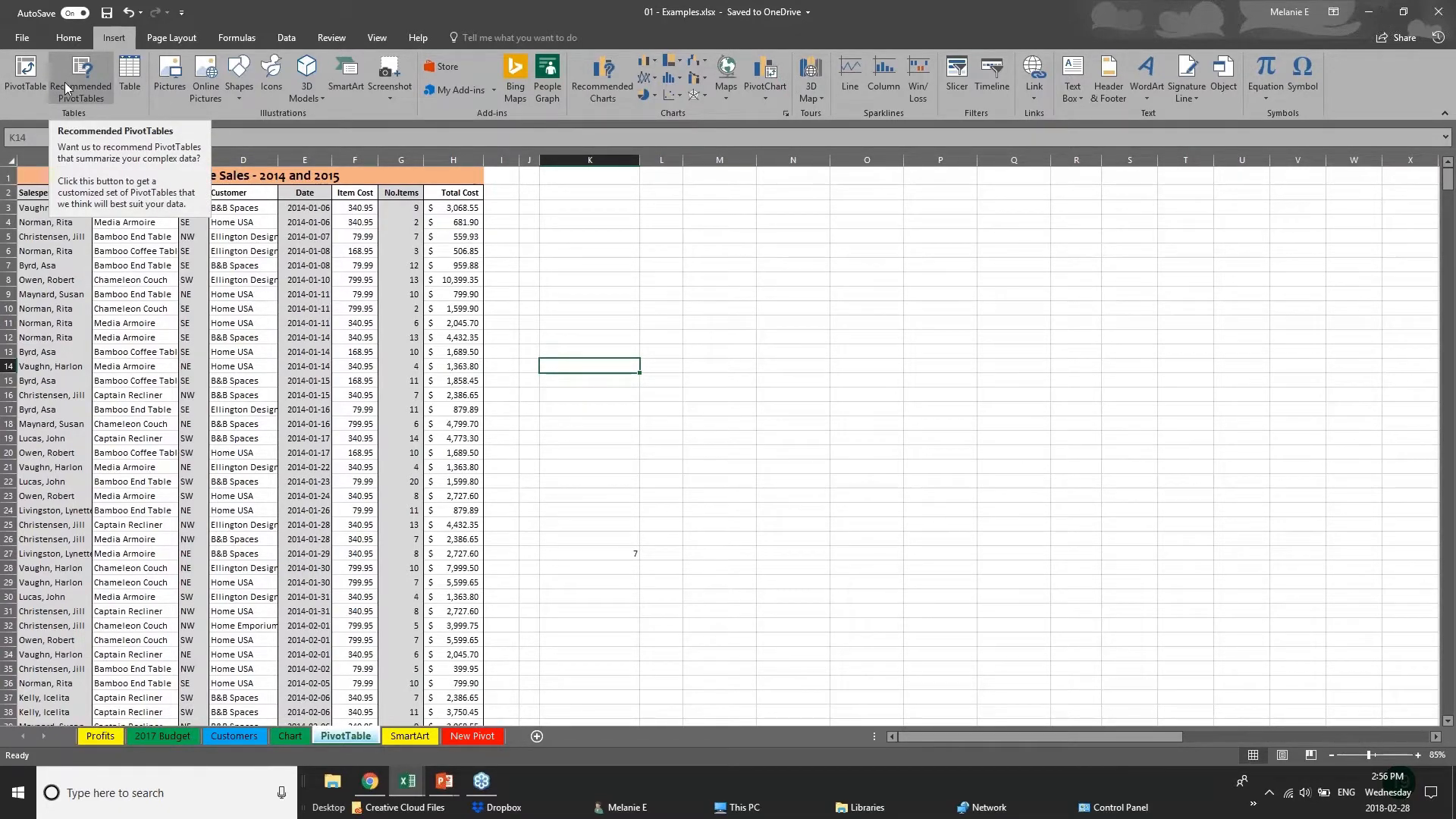
pyautogui.click(24, 76)
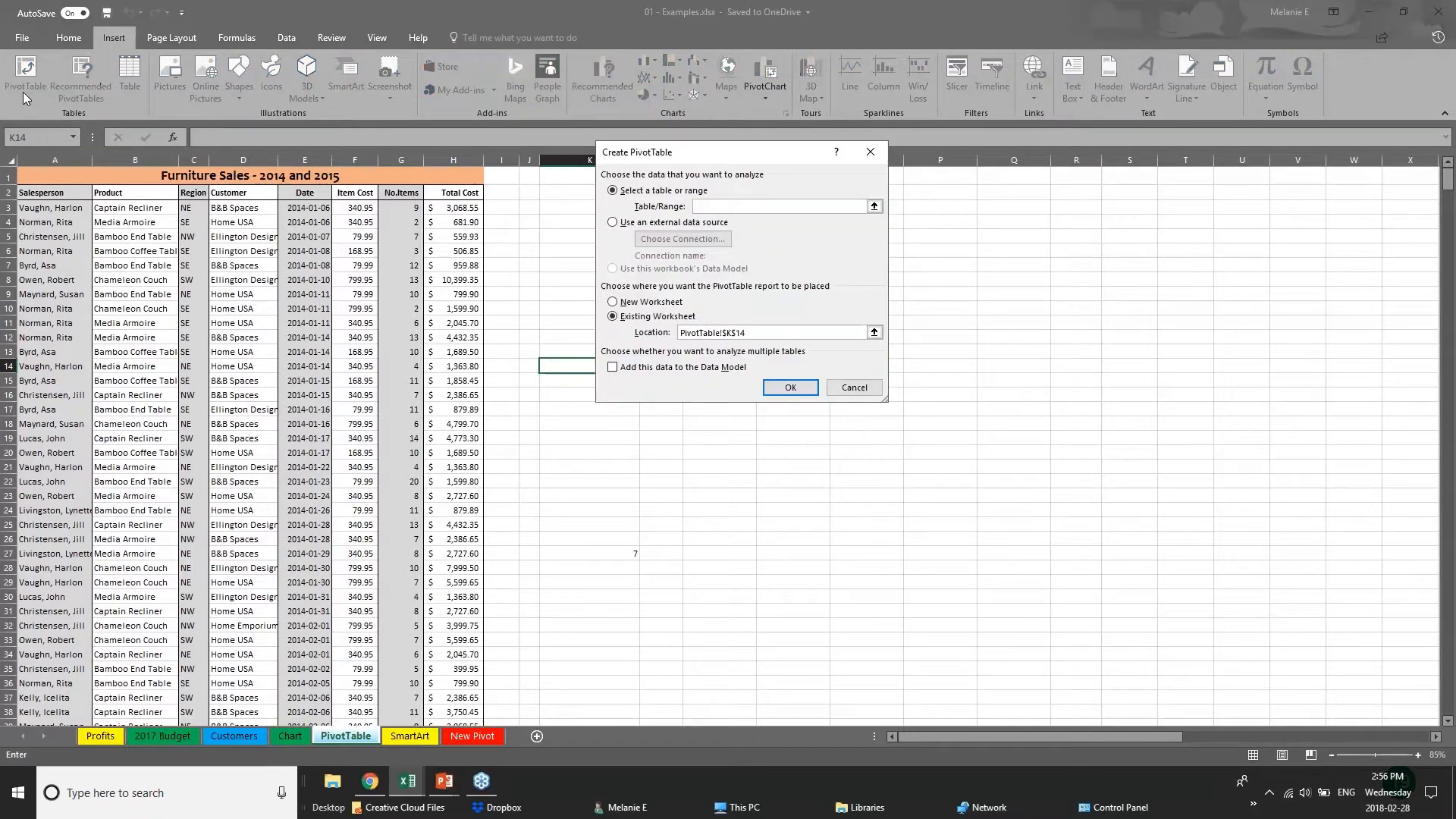
# Try to create a PivotTable on a new worksheet from the entire PivotTable sheet.
pyautogui.click(47, 161)
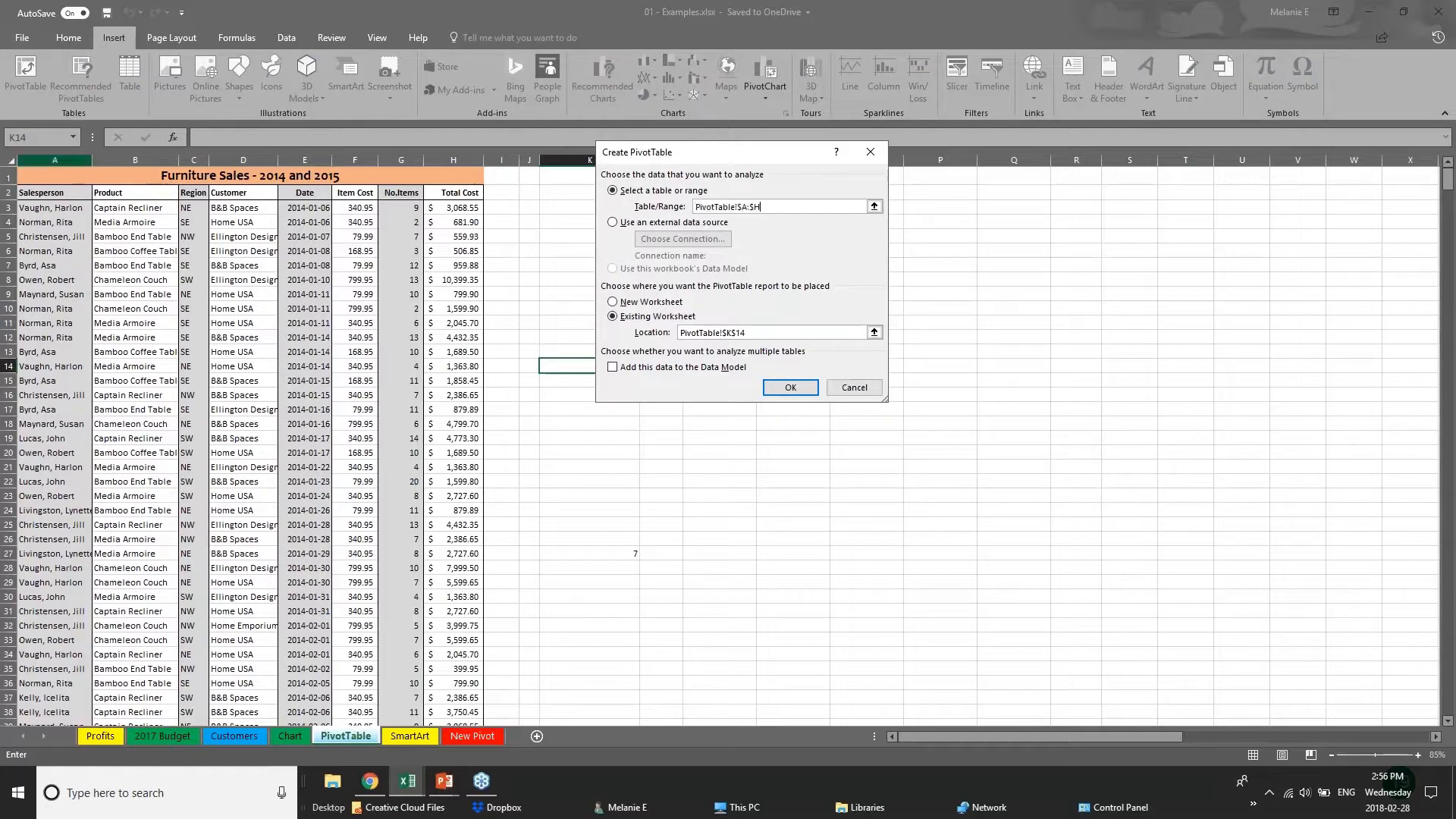
pyautogui.press('Return')
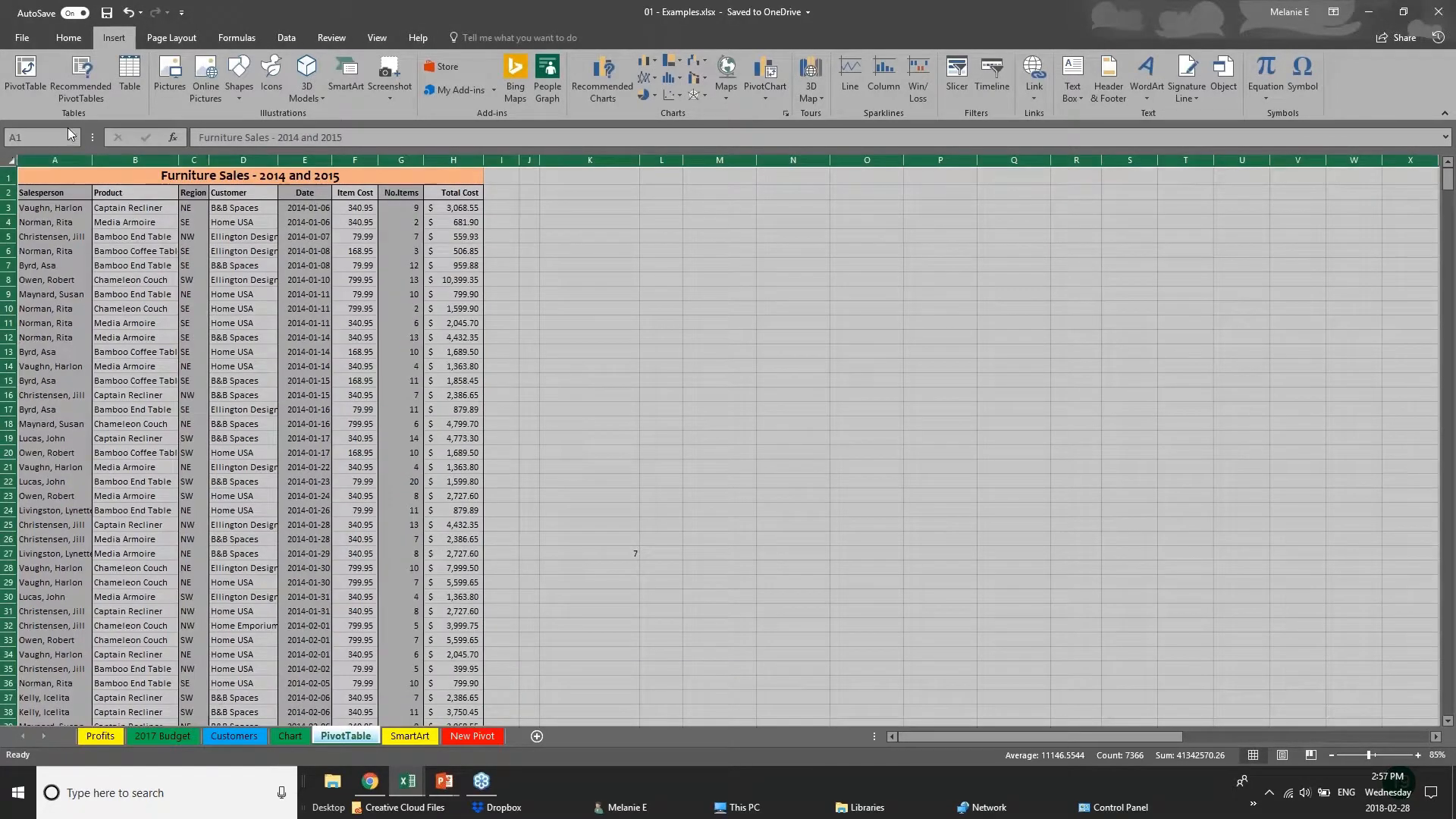
pyautogui.click(29, 72)
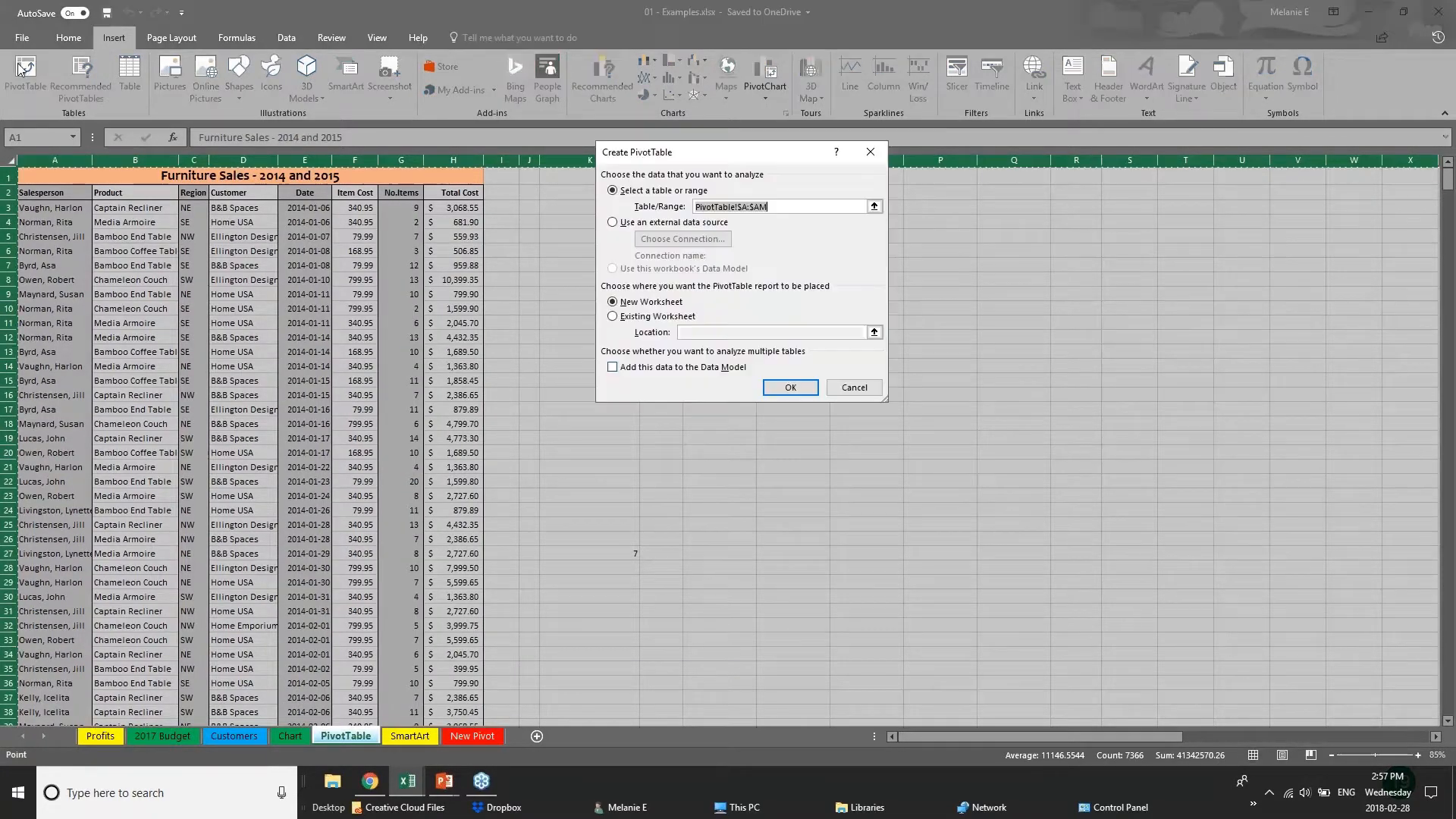
pyautogui.click(791, 388)
pyautogui.click(733, 434)
pyautogui.press('Return')
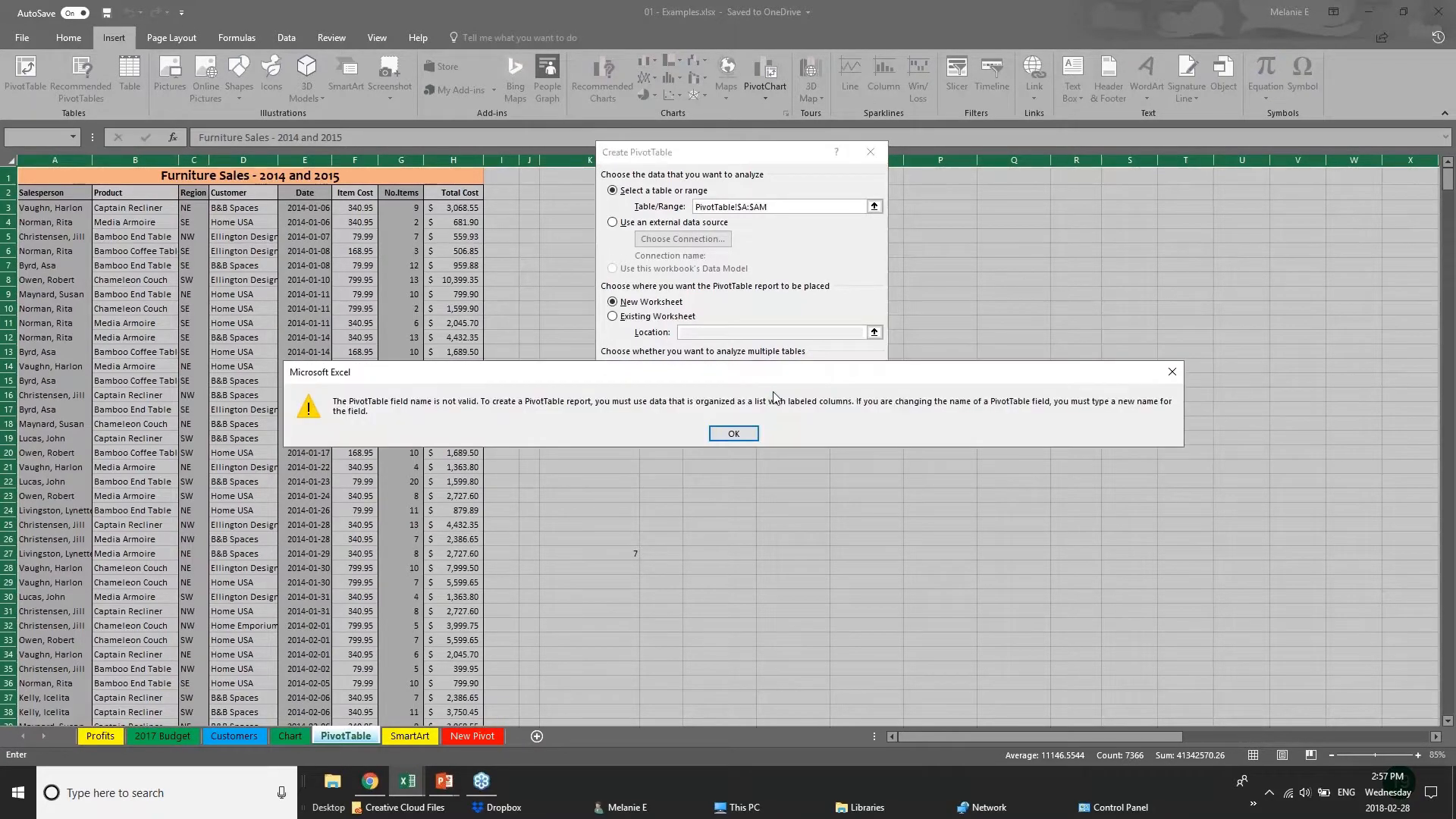
pyautogui.click(747, 434)
pyautogui.click(855, 391)
# Create a PivotTable on a new worksheet from the furniture sales data, covering the Salesperson to Total Cost columns.
pyautogui.click(34, 191)
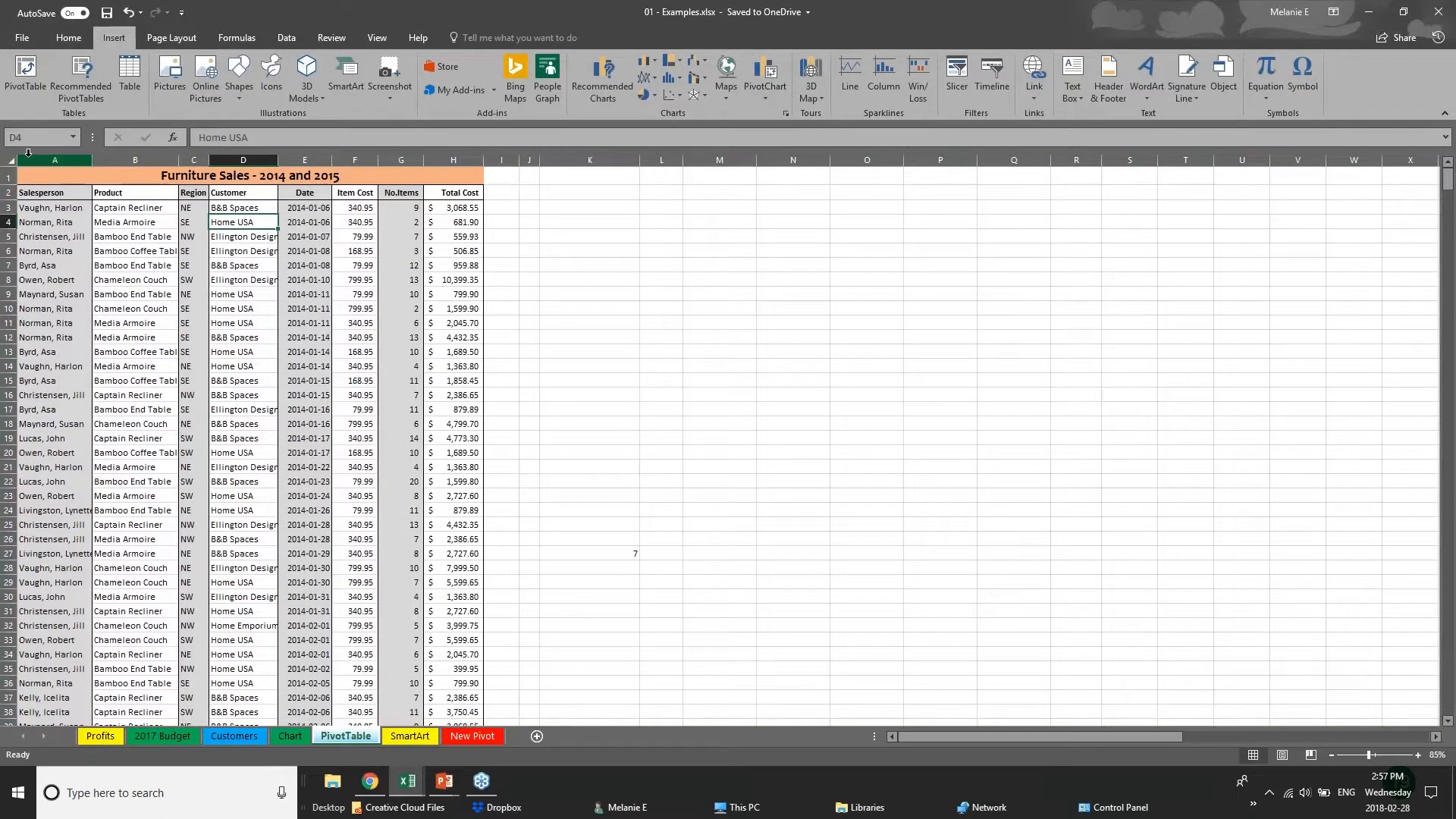
pyautogui.hotkey('ctrl', 'shift', 'Down')
pyautogui.hotkey('ctrl', 'shift', 'Right')
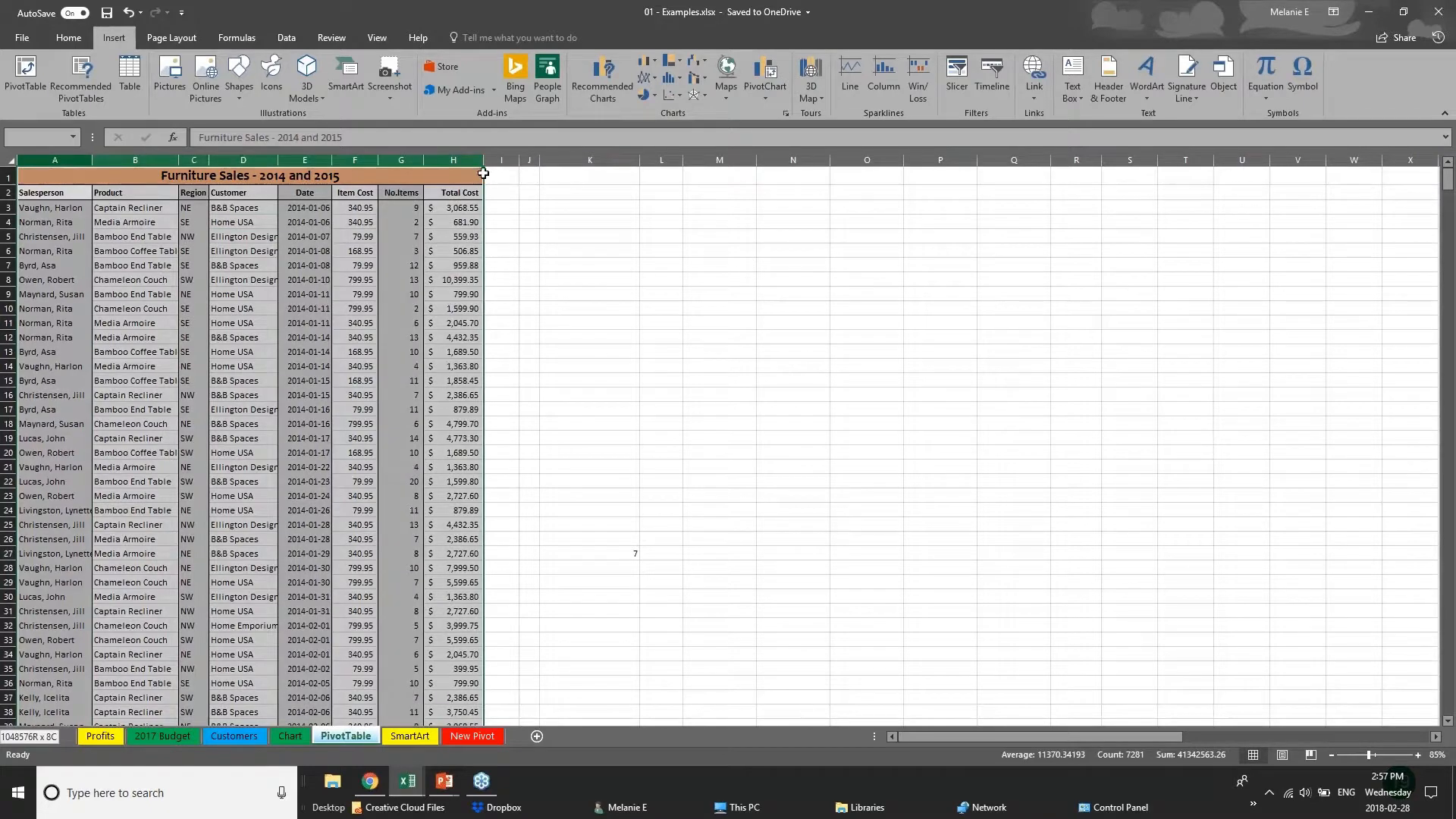
pyautogui.click(25, 76)
pyautogui.press('Return')
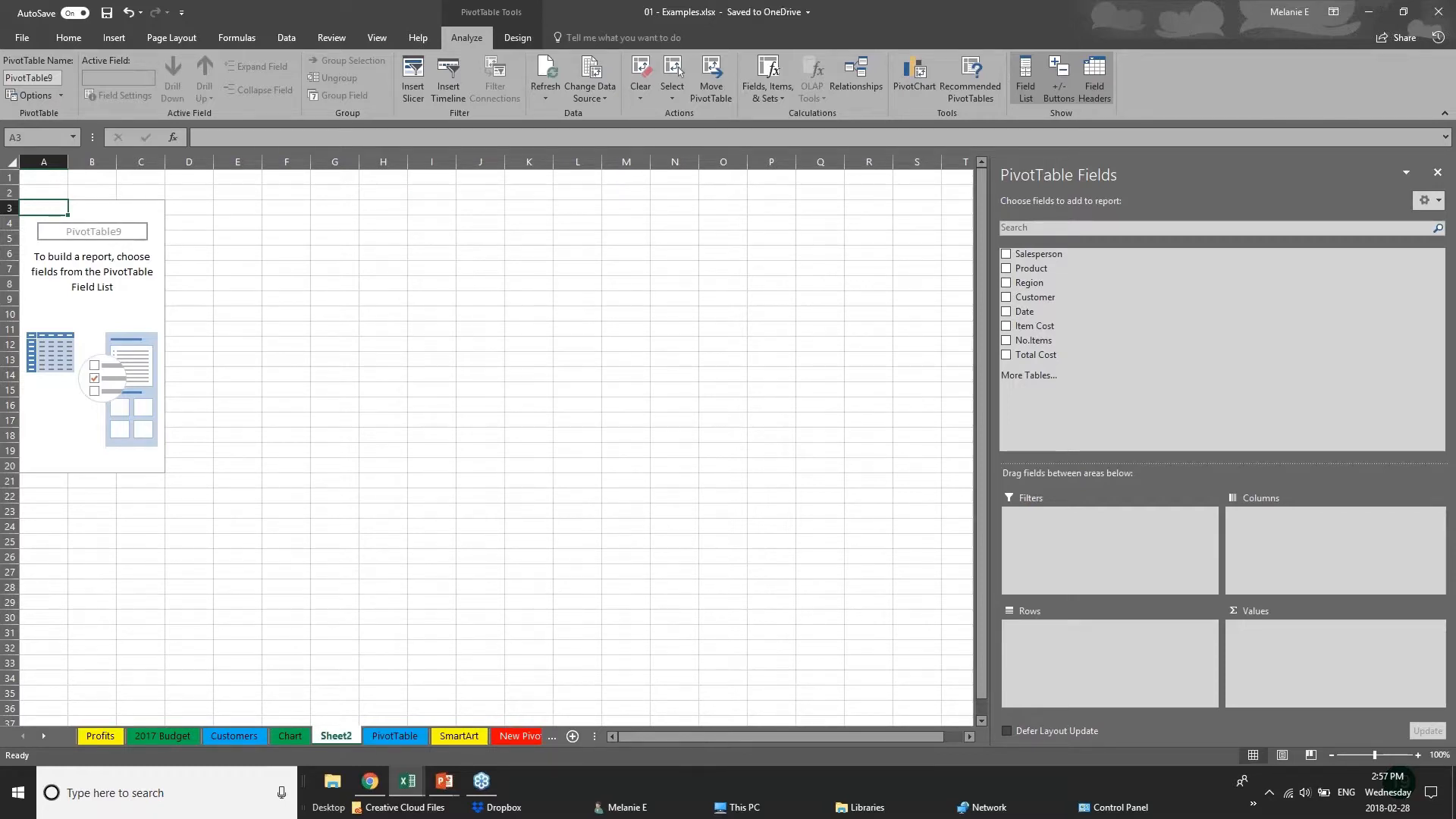
# Rename the new pivot table's worksheet as PIVOT 2.
pyautogui.doubleClick(352, 739)
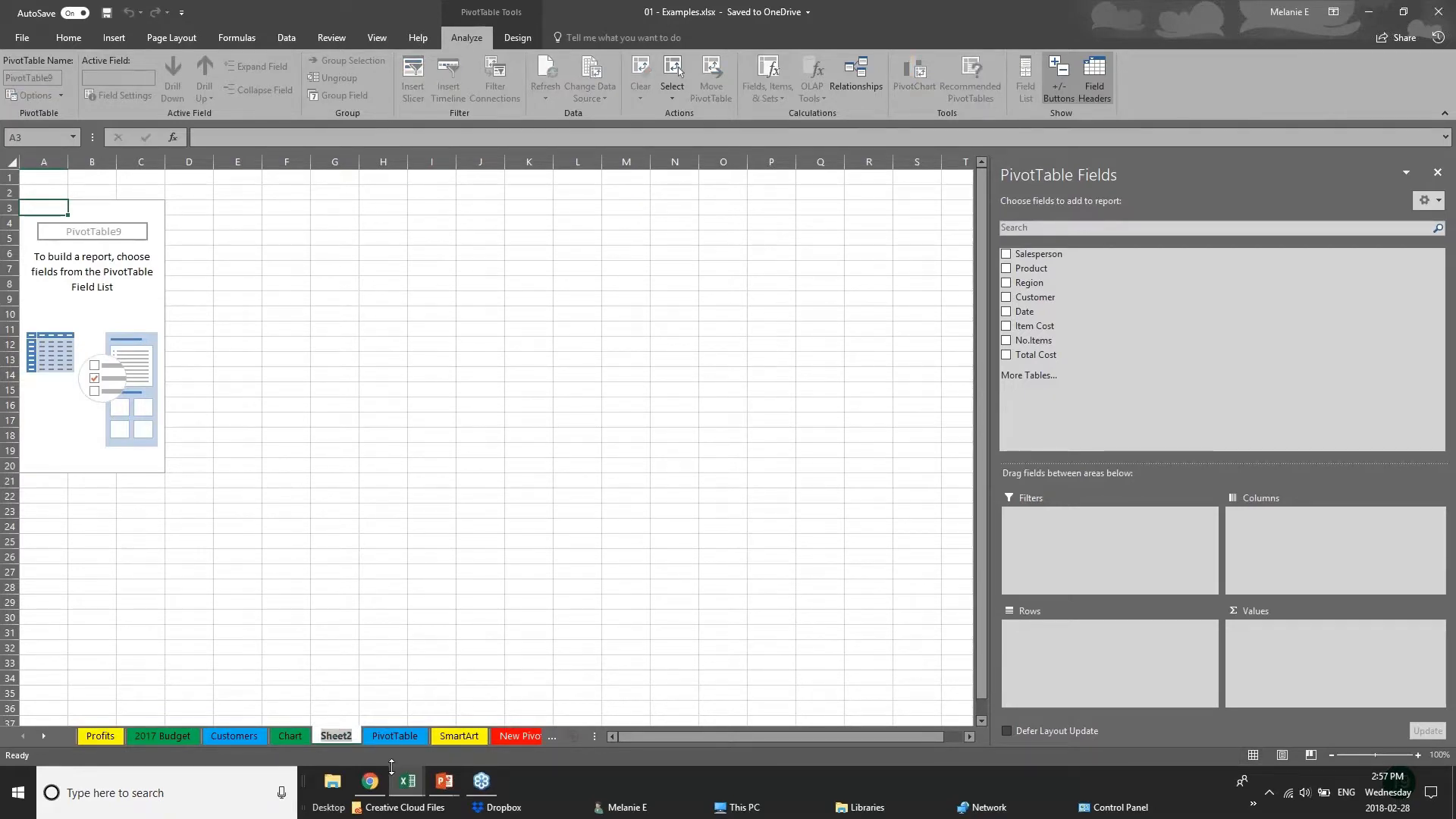
pyautogui.write('PIVOT 2')
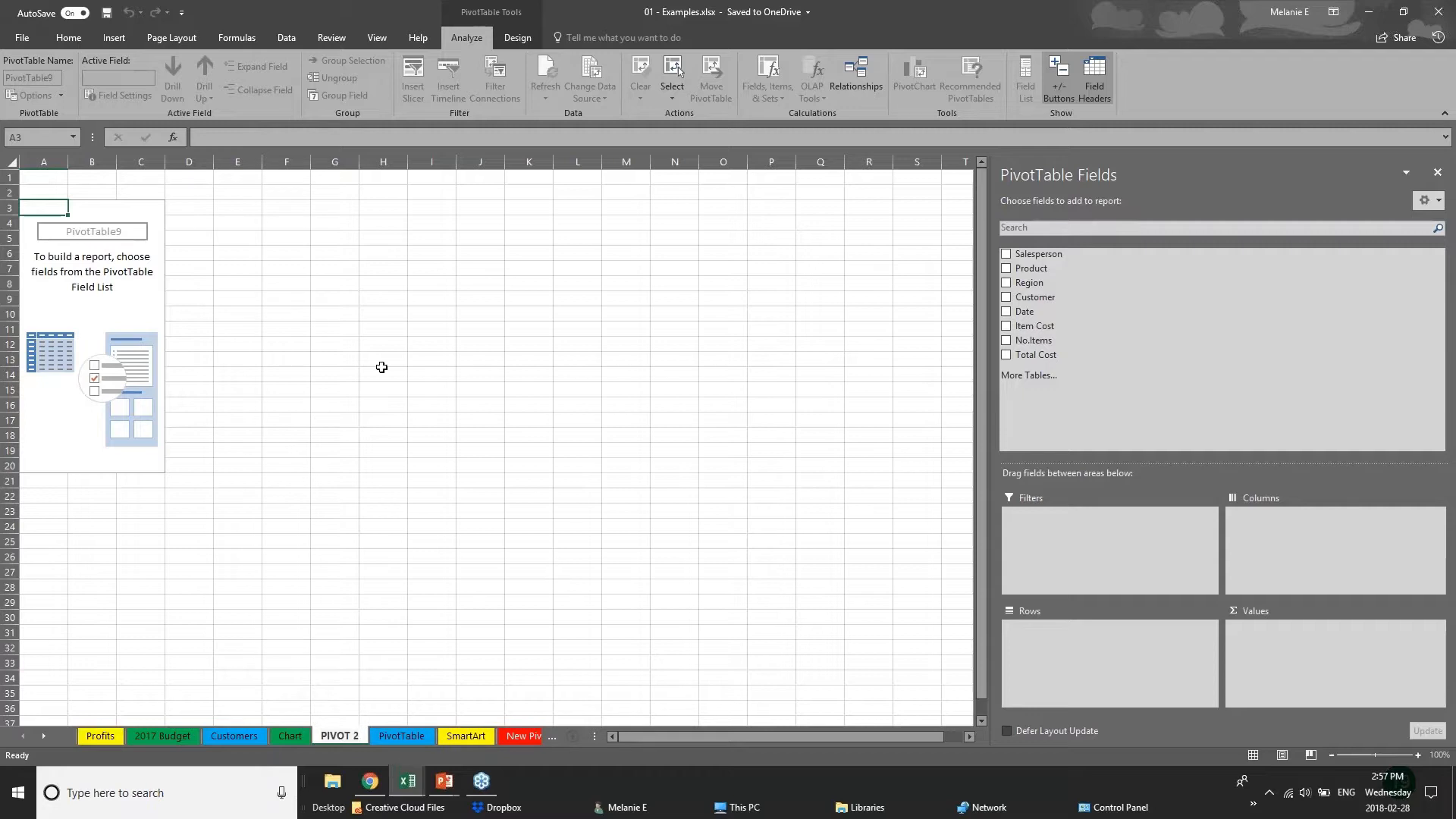
pyautogui.click(109, 235)
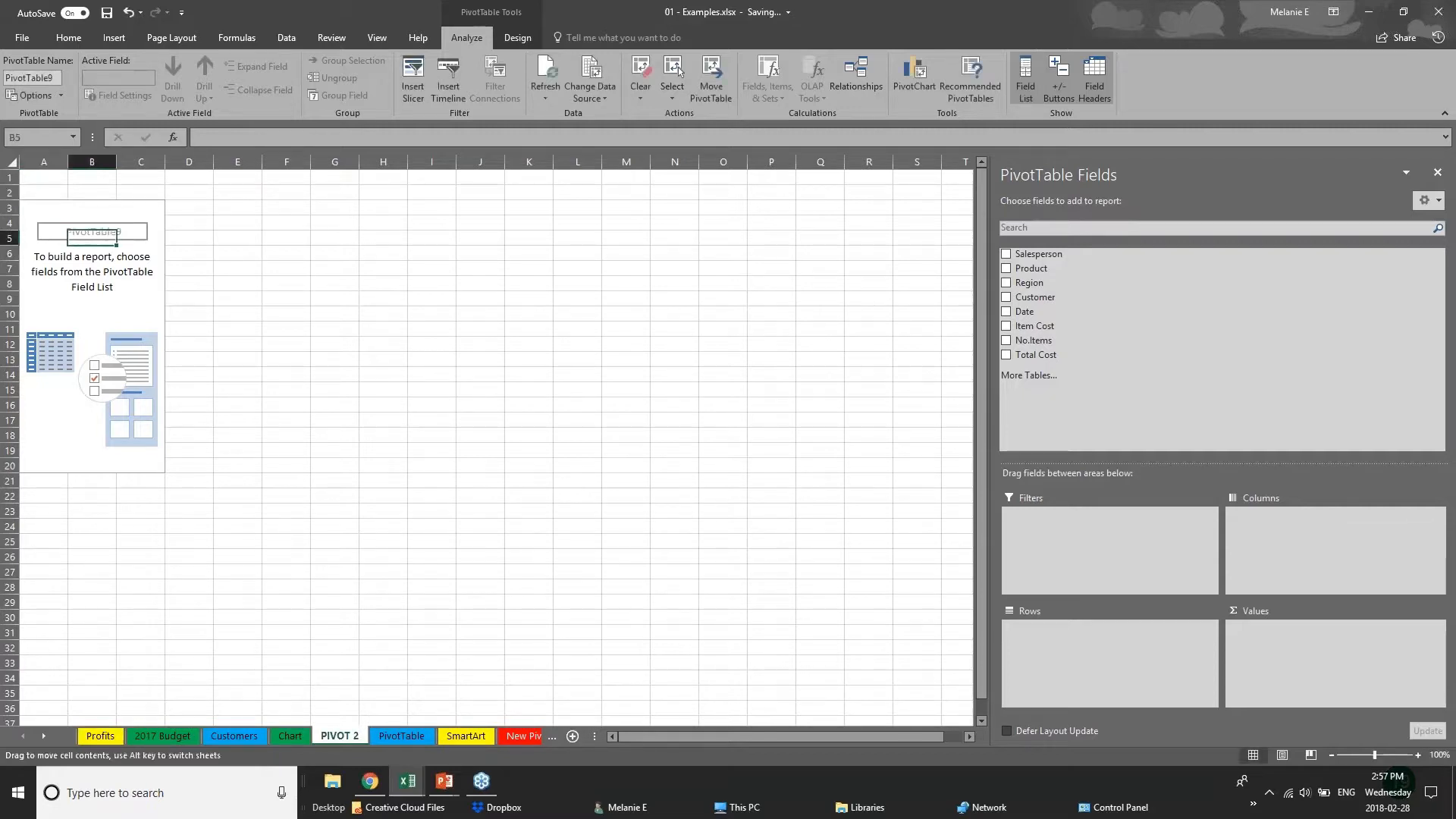
pyautogui.click(104, 224)
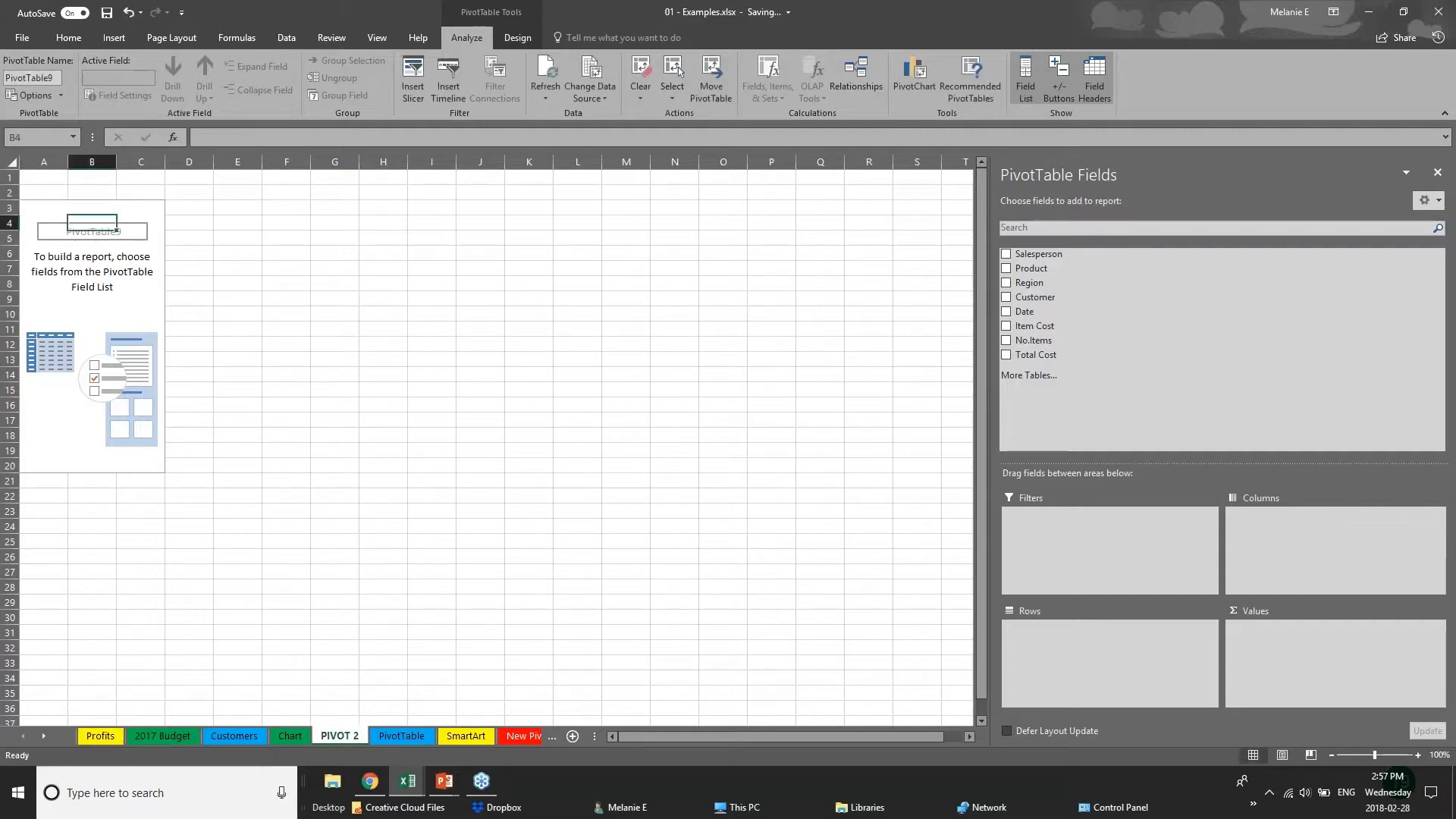
pyautogui.click(1438, 11)
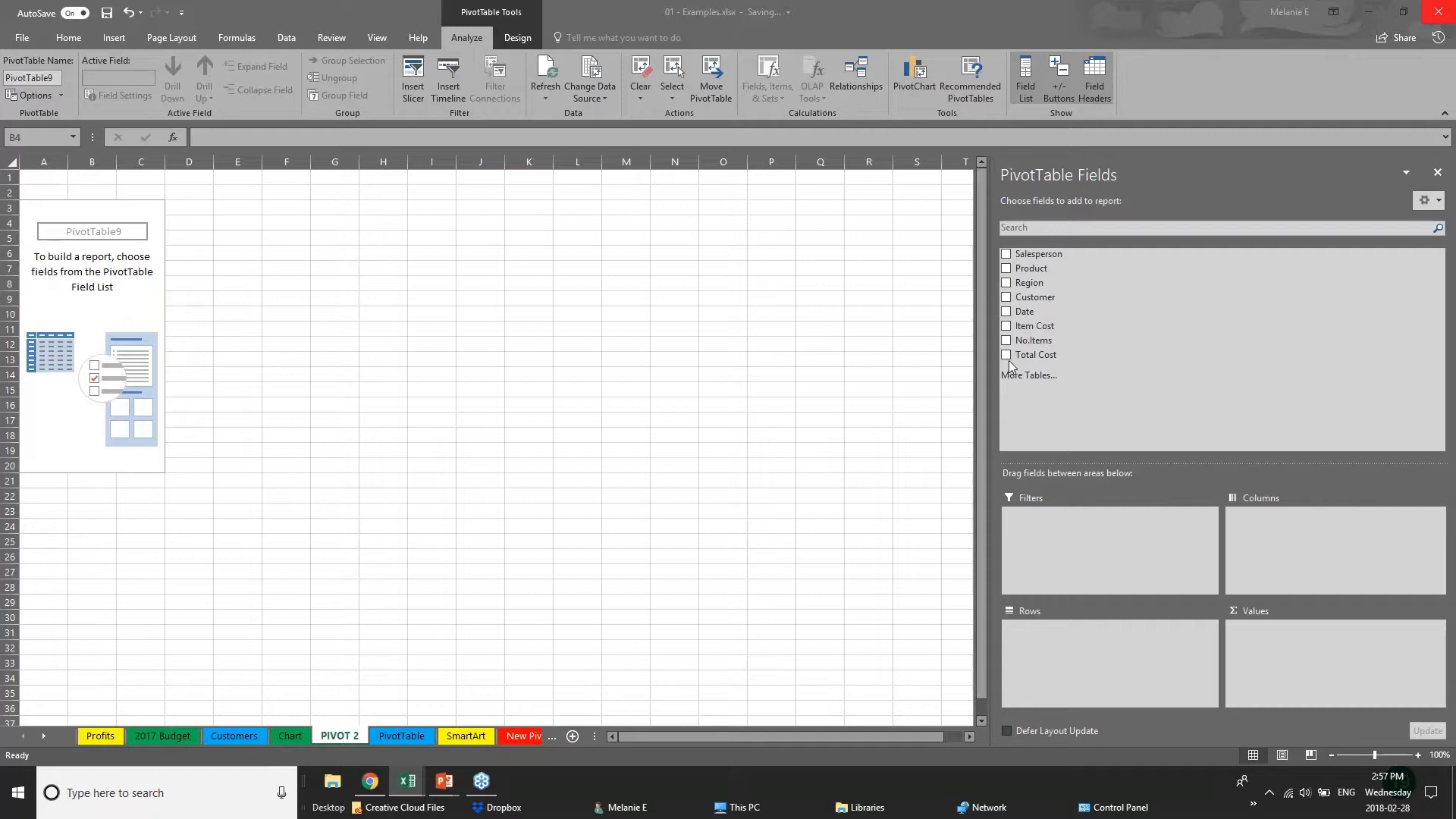
# Arrange the pivot table rows by Region and Years, leaving out the Quarters and Date levels.
pyautogui.click(1007, 283)
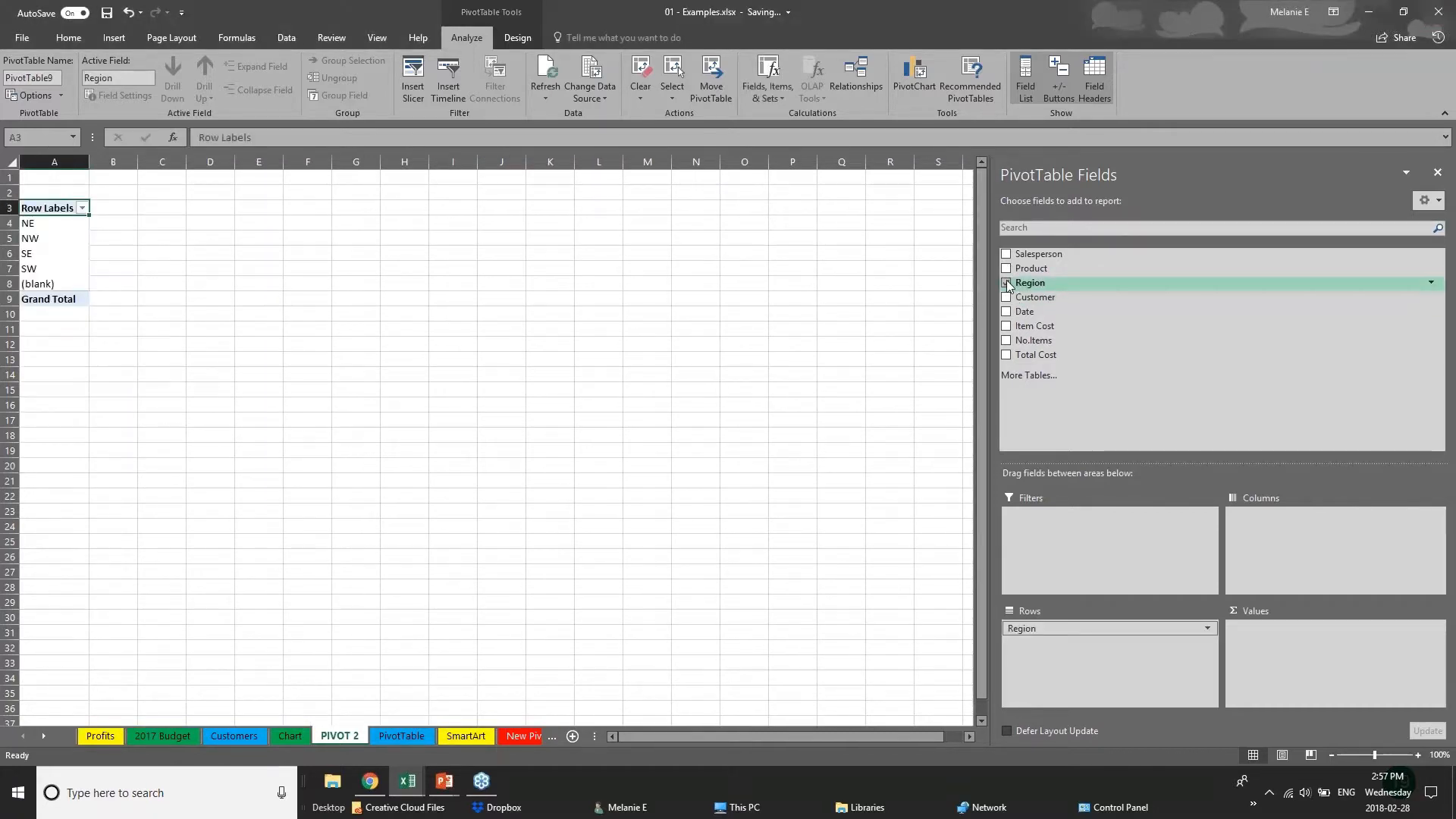
pyautogui.click(1007, 312)
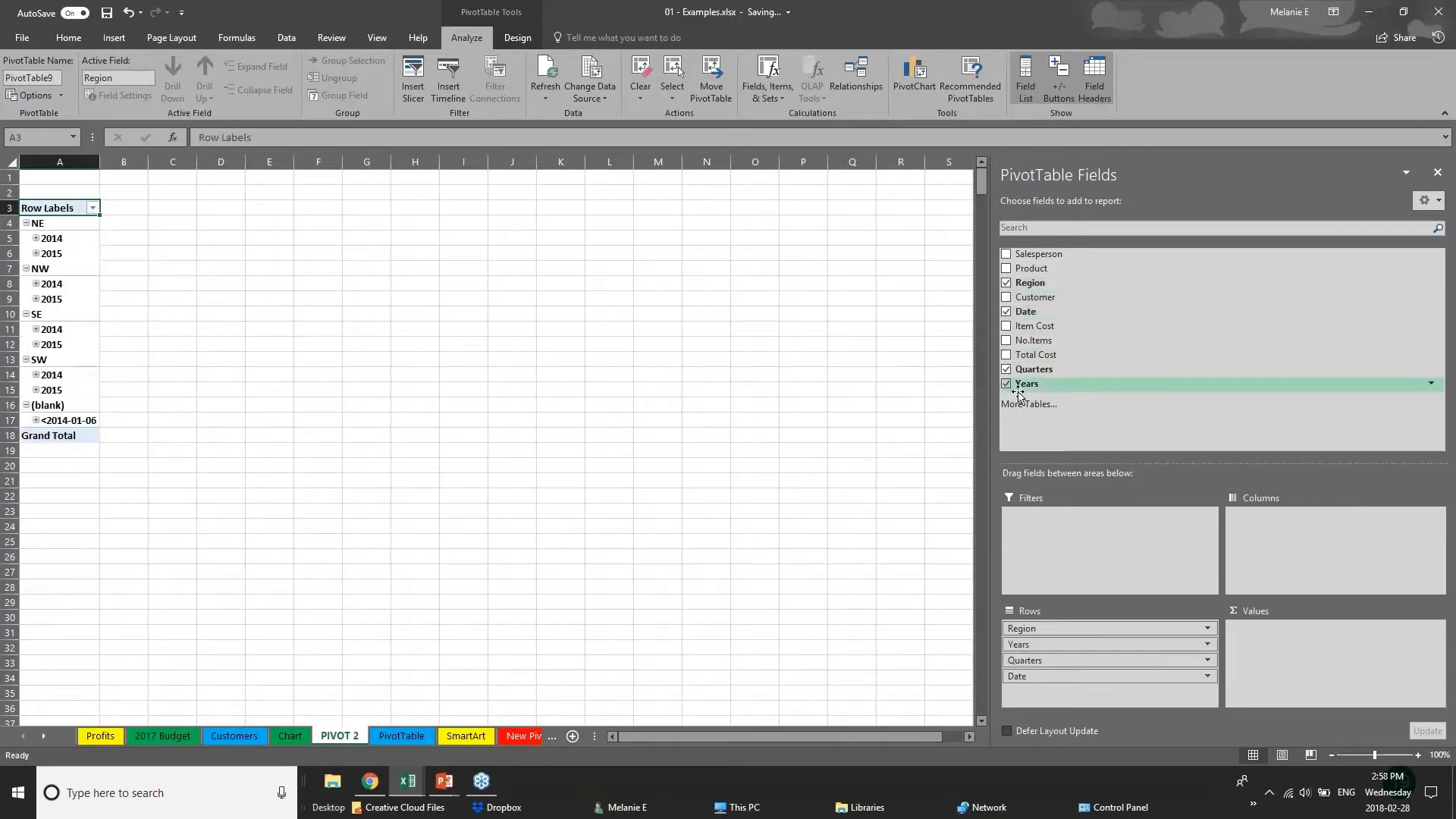
pyautogui.click(1007, 369)
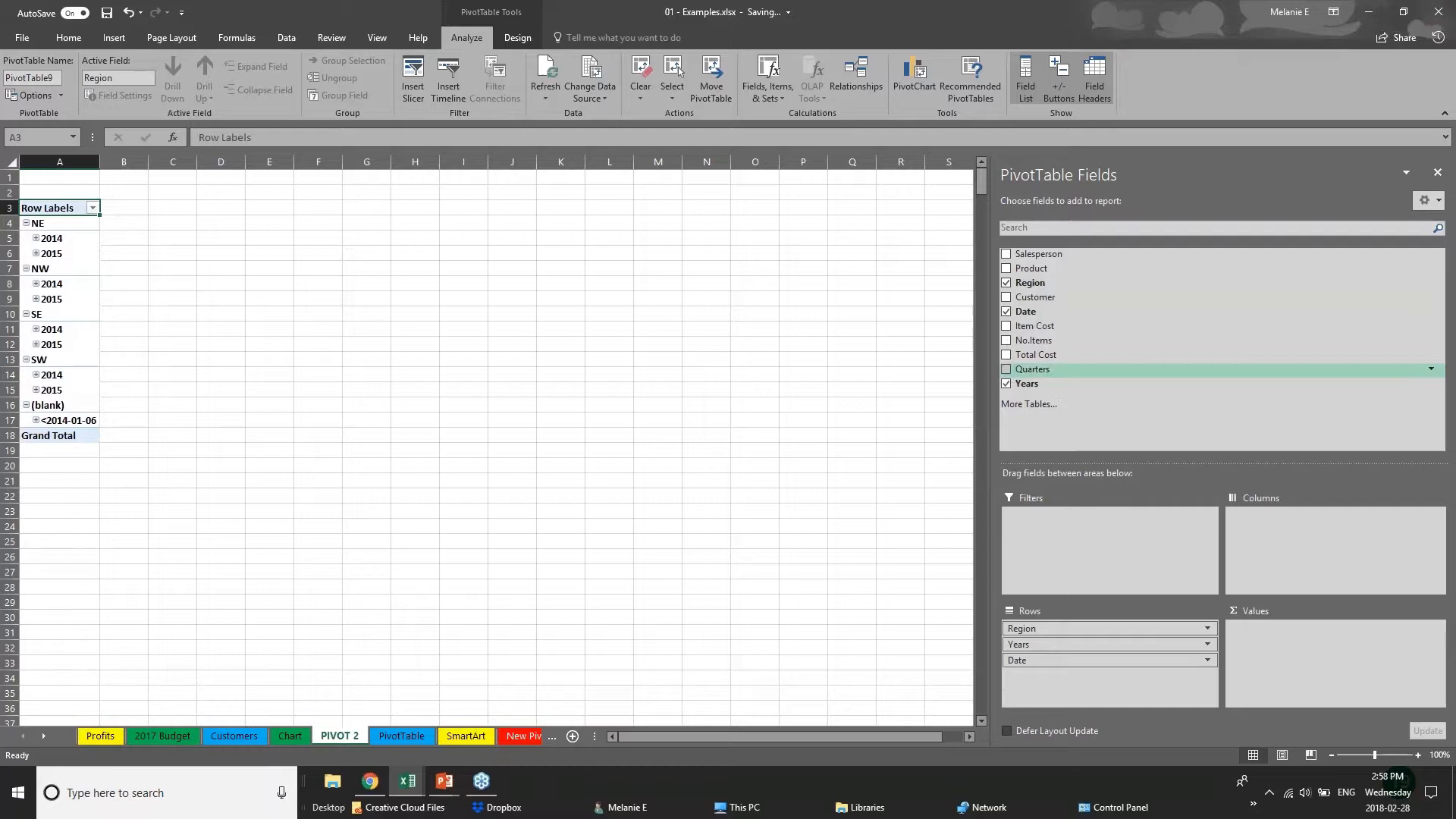
pyautogui.click(1006, 311)
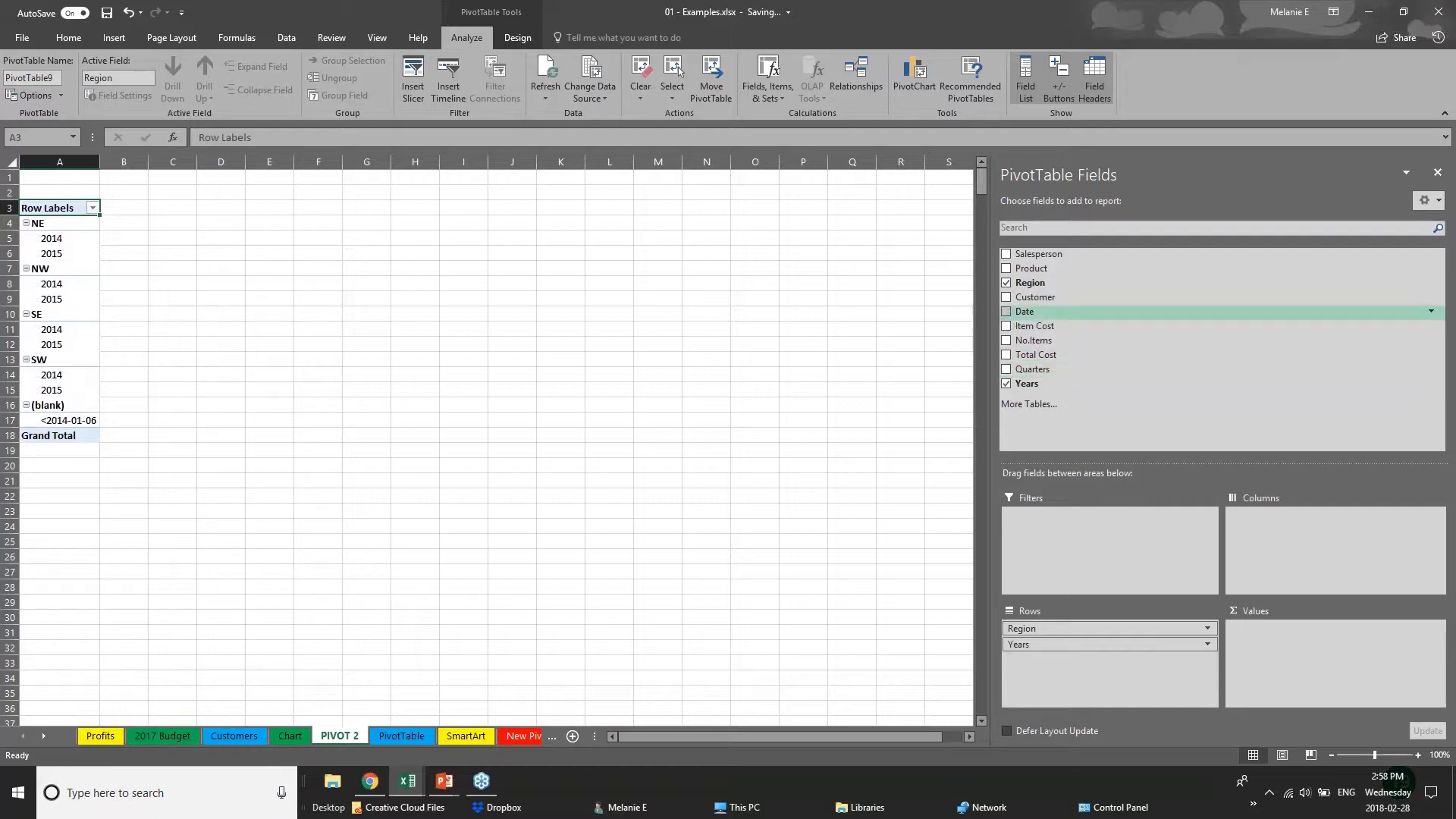
# Add the sum of Total Cost as the pivot table's values and widen columns A and B.
pyautogui.click(1006, 356)
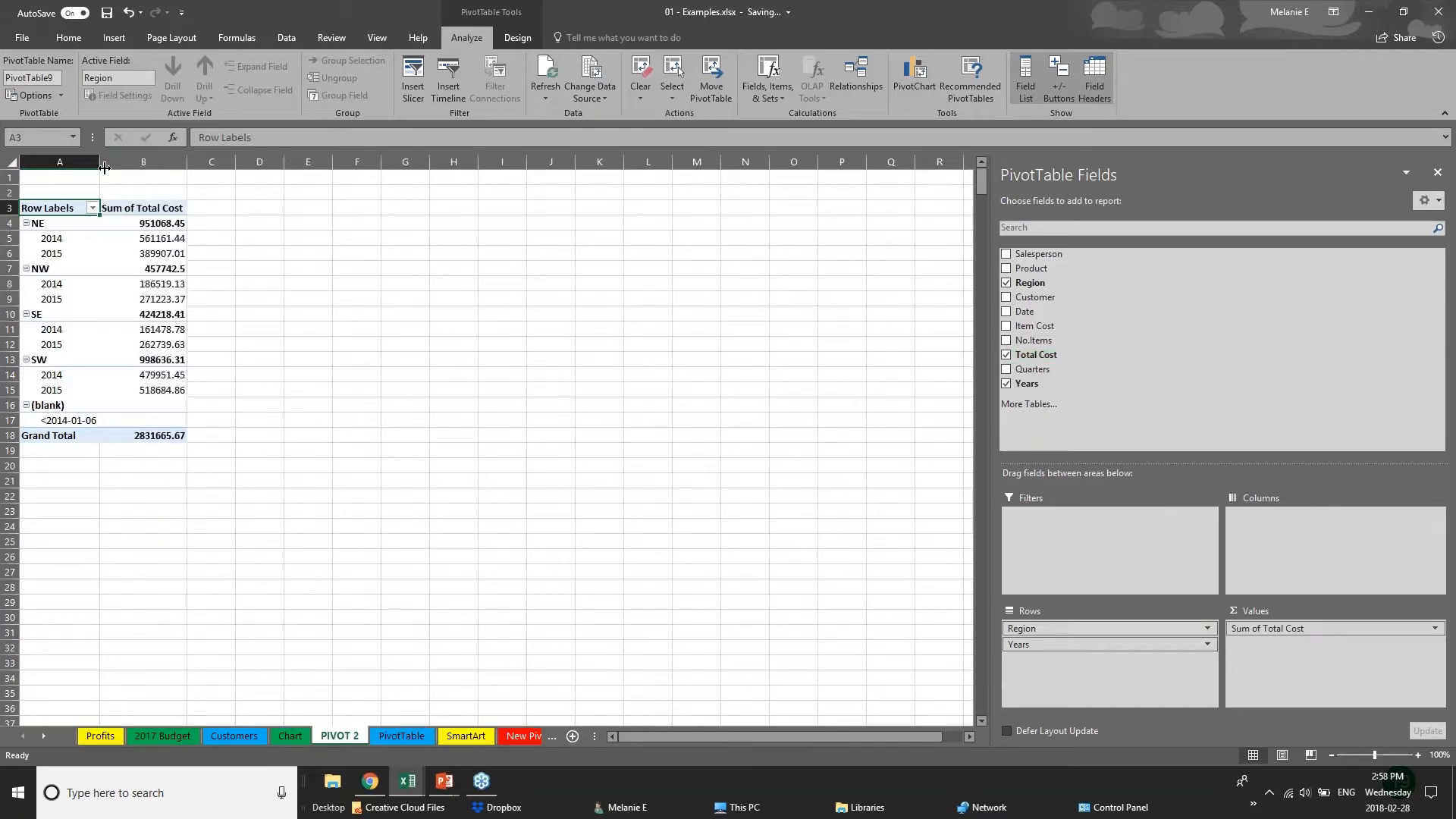
pyautogui.moveTo(100, 166); pyautogui.dragTo(159, 166)
pyautogui.moveTo(246, 166); pyautogui.dragTo(340, 166)
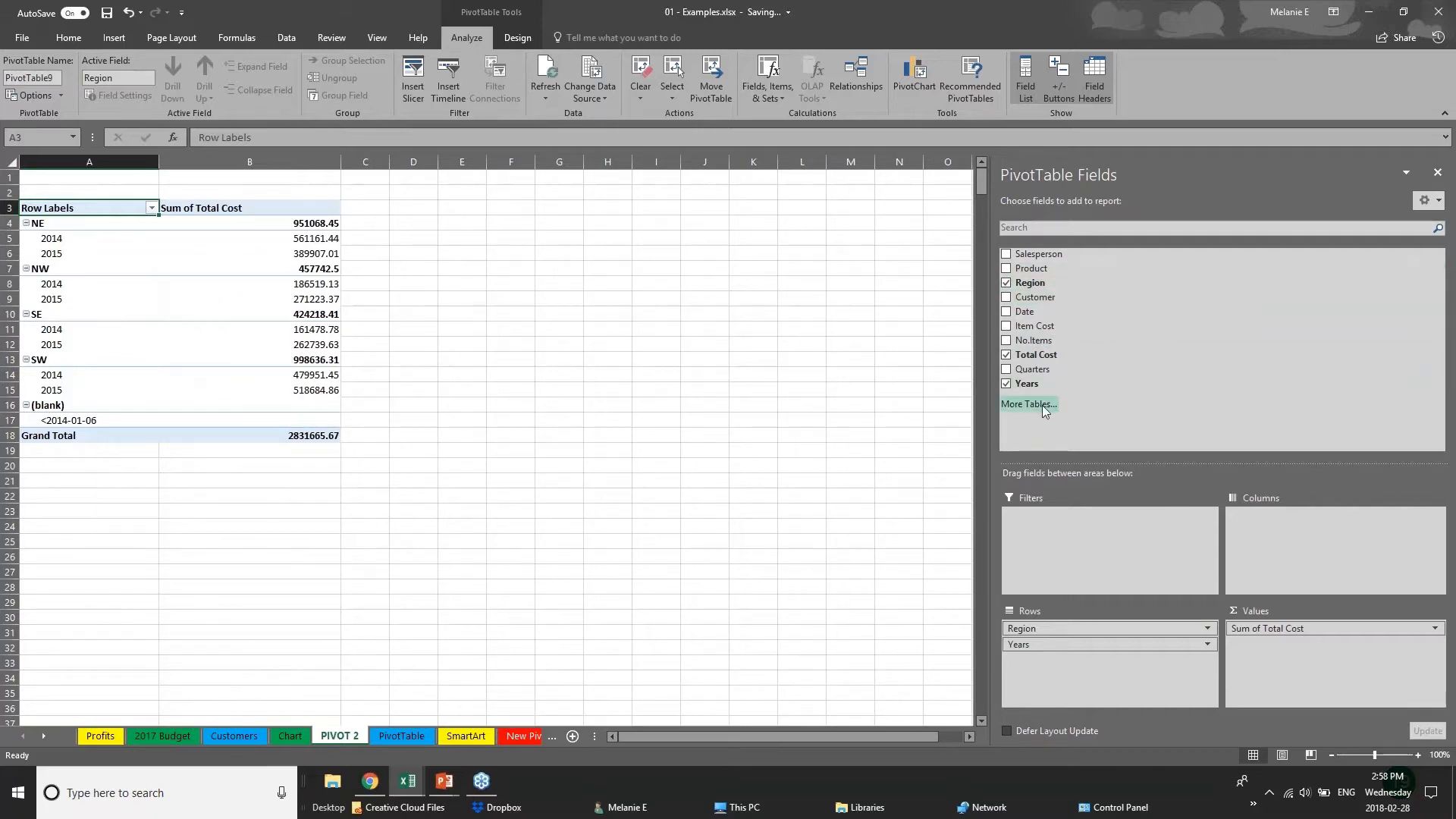
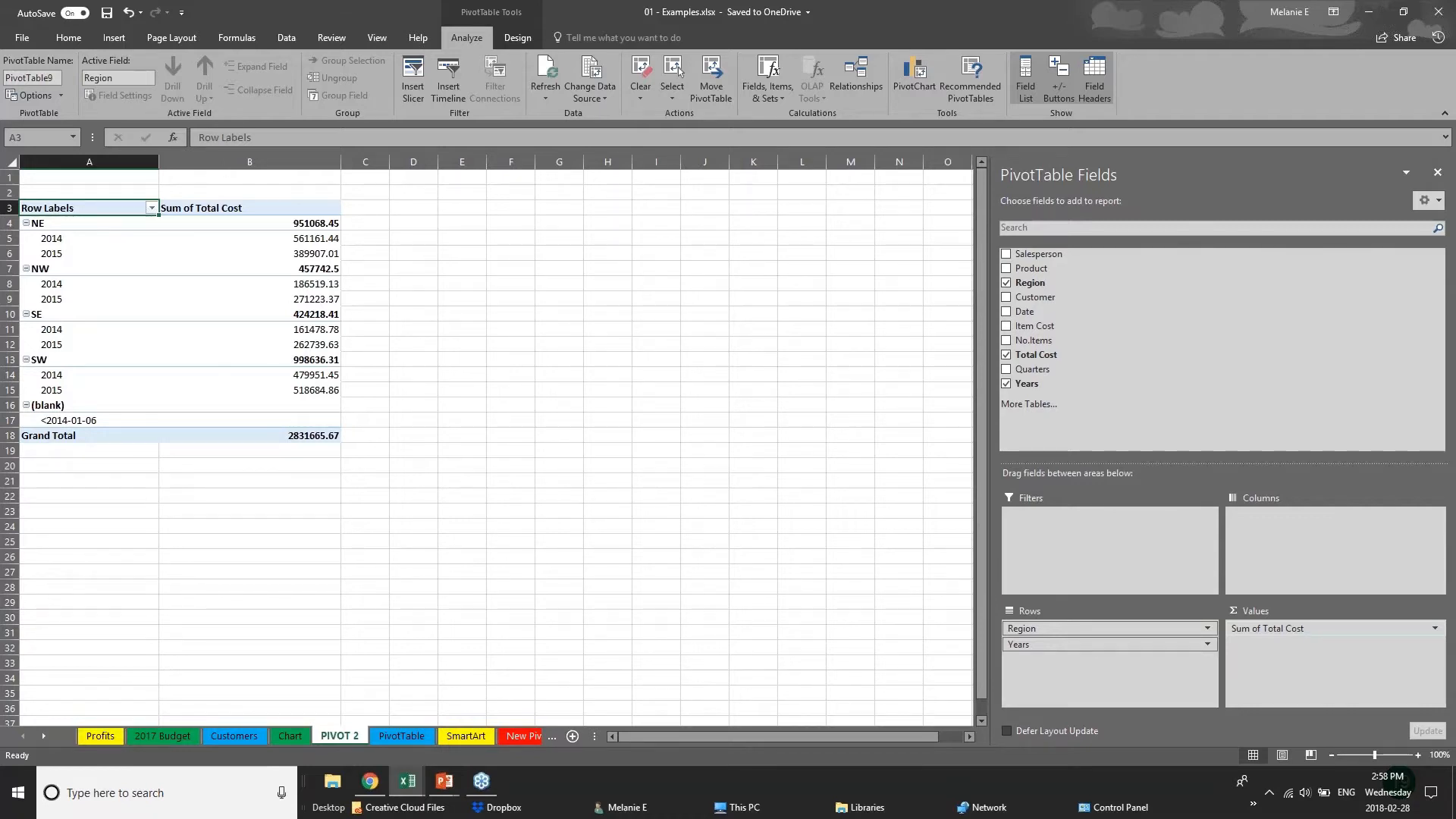
# Move the Years field from the pivot table's rows to its columns, leaving Region in the rows.
pyautogui.click(1073, 645)
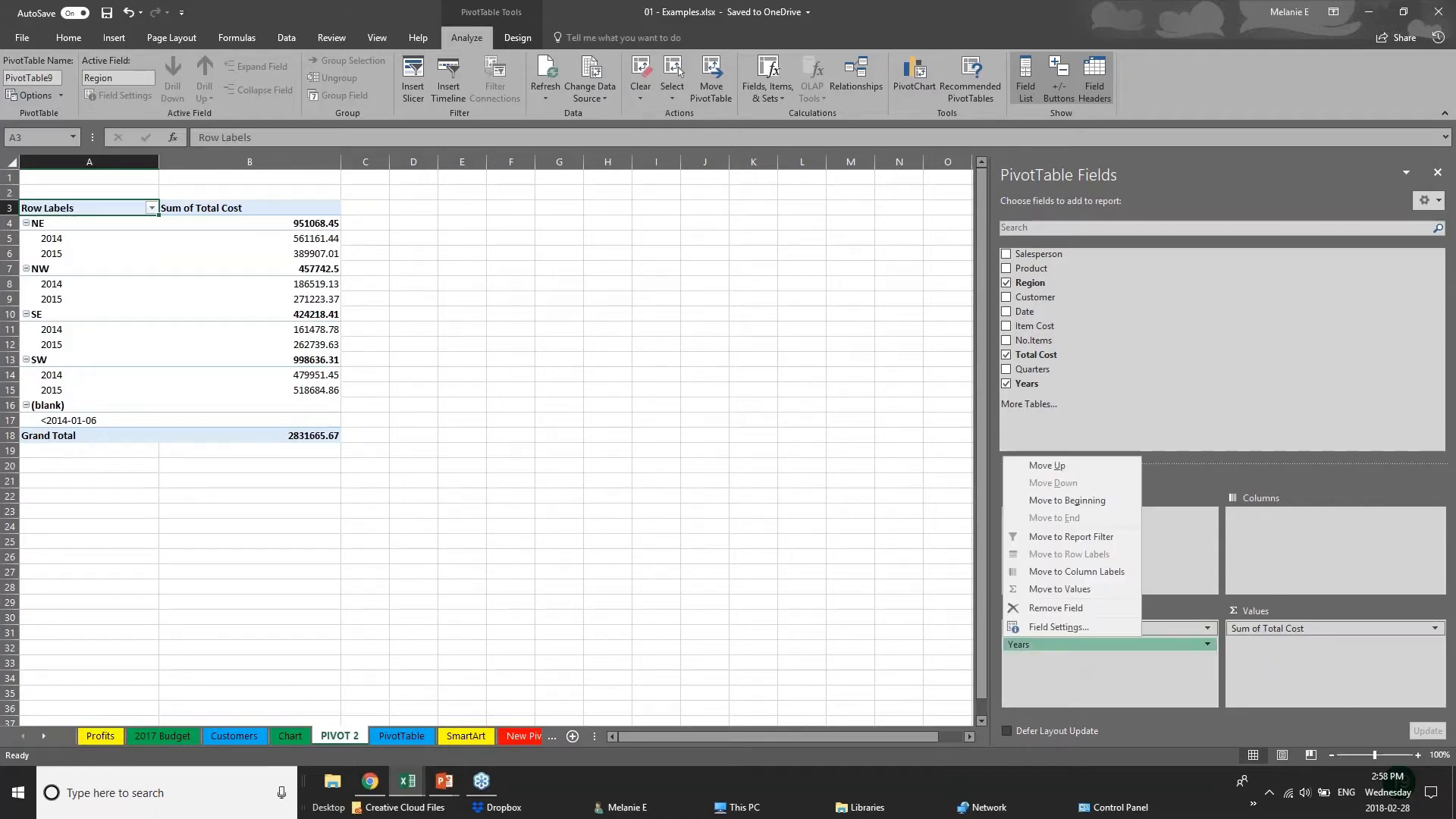
pyautogui.click(1089, 645)
pyautogui.click(1089, 645)
pyautogui.moveTo(1088, 644); pyautogui.dragTo(1291, 543)
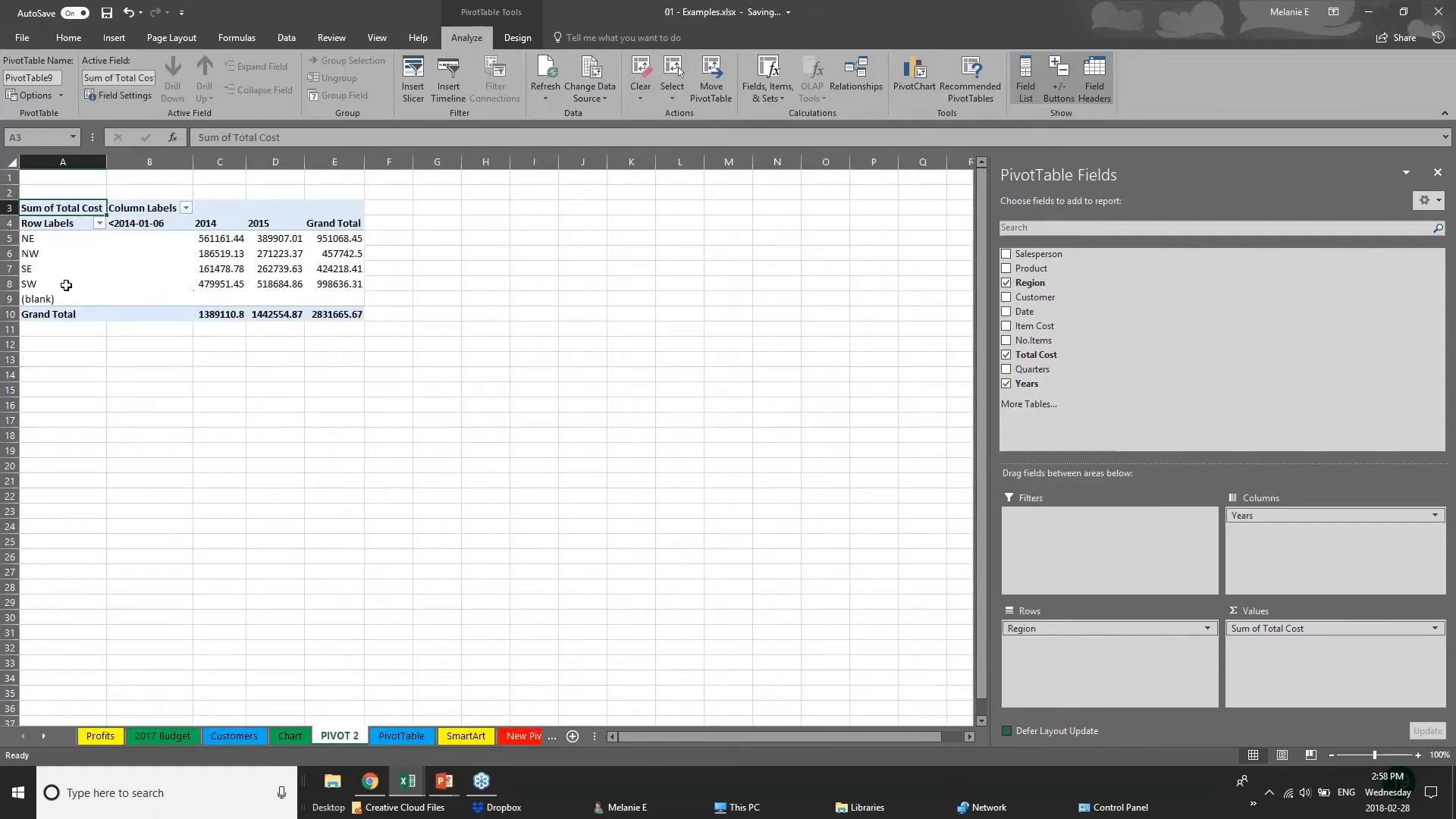
# Examine the total cost per region for 2014 and 2015 in the pivot table.
pyautogui.click(38, 242)
pyautogui.click(30, 270)
pyautogui.click(31, 284)
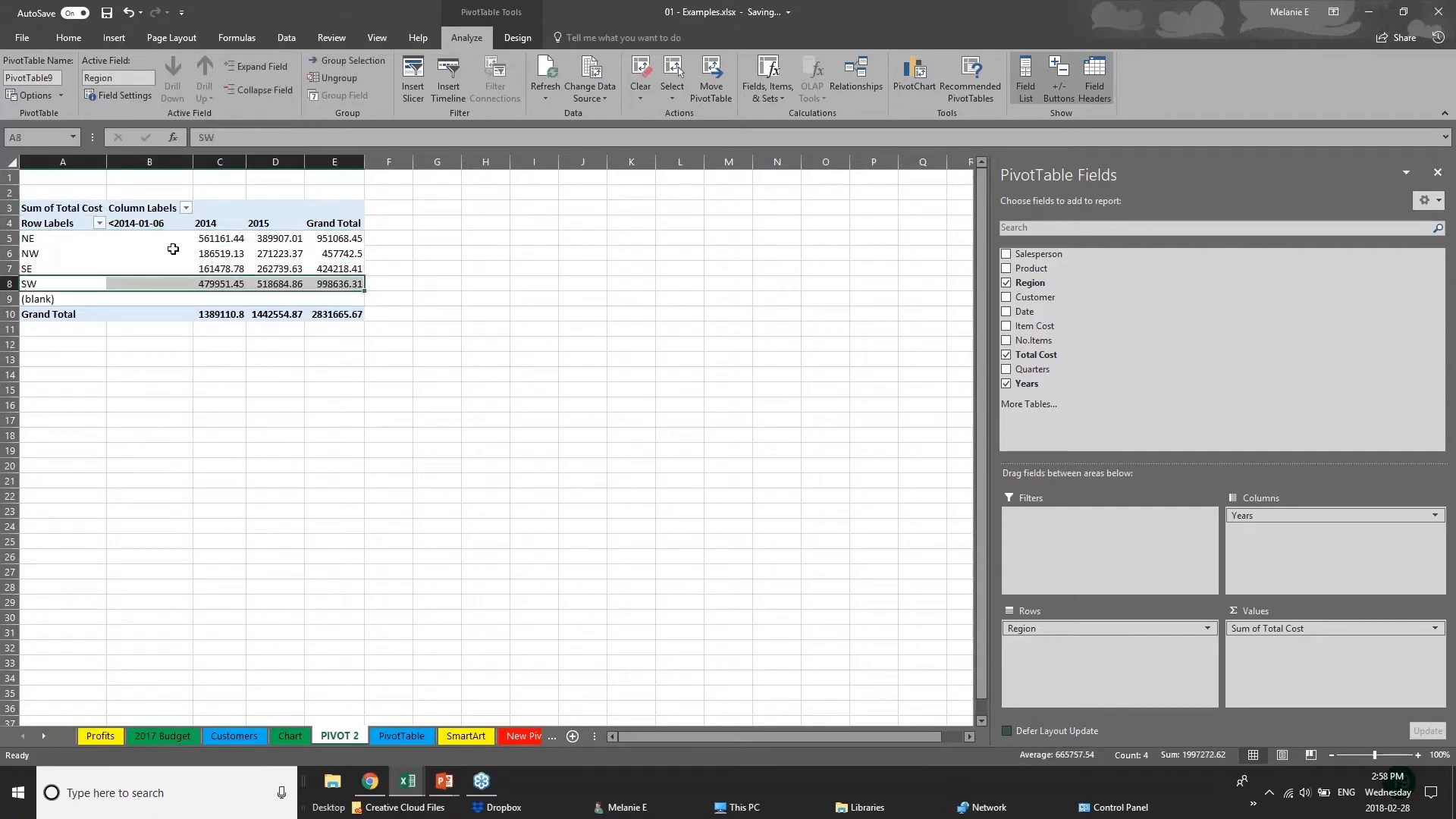
pyautogui.click(203, 241)
pyautogui.click(201, 270)
pyautogui.click(297, 227)
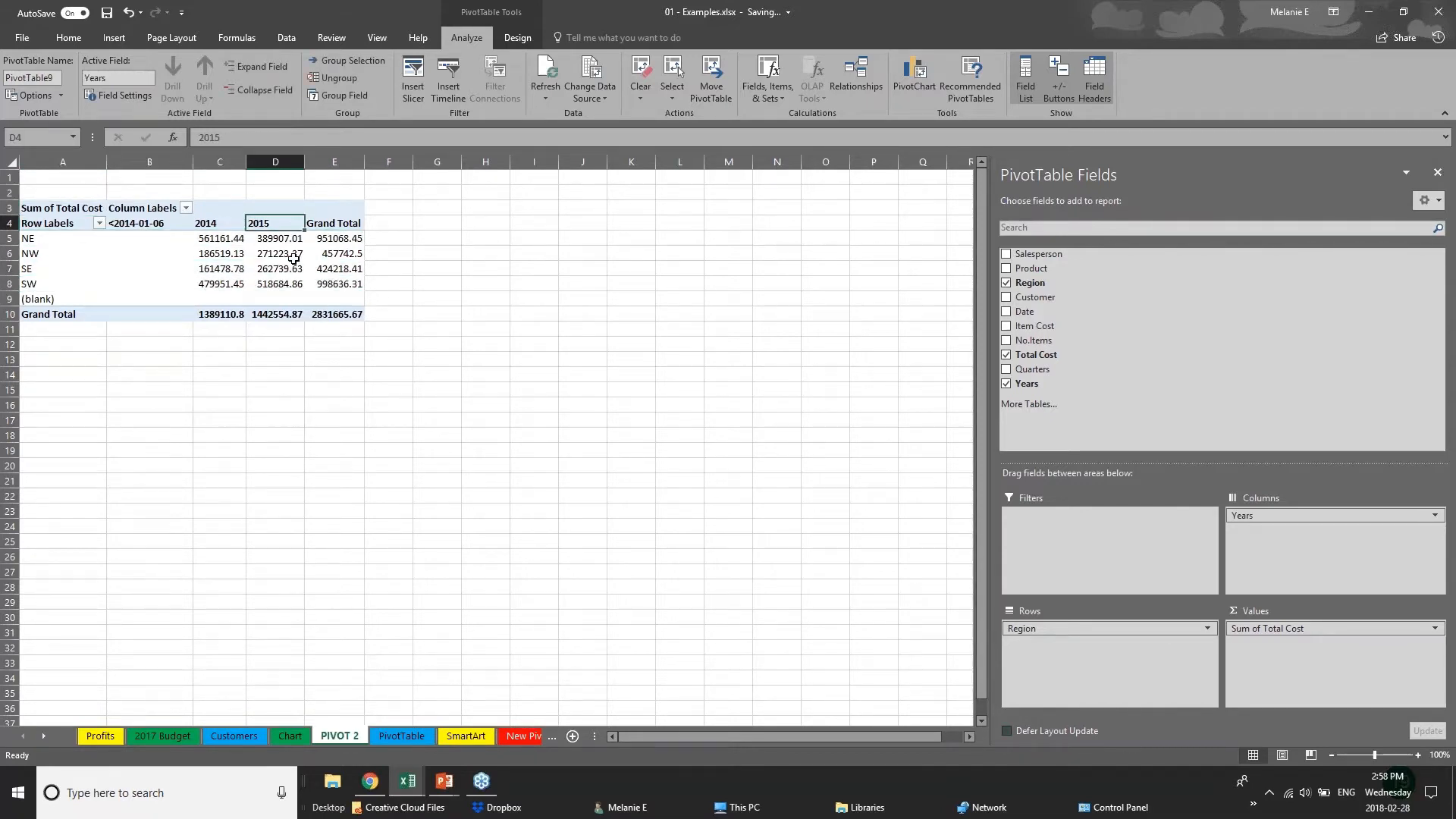
pyautogui.click(291, 256)
pyautogui.click(289, 284)
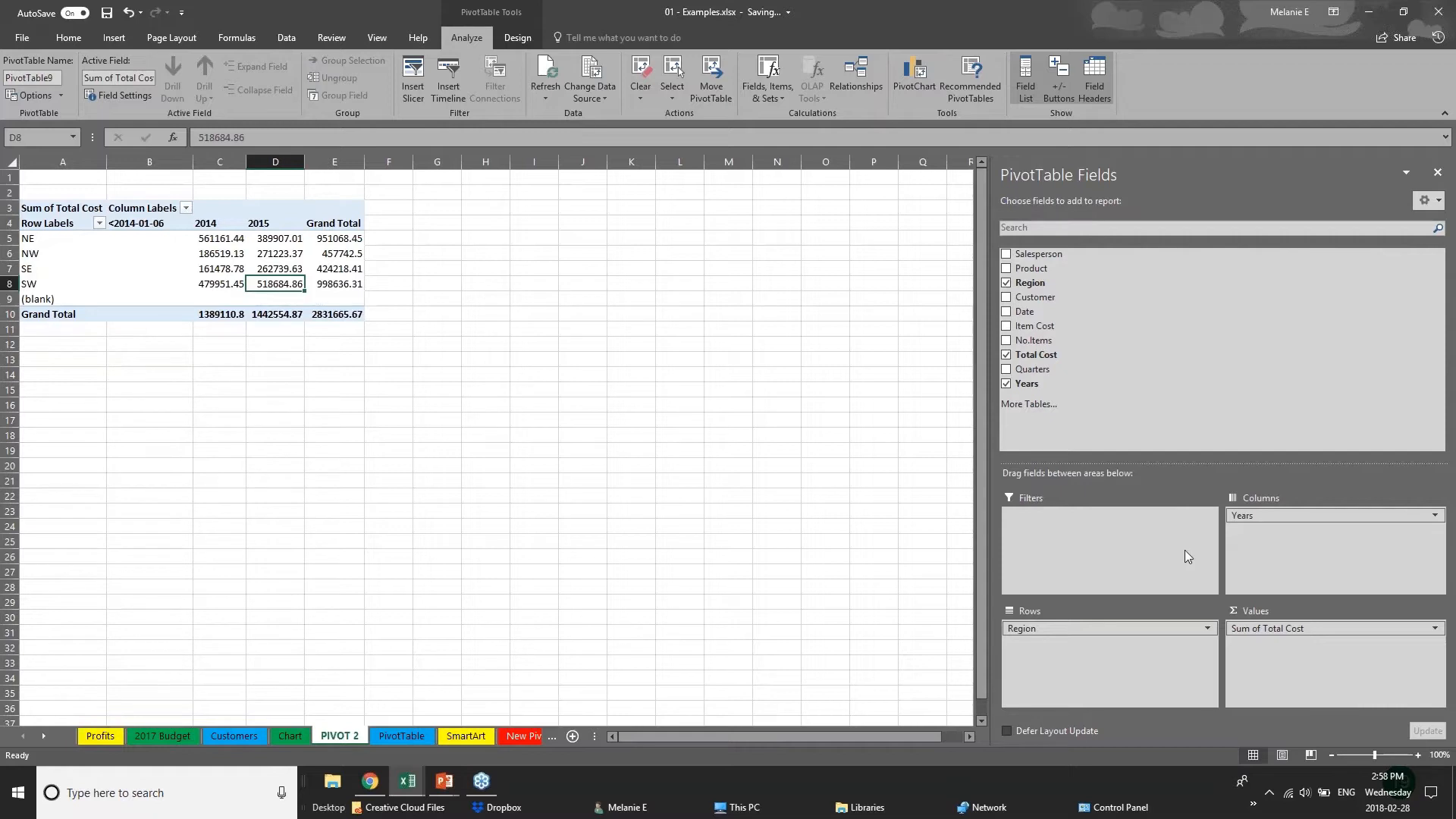
# Swap Years into the rows and Region into the columns, and add Date to the rows and Customer to the columns.
pyautogui.moveTo(1274, 516)
pyautogui.mouseDown()
pyautogui.moveTo(1252, 559)
pyautogui.moveTo(1107, 645)
pyautogui.moveTo(1292, 535)
pyautogui.moveTo(1289, 520)
pyautogui.mouseUp()
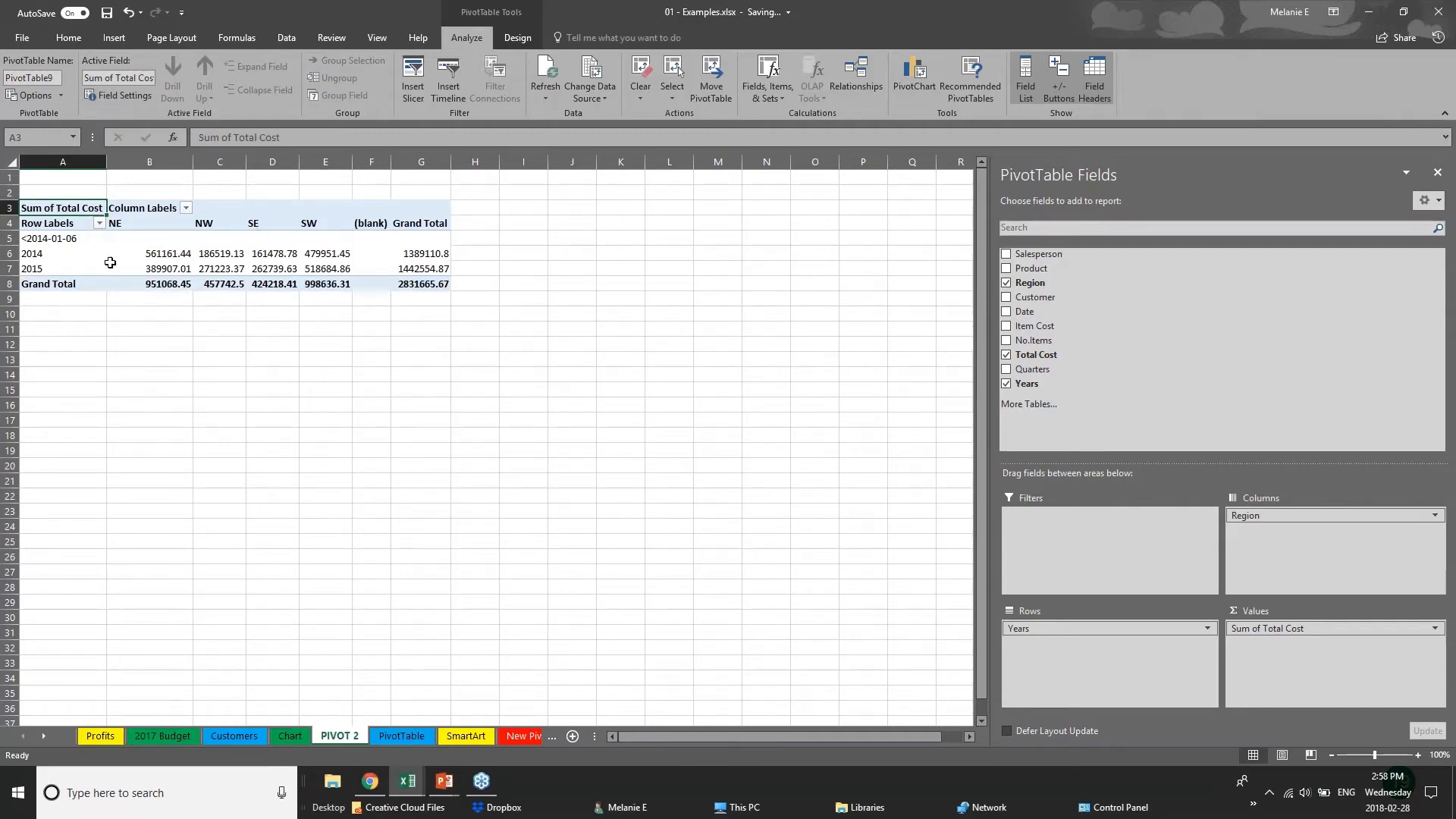
pyautogui.click(1007, 297)
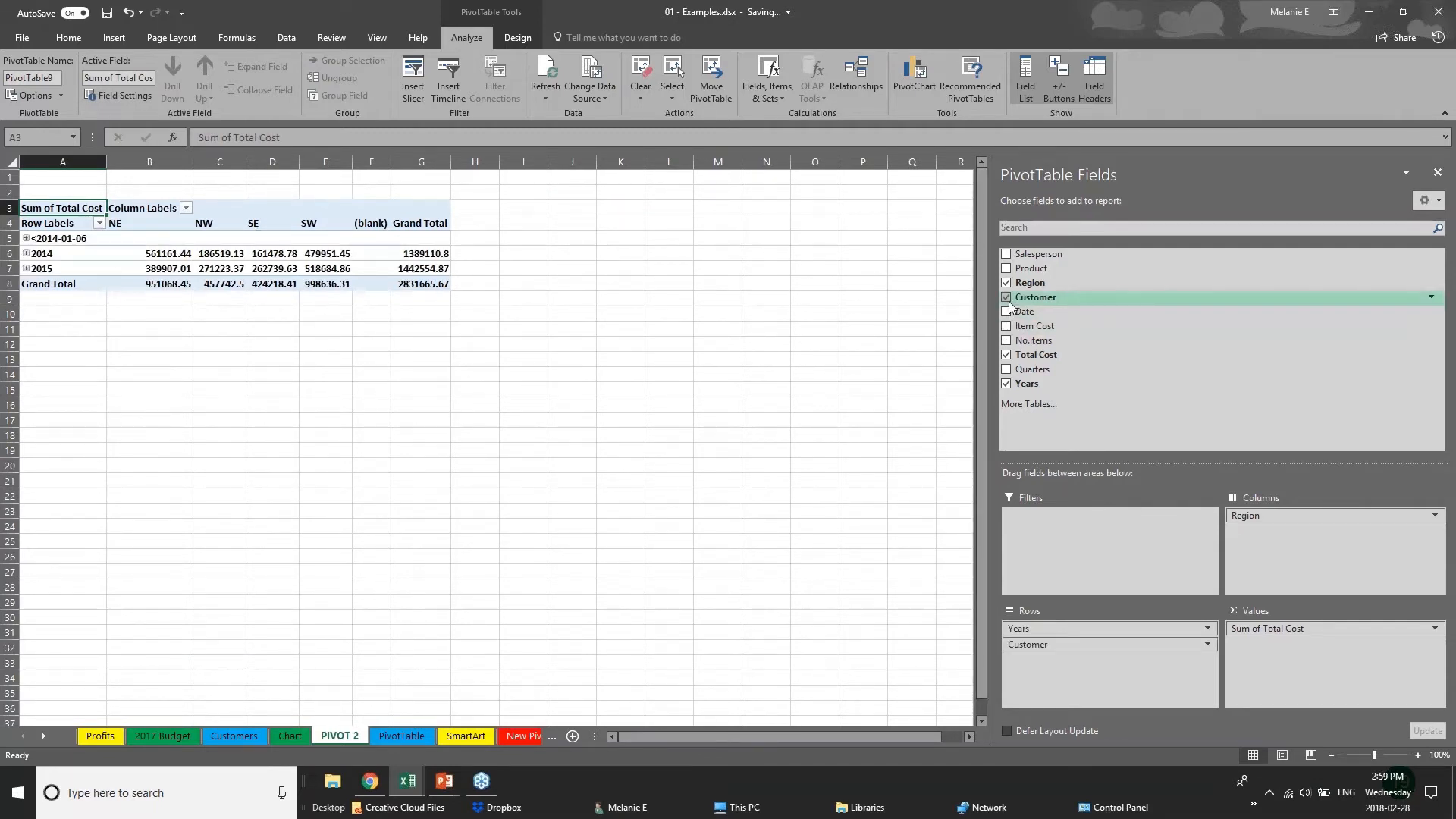
pyautogui.click(1006, 312)
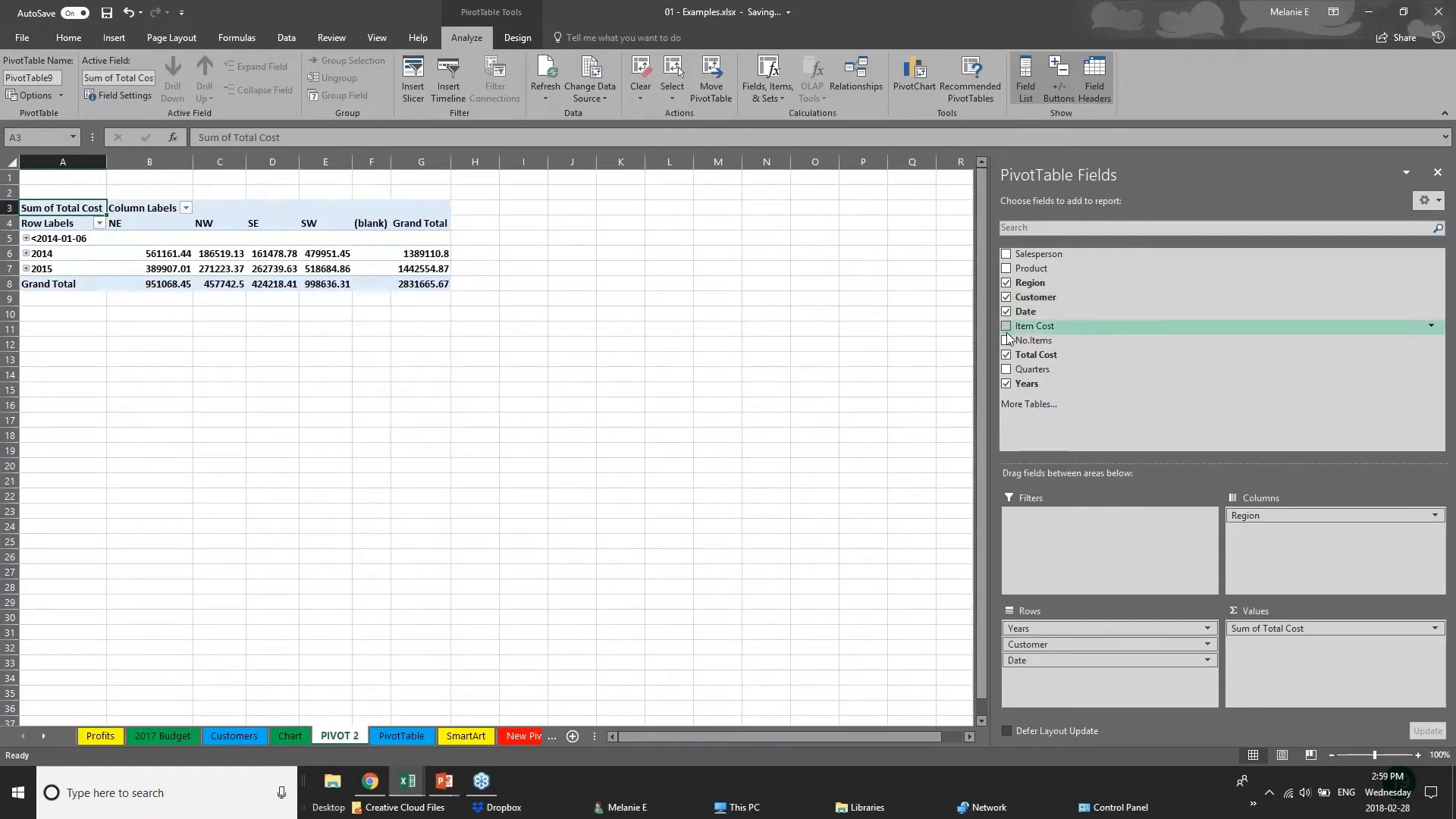
pyautogui.moveTo(1153, 644); pyautogui.dragTo(1302, 530)
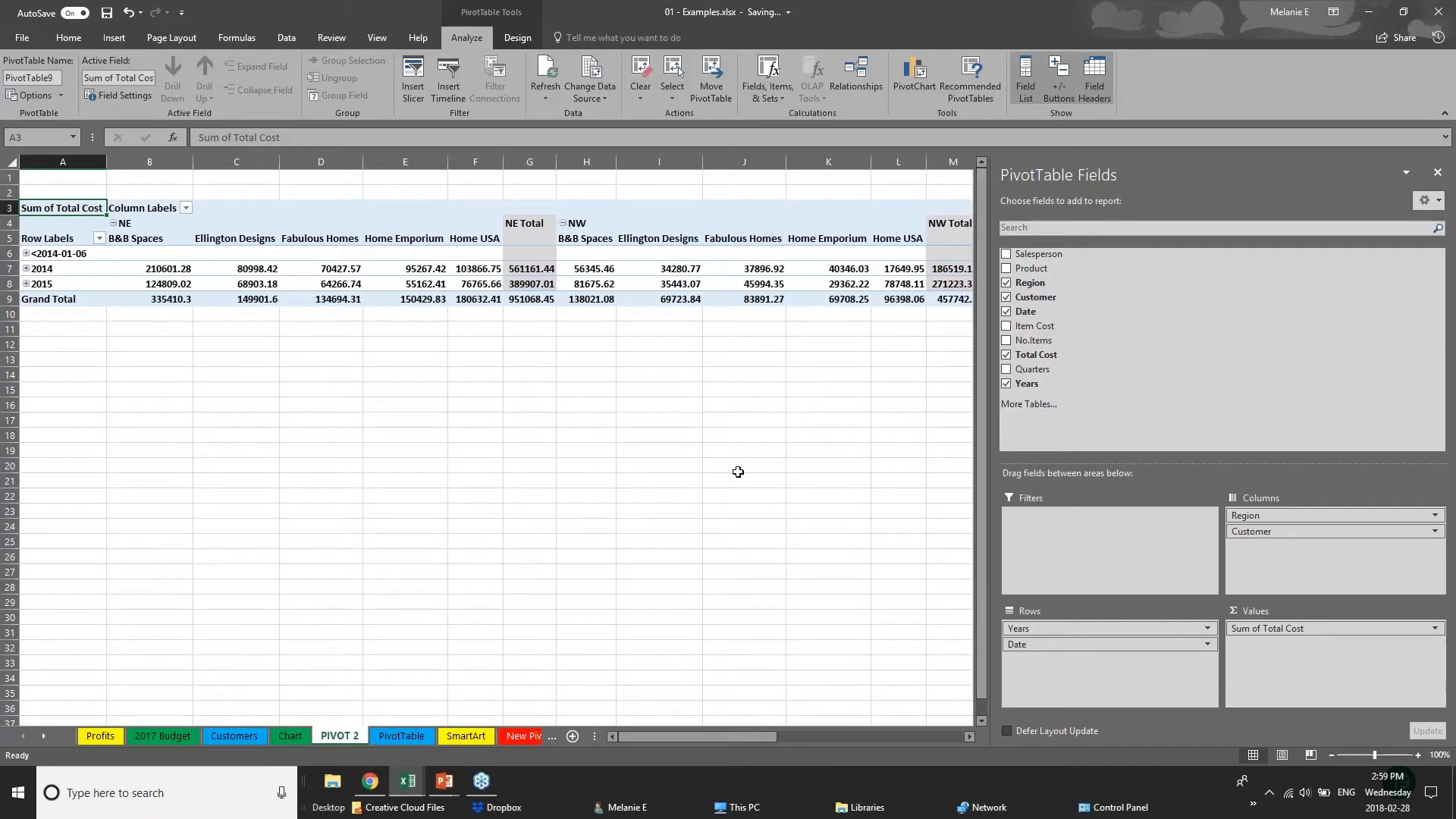
# Expand the year rows to review monthly totals by region and customer, and collapse them again.
pyautogui.click(26, 258)
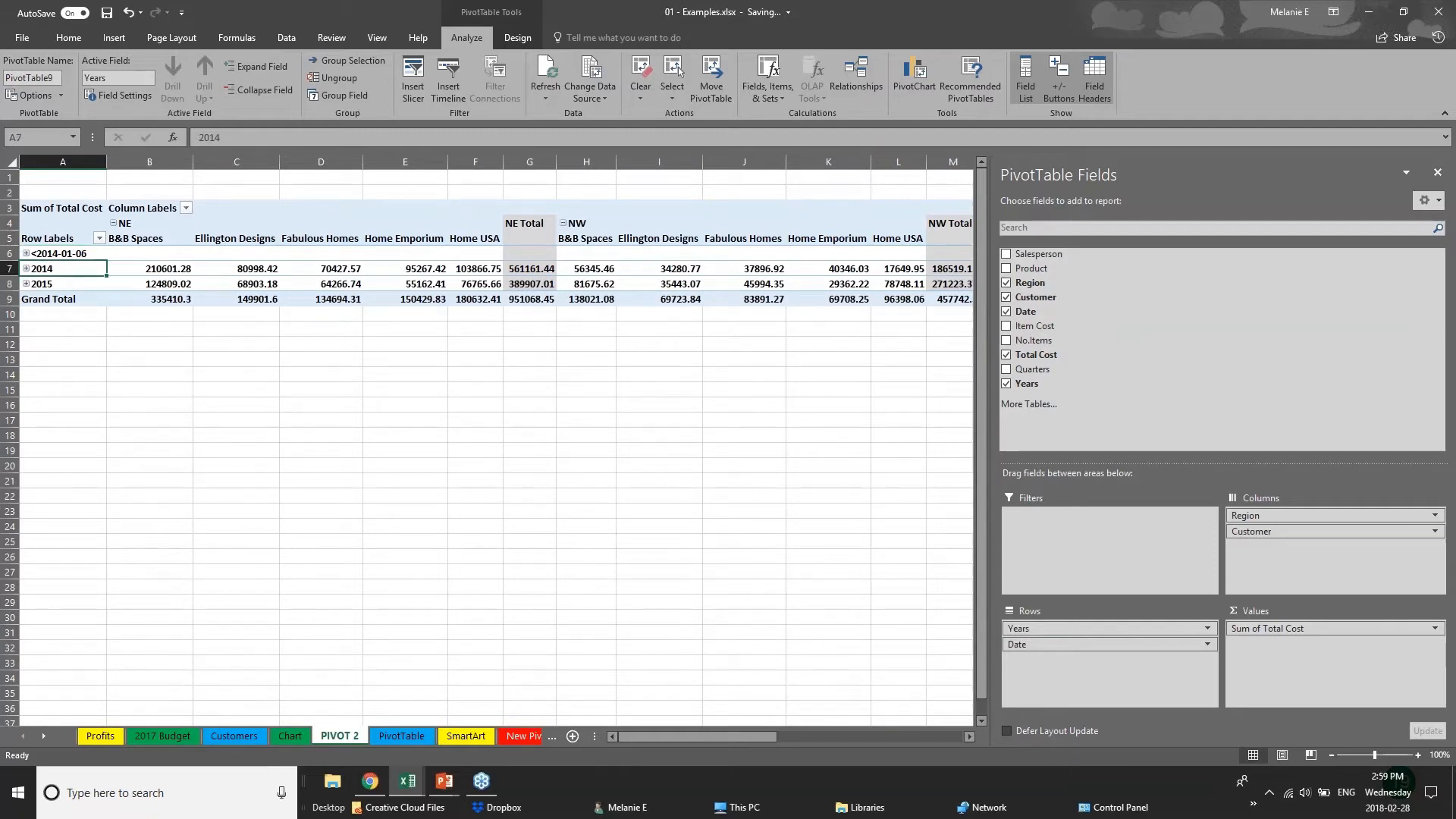
pyautogui.click(27, 269)
pyautogui.click(26, 269)
pyautogui.click(26, 284)
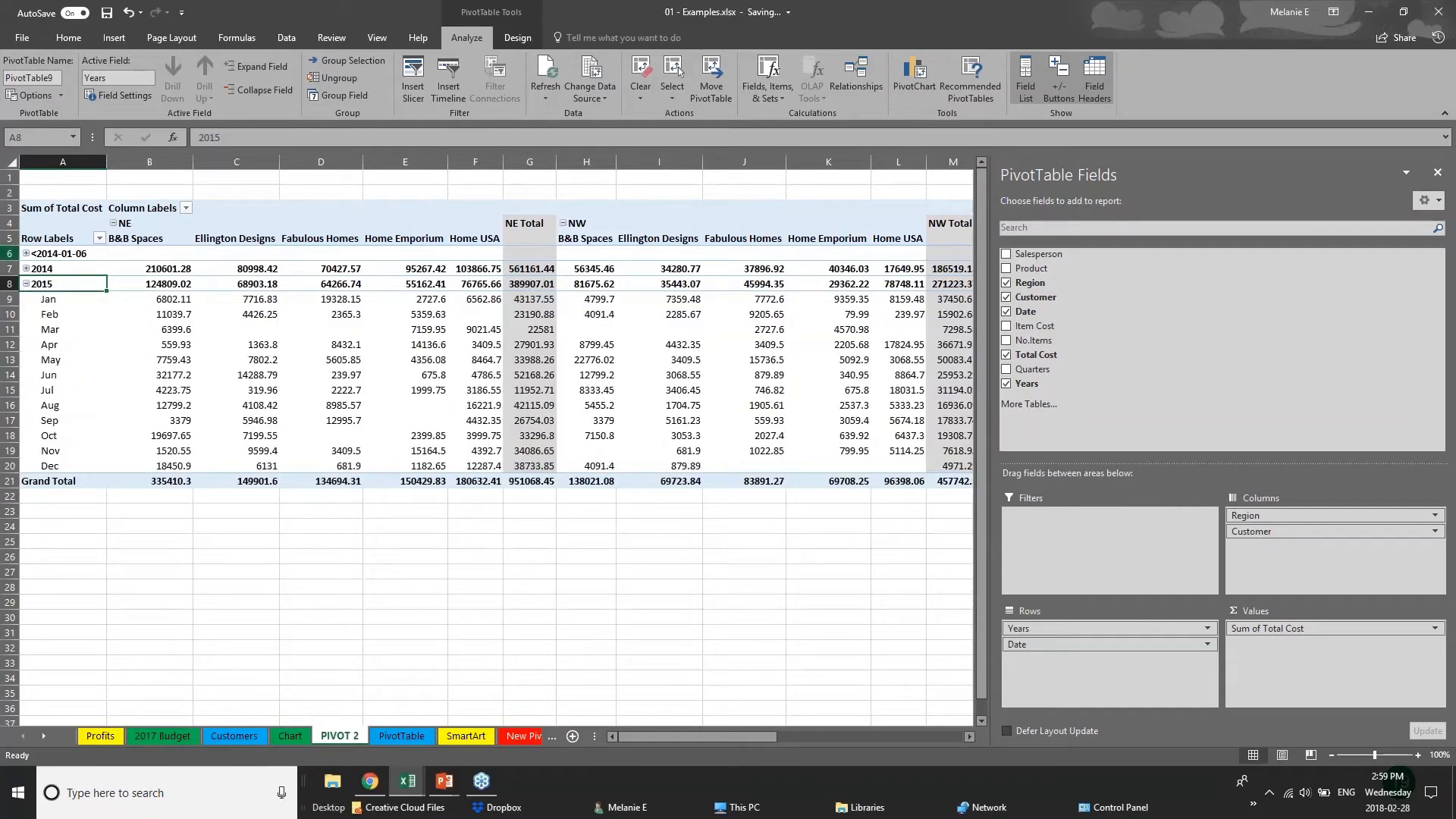
pyautogui.click(27, 283)
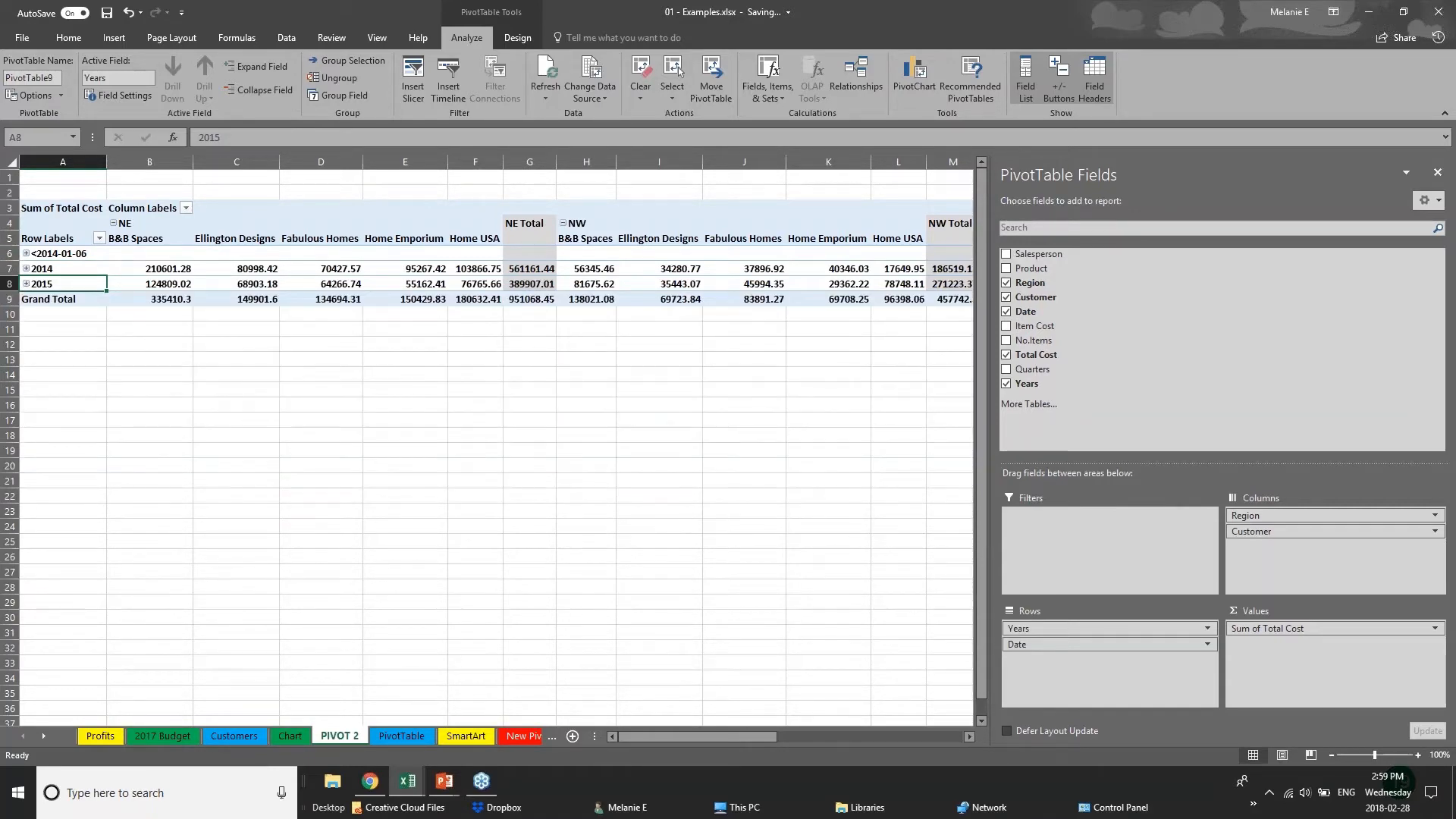
pyautogui.click(586, 375)
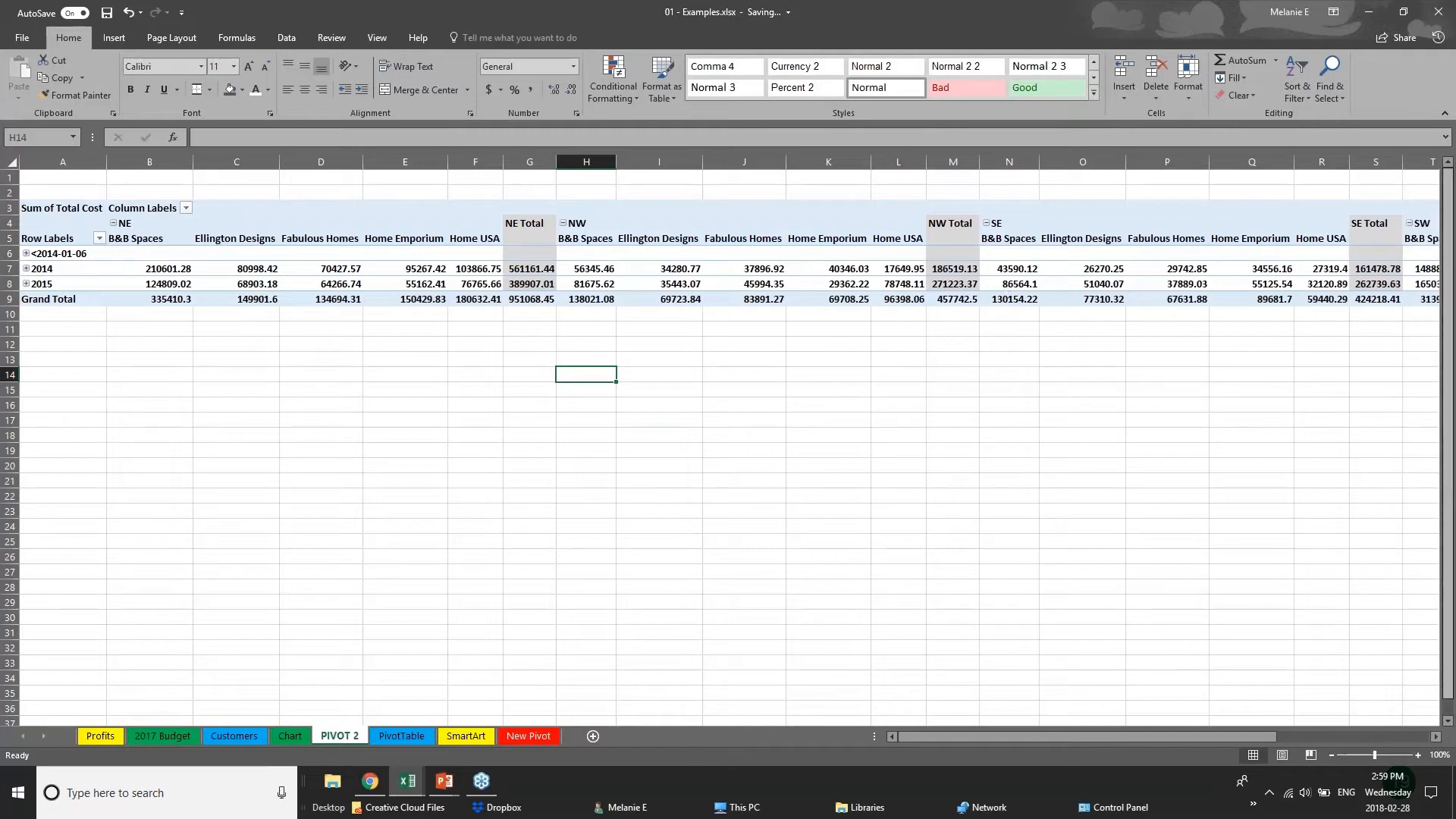
pyautogui.click(1066, 255)
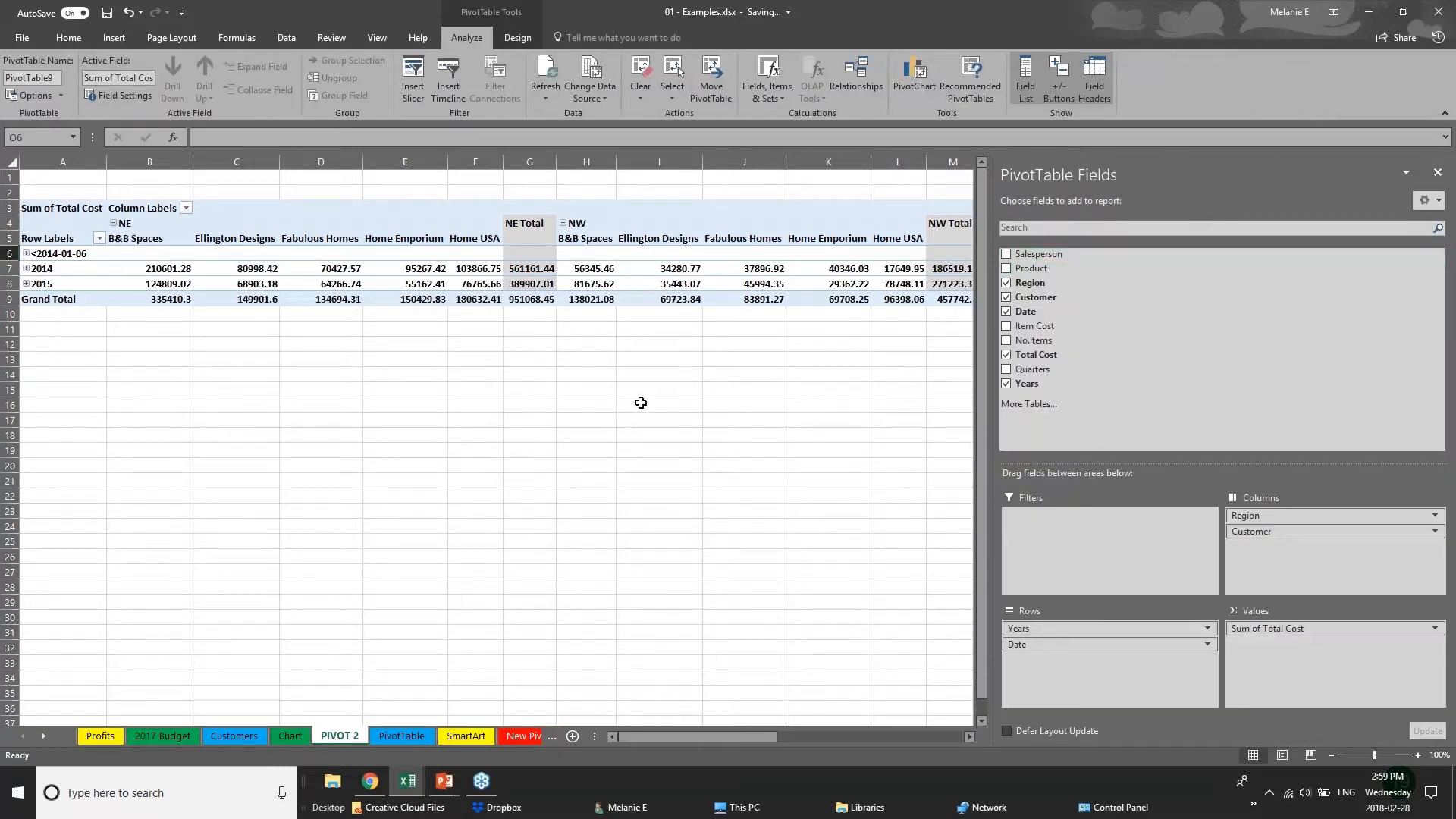
pyautogui.click(72, 363)
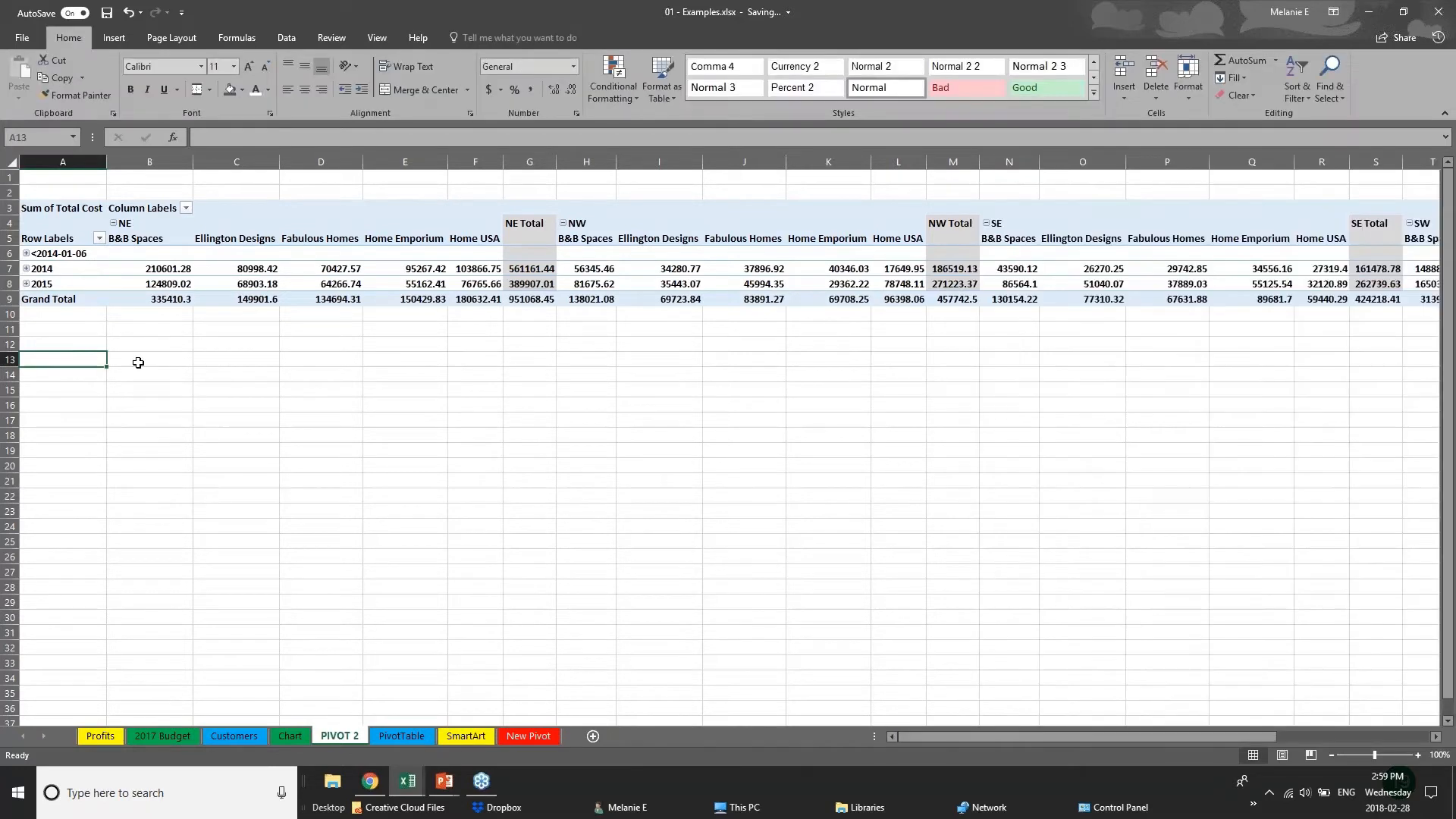
pyautogui.click(516, 285)
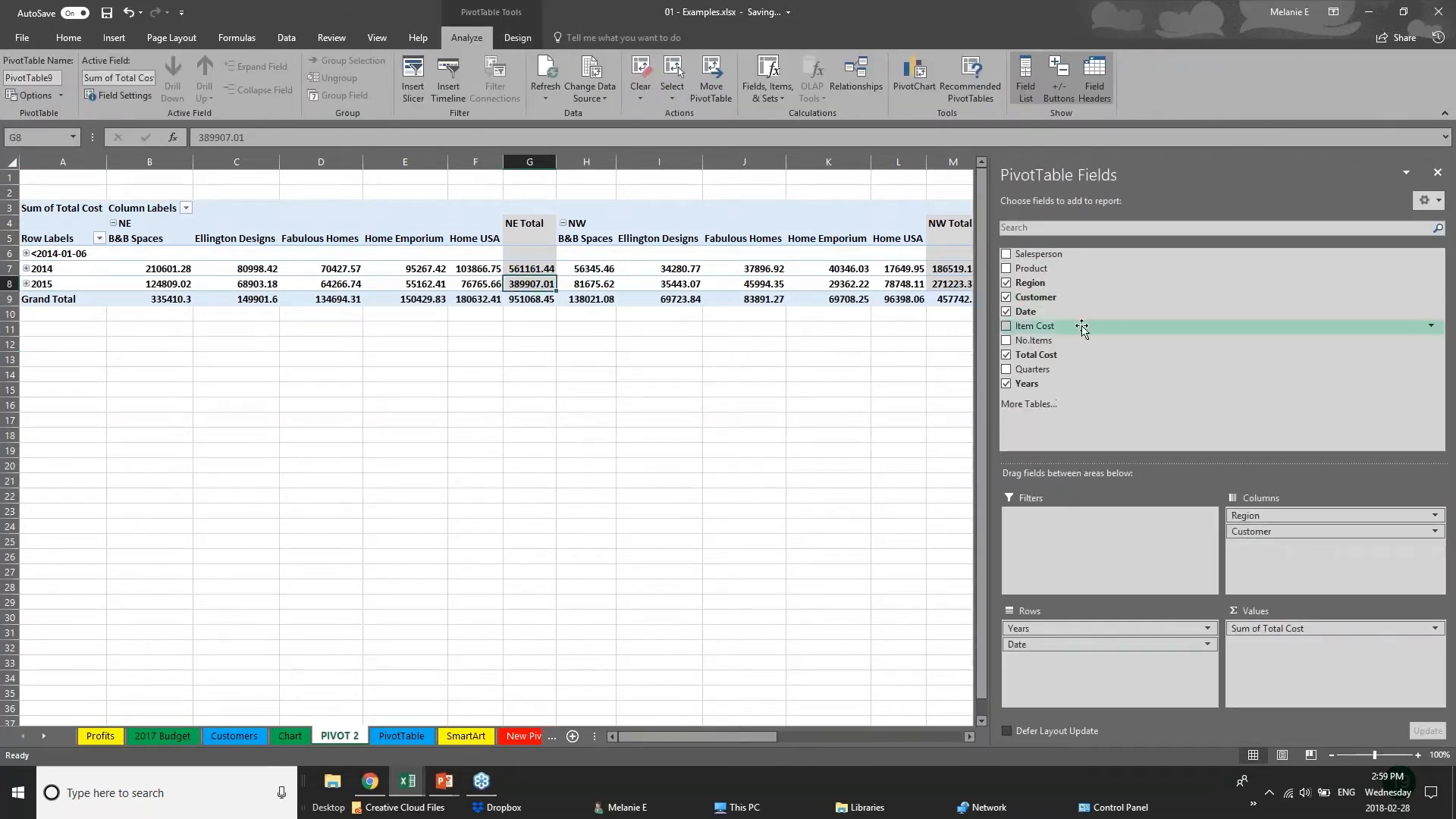
# Remove the Customer and Date fields from the pivot table.
pyautogui.click(1007, 297)
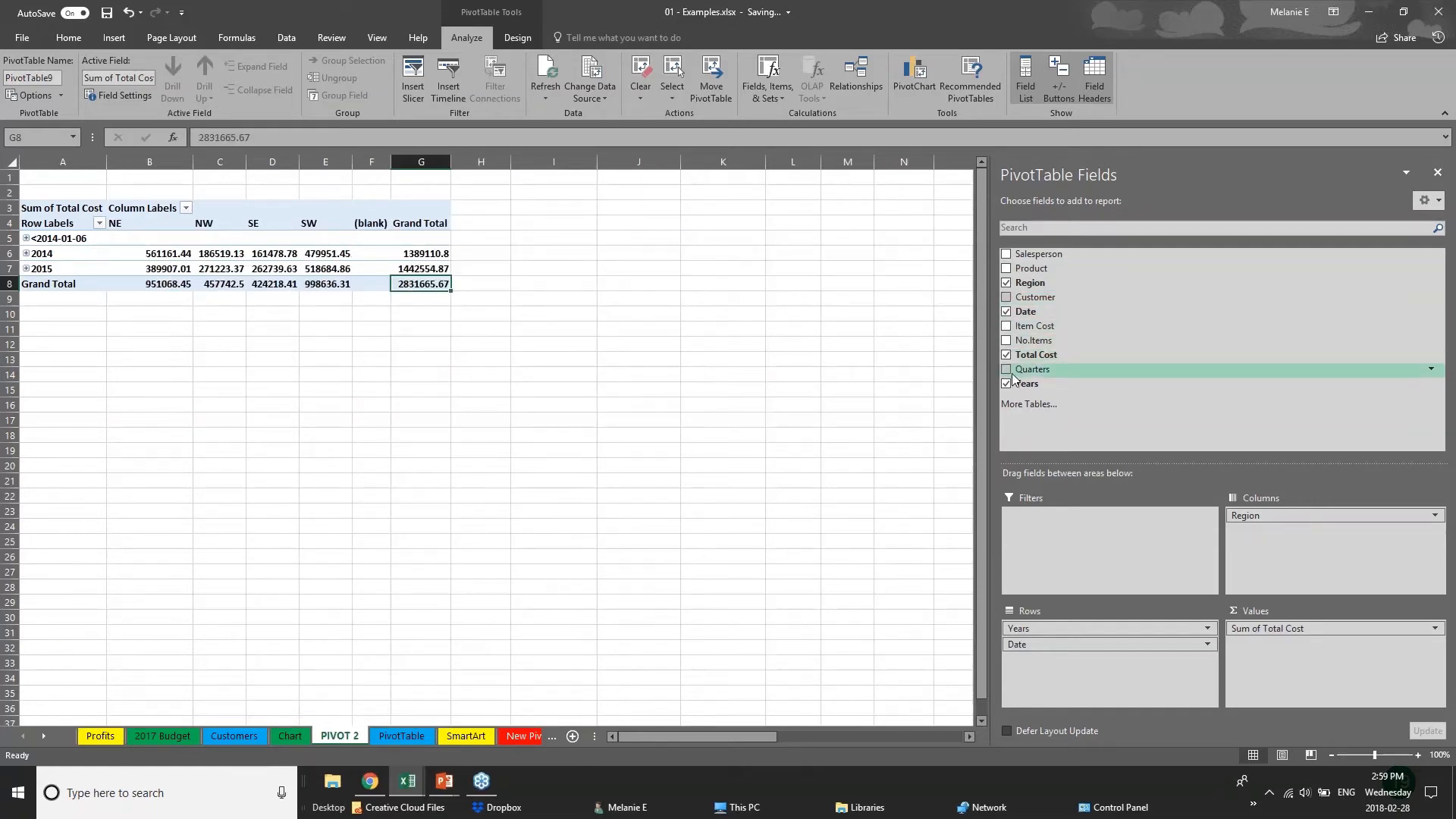
pyautogui.click(1007, 311)
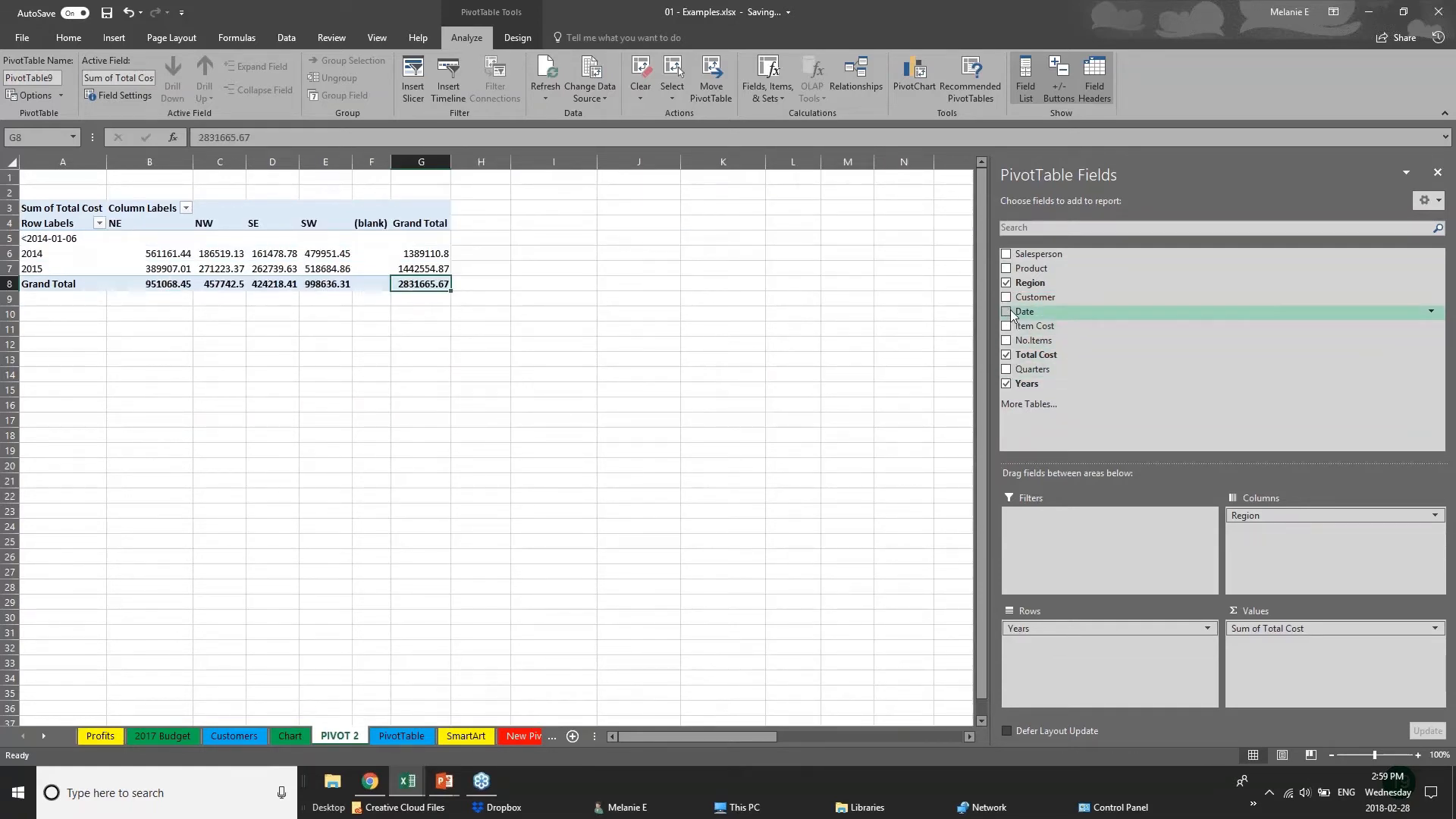
pyautogui.click(87, 326)
# Insert a Clustered Column PivotChart from the pivot table and place it beside the table.
pyautogui.click(233, 279)
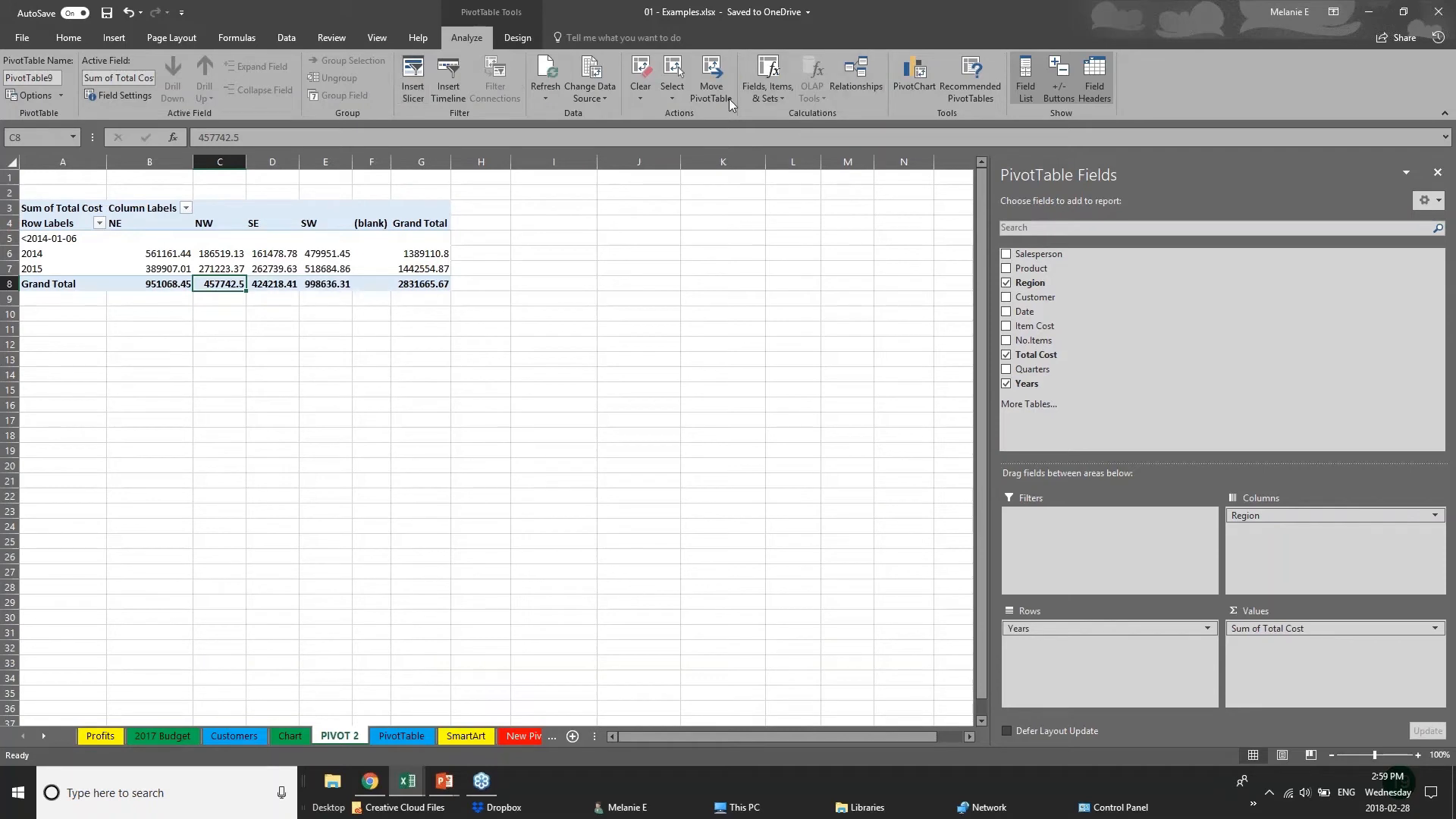
pyautogui.click(924, 88)
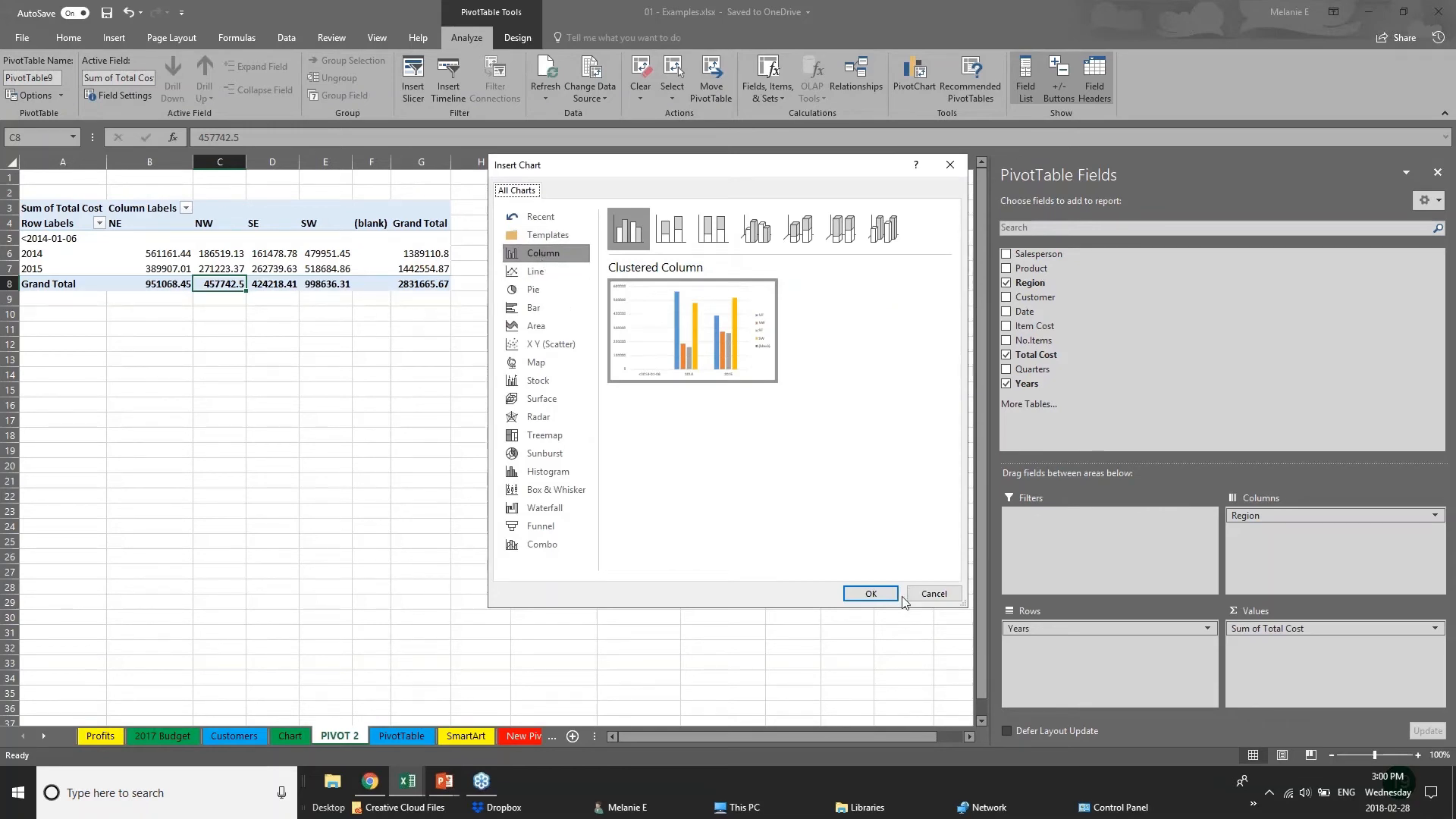
pyautogui.click(871, 594)
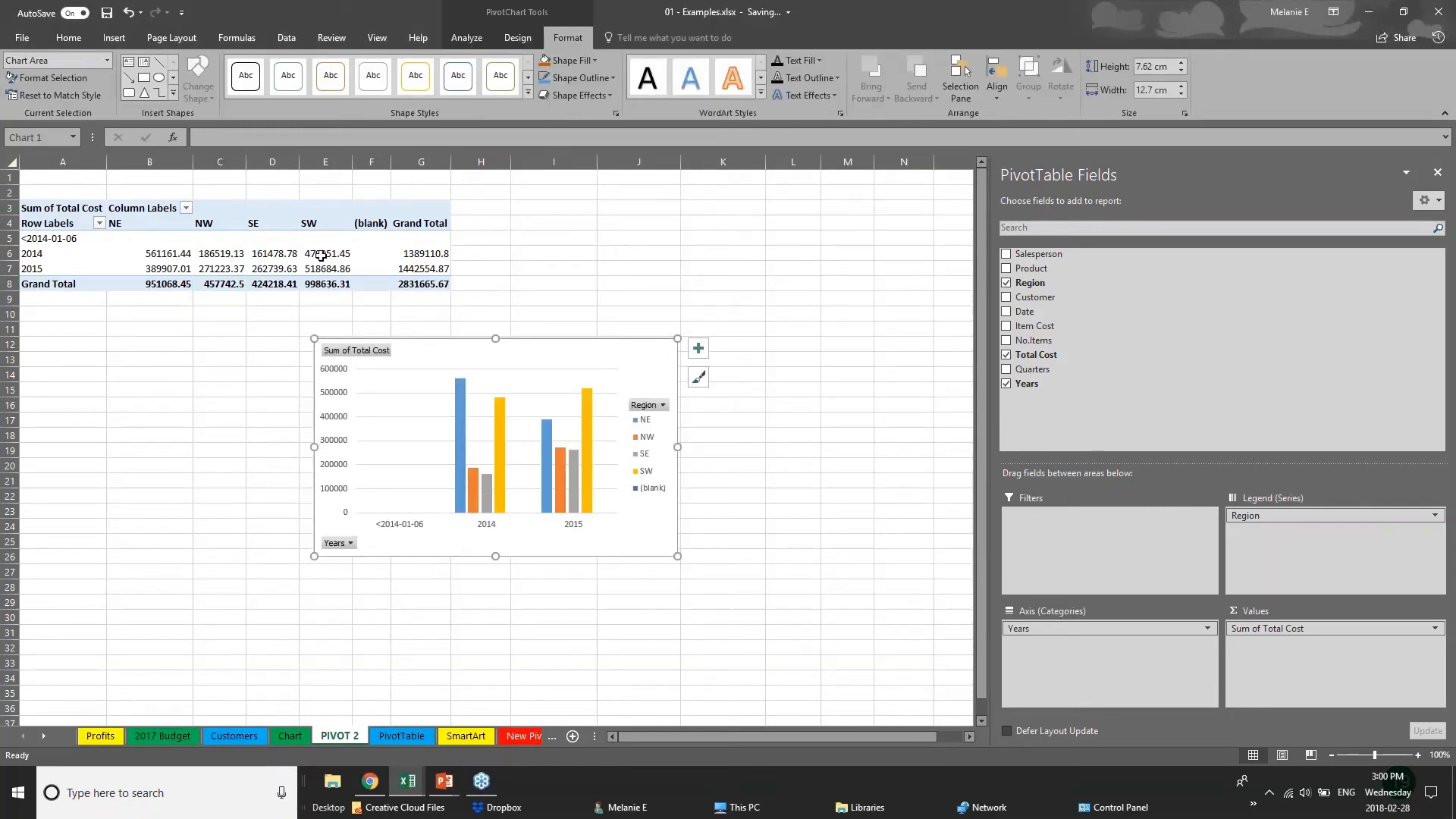
pyautogui.moveTo(629, 382); pyautogui.dragTo(839, 205)
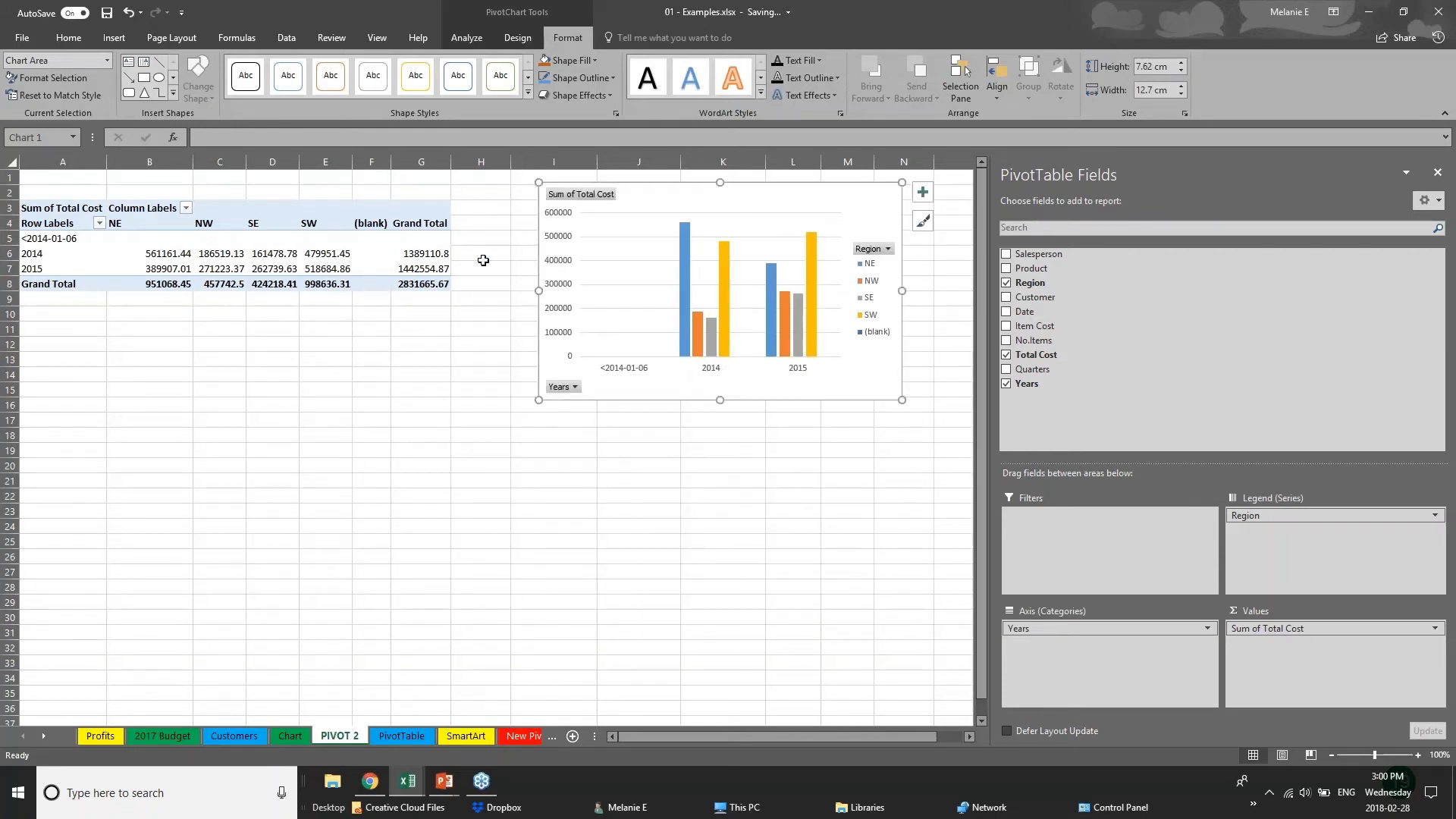
# Add the Product and Customer fields to the PivotChart, with Product on the axis and Customer in the legend.
pyautogui.click(1121, 630)
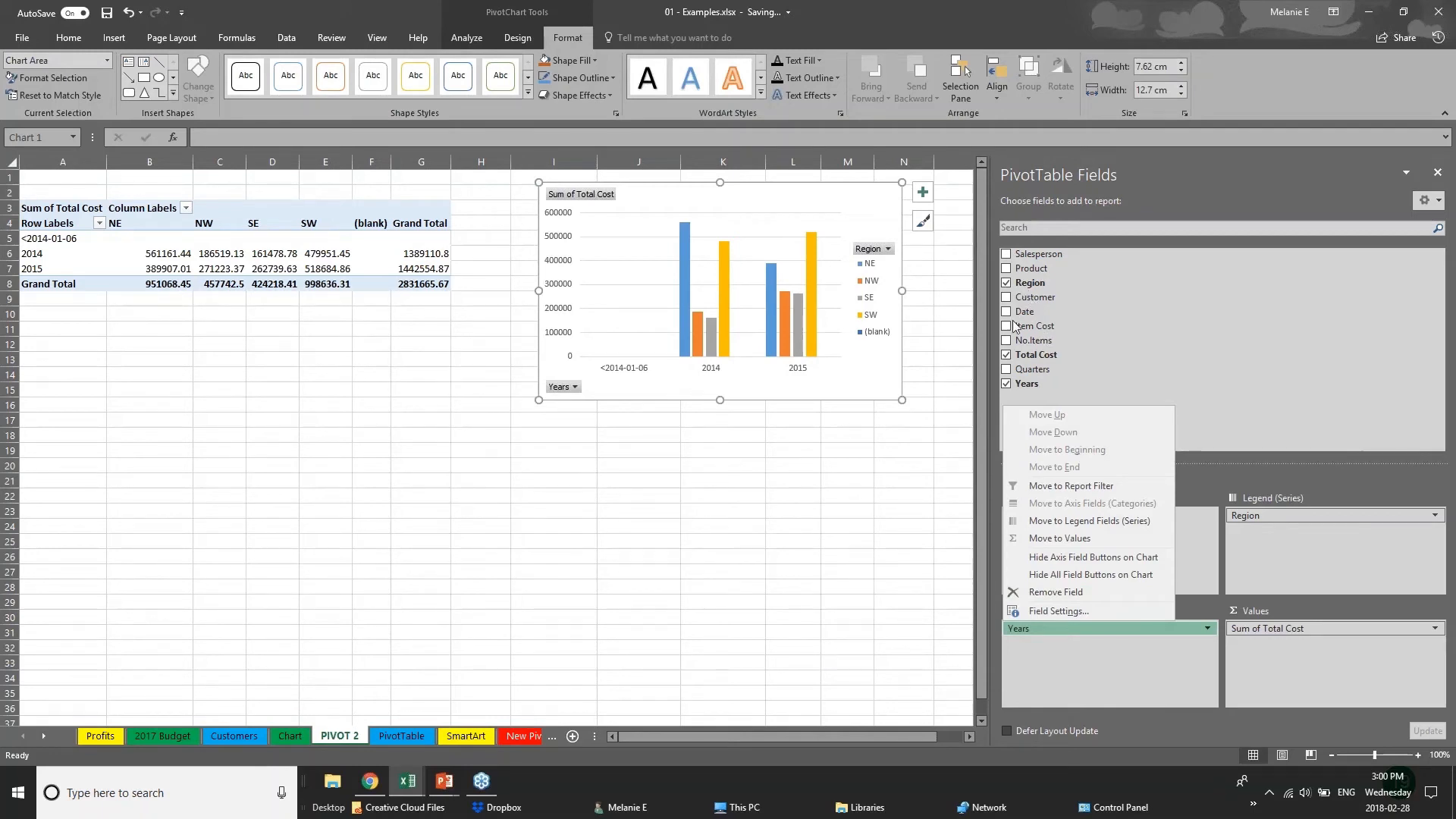
pyautogui.click(1007, 268)
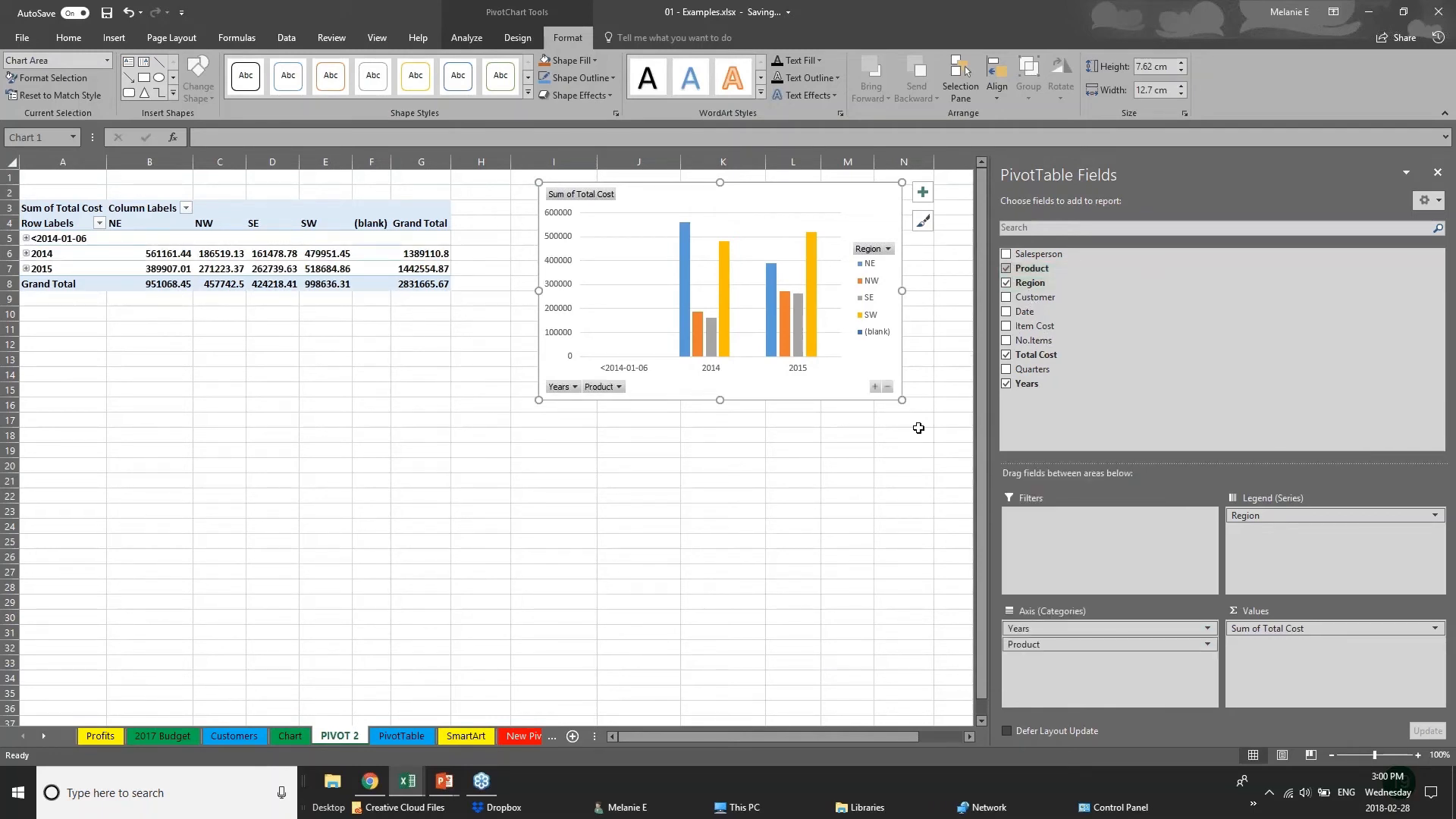
pyautogui.click(1007, 296)
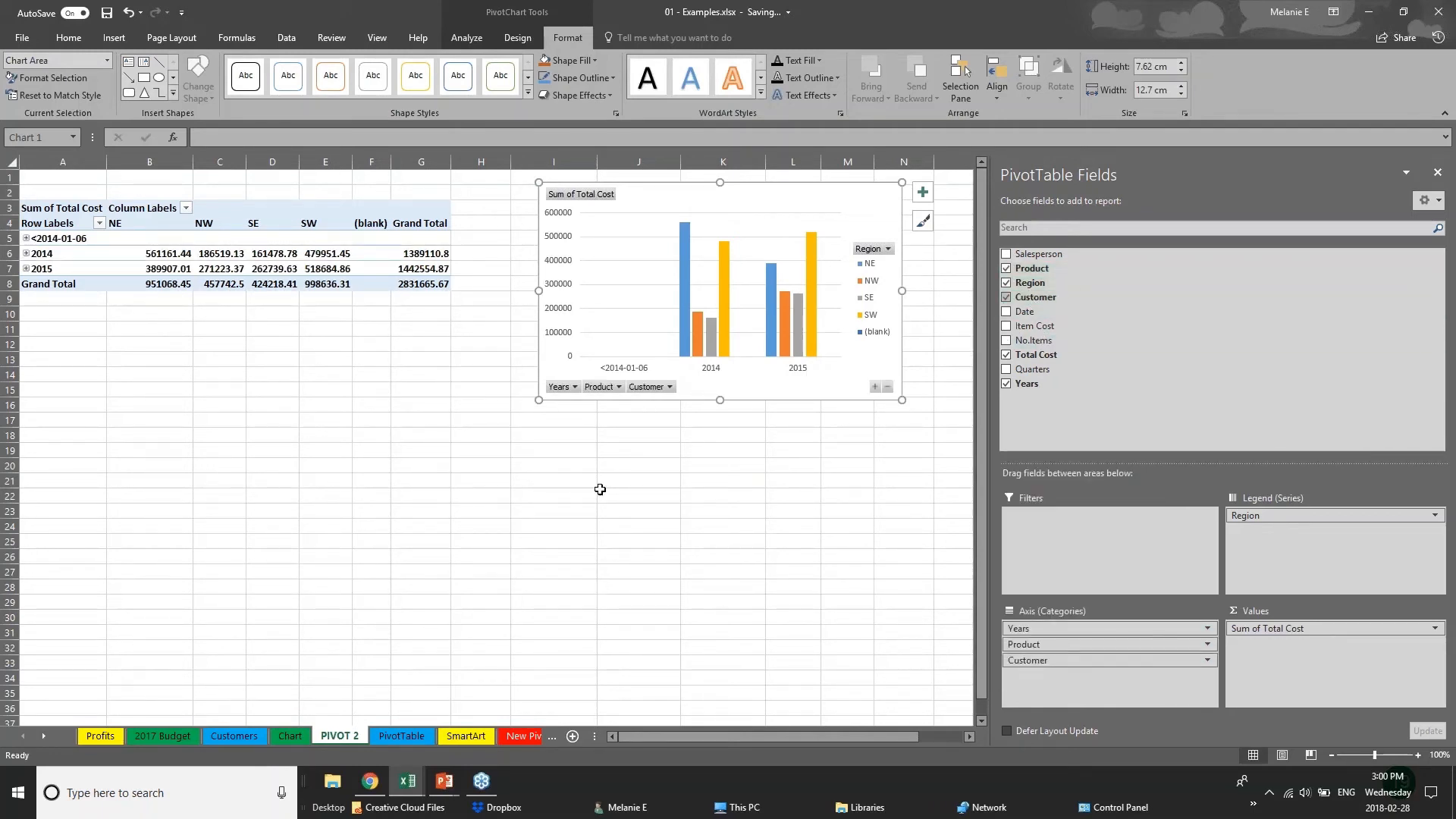
pyautogui.click(669, 386)
pyautogui.click(669, 386)
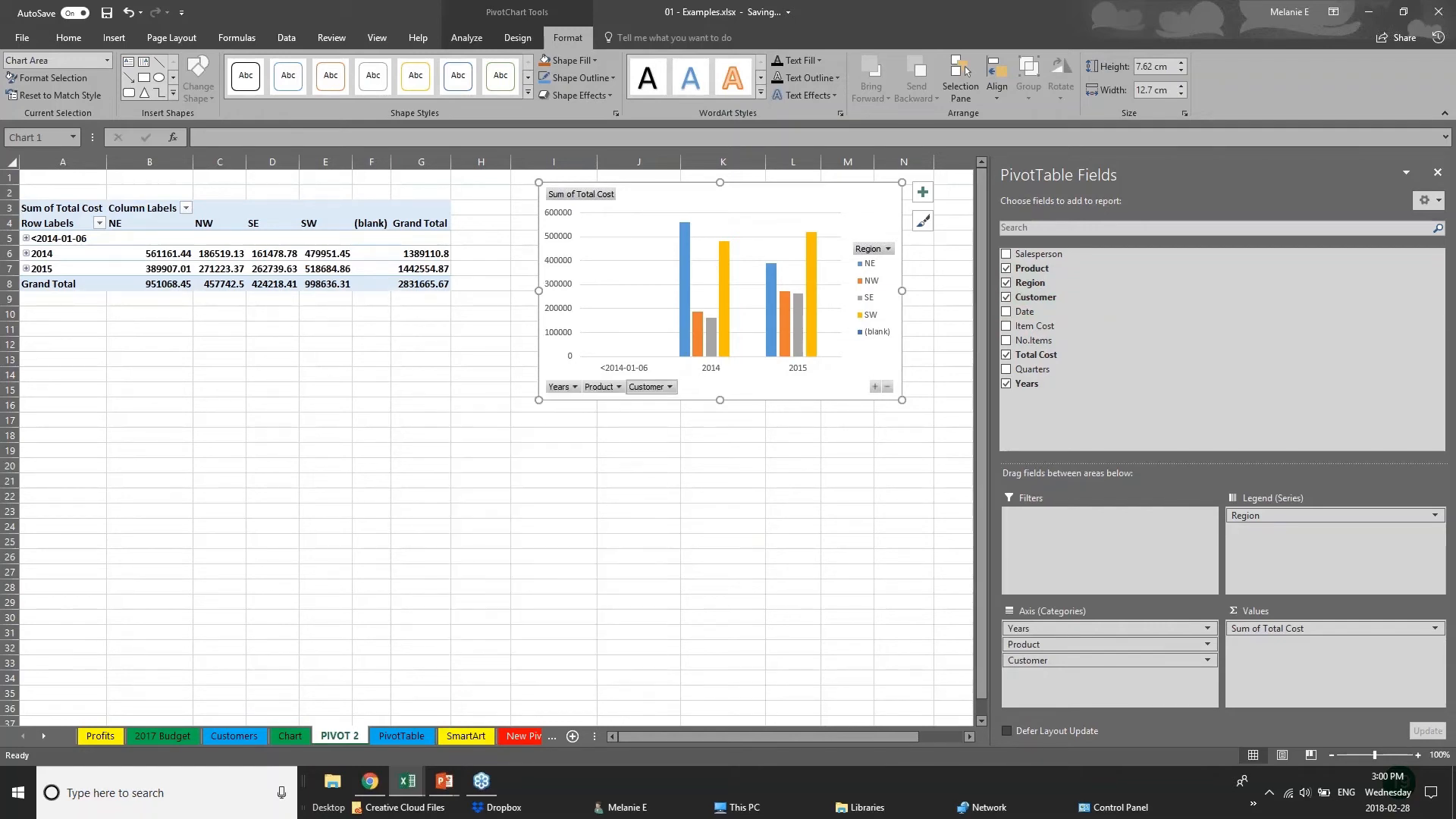
pyautogui.click(670, 388)
pyautogui.click(731, 432)
pyautogui.moveTo(1105, 662); pyautogui.dragTo(1294, 548)
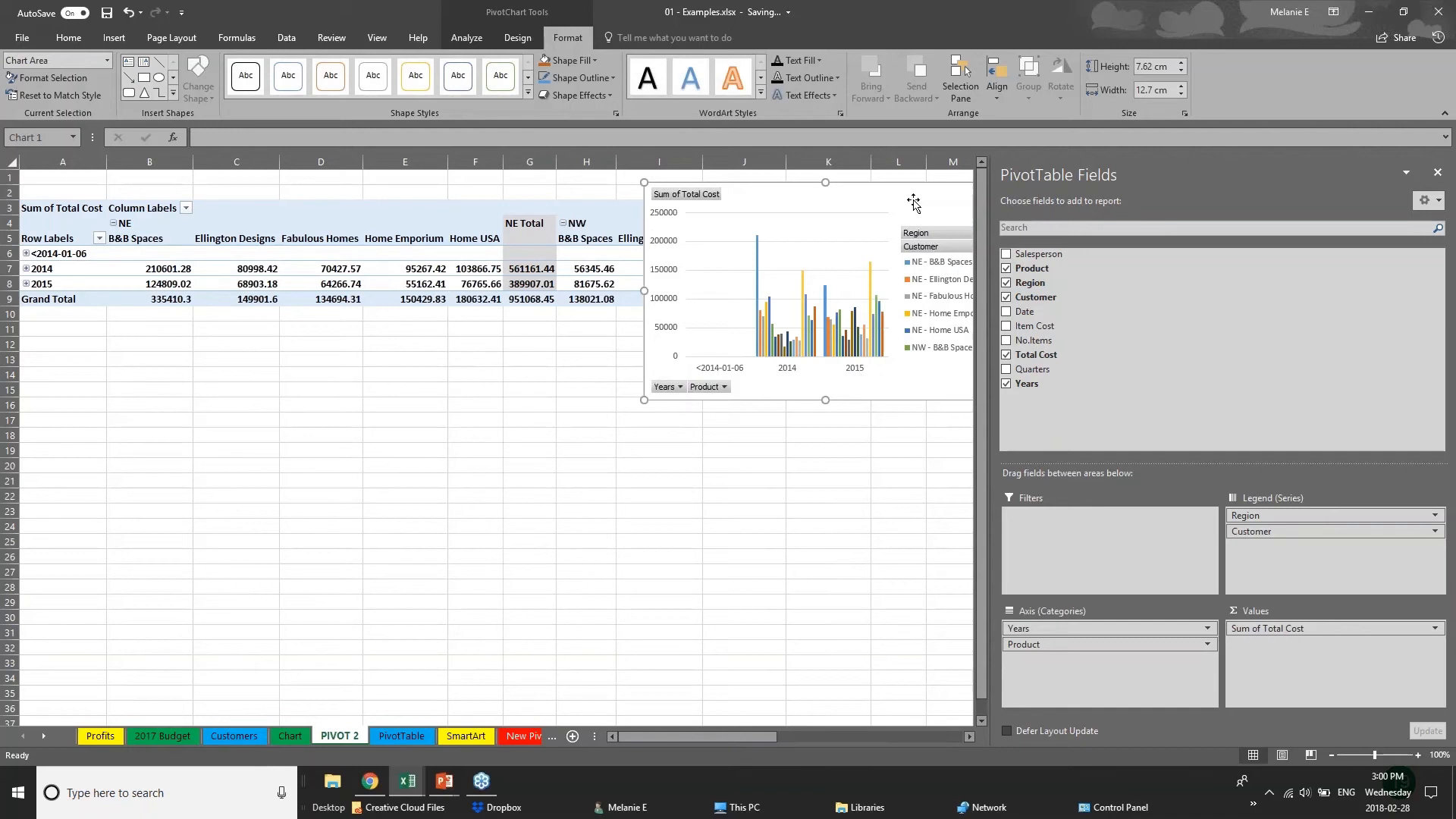
# Move the PivotChart below the pivot table and rearrange its fields: Years and Region on the axis, Customer and Product in the legend.
pyautogui.moveTo(905, 208); pyautogui.dragTo(691, 456)
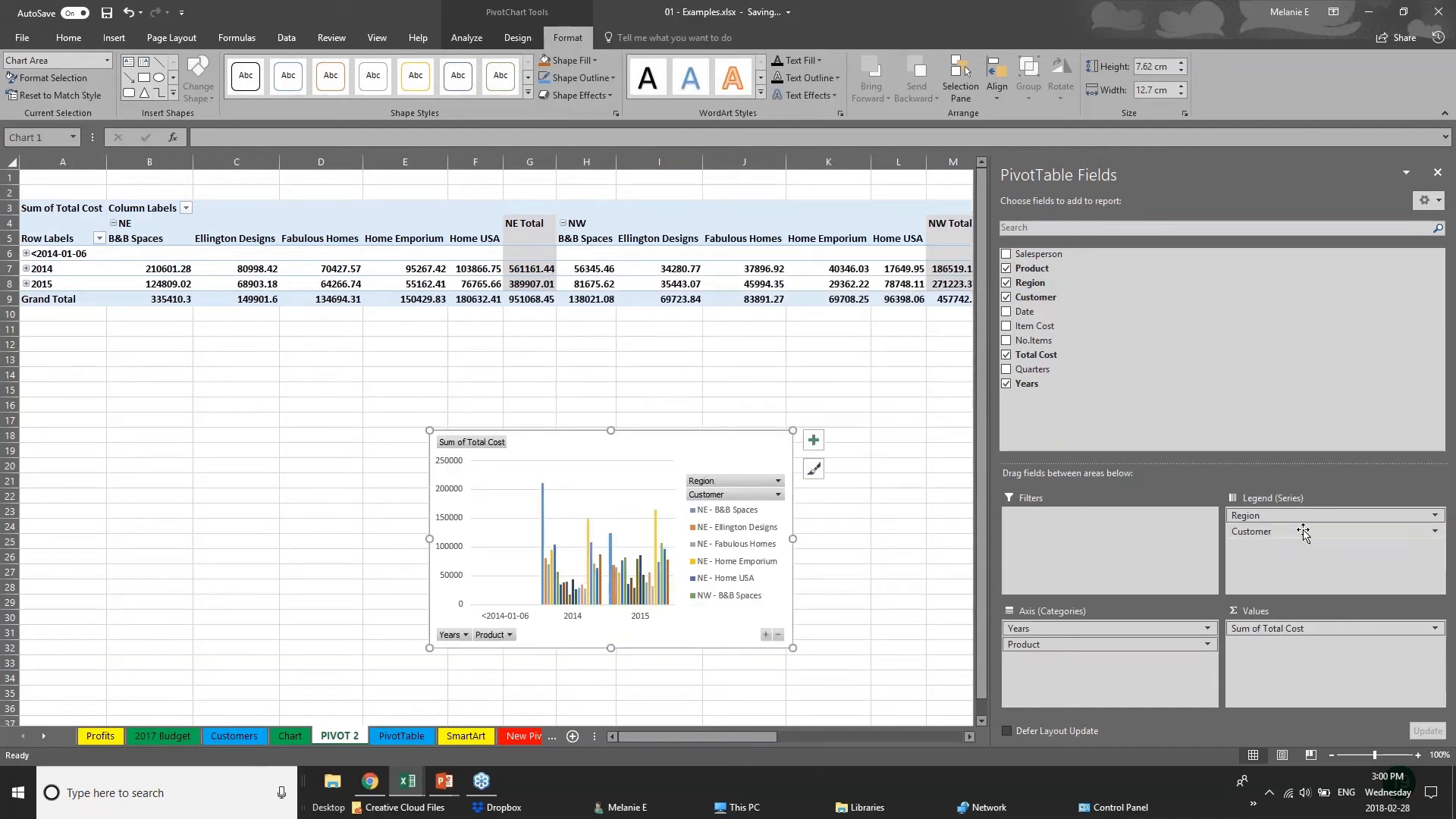
pyautogui.moveTo(1097, 696); pyautogui.dragTo(1270, 533)
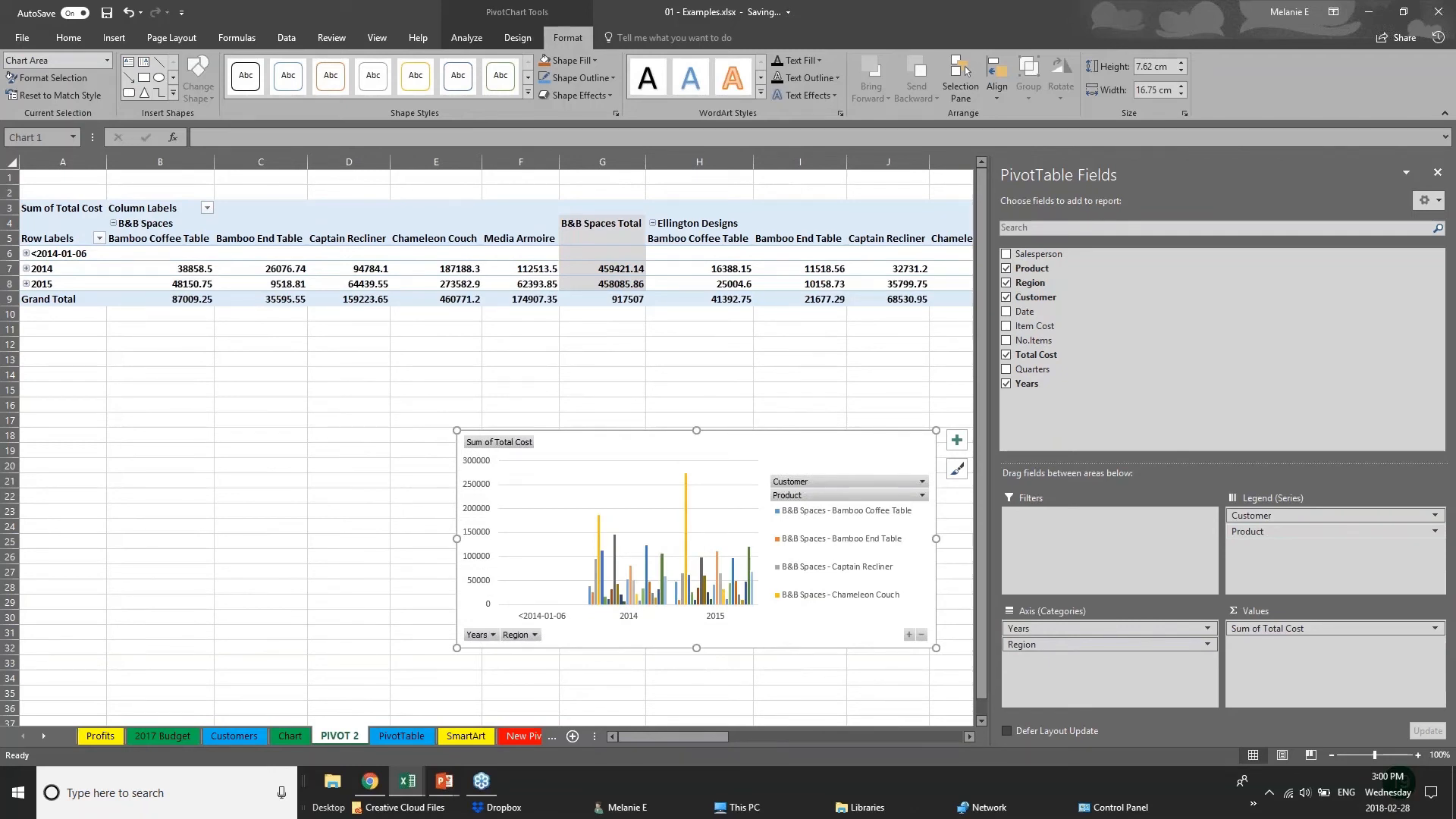
# Deselect the PivotChart, switch to the PowerPoint slide show and advance to the closing Thank you slide.
pyautogui.click(114, 37)
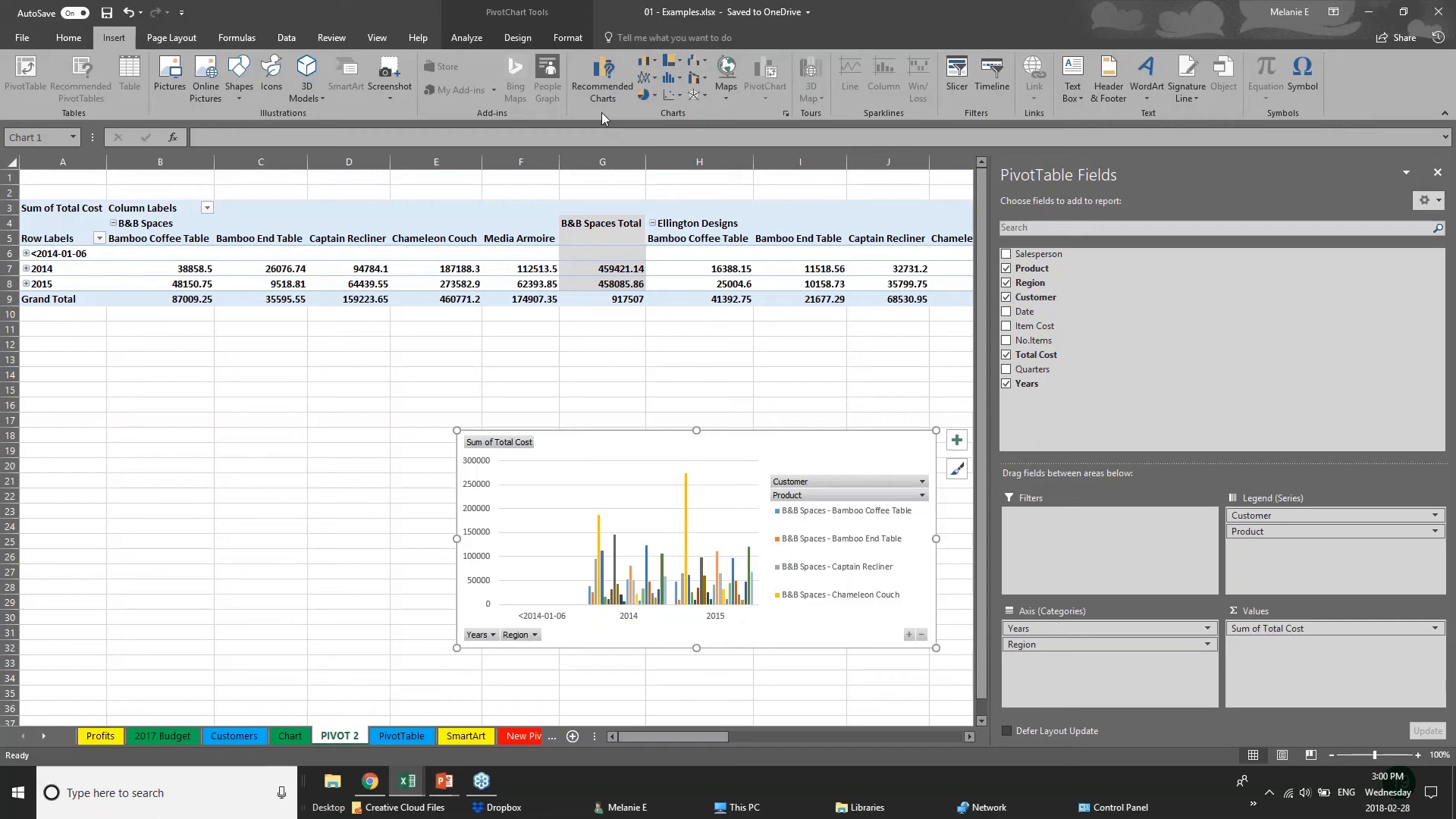
pyautogui.click(419, 462)
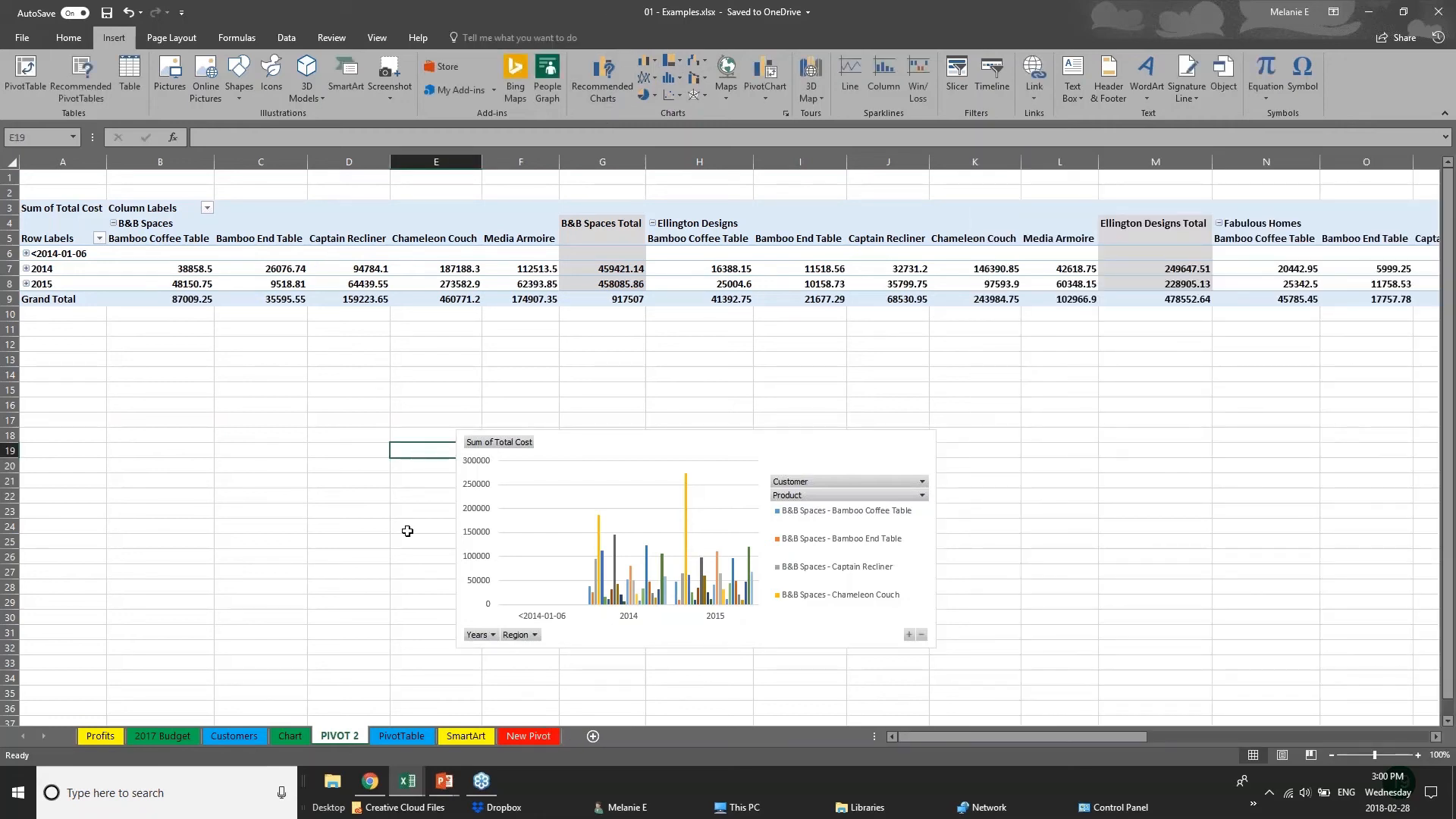
pyautogui.click(445, 781)
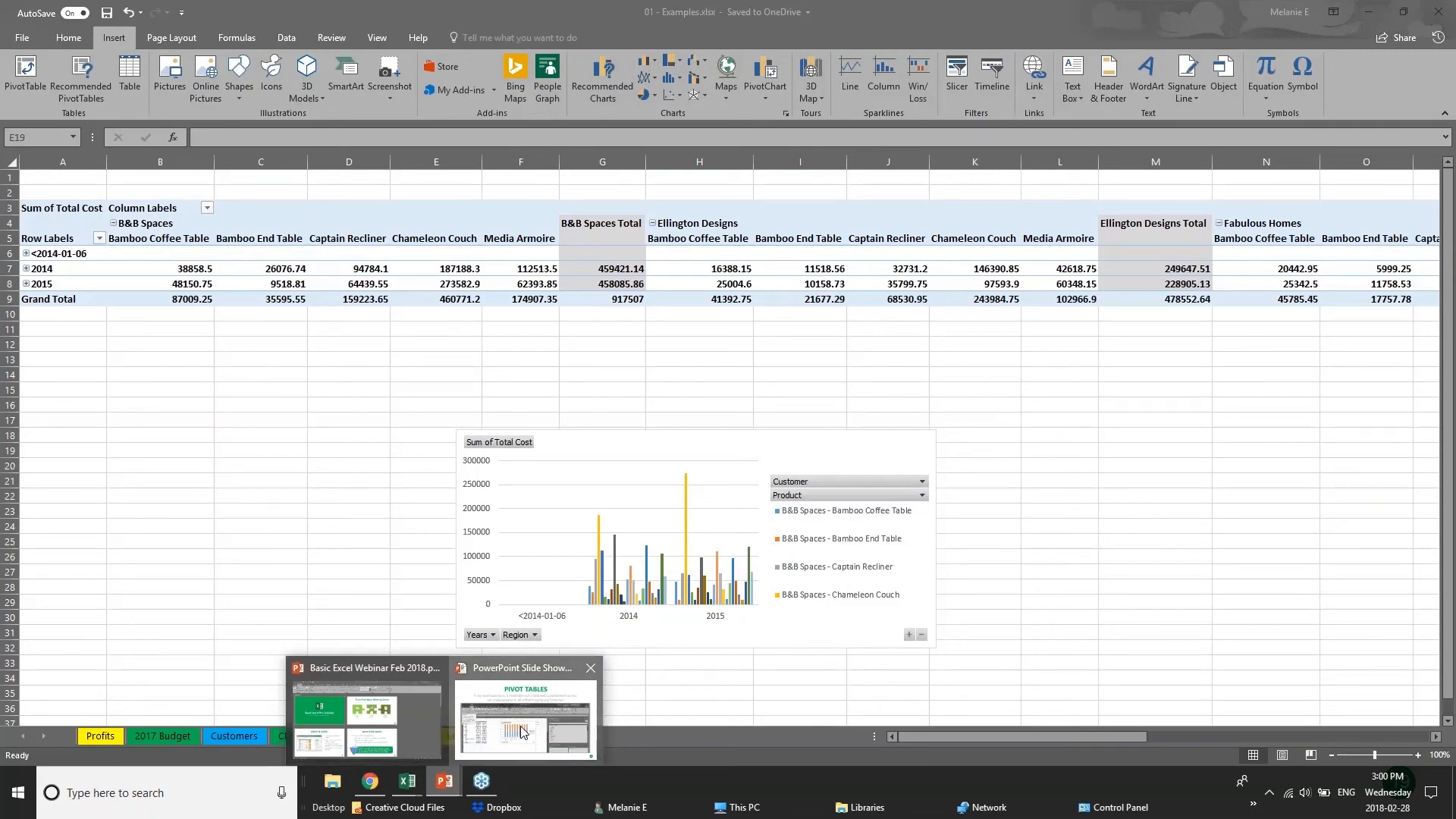
pyautogui.click(522, 732)
pyautogui.press('Right')
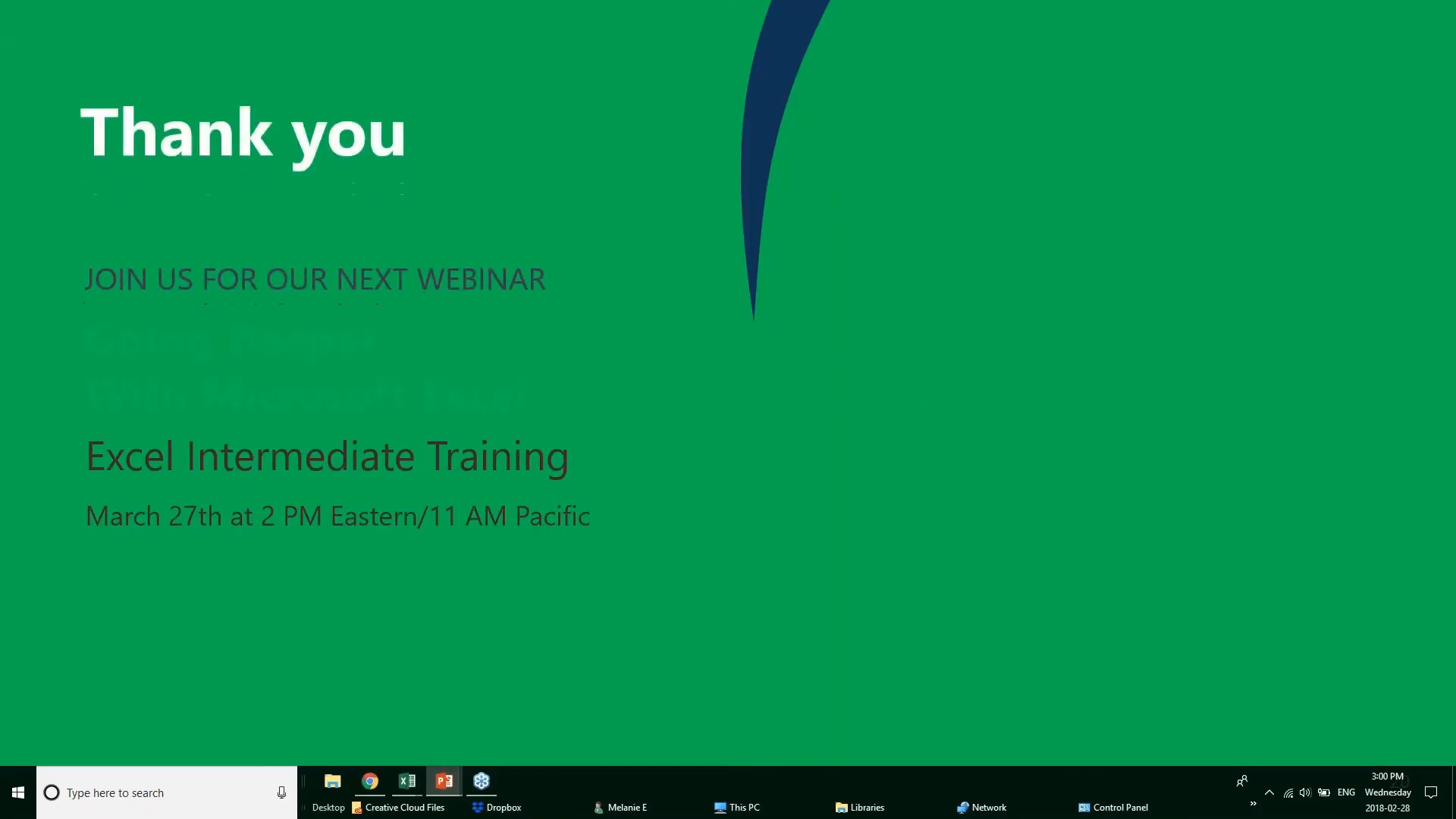